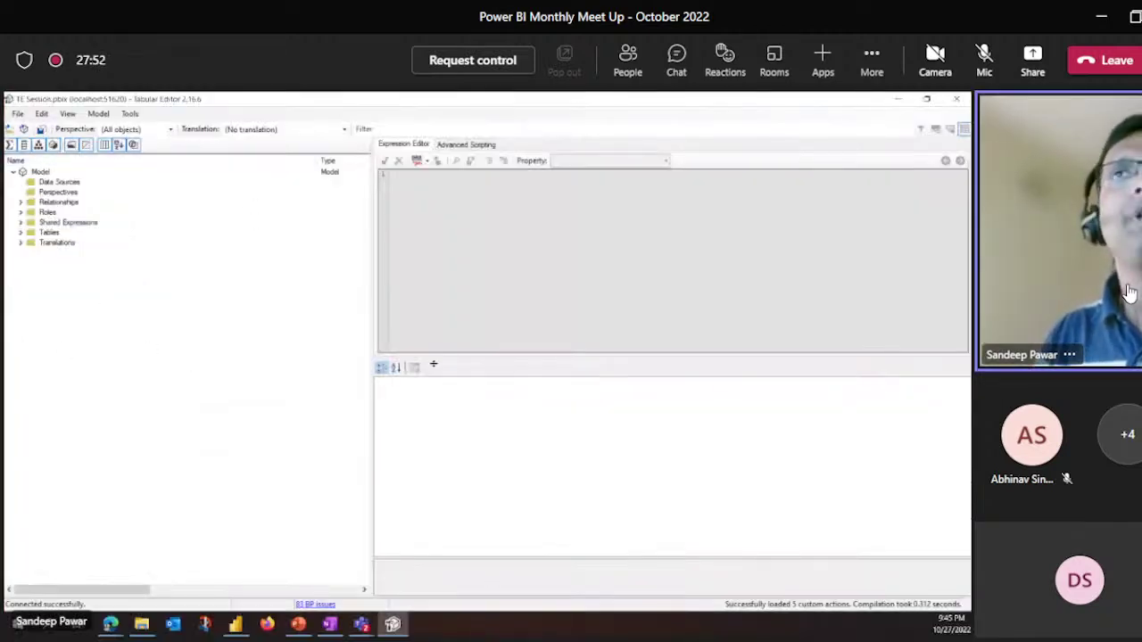
Switch the meeting view to focus on the shared content and keep the meeting window maximized
click(872, 62)
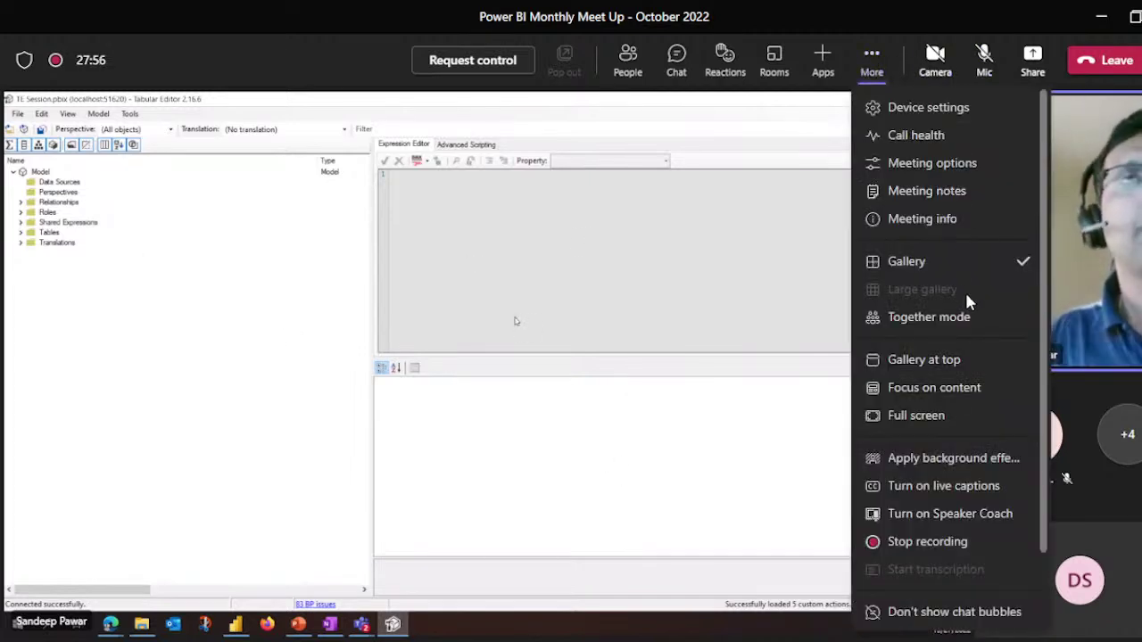
click(975, 396)
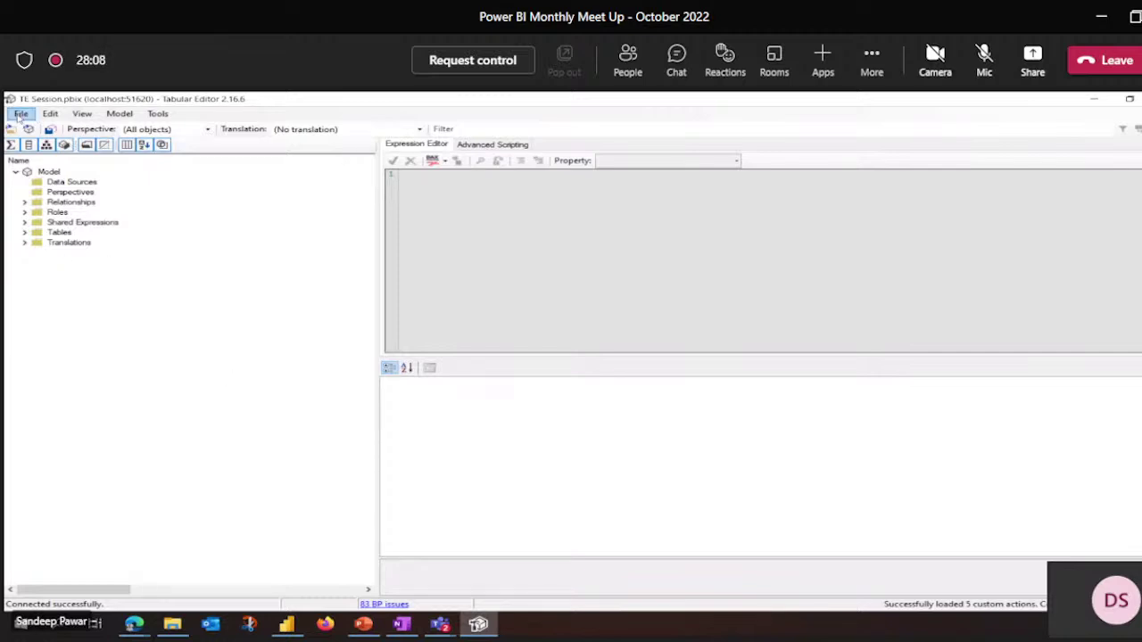
click(1129, 16)
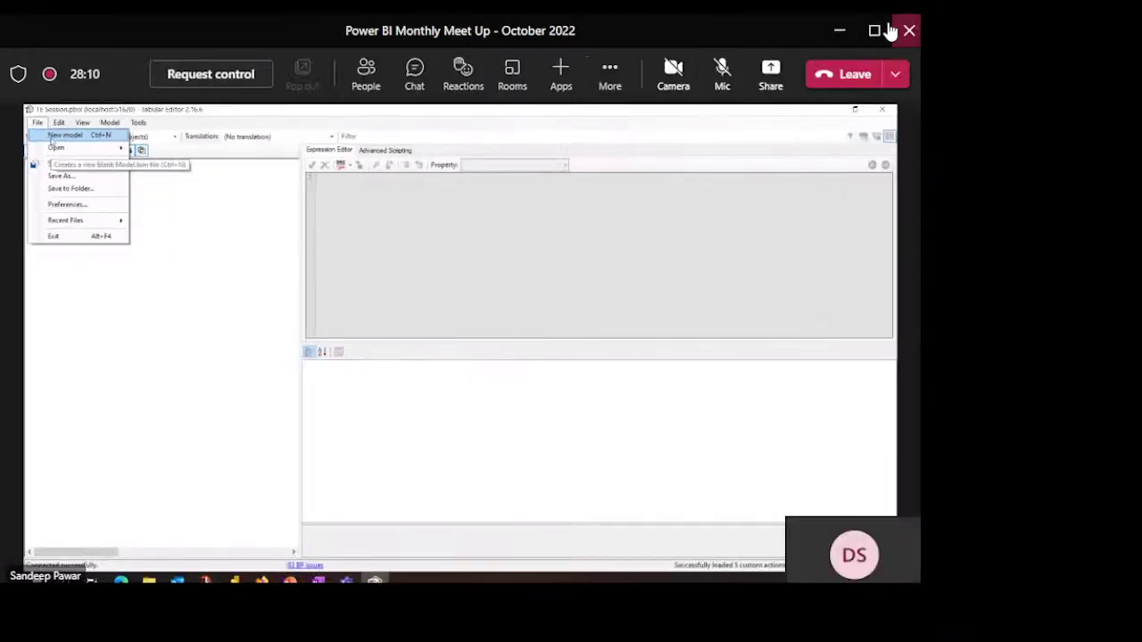
click(875, 31)
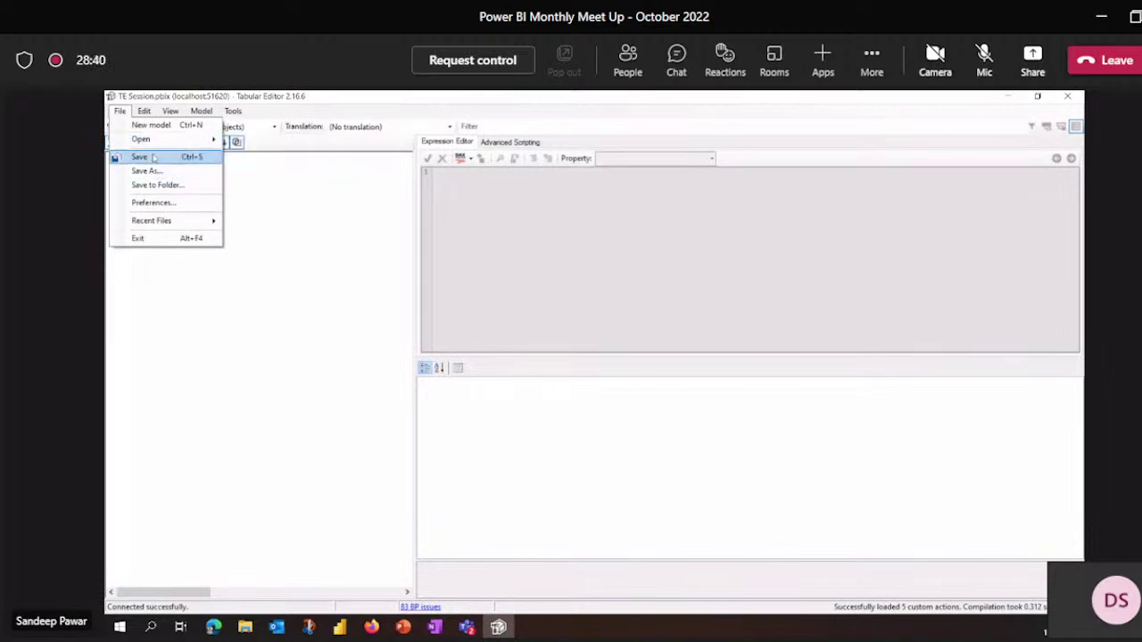
Examine which file types can be opened as a model from a file, without opening one
mouse_move(159, 142)
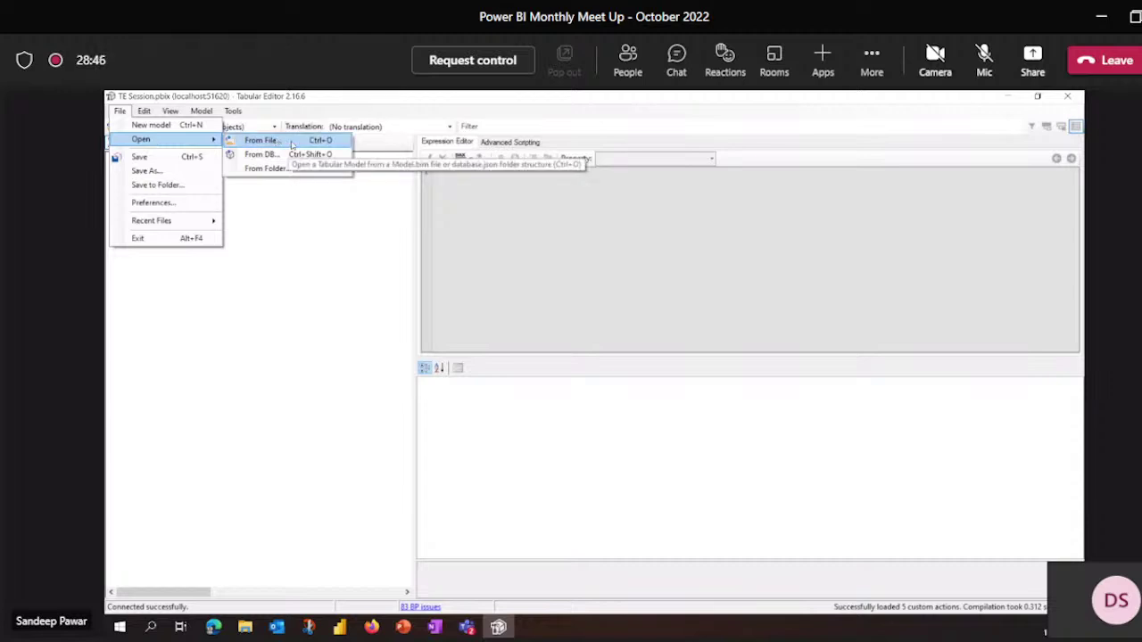
click(263, 141)
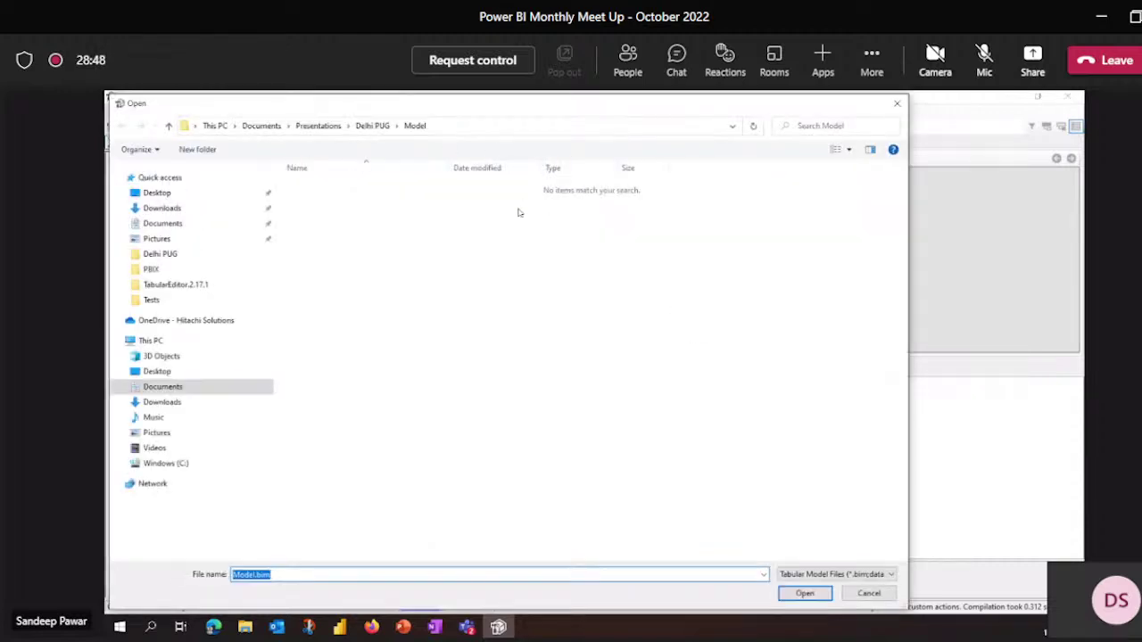
click(828, 598)
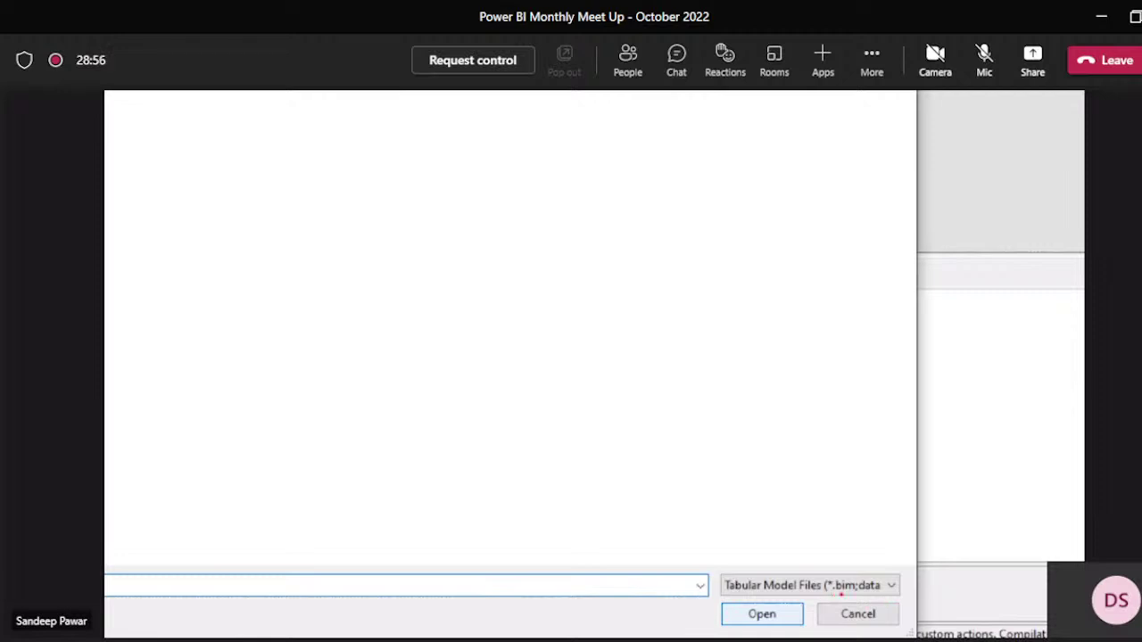
click(886, 577)
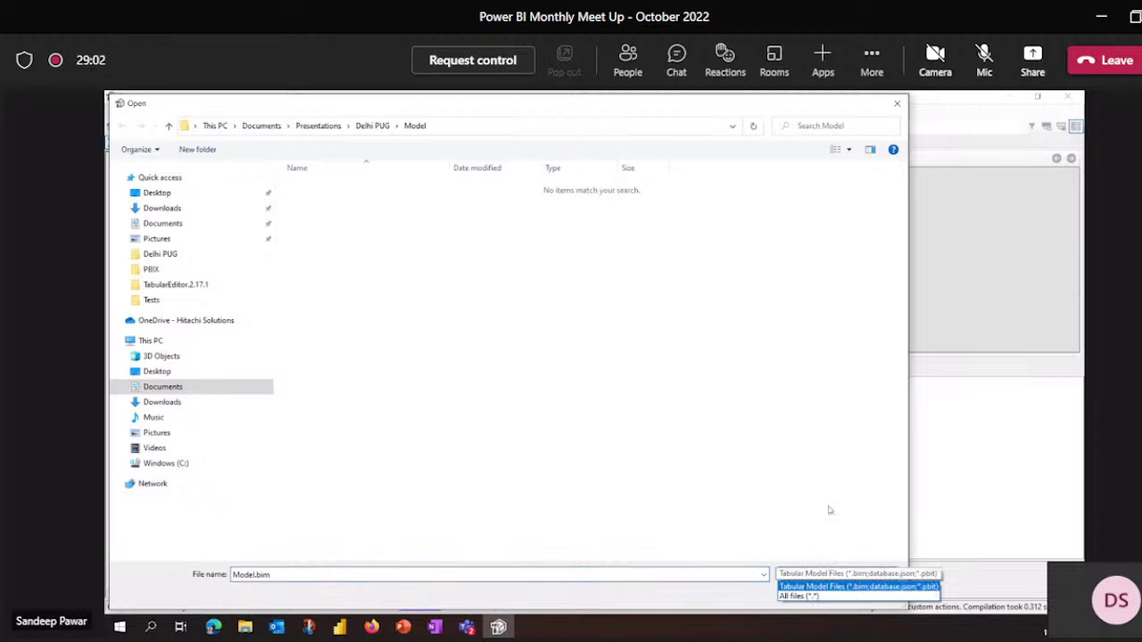
click(934, 591)
click(870, 593)
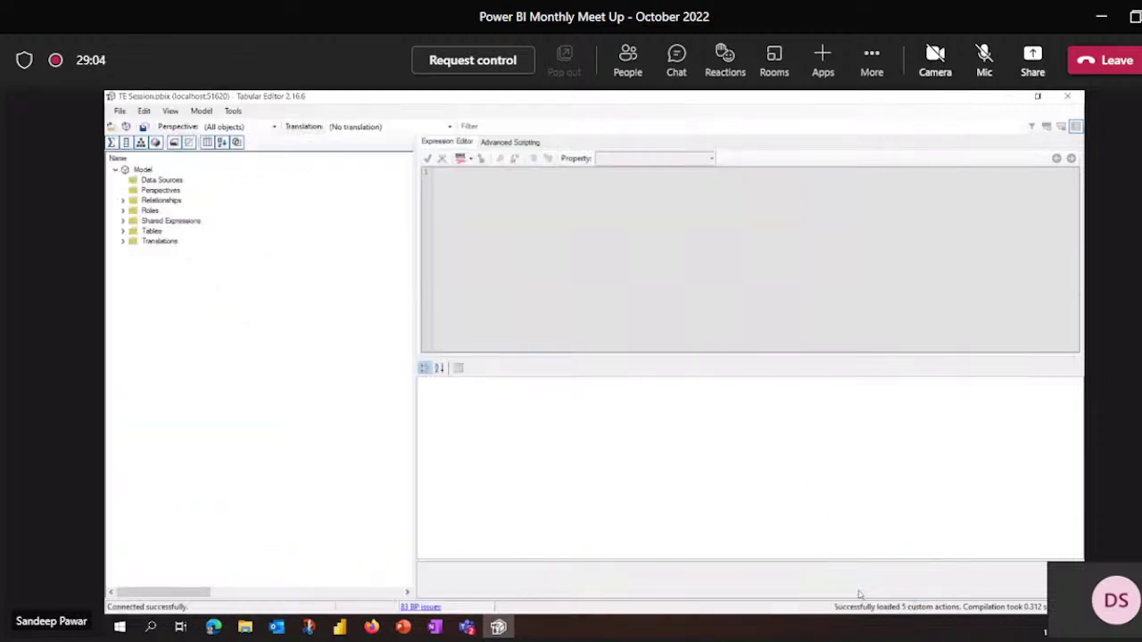
click(121, 110)
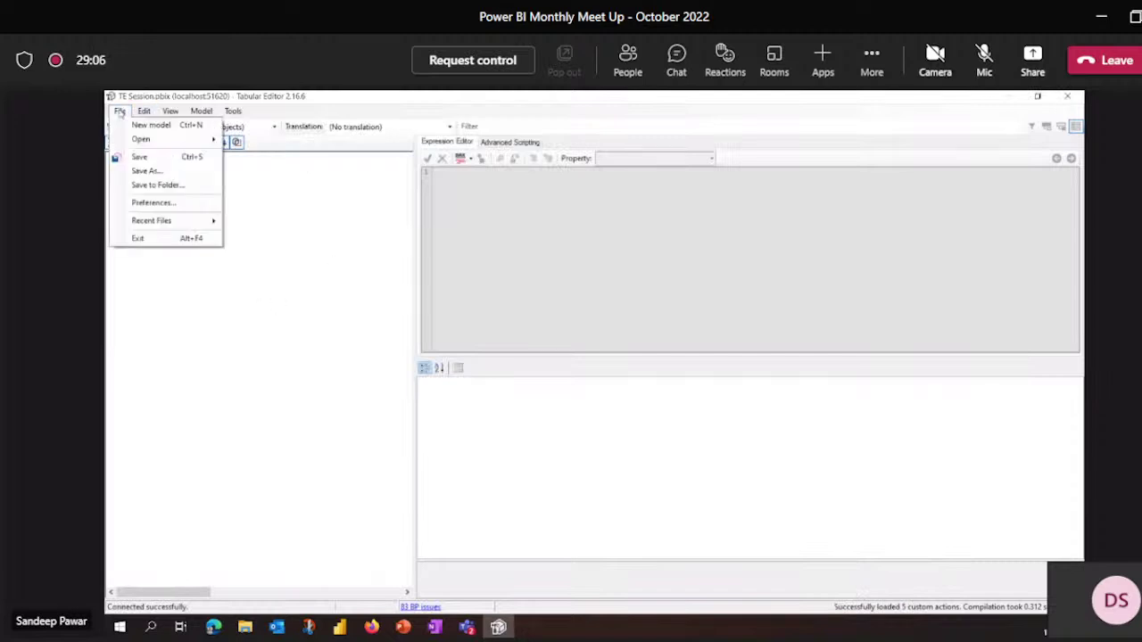
click(148, 170)
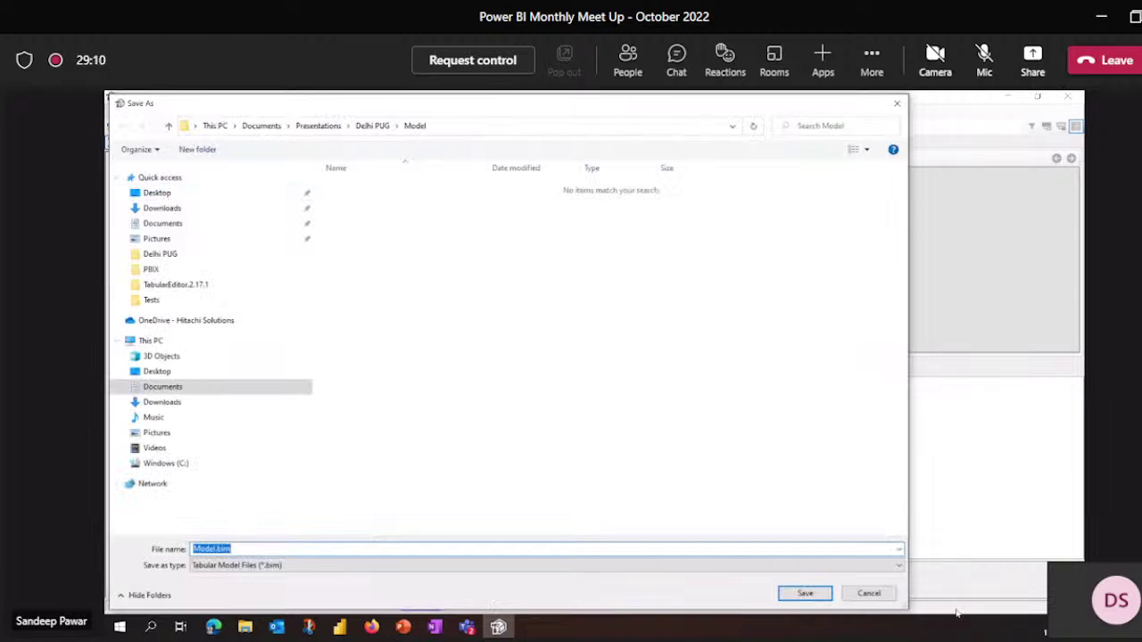
click(880, 597)
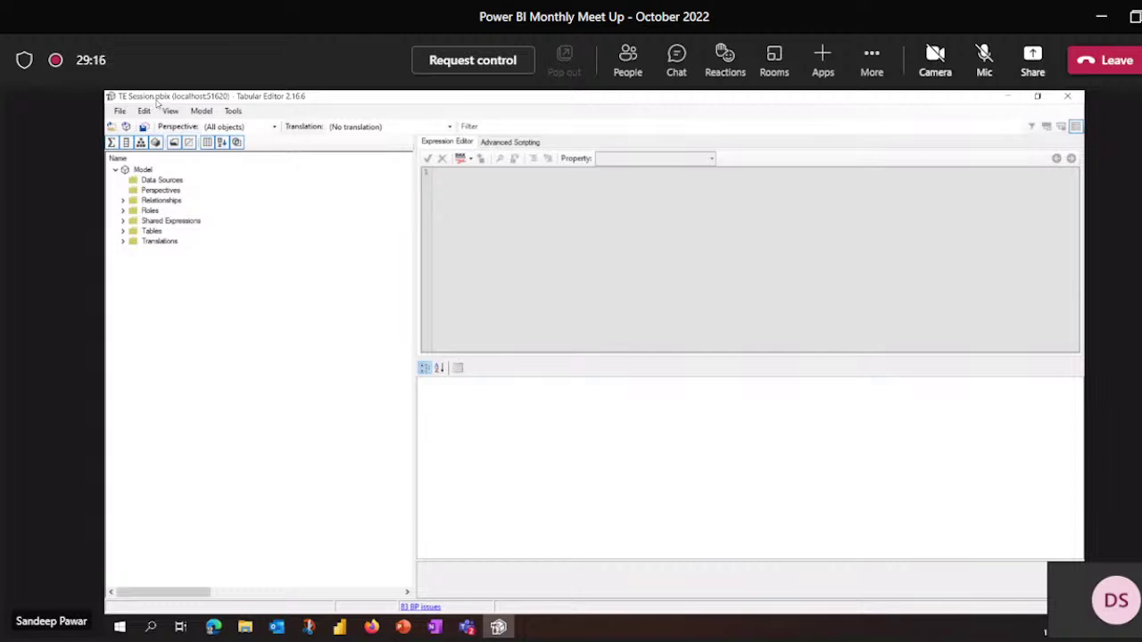
Save a copy of the model as the tabular model file Model.bim in the Delhi PUG folder
click(119, 112)
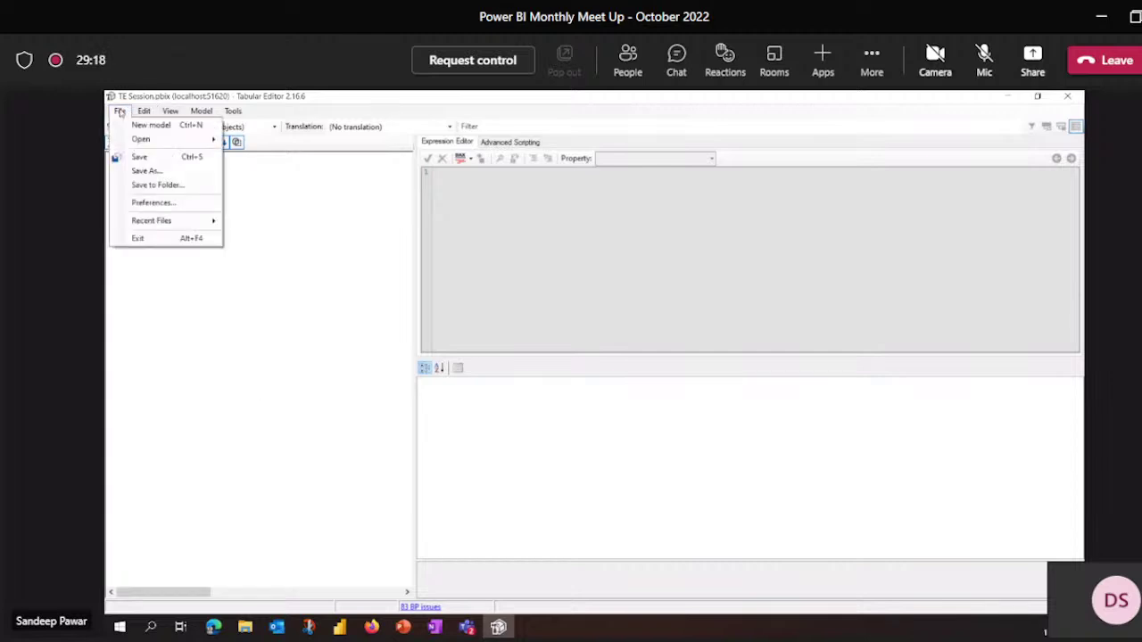
click(148, 170)
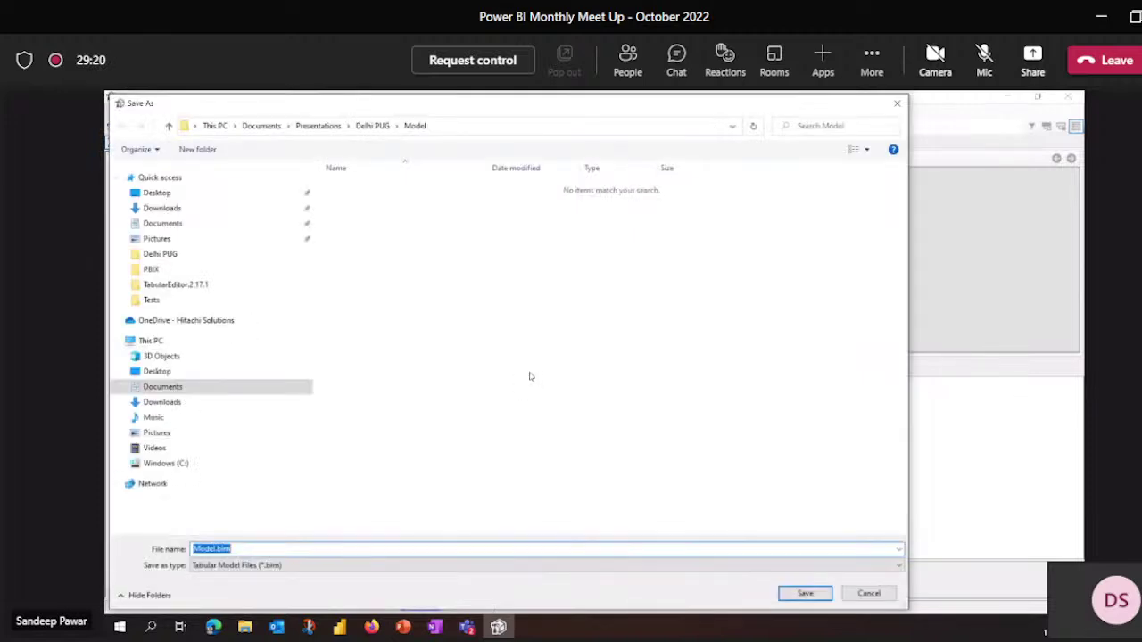
click(372, 123)
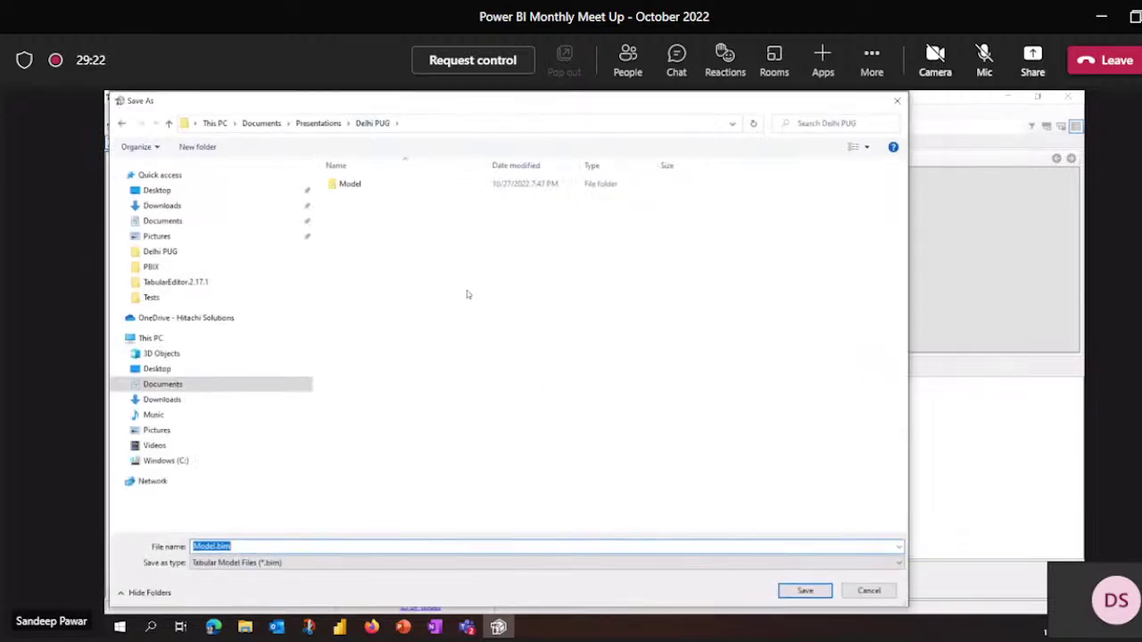
click(475, 331)
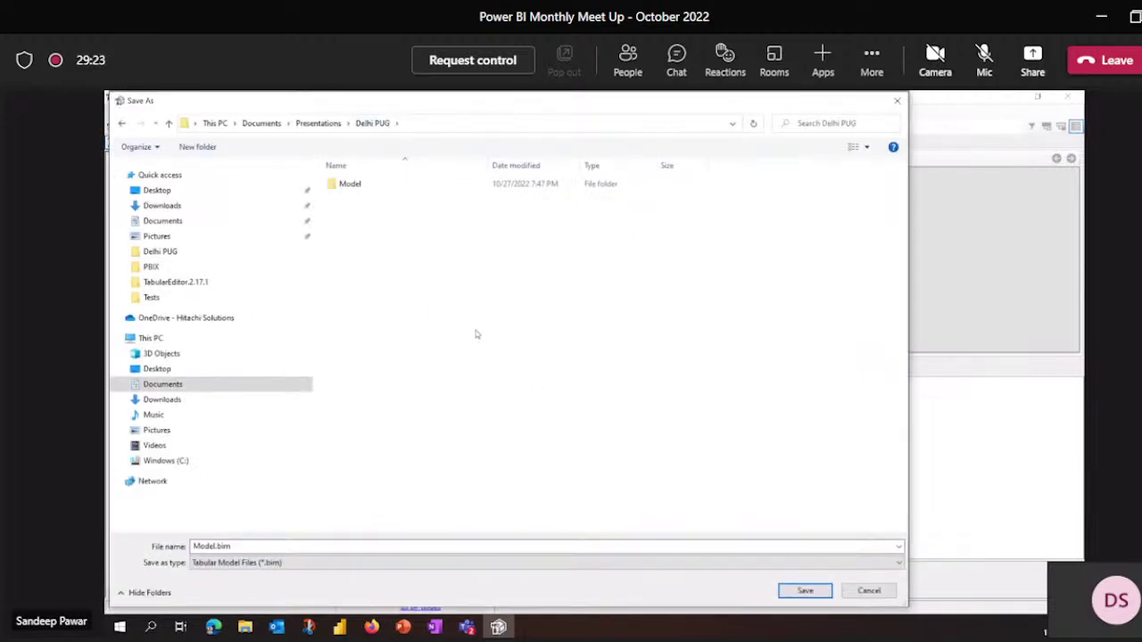
double_click(261, 546)
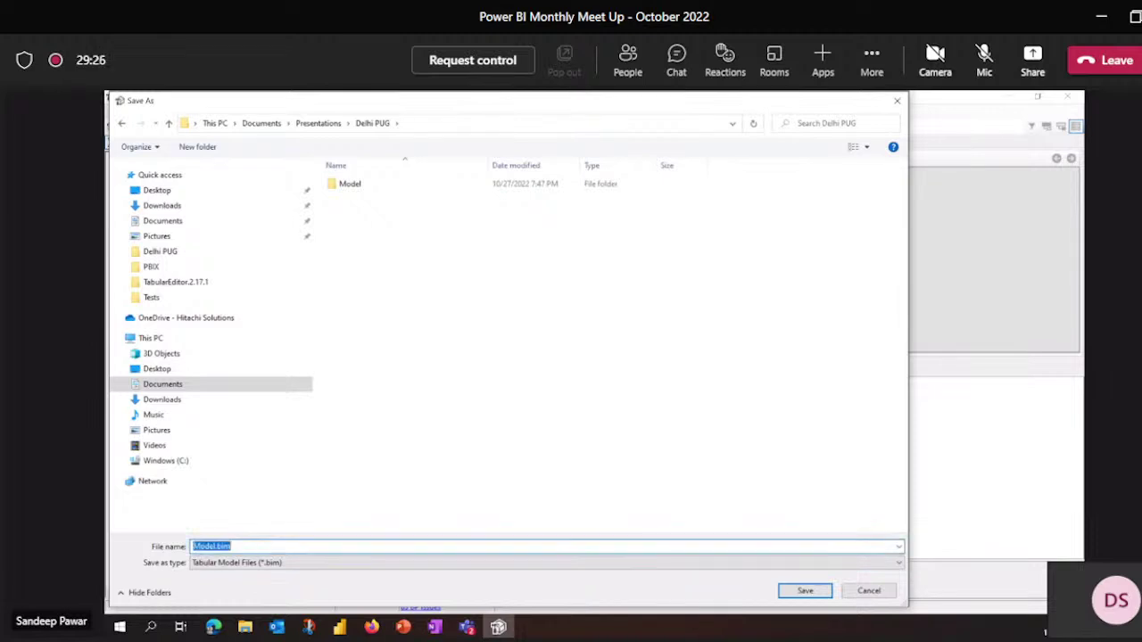
click(721, 463)
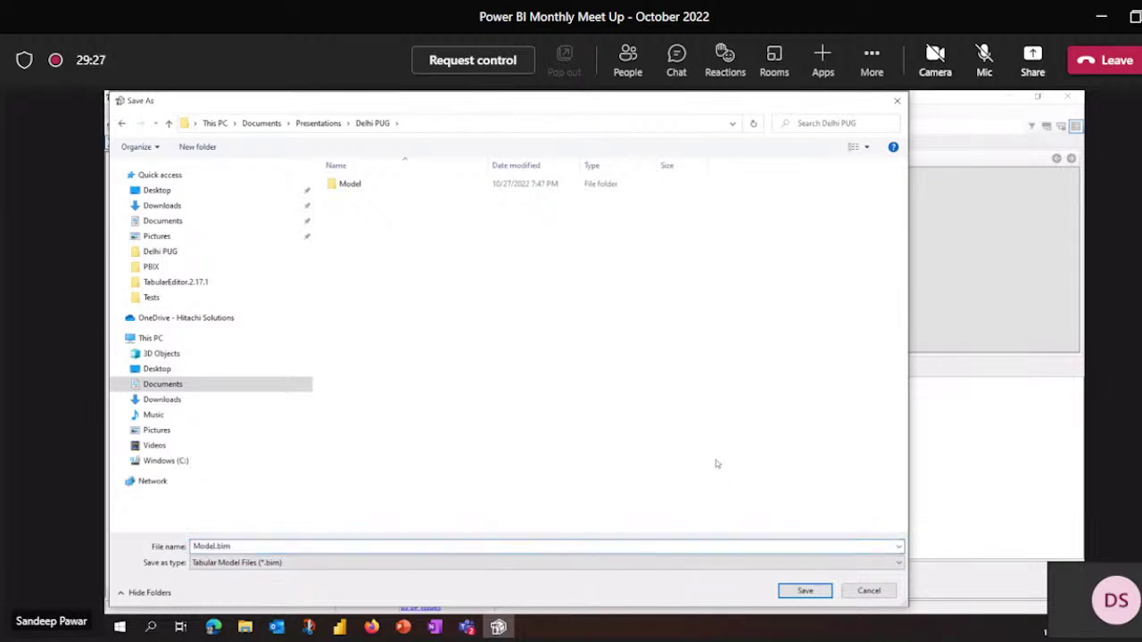
click(805, 591)
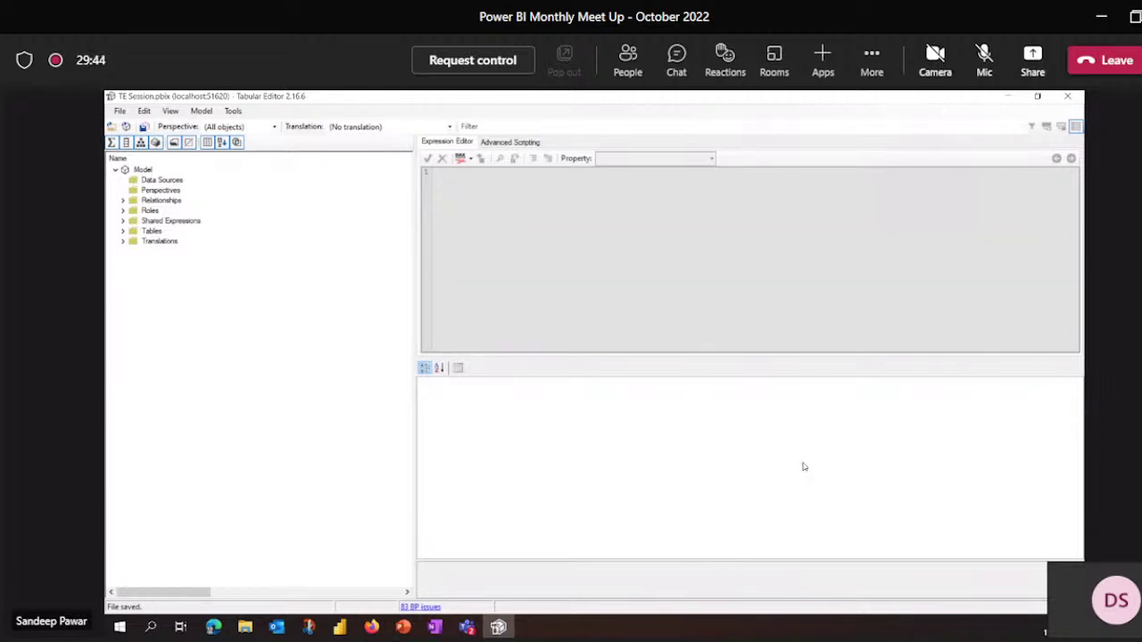
Switch to Power BI Desktop and examine the template (*.pbit) option for saving the TE Session report, without saving
click(340, 624)
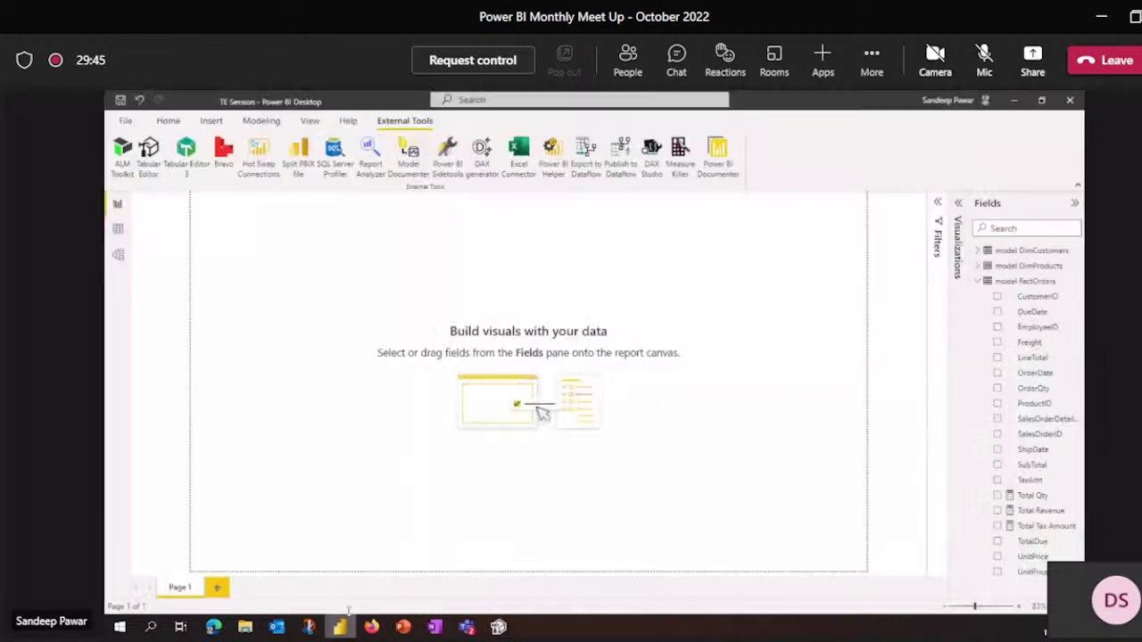
click(126, 121)
click(129, 205)
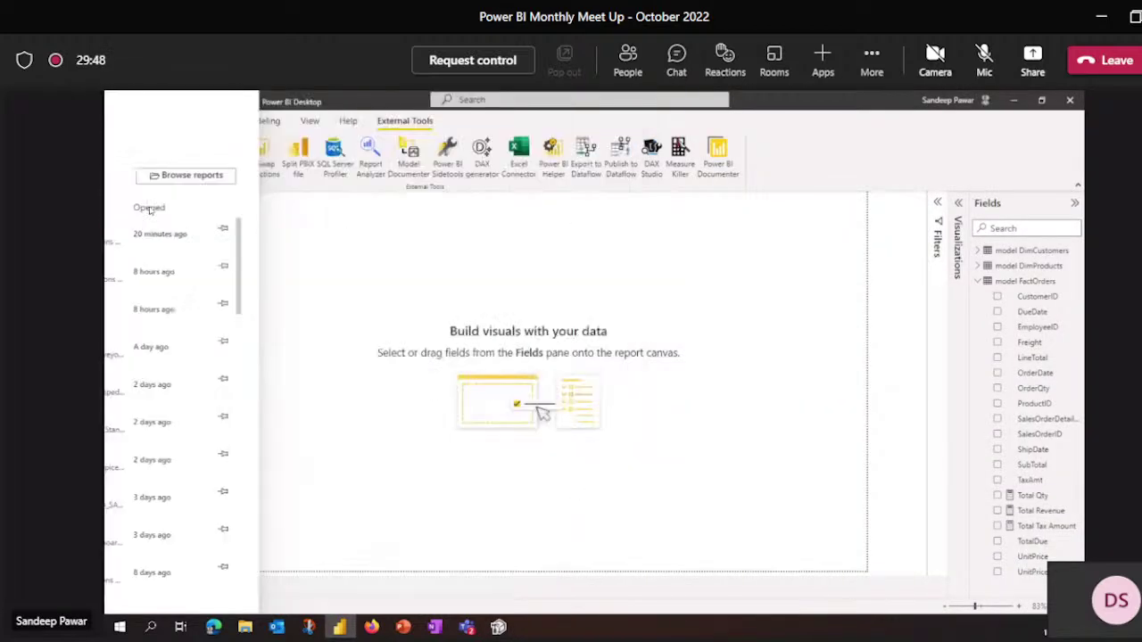
click(309, 449)
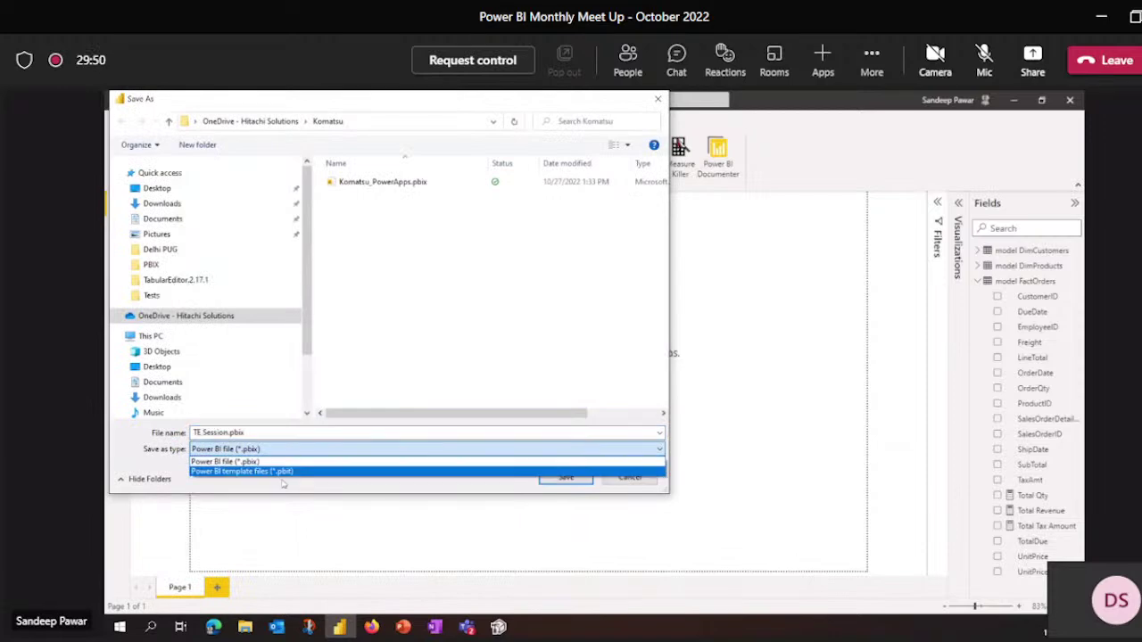
click(290, 472)
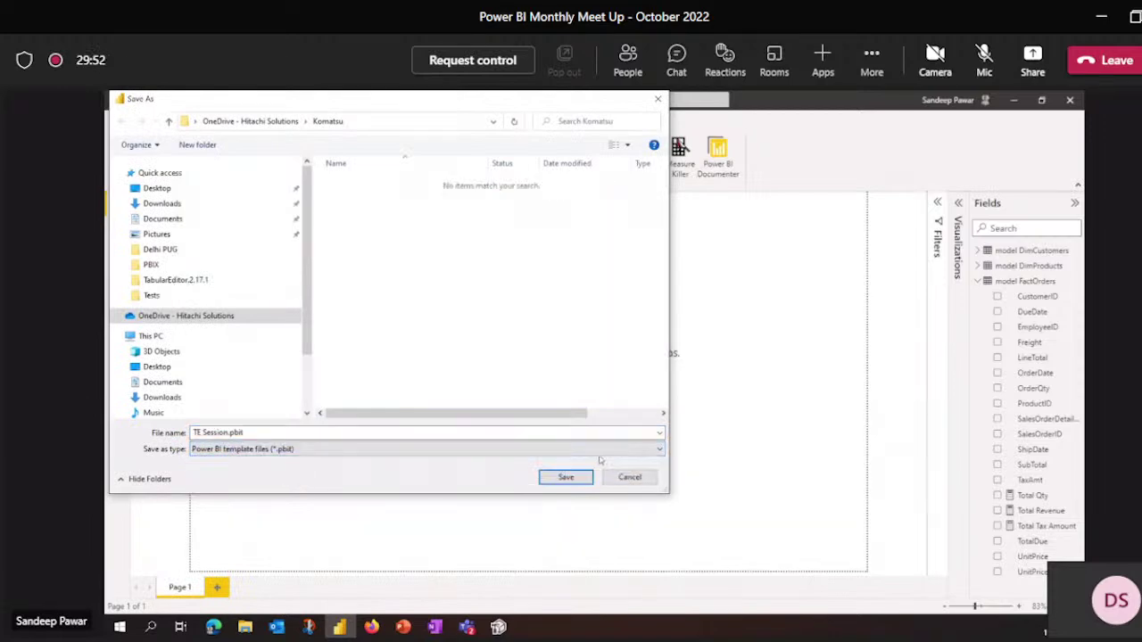
click(630, 476)
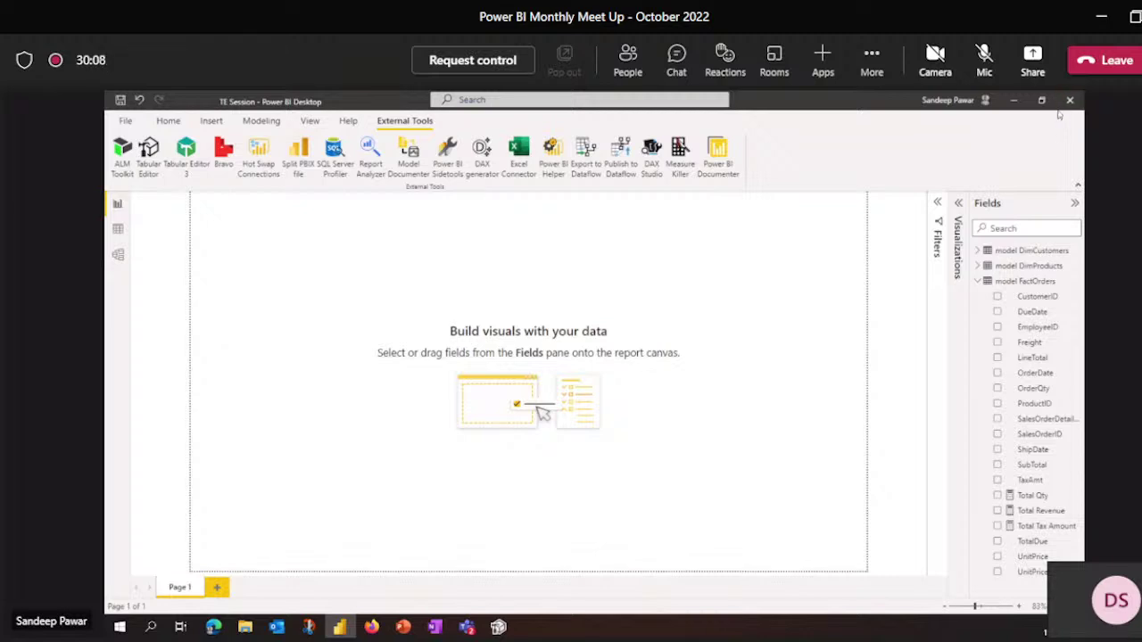
click(1013, 101)
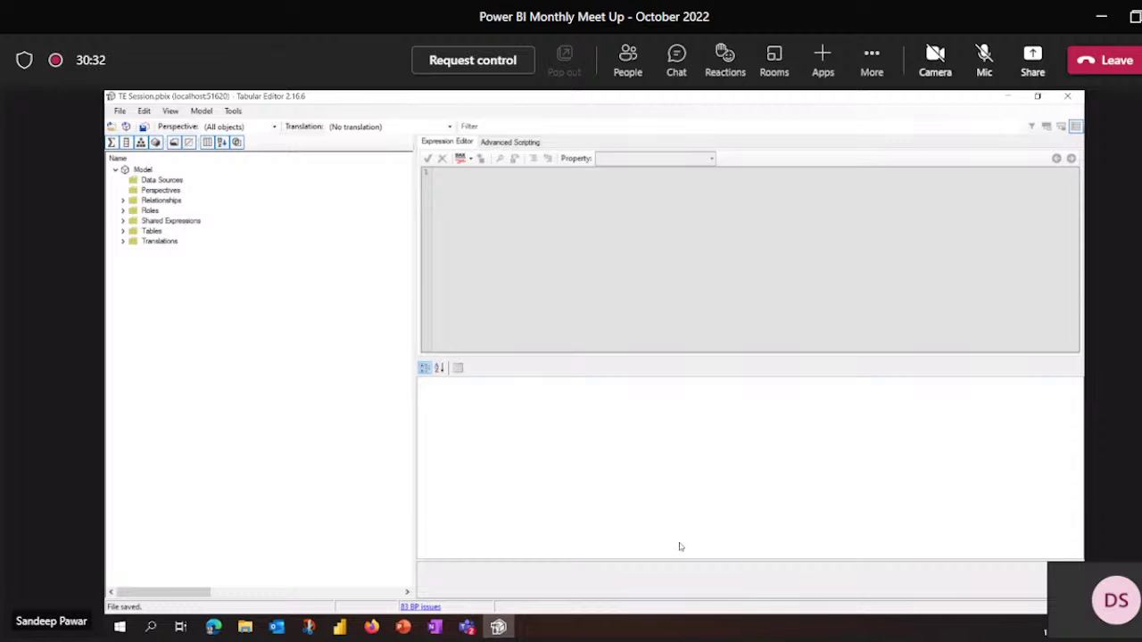
Examine the saved Model.bim in the Delhi PUG folder from Tabular Editor's Save As dialog, without saving again
click(120, 112)
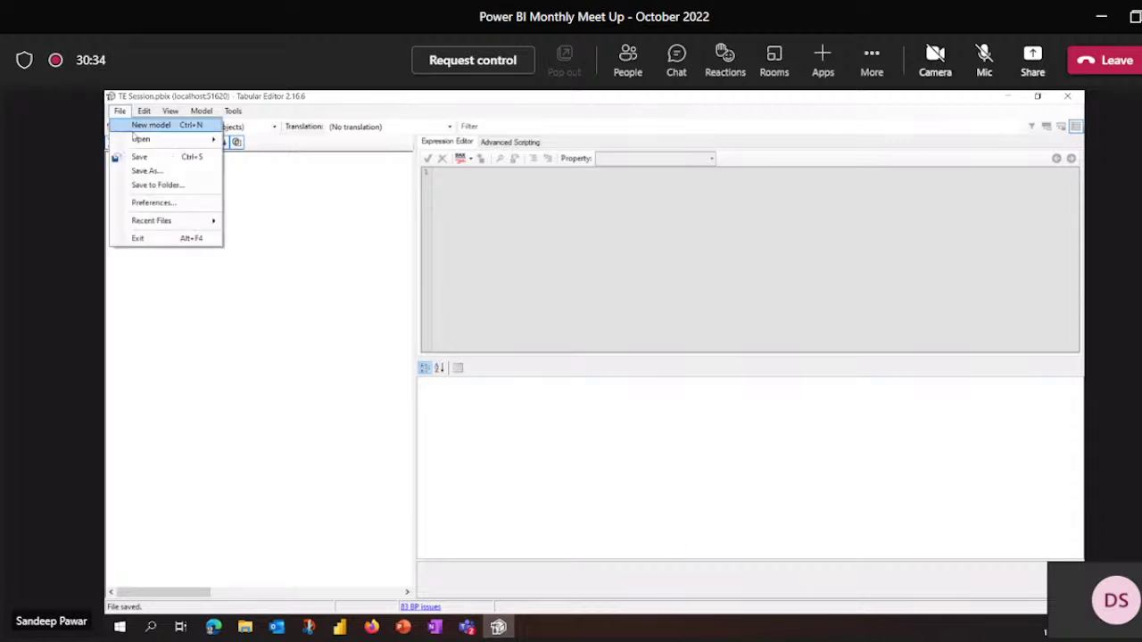
click(154, 171)
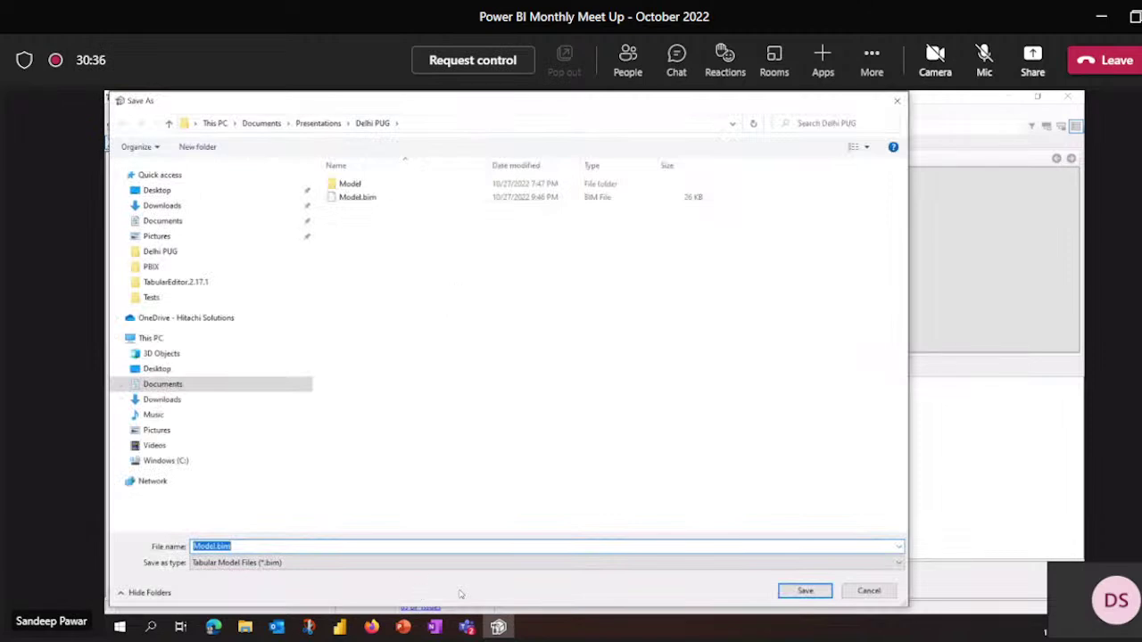
click(592, 452)
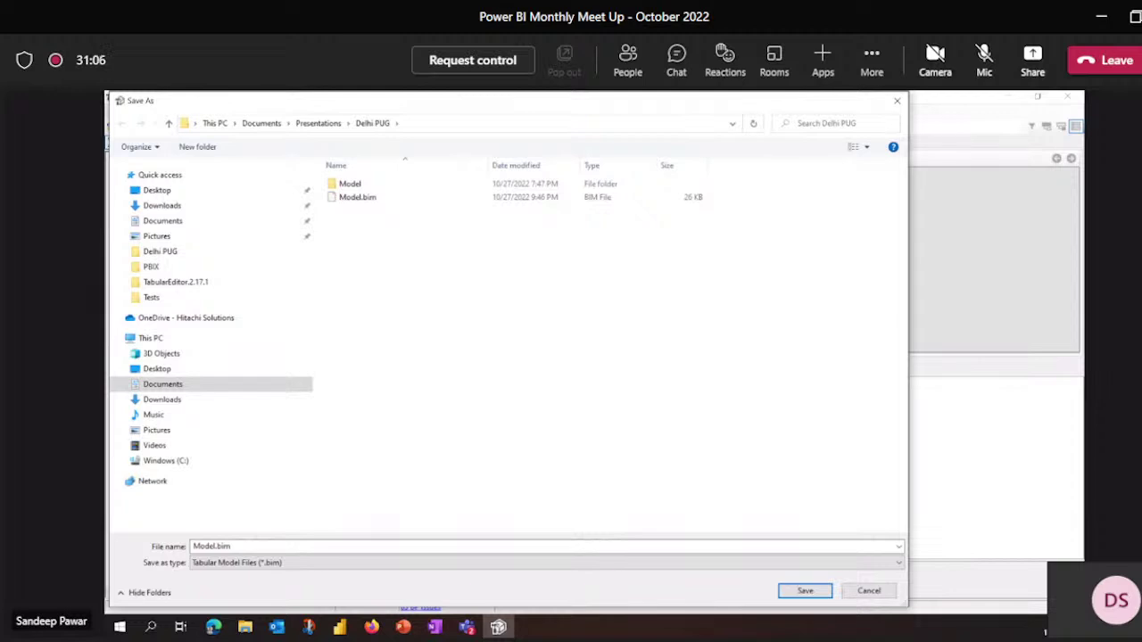
click(868, 591)
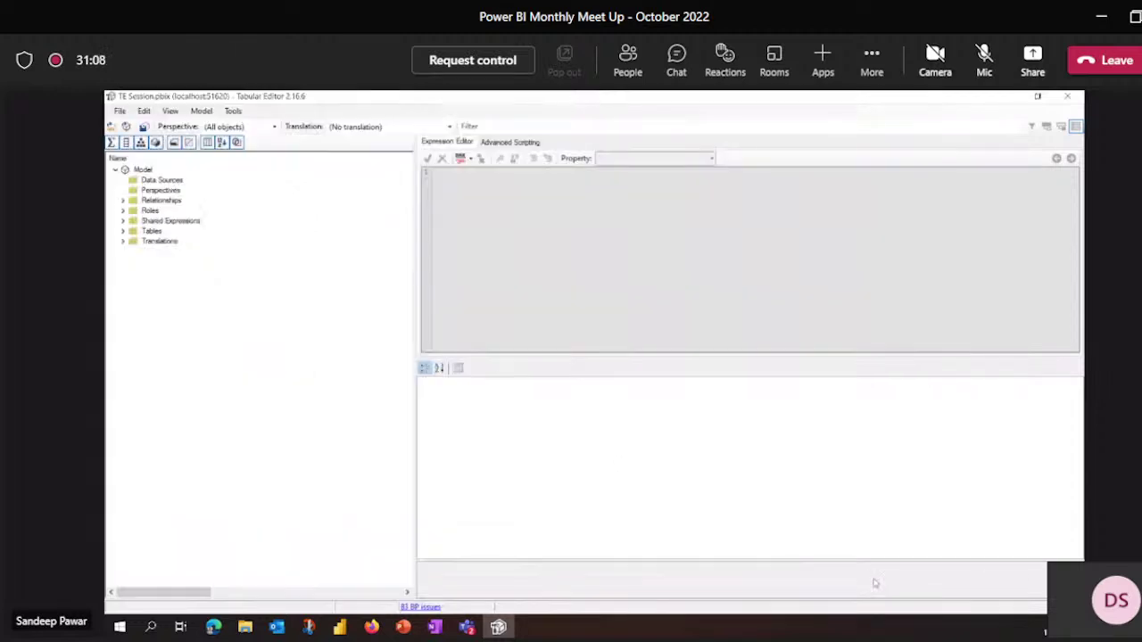
click(119, 110)
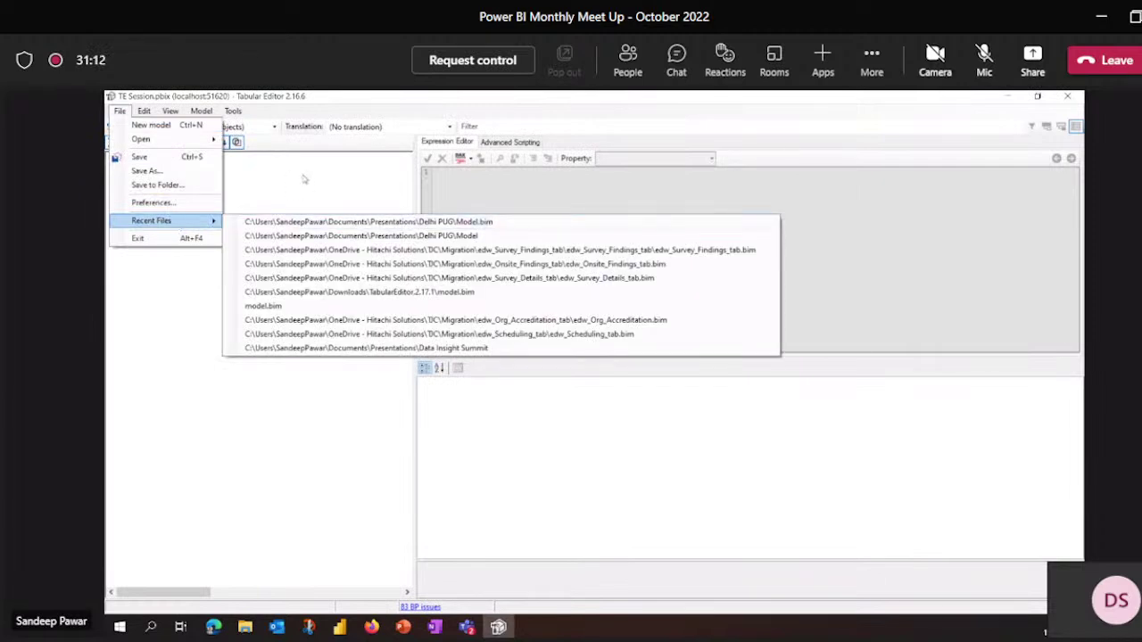
click(356, 194)
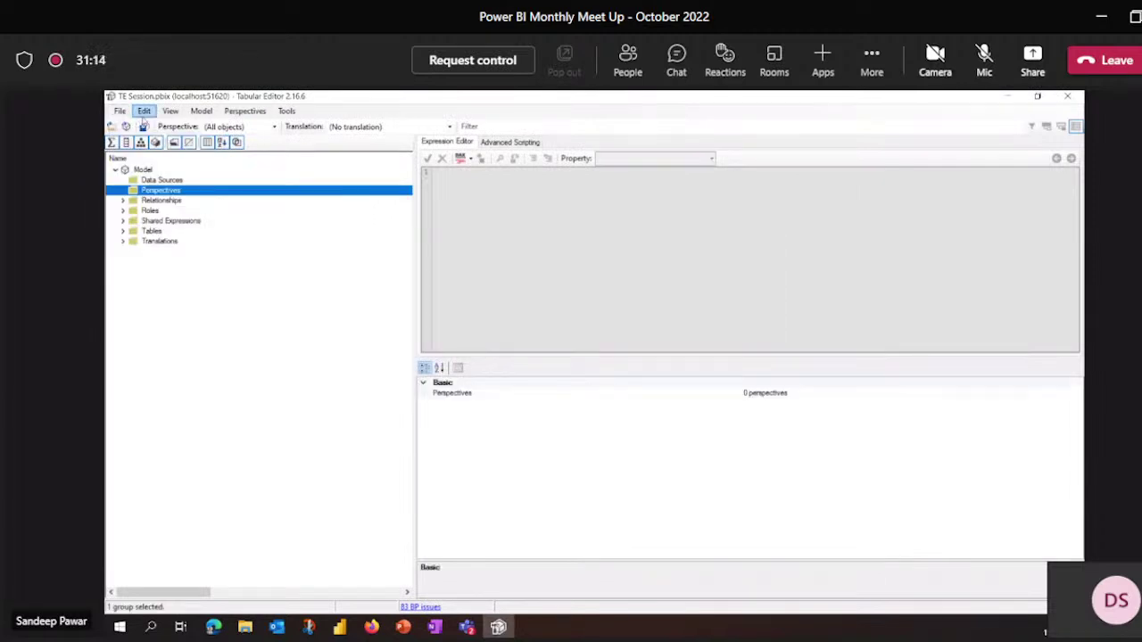
click(143, 112)
click(143, 113)
click(143, 113)
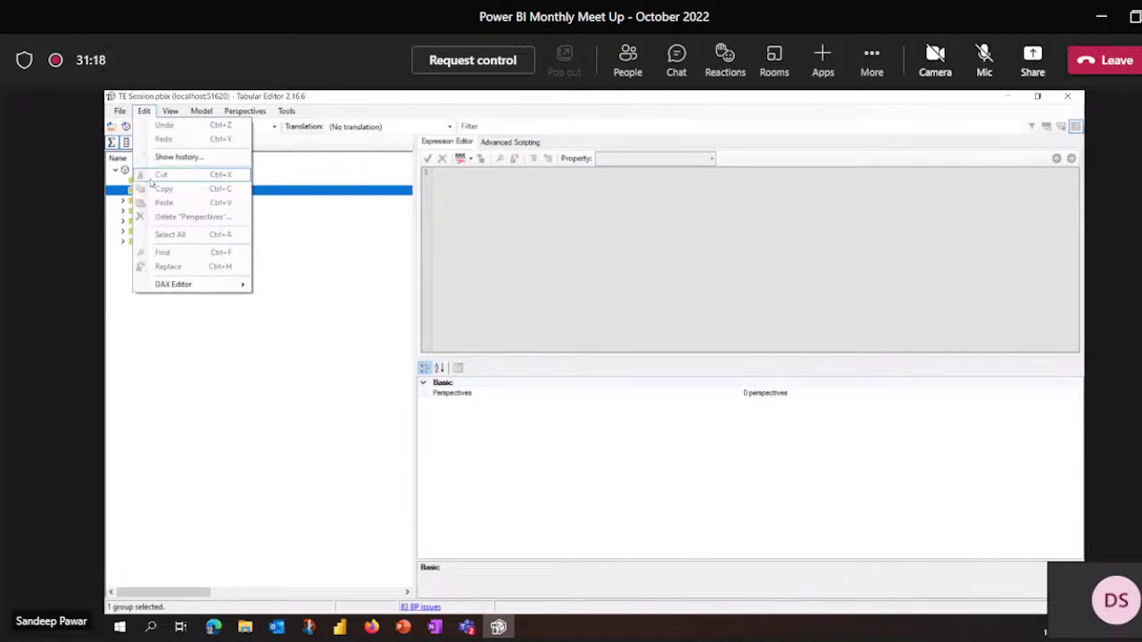
click(170, 111)
click(170, 111)
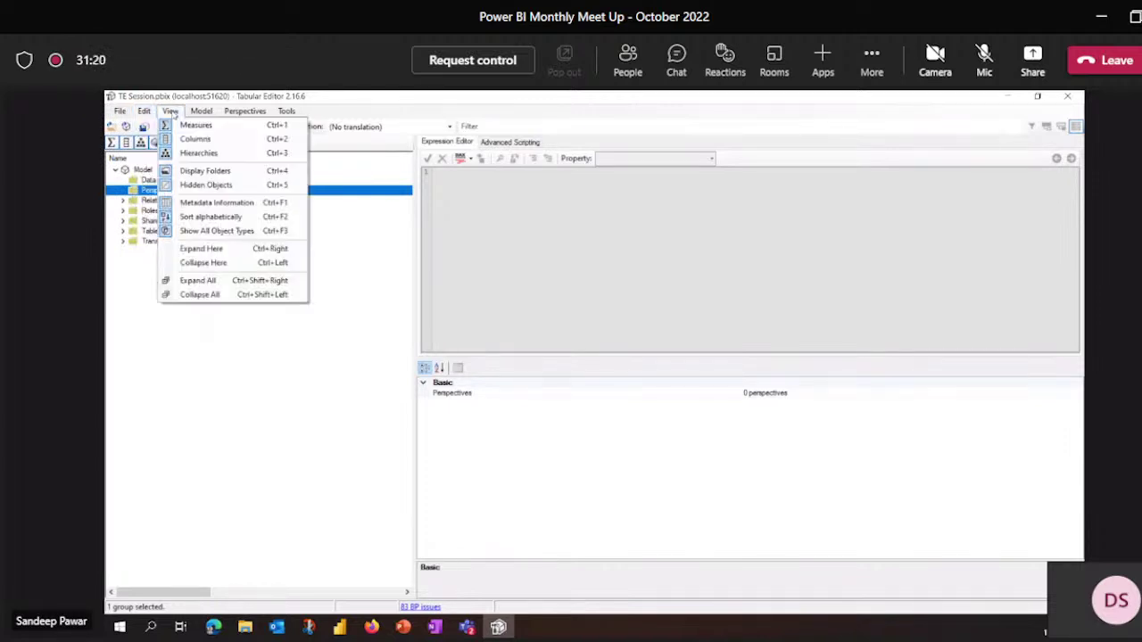
mouse_move(290, 113)
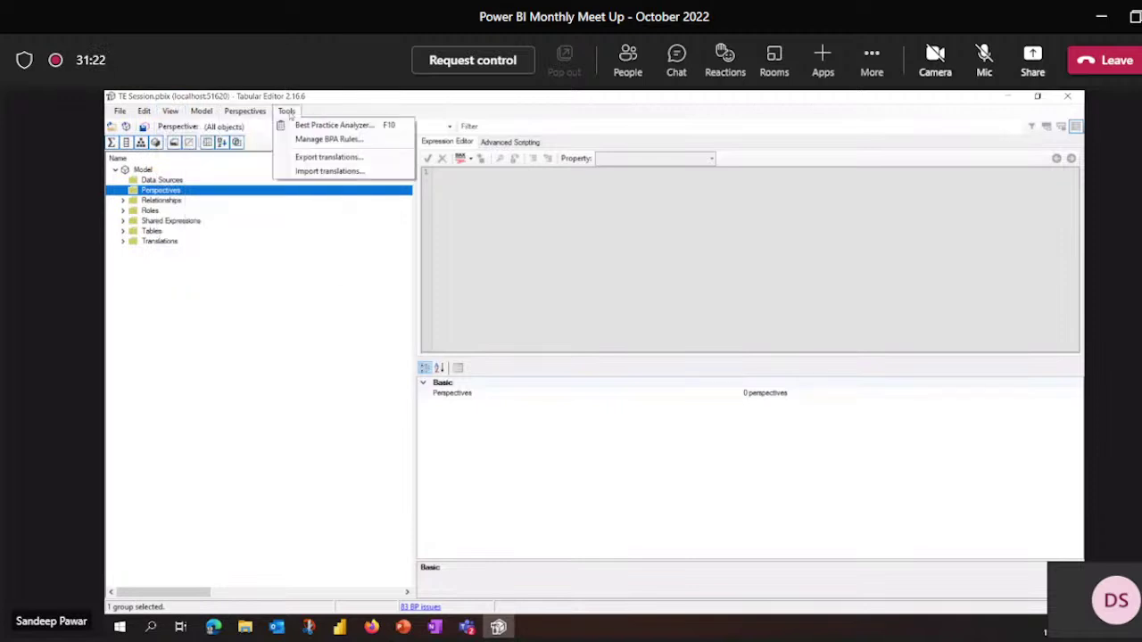
click(327, 307)
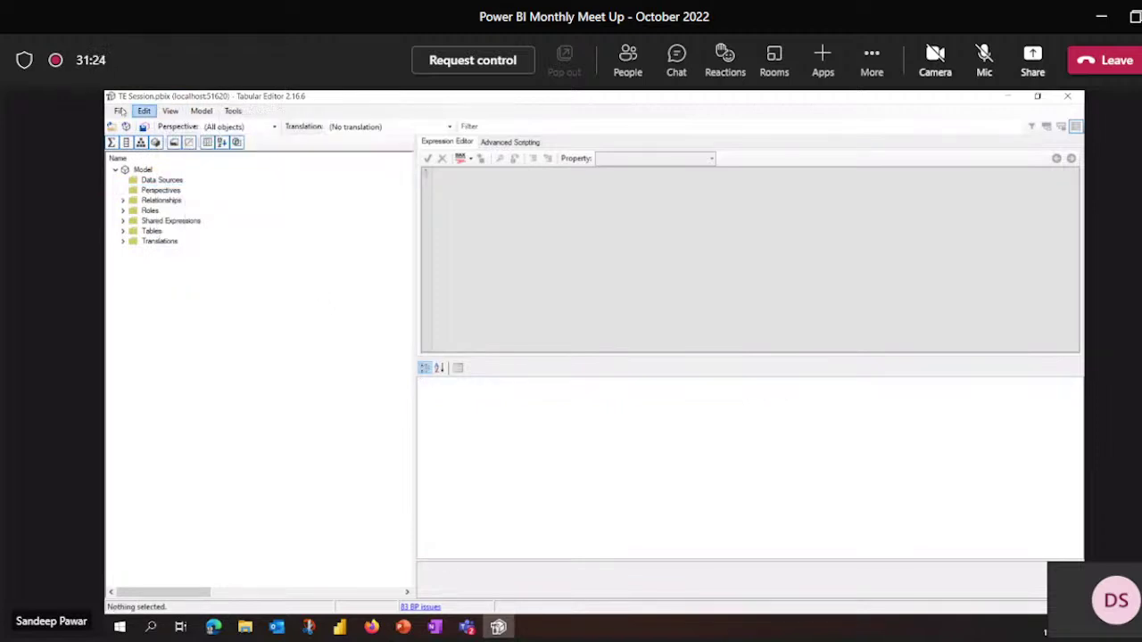
Examine the commands for saving the model, including Save to Folder, without saving
click(120, 111)
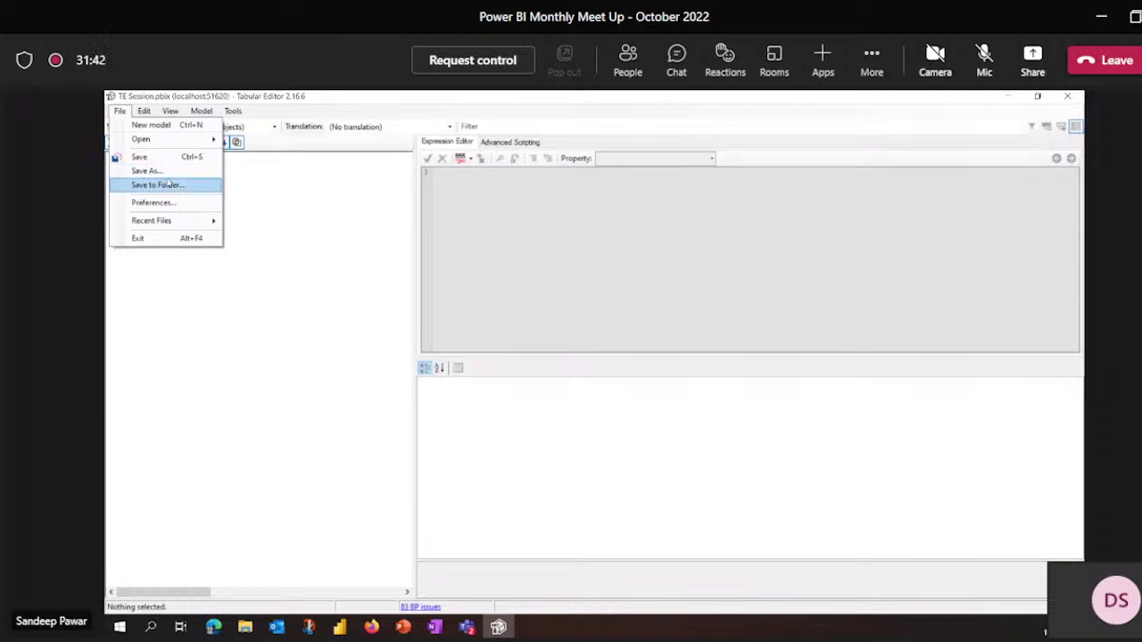
click(197, 303)
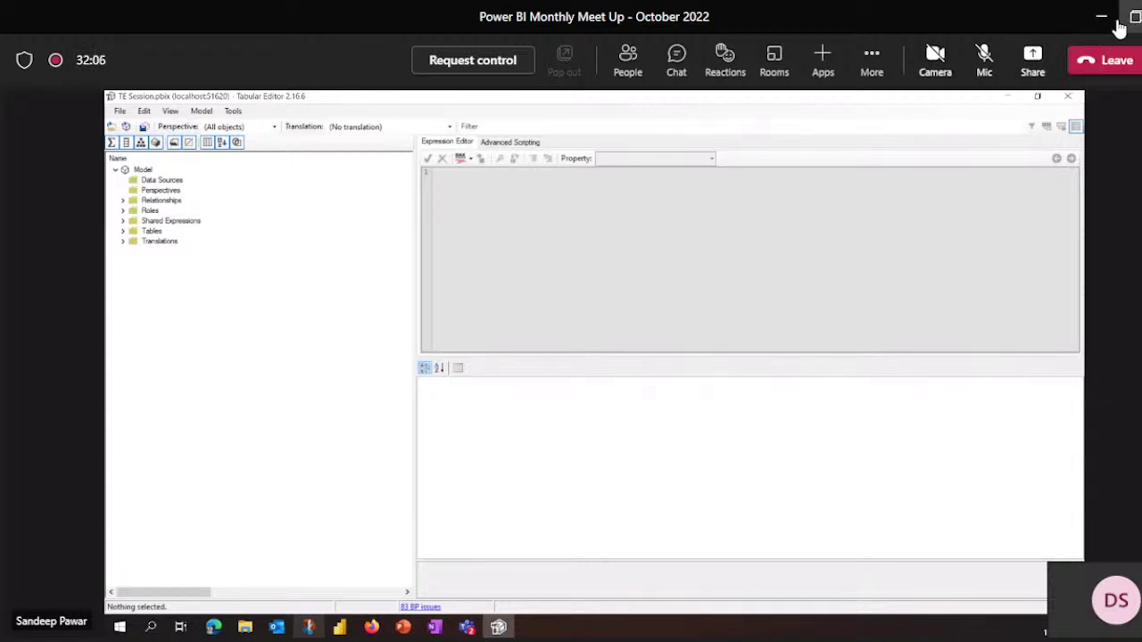
Switch off Focus on content in the Teams meeting view and restore the meeting window from its maximized size
click(874, 62)
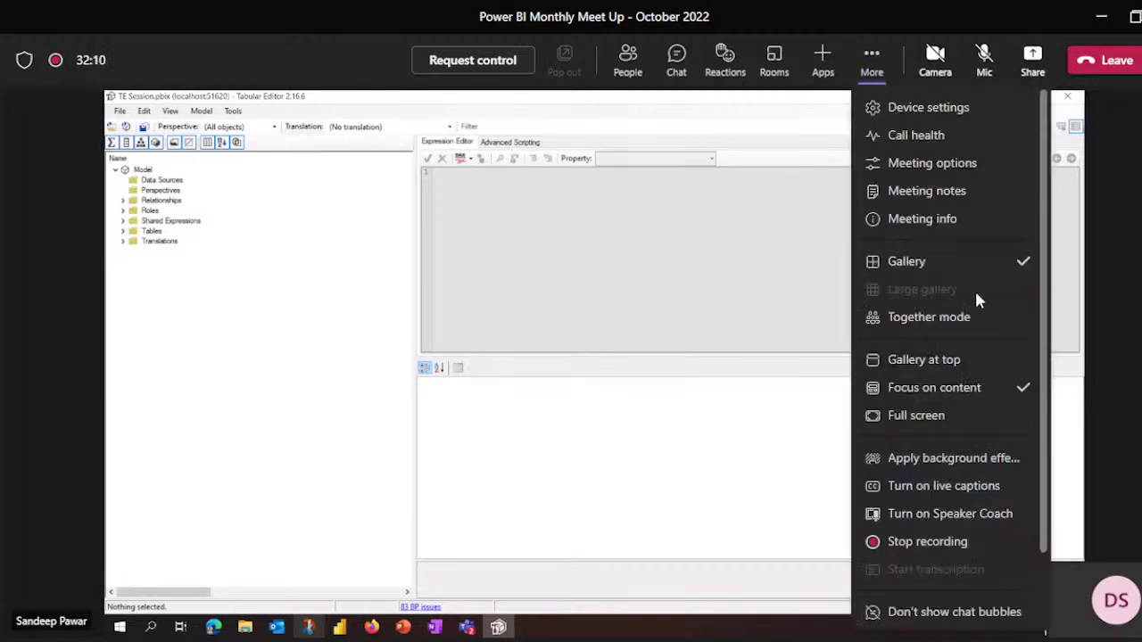
click(1022, 402)
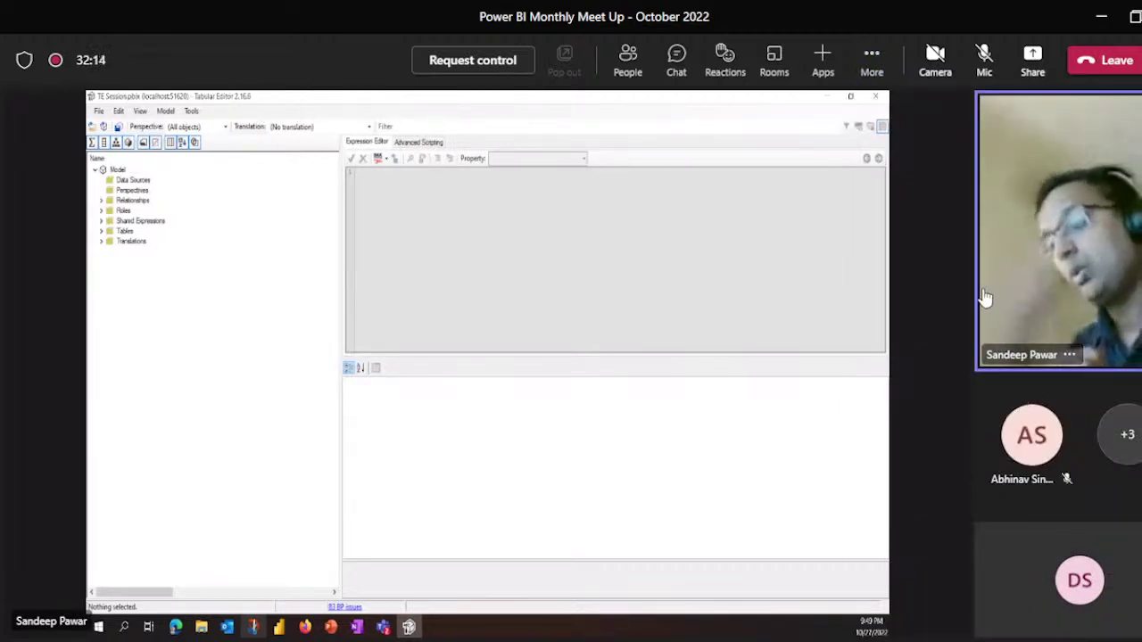
click(1135, 16)
click(874, 34)
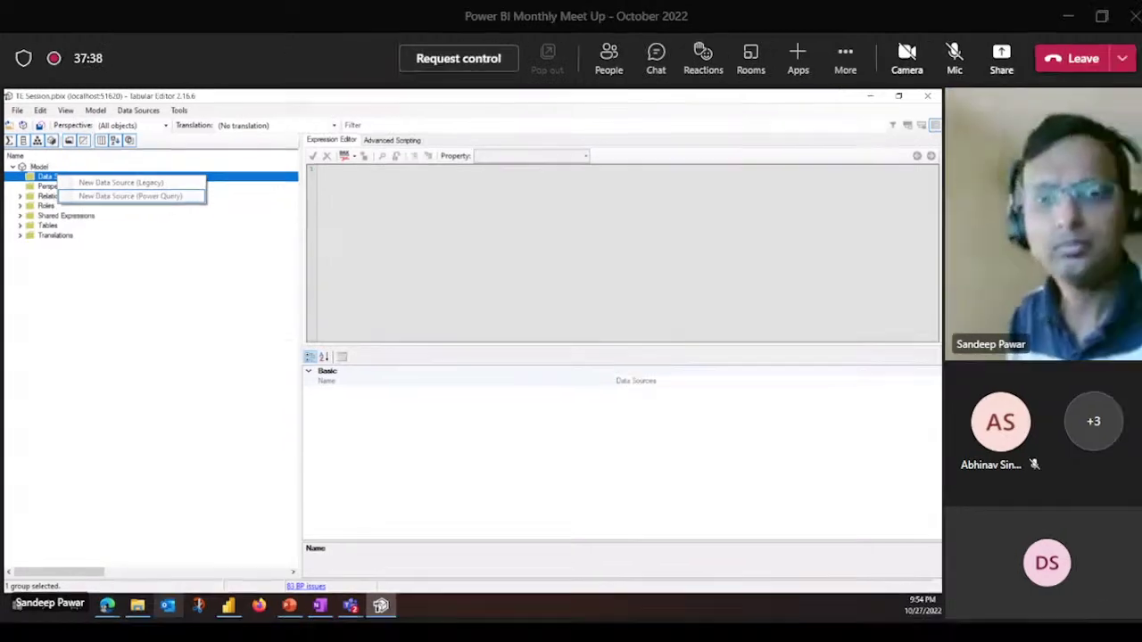
Dismiss the new data source options, examine the Perspectives group's properties and expand Relationships in the model tree
click(78, 348)
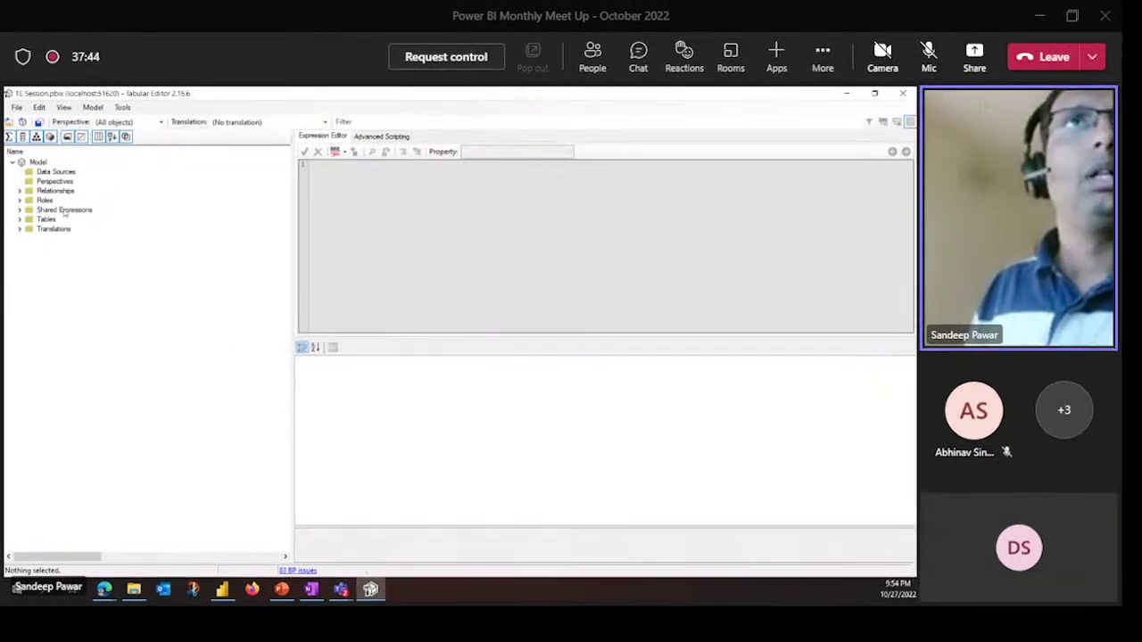
click(50, 182)
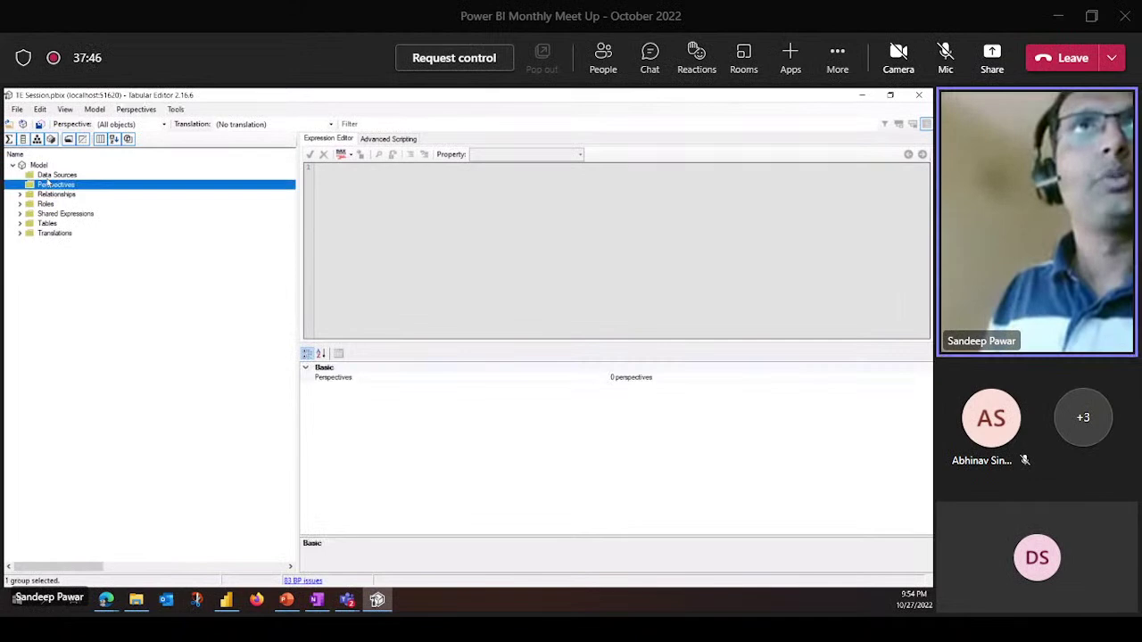
click(148, 311)
click(19, 194)
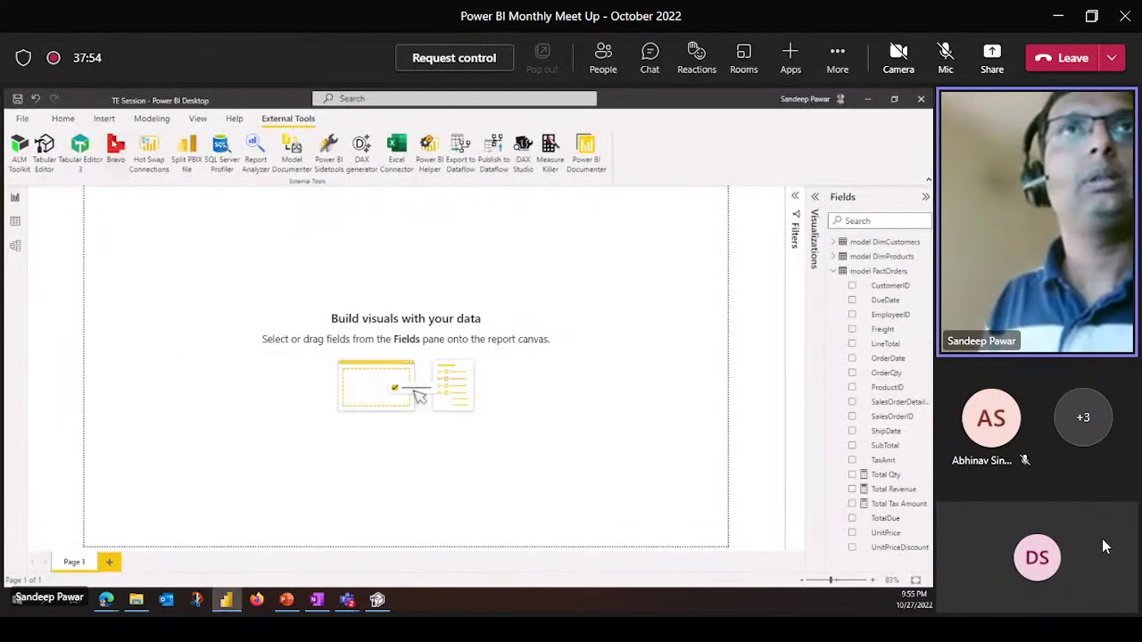
mouse_move(1111, 543)
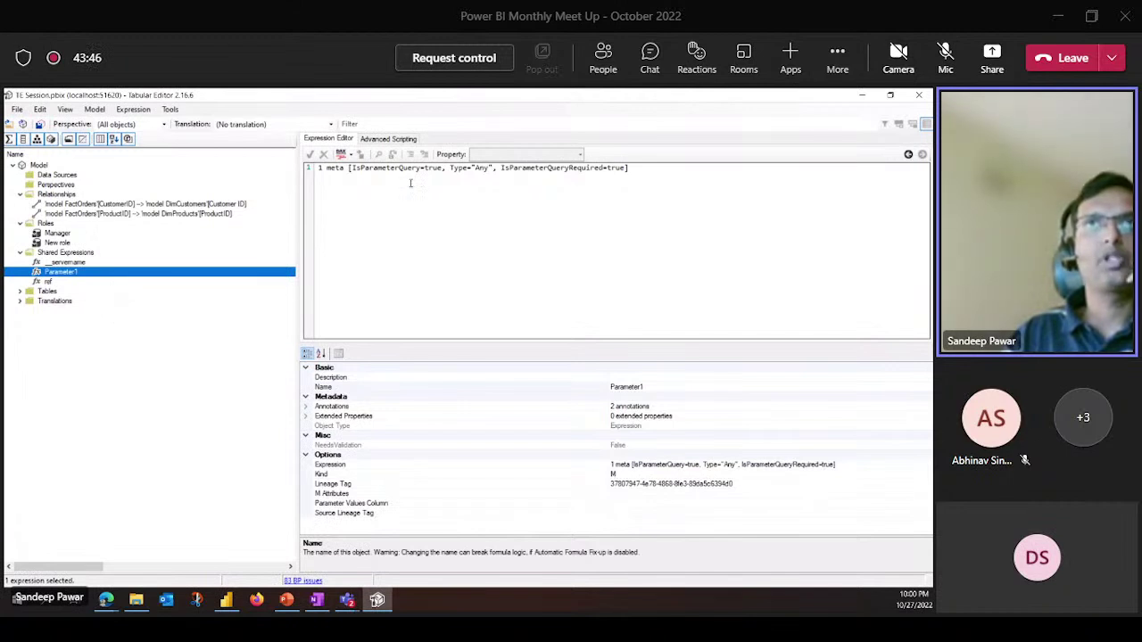
Examine the expression of the Parameter1 shared expression and expand the Tables group in the model tree
click(441, 167)
click(197, 324)
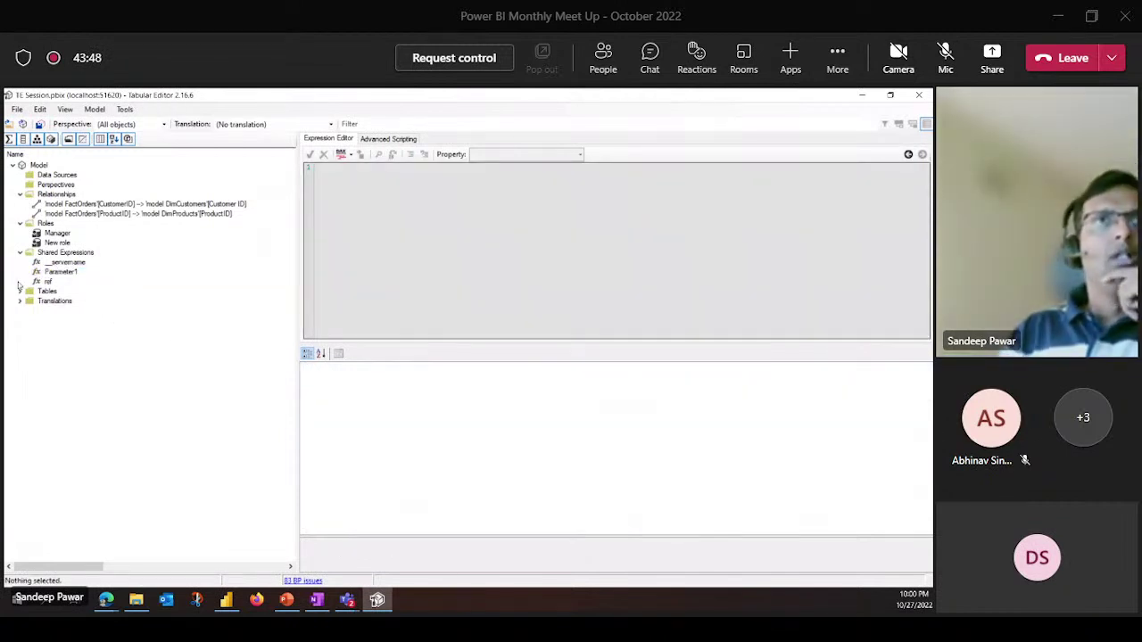
click(48, 292)
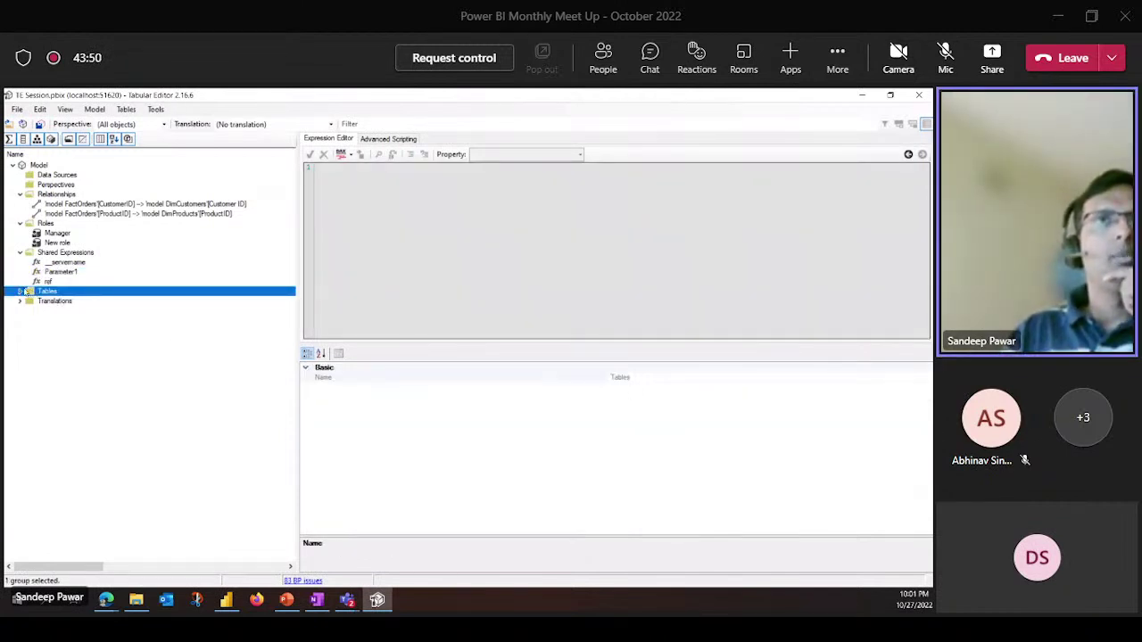
click(19, 292)
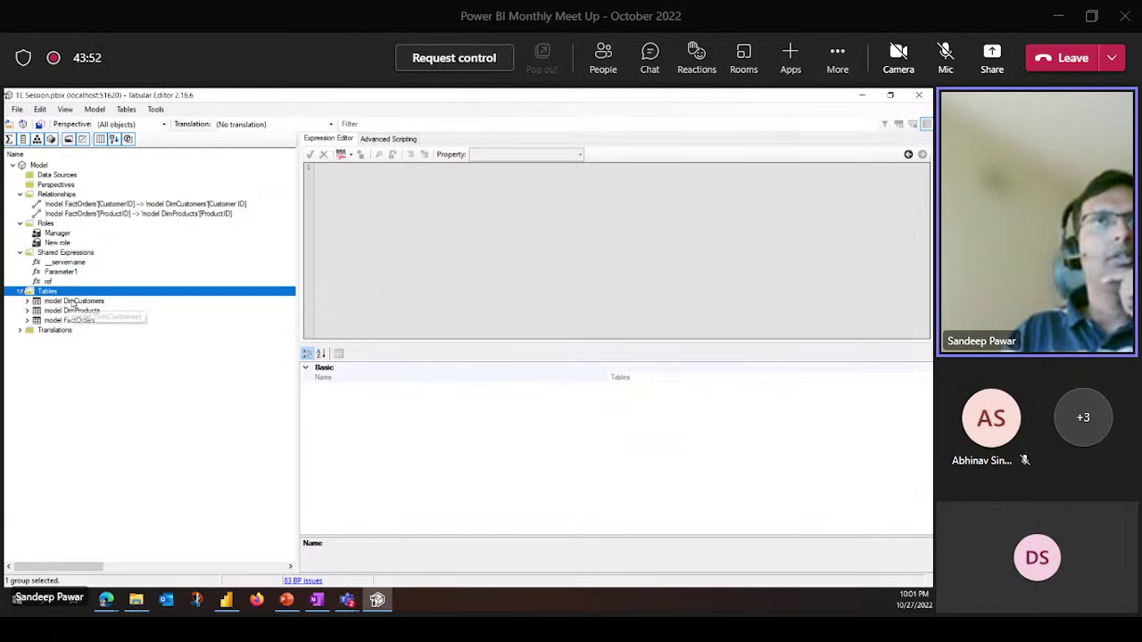
click(247, 463)
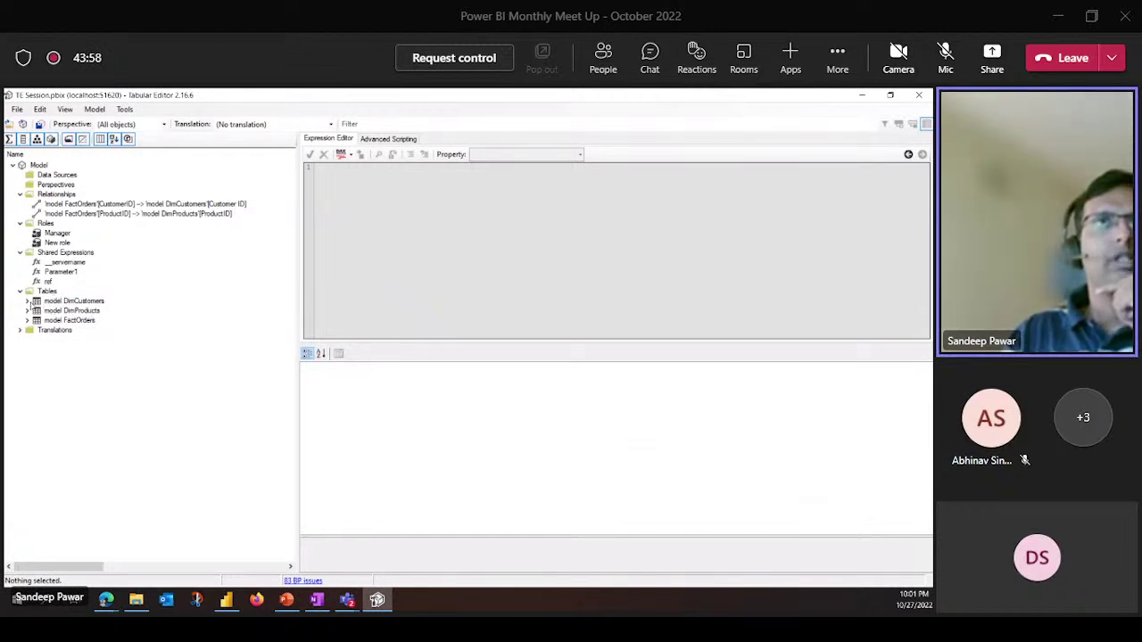
Expand model DimCustomers and its partitions, and examine the properties of the Customer ID, FirstName, FullName and LastName columns
click(27, 301)
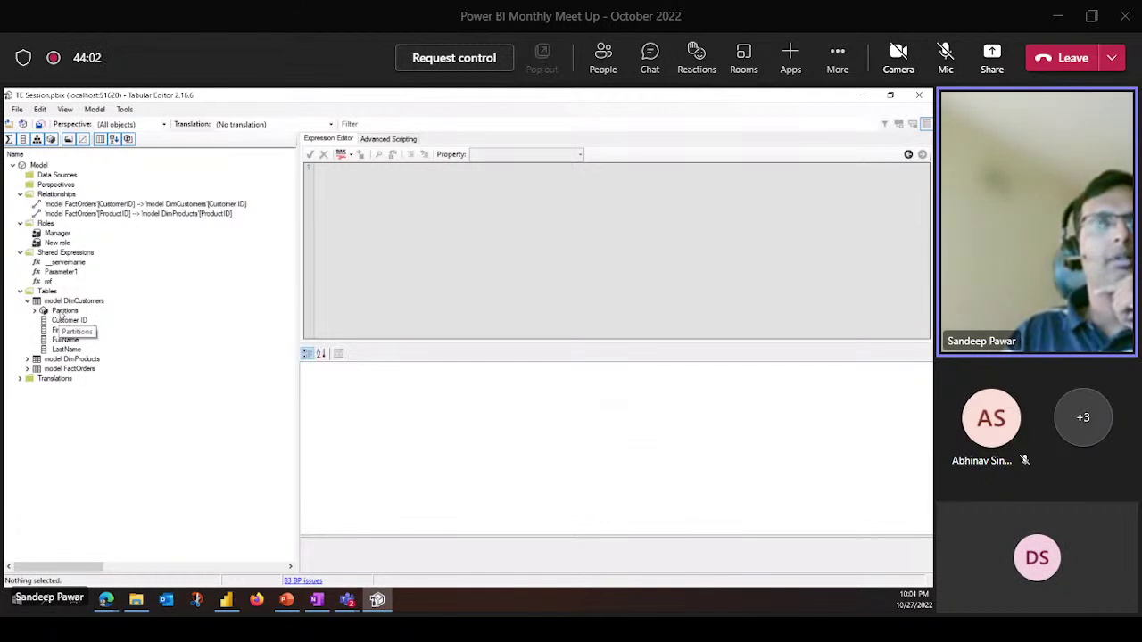
click(44, 311)
double_click(42, 312)
click(82, 321)
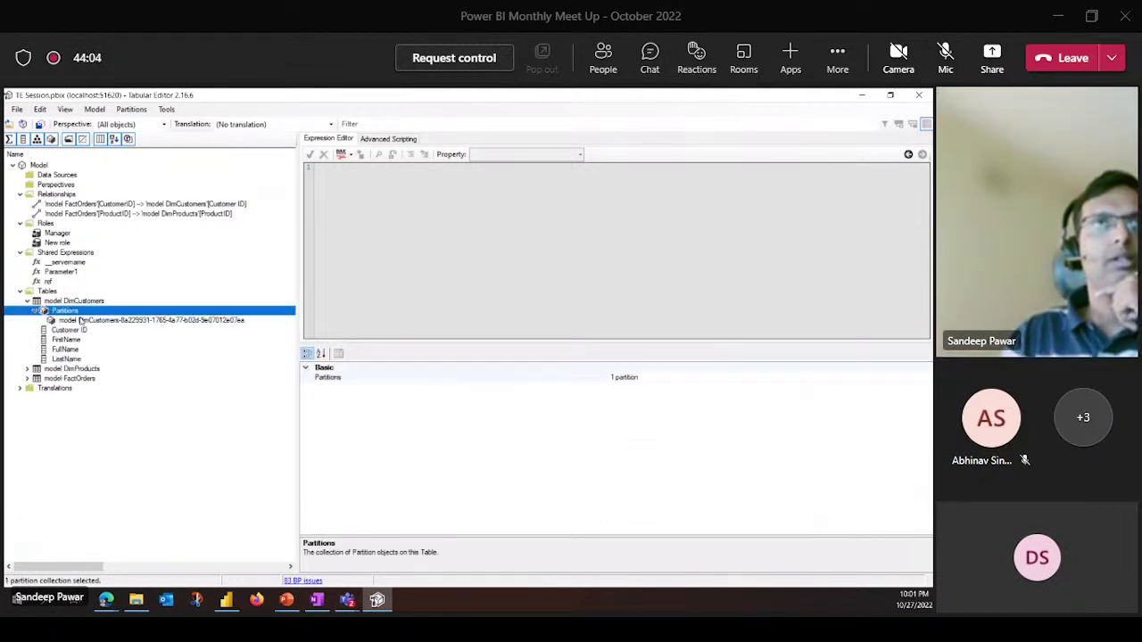
click(75, 331)
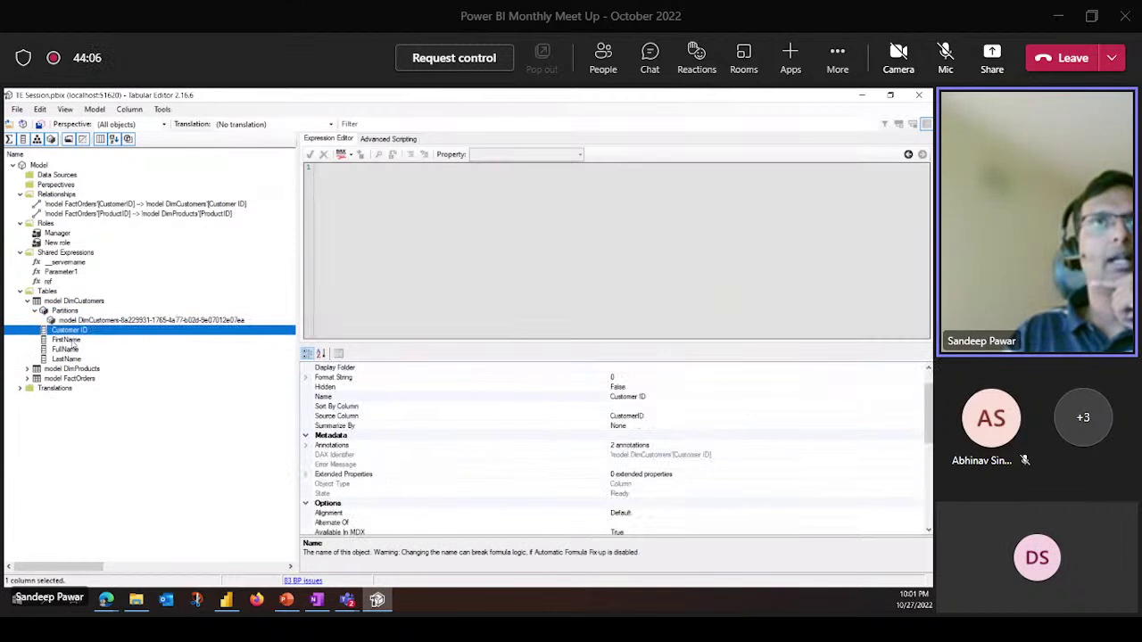
click(72, 341)
click(70, 350)
click(66, 359)
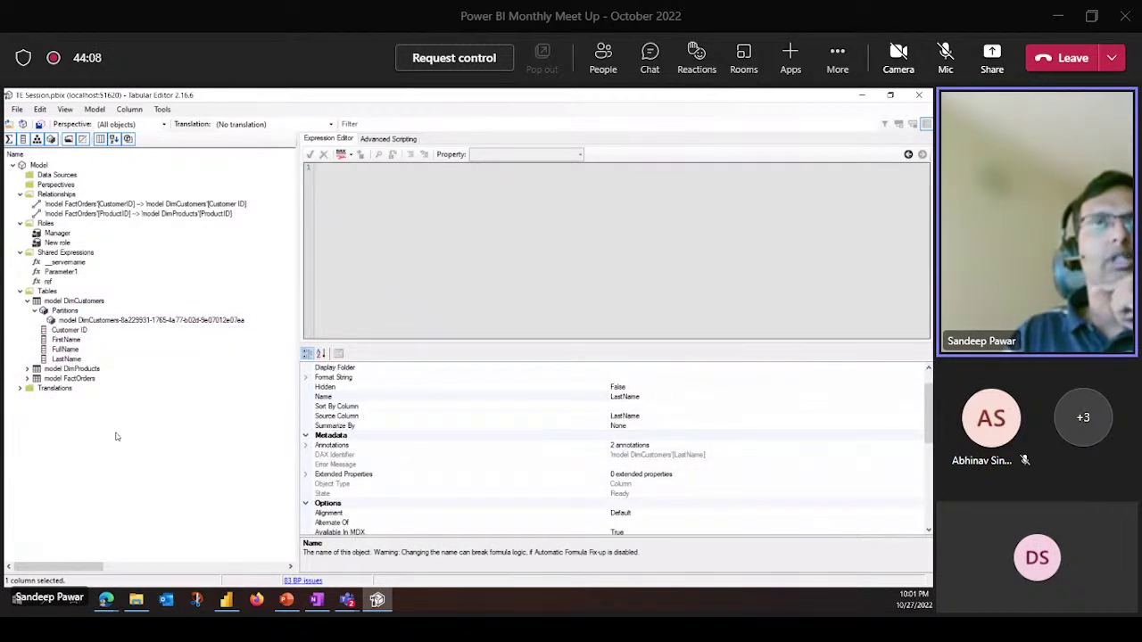
click(115, 433)
Create a new calculated table in the Tables group, keeping its default name
click(48, 291)
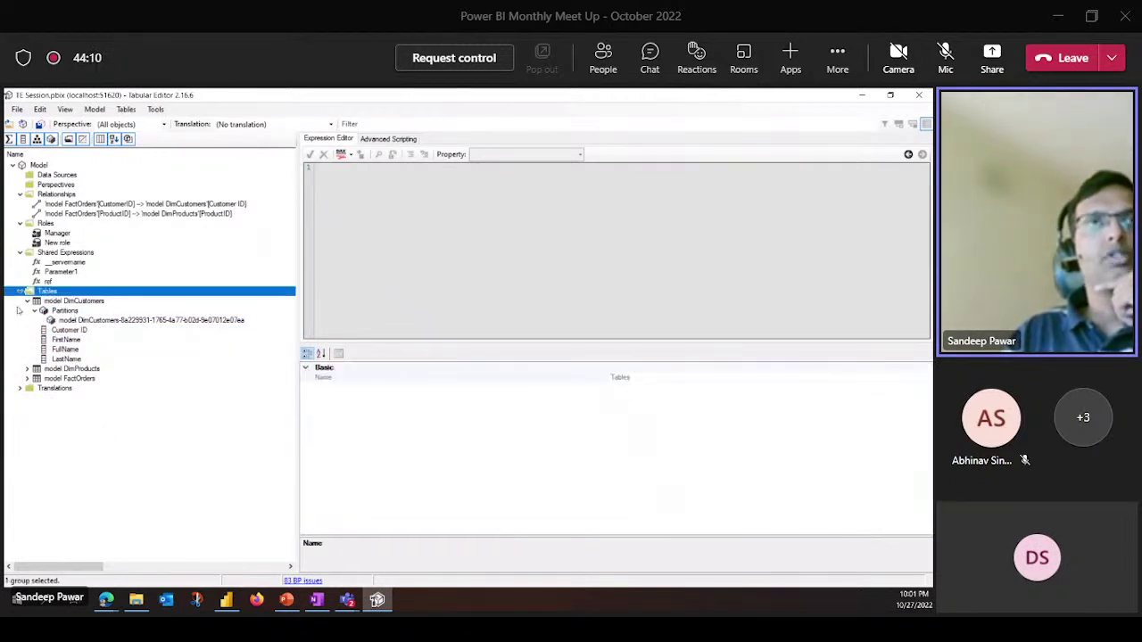
right_click(54, 295)
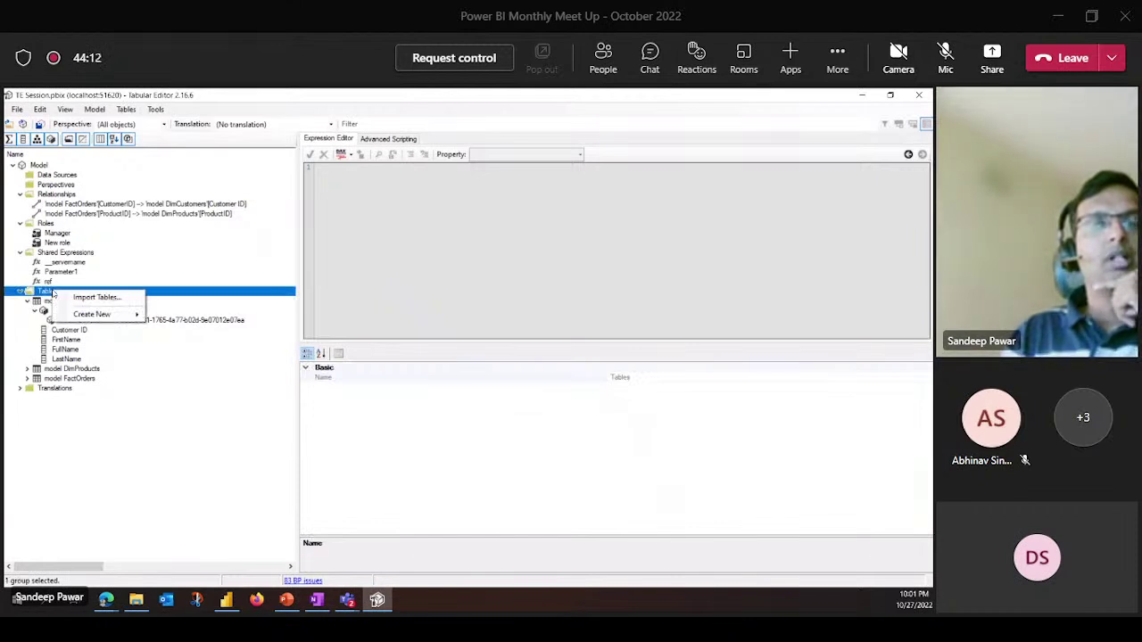
mouse_move(105, 317)
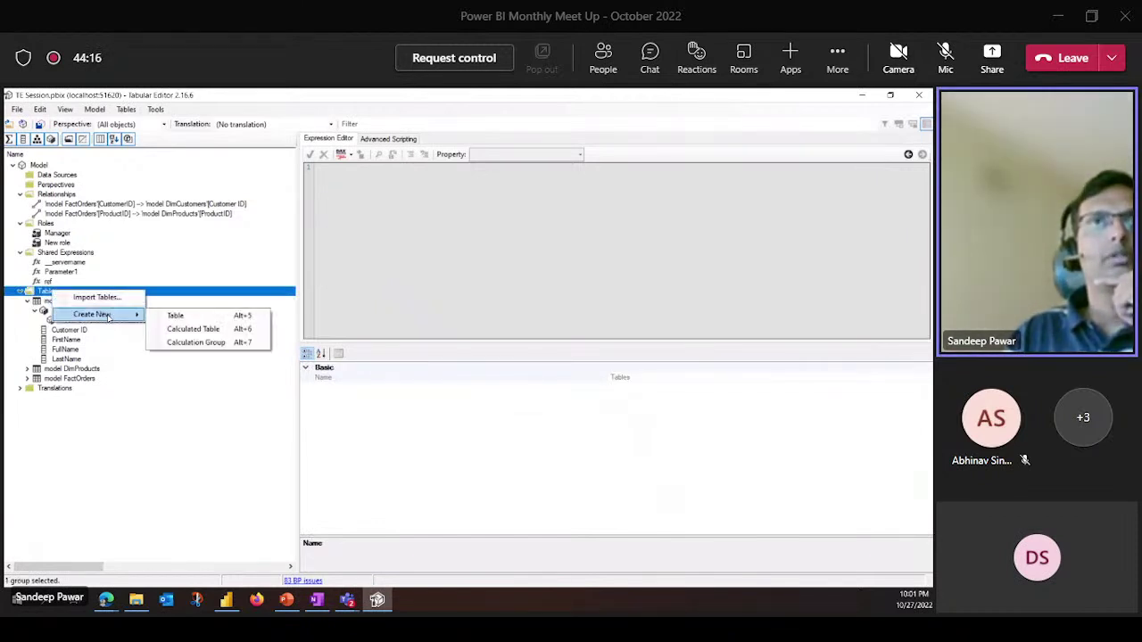
click(205, 330)
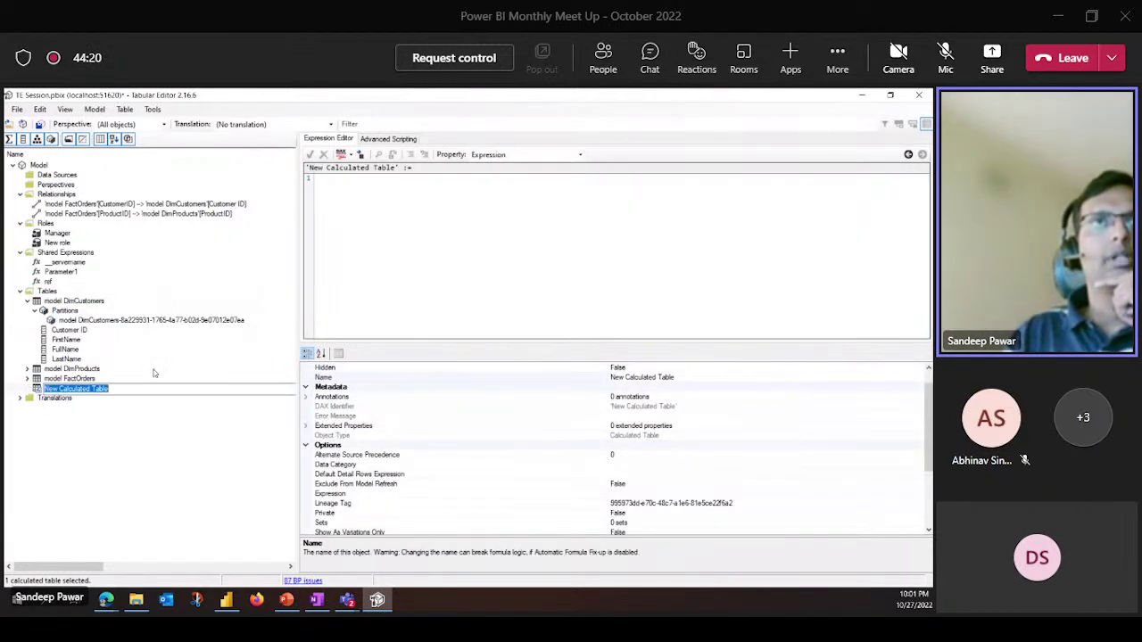
Set the new calculated table's expression to ='model FactOrders', inserting the table reference from the model tree
click(419, 198)
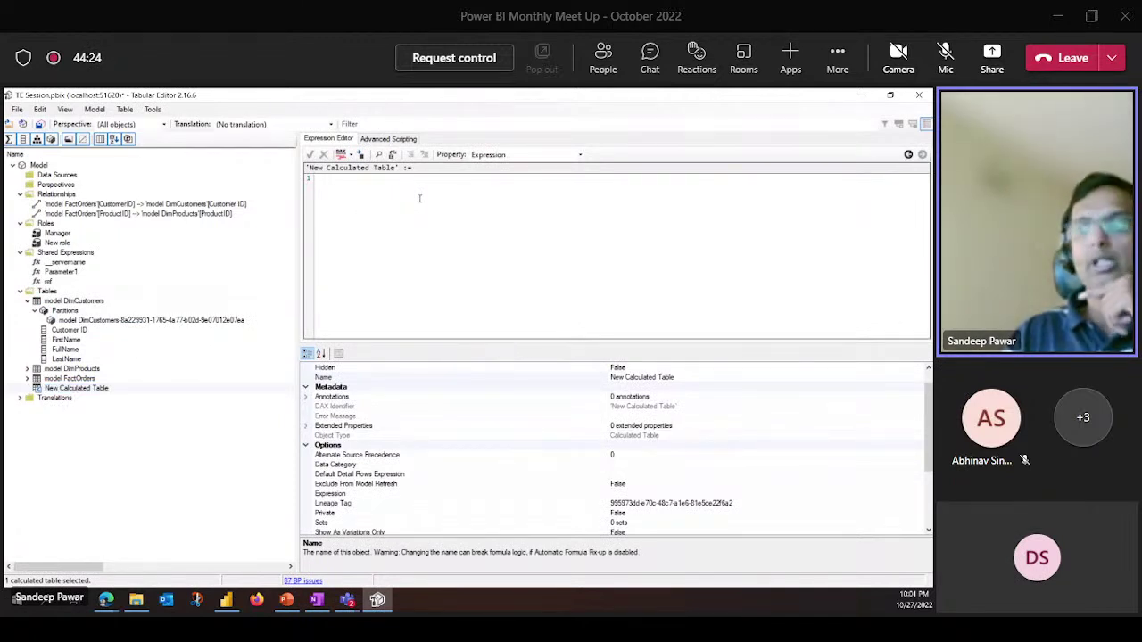
text(-)
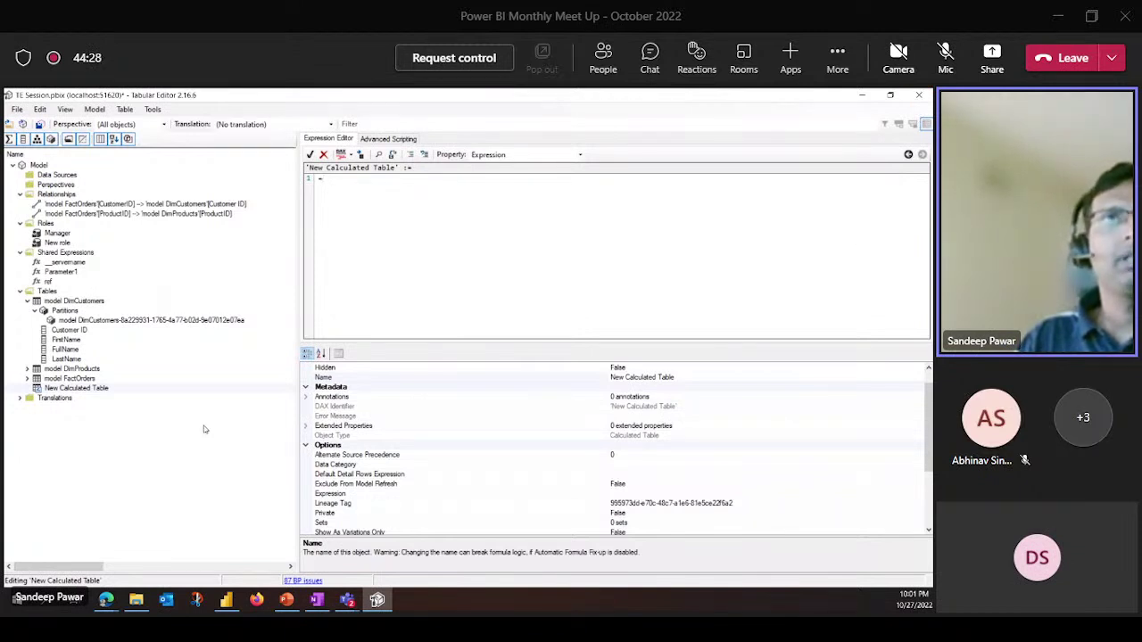
click(79, 389)
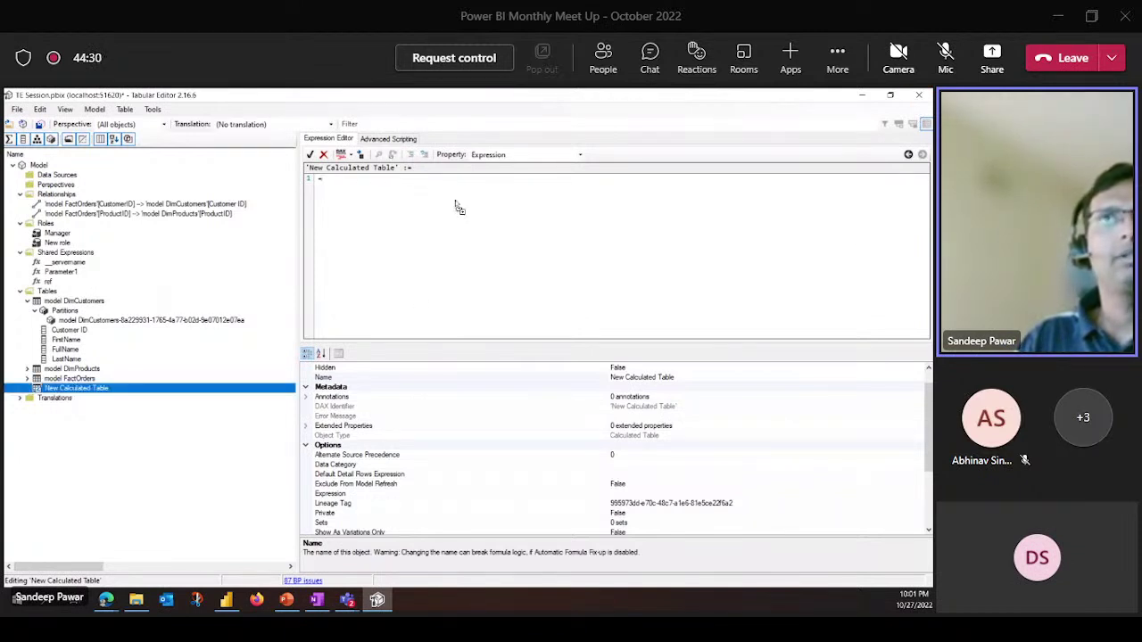
drag(438, 201, 432, 194)
click(201, 513)
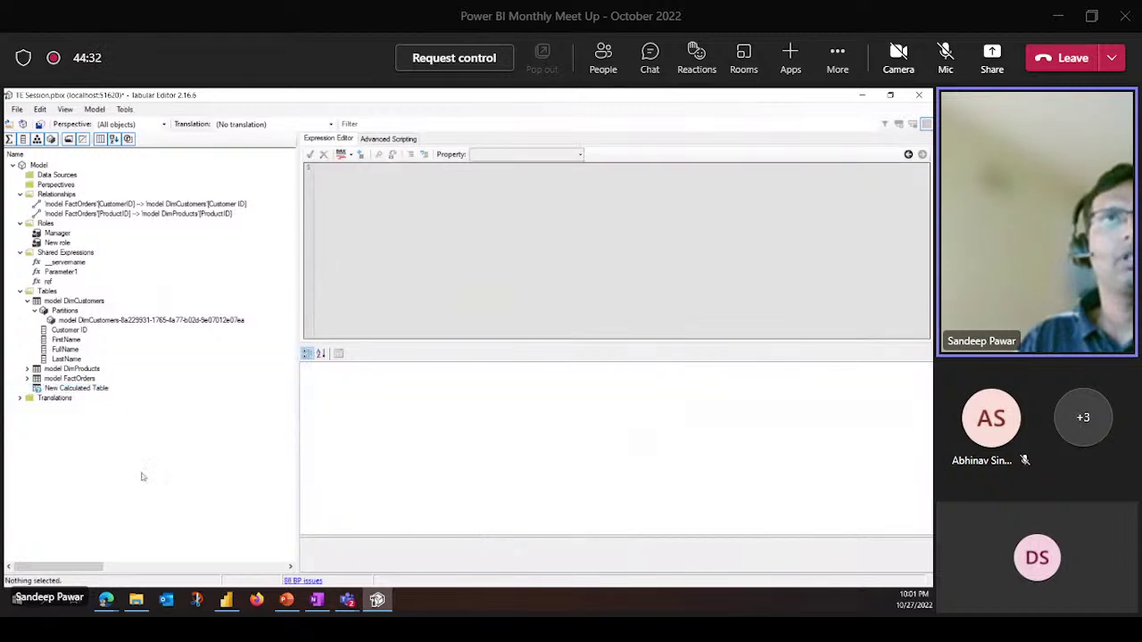
Remove the leading equals sign from the calculated table's expression, leaving 'model FactOrders', and save the changes to the connected model
click(104, 390)
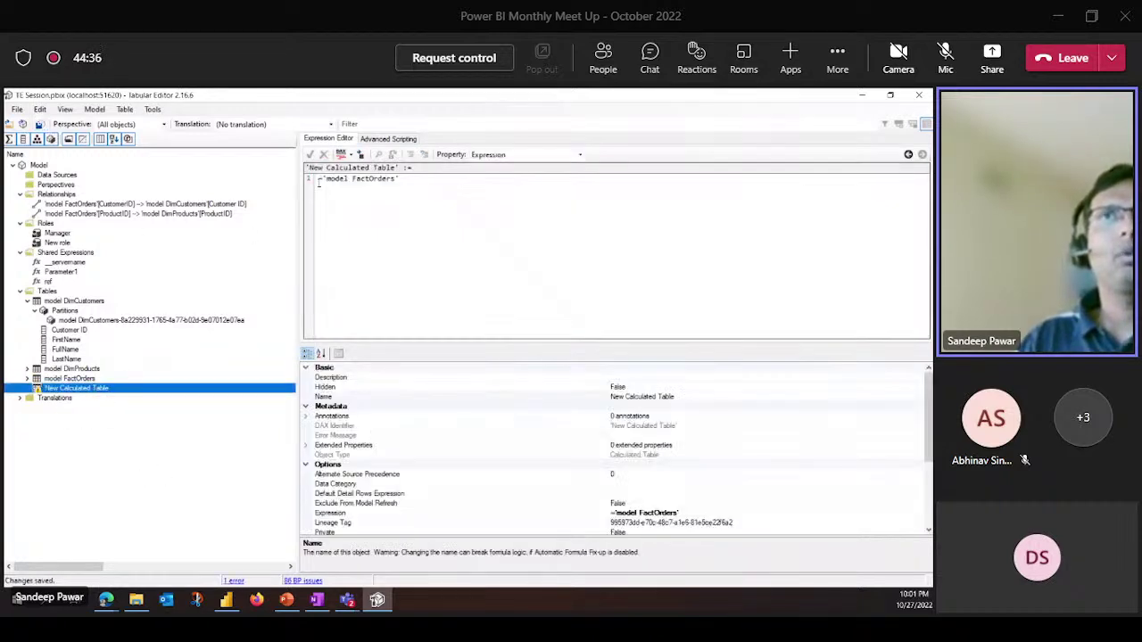
key(BackSpace)
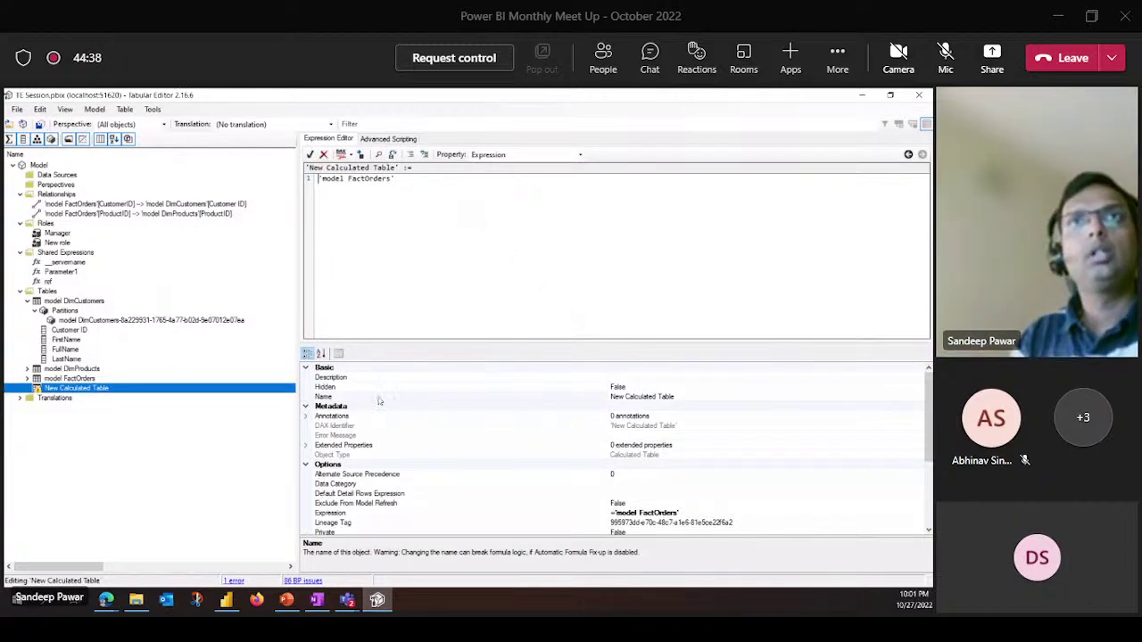
click(38, 125)
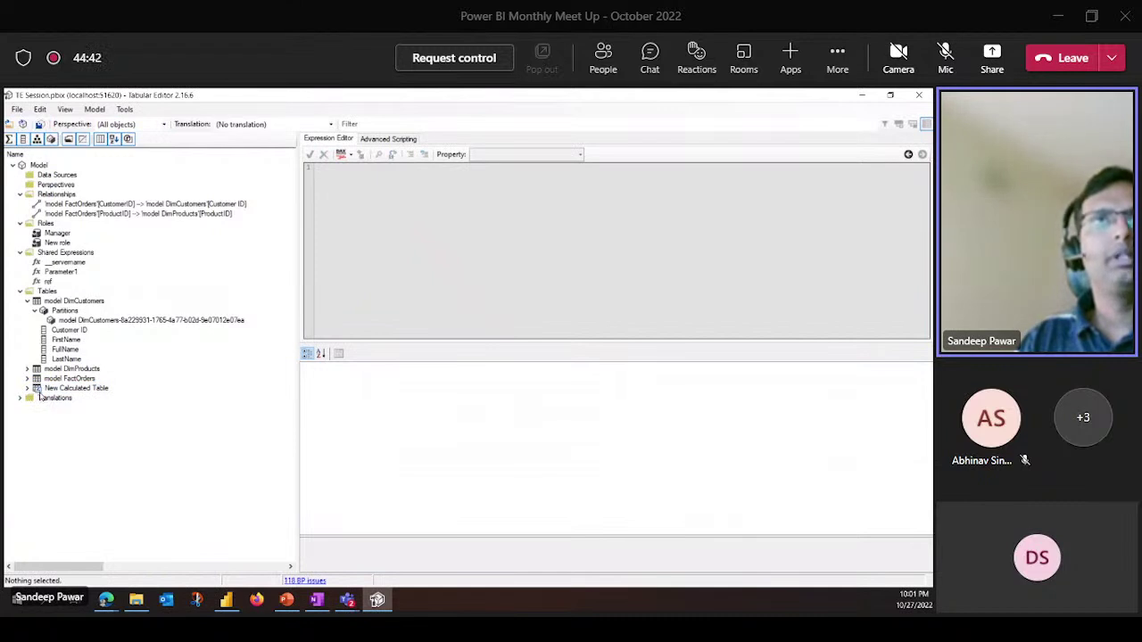
Examine the calculated table's expression and circle its tree icon in a magnified view to tell it apart from regular tables
click(78, 390)
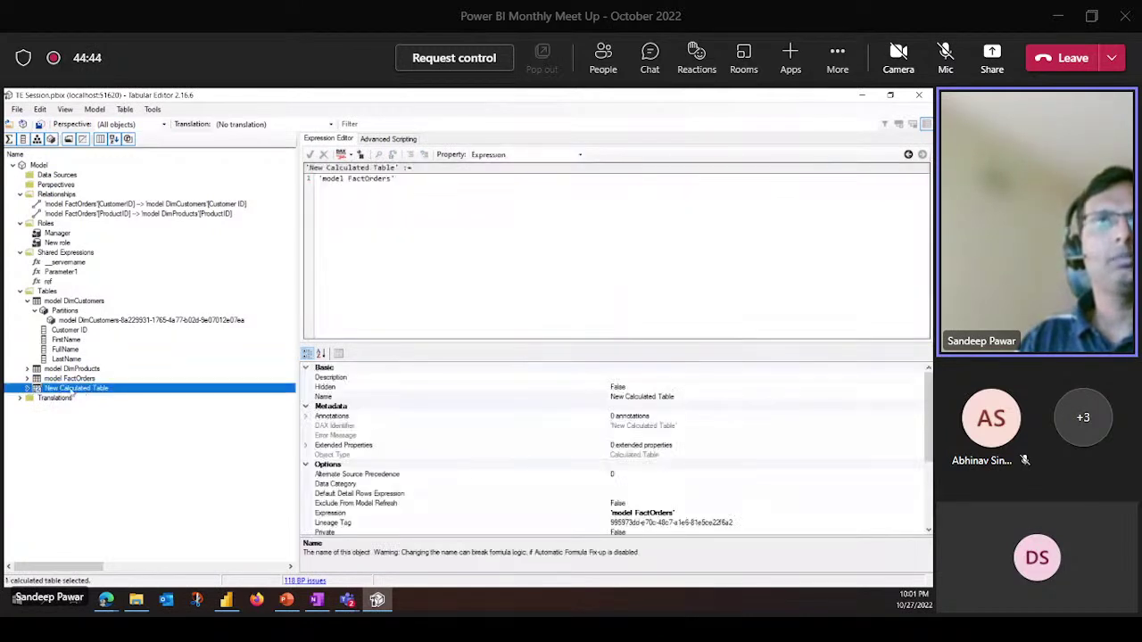
click(98, 440)
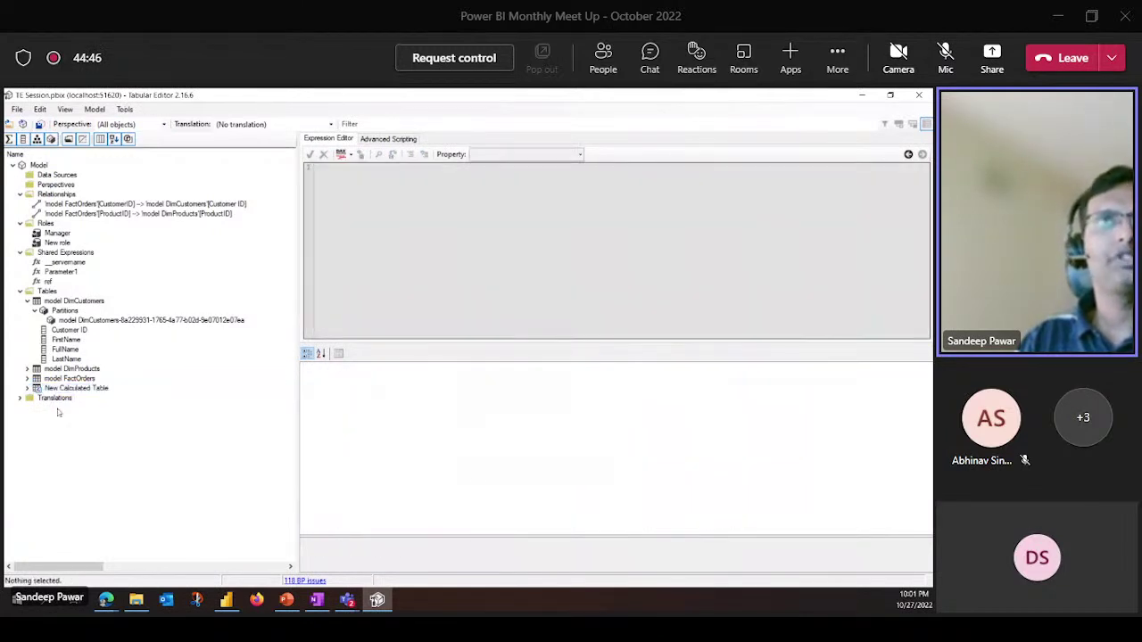
key(super+plus)
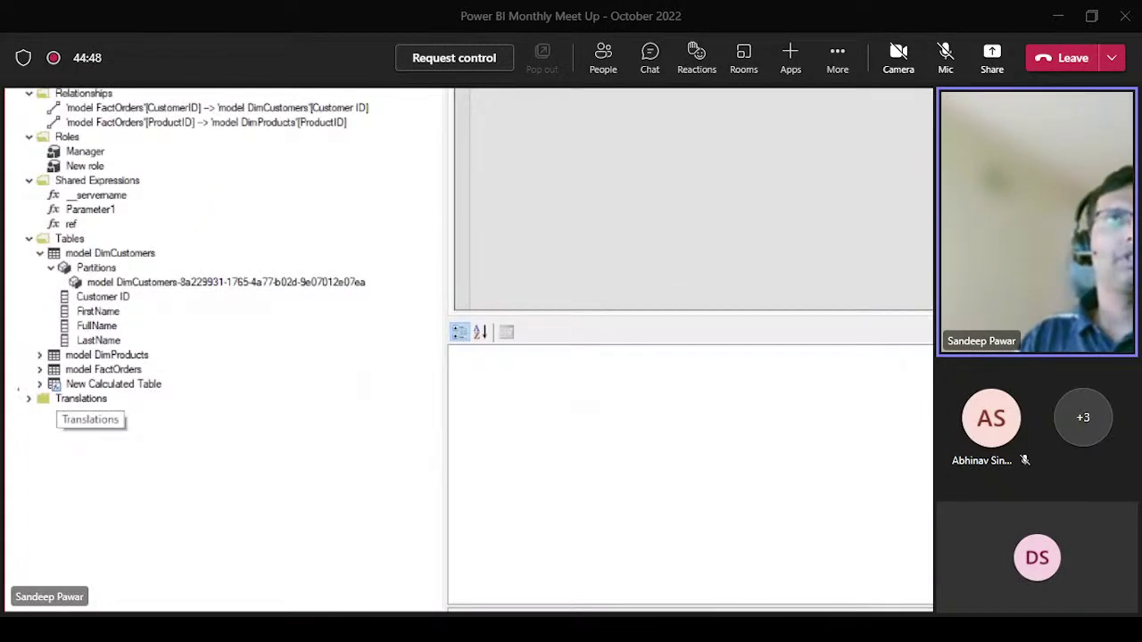
mouse_move(66, 380)
mouse_down()
mouse_move(43, 380)
mouse_move(65, 398)
mouse_move(72, 386)
mouse_up()
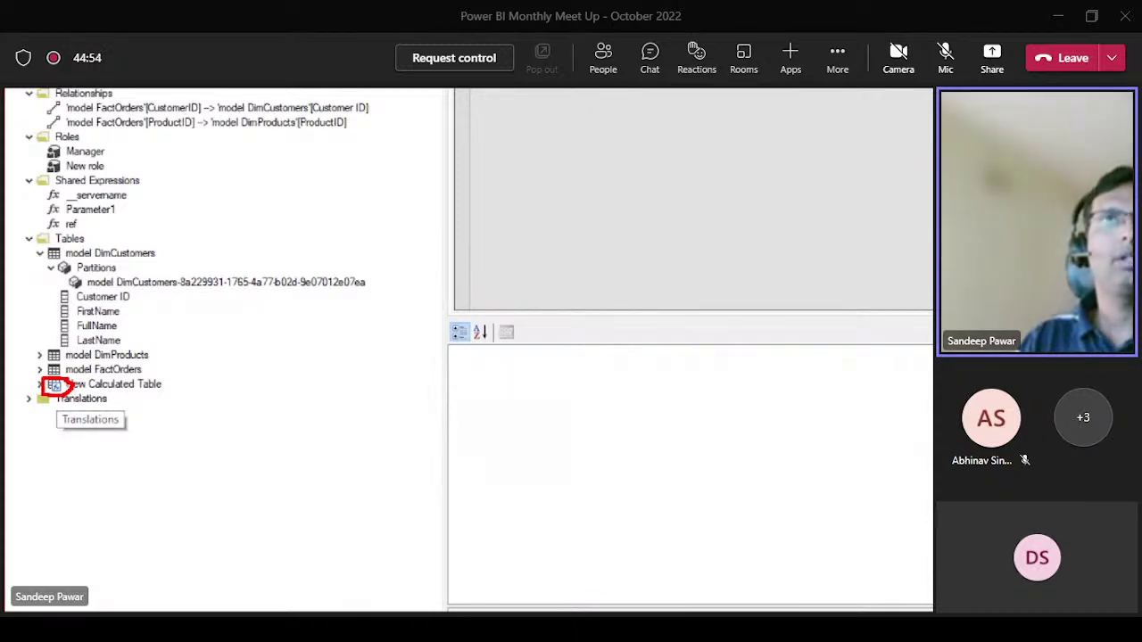
key(Escape)
Delete New Calculated Table from the model
click(79, 389)
right_click(78, 388)
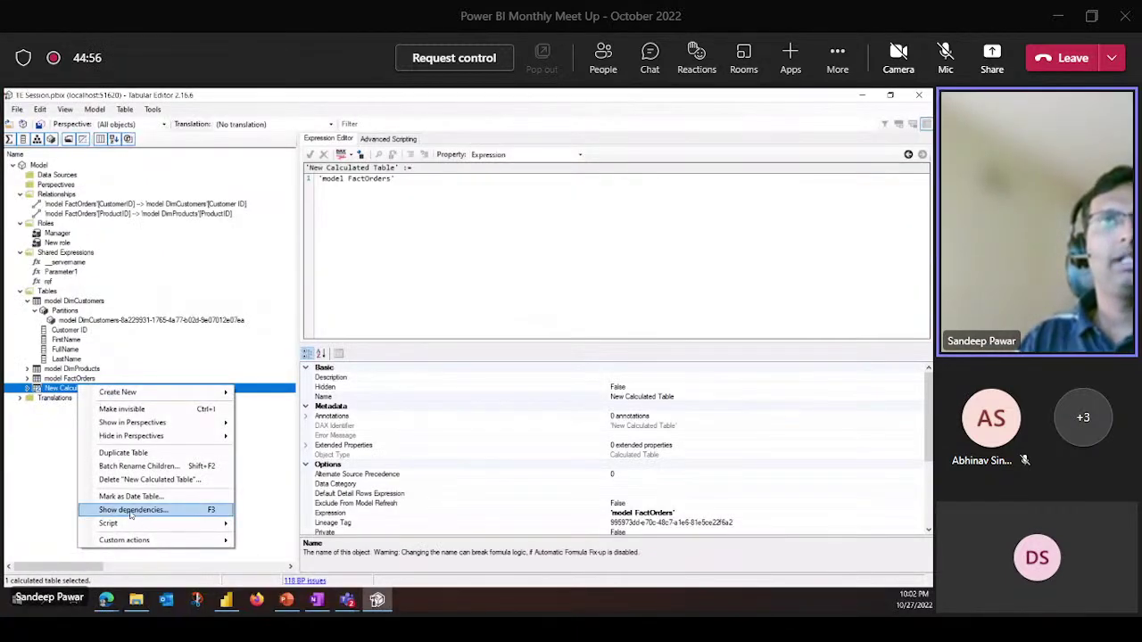
click(131, 479)
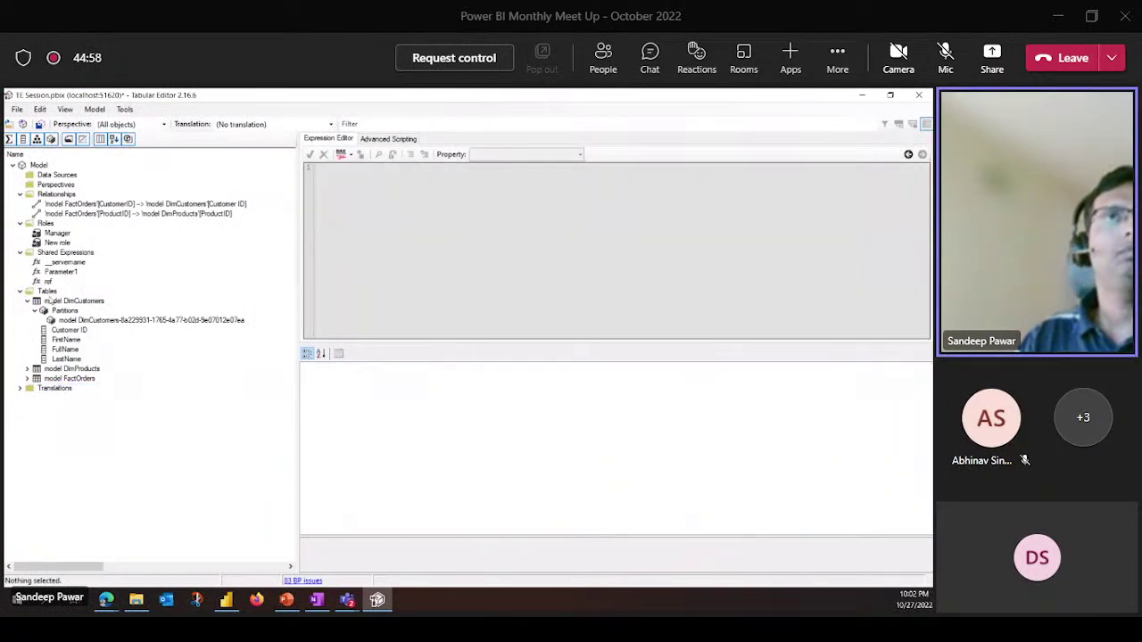
Look over the object creation options for Tables and model DimCustomers' Partitions, and view the partition's M expression
right_click(48, 293)
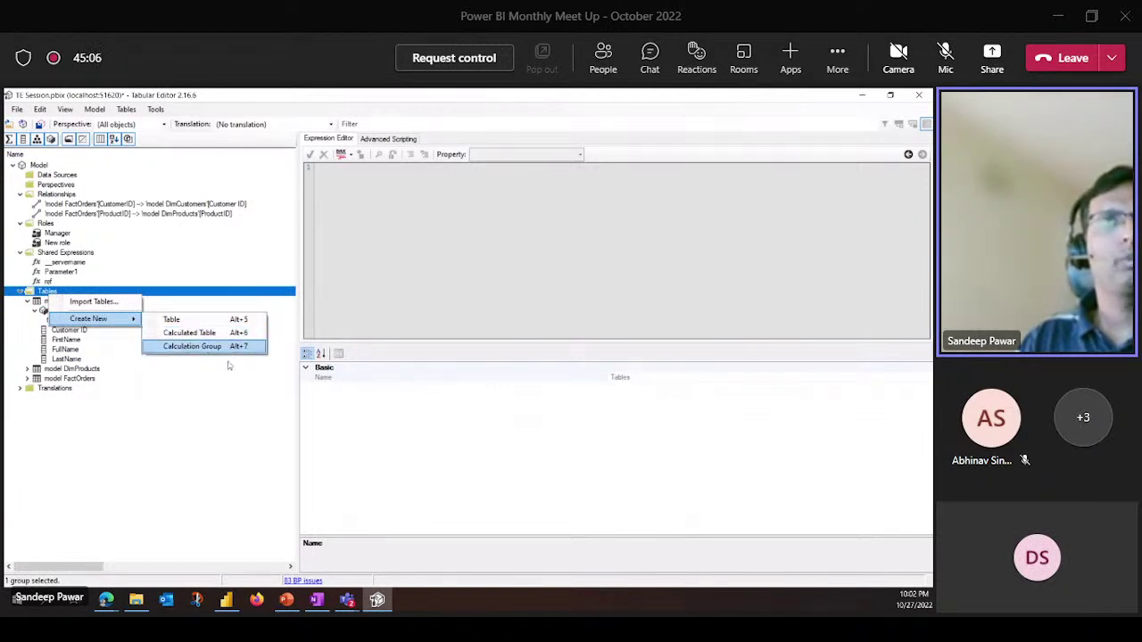
click(175, 407)
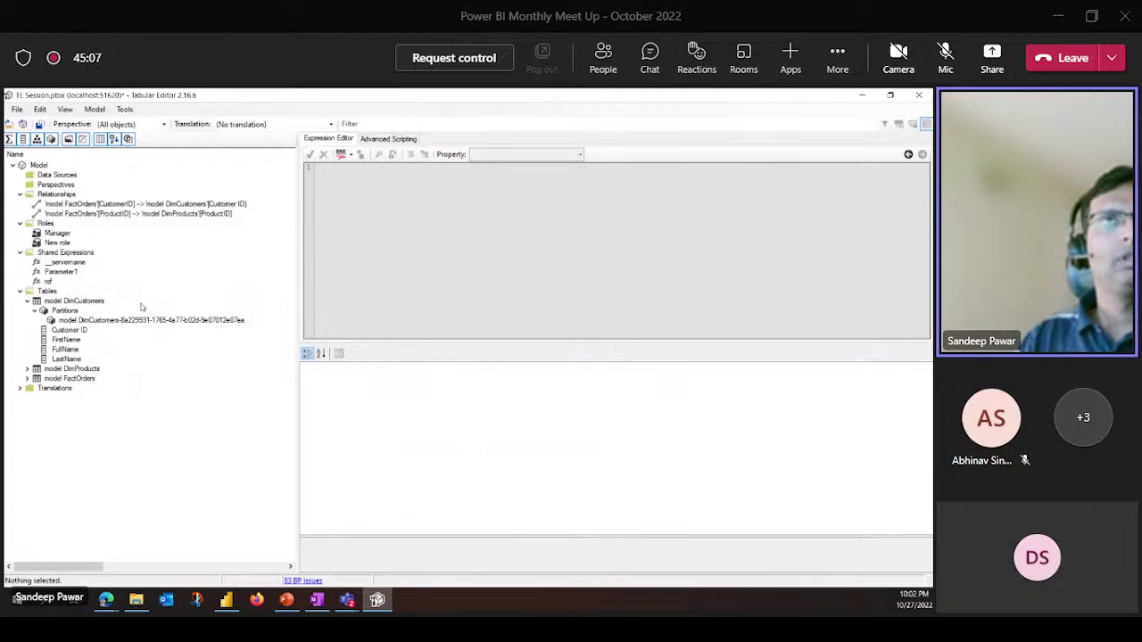
right_click(67, 310)
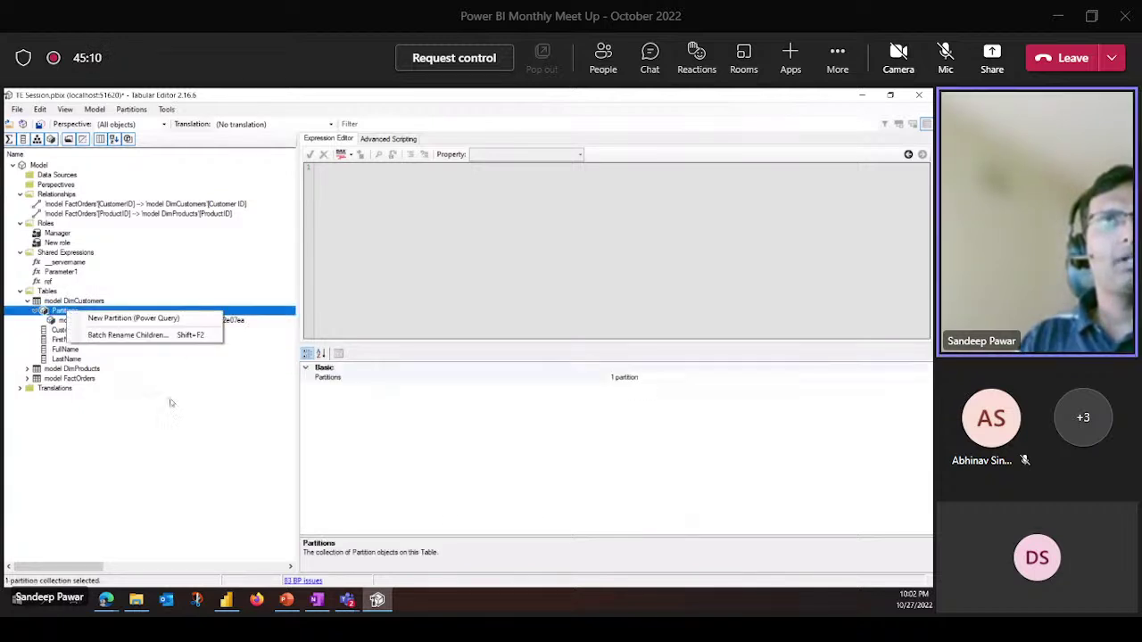
click(159, 448)
click(100, 321)
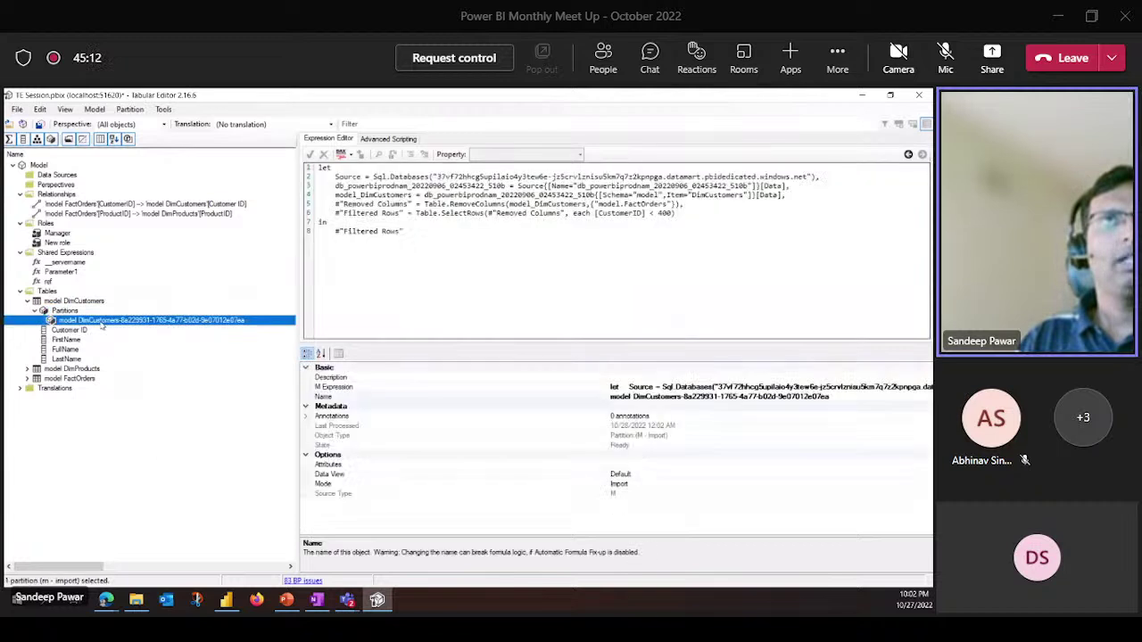
click(67, 304)
click(65, 312)
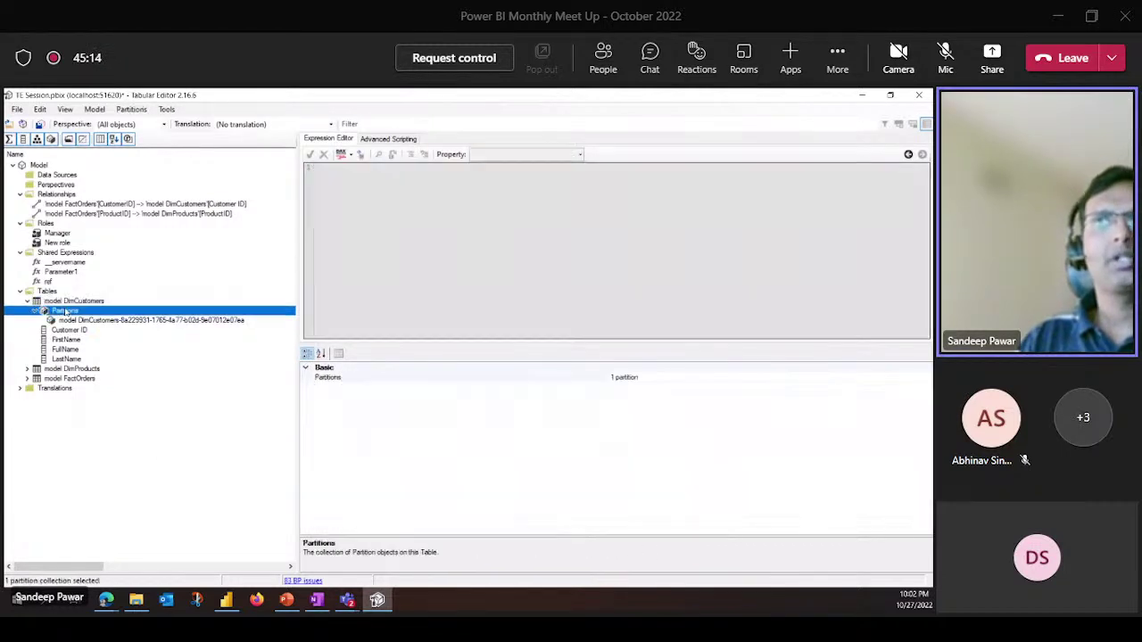
Examine the basic properties of the model DimCustomers table: Description, Hidden and Name
click(67, 302)
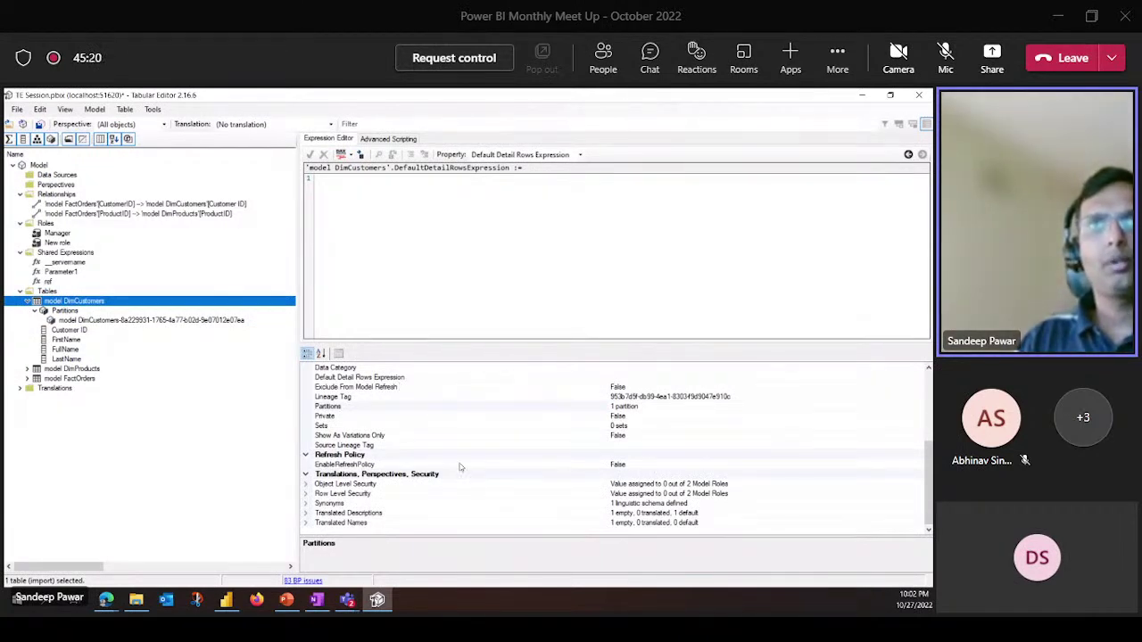
scroll(546, 453, up, 5)
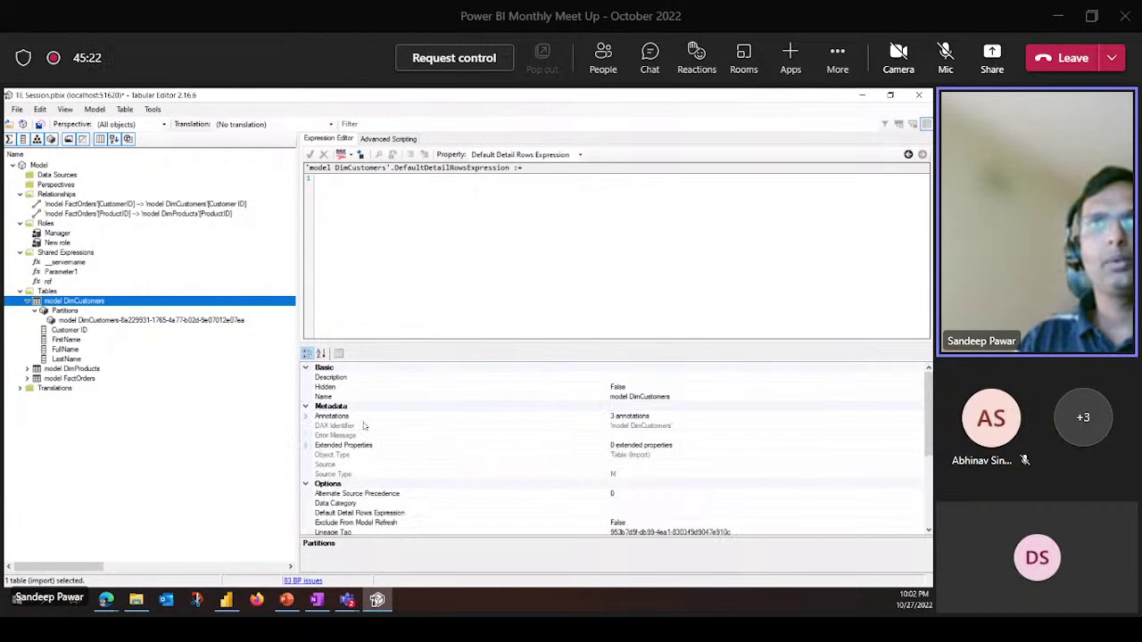
click(659, 387)
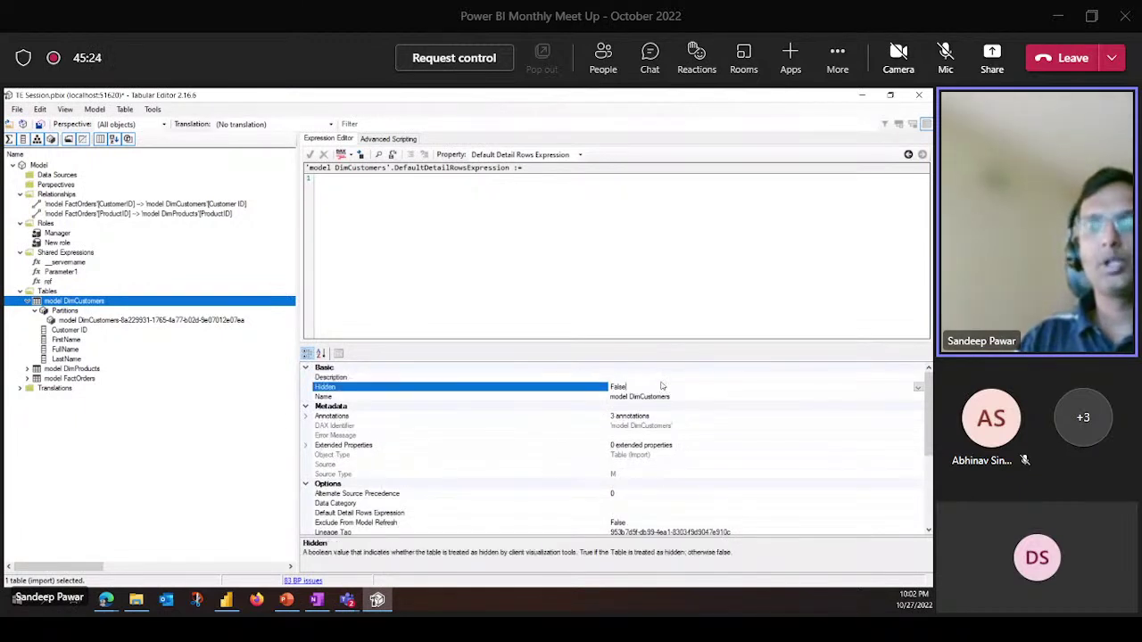
click(630, 378)
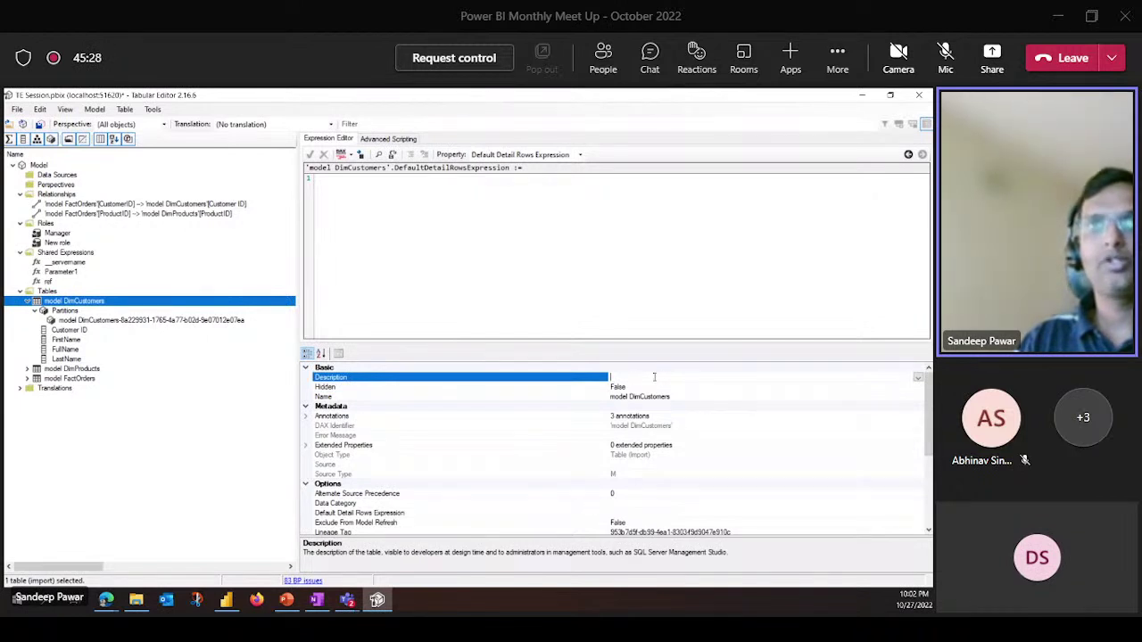
click(355, 388)
click(730, 388)
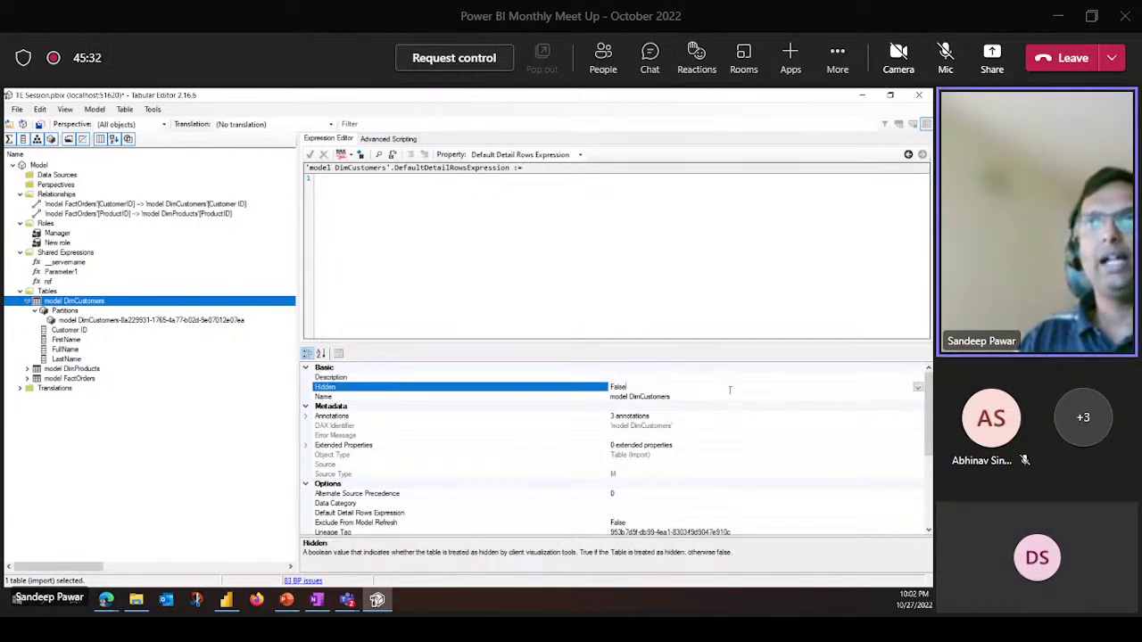
click(919, 387)
click(624, 395)
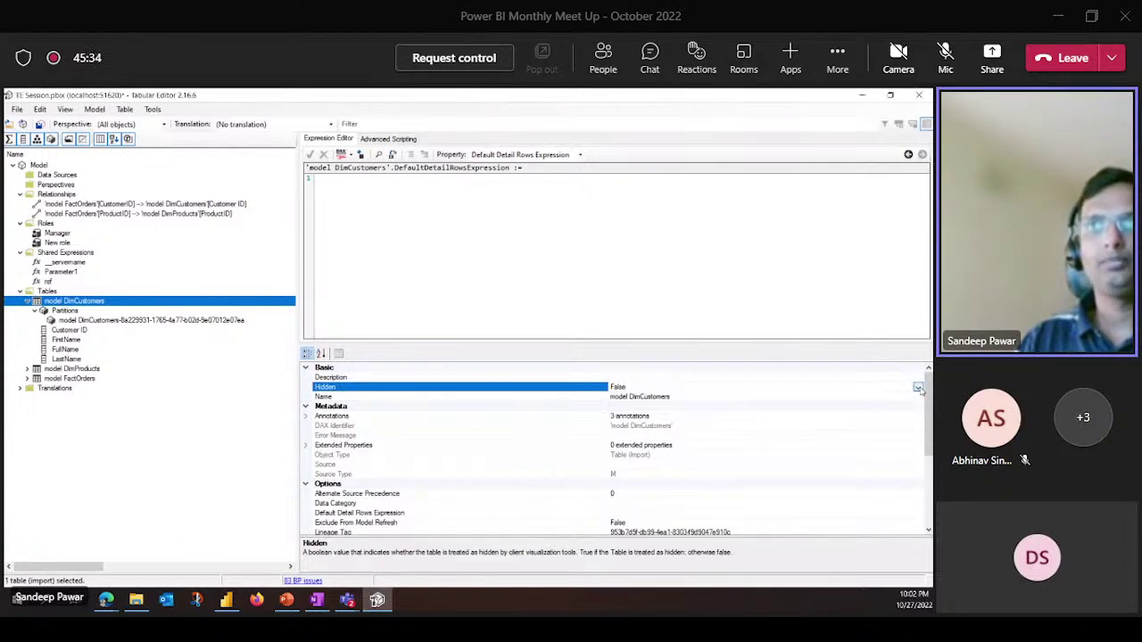
click(718, 397)
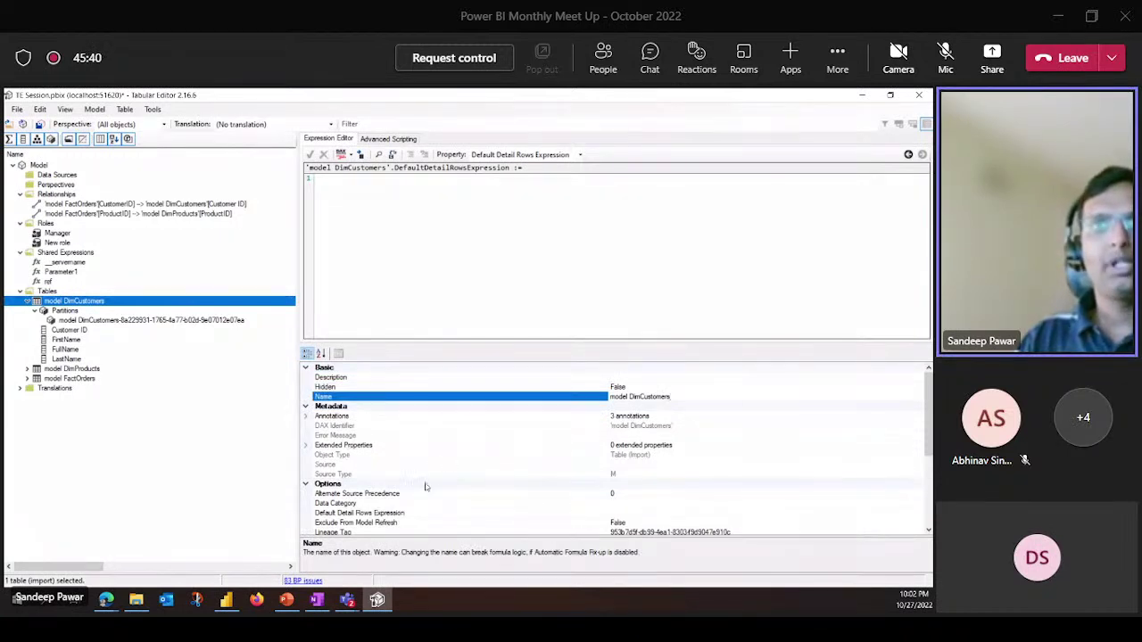
Review the available Data Category choices for the model DimCustomers table without picking one
scroll(401, 489, down, 1)
click(348, 476)
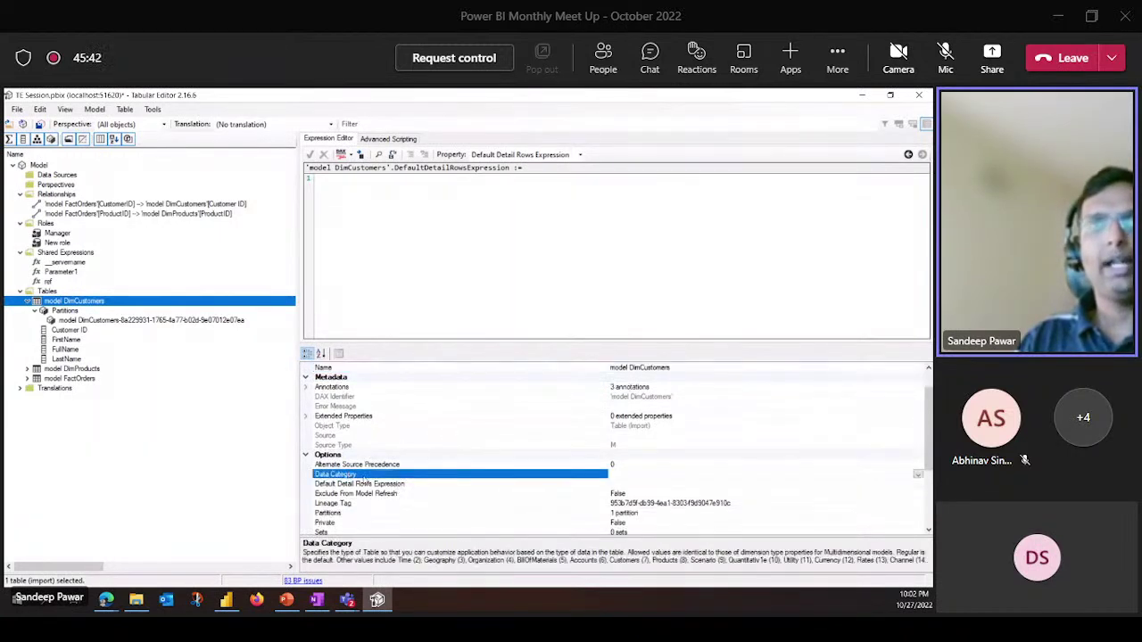
click(917, 474)
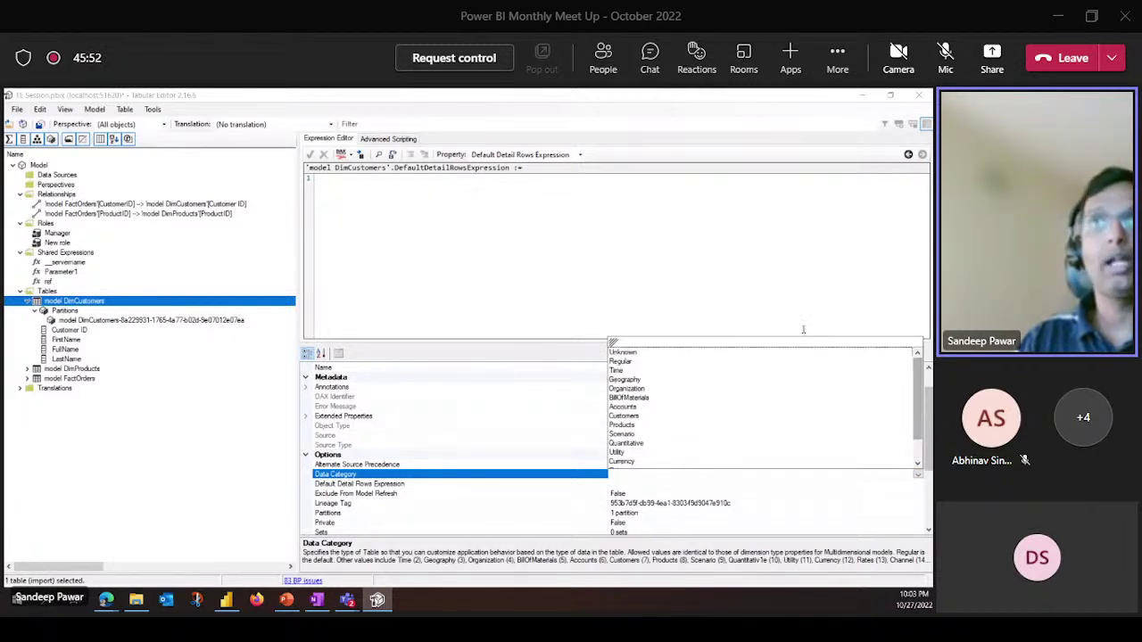
key(Escape)
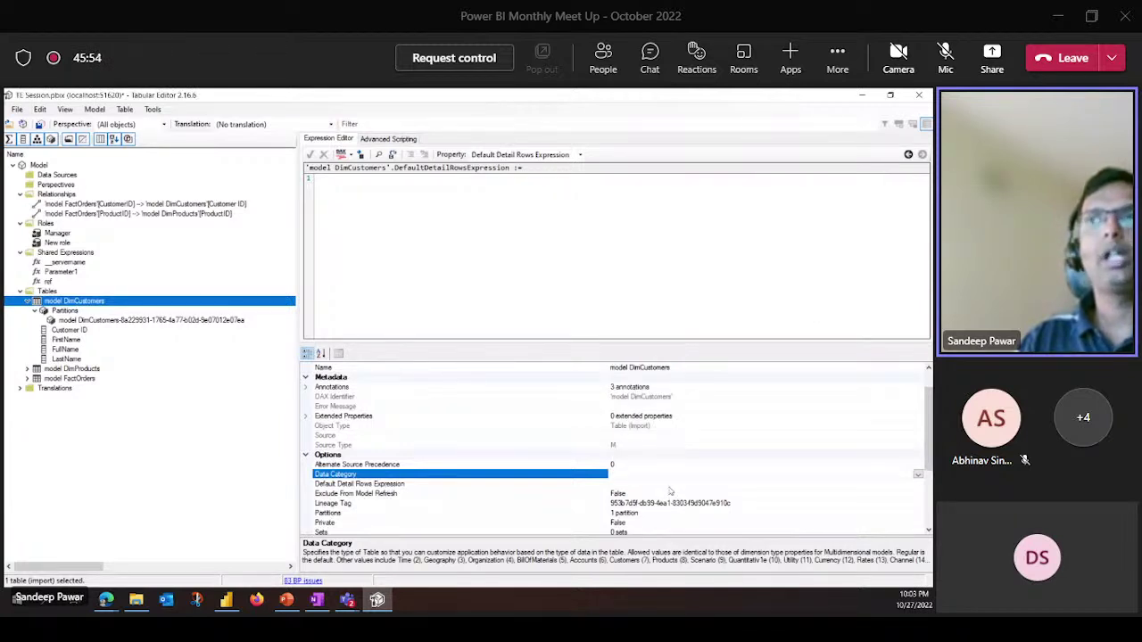
click(918, 474)
click(919, 474)
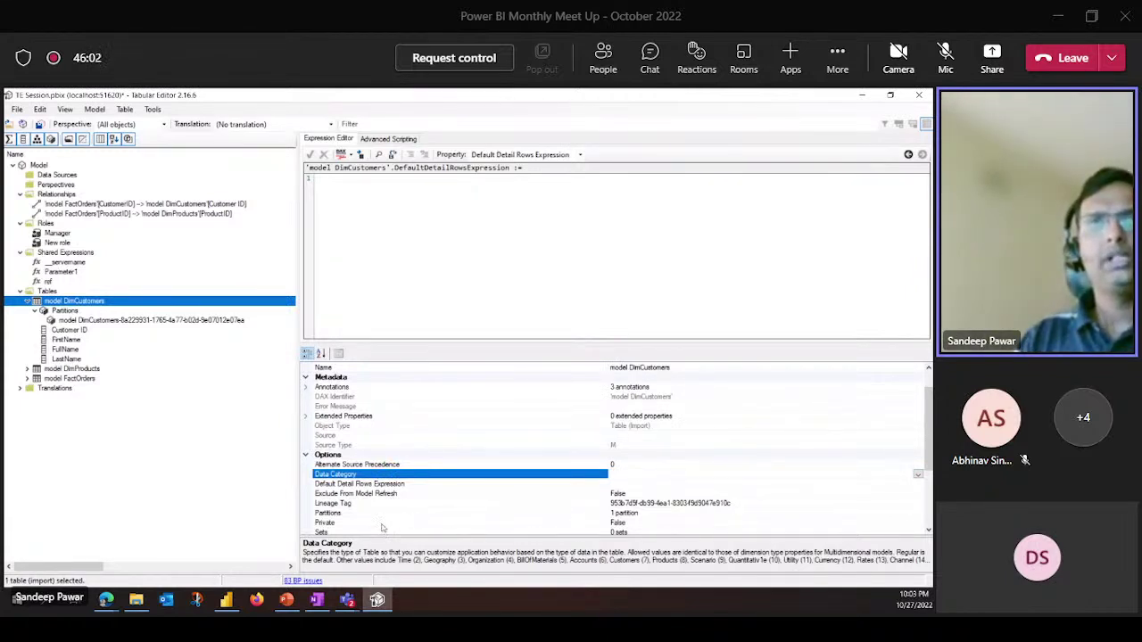
Read through model DimCustomers' remaining properties, including the refresh policy, translations and security settings
scroll(384, 522, down, 1)
scroll(419, 509, down, 1)
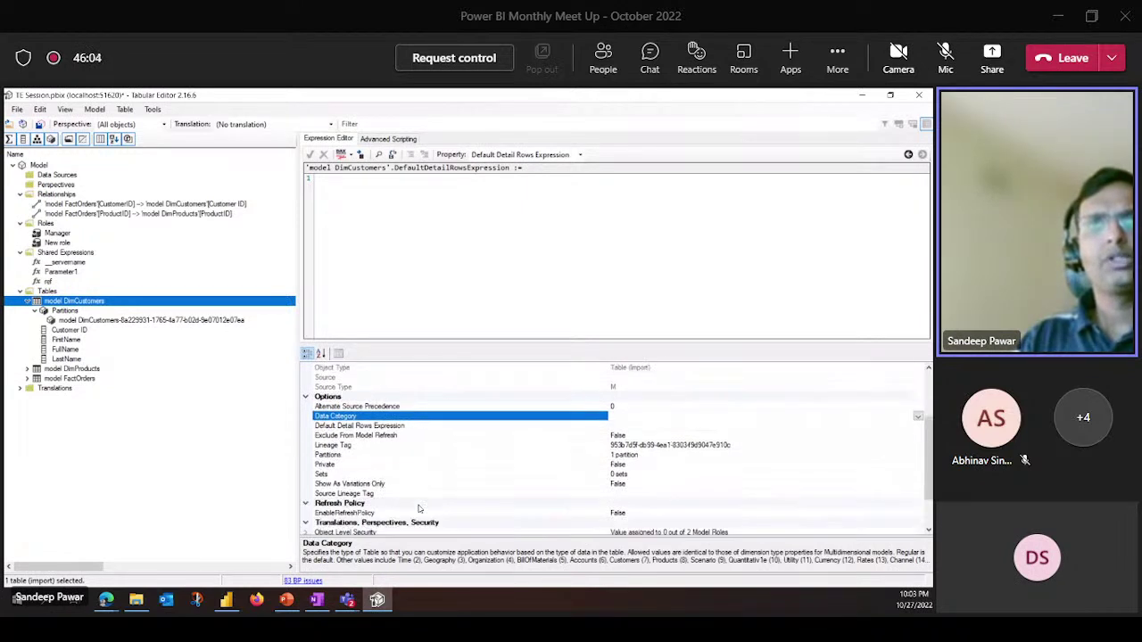
scroll(418, 508, down, 2)
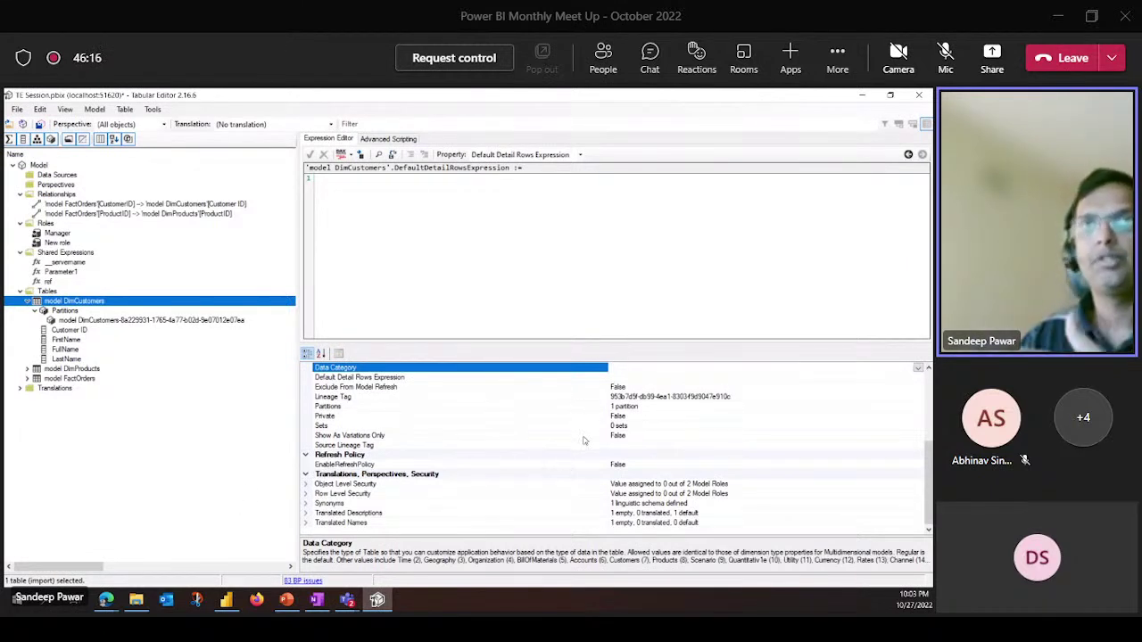
scroll(596, 491, up, 4)
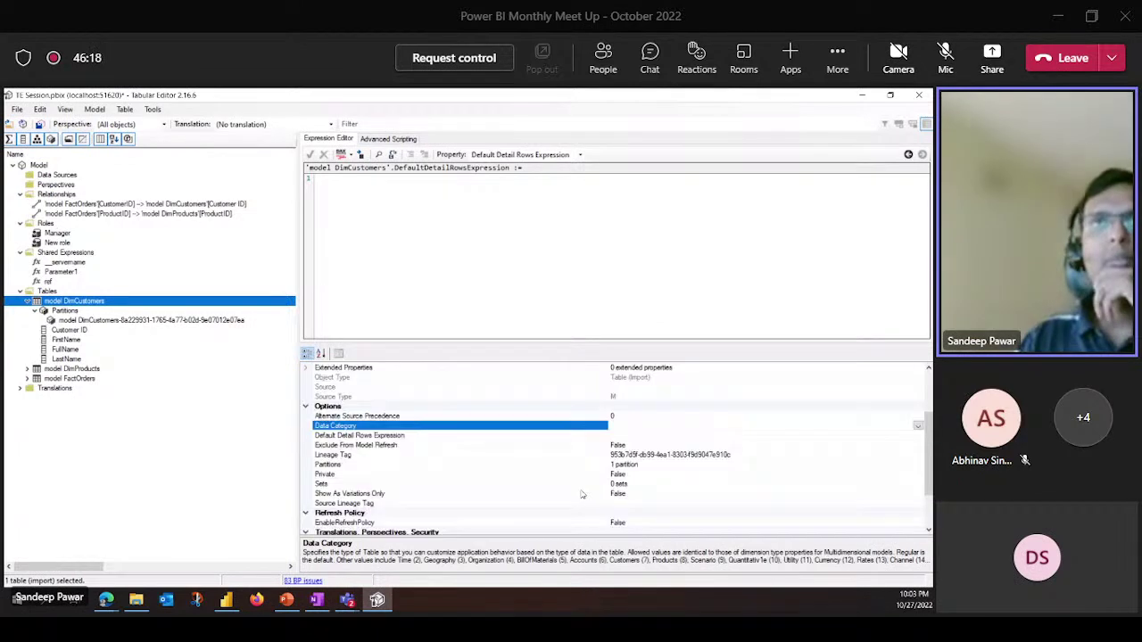
scroll(576, 499, up, 1)
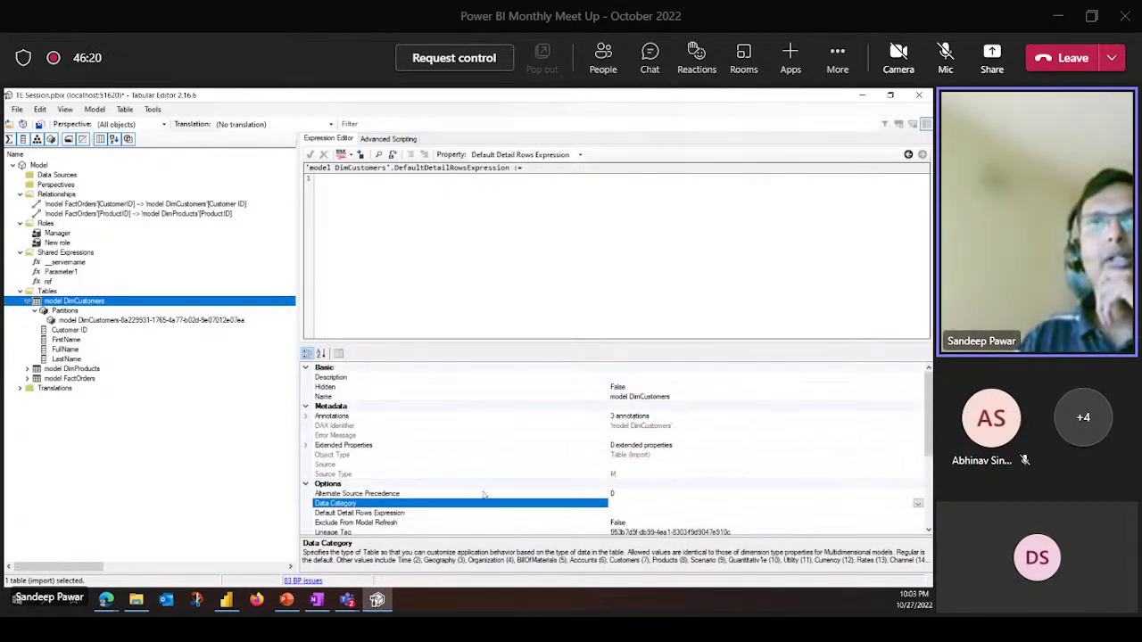
click(482, 268)
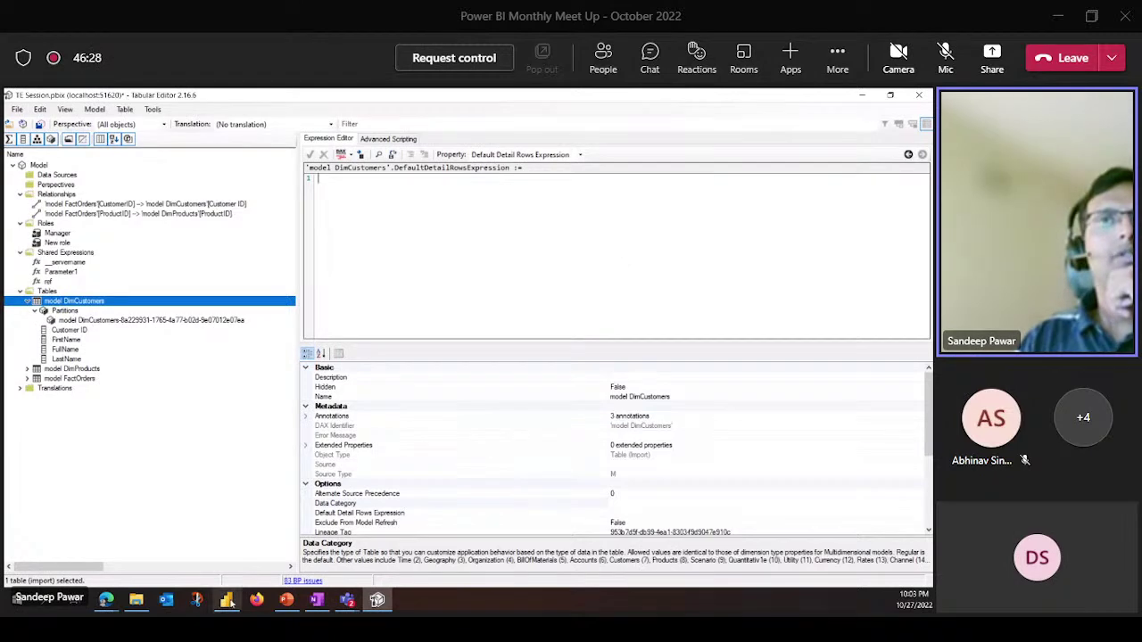
Switch to Power BI Desktop, refresh the calculated tables, collapse model FactOrders' field list and widen the Fields pane
click(226, 600)
click(750, 196)
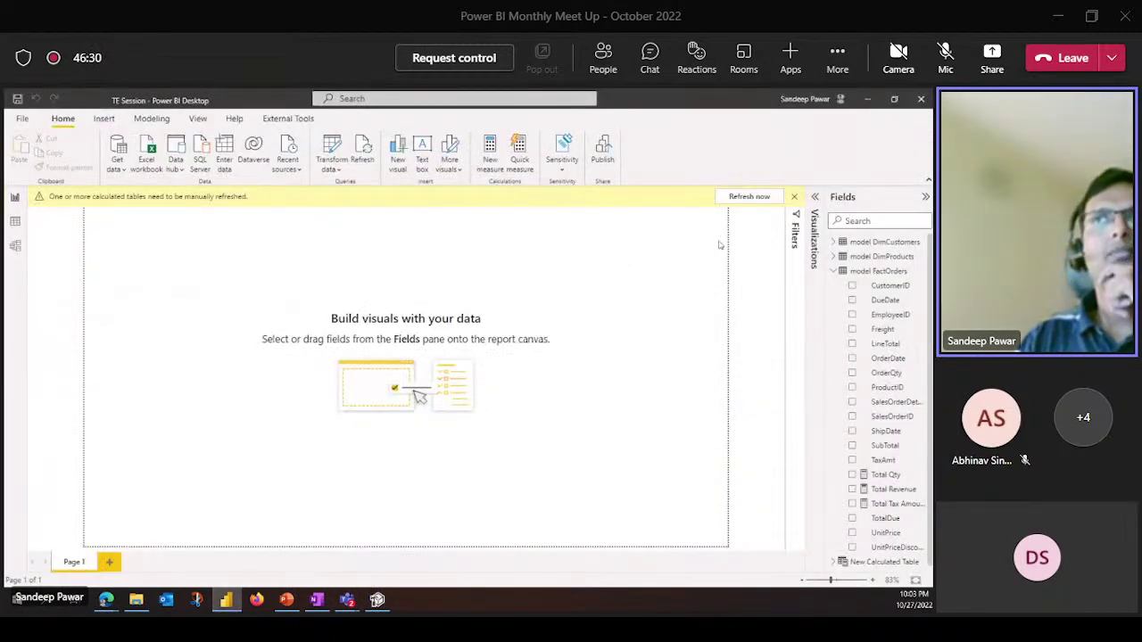
click(832, 272)
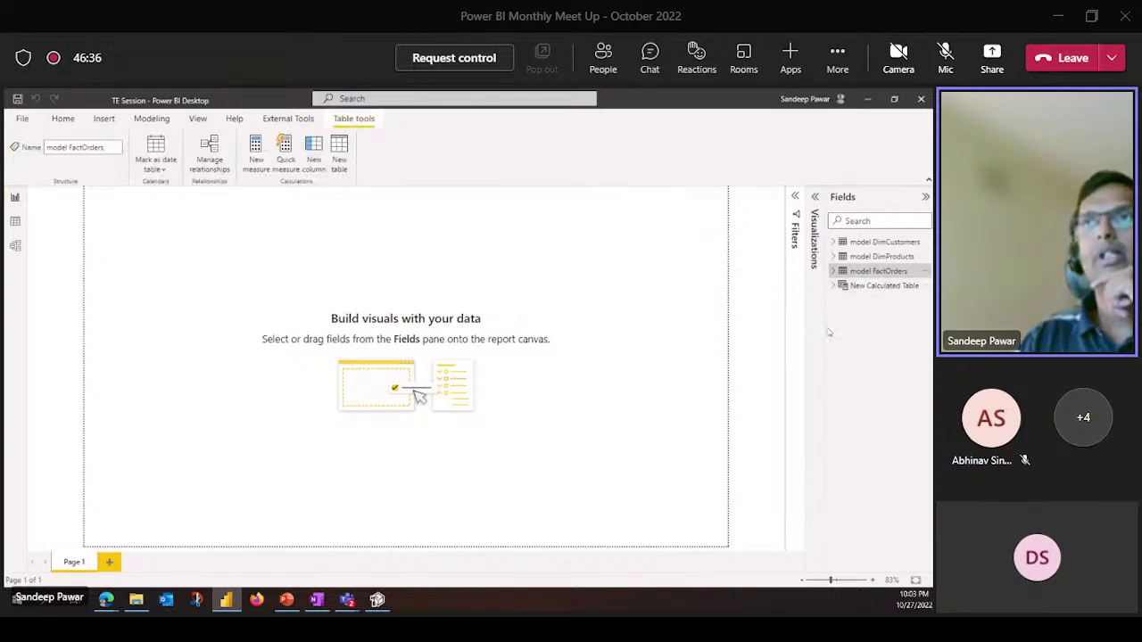
drag(825, 330, 706, 324)
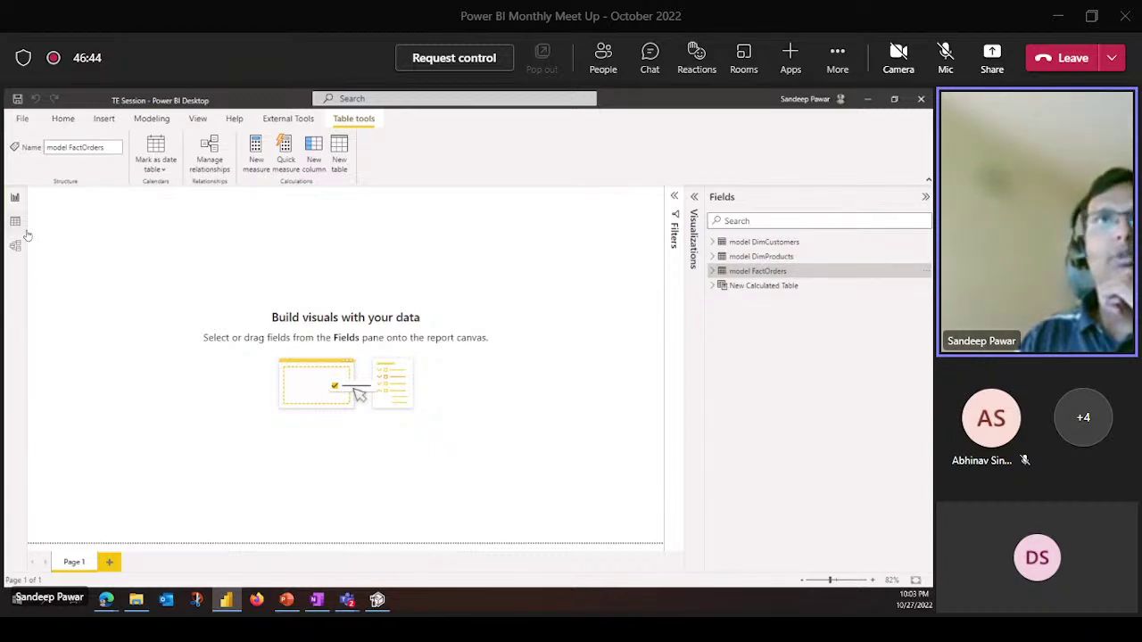
Examine the table options Power BI Desktop offers for model FactOrders and, in Model view, the properties of model DimProducts and model FactOrders
right_click(773, 272)
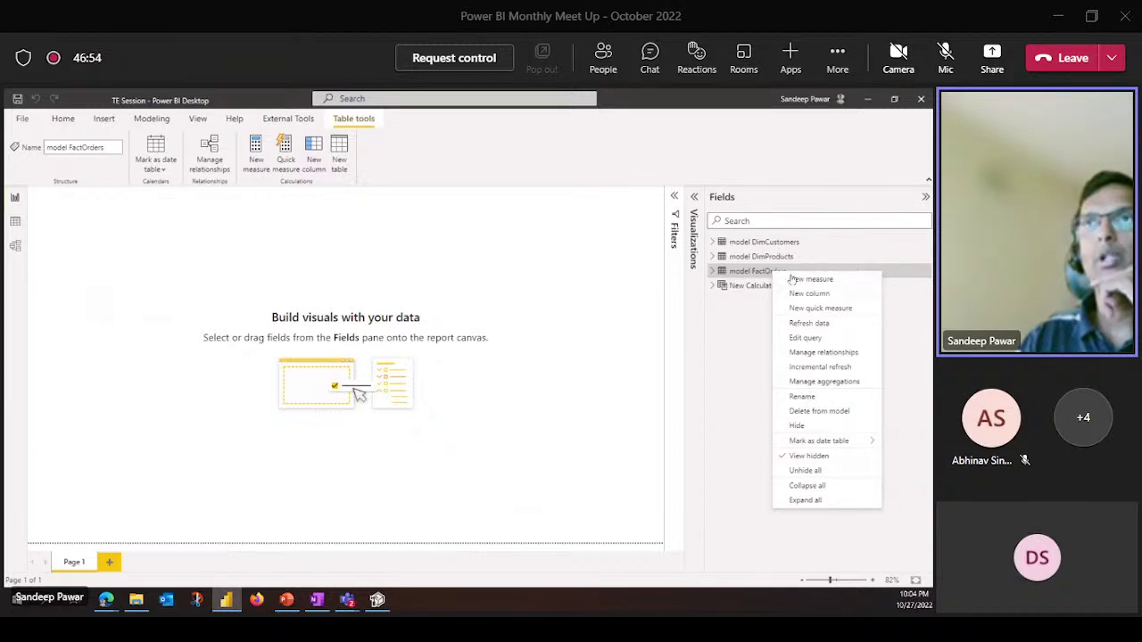
click(749, 332)
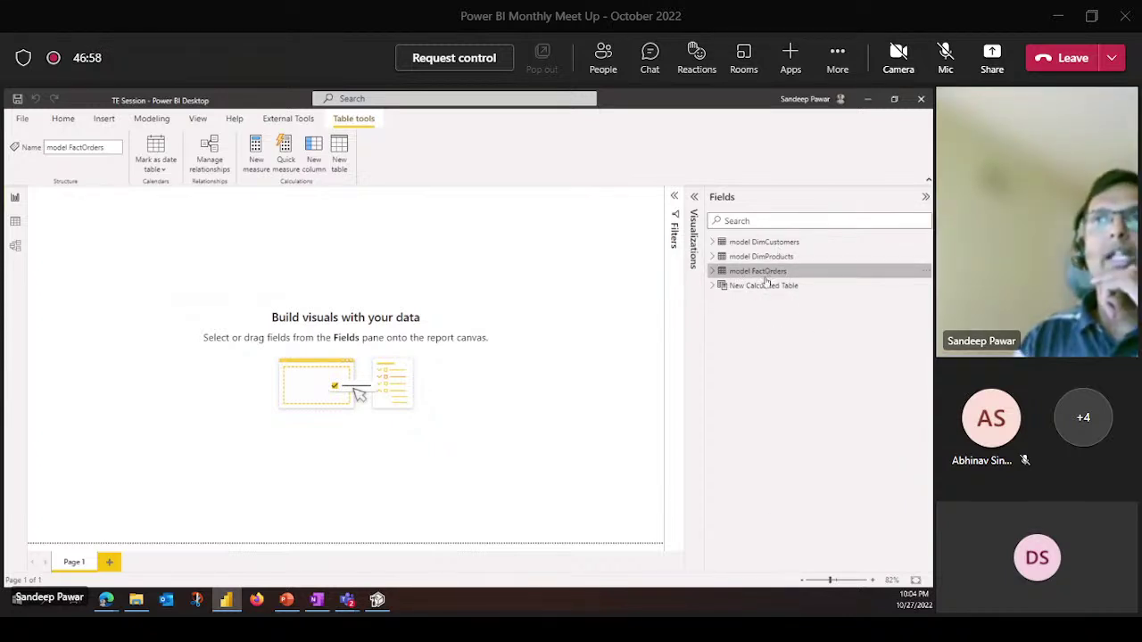
click(15, 246)
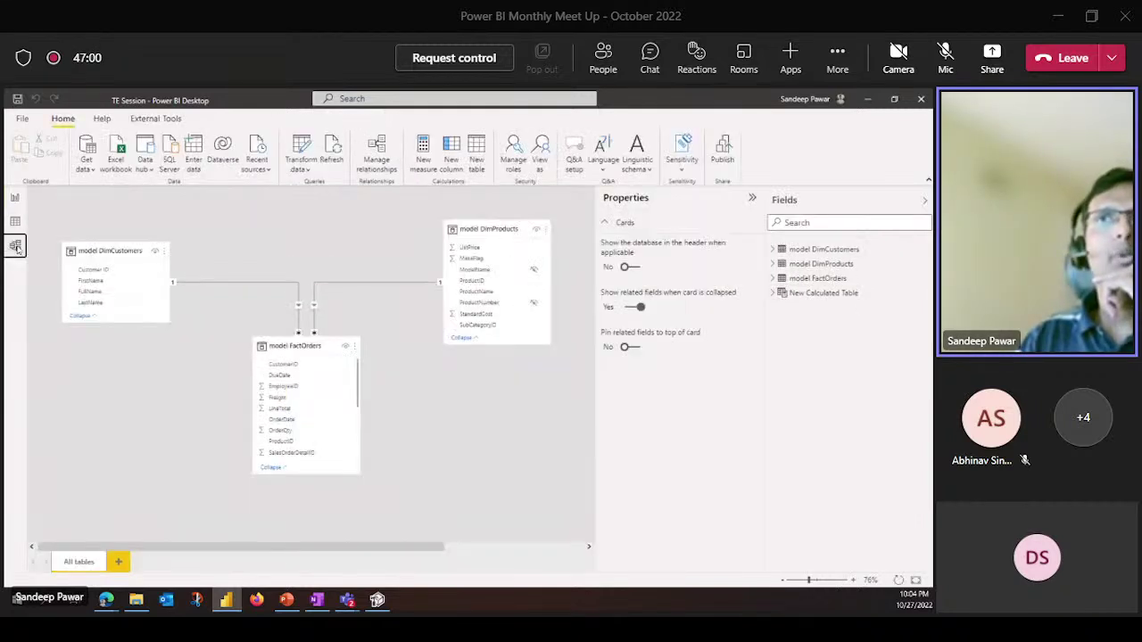
click(821, 265)
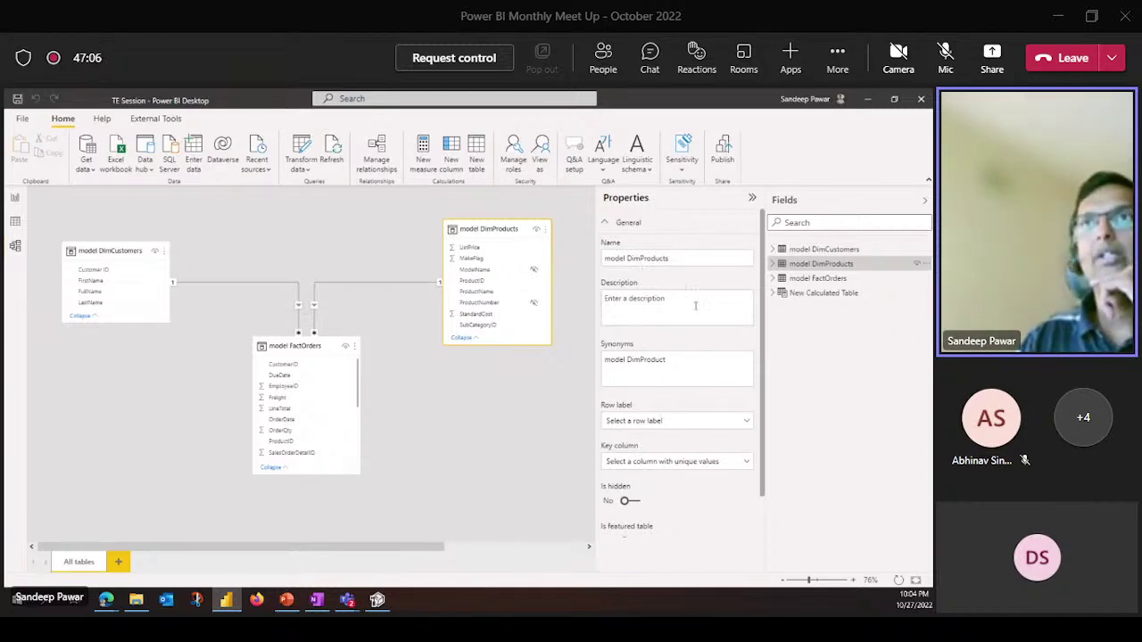
click(667, 301)
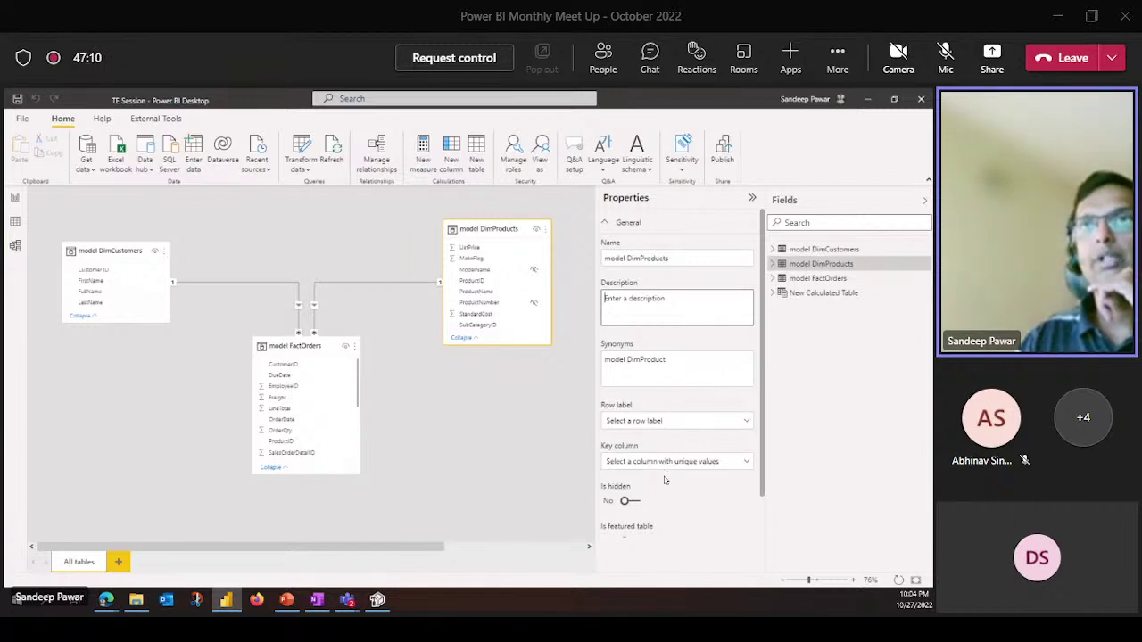
scroll(665, 475, down, 1)
click(645, 525)
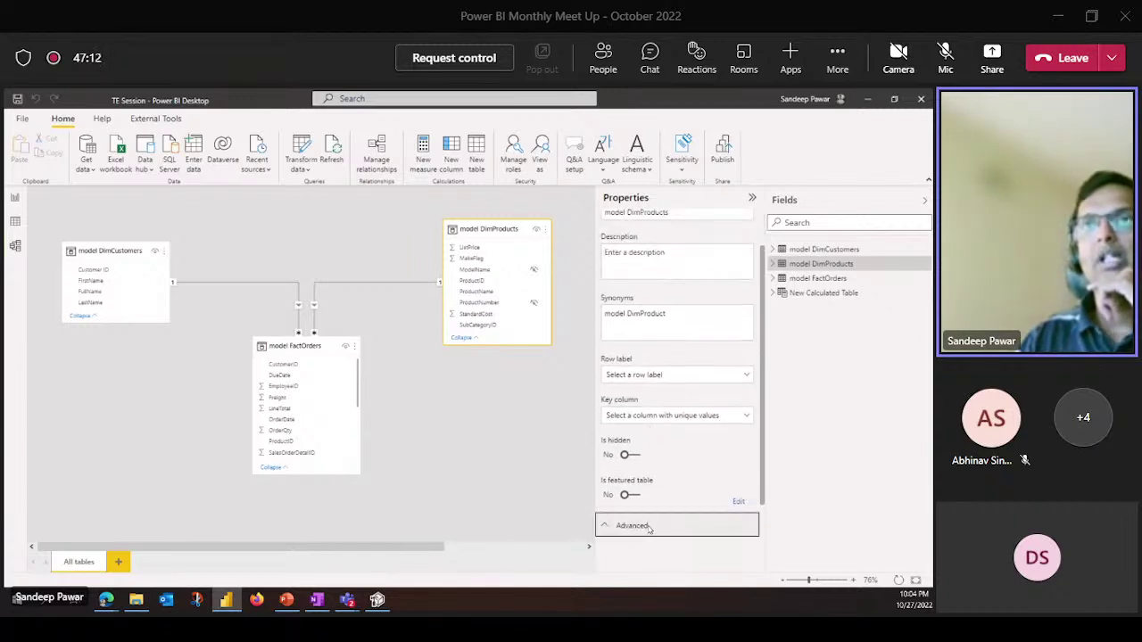
scroll(696, 500, up, 2)
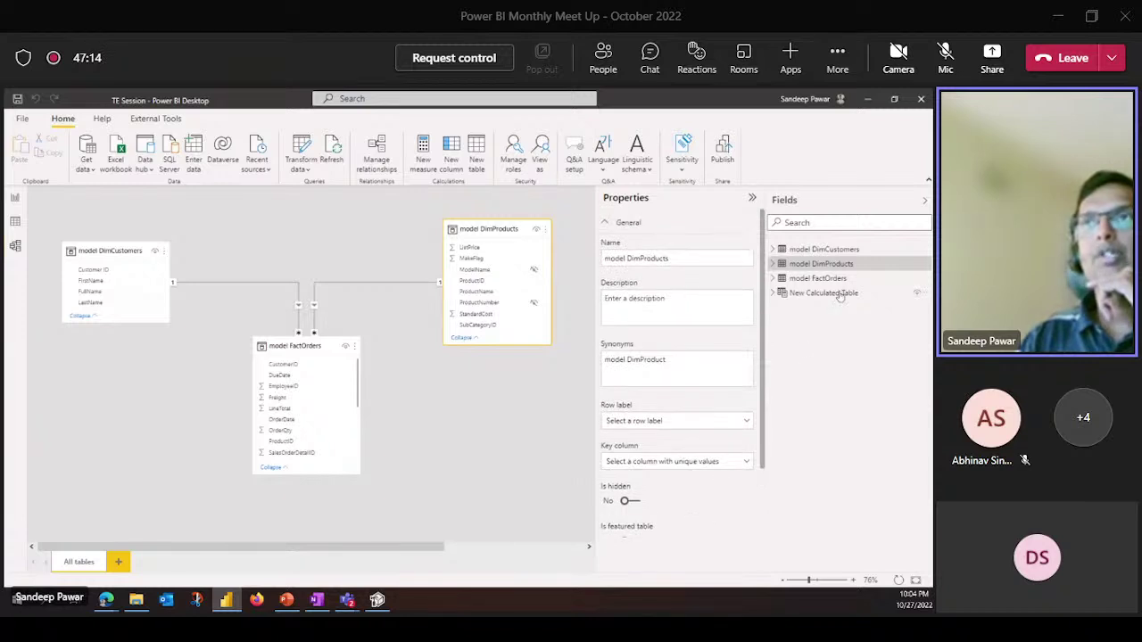
click(808, 278)
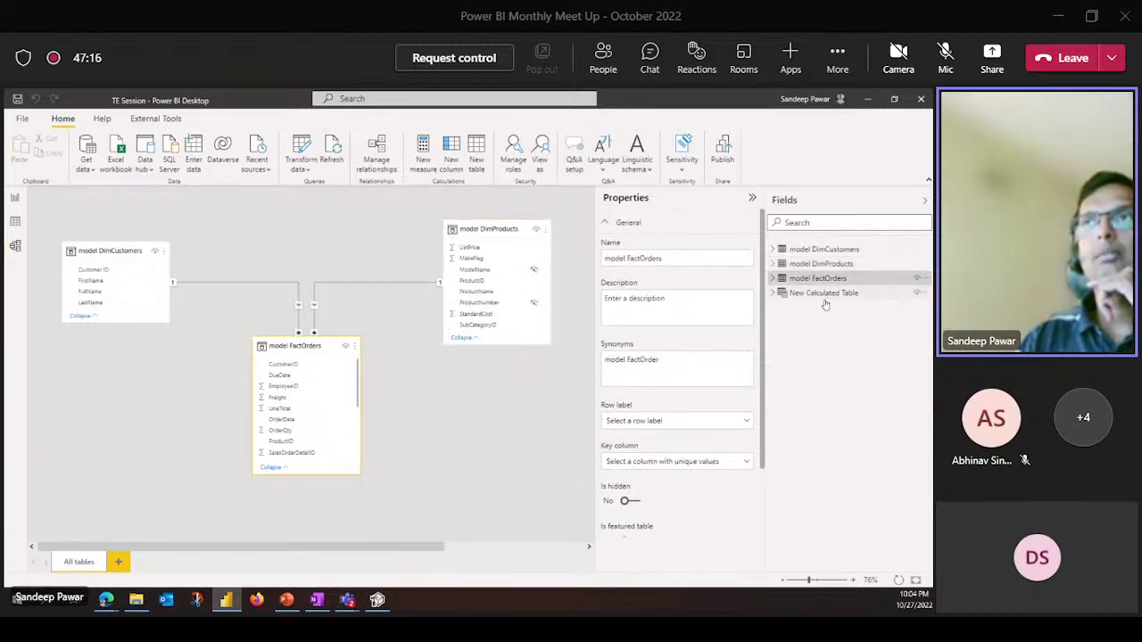
Switch back to Tabular Editor, accept updating the model metadata with the external change, and select the model DimCustomers table
click(868, 99)
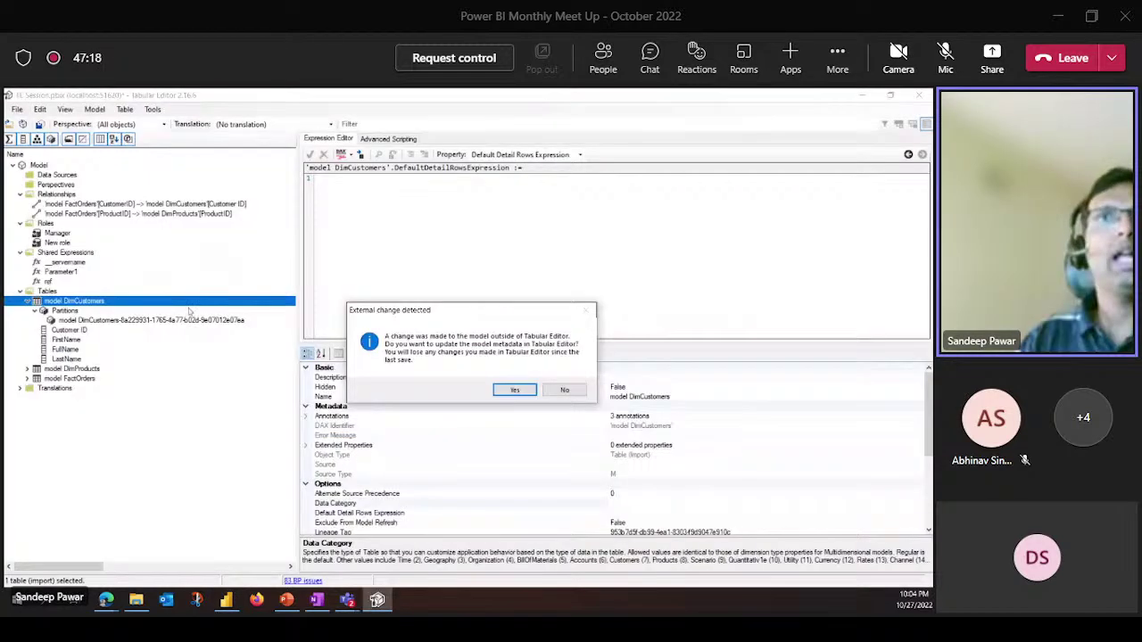
click(517, 390)
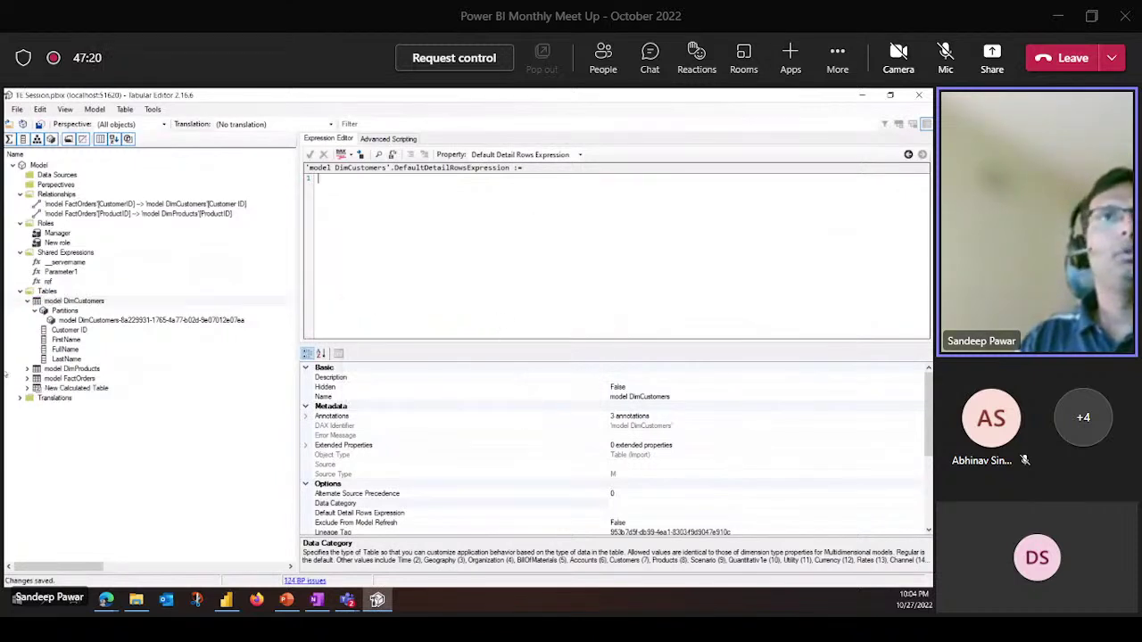
click(71, 302)
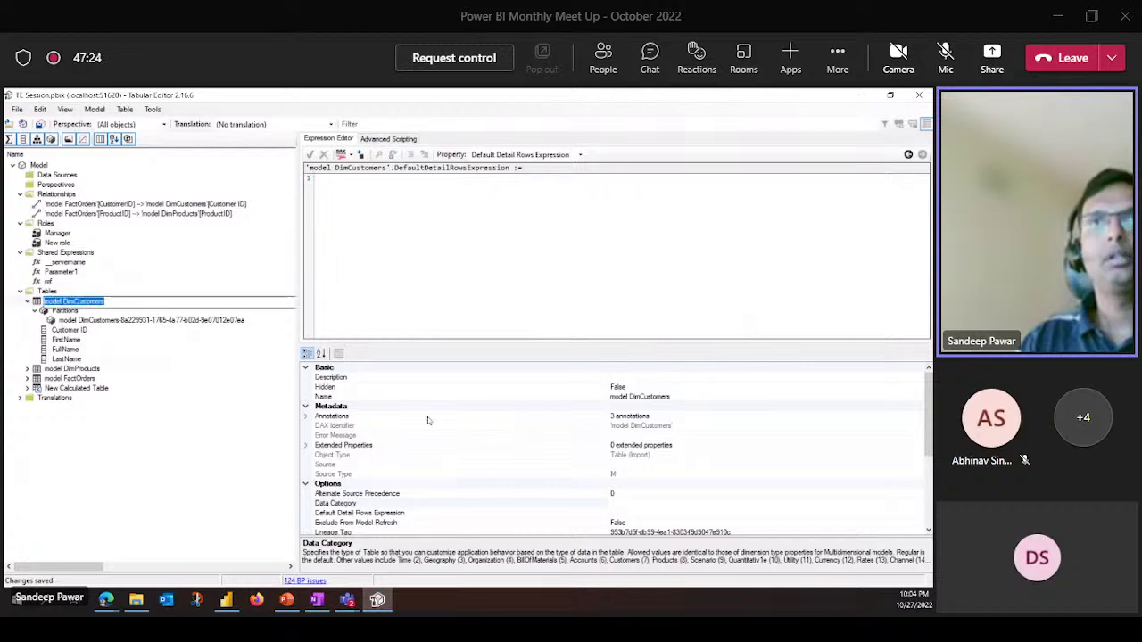
Set the description of both model DimCustomers and model DimProducts to "This is a Dim Table" and save the changes
click(500, 293)
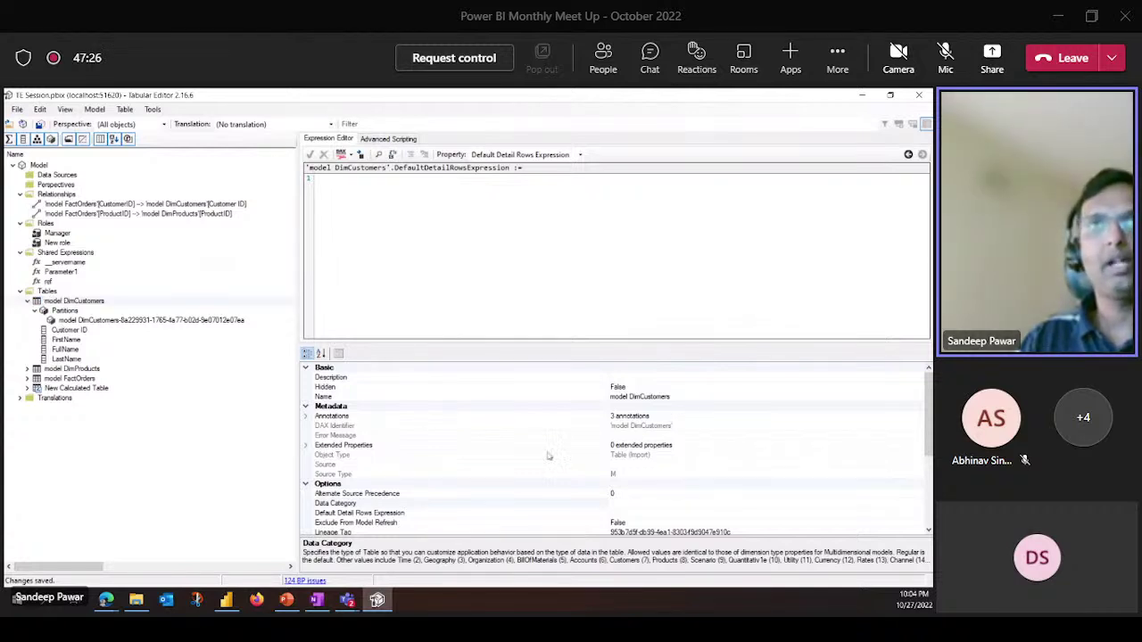
click(27, 302)
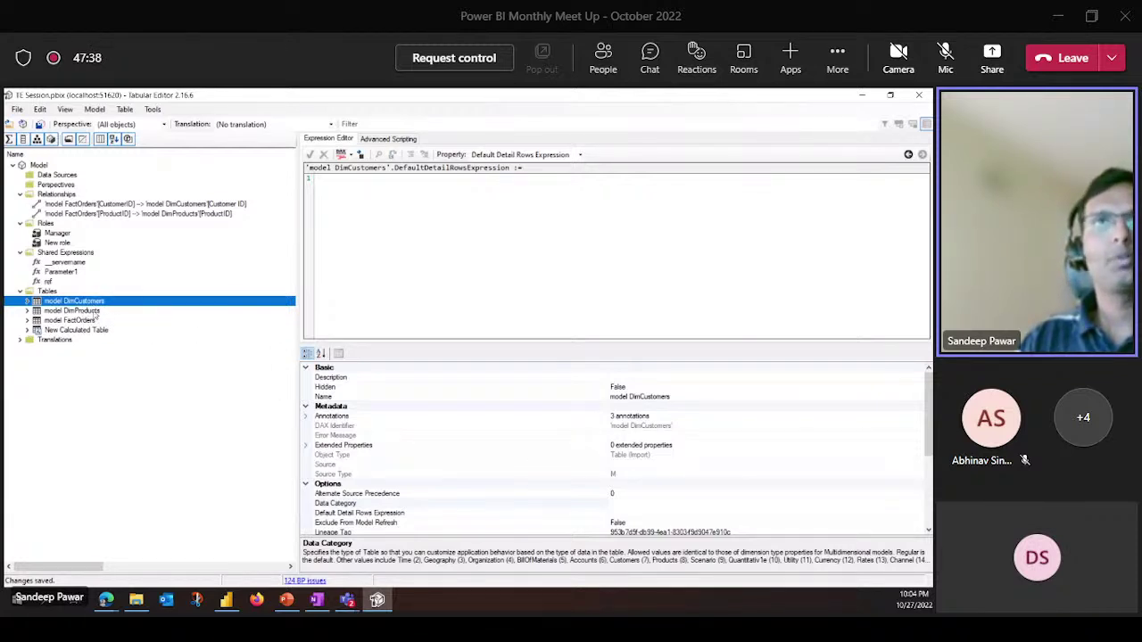
click(79, 312)
ctrl+click(85, 303)
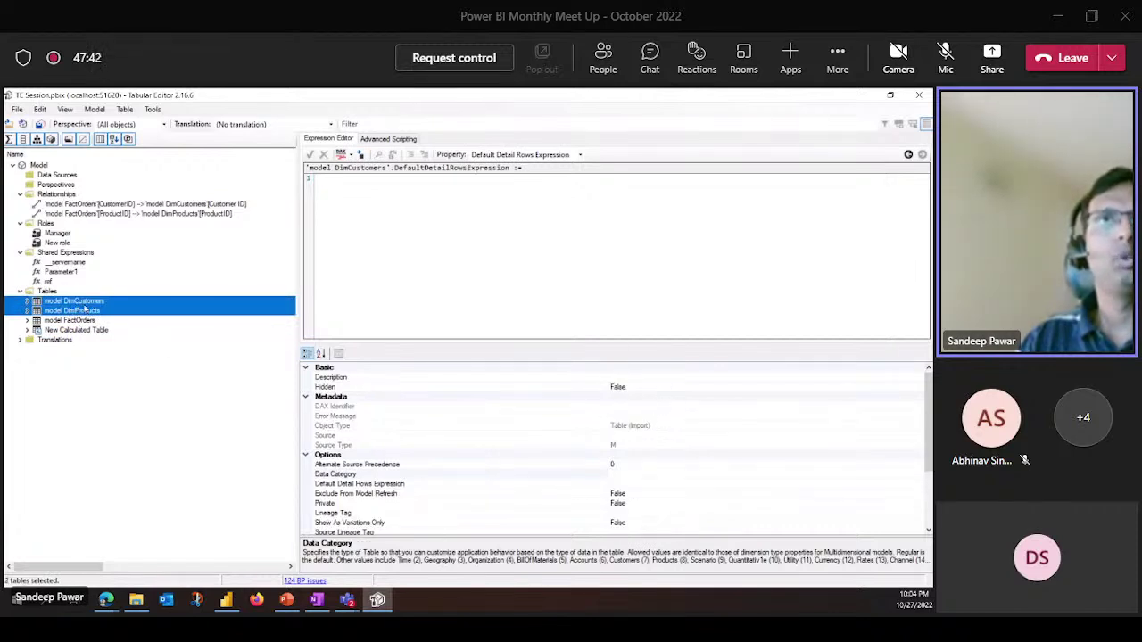
click(624, 379)
text(t)
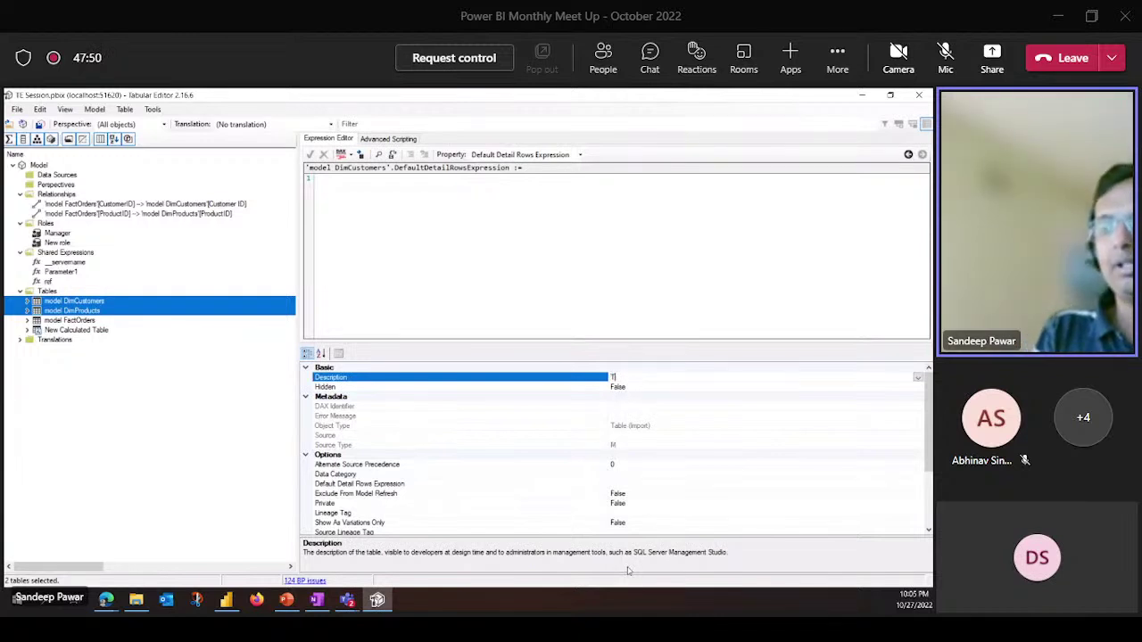
key(BackSpace)
key(BackSpace)
key(BackSpace)
key(BackSpace)
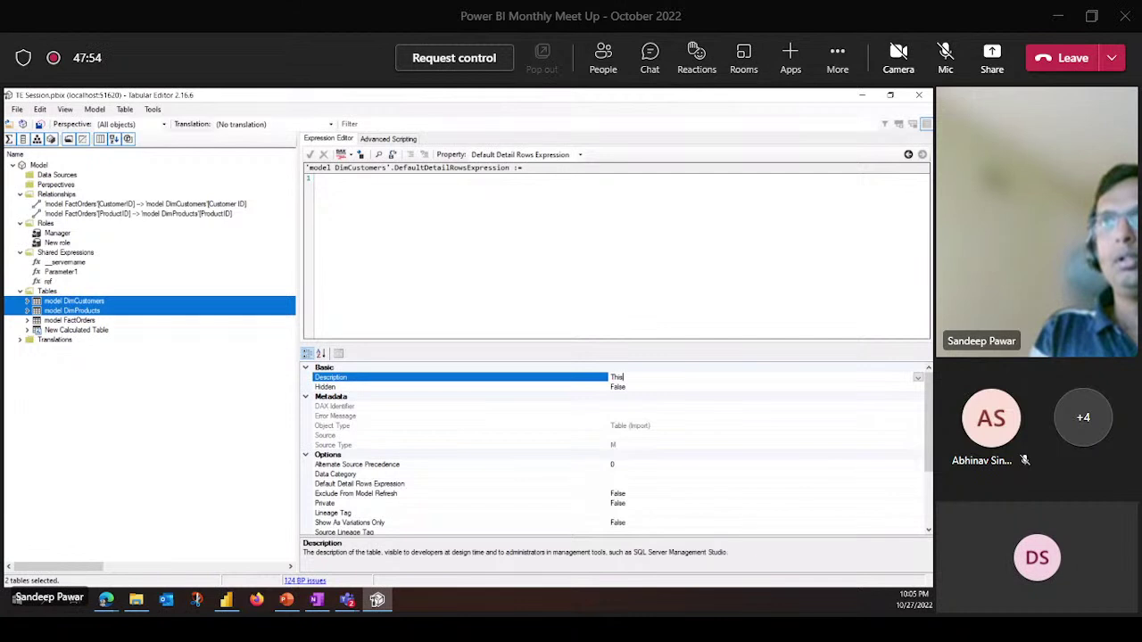
text(a D)
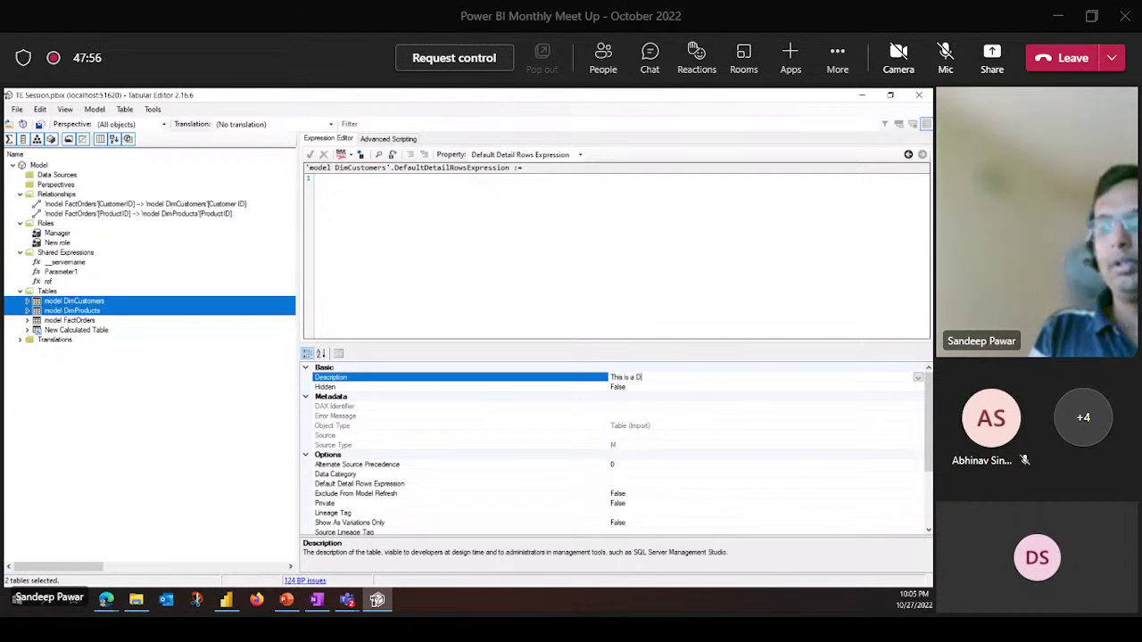
text(im Table)
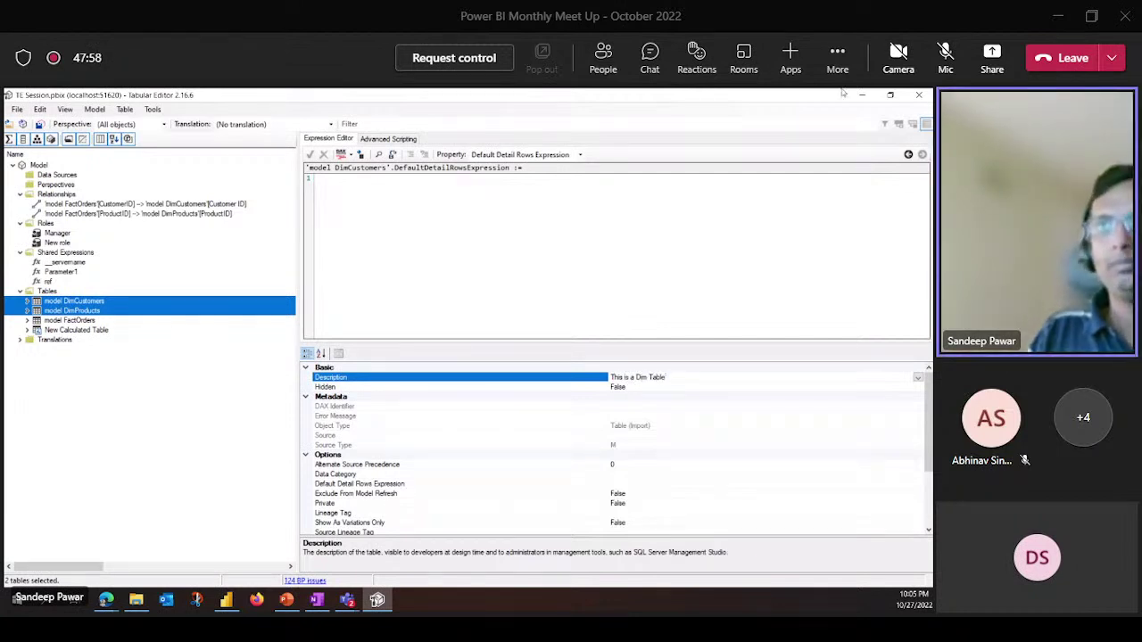
click(639, 307)
key(ctrl+s)
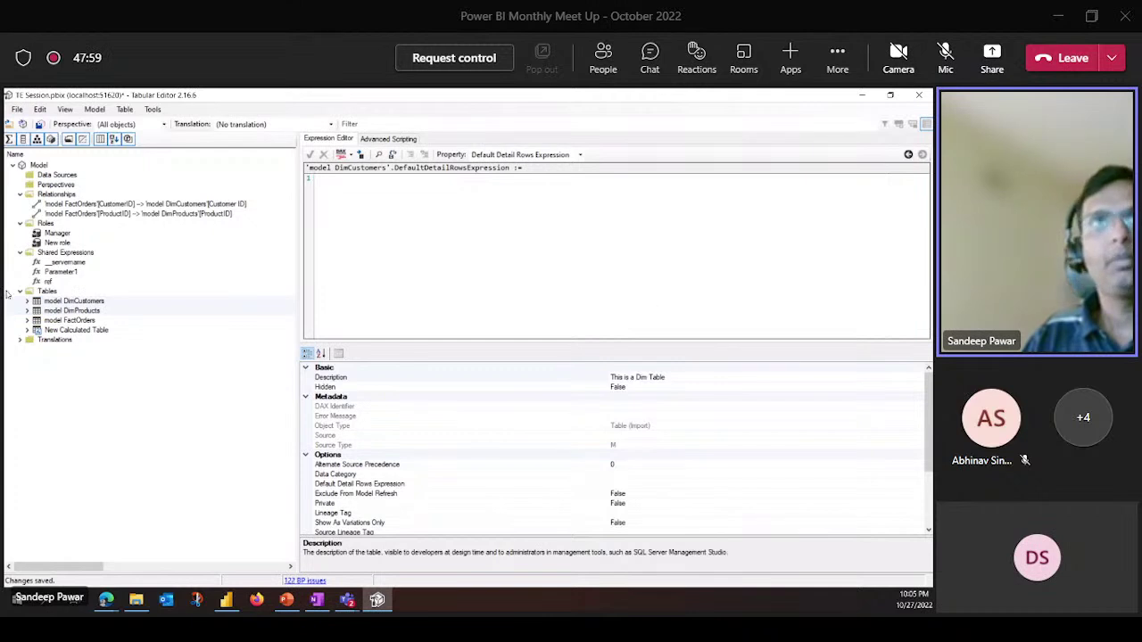
Hide model DimCustomers and model DimProducts together by setting Hidden to True, save the change, and review their shared properties
click(99, 302)
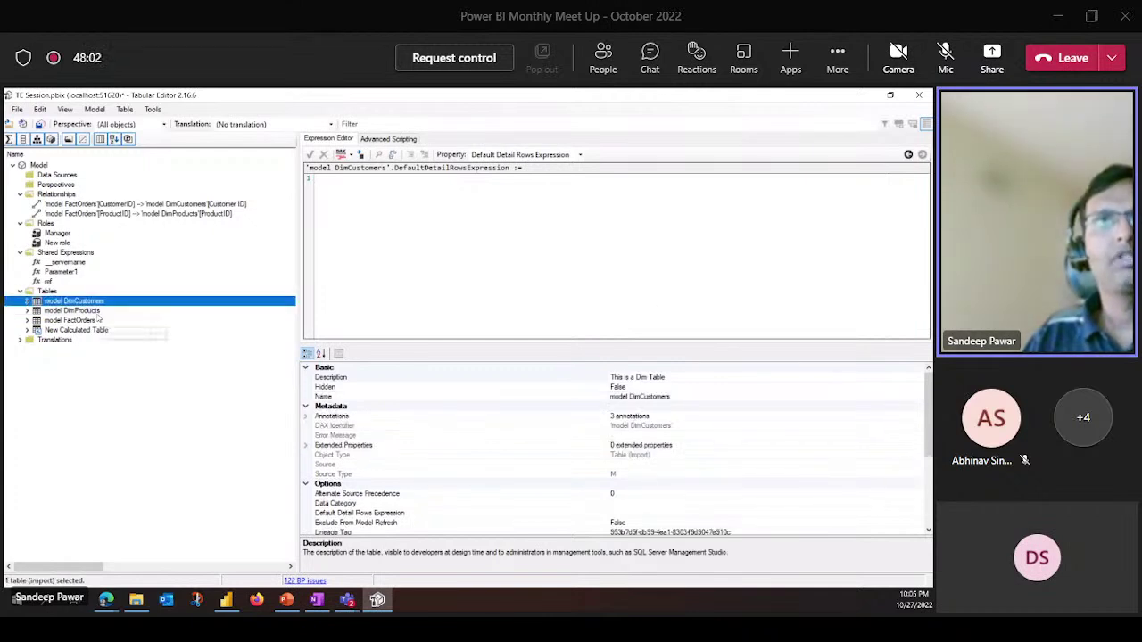
ctrl+click(96, 312)
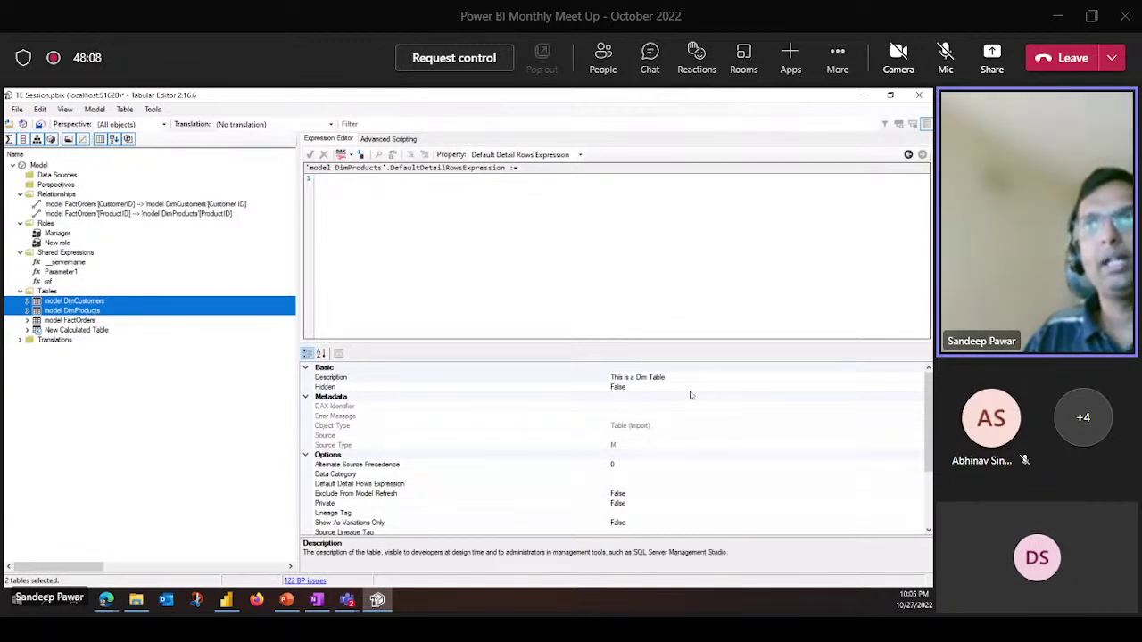
click(910, 388)
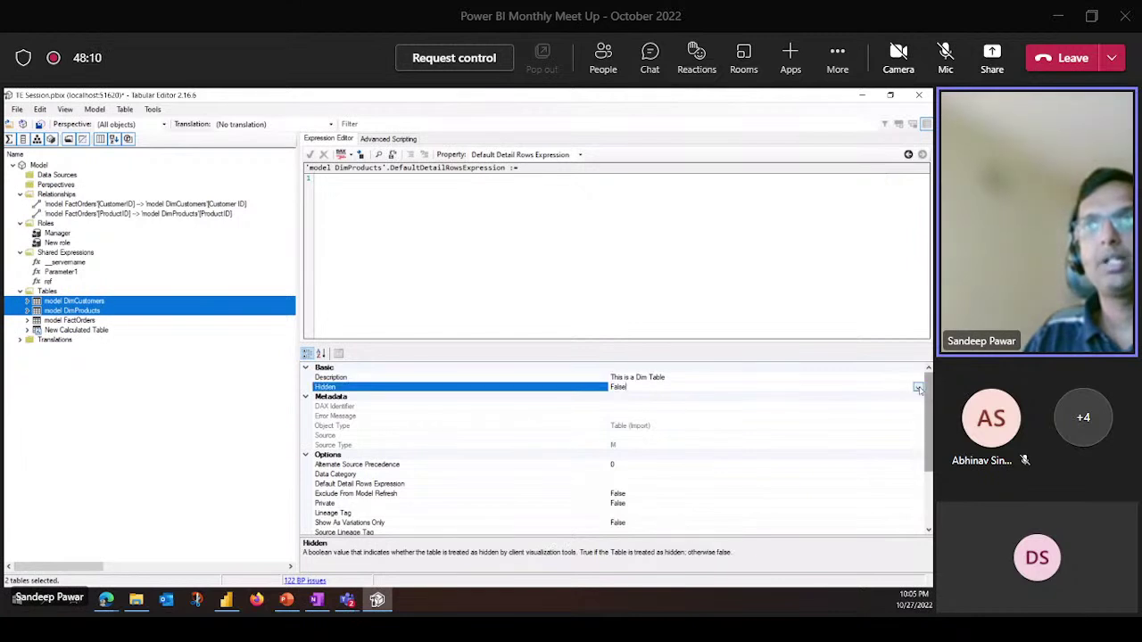
click(917, 388)
click(630, 398)
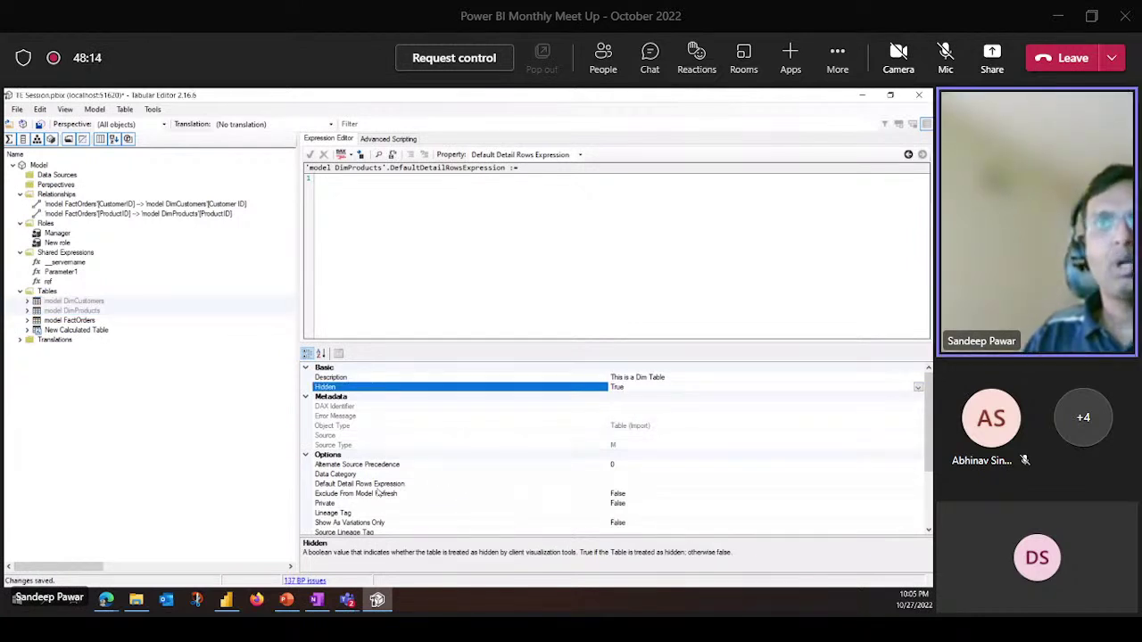
scroll(402, 514, down, 2)
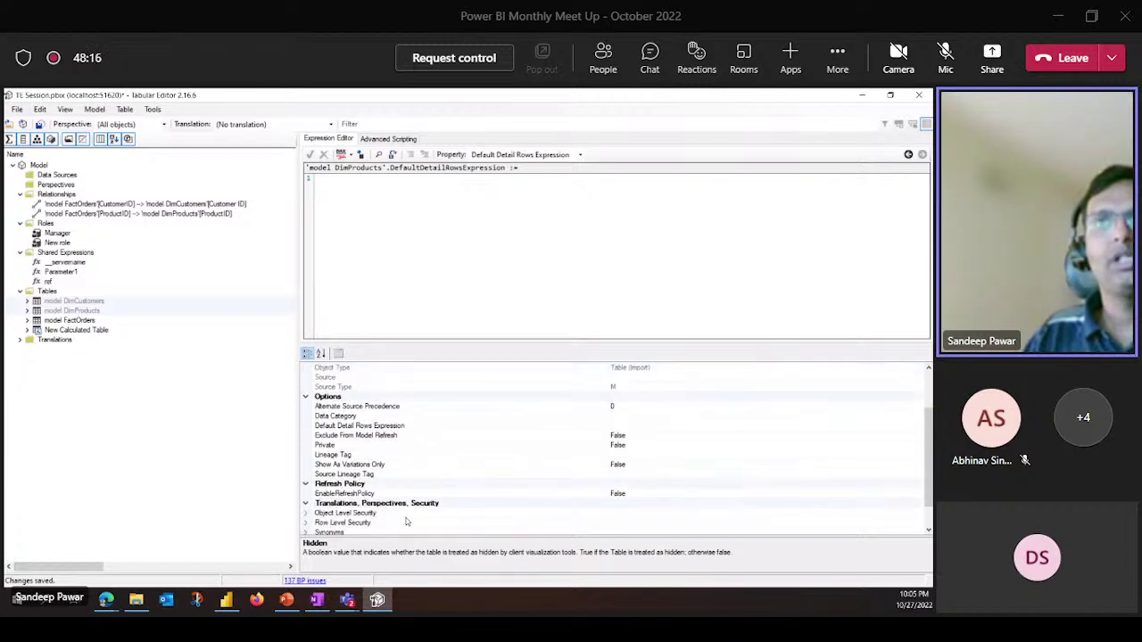
scroll(406, 522, down, 1)
scroll(410, 511, up, 5)
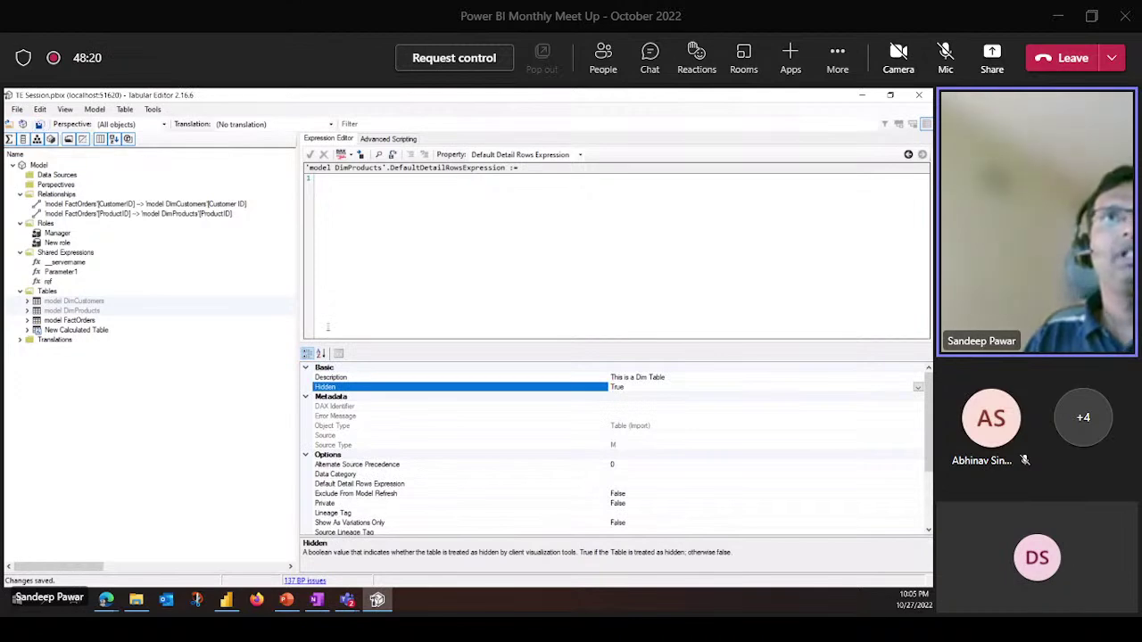
click(487, 288)
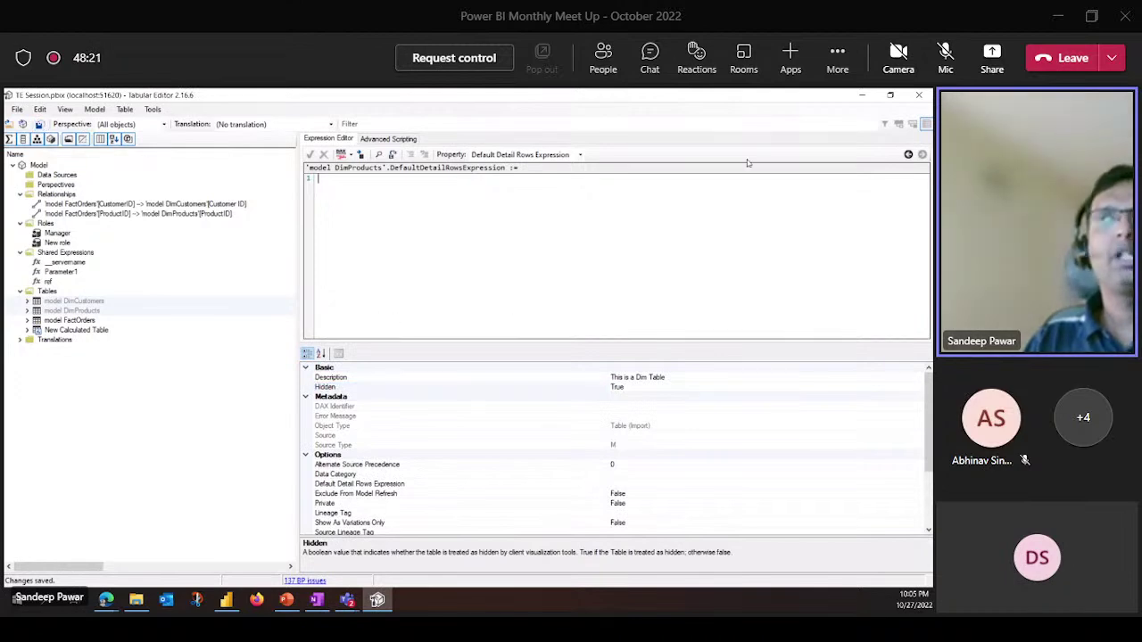
Switch to Power BI Desktop and apply the pending query changes
click(862, 94)
click(227, 600)
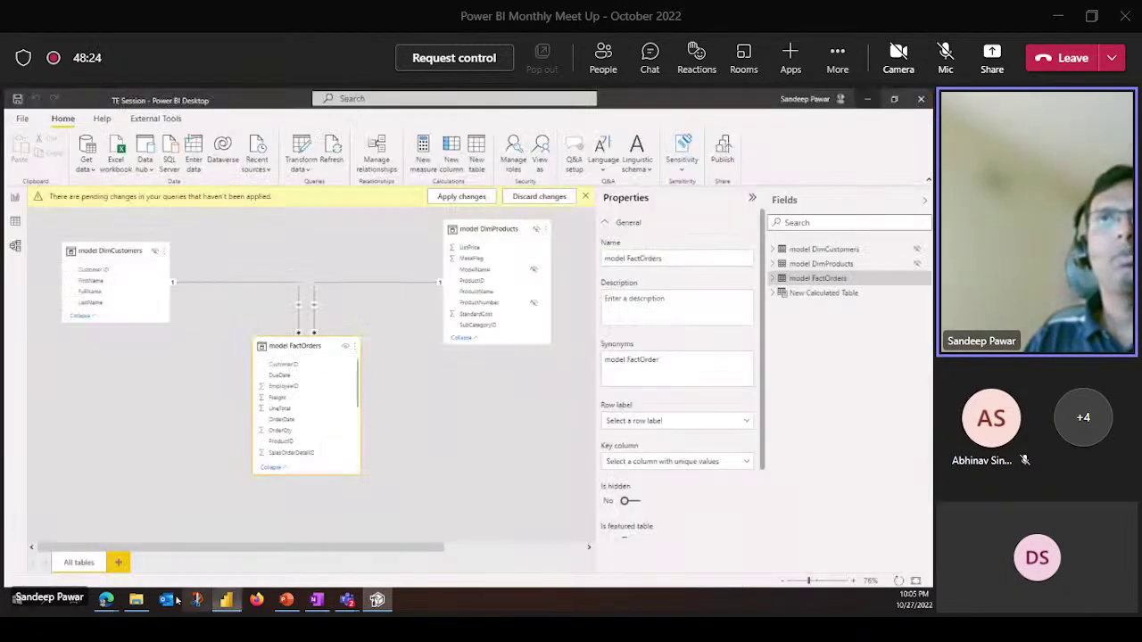
click(462, 196)
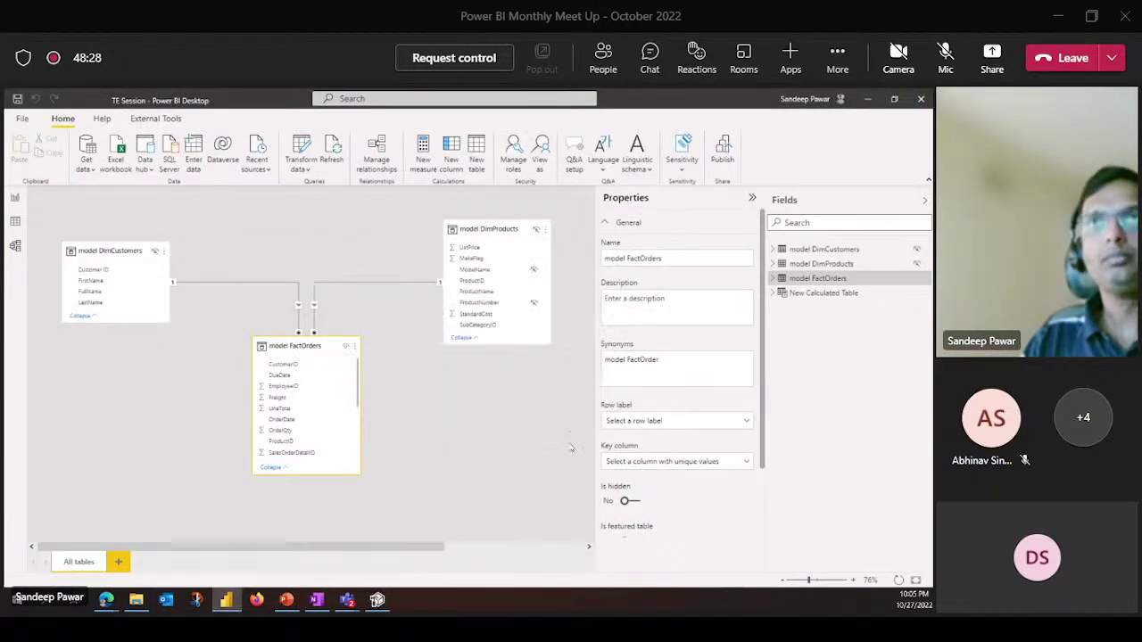
Compare the description and hidden settings of model DimCustomers and model DimProducts in Model view
click(837, 252)
click(847, 266)
click(839, 252)
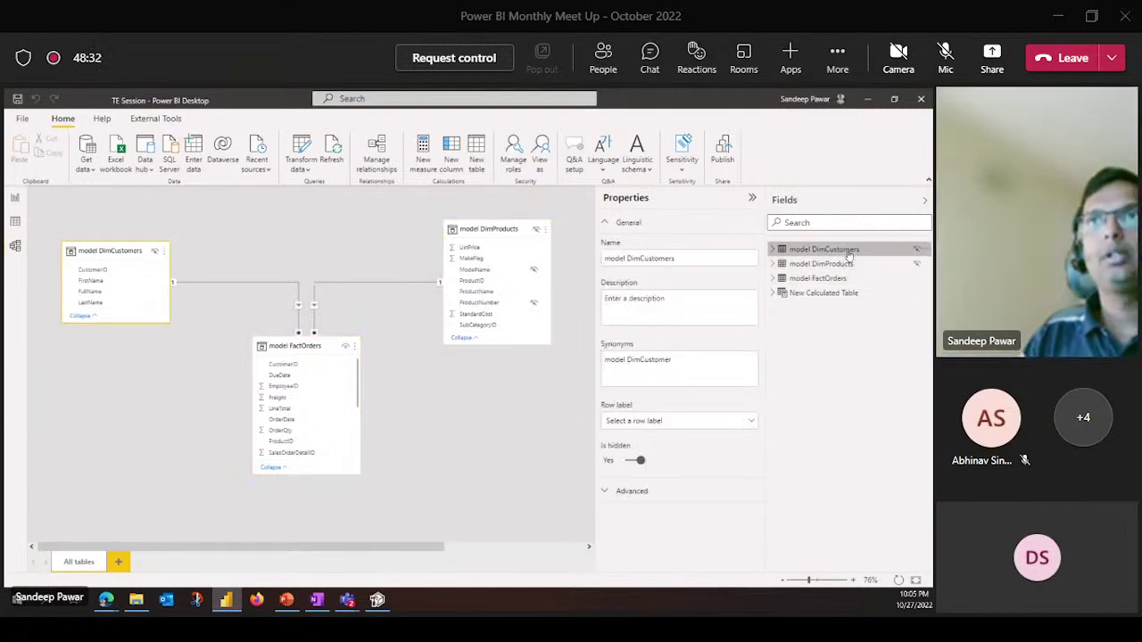
click(848, 266)
click(837, 251)
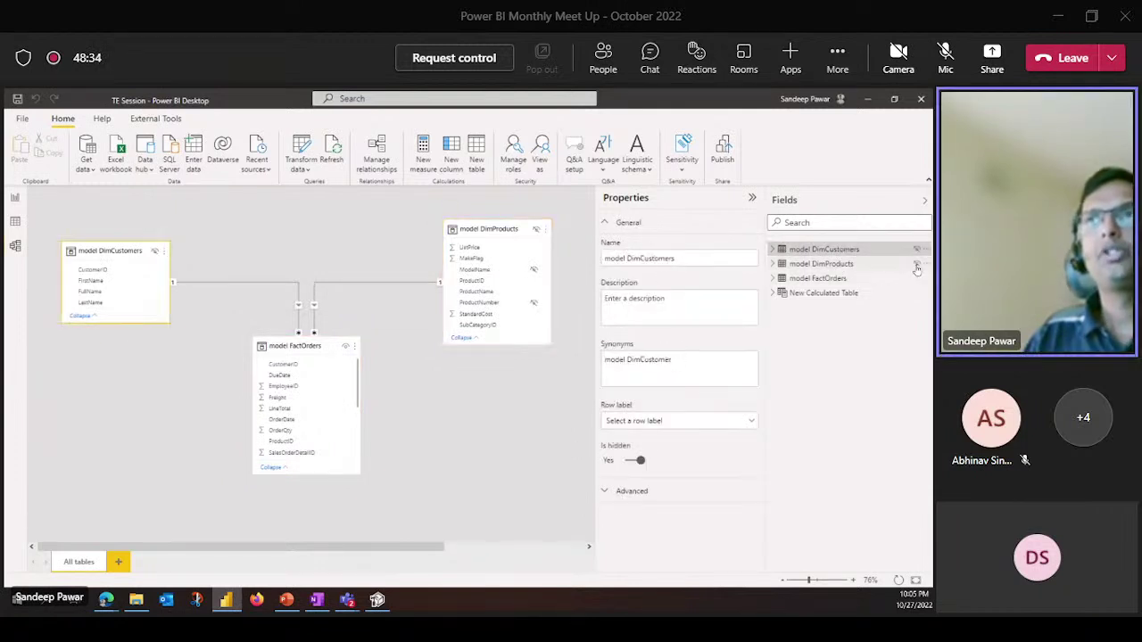
Switch back to Tabular Editor and check the properties of model DimCustomers
click(868, 99)
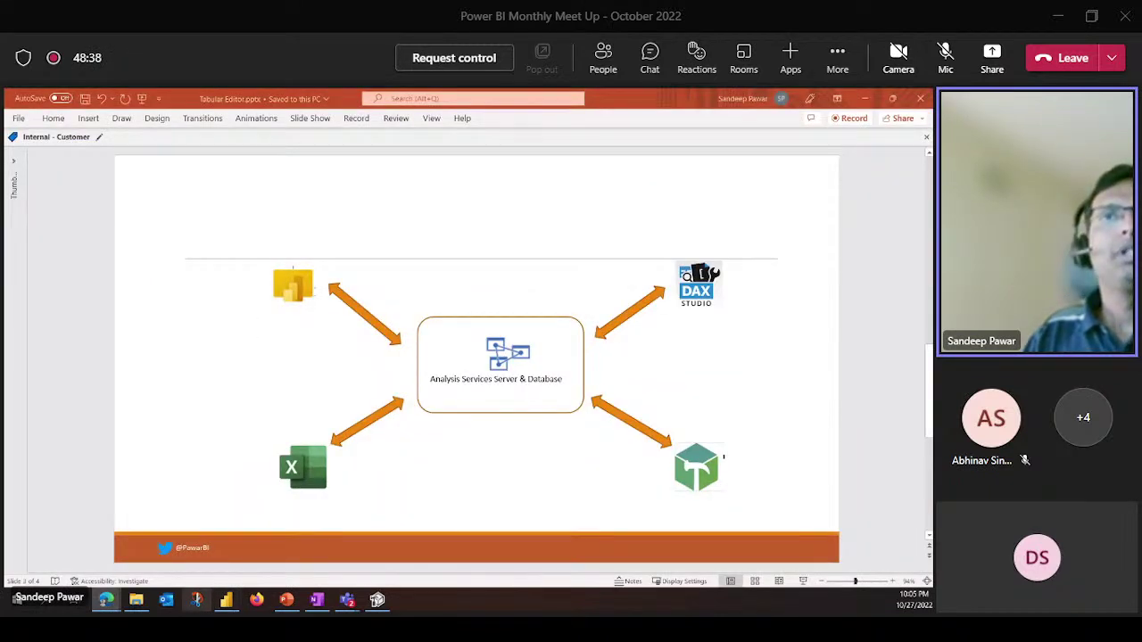
click(377, 599)
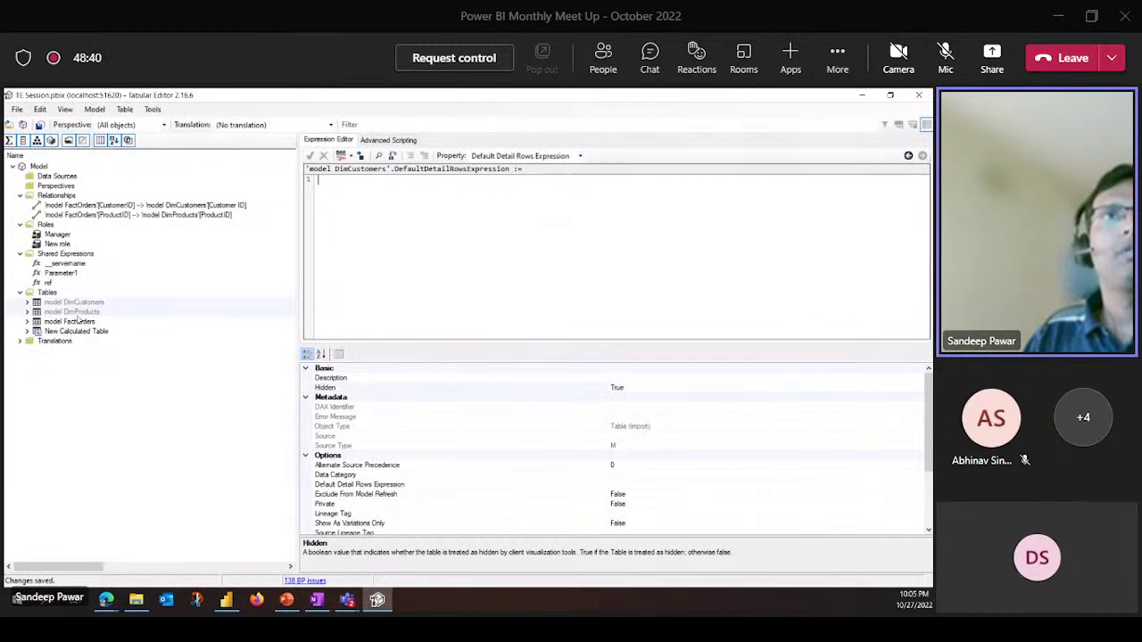
click(89, 302)
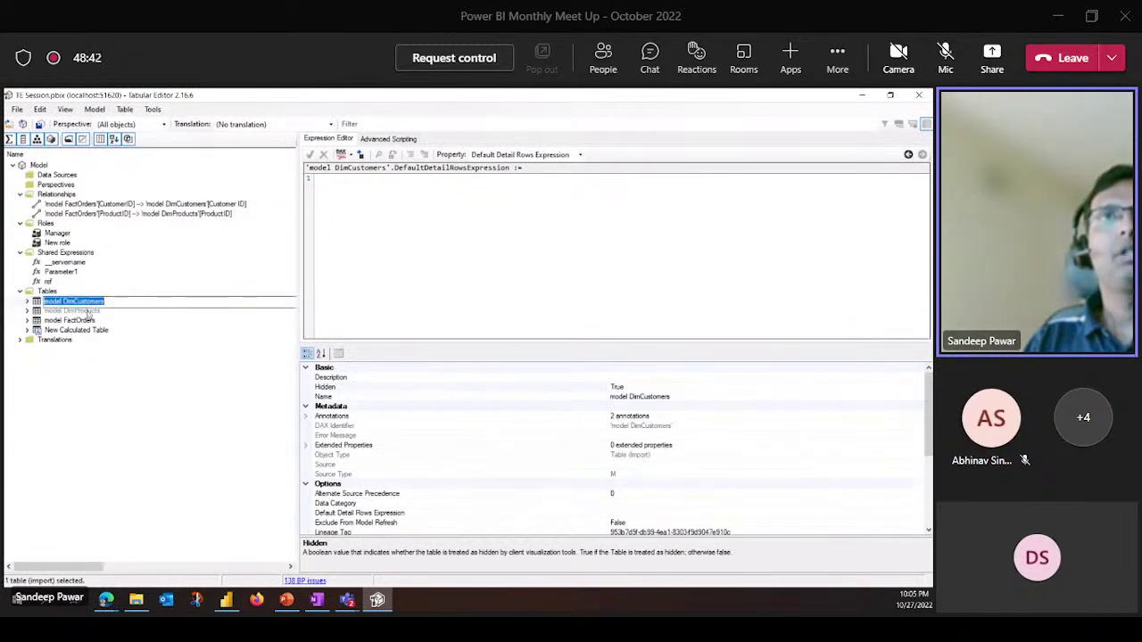
click(120, 404)
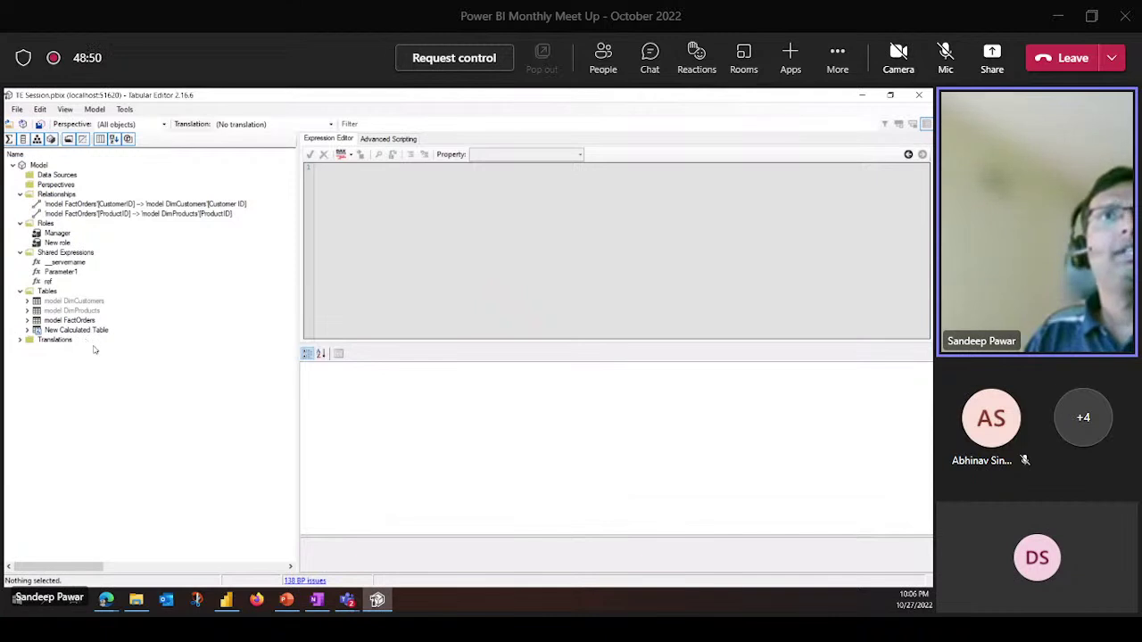
Make model DimCustomers and model DimProducts visible together, and check each table on its own
click(89, 303)
shift+click(92, 311)
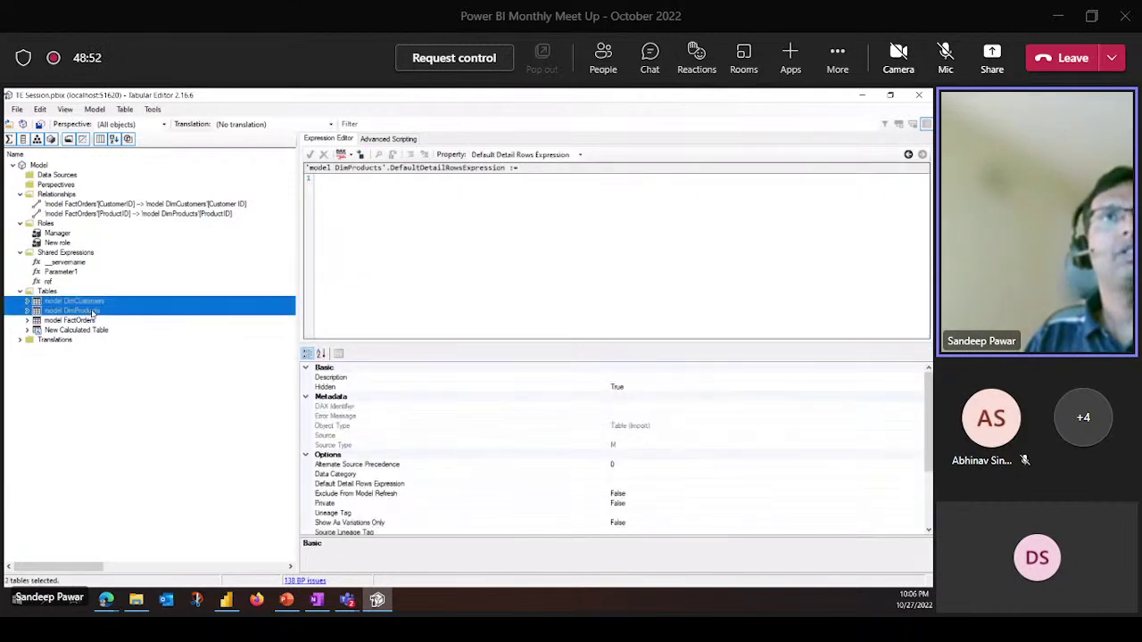
right_click(105, 313)
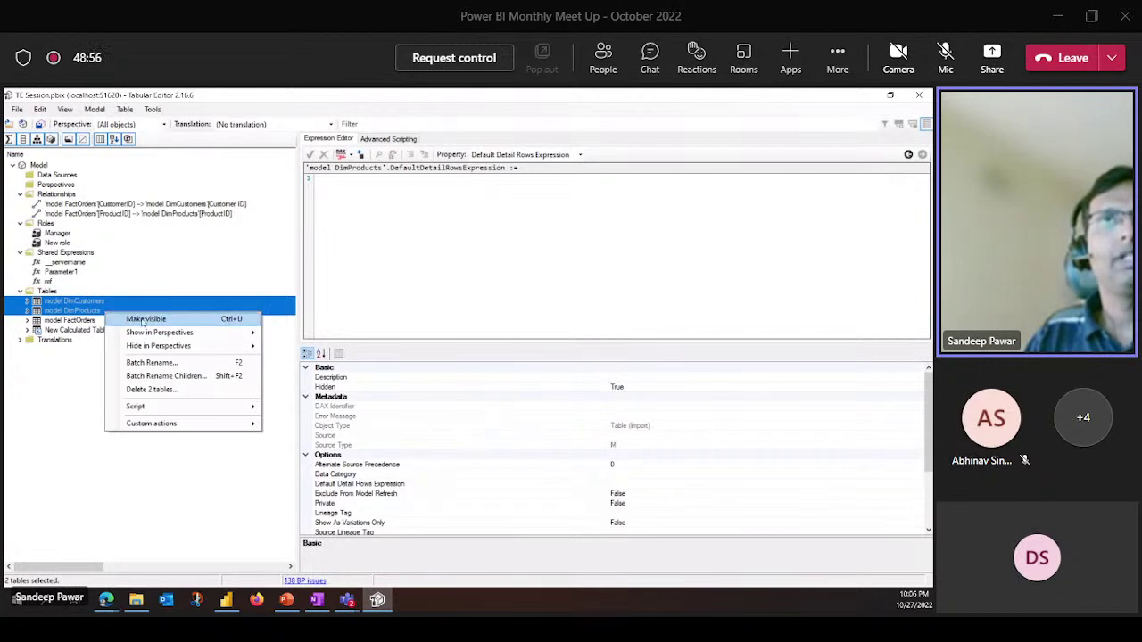
click(147, 319)
click(122, 408)
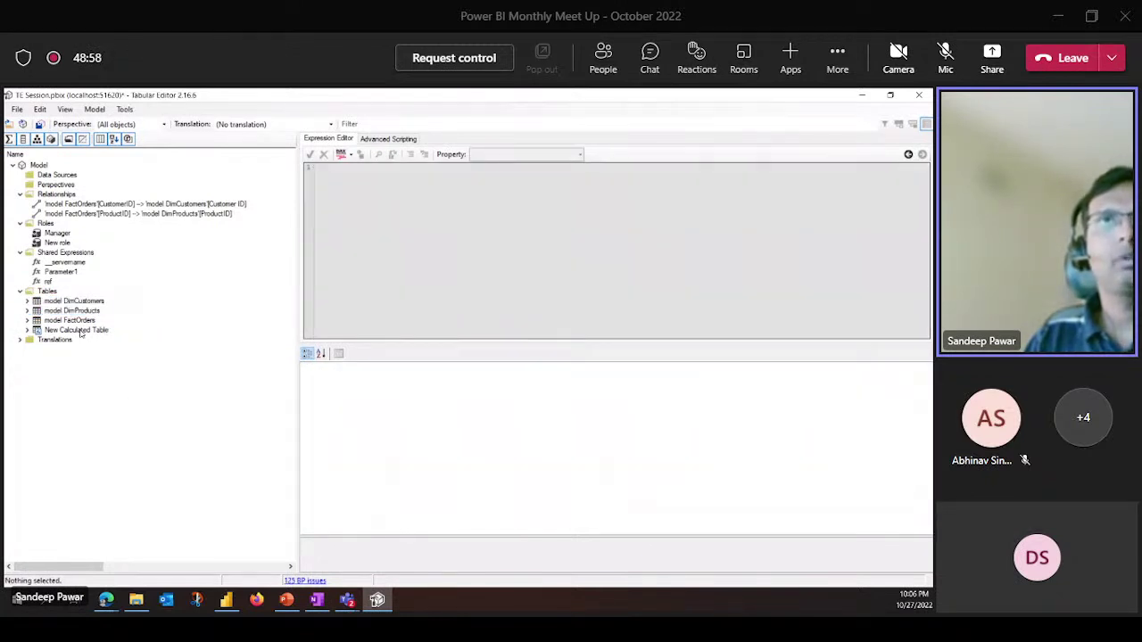
click(77, 303)
click(85, 311)
click(87, 302)
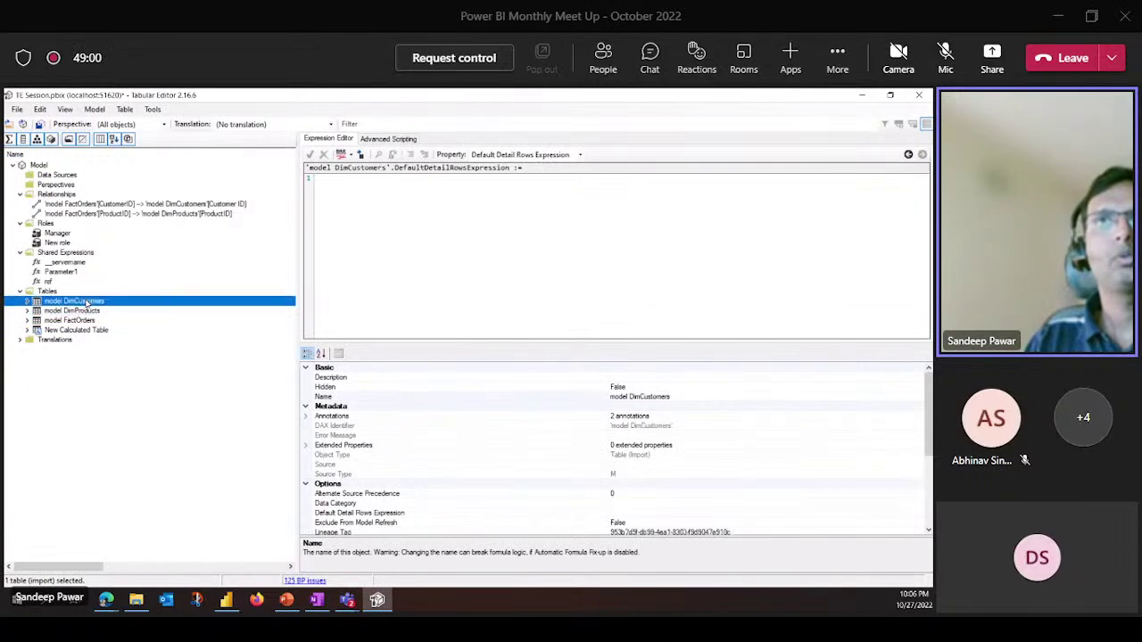
click(90, 312)
click(89, 302)
click(140, 407)
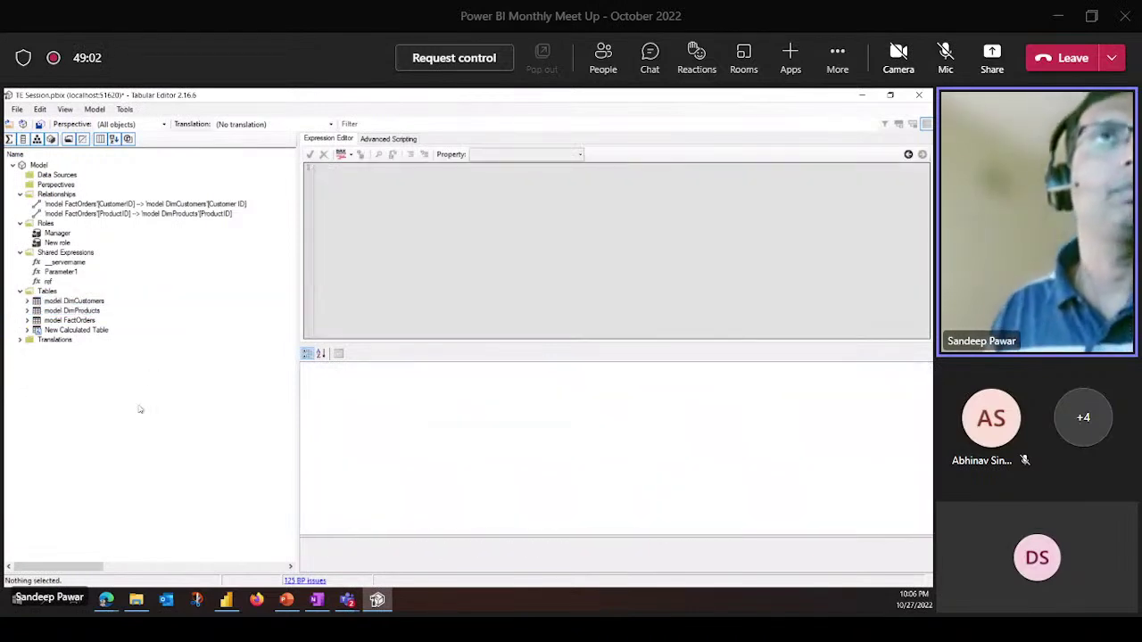
Examine the actions offered for model DimCustomers, including creating new objects and showing the table in perspectives
right_click(57, 302)
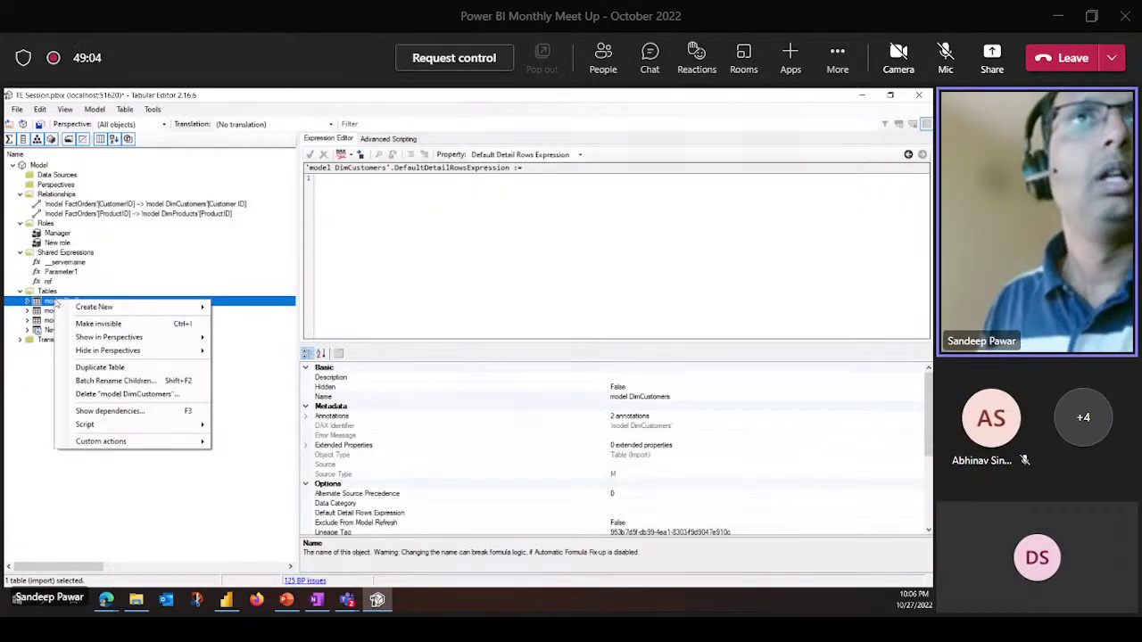
mouse_move(94, 307)
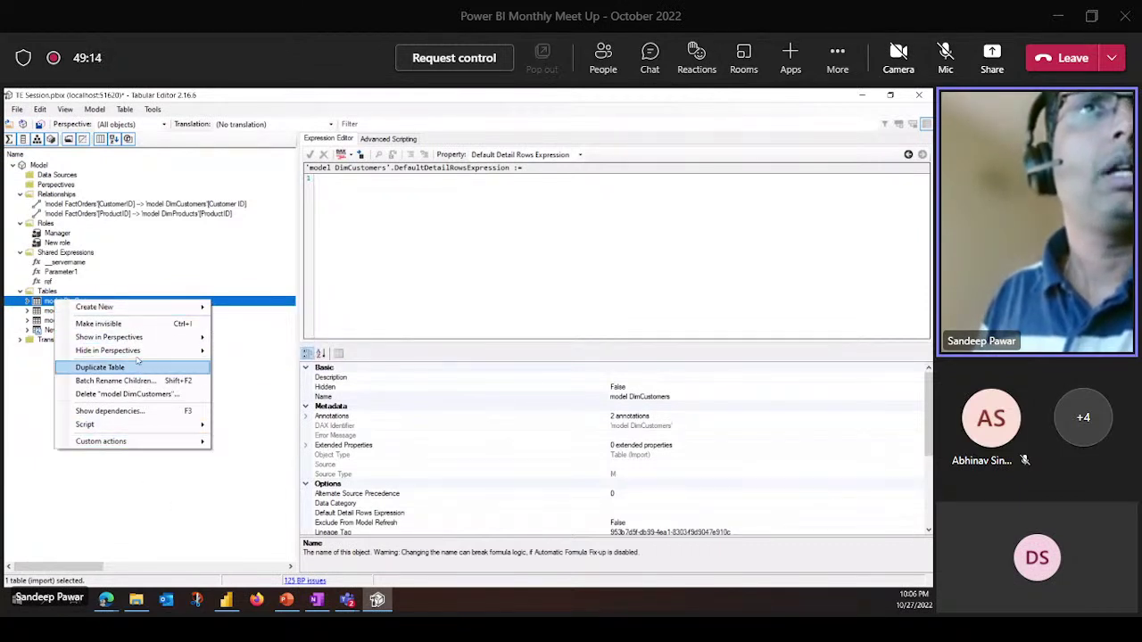
mouse_move(102, 340)
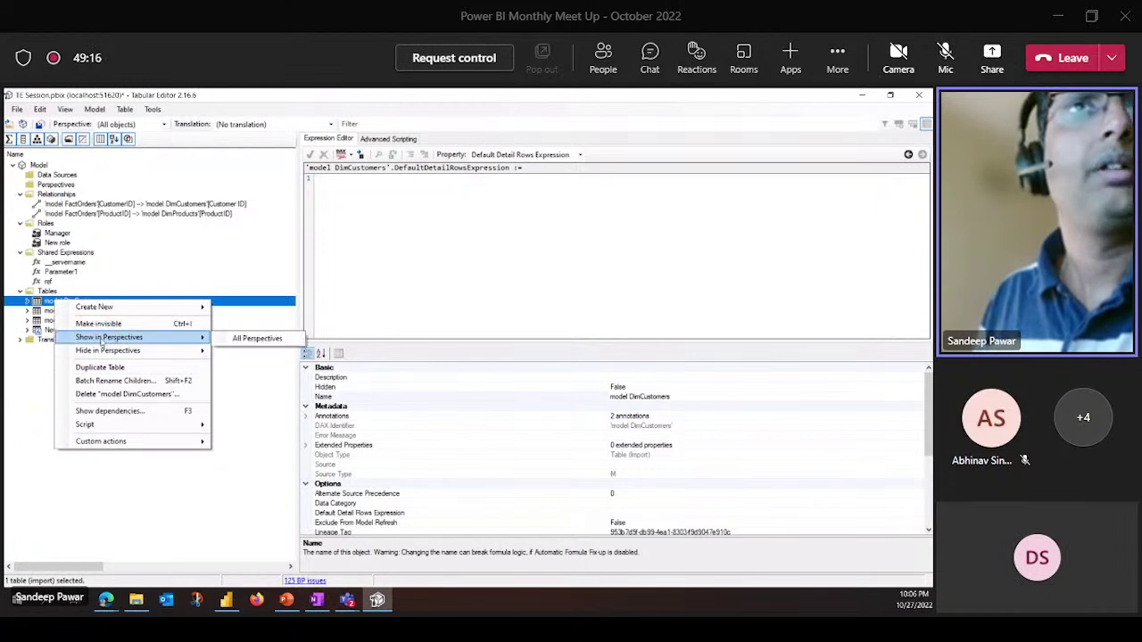
click(211, 474)
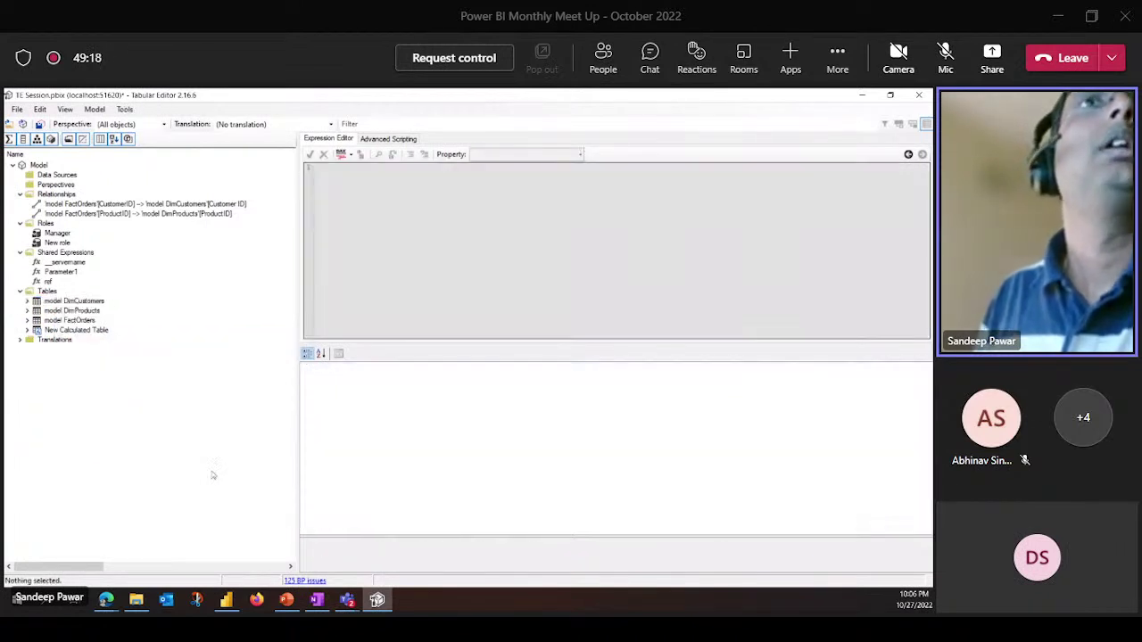
Select the model's Perspectives group and view its properties
click(55, 185)
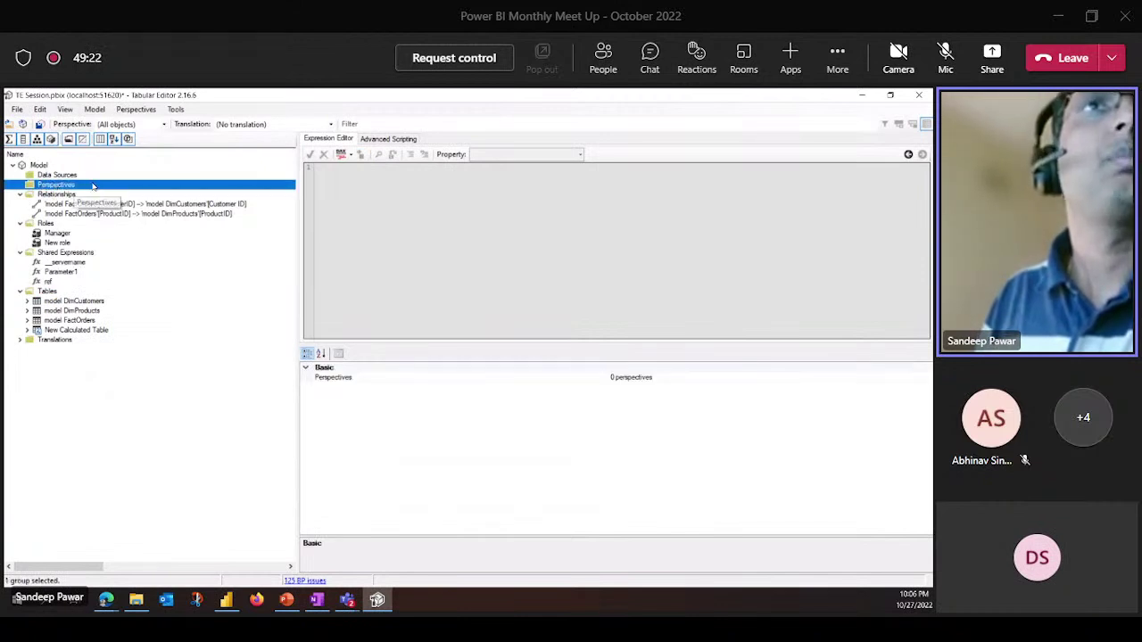
click(146, 386)
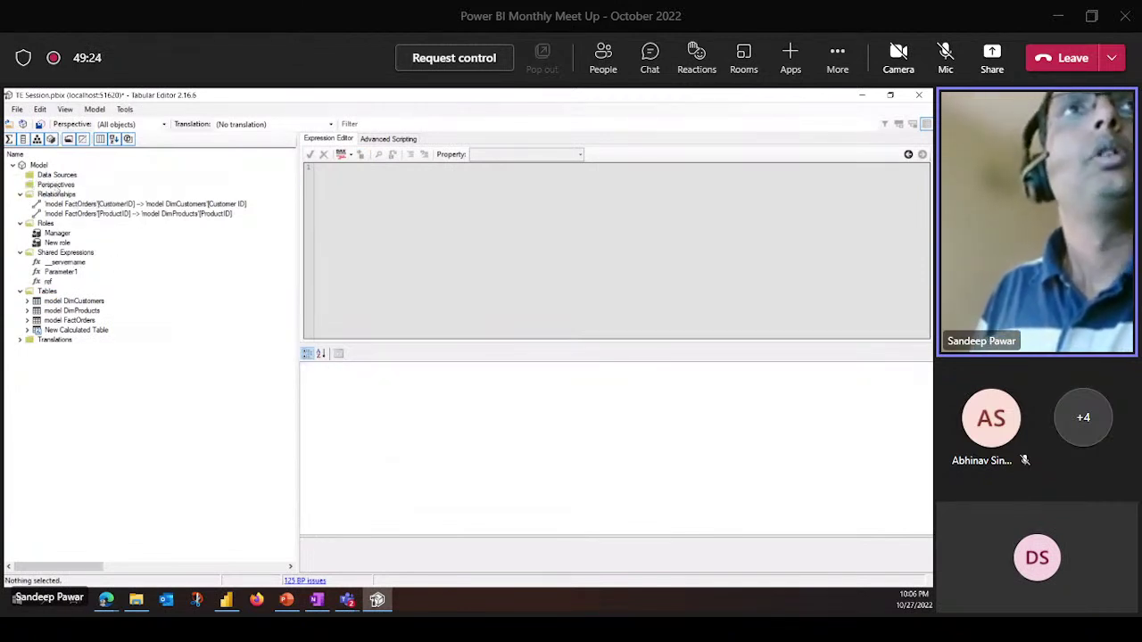
click(56, 186)
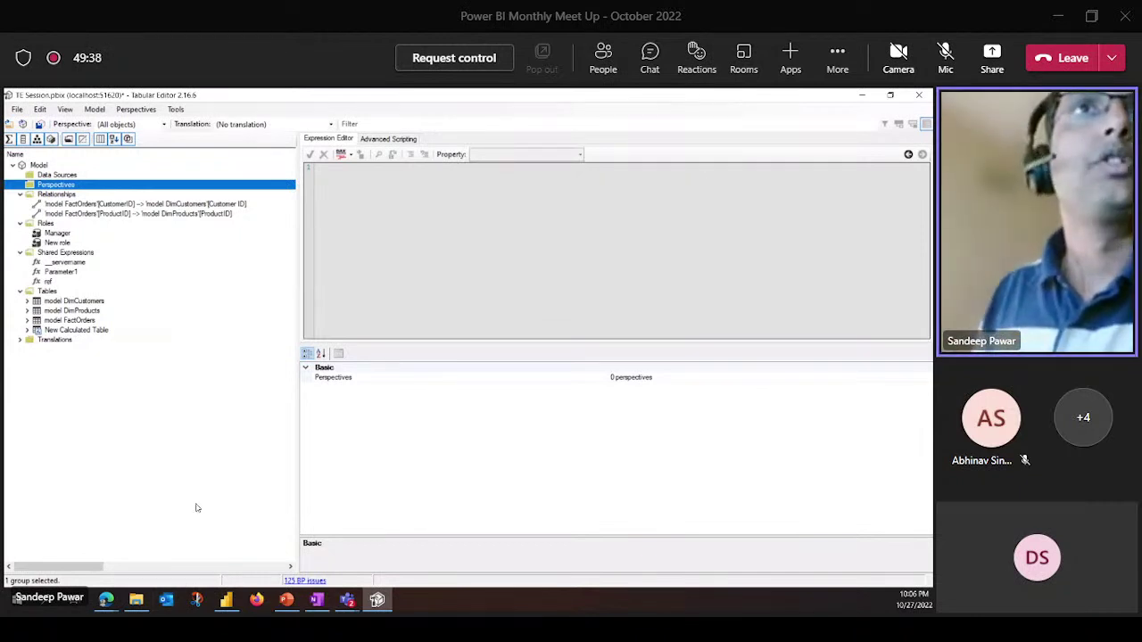
click(165, 362)
click(56, 185)
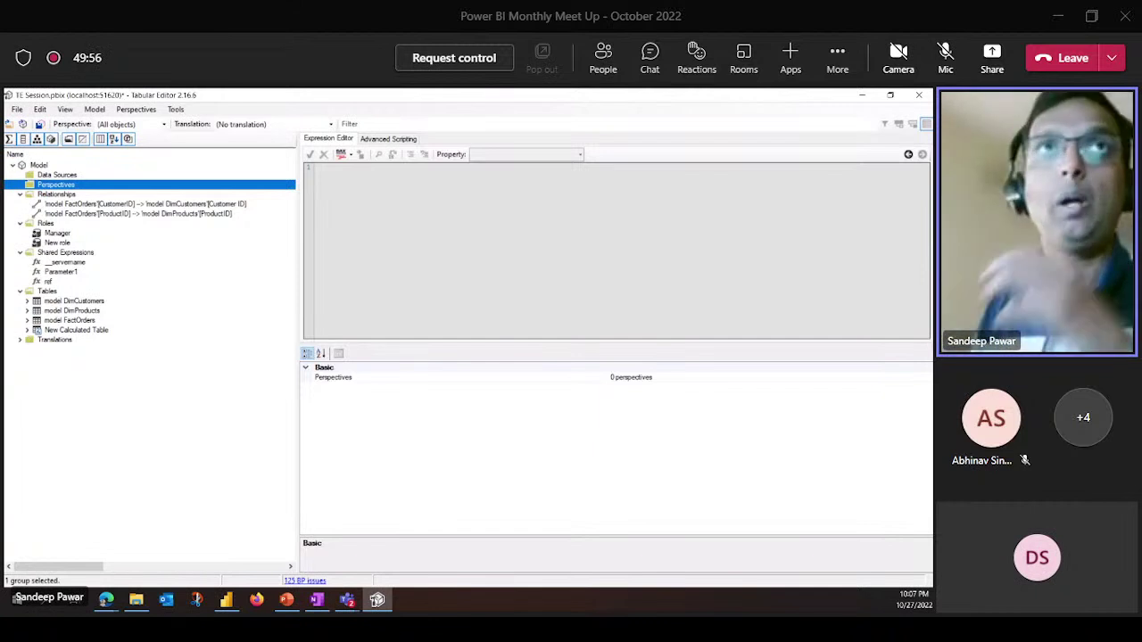
click(140, 437)
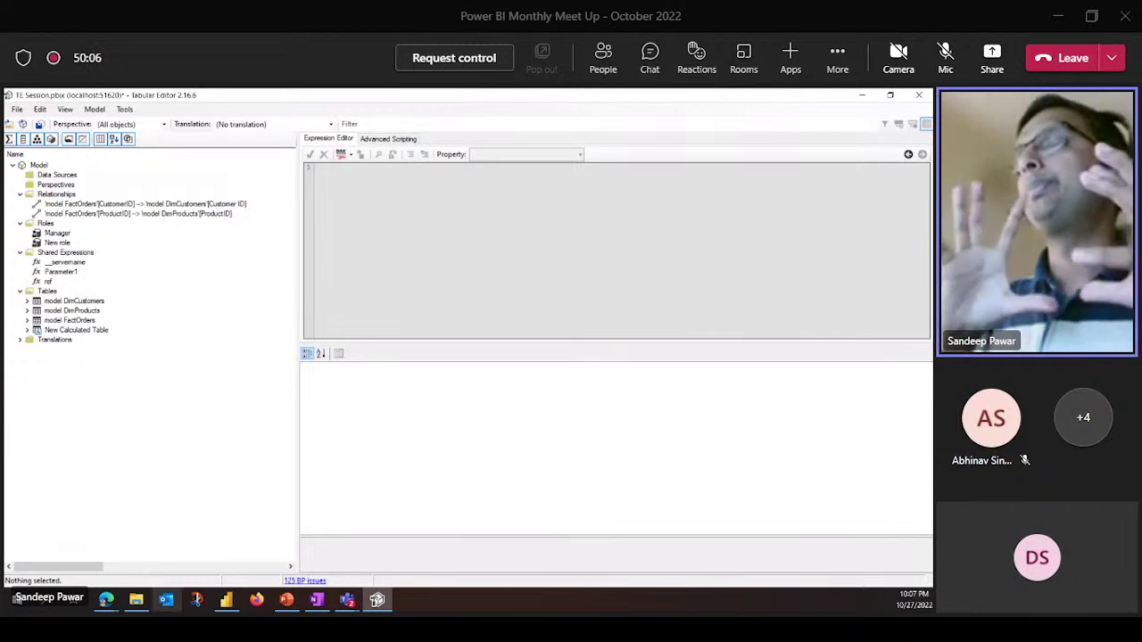
mouse_move(226, 600)
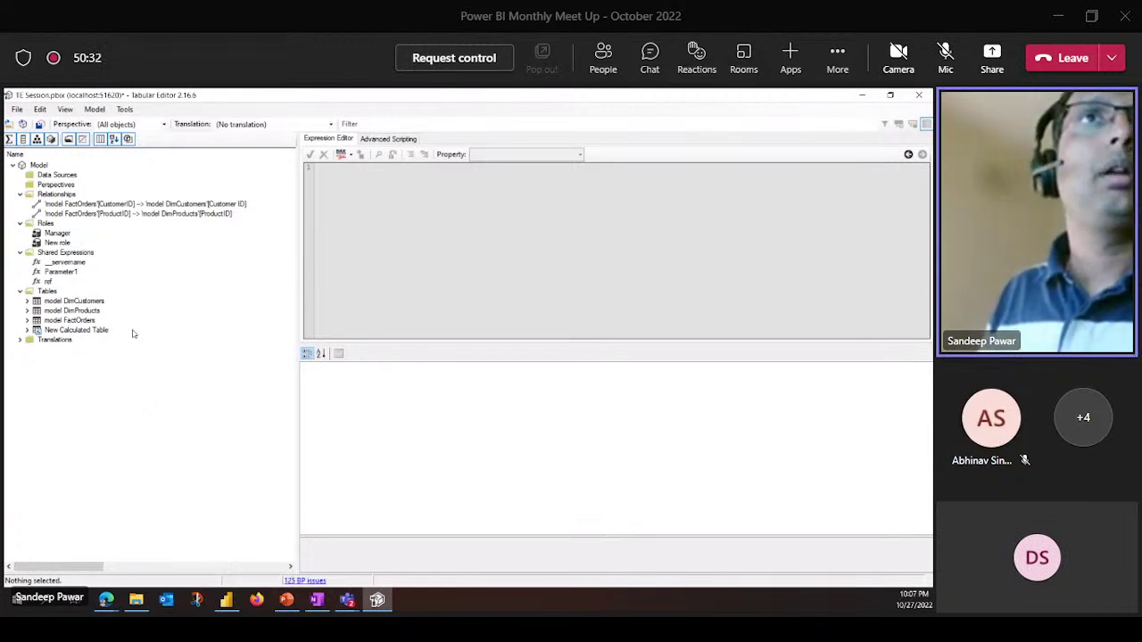
click(52, 188)
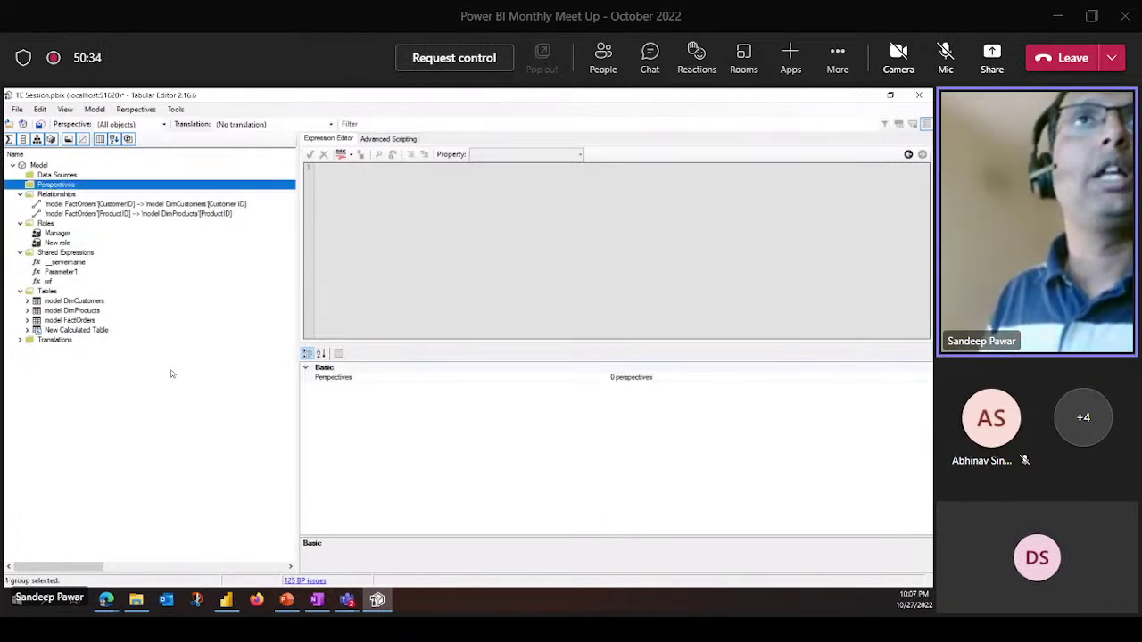
click(102, 414)
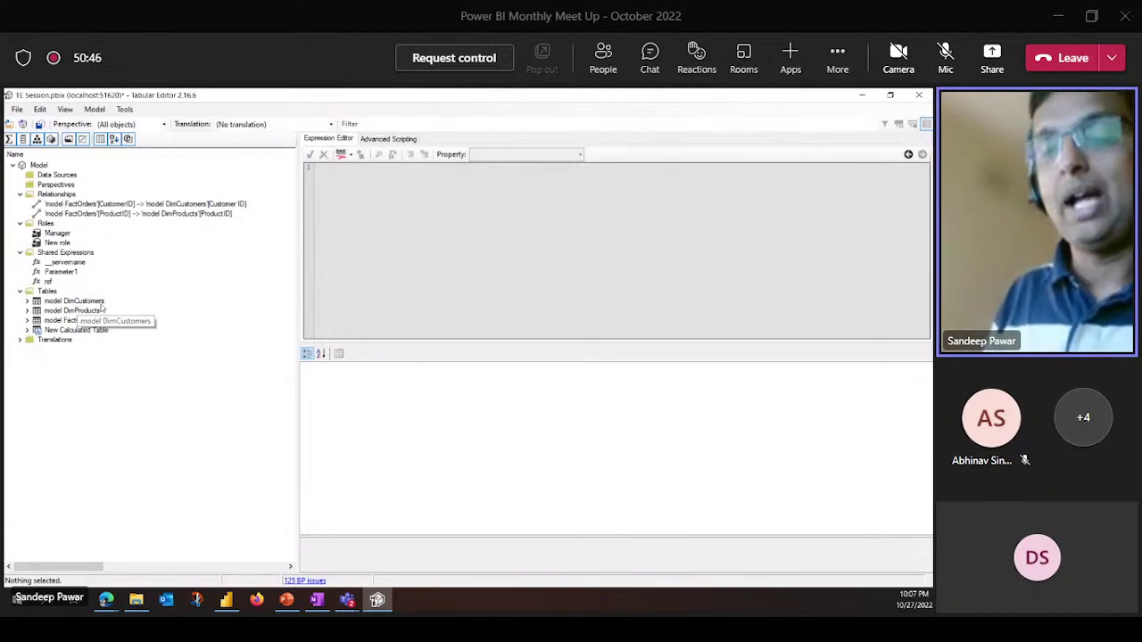
Make the model DimCustomers table invisible, and make it visible again
right_click(71, 303)
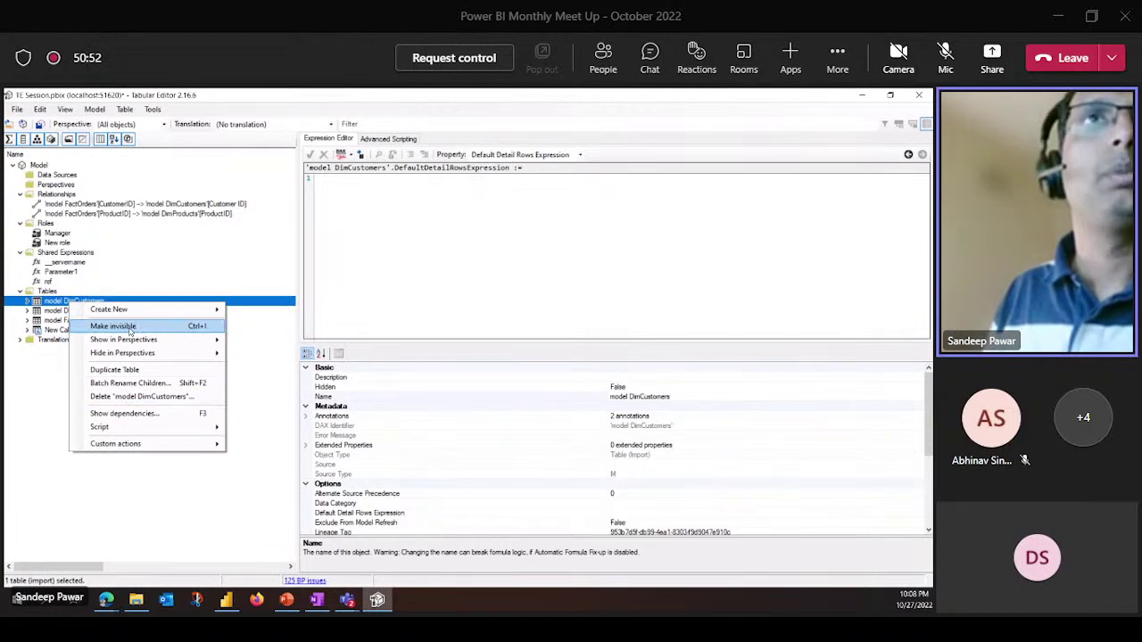
click(131, 325)
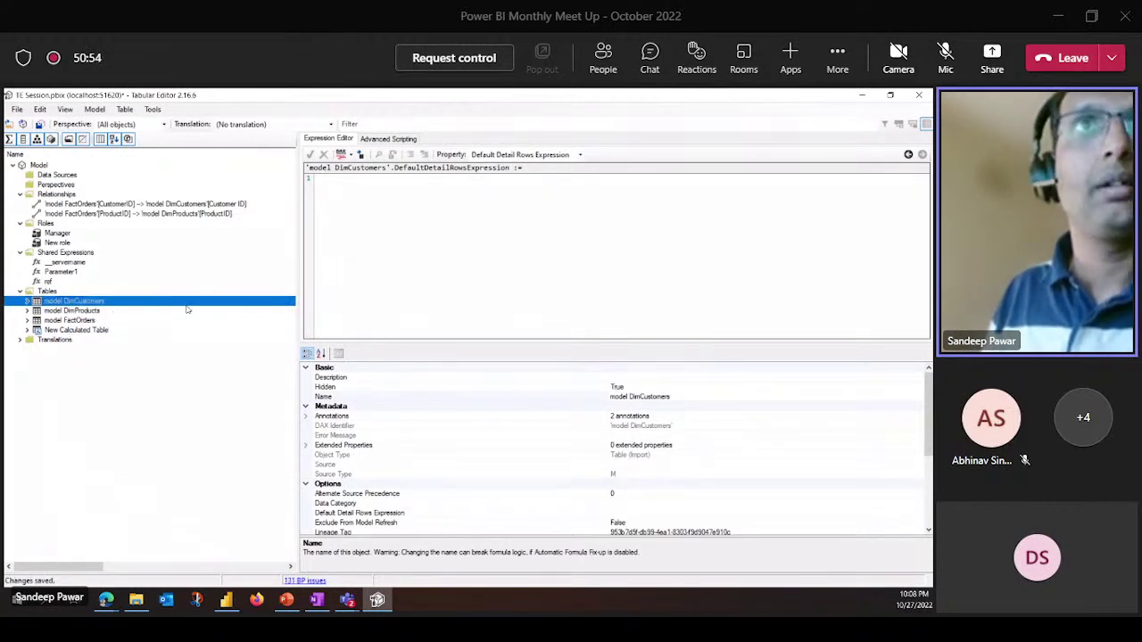
click(104, 388)
right_click(85, 304)
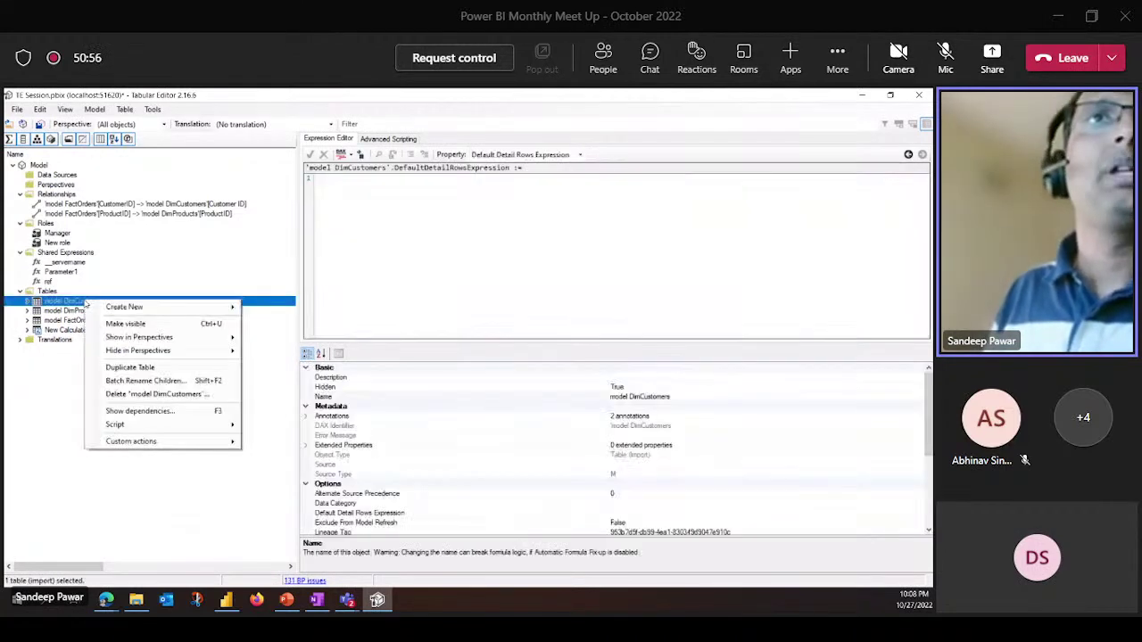
click(125, 325)
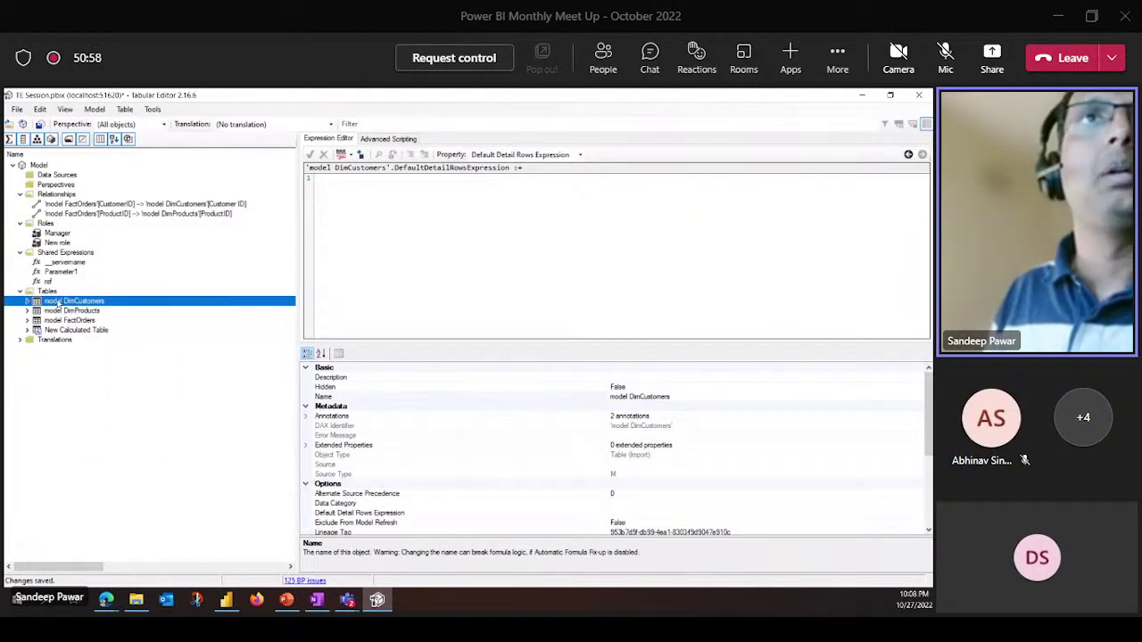
click(125, 381)
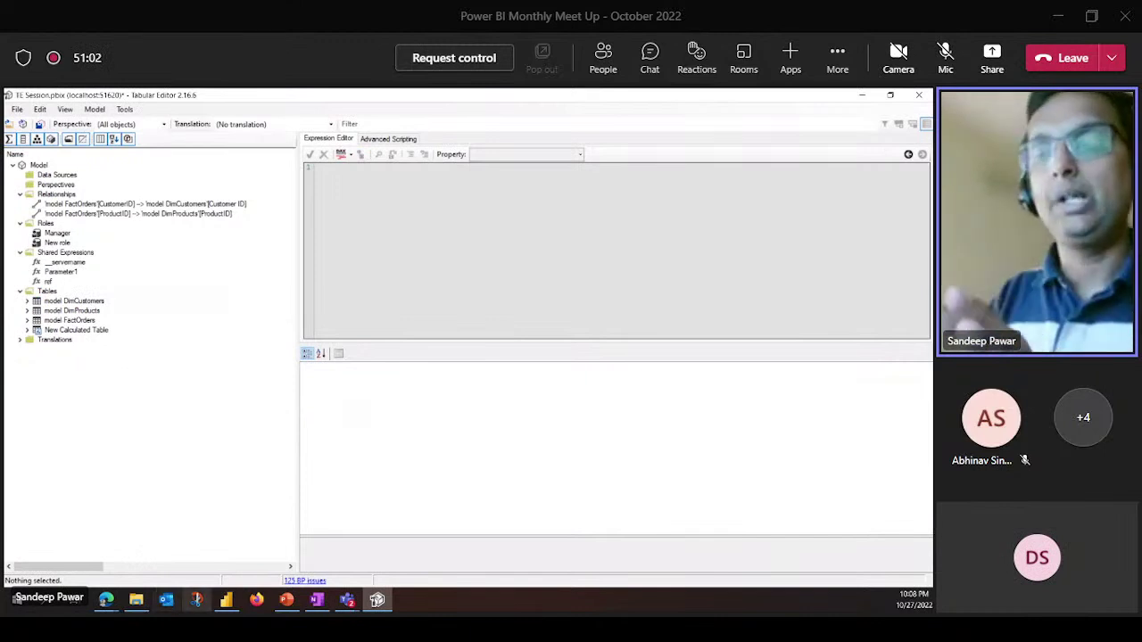
Create a new perspective named Product in the model and save the change
right_click(54, 186)
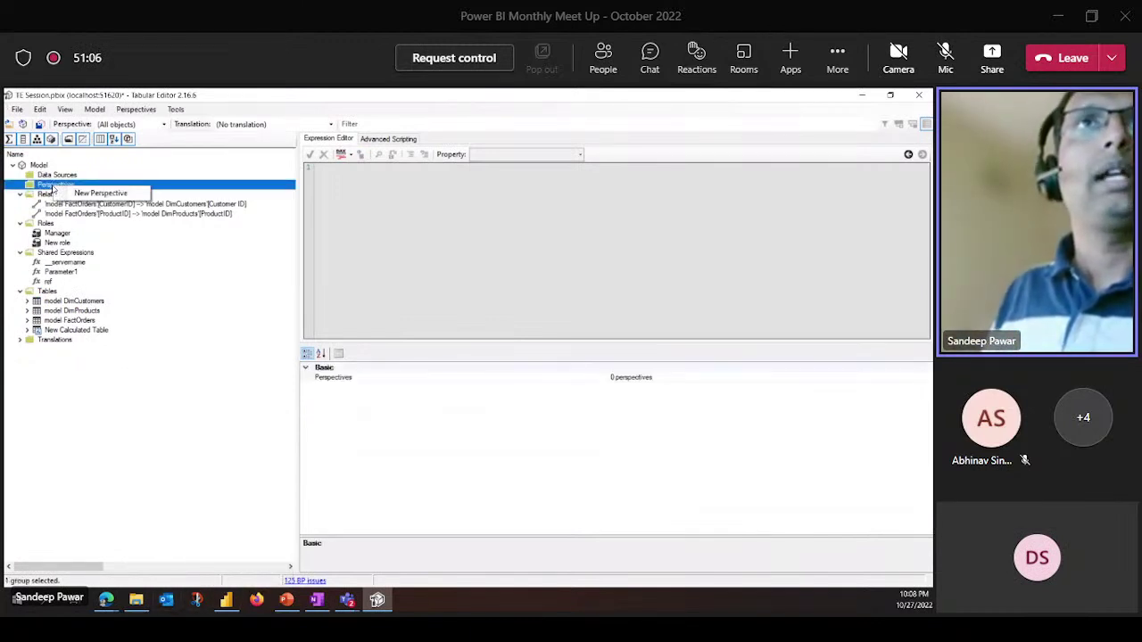
click(80, 193)
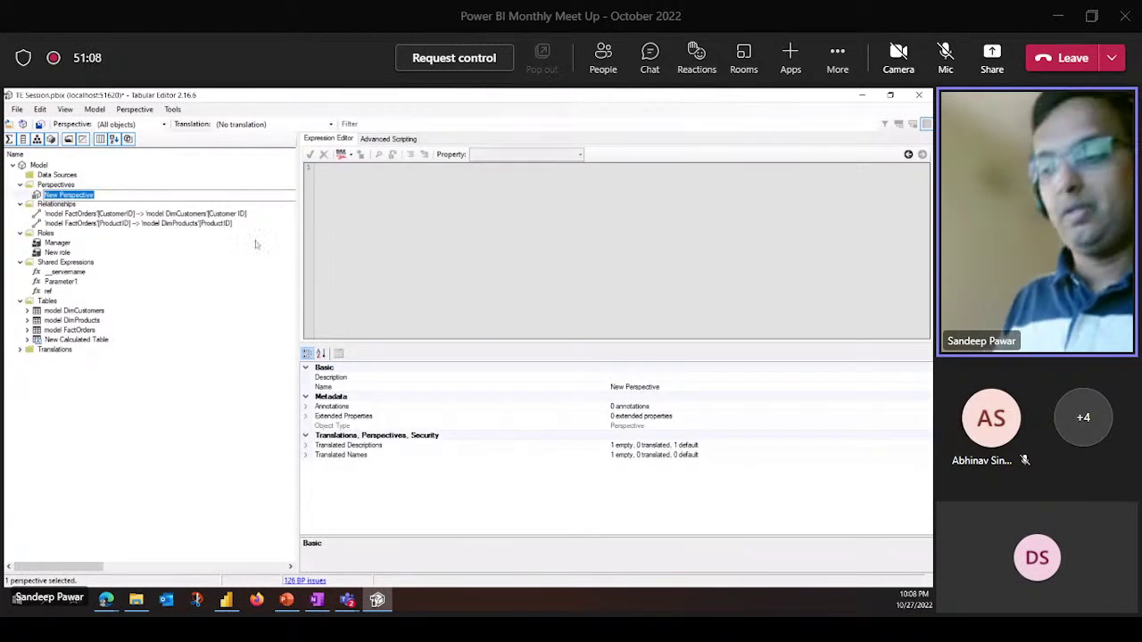
text(Product)
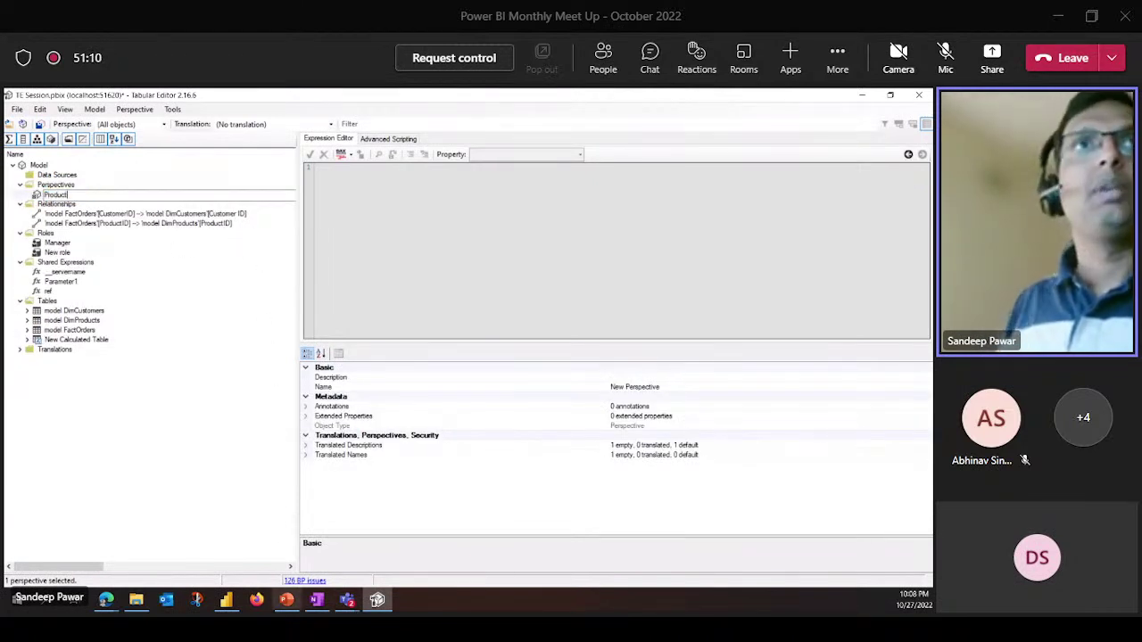
key(Return)
key(ctrl+s)
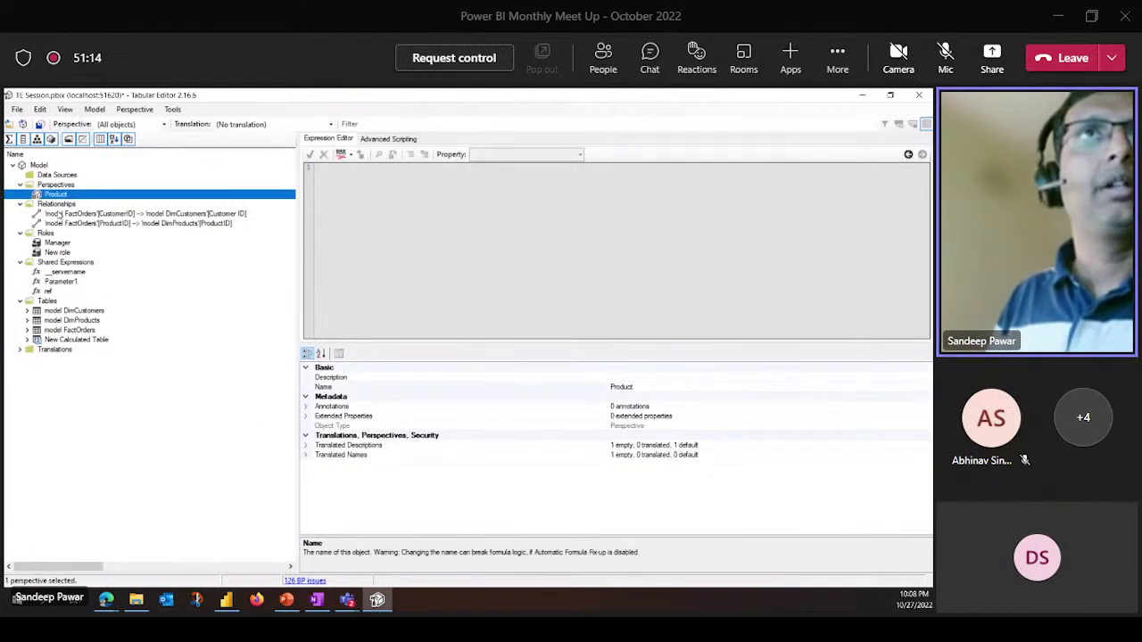
Show the model DimProducts and model FactOrders tables in the Product perspective
right_click(80, 321)
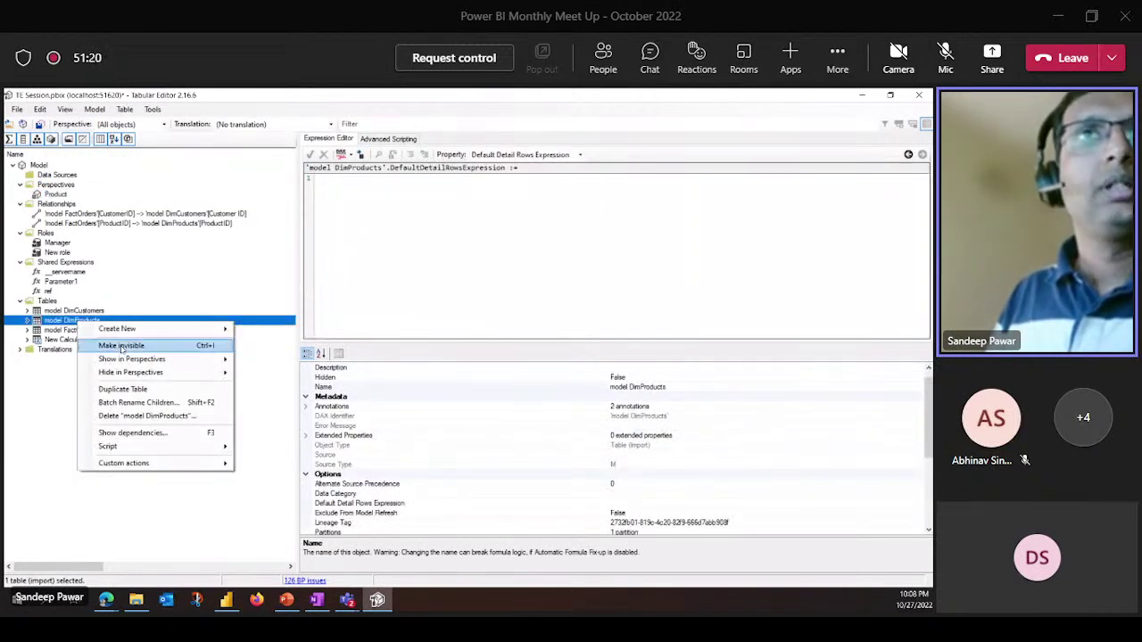
mouse_move(163, 378)
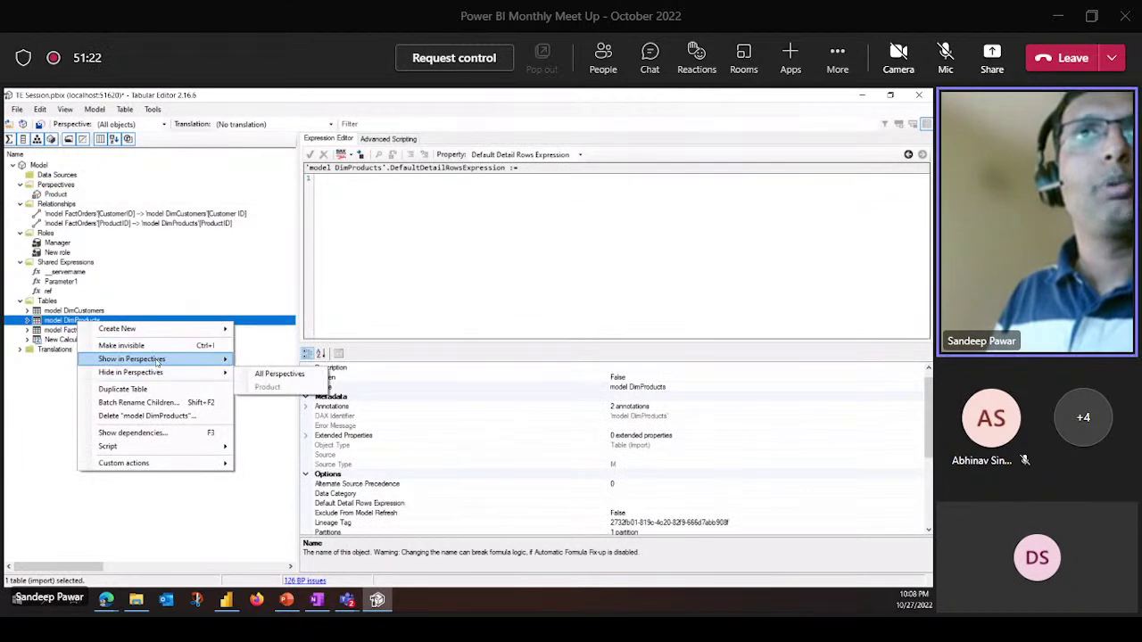
click(284, 381)
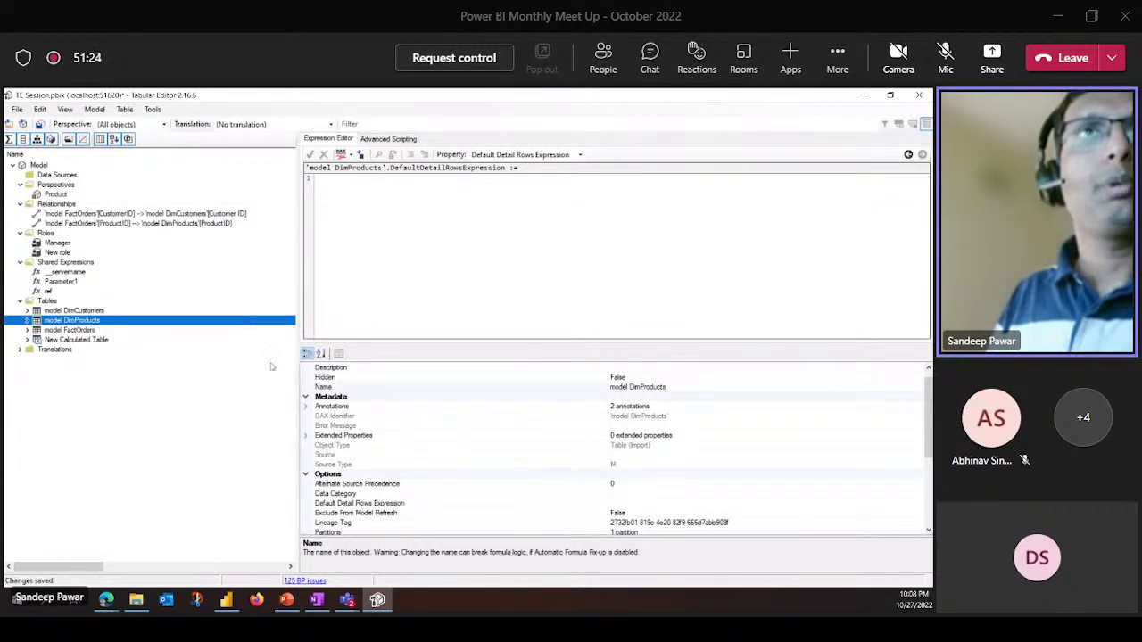
click(89, 332)
right_click(90, 332)
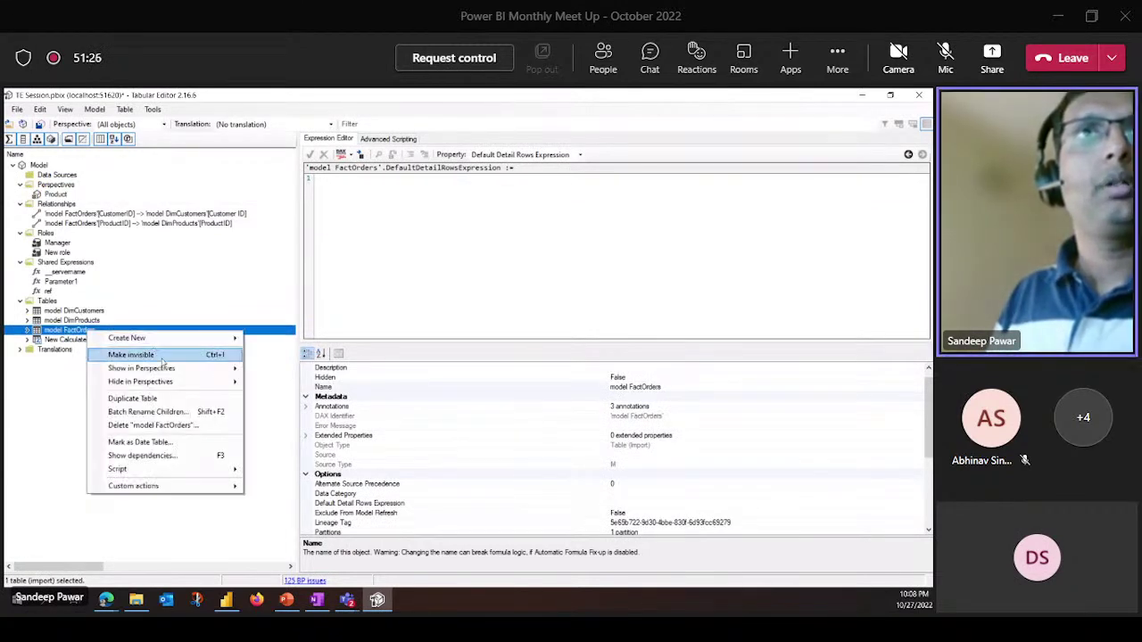
mouse_move(184, 377)
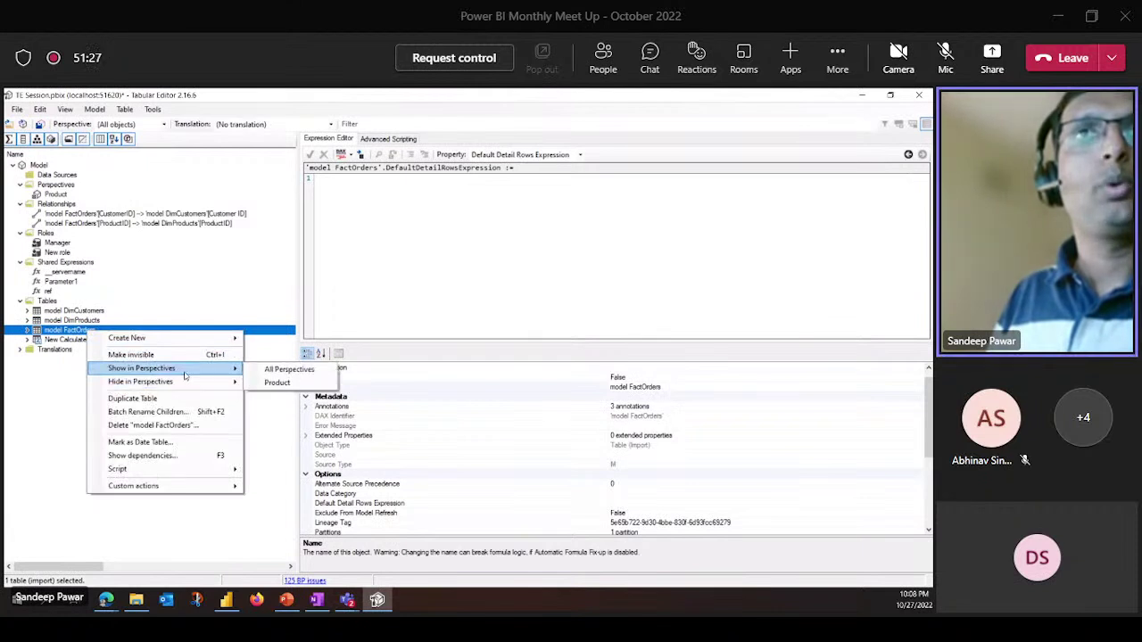
click(284, 382)
click(89, 397)
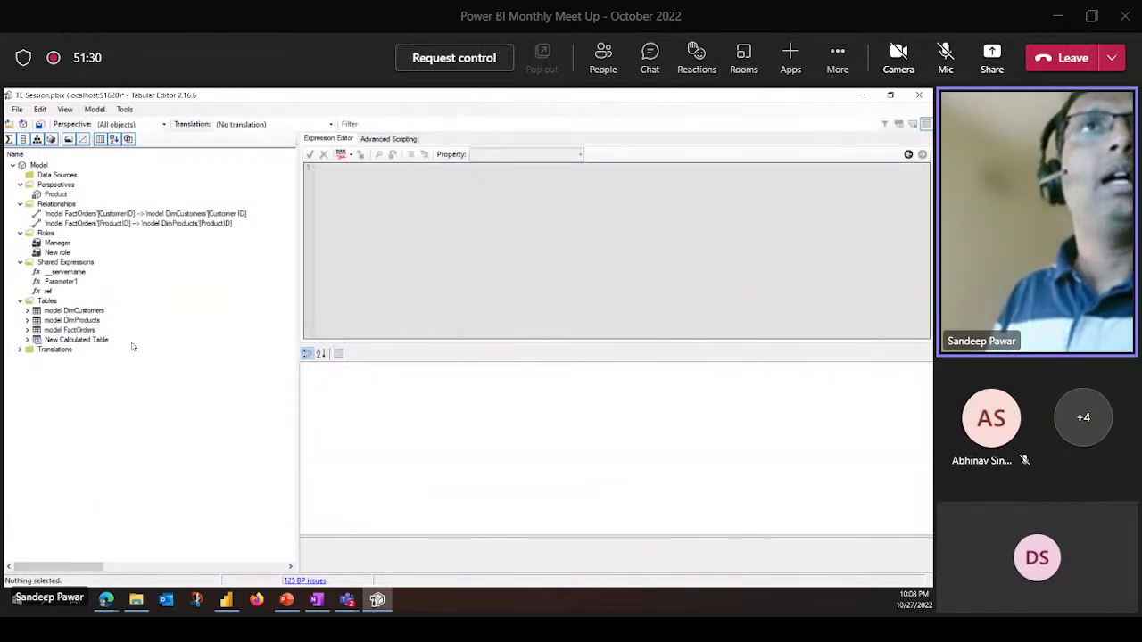
Filter the model tree by the Product perspective to check which tables it contains
click(54, 194)
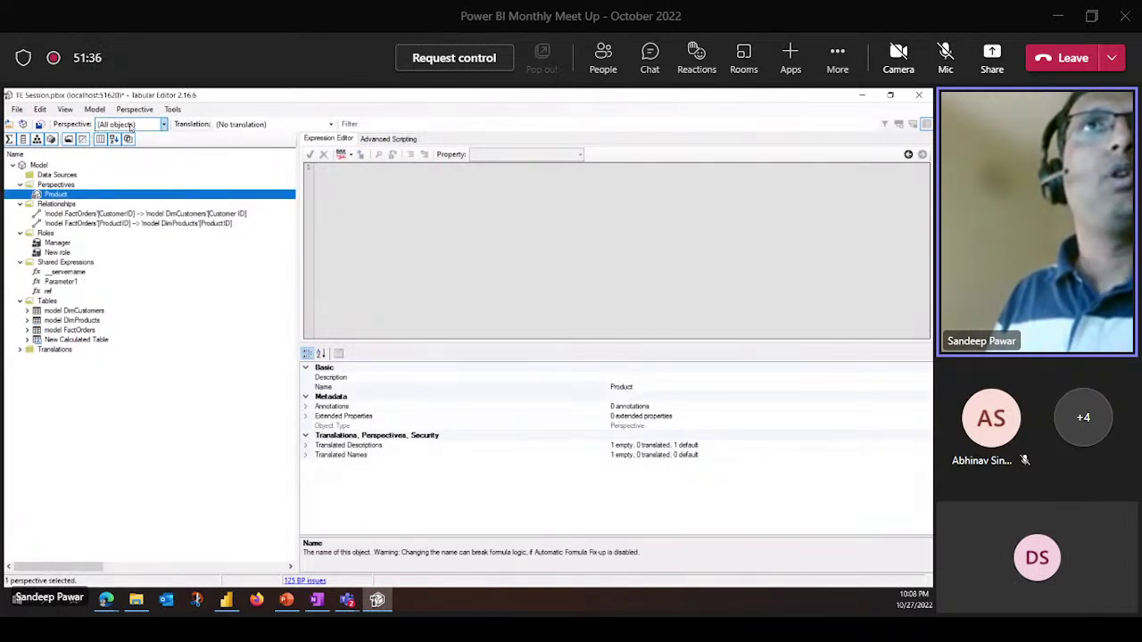
key(super+plus)
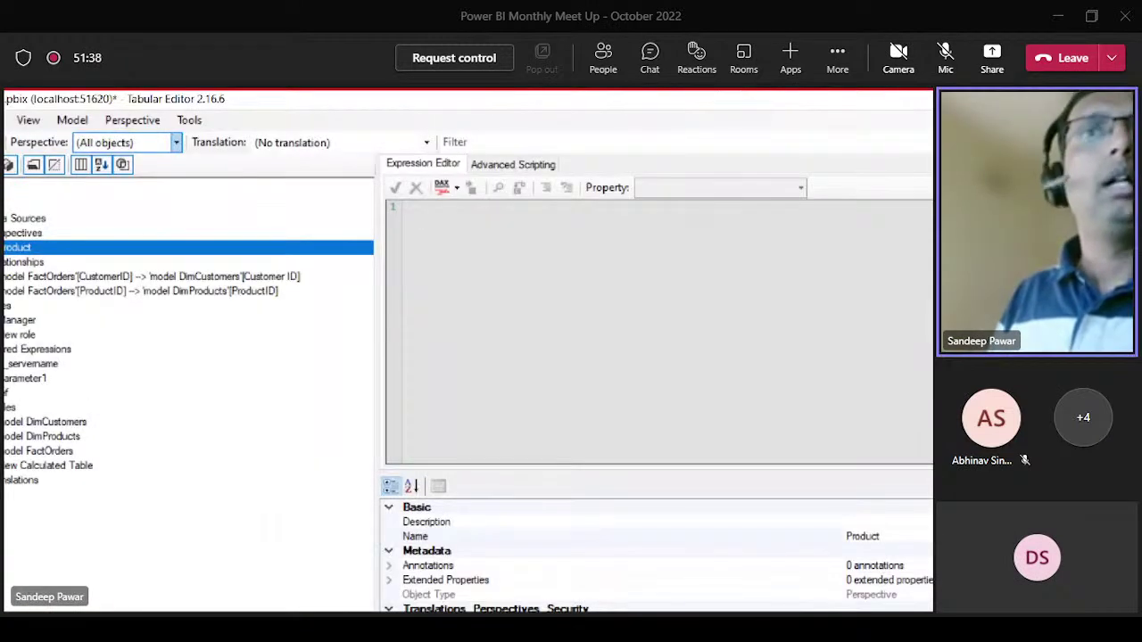
mouse_move(7, 125)
mouse_down()
mouse_move(255, 169)
mouse_move(198, 166)
mouse_up()
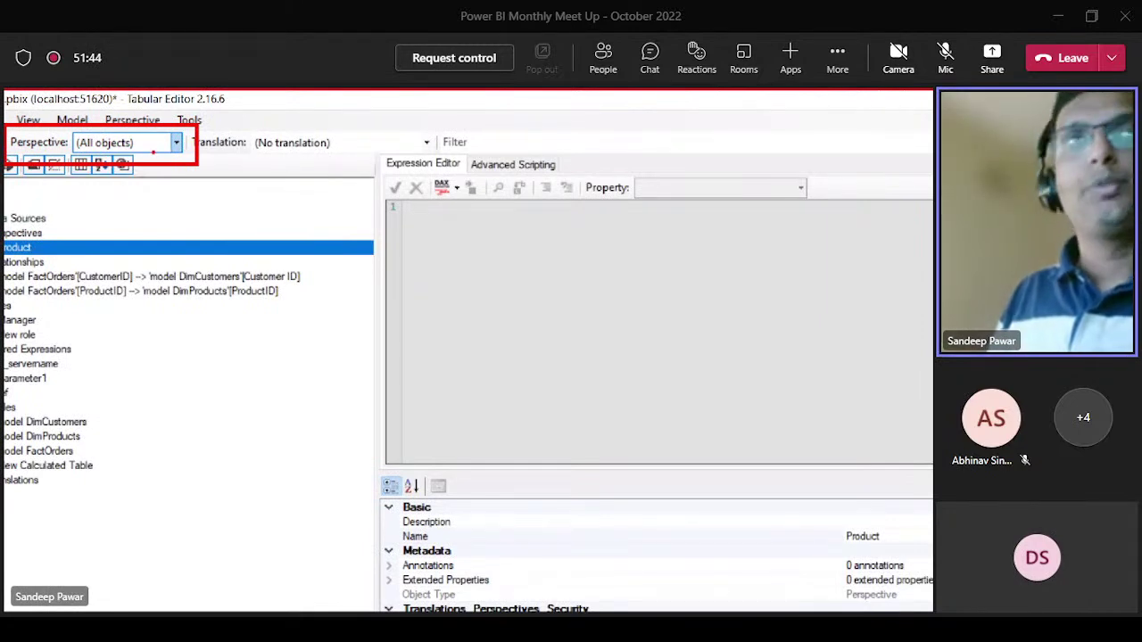
key(Escape)
click(165, 125)
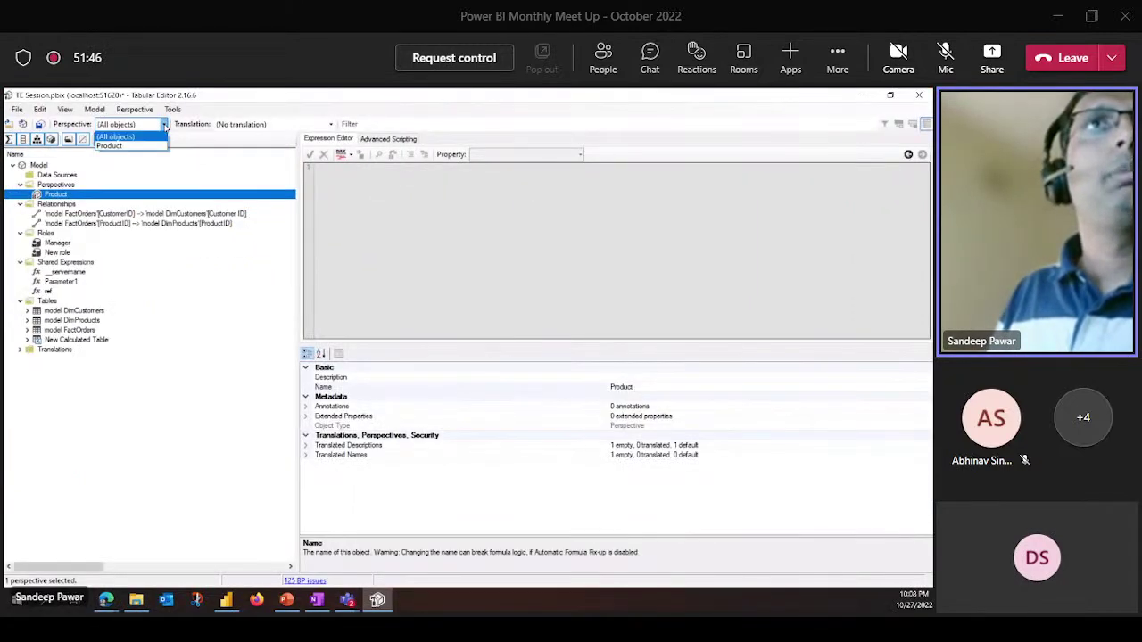
click(152, 146)
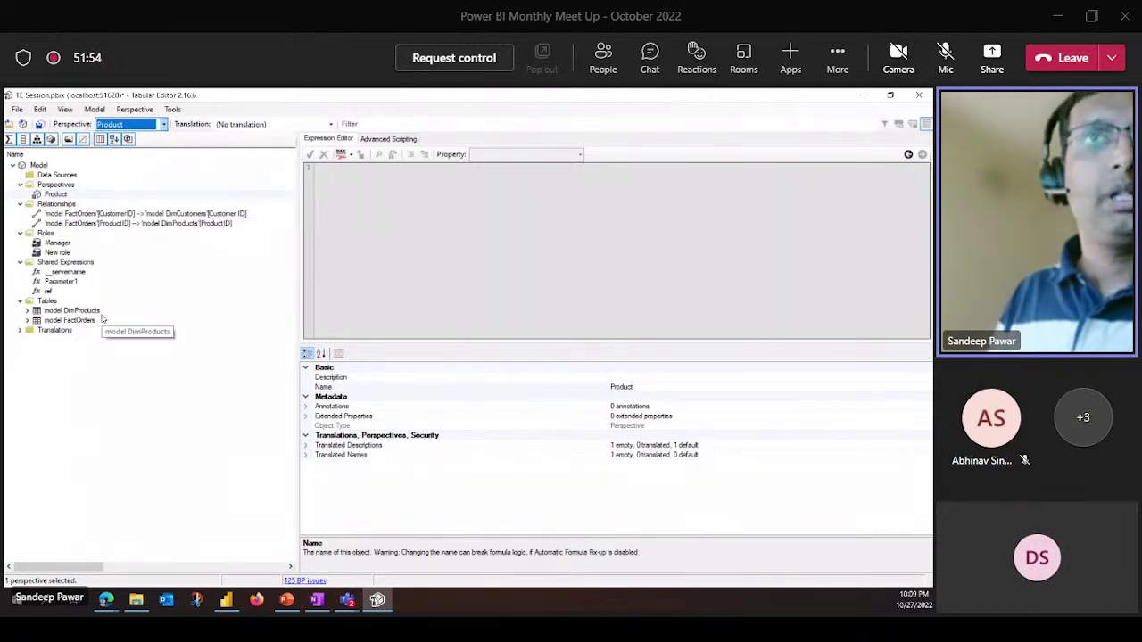
click(107, 375)
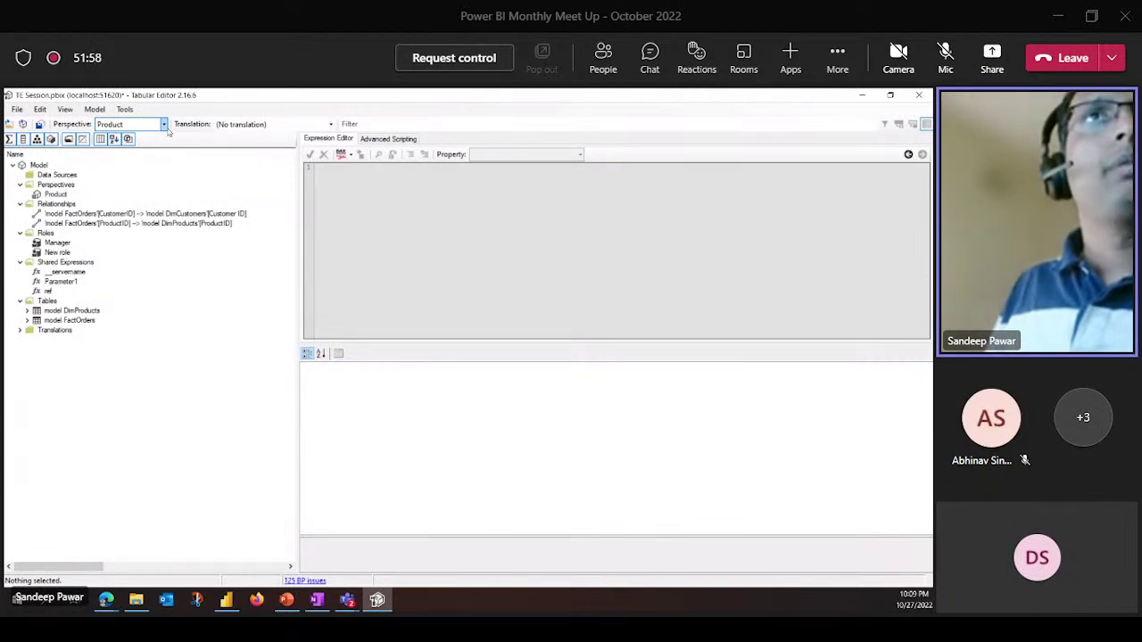
Set the perspective view back to all objects and expand model DimCustomers and model FactOrders to inspect their columns
click(164, 124)
click(134, 135)
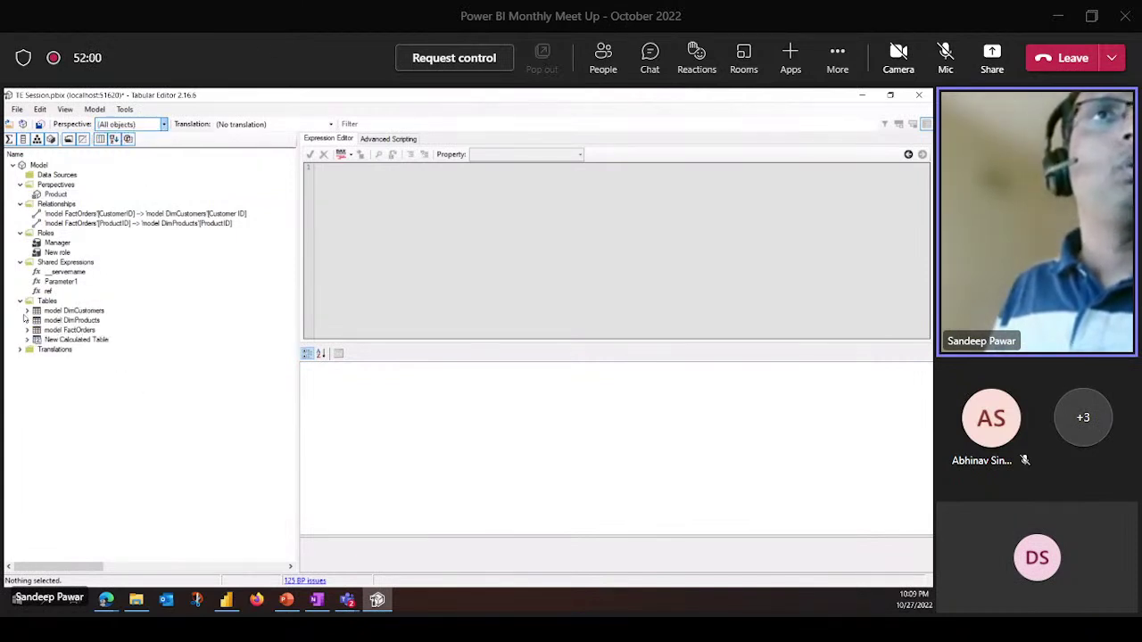
click(27, 311)
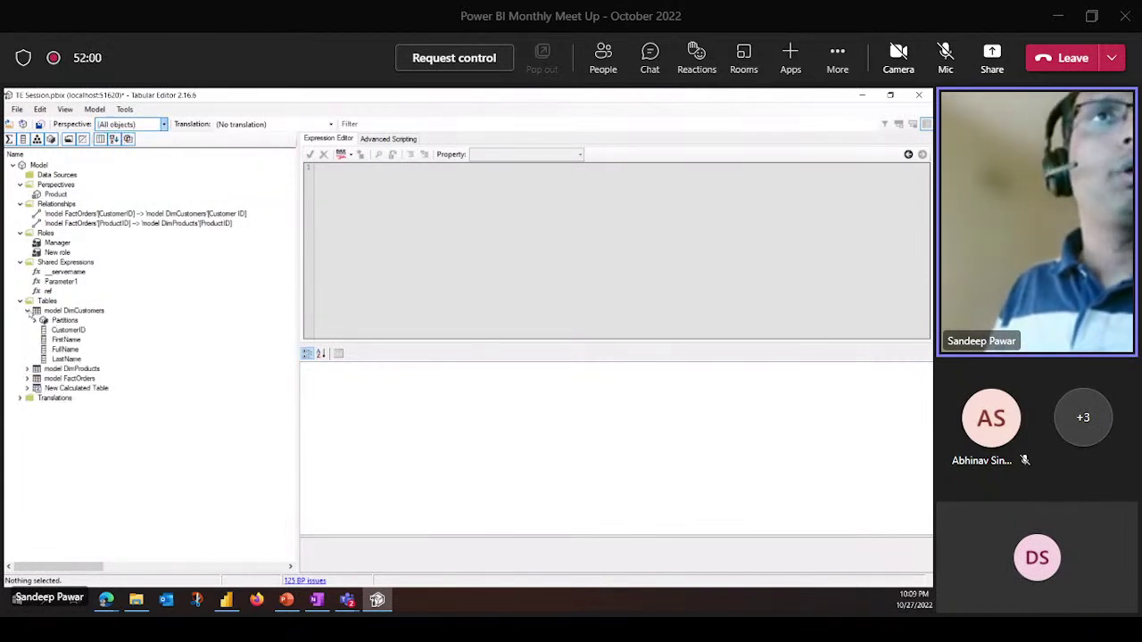
click(75, 331)
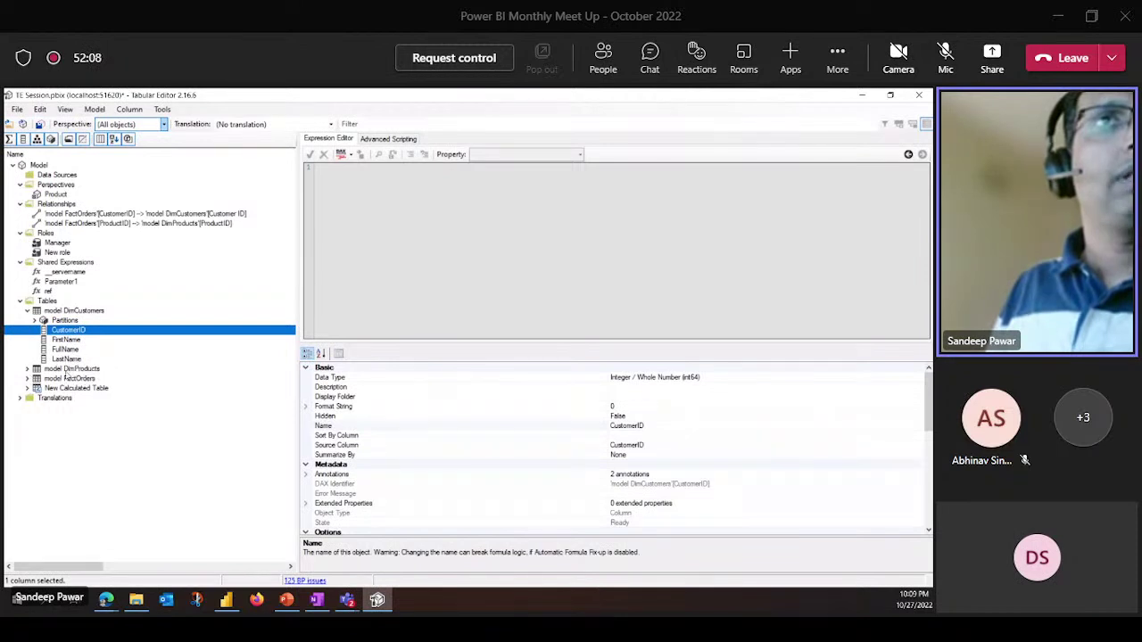
click(28, 379)
click(98, 456)
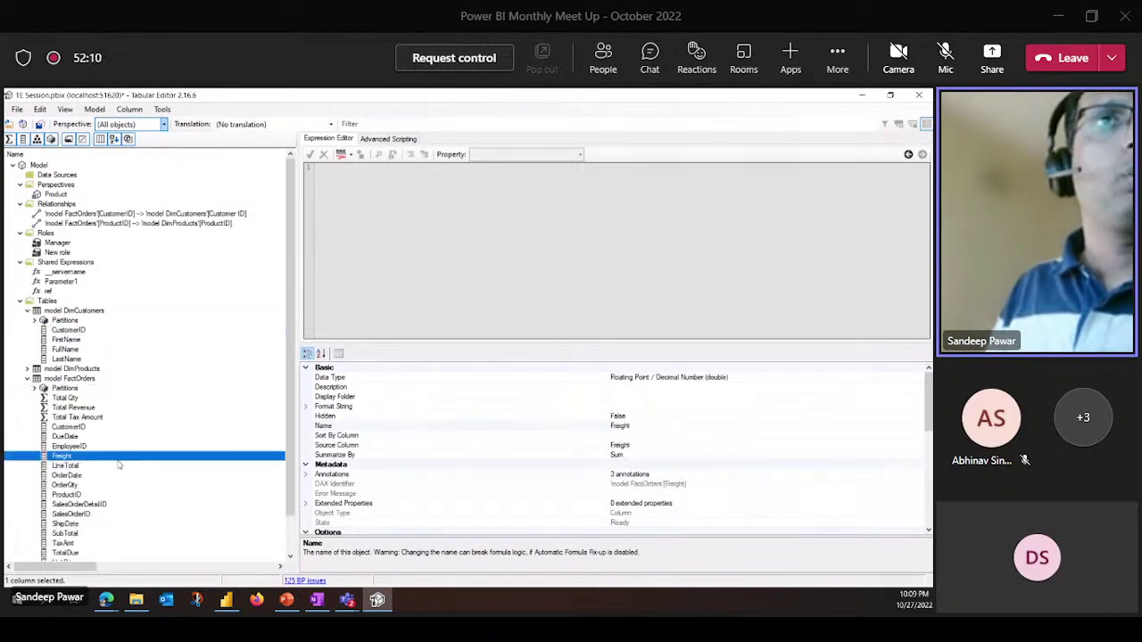
scroll(102, 465, down, 1)
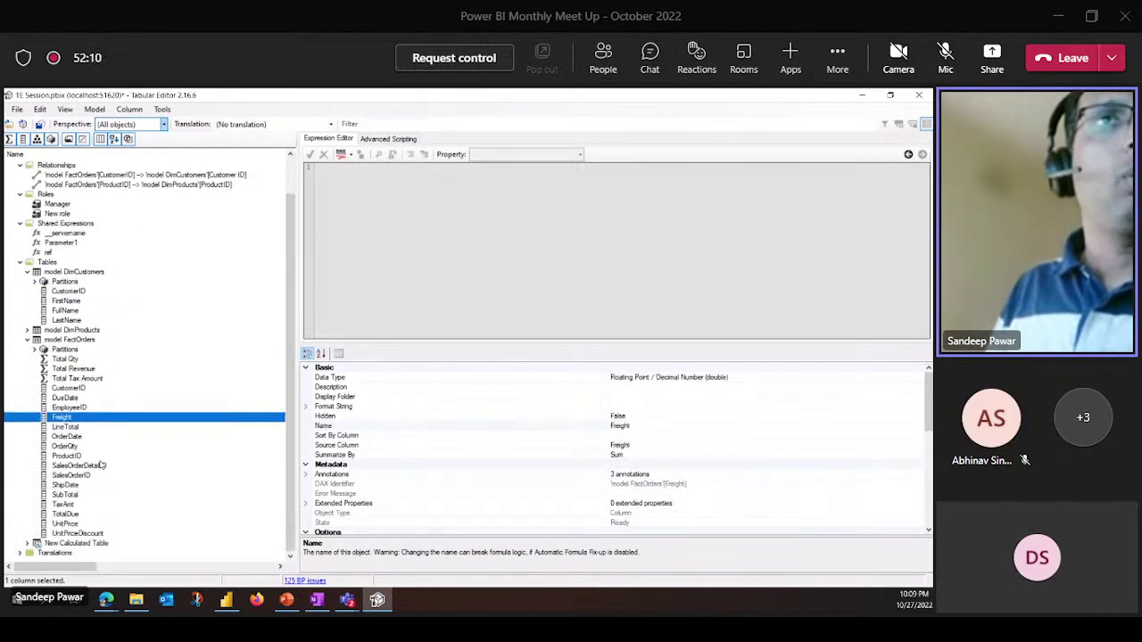
click(78, 534)
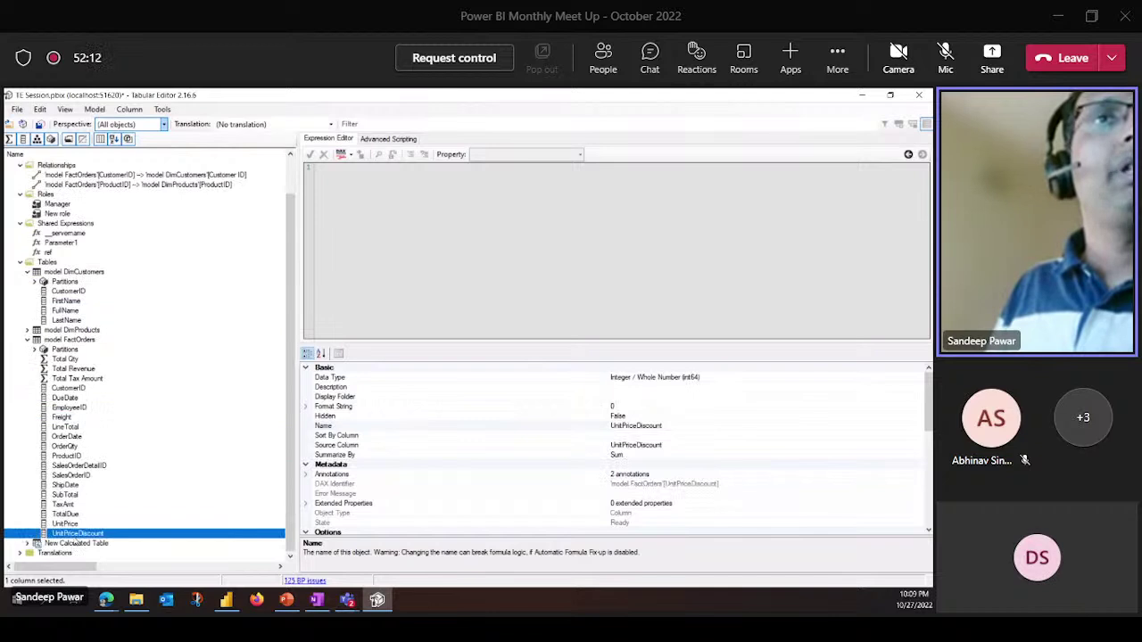
Hide the CustomerID, EmployeeID, ProductID, SalesOrderDetailID and SalesOrderID columns of model FactOrders in the Product perspective
click(78, 390)
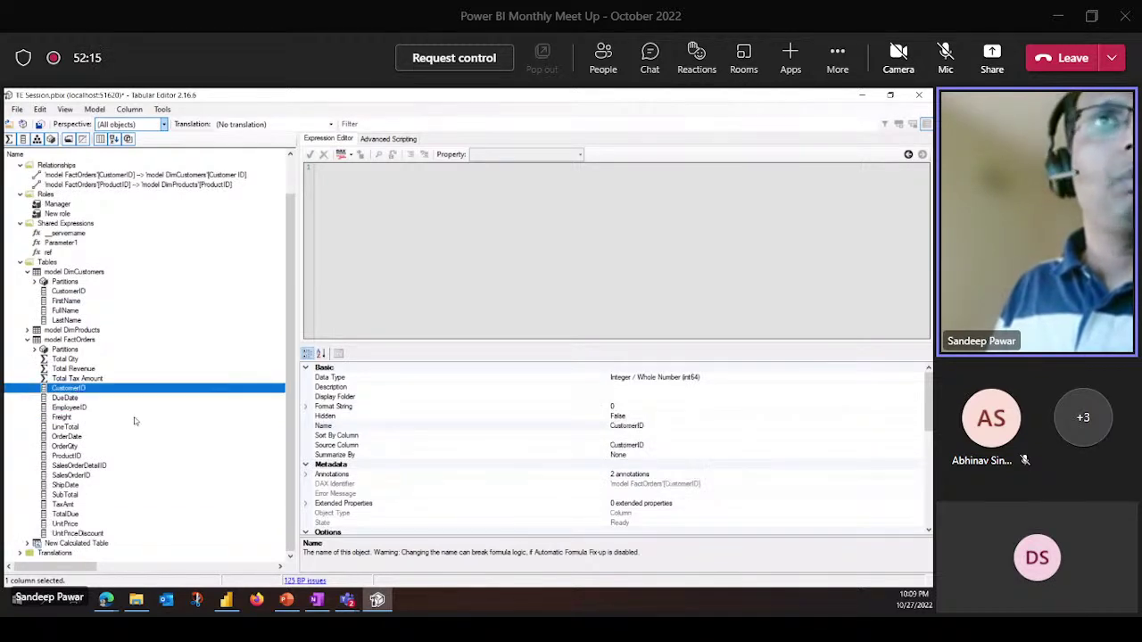
ctrl+click(86, 408)
ctrl+click(105, 466)
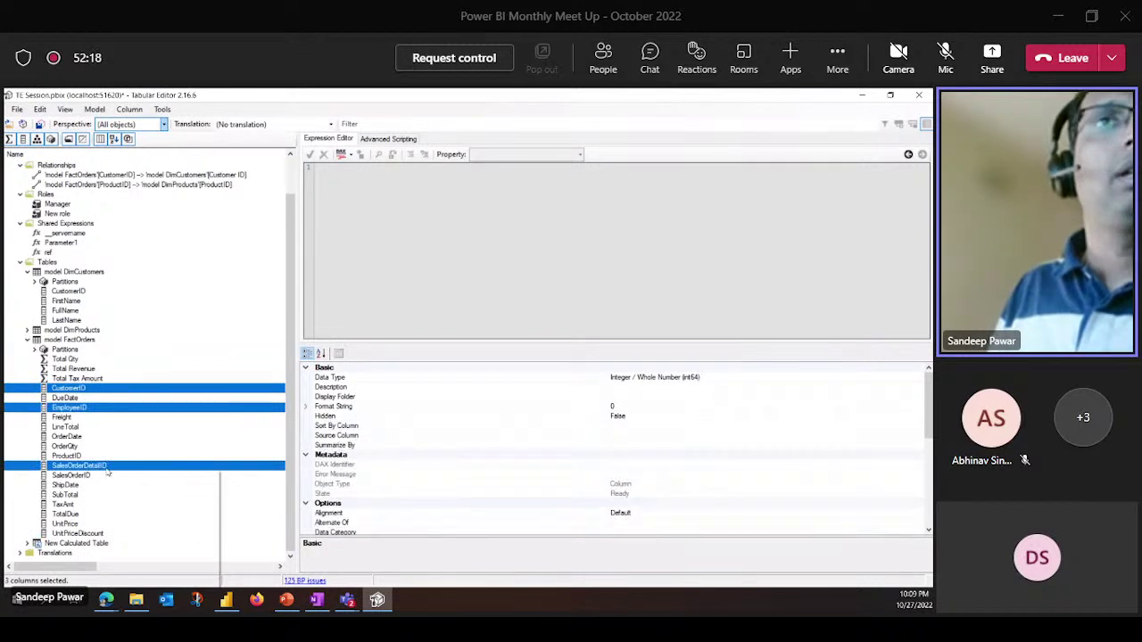
right_click(106, 469)
mouse_move(179, 518)
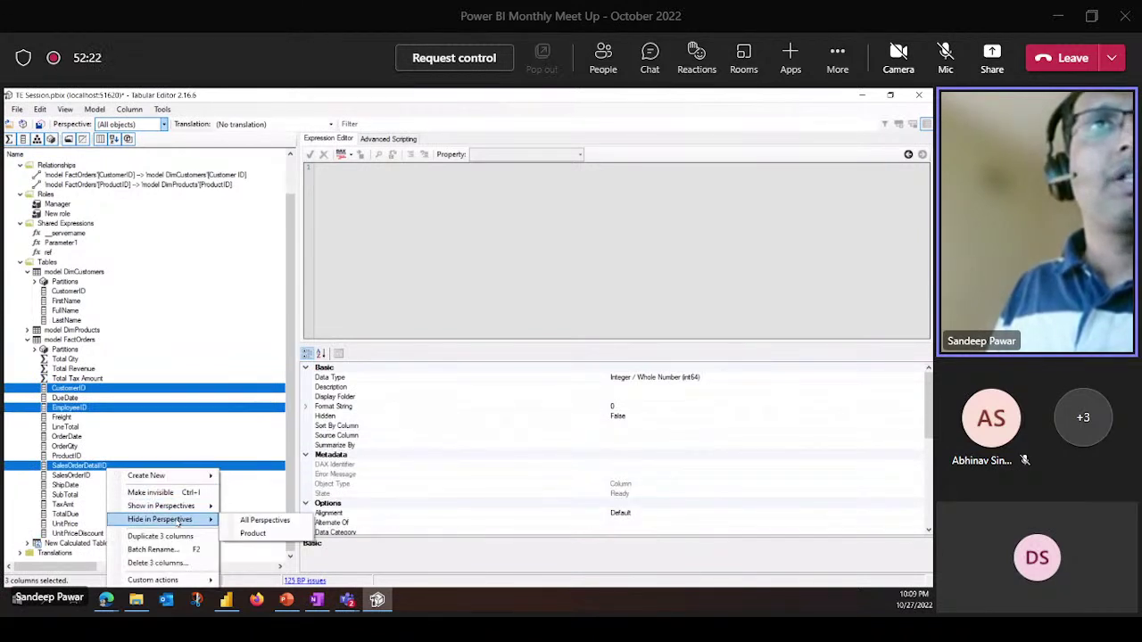
ctrl+click(68, 457)
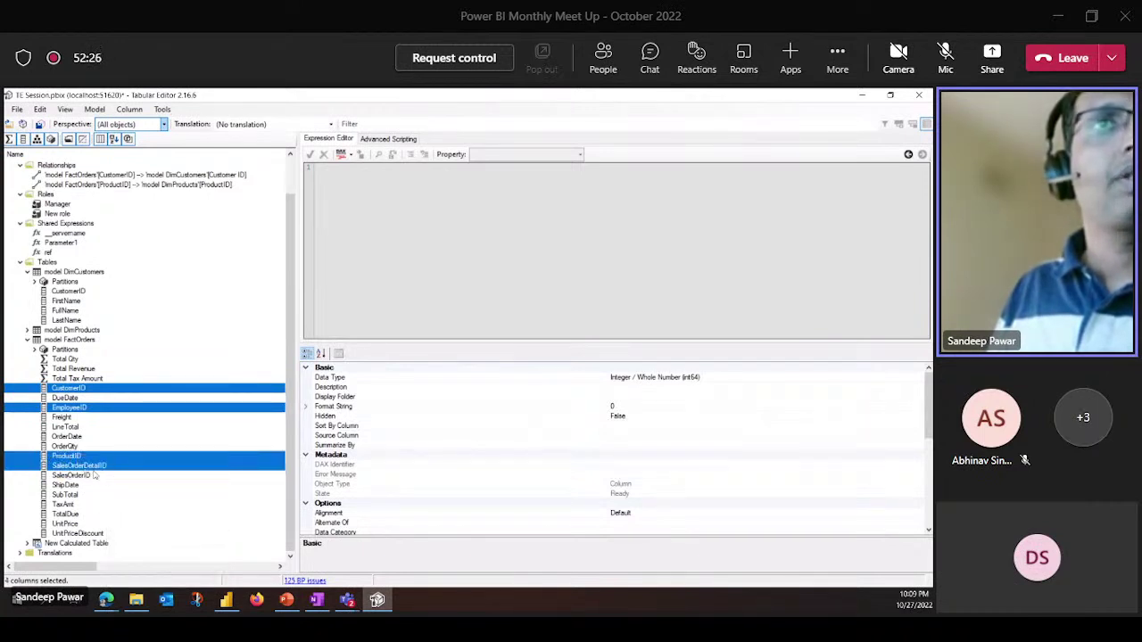
ctrl+click(89, 476)
right_click(90, 468)
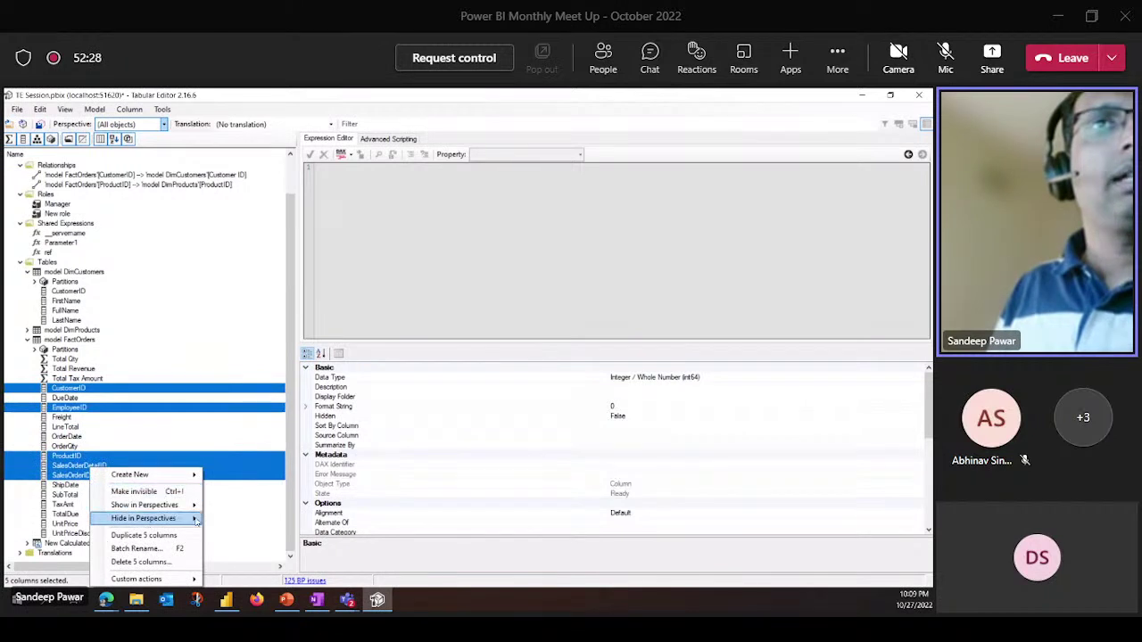
mouse_move(189, 518)
click(263, 534)
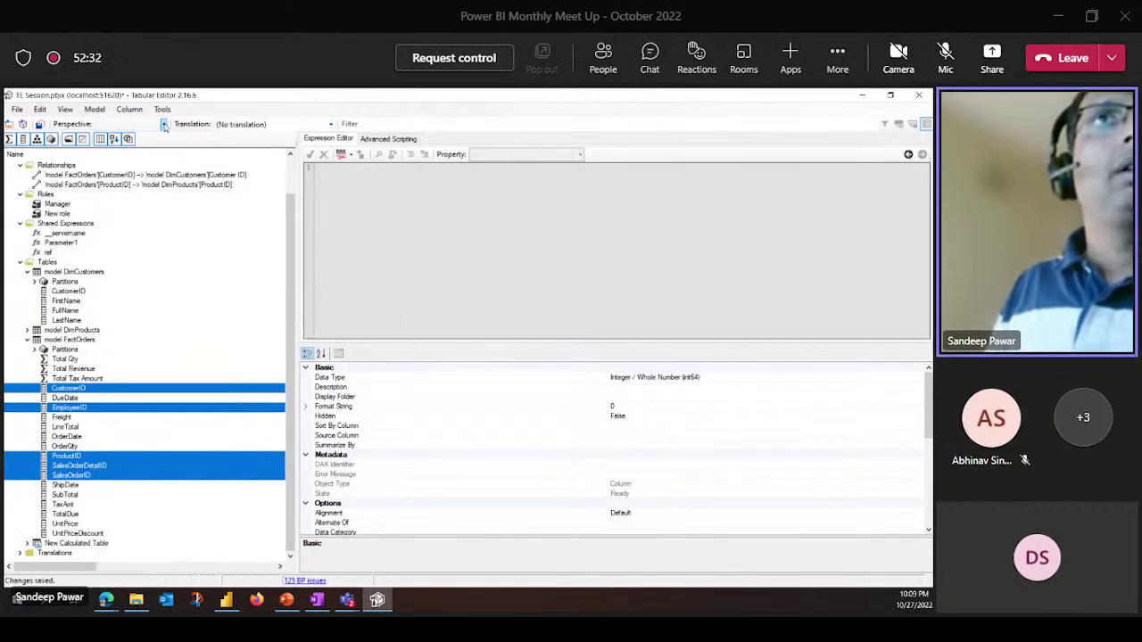
Filter the model tree by the Product perspective to check the model FactOrders columns, and return the view to all objects
click(134, 124)
click(132, 146)
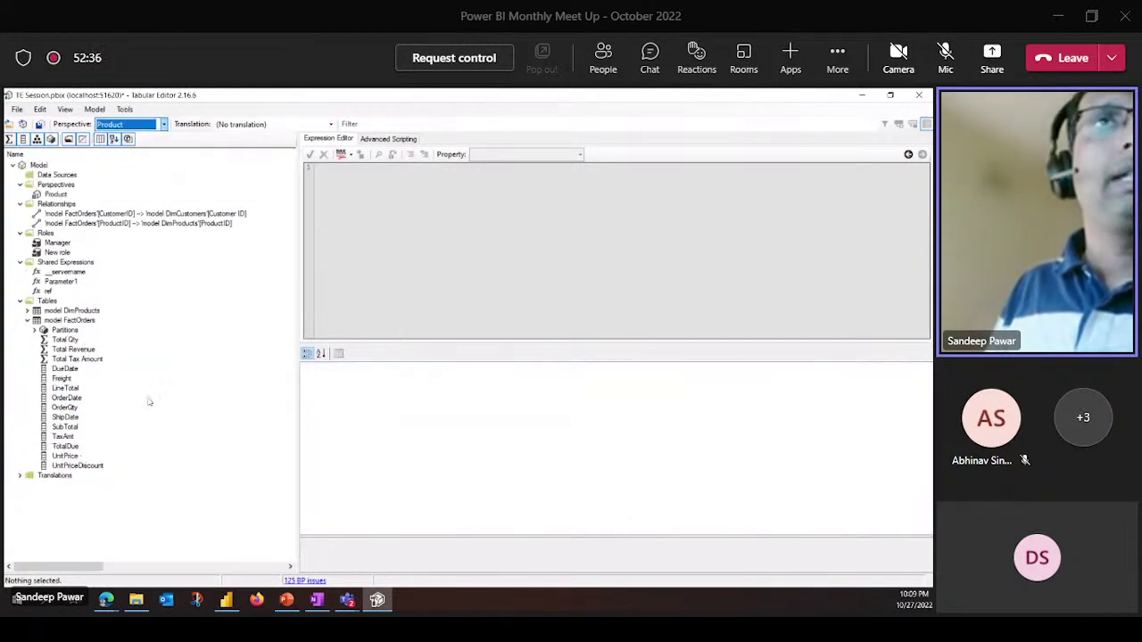
click(111, 528)
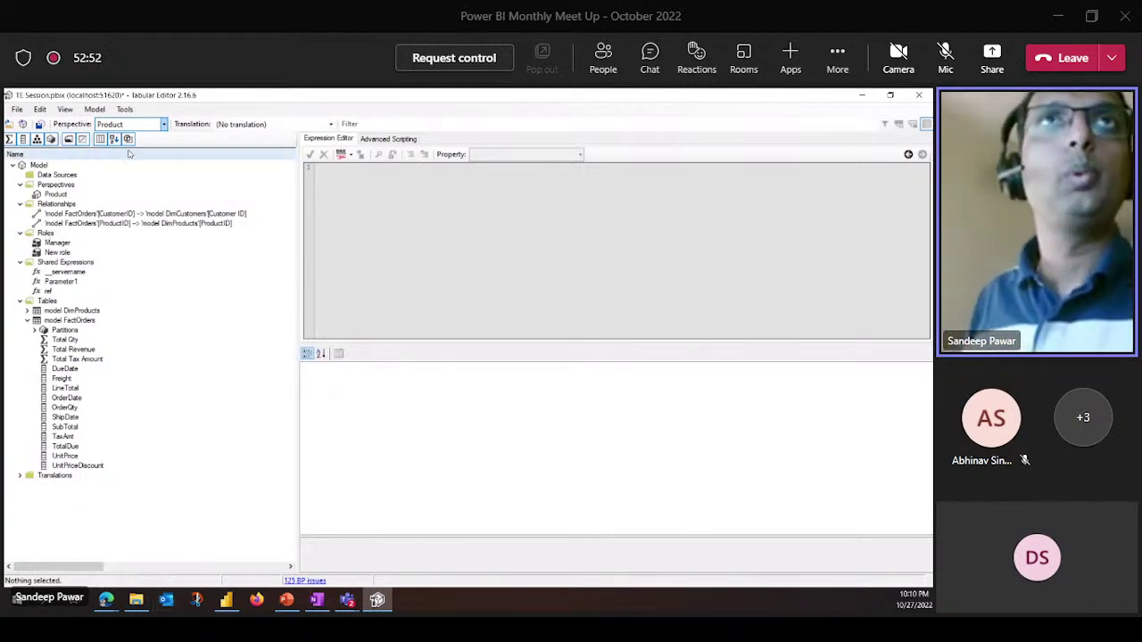
click(164, 125)
click(124, 134)
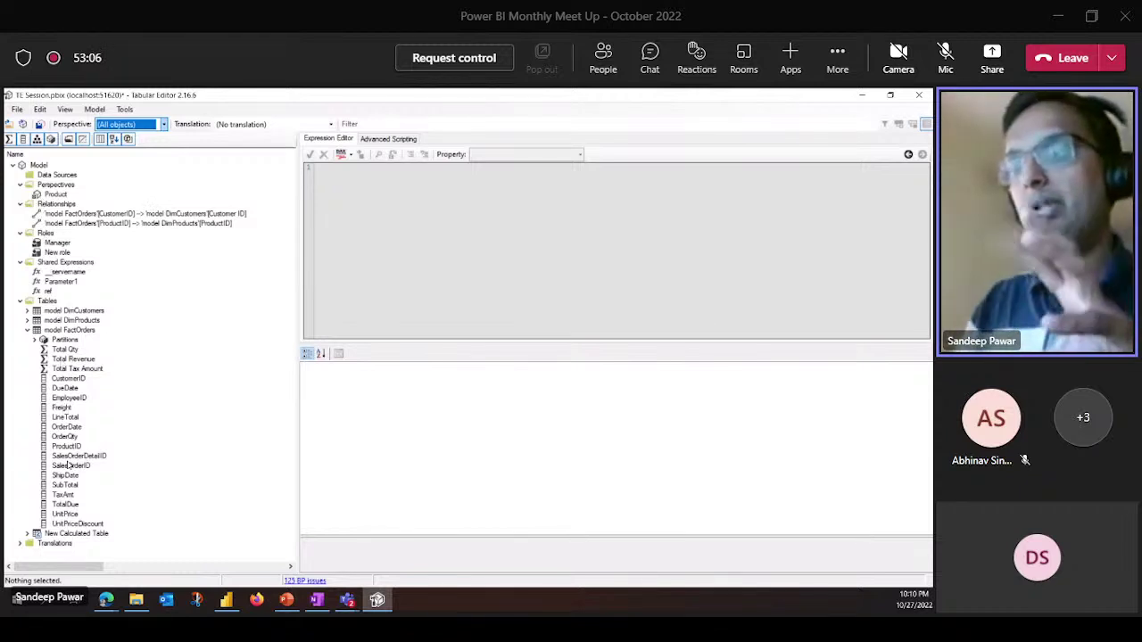
Select the Product perspective in the model tree to inspect its properties
mouse_move(135, 600)
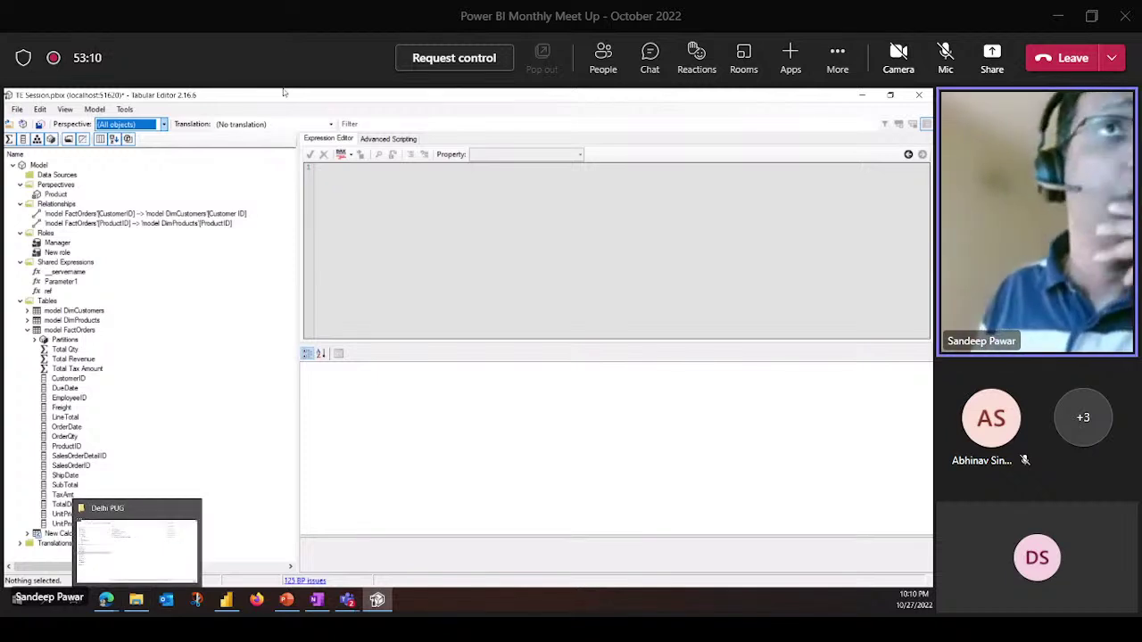
click(57, 194)
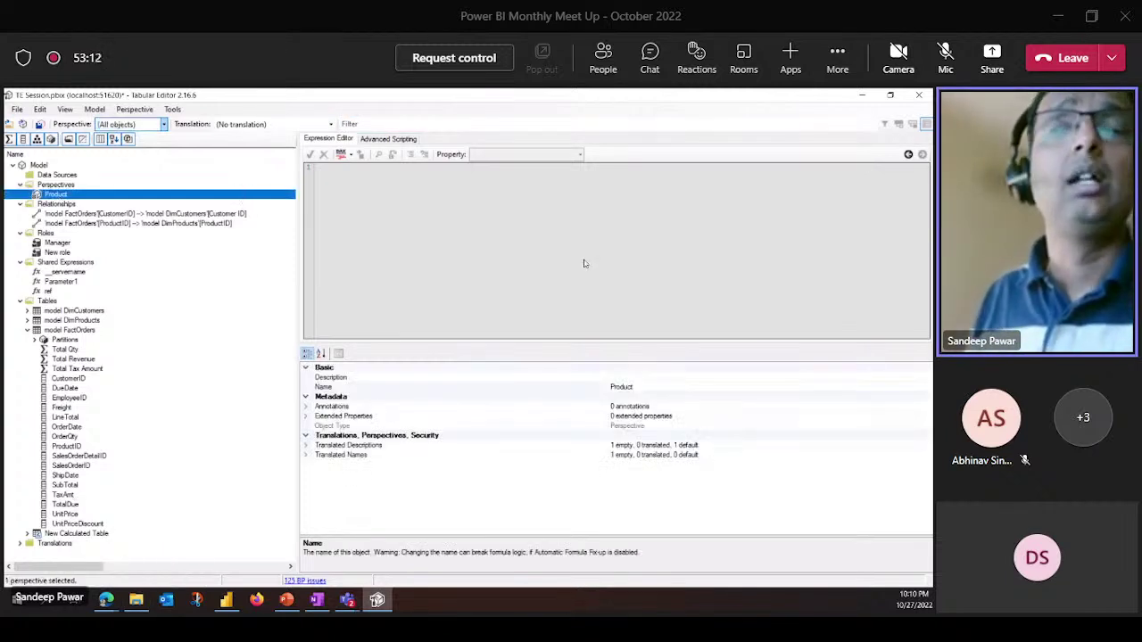
click(50, 206)
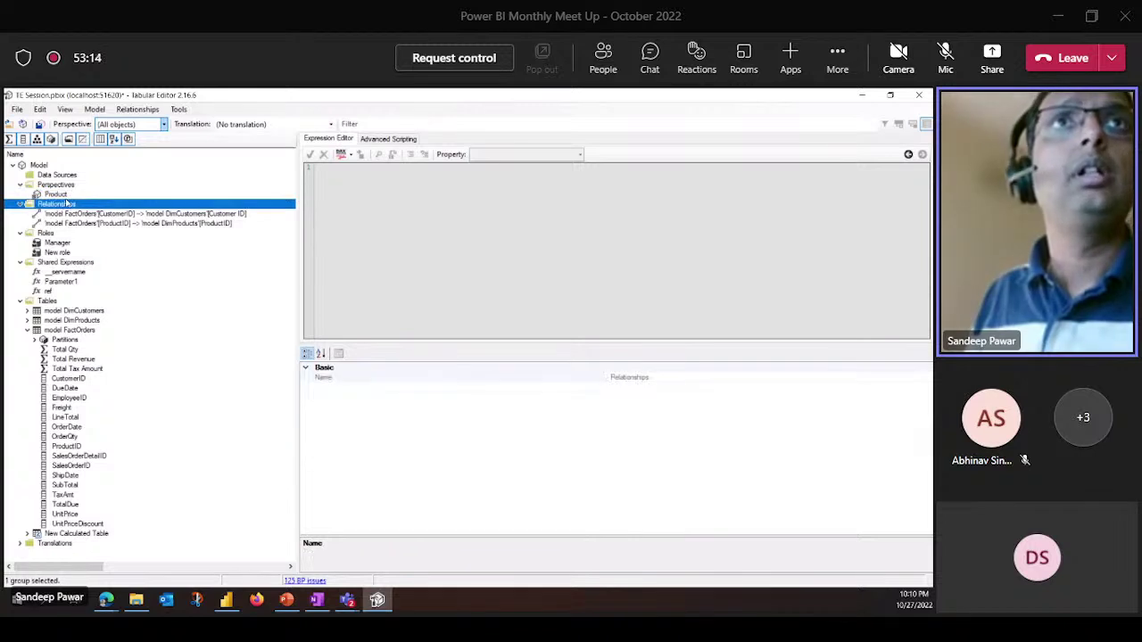
click(63, 197)
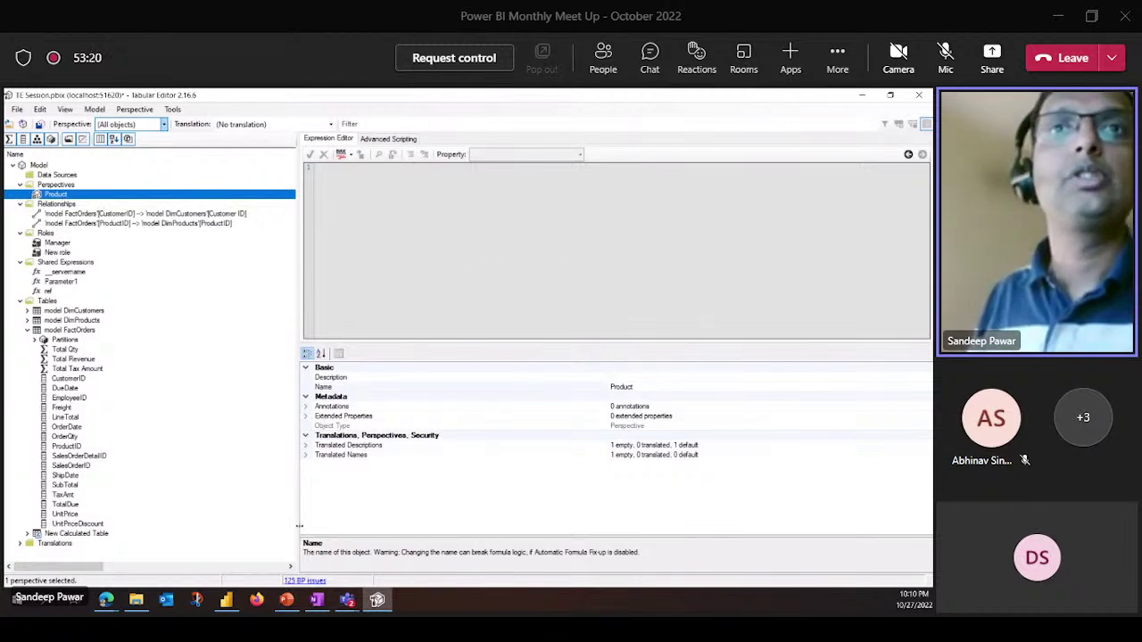
Switch to Power BI Desktop to look at the model's tables in report view, and return to Tabular Editor
click(225, 601)
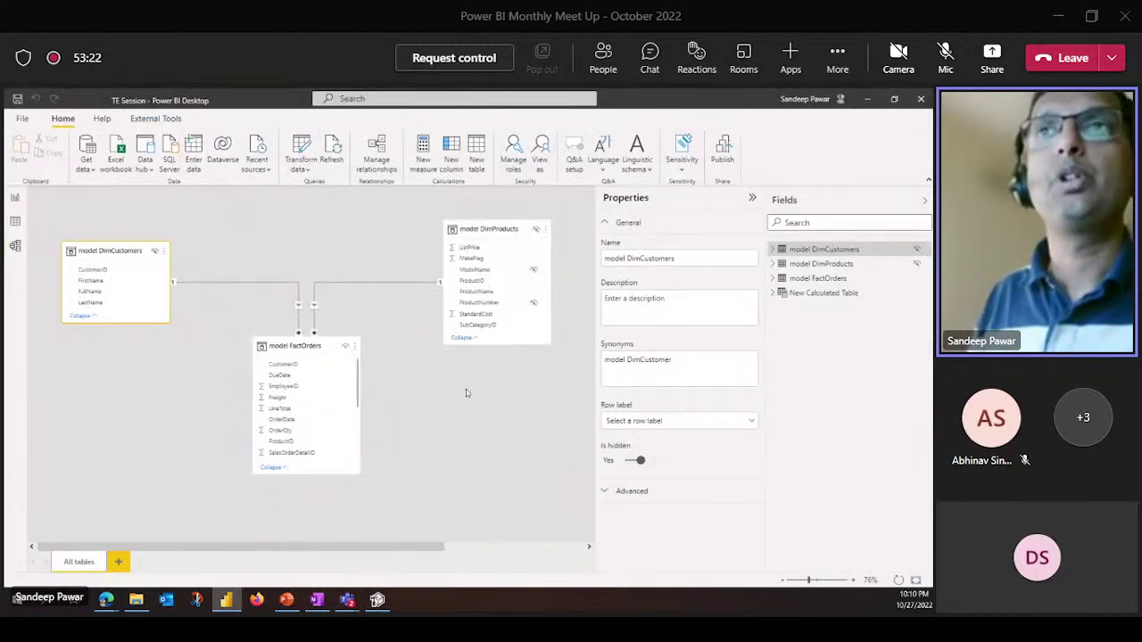
click(477, 388)
click(15, 197)
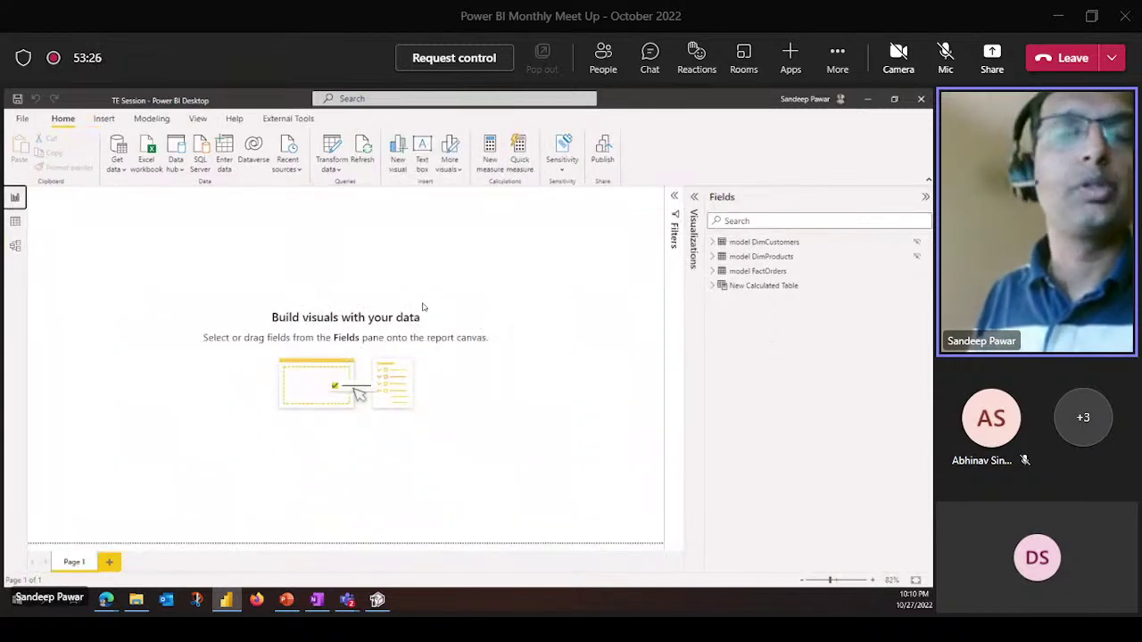
click(867, 98)
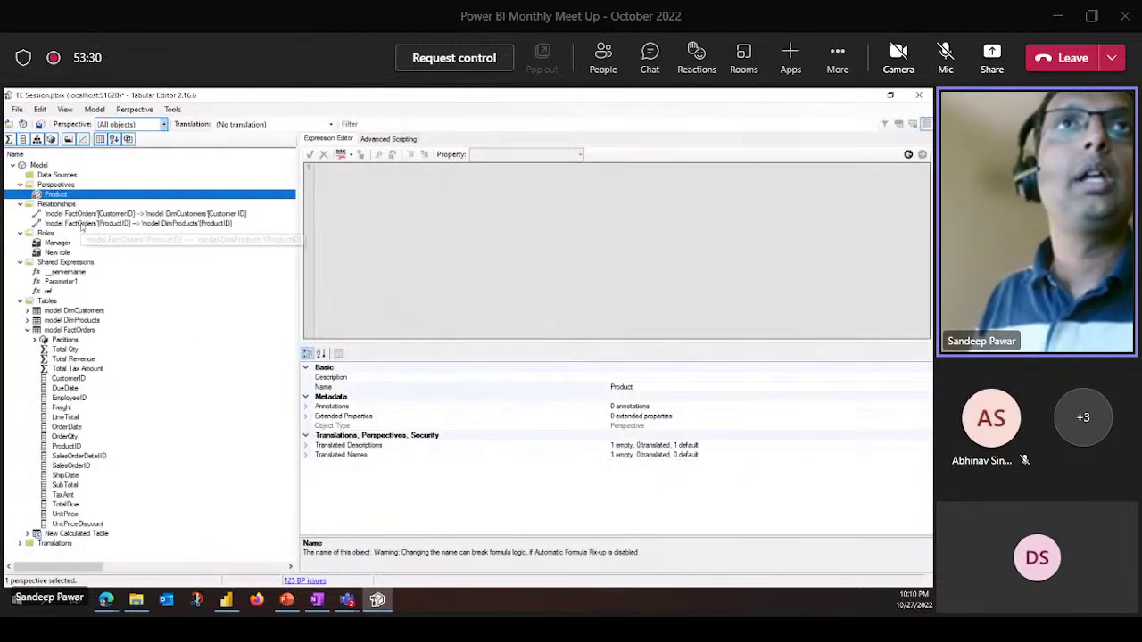
Delete the Product perspective from the model and save the change
click(83, 216)
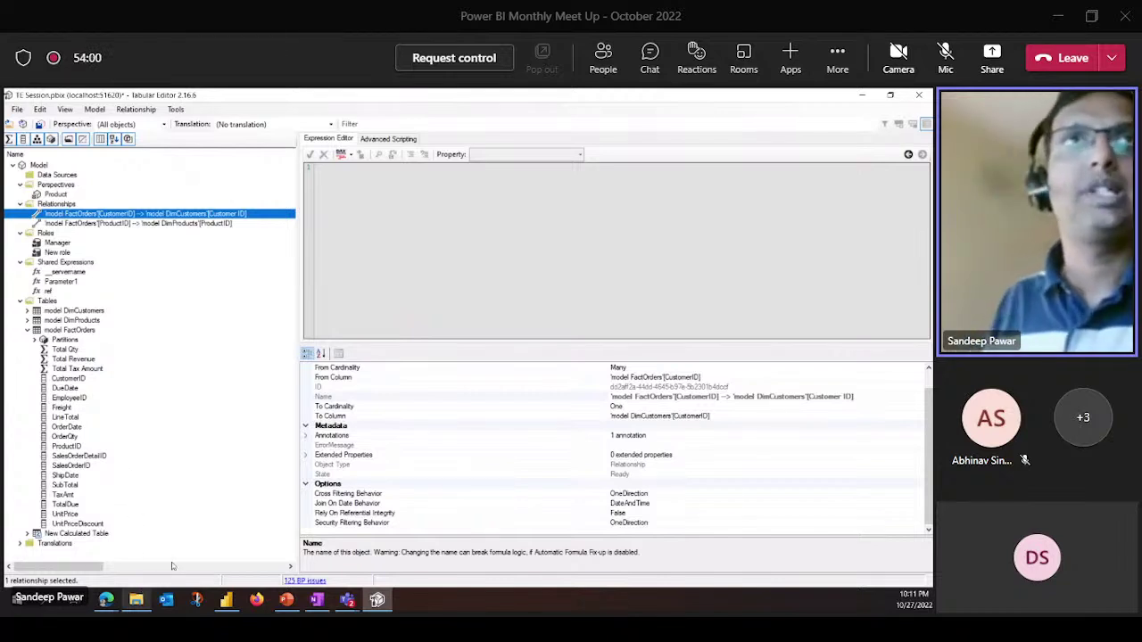
right_click(59, 195)
click(103, 230)
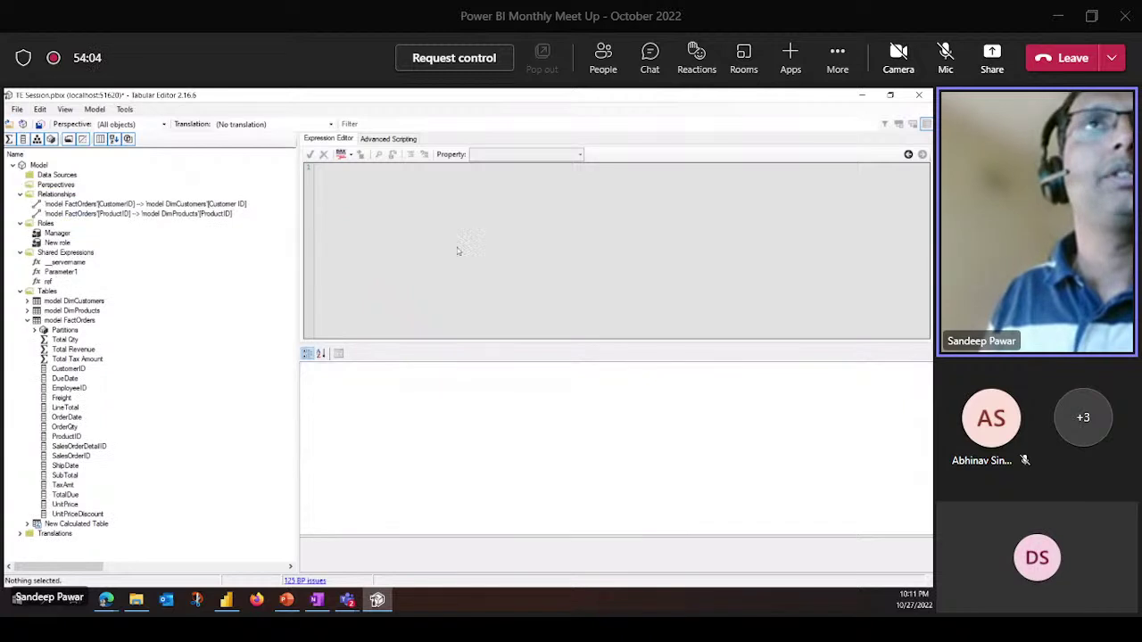
click(39, 125)
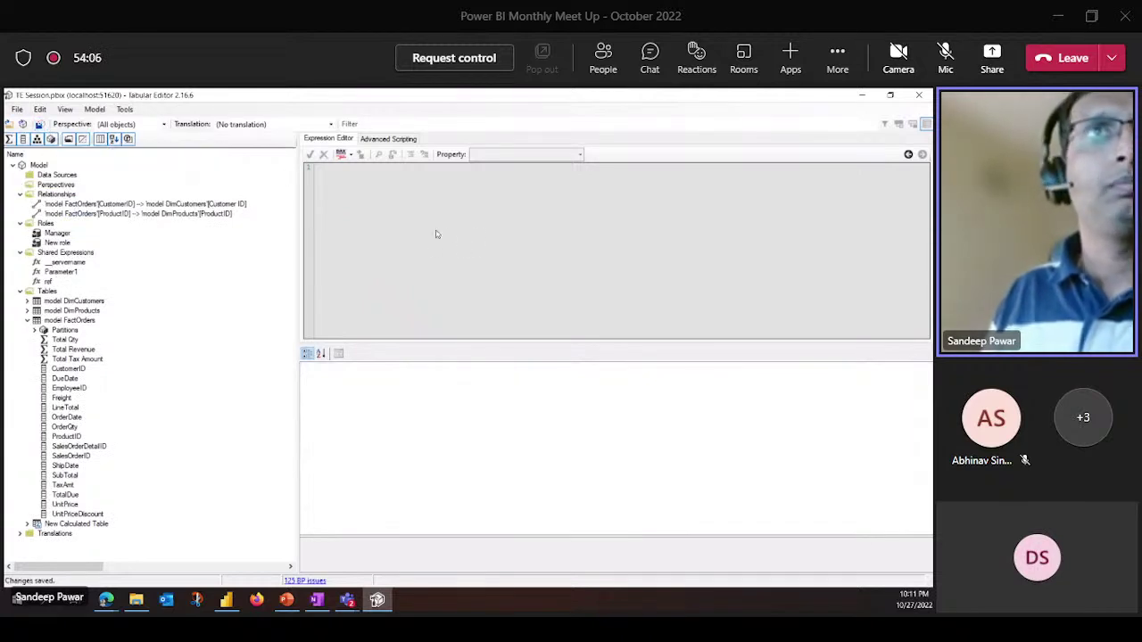
right_click(83, 304)
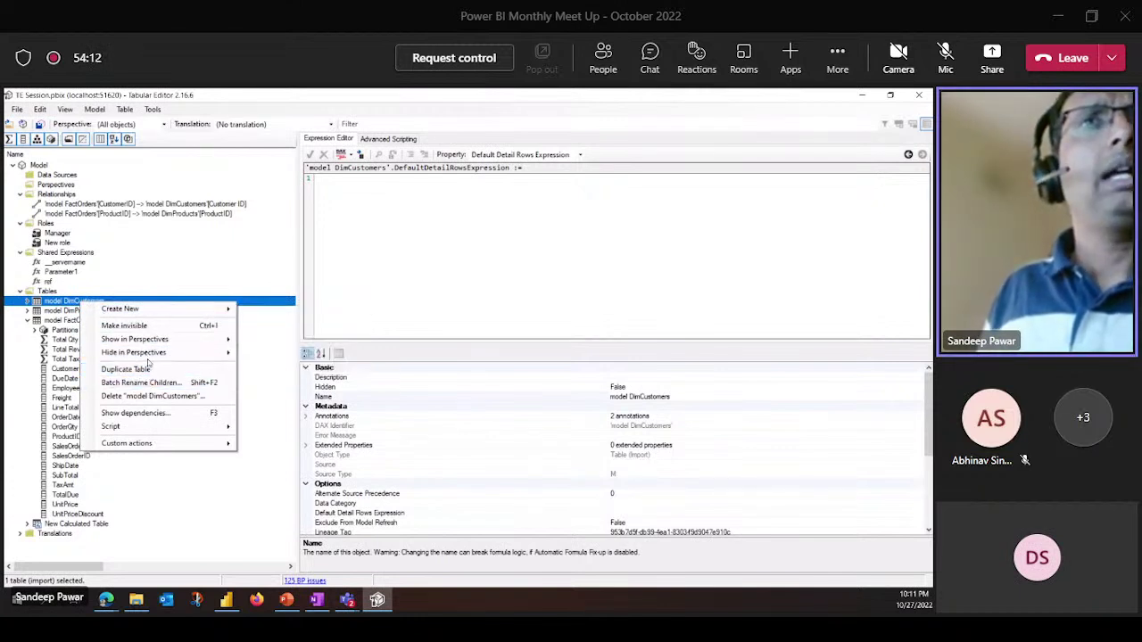
mouse_move(153, 352)
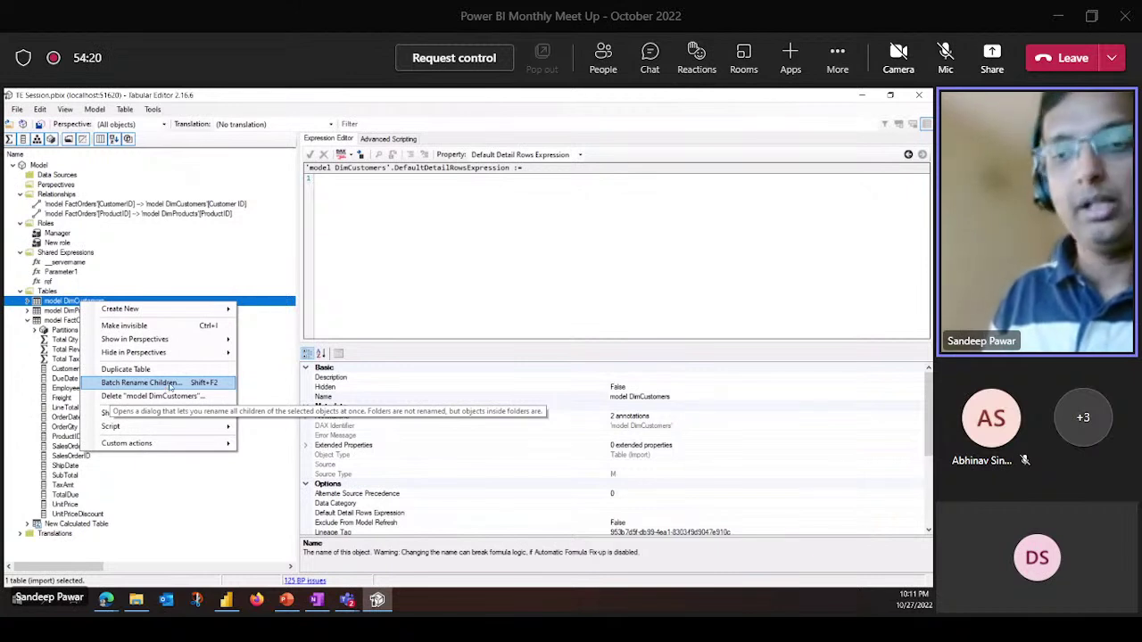
click(483, 256)
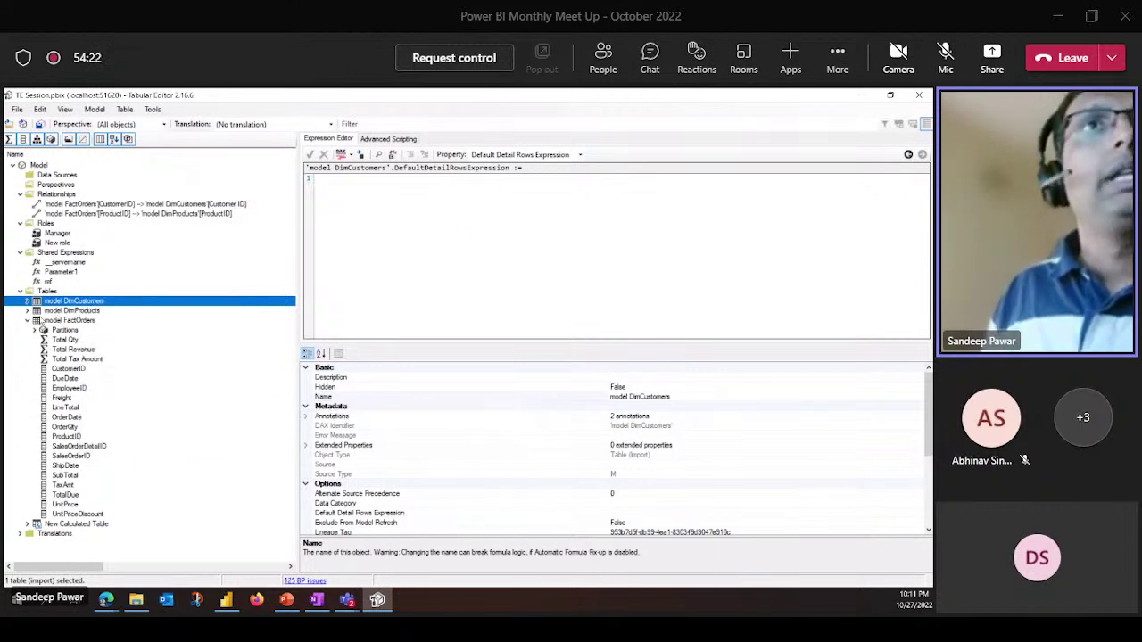
Collapse model FactOrders, check the table names in Power BI Desktop's field list, and return to Tabular Editor
click(29, 321)
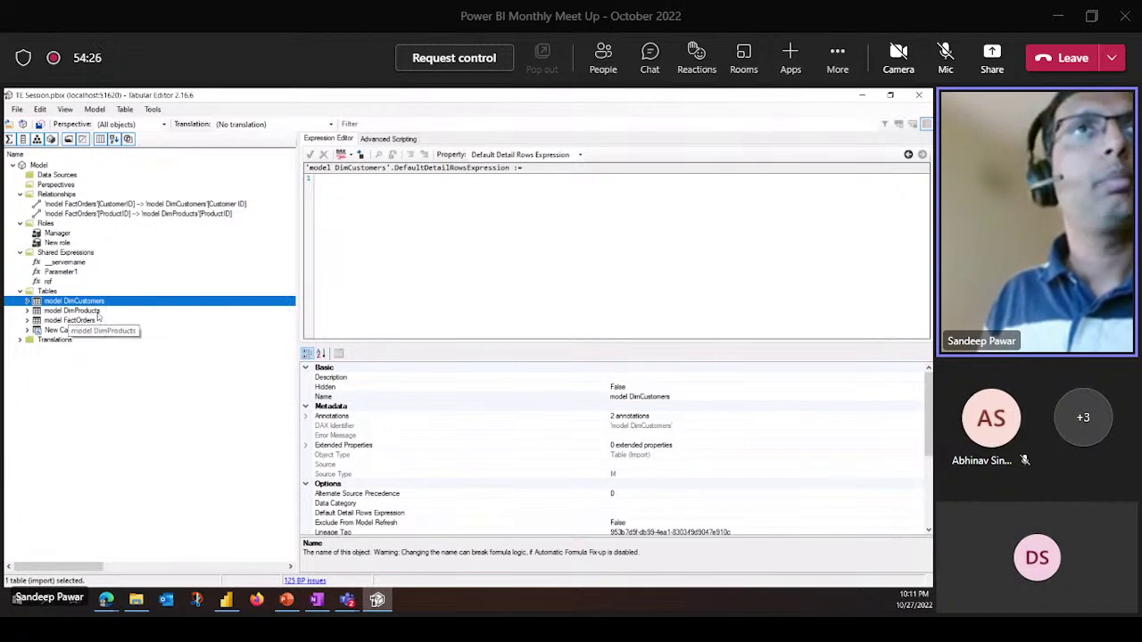
click(63, 357)
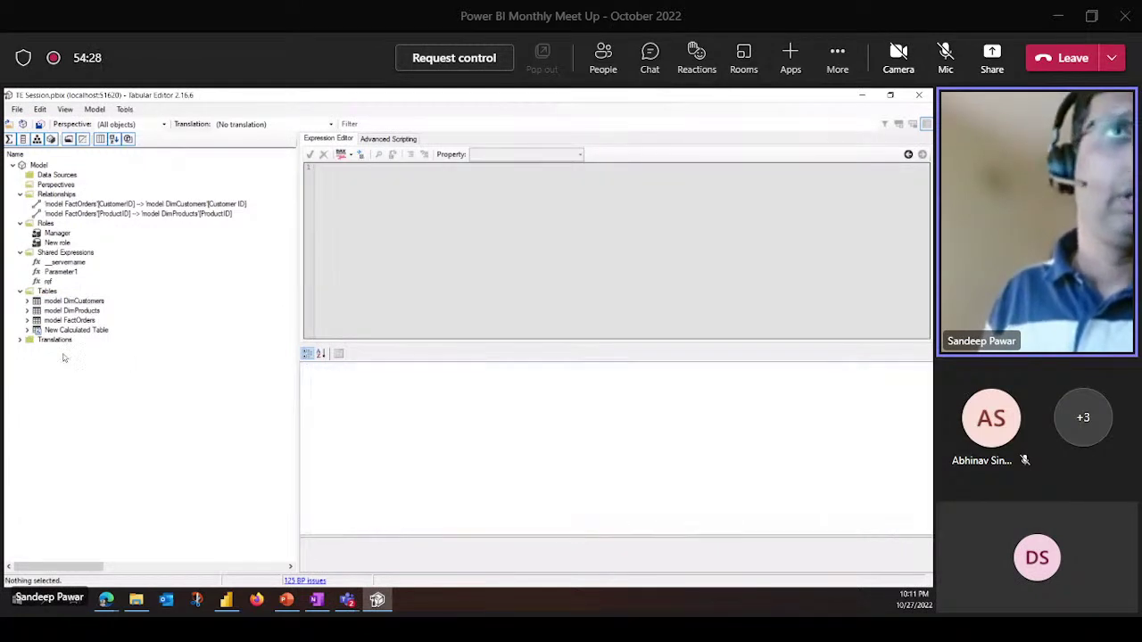
click(69, 303)
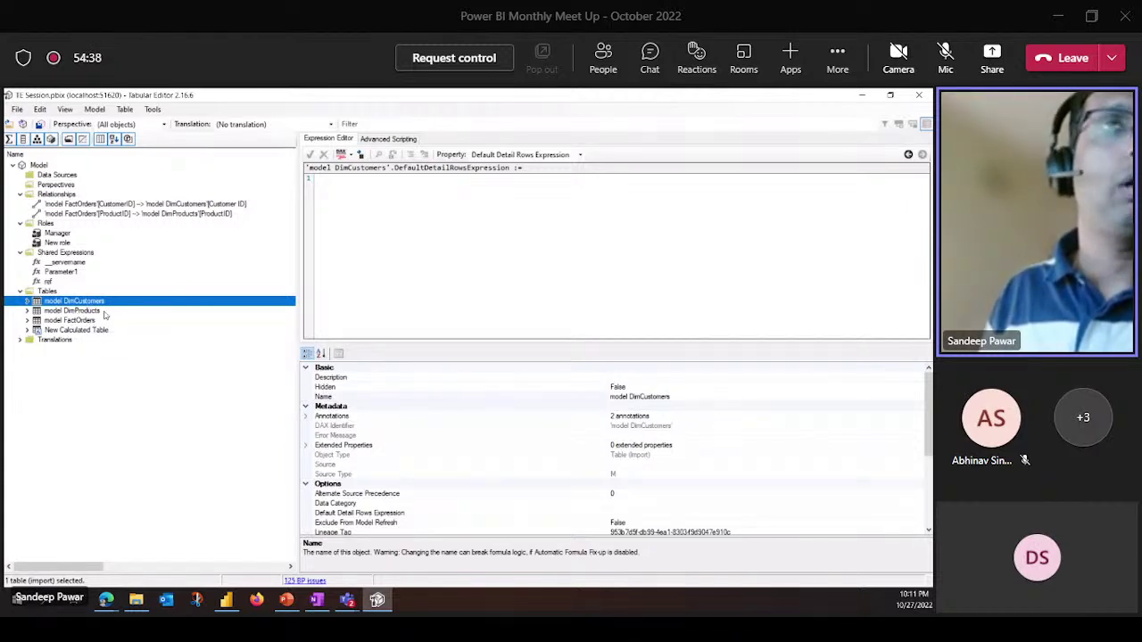
click(99, 388)
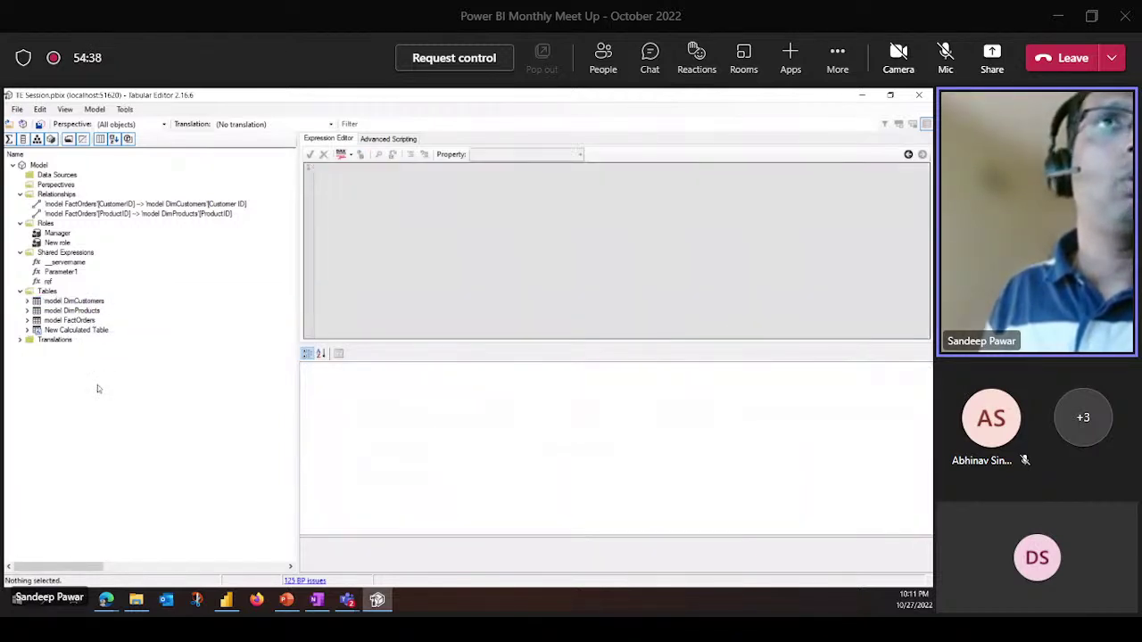
click(226, 599)
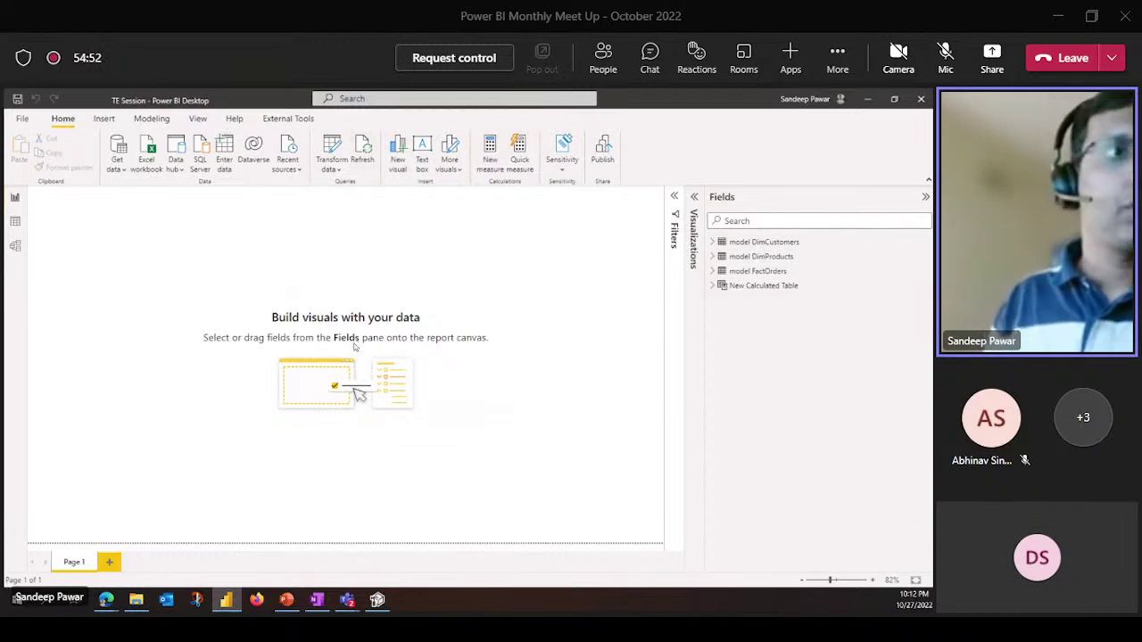
click(868, 100)
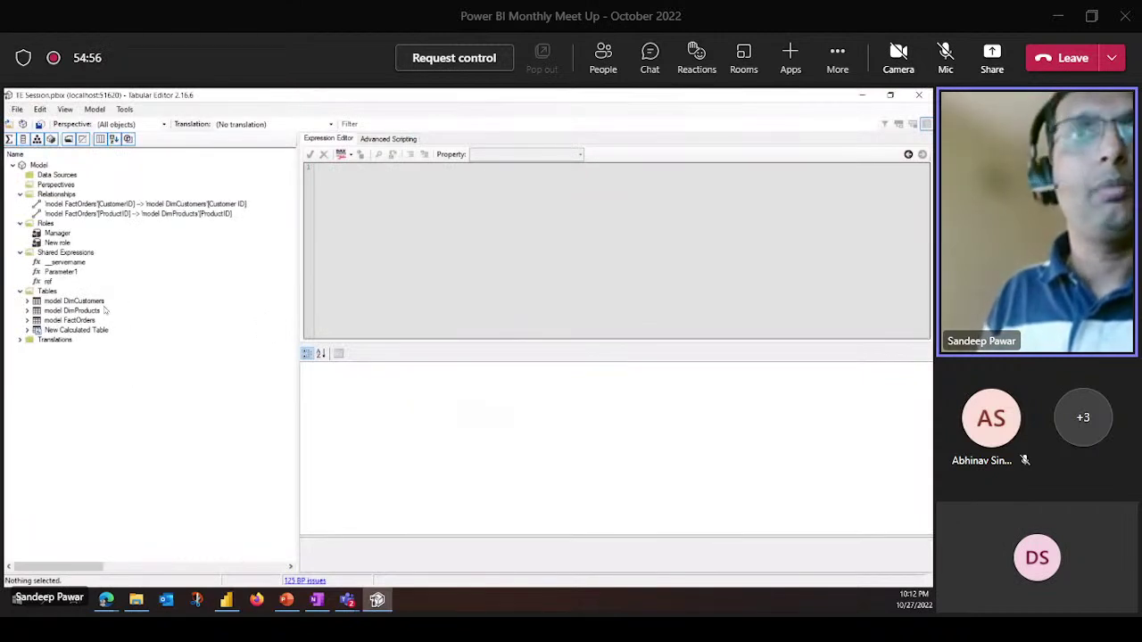
Batch rename model DimCustomers, model DimProducts and model FactOrders by replacing "model" with nothing, and expand the renamed DimCustomers table
click(68, 302)
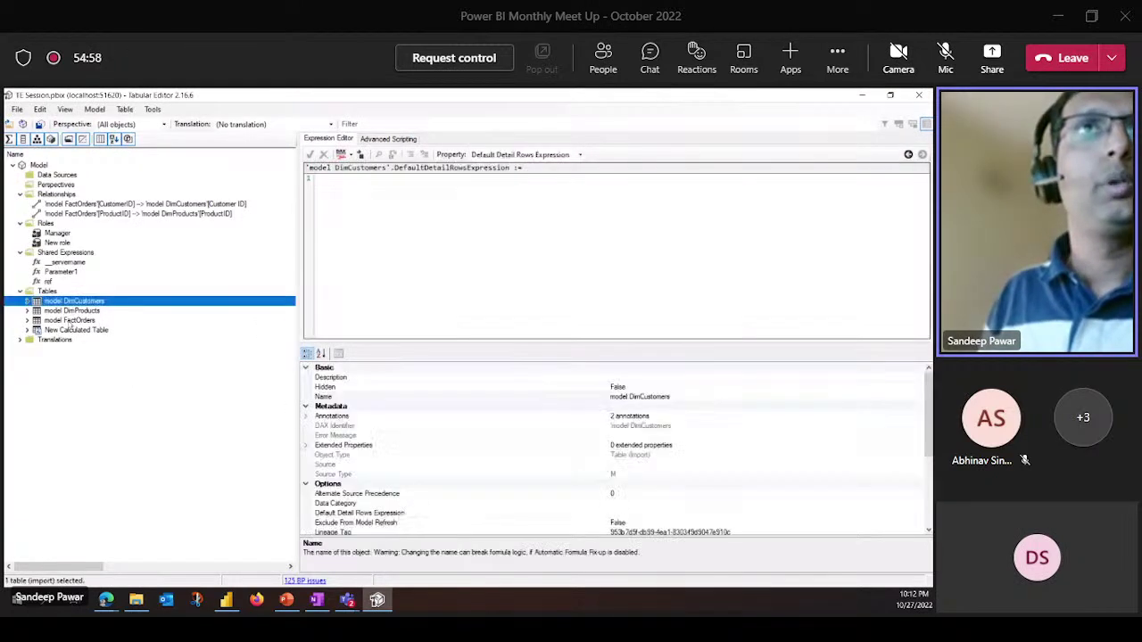
shift+click(67, 321)
right_click(67, 327)
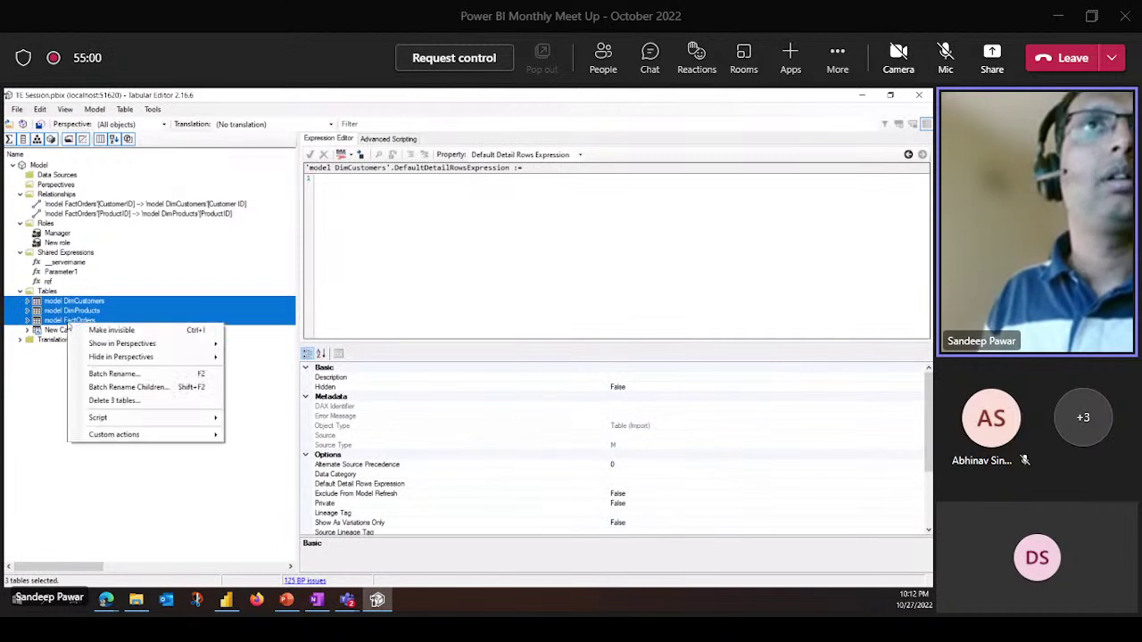
click(154, 378)
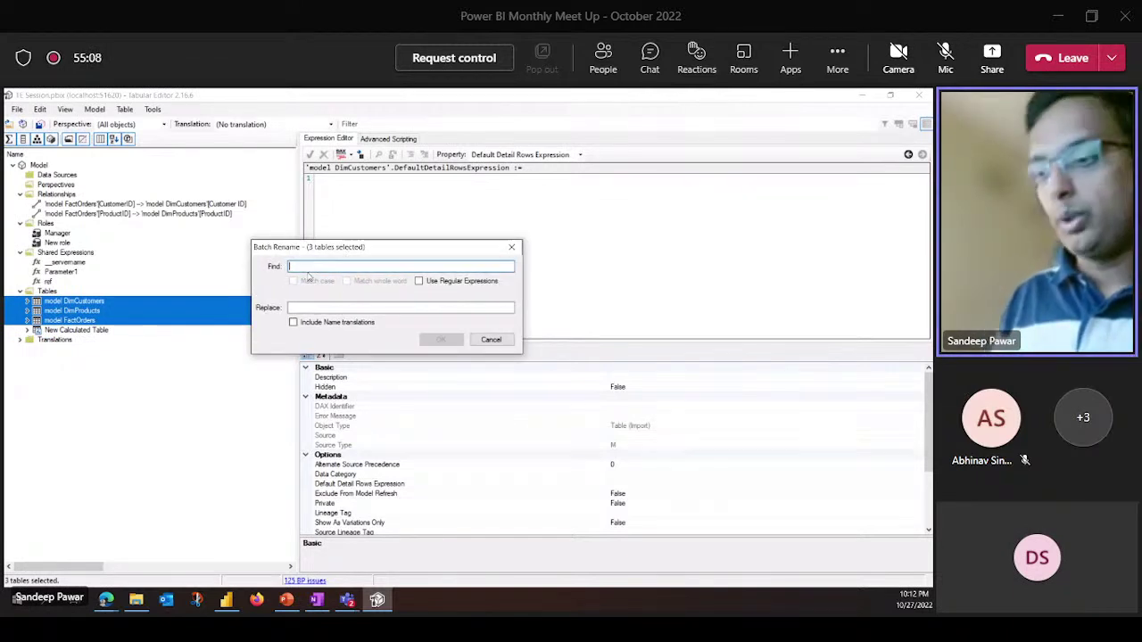
text(model)
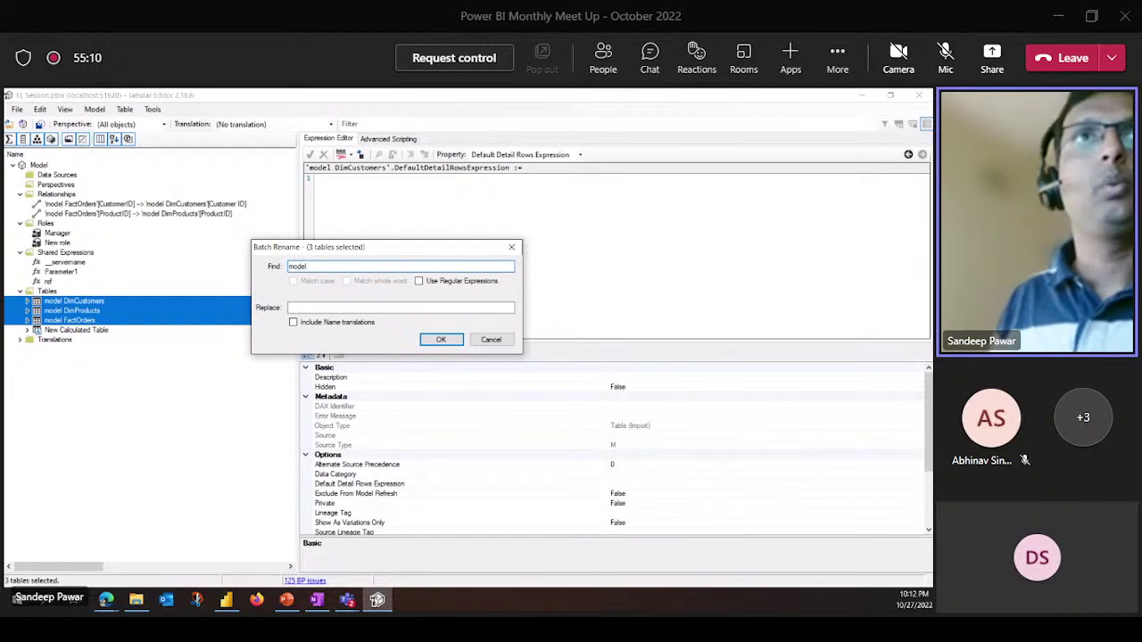
click(312, 307)
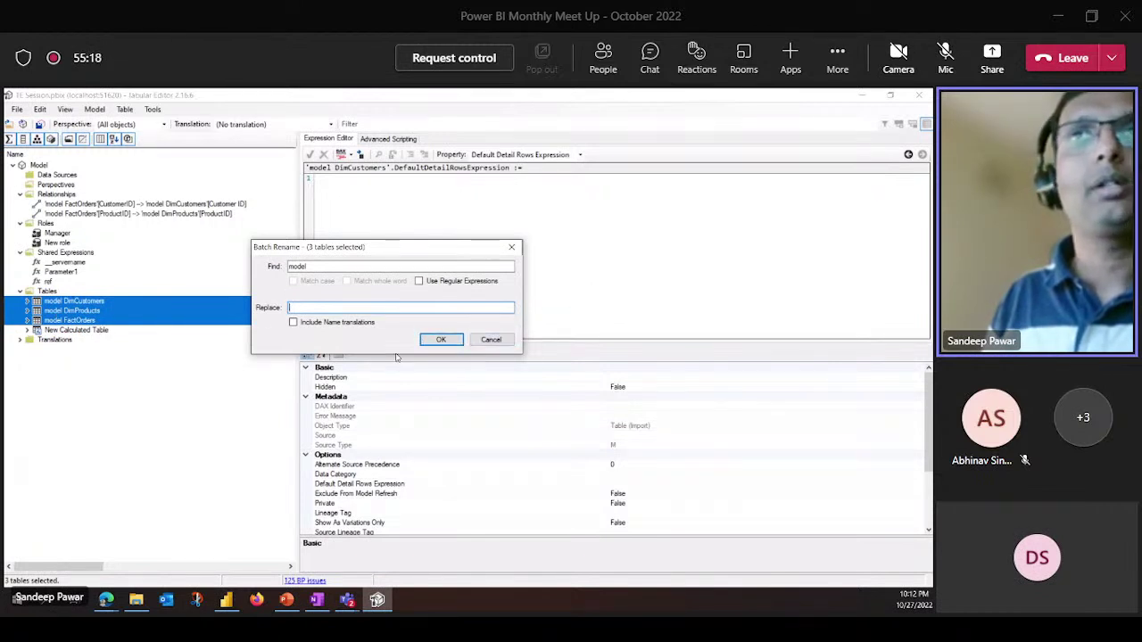
click(429, 342)
click(76, 382)
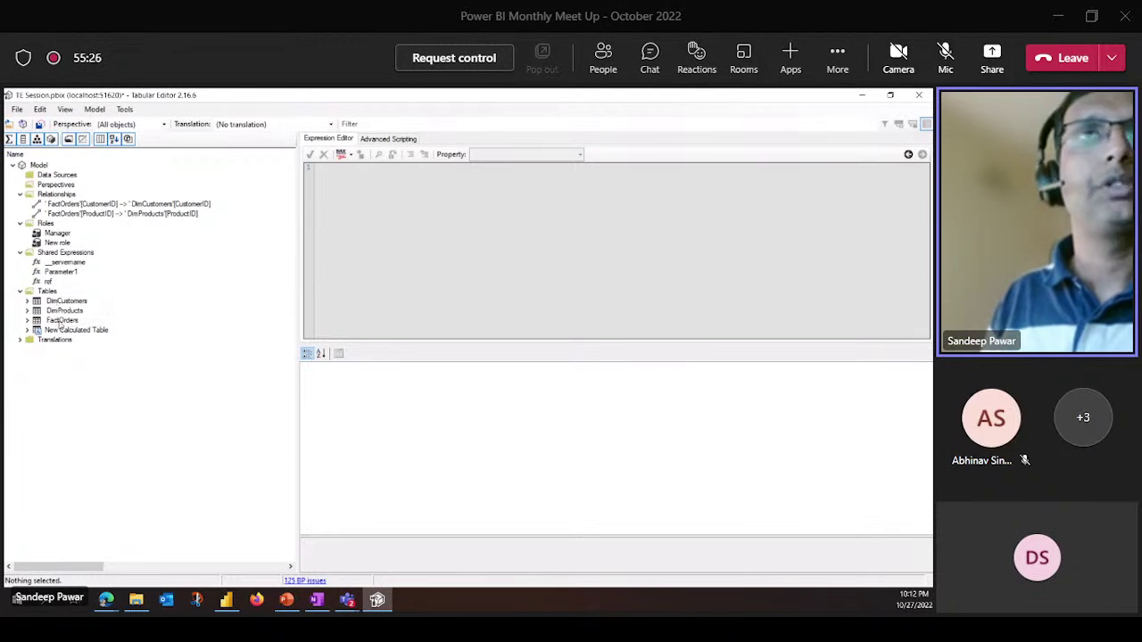
click(29, 302)
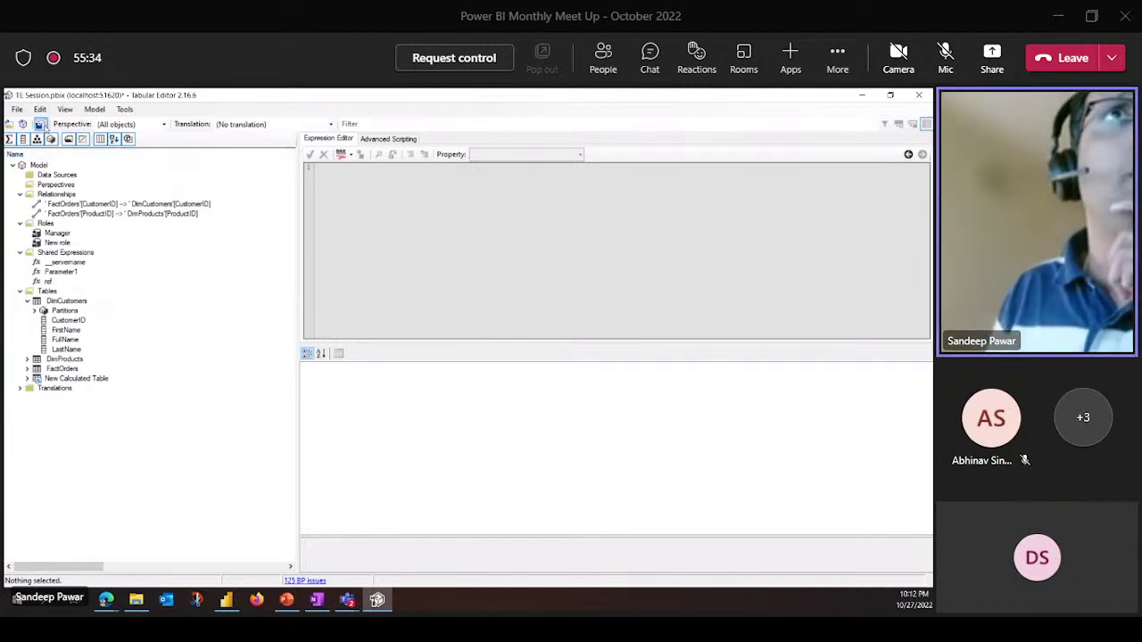
Save the table renames, then delete New Calculated Table from the model and save again
click(40, 125)
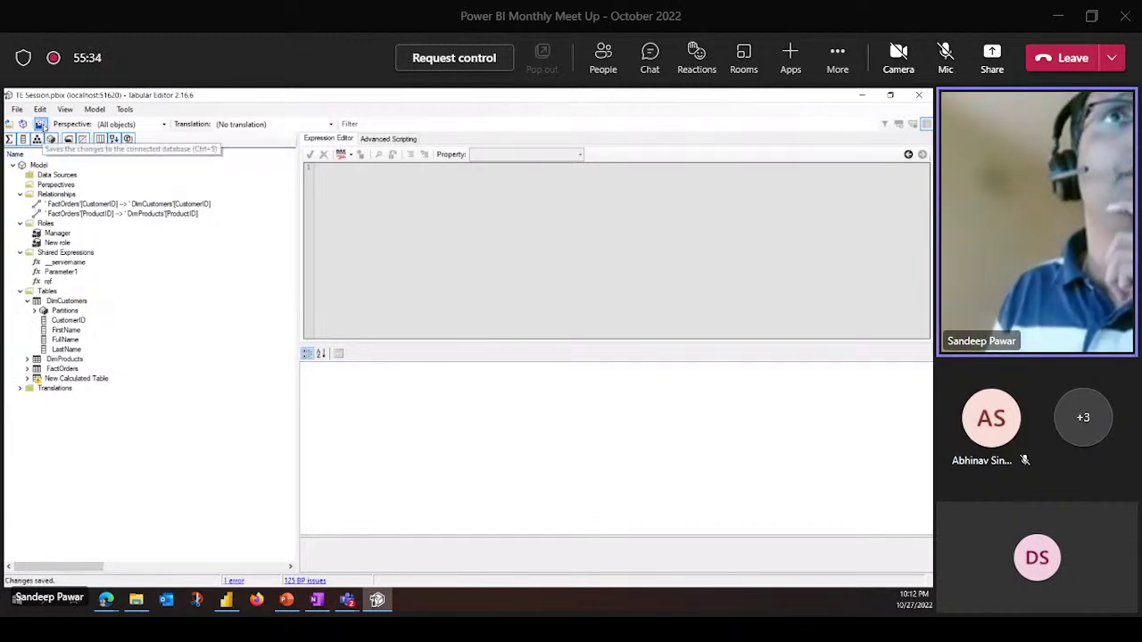
right_click(94, 380)
click(366, 202)
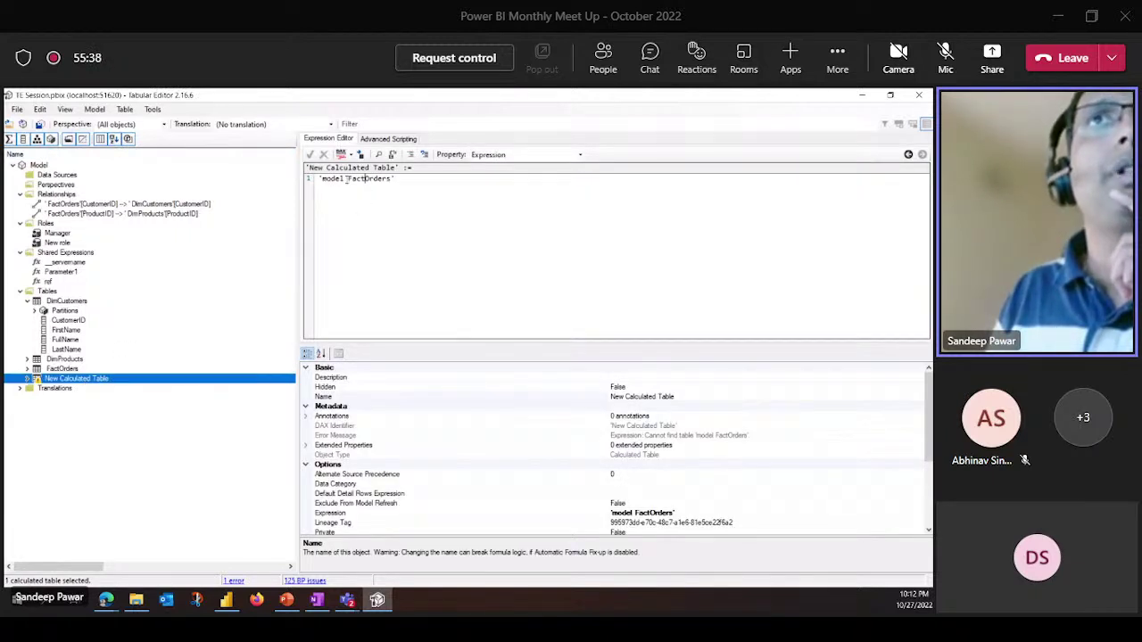
drag(342, 178, 322, 179)
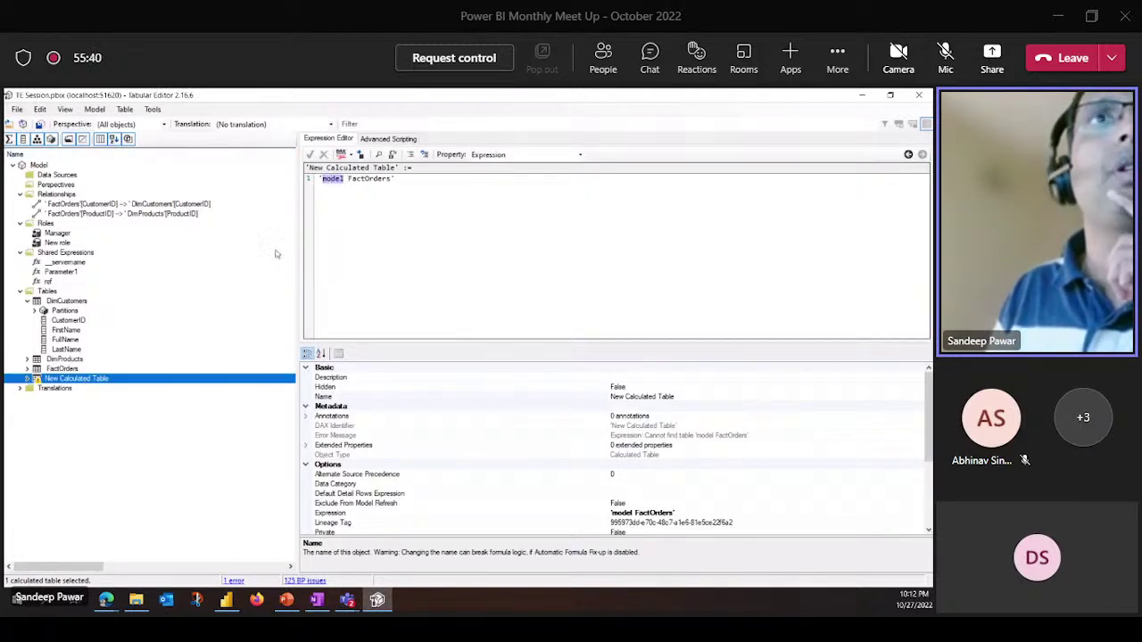
right_click(100, 378)
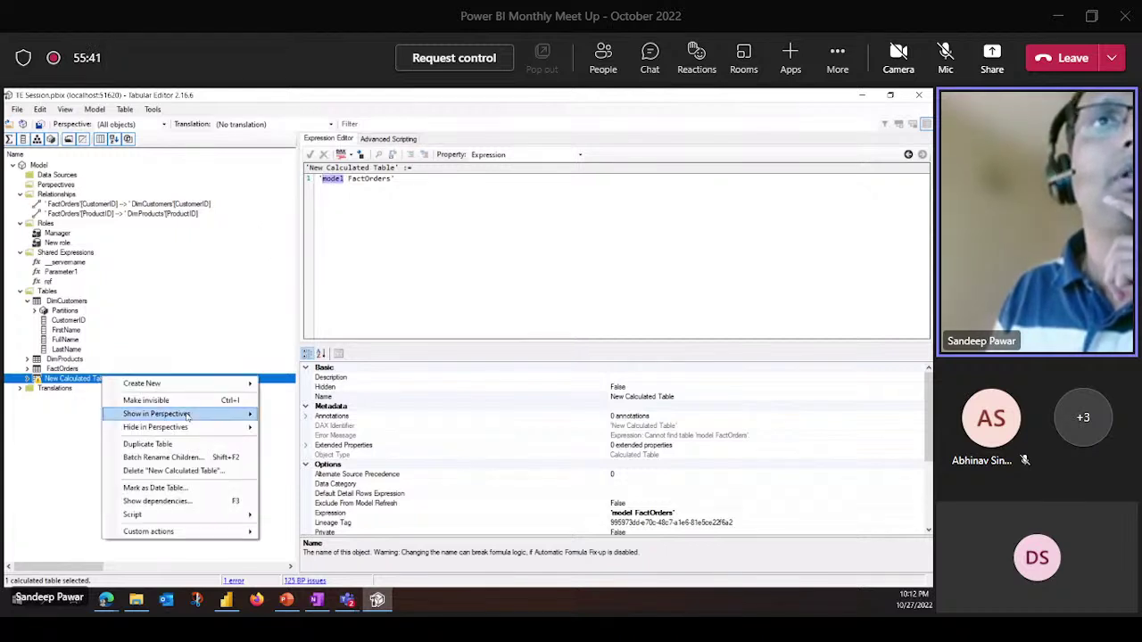
click(166, 471)
key(ctrl+s)
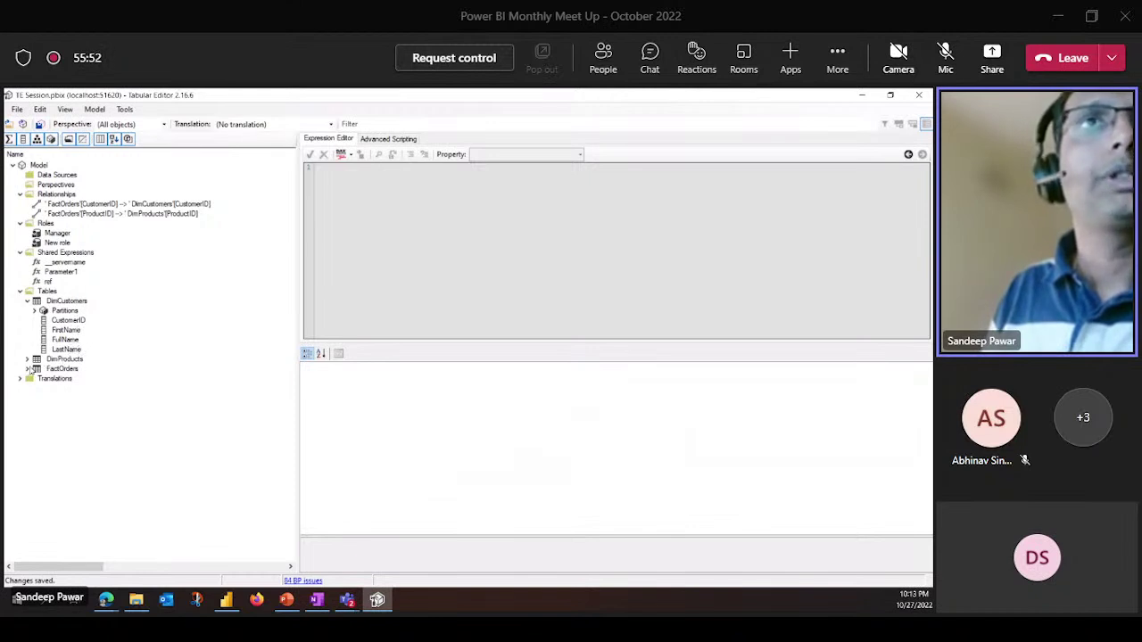
click(28, 368)
click(29, 369)
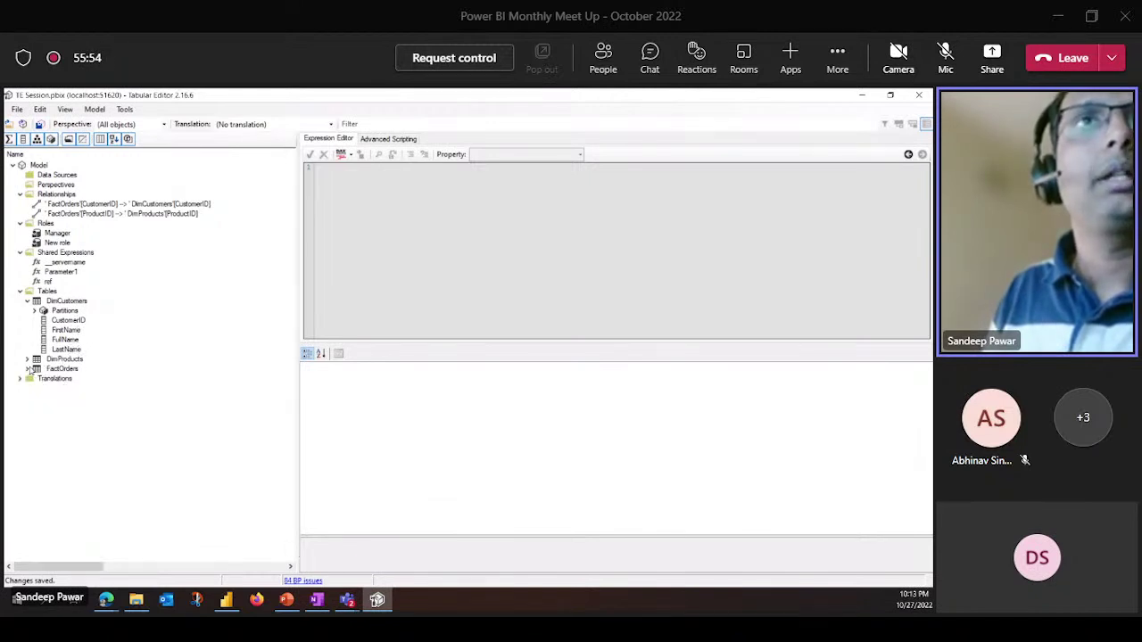
click(29, 369)
click(29, 368)
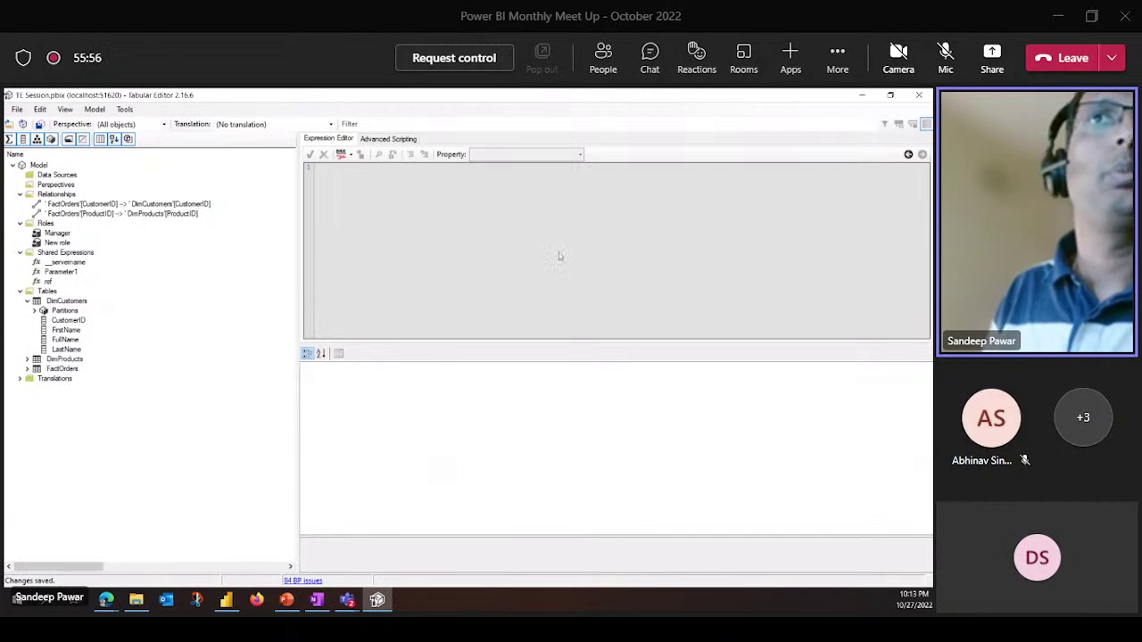
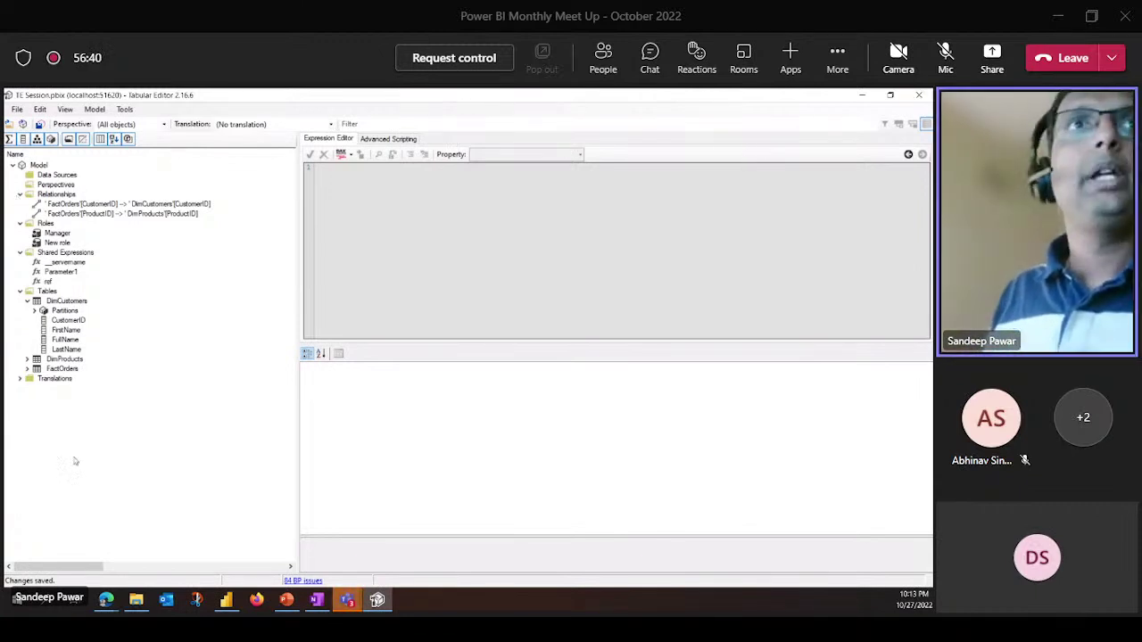
Select FirstName through LastName in DimCustomers, review the blog post's Rename + Regex section in the browser, and return to Tabular Editor
click(71, 330)
shift+click(72, 350)
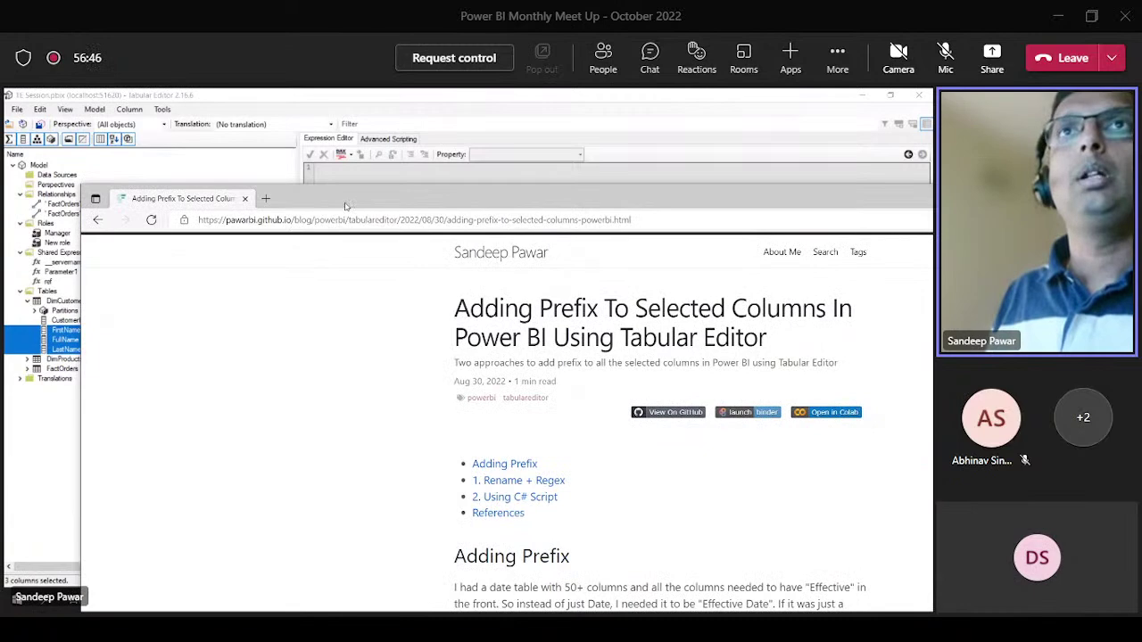
double_click(345, 209)
scroll(500, 534, down, 10)
scroll(501, 534, down, 5)
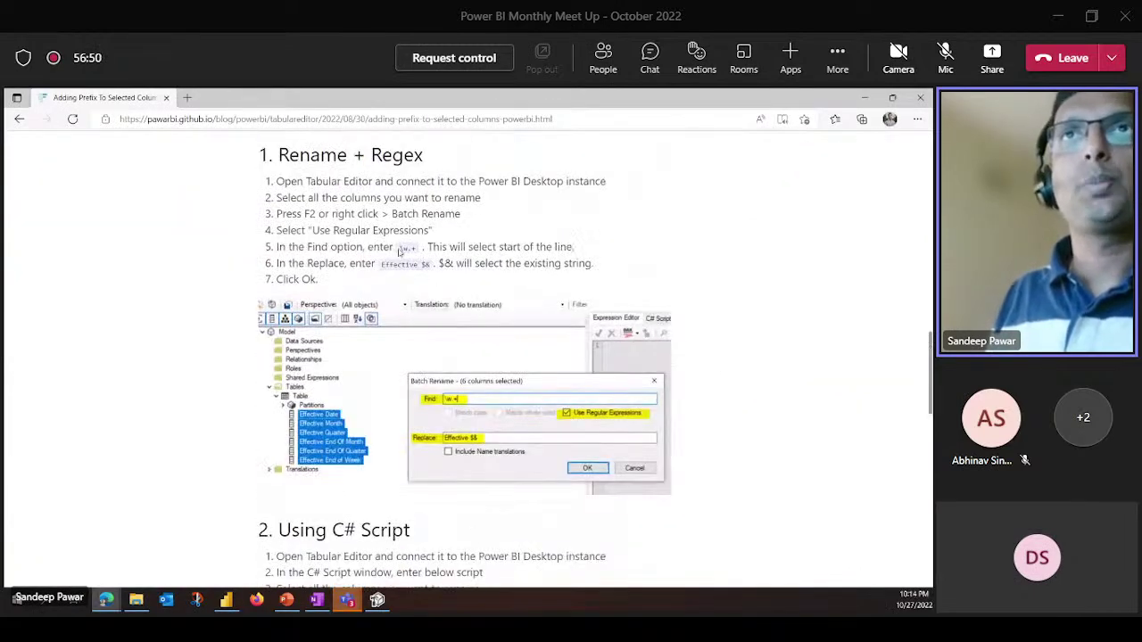
drag(400, 248, 416, 252)
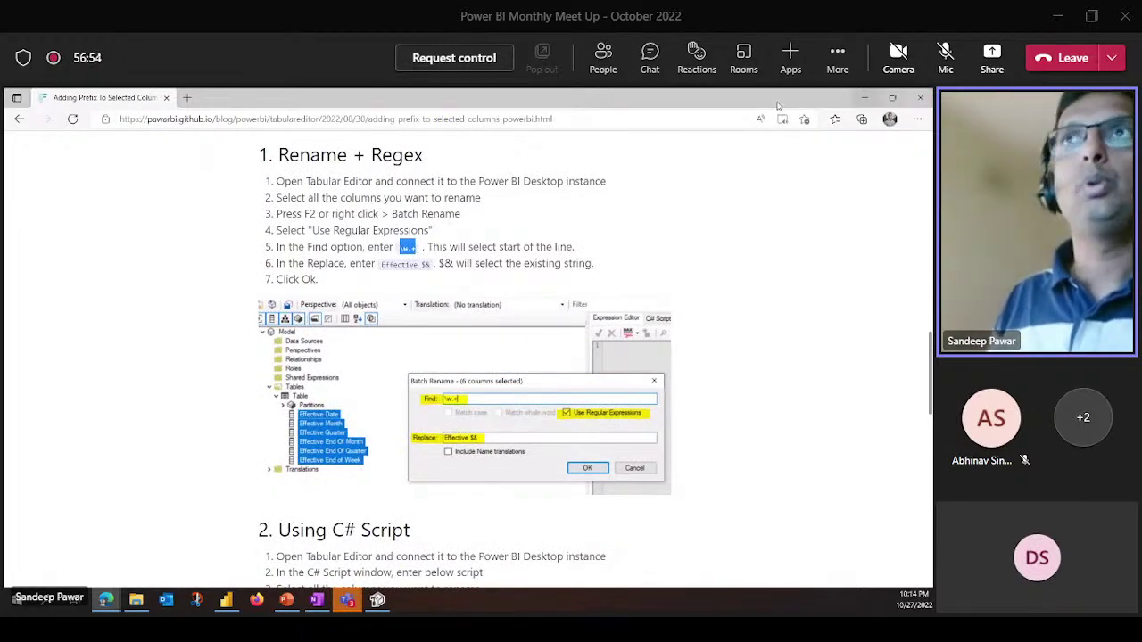
key(super+plus)
scroll(460, 344, up, 6)
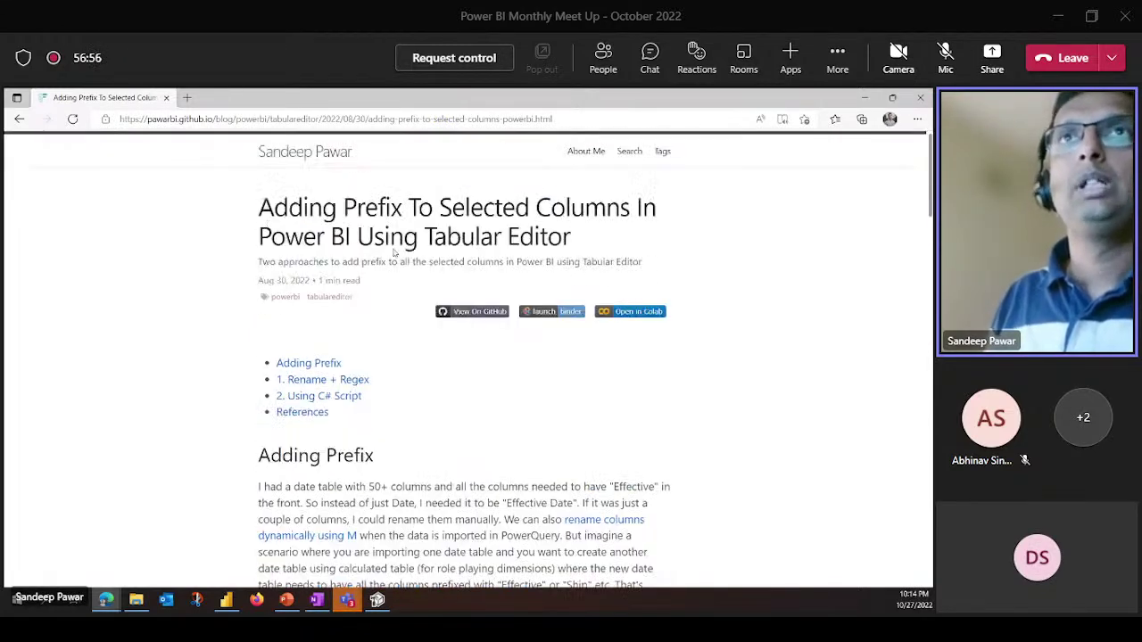
key(alt+Tab)
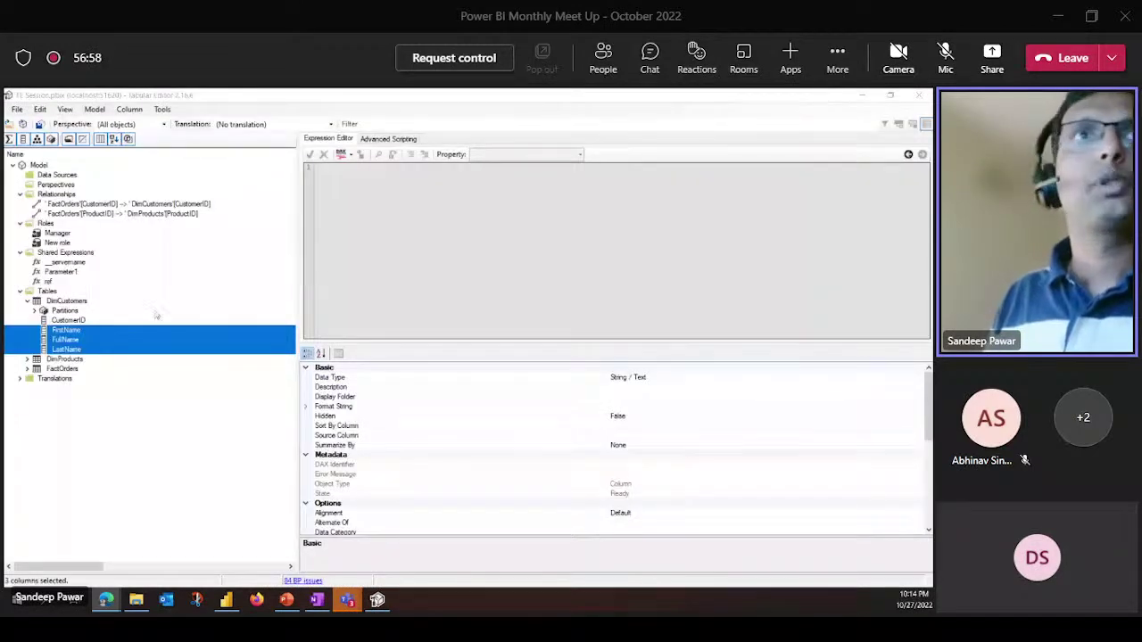
Try to batch rename FirstName, FullName and LastName using regular expressions, with find pattern \w.+ and replacement Effective
click(77, 332)
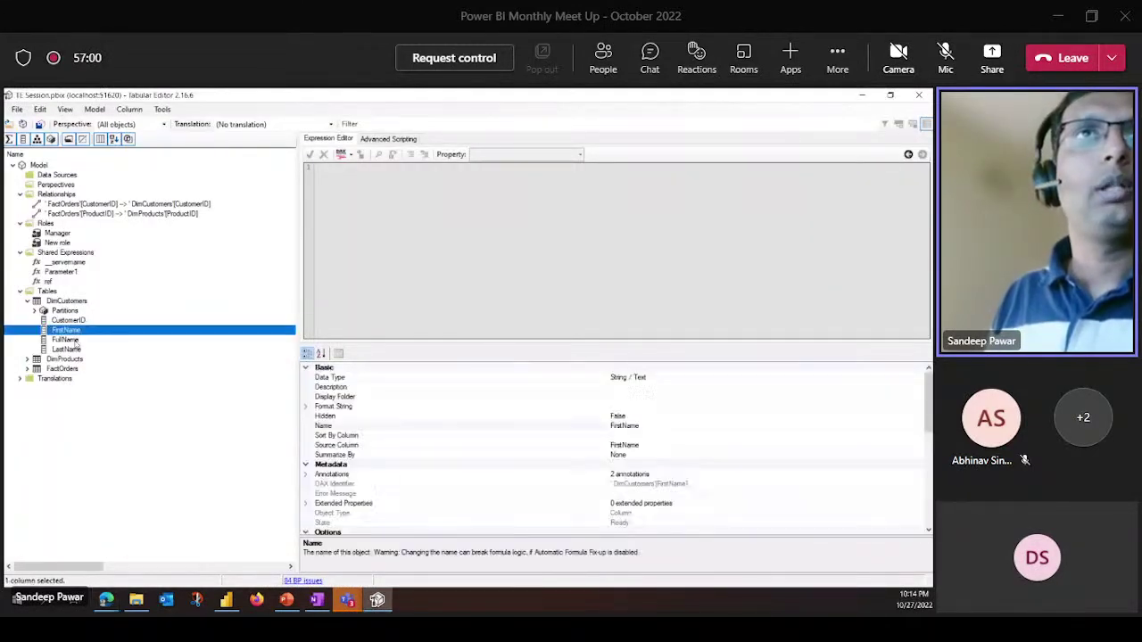
shift+click(77, 350)
right_click(76, 351)
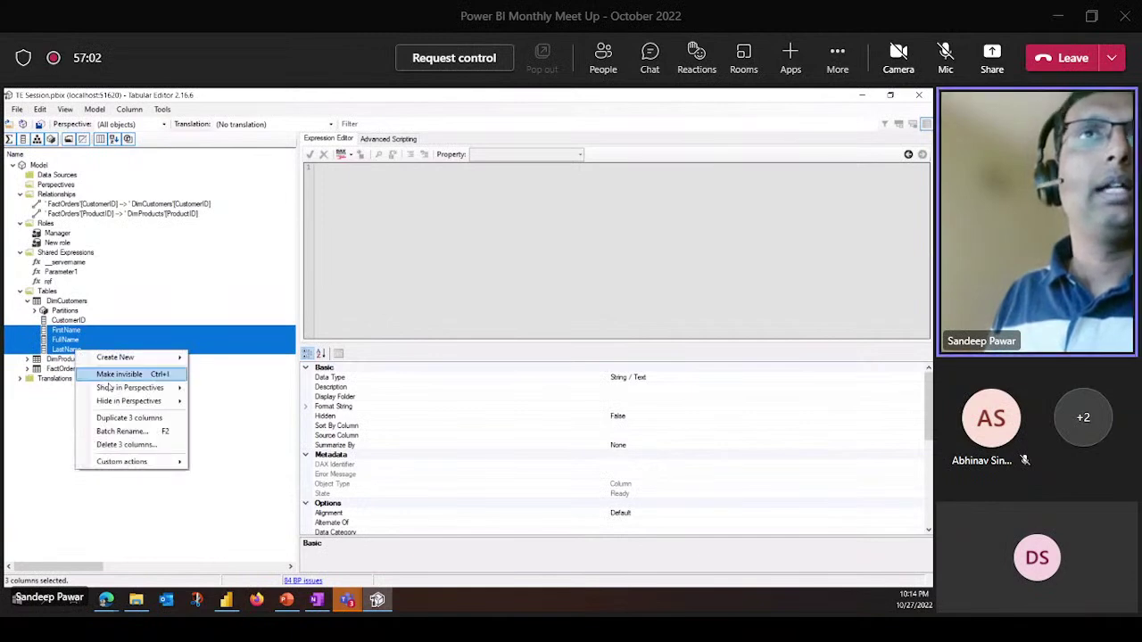
click(125, 433)
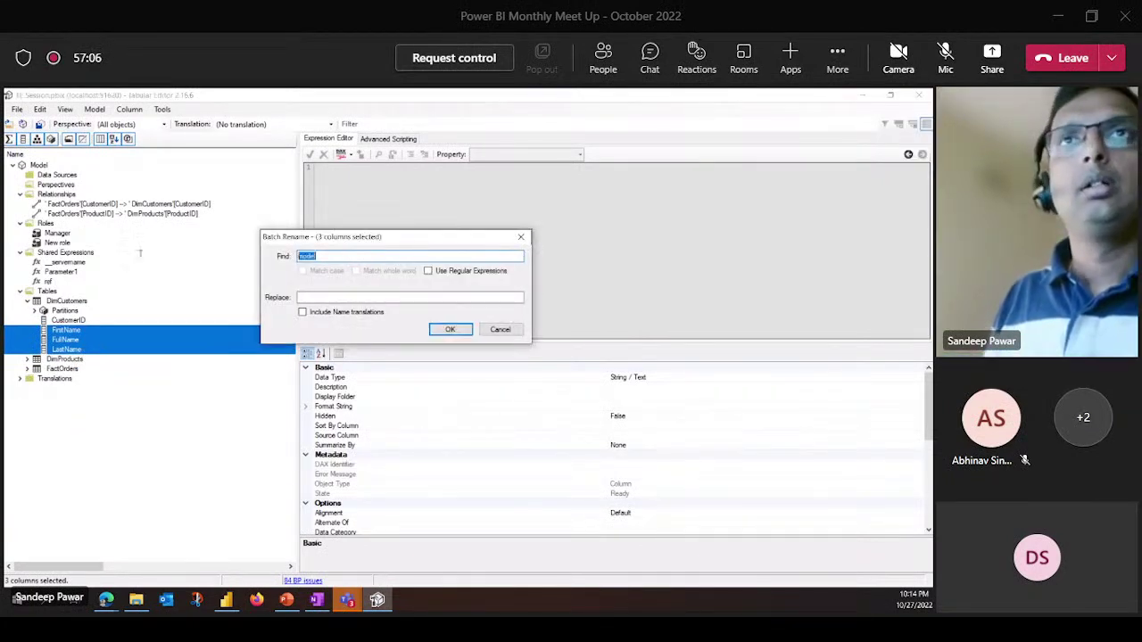
text(\w +)
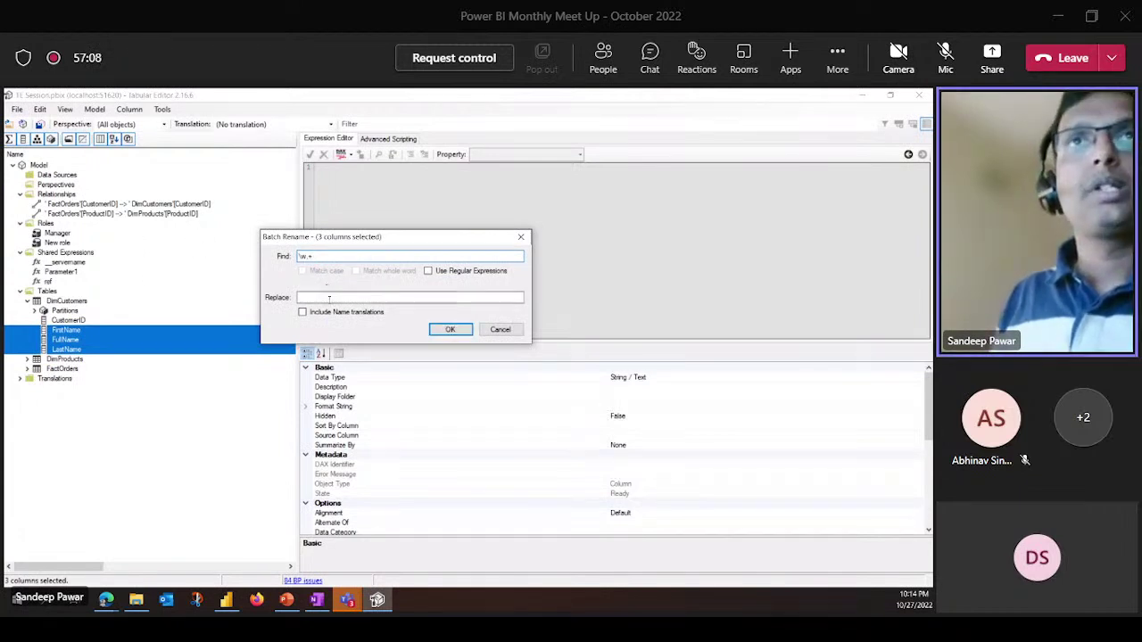
click(329, 299)
text(Effective)
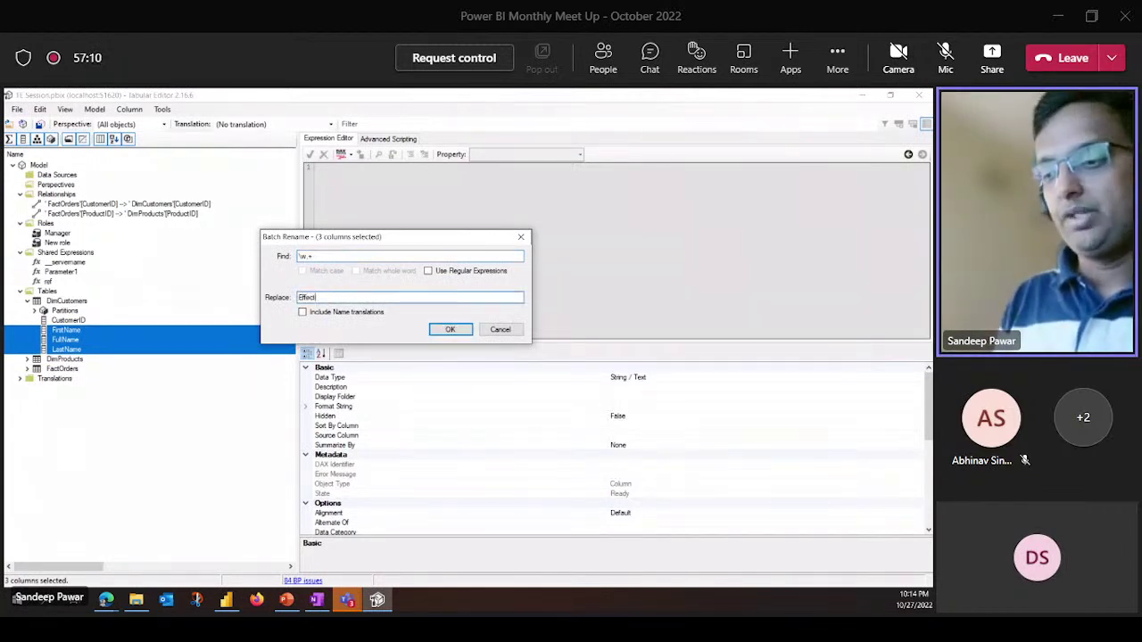
click(460, 272)
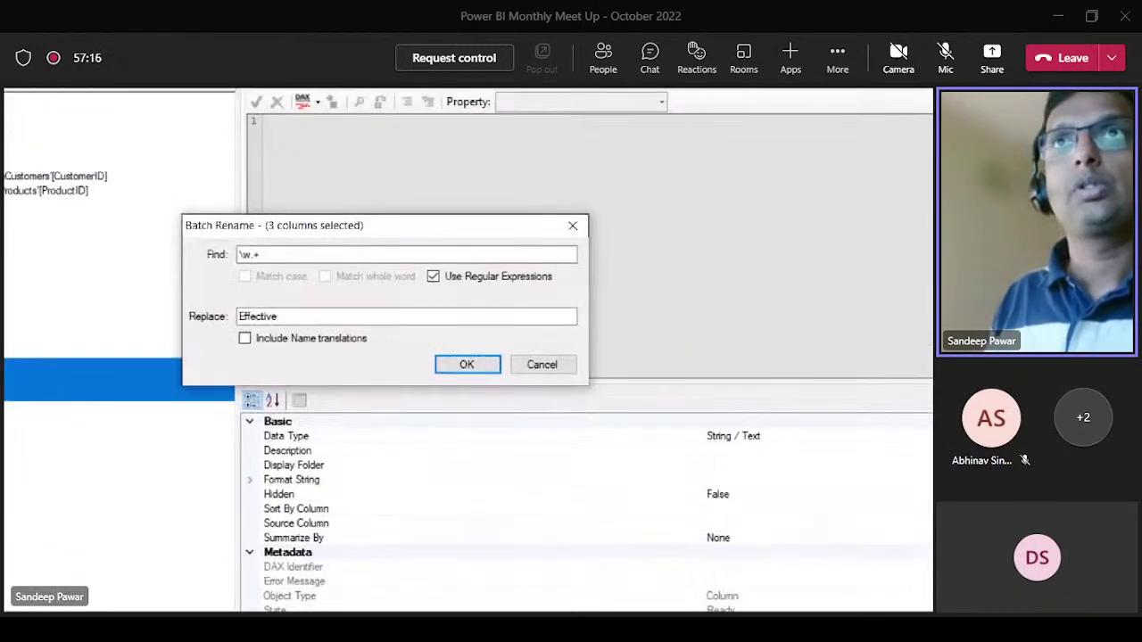
mouse_move(342, 260)
mouse_down()
mouse_move(515, 321)
mouse_move(498, 303)
mouse_up()
key(Escape)
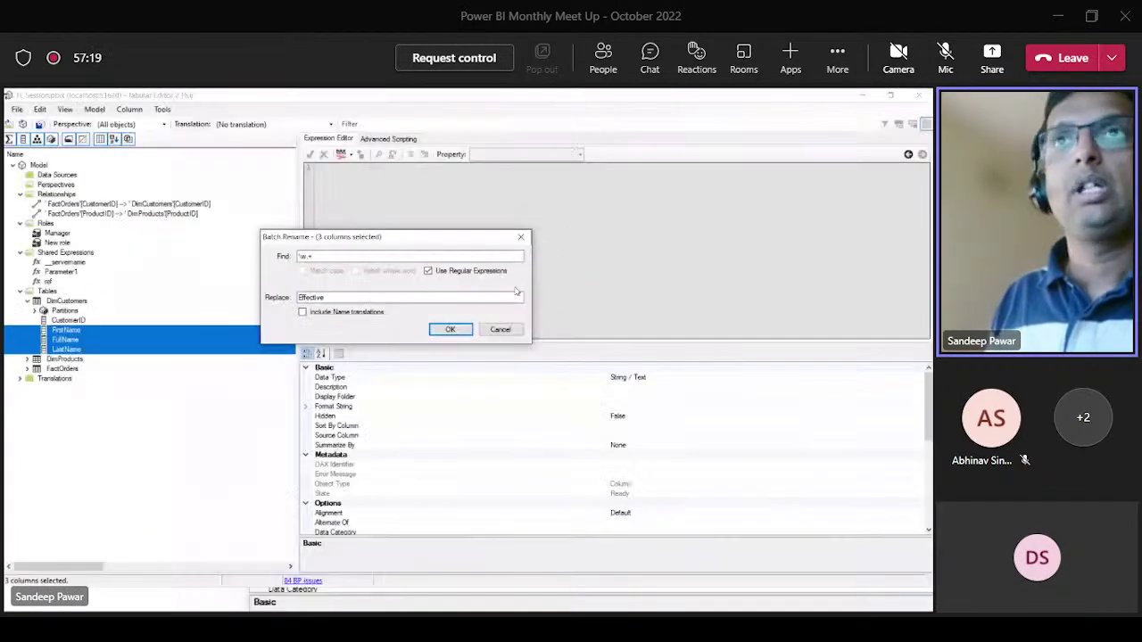
click(450, 330)
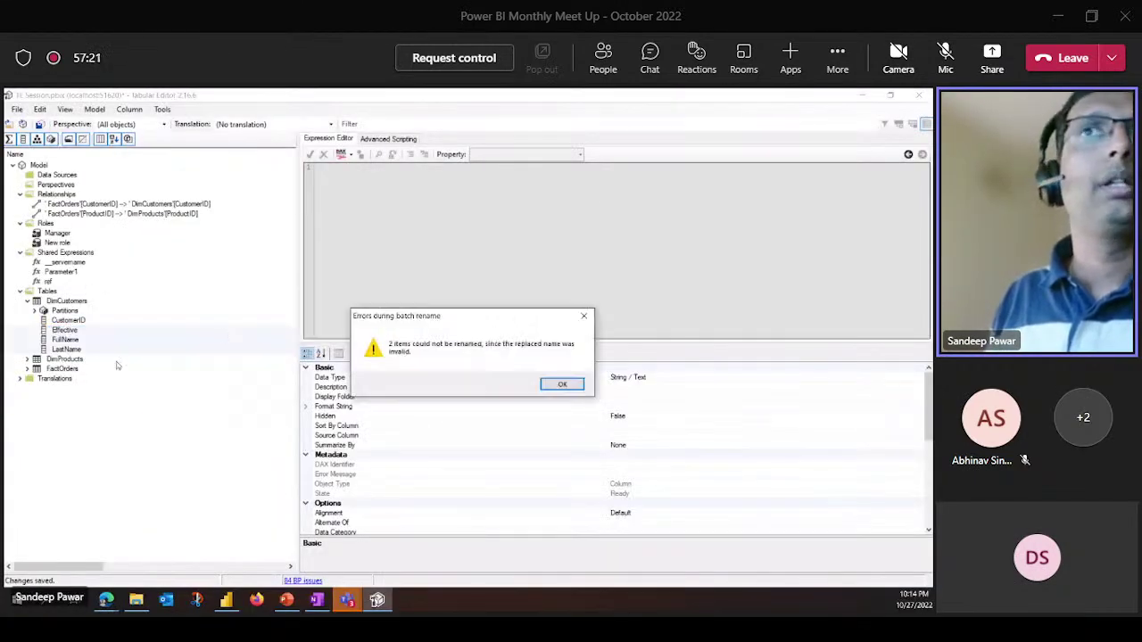
click(561, 386)
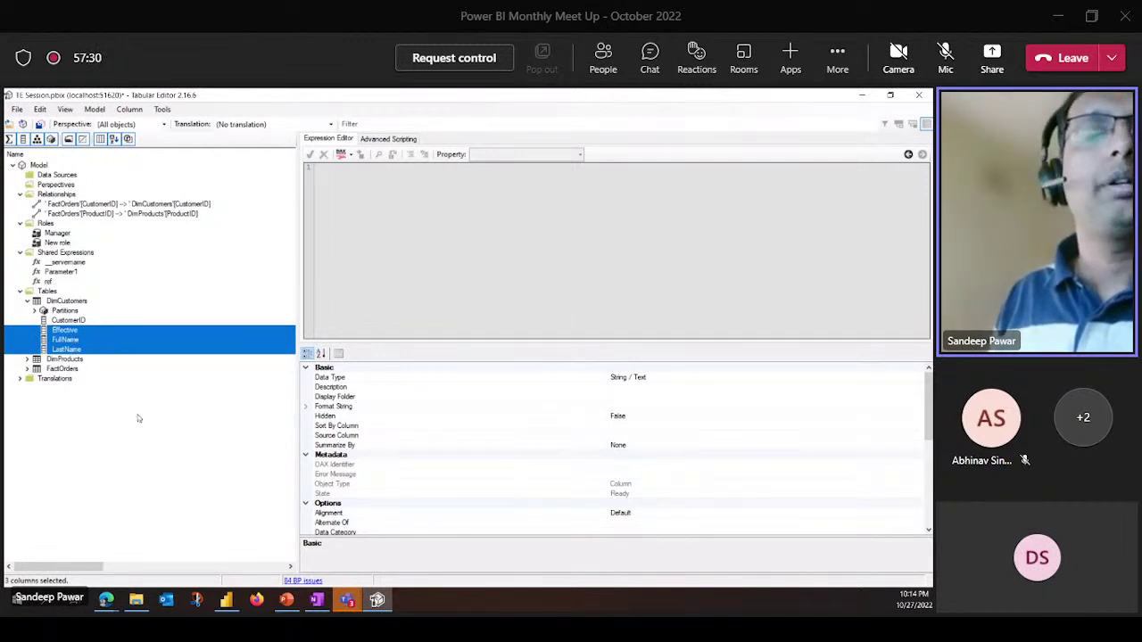
Undo the batch rename of the DimCustomers columns and save the model
click(173, 428)
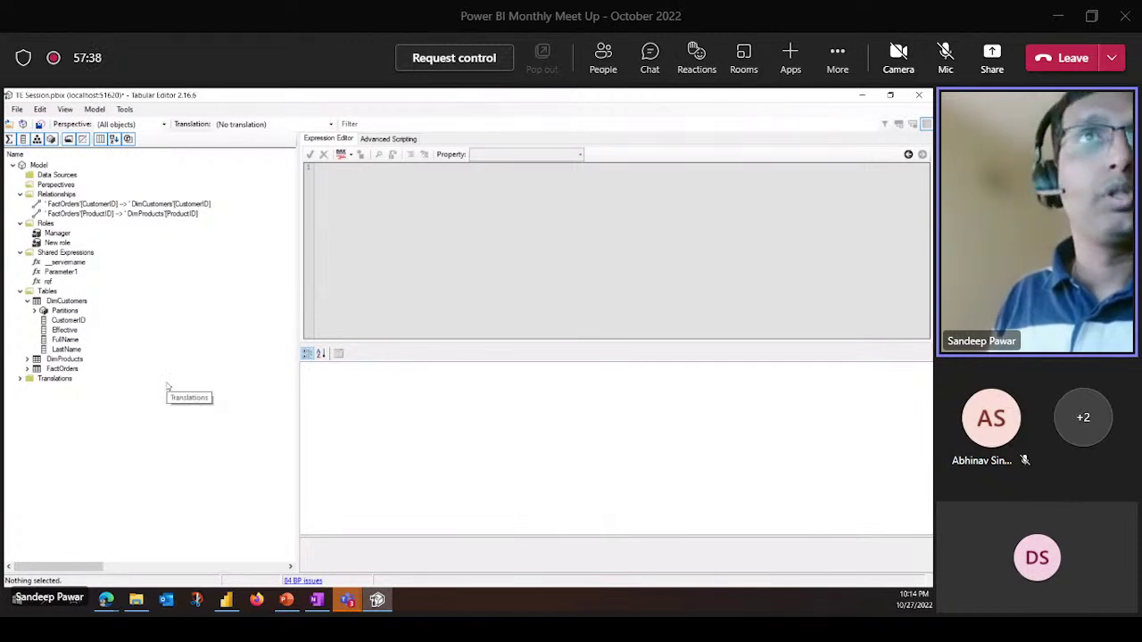
key(ctrl+s)
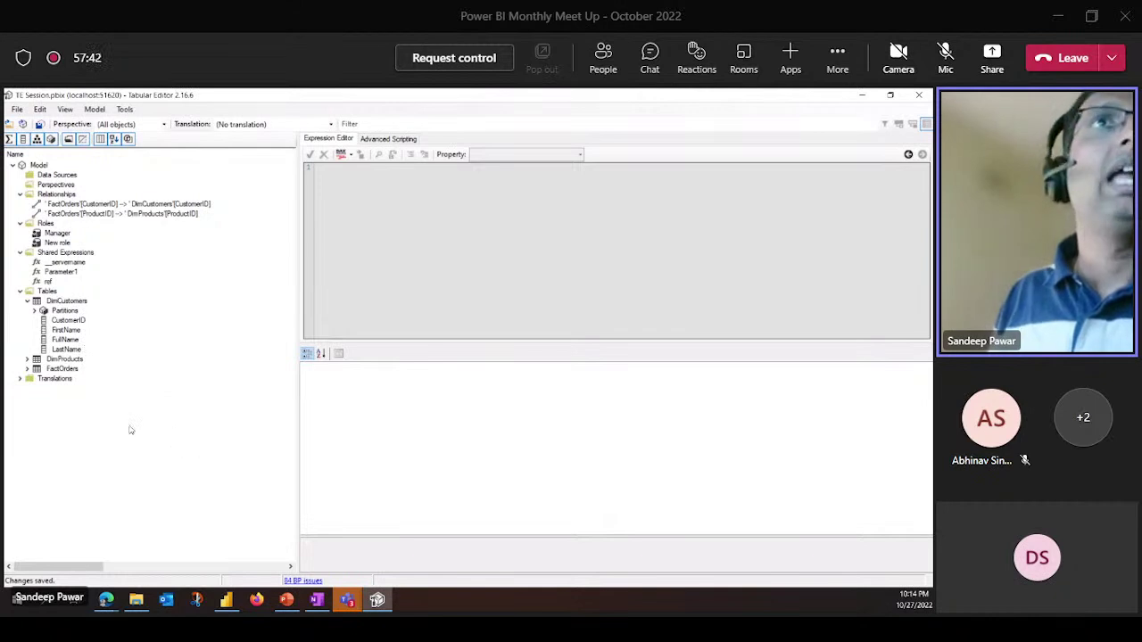
Open the model's change history, look through the logged edits from start to end, and close it
click(65, 109)
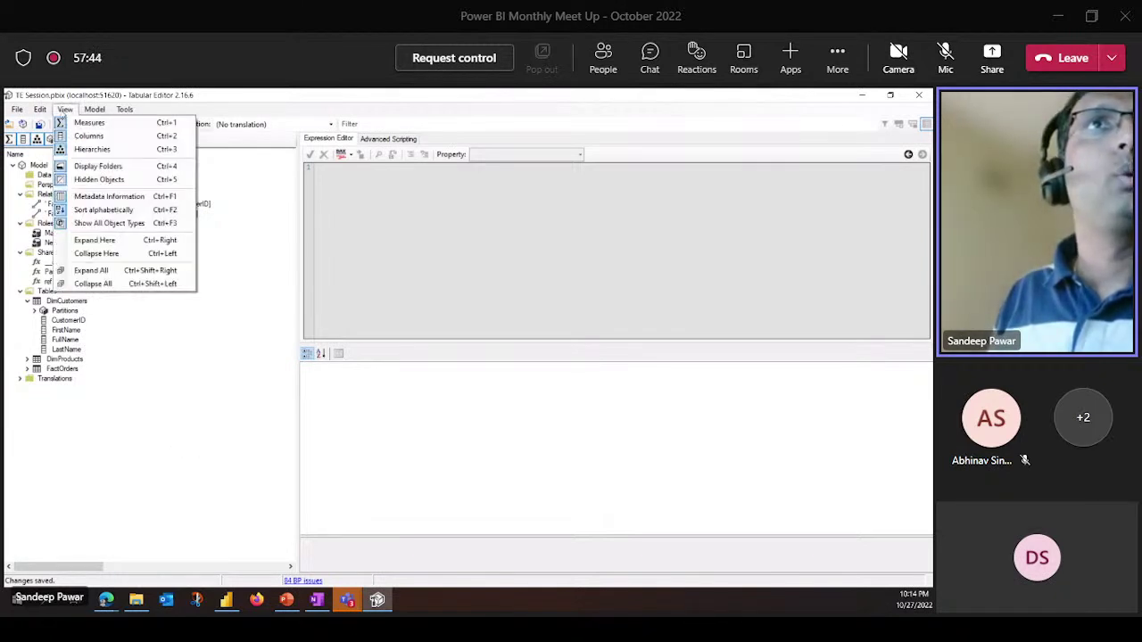
mouse_move(40, 109)
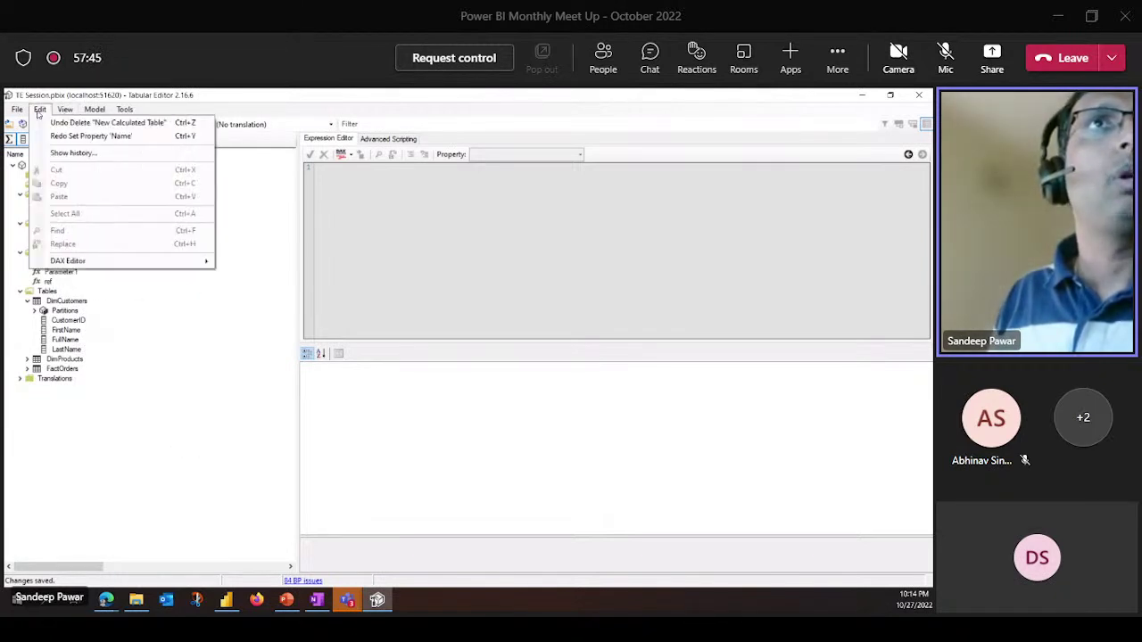
click(59, 154)
click(690, 260)
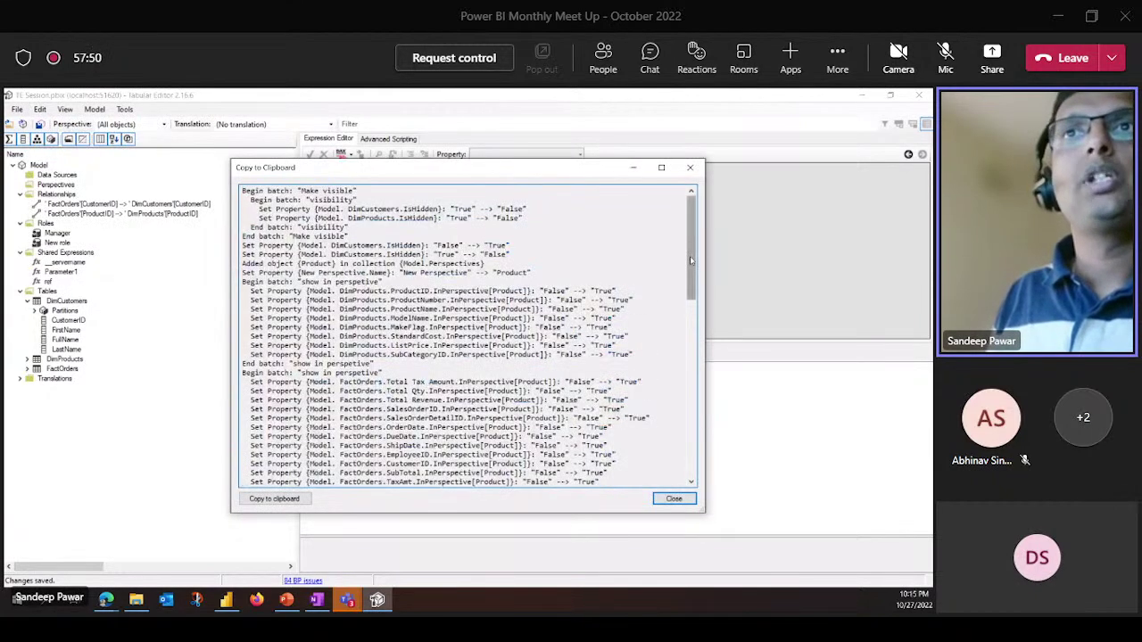
drag(689, 260, 714, 478)
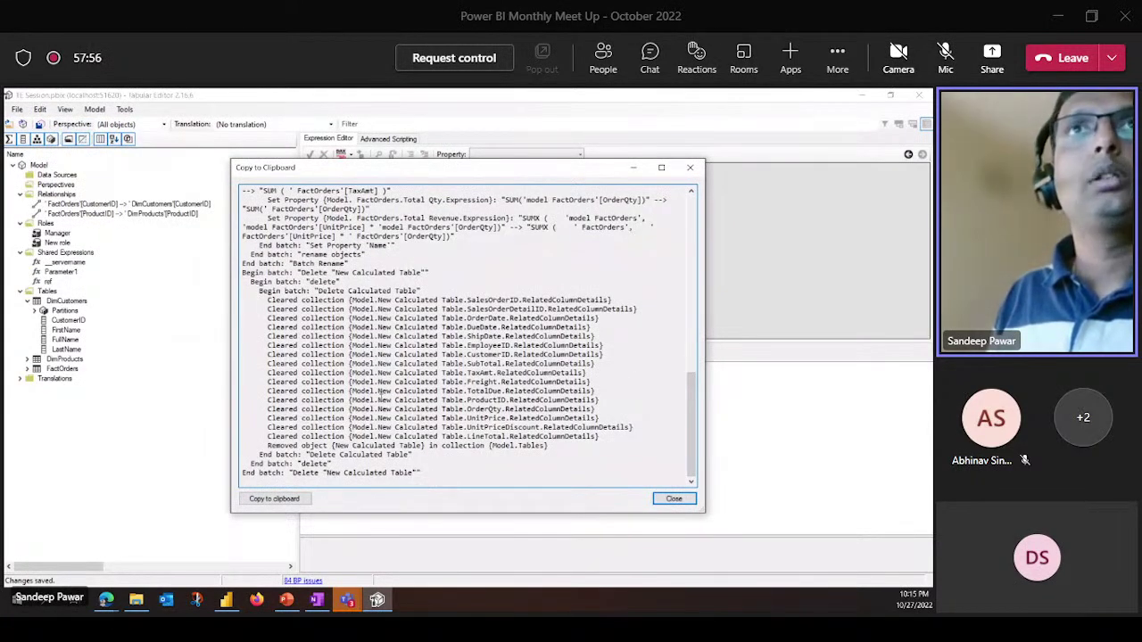
scroll(553, 309, up, 15)
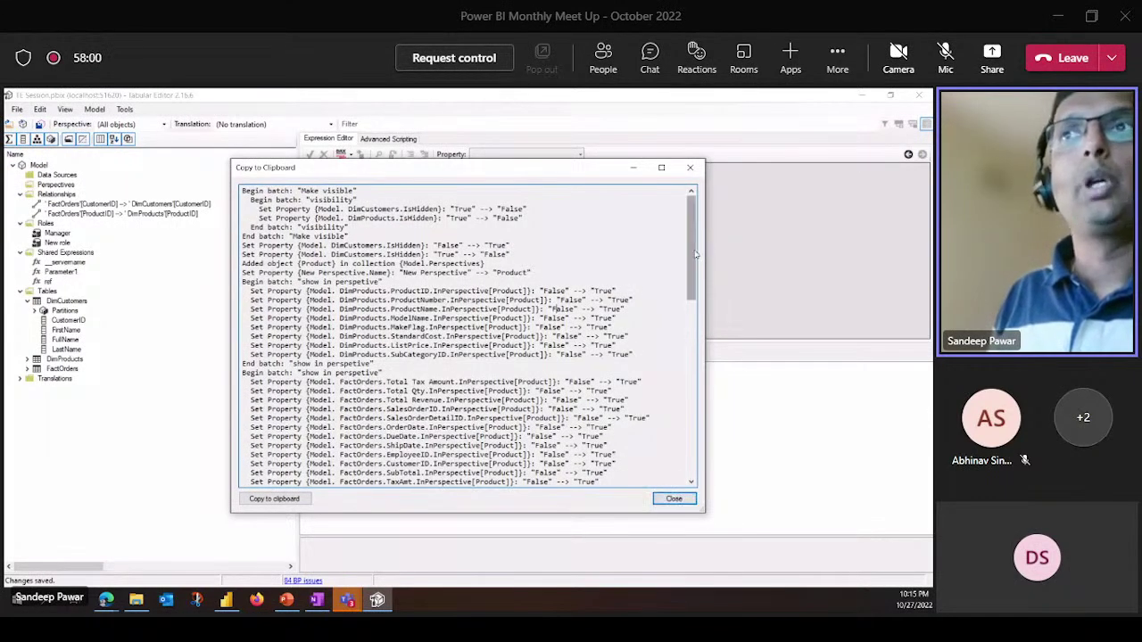
click(680, 501)
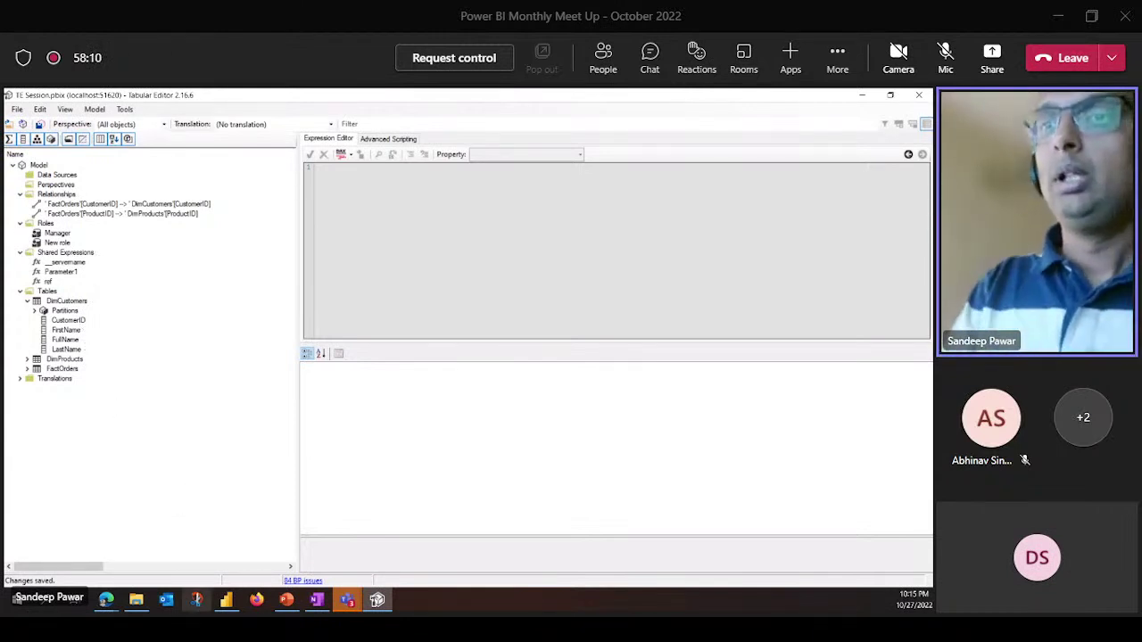
Inspect the properties of CustomerID in DimCustomers, including its expanded format string settings, and those of FirstName
click(65, 323)
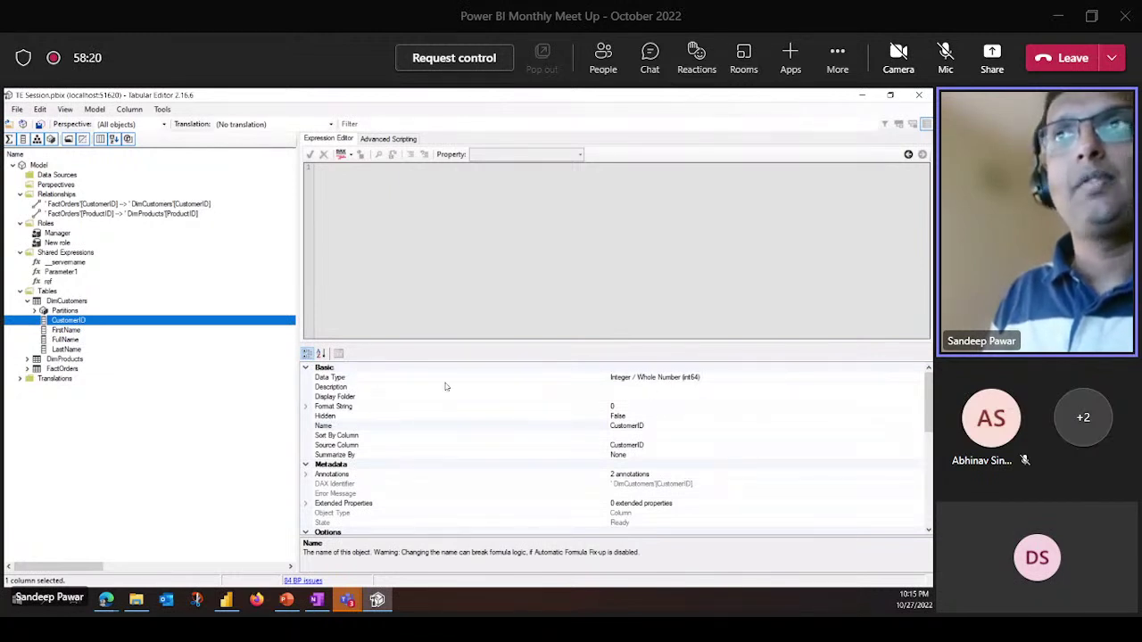
click(307, 407)
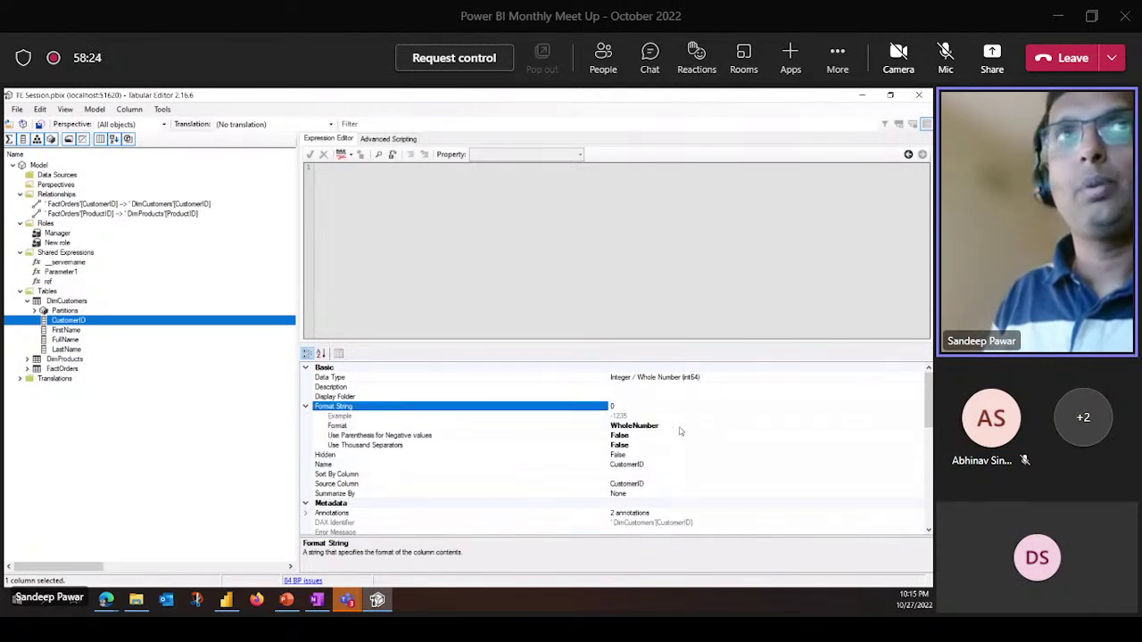
click(72, 330)
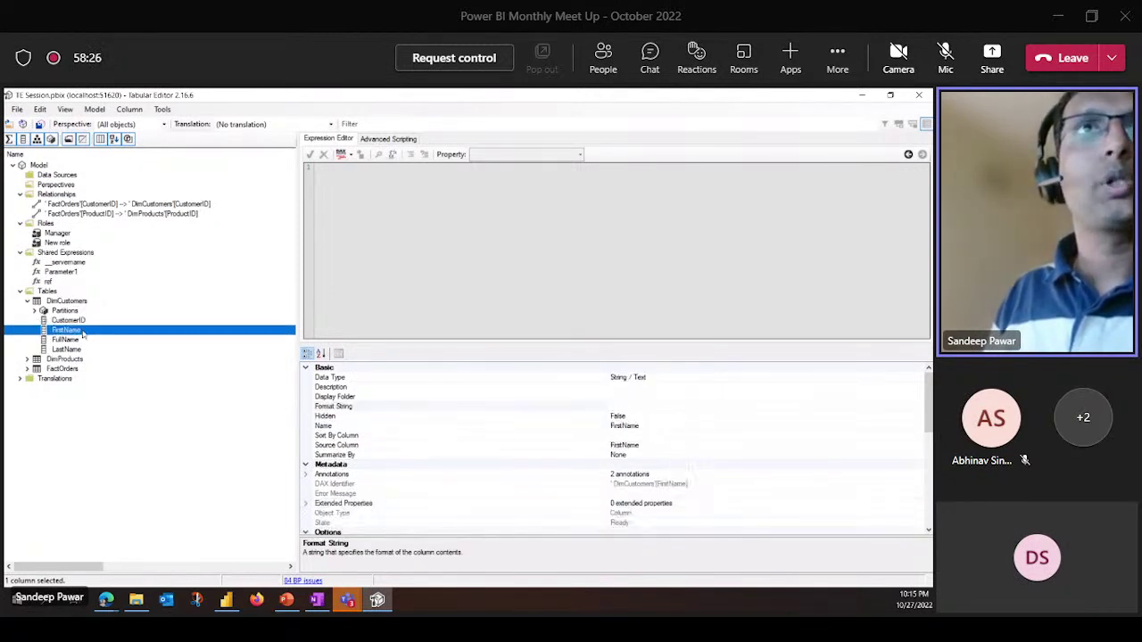
Expand DimProducts and FactOrders, and widen the object tree to reveal the Type, Format and Source columns
click(27, 358)
click(28, 456)
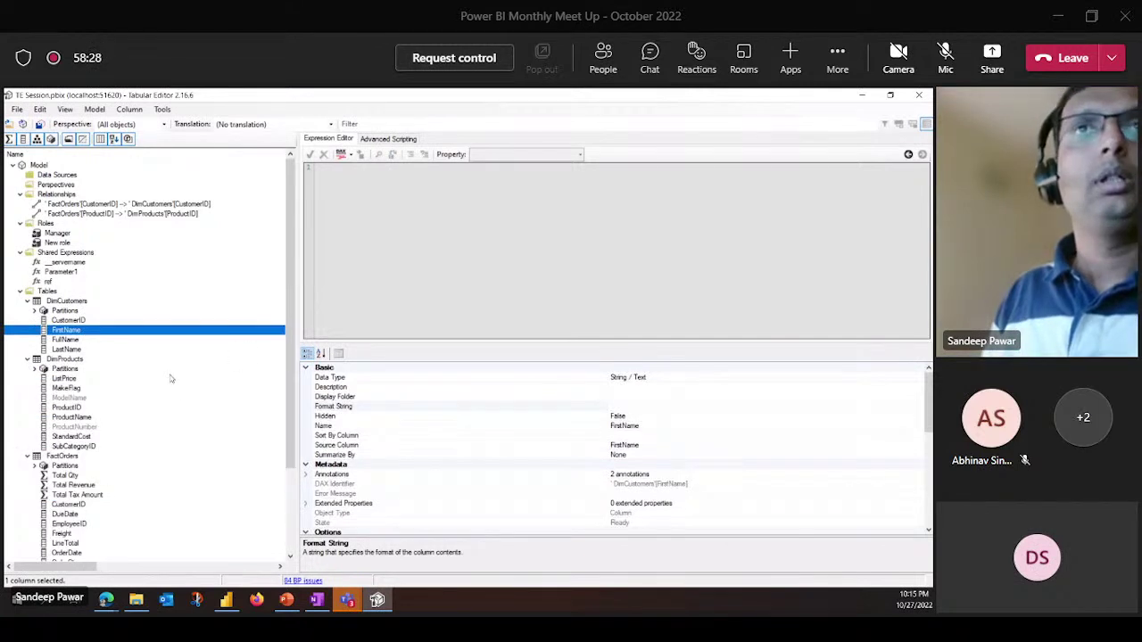
drag(290, 360, 586, 333)
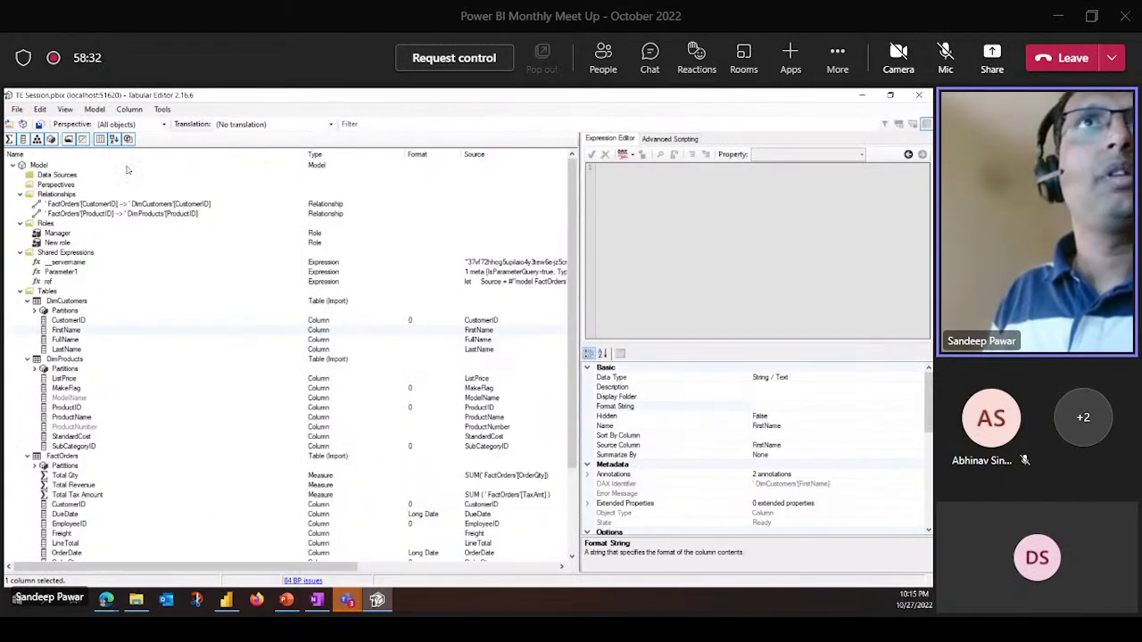
Hide the metadata information columns in the object tree, then show them again for all listed objects
click(101, 140)
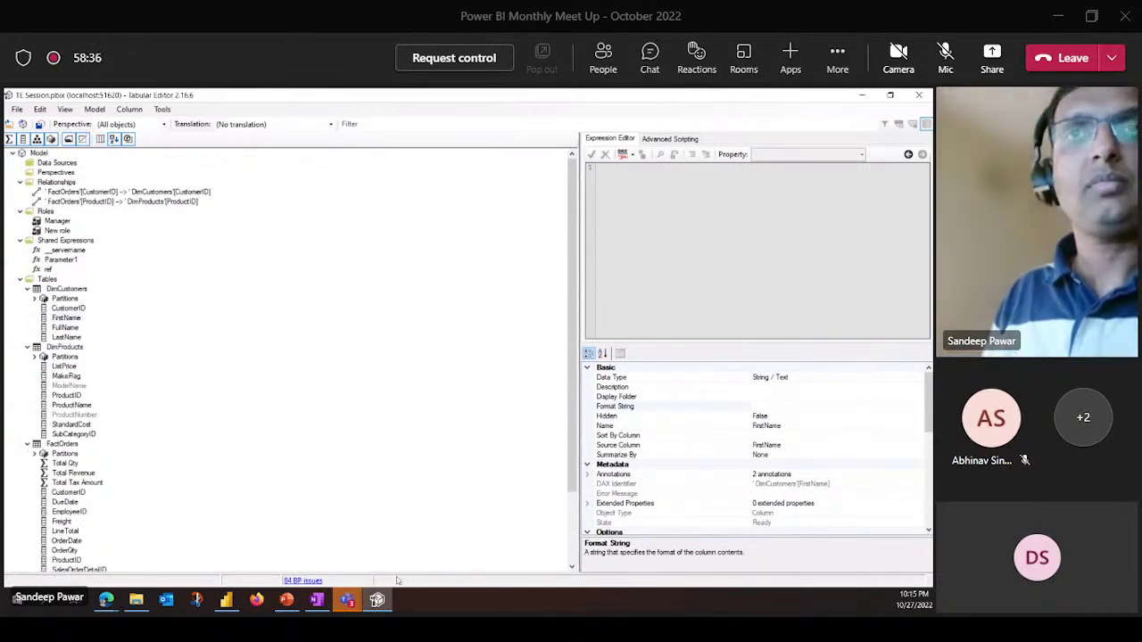
click(378, 599)
click(375, 526)
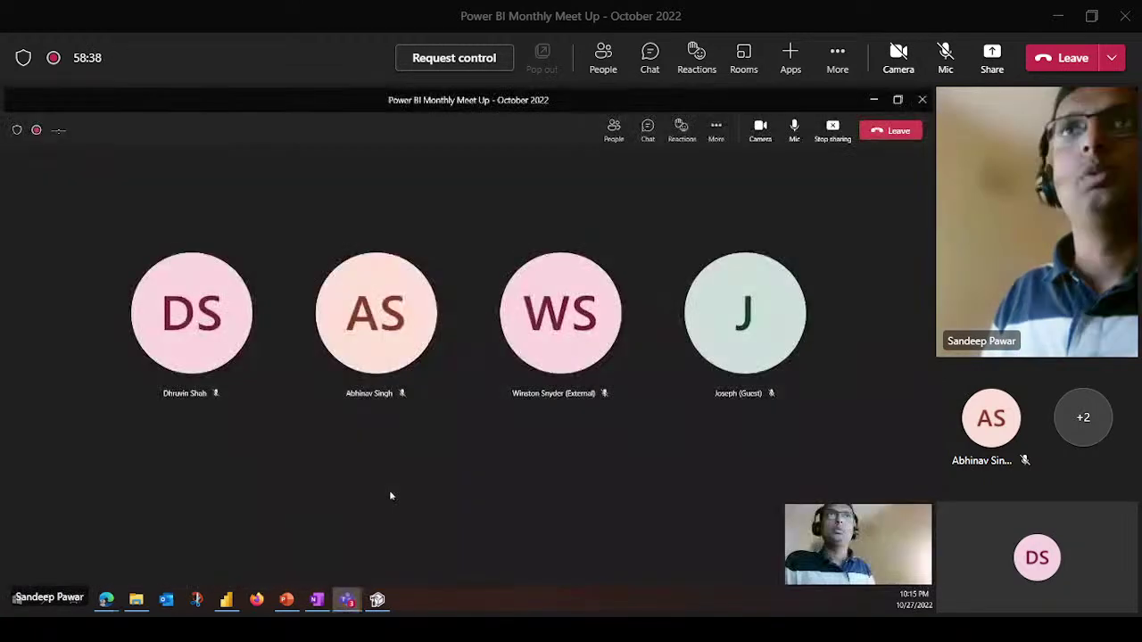
key(alt+Tab)
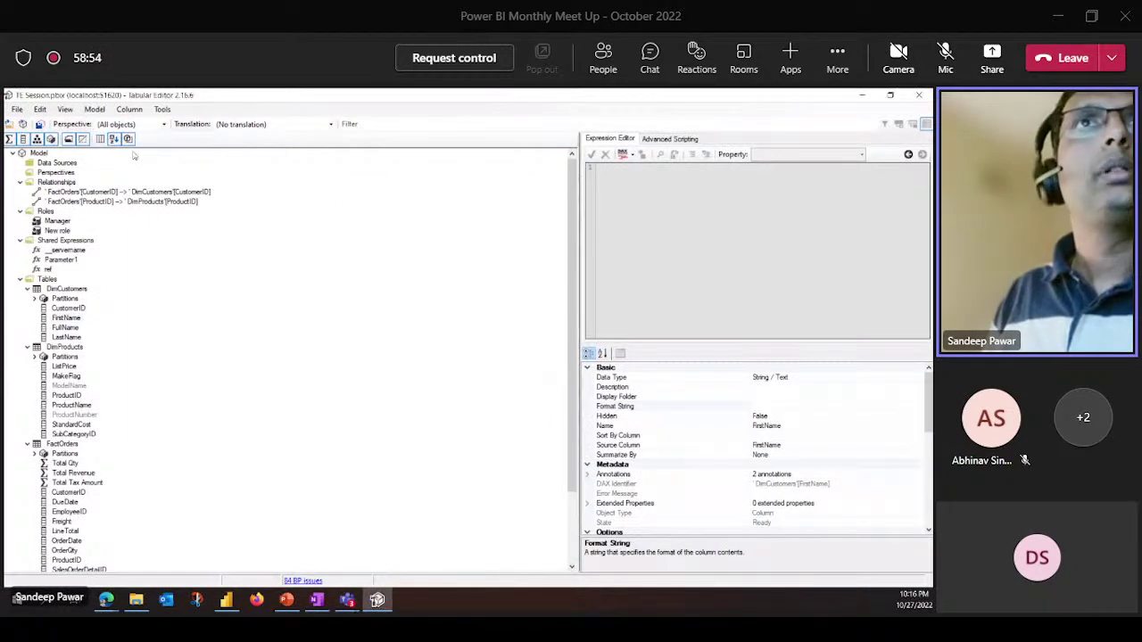
click(100, 140)
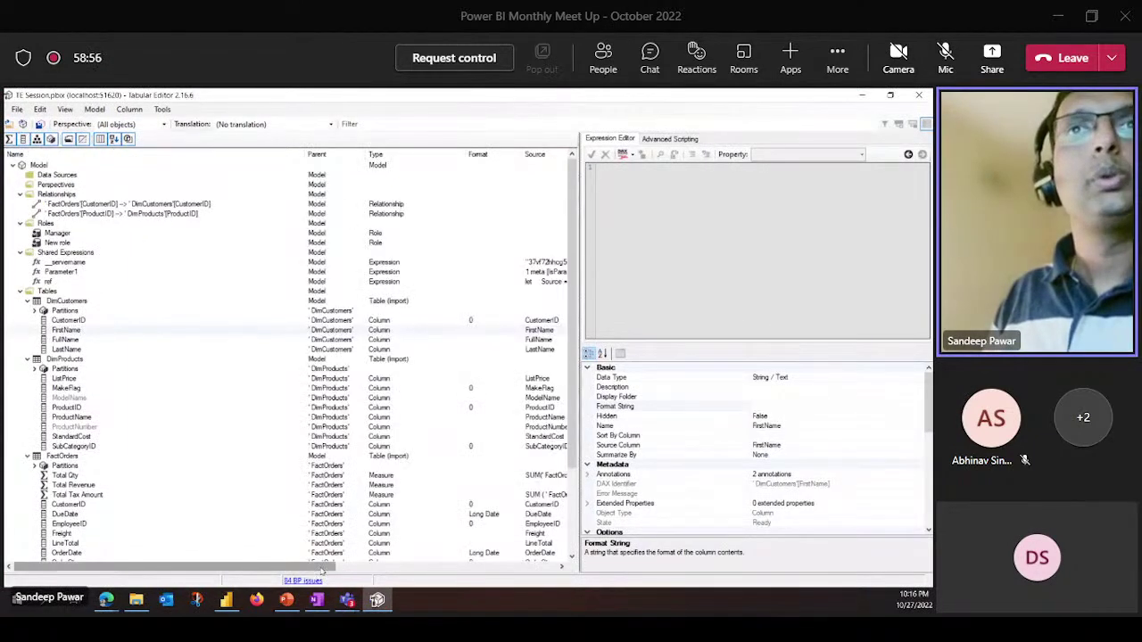
mouse_move(295, 568)
mouse_down()
mouse_move(459, 568)
mouse_move(298, 571)
mouse_up()
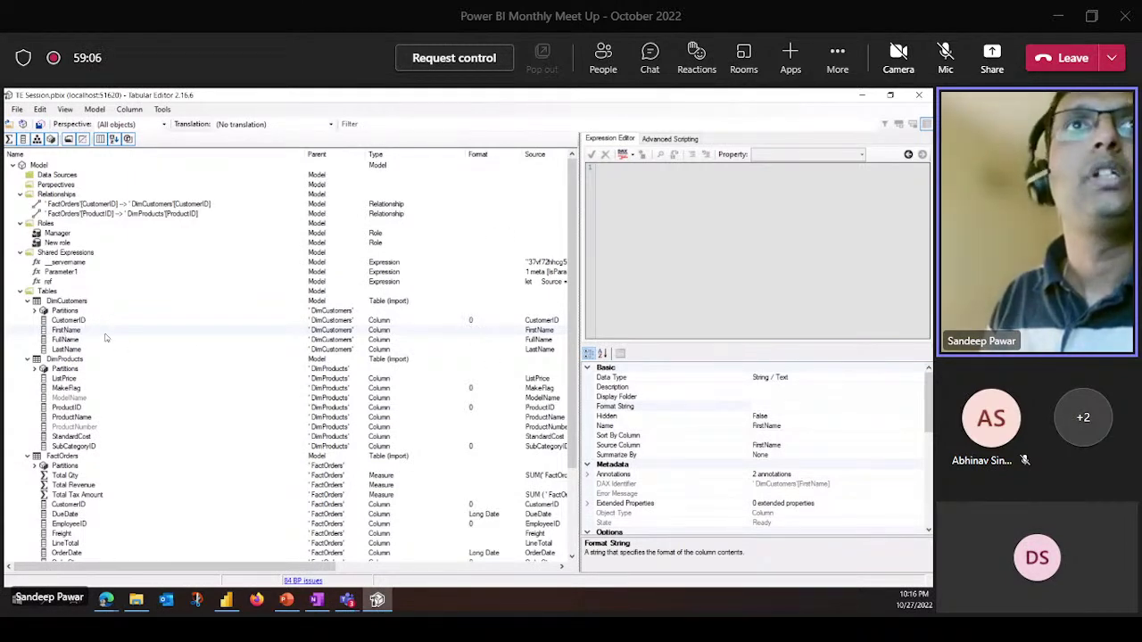
Switch to Power BI Desktop, apply the pending query changes, and return to Tabular Editor
click(226, 599)
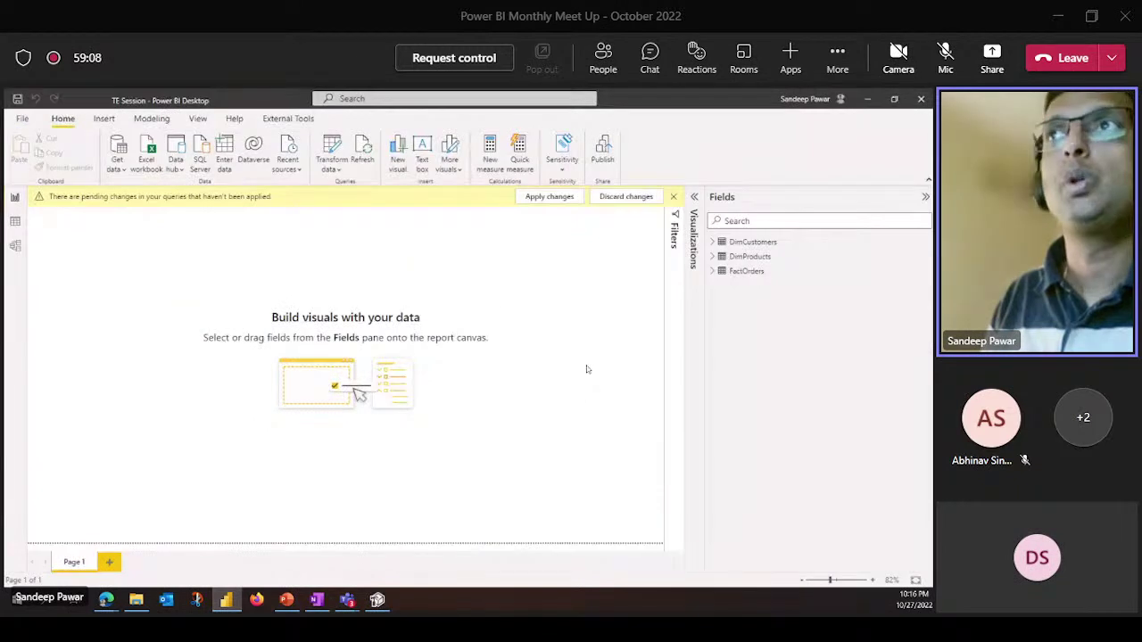
click(550, 196)
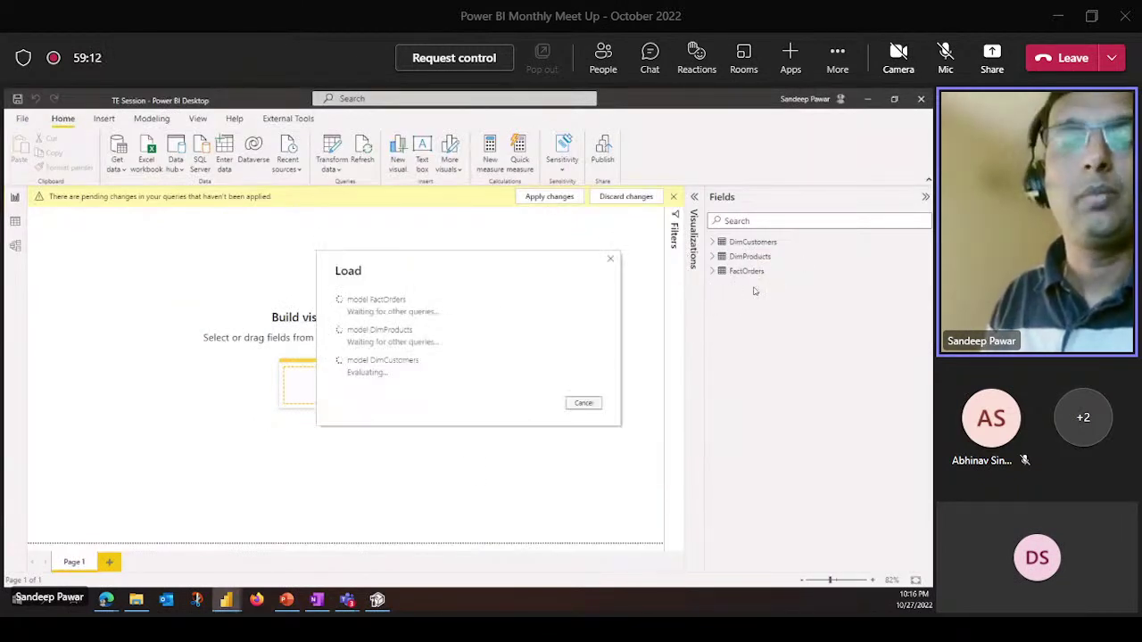
click(377, 600)
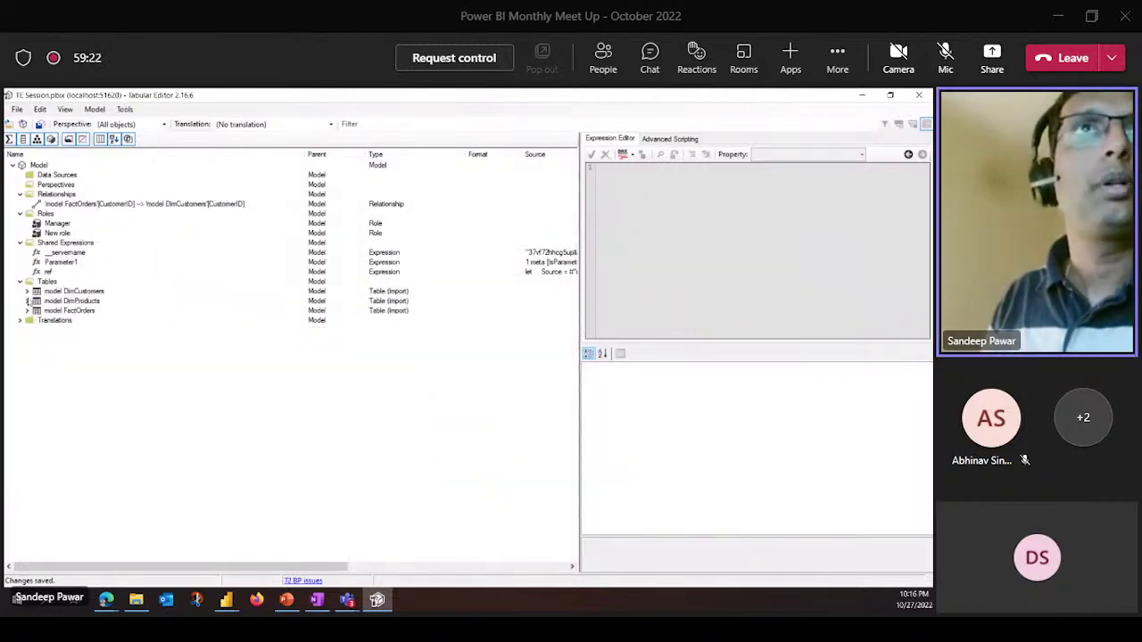
Expand model DimCustomers, model DimProducts and model FactOrders, and examine the format of CustomerID and the other columns
click(27, 291)
click(27, 349)
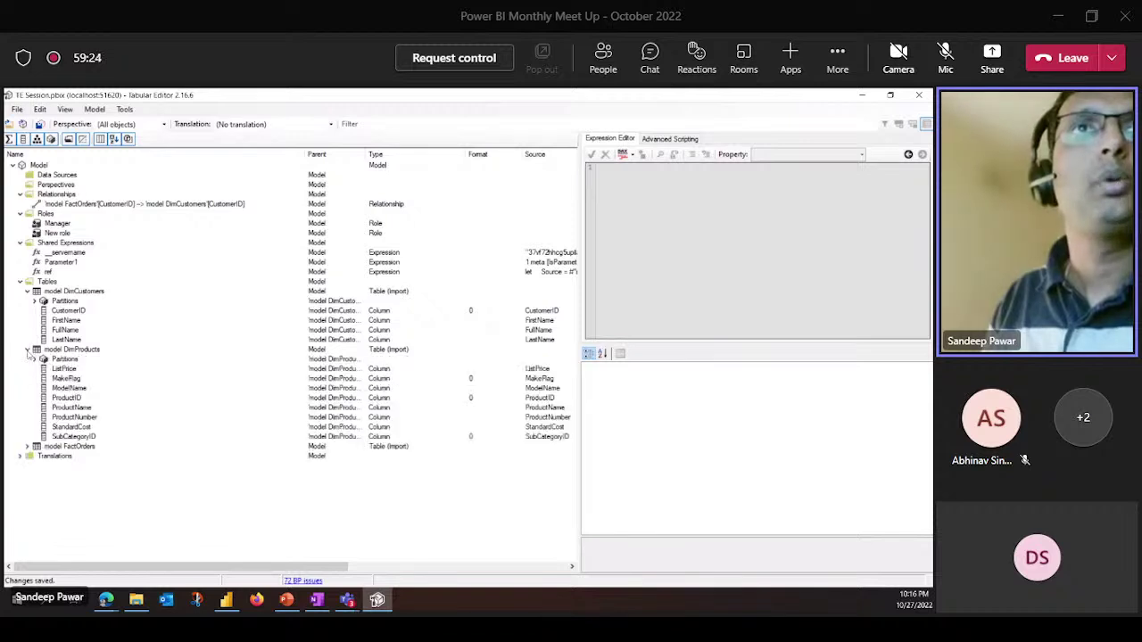
click(28, 447)
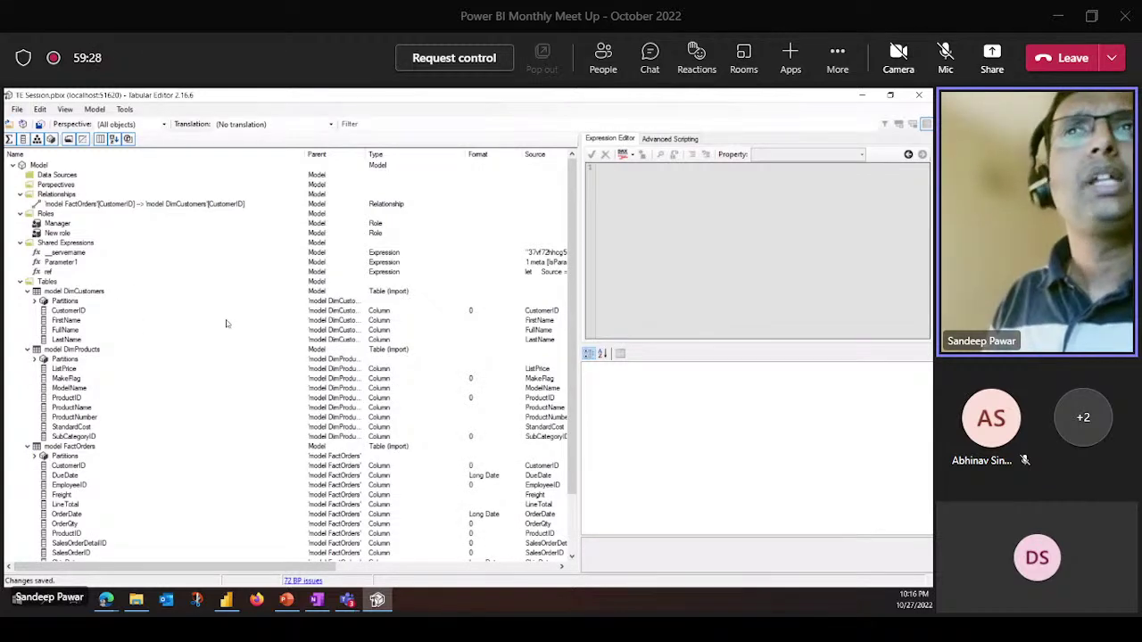
click(466, 312)
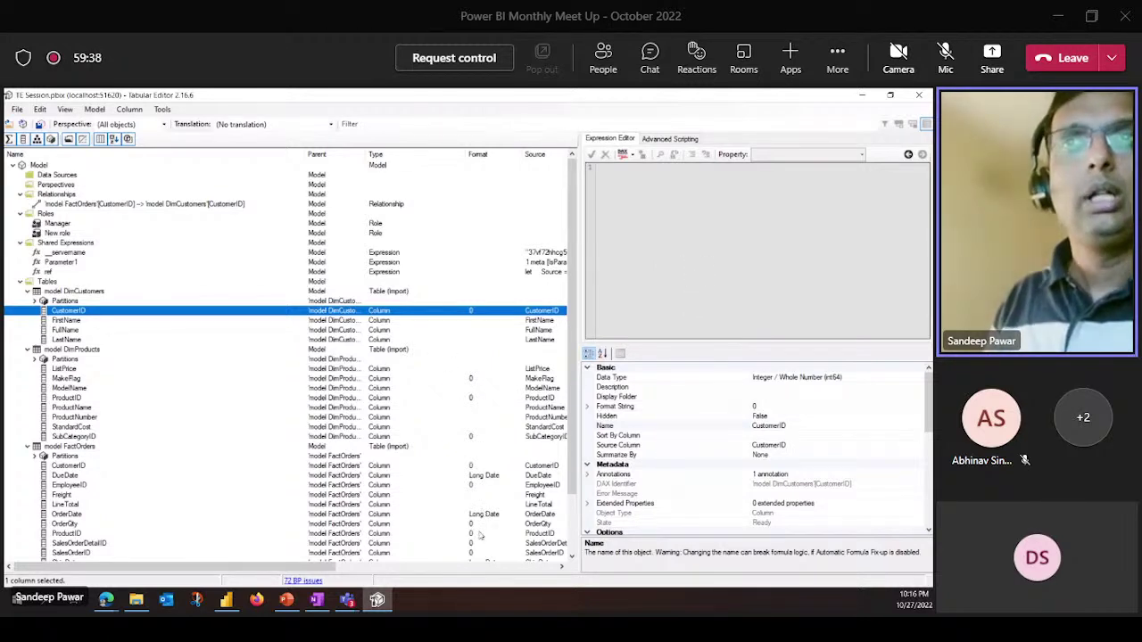
scroll(487, 522, down, 3)
scroll(490, 523, up, 3)
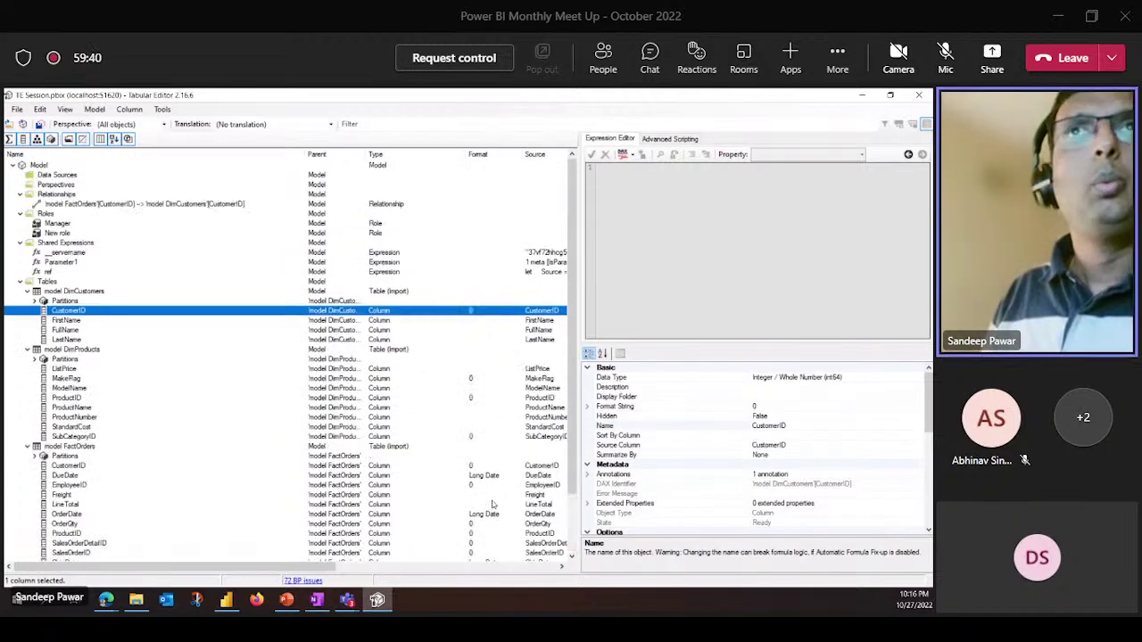
drag(316, 568, 192, 564)
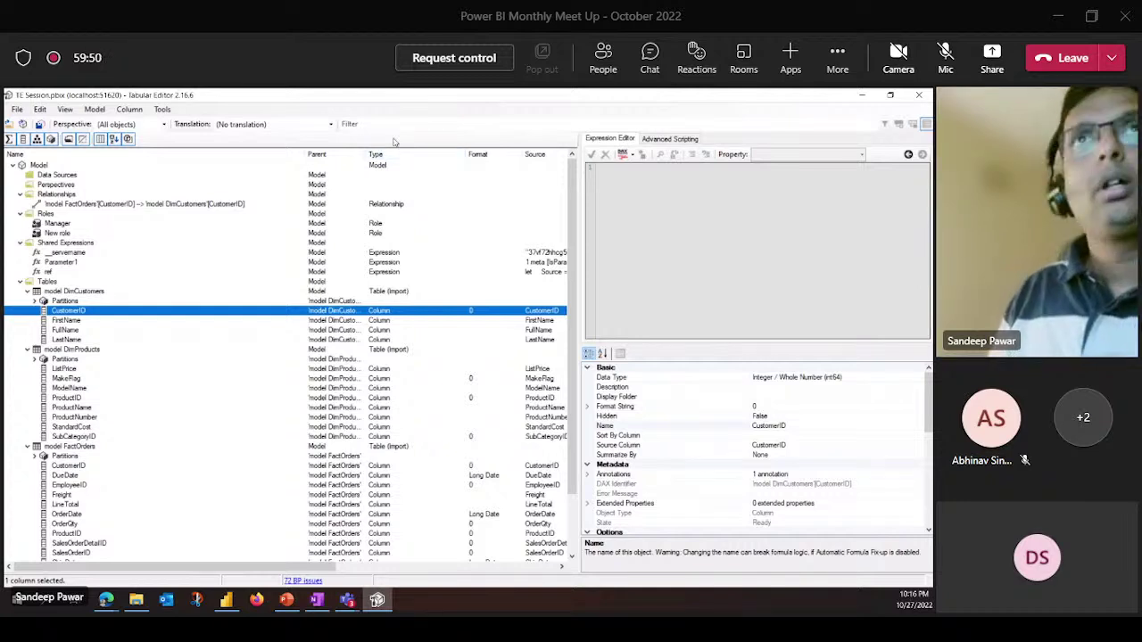
Filter the model objects with the Dynamic LINQ expression :ObjectType="Column"
click(357, 125)
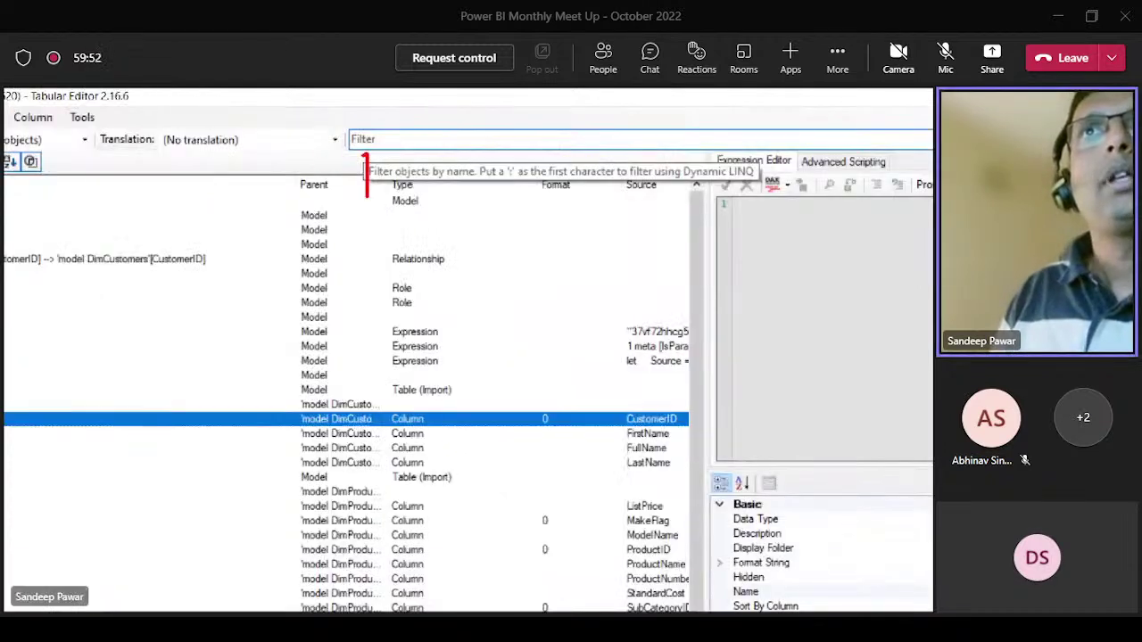
key(Escape)
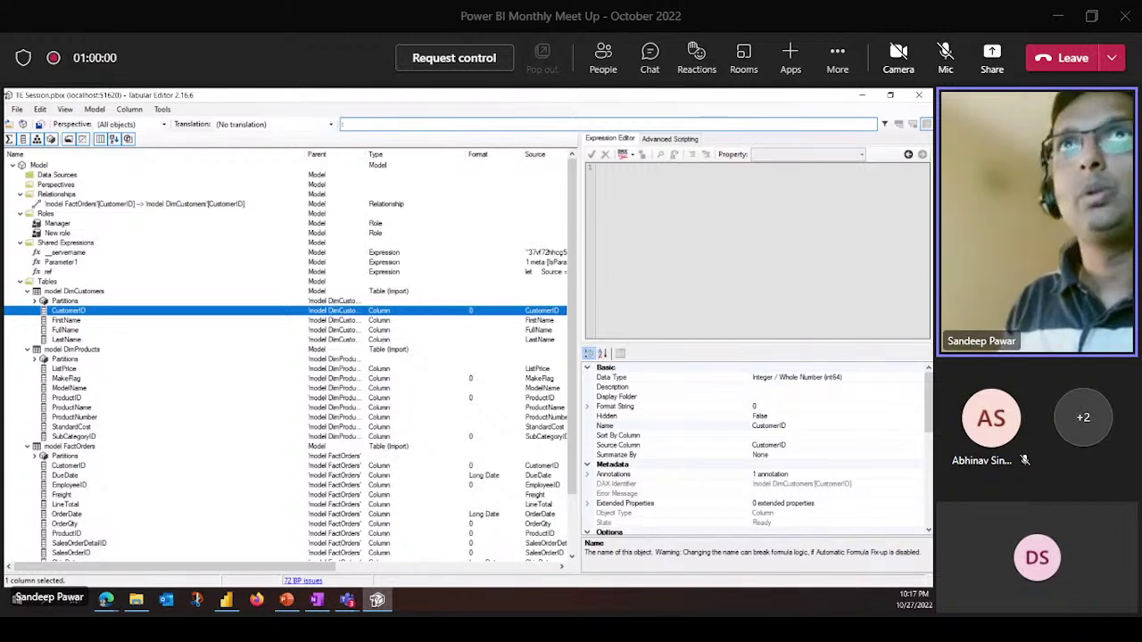
text(e)
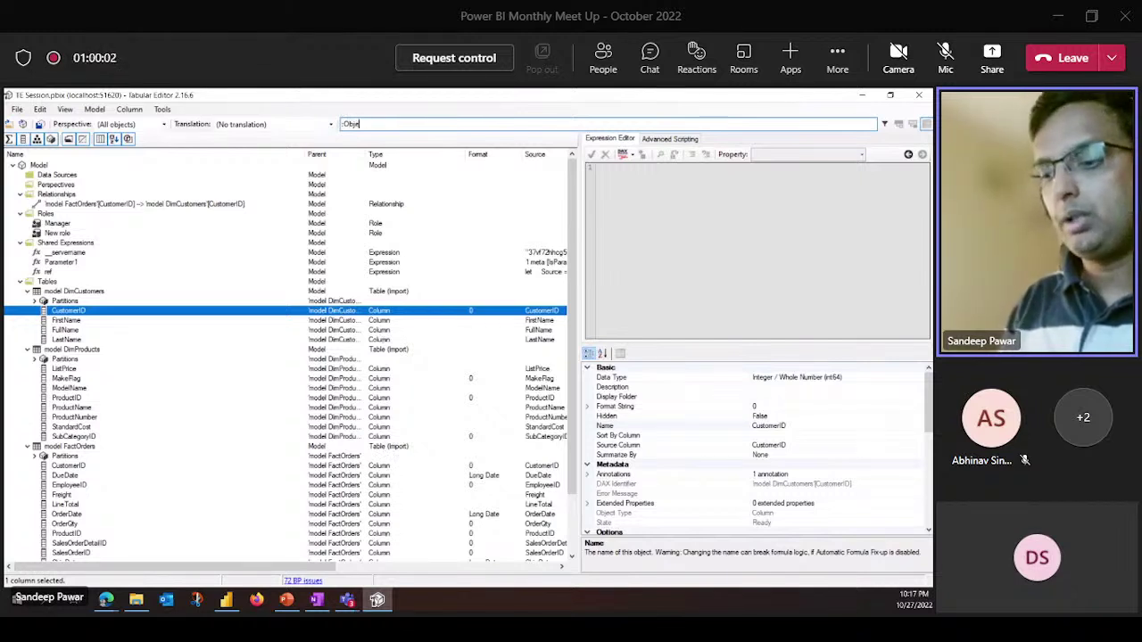
text(ctType=")
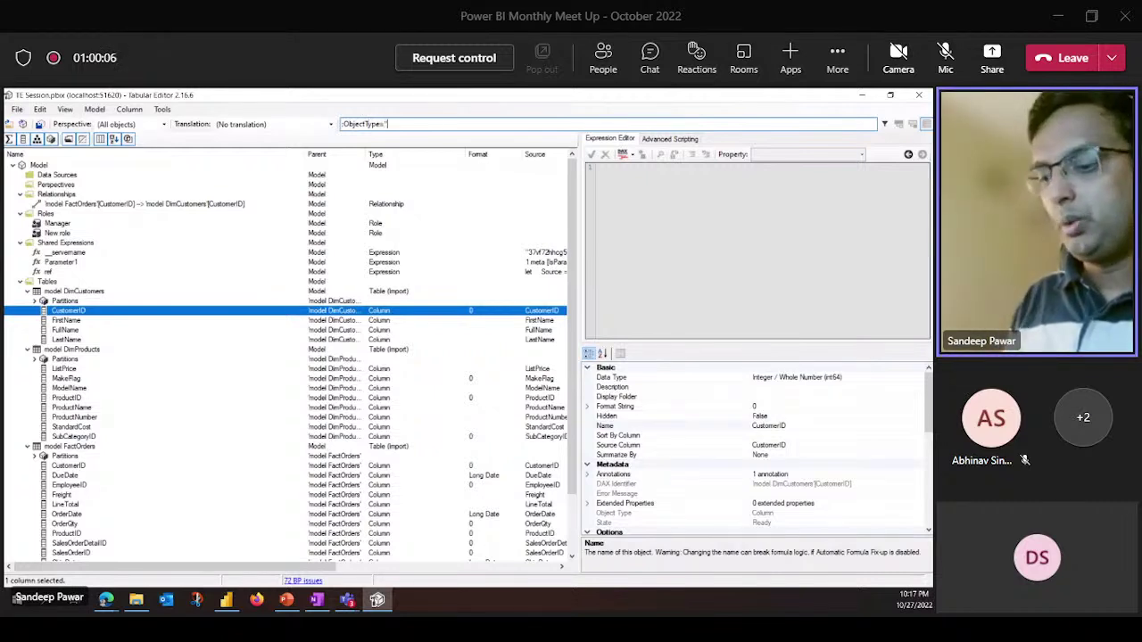
text(Column)
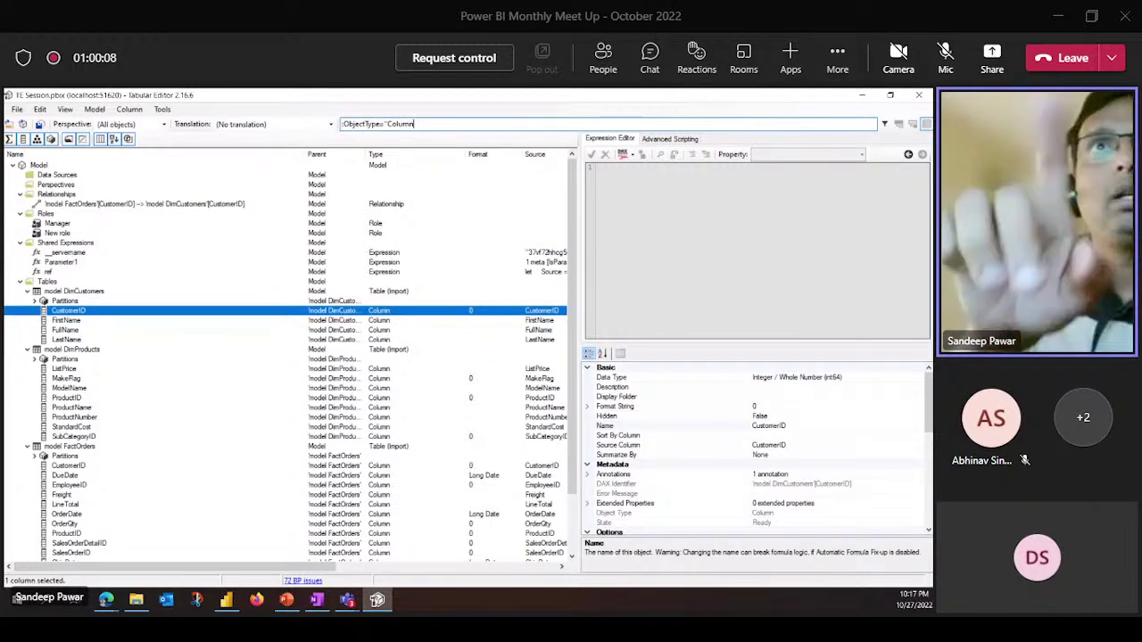
text(")
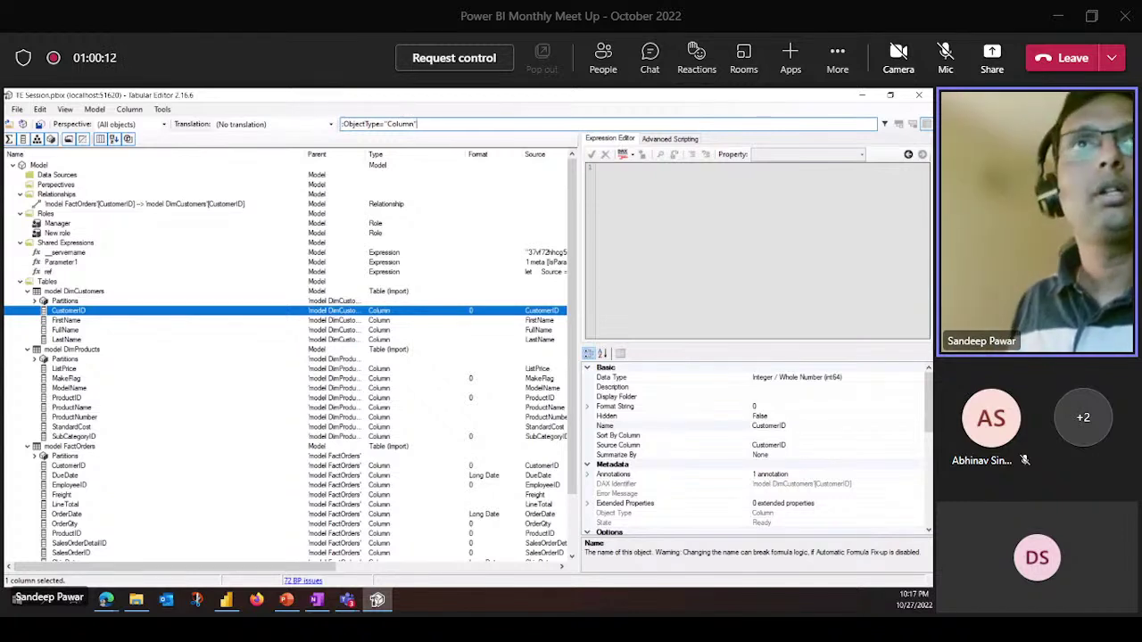
key(Return)
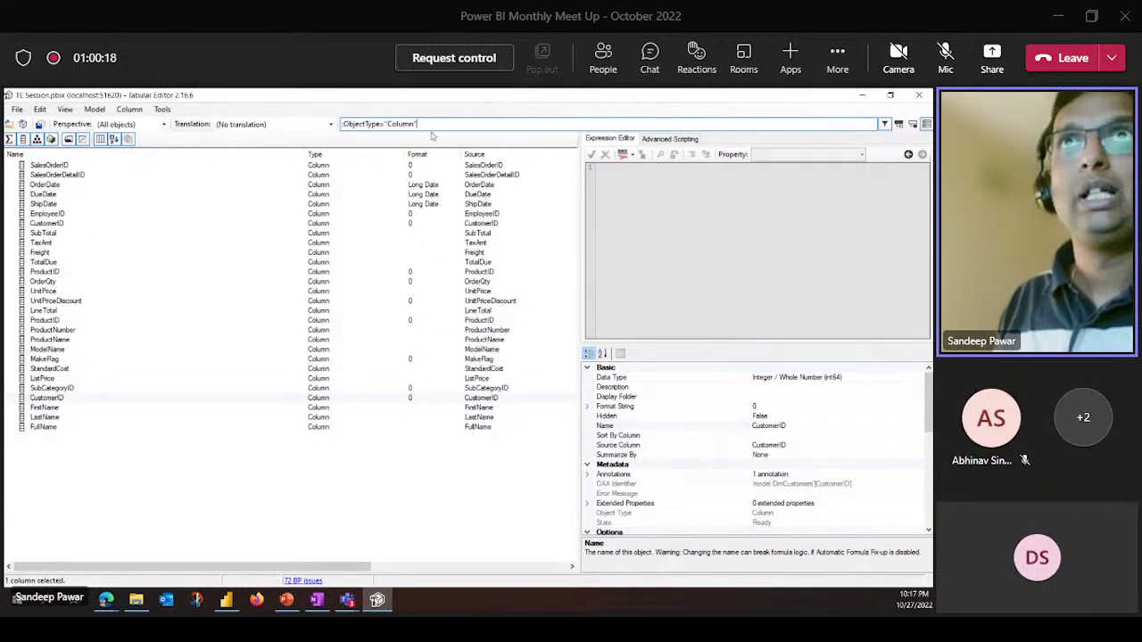
Extend the object filter to :ObjectType="Column" and FormatString = "0" and apply it
text(and)
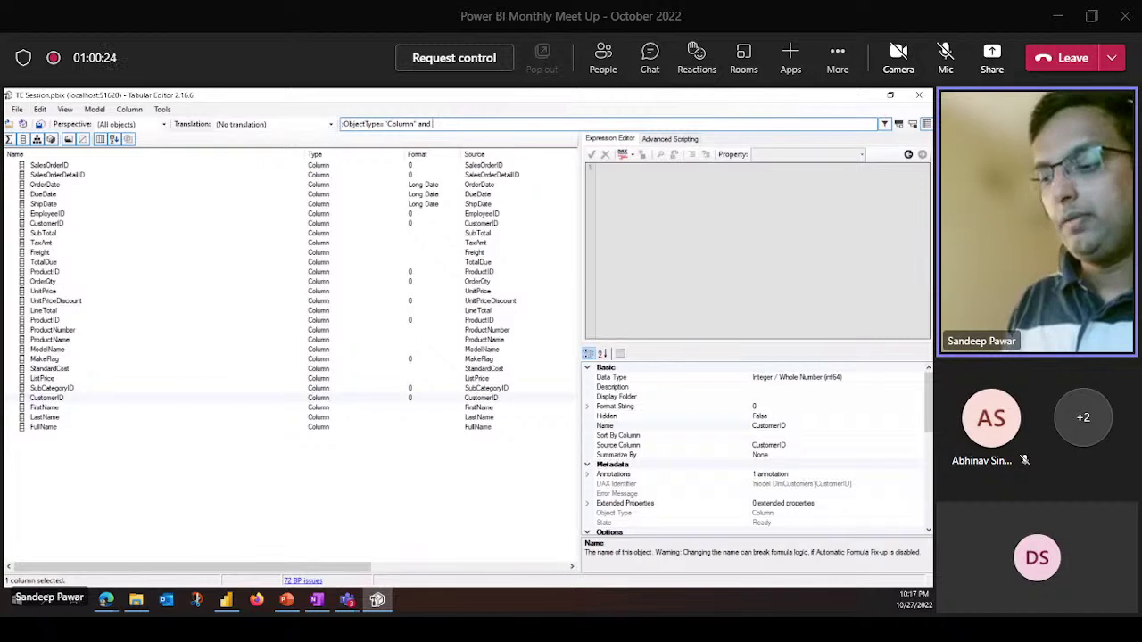
text( FormatString)
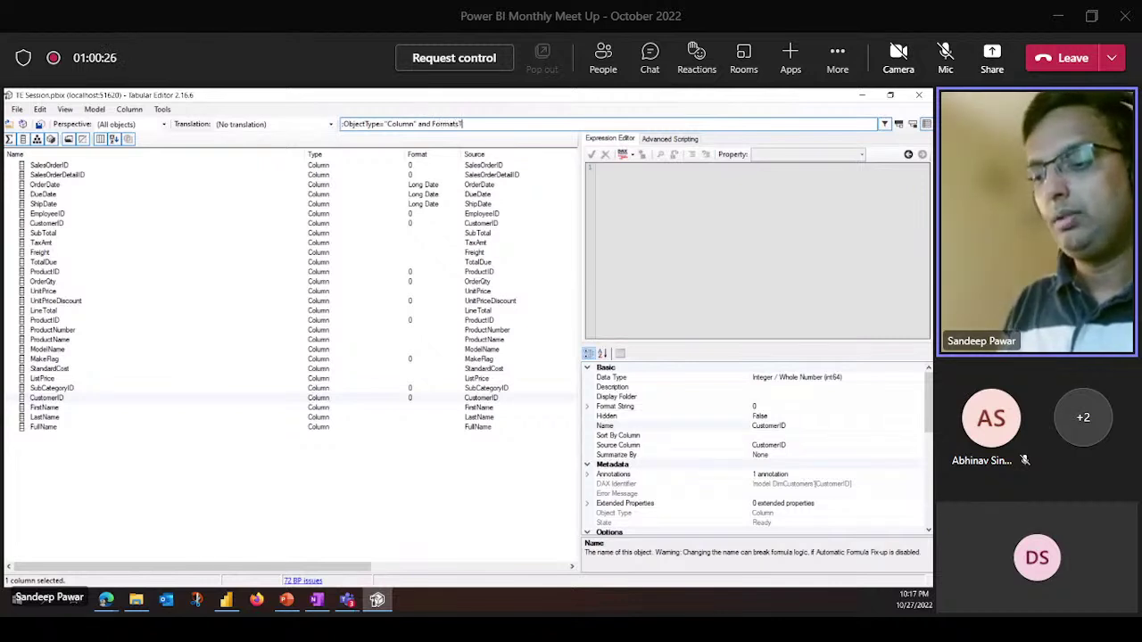
key(BackSpace)
key(BackSpace)
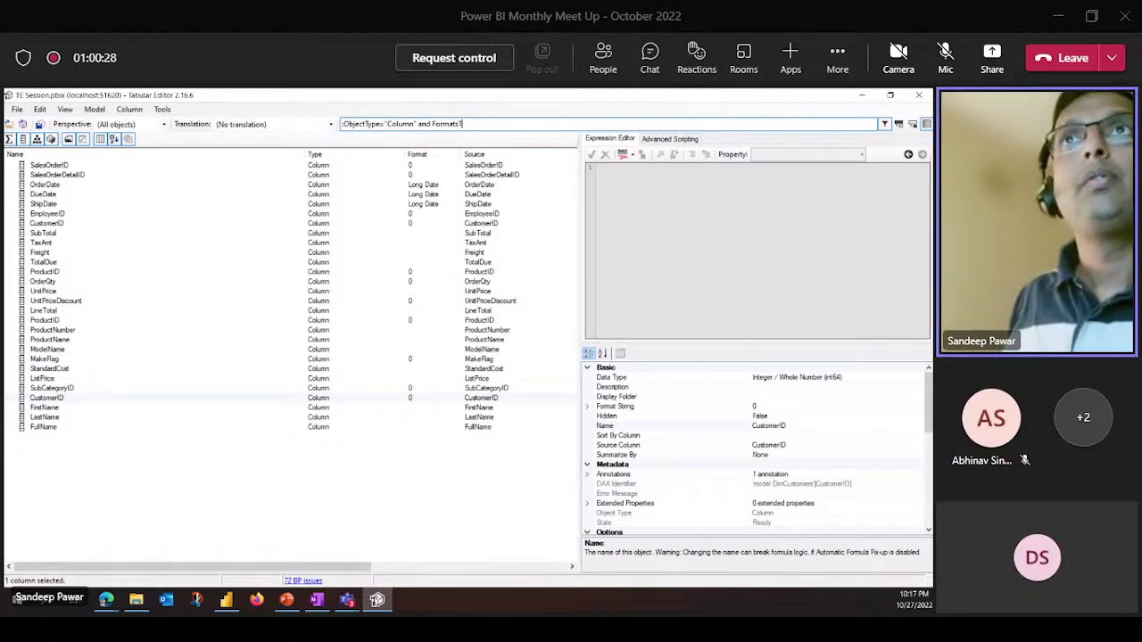
text(ing = )
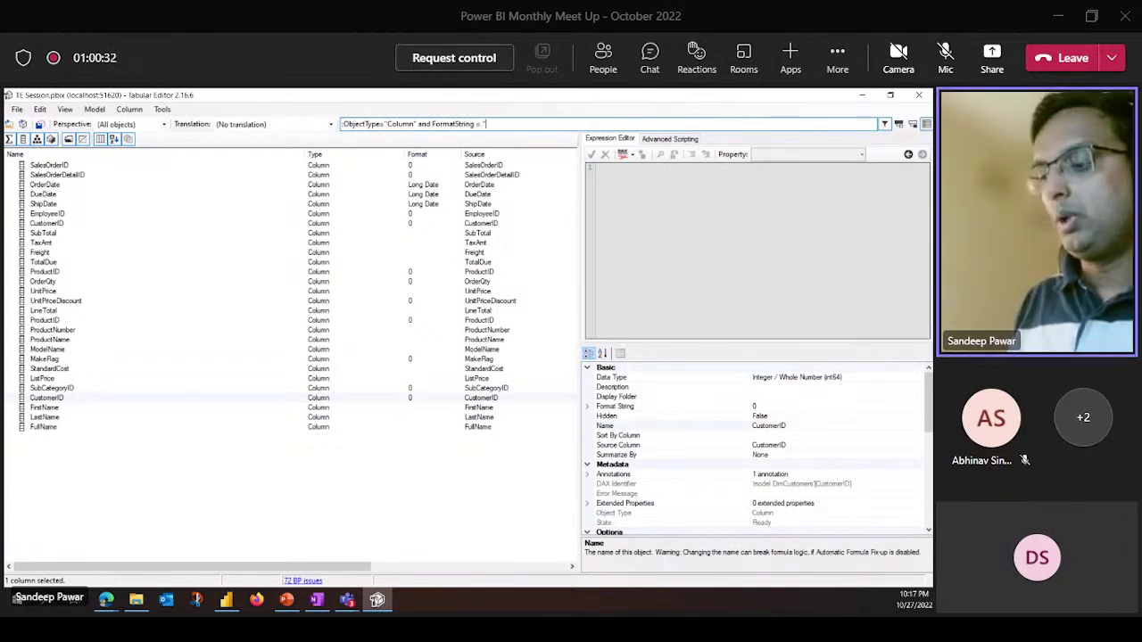
text("0")
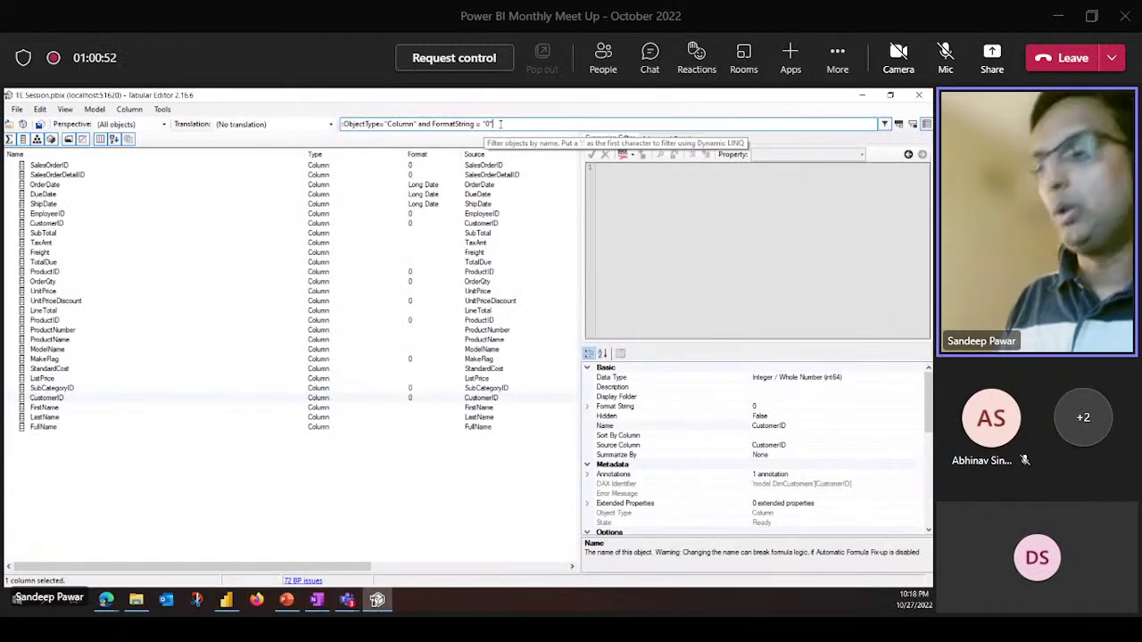
key(Return)
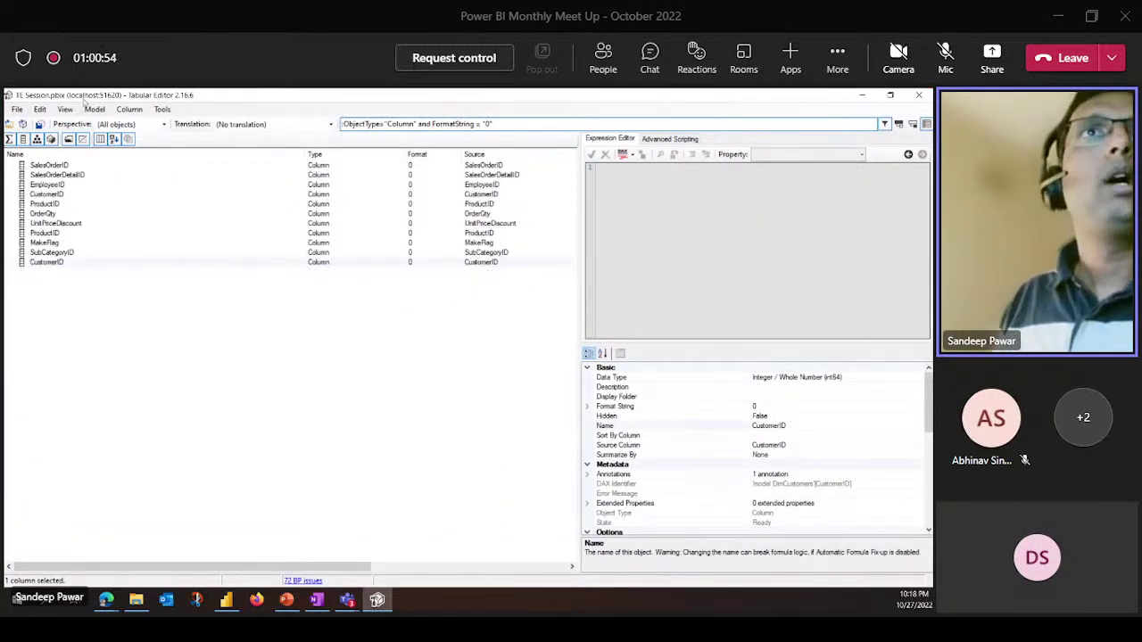
Select all the filtered columns from SalesOrderID to CustomerID and clear their format string together
click(60, 169)
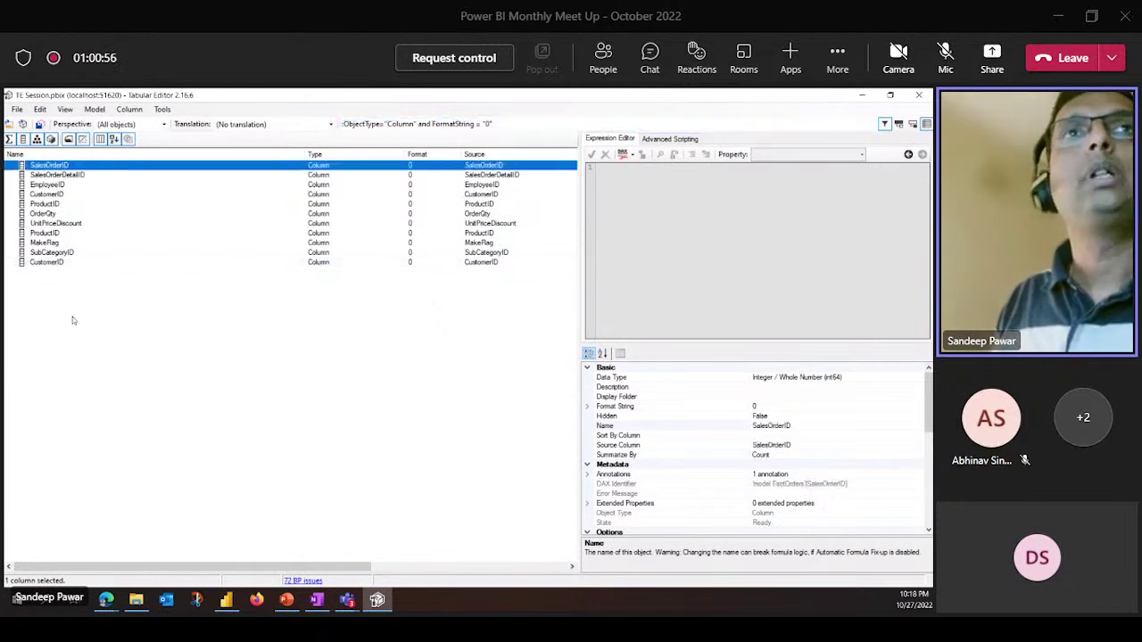
shift+click(60, 262)
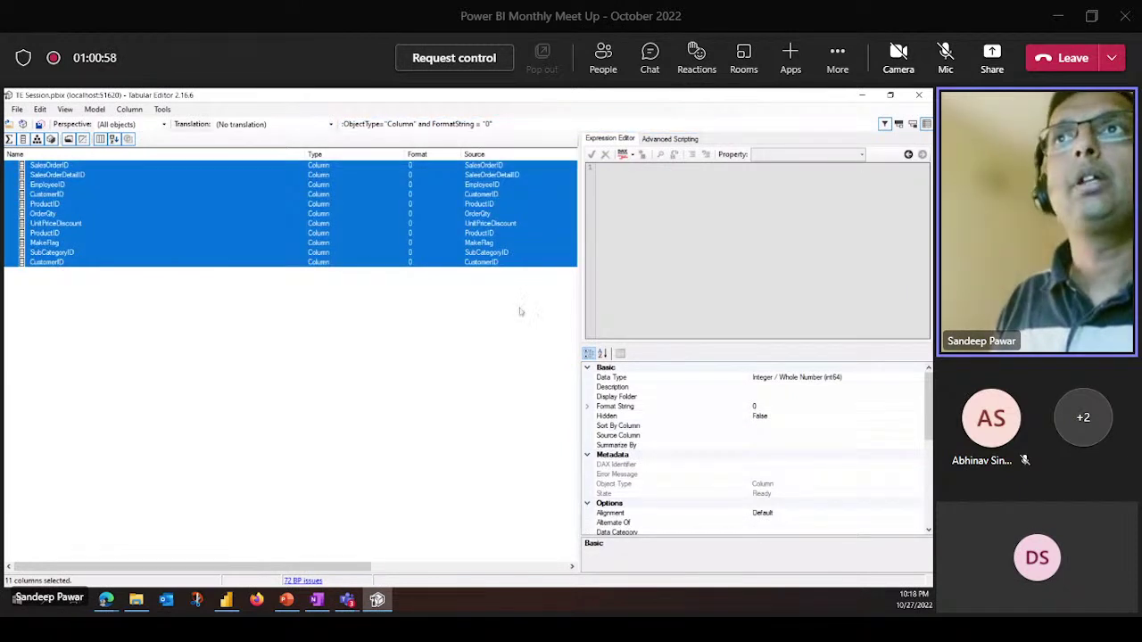
drag(579, 294, 409, 295)
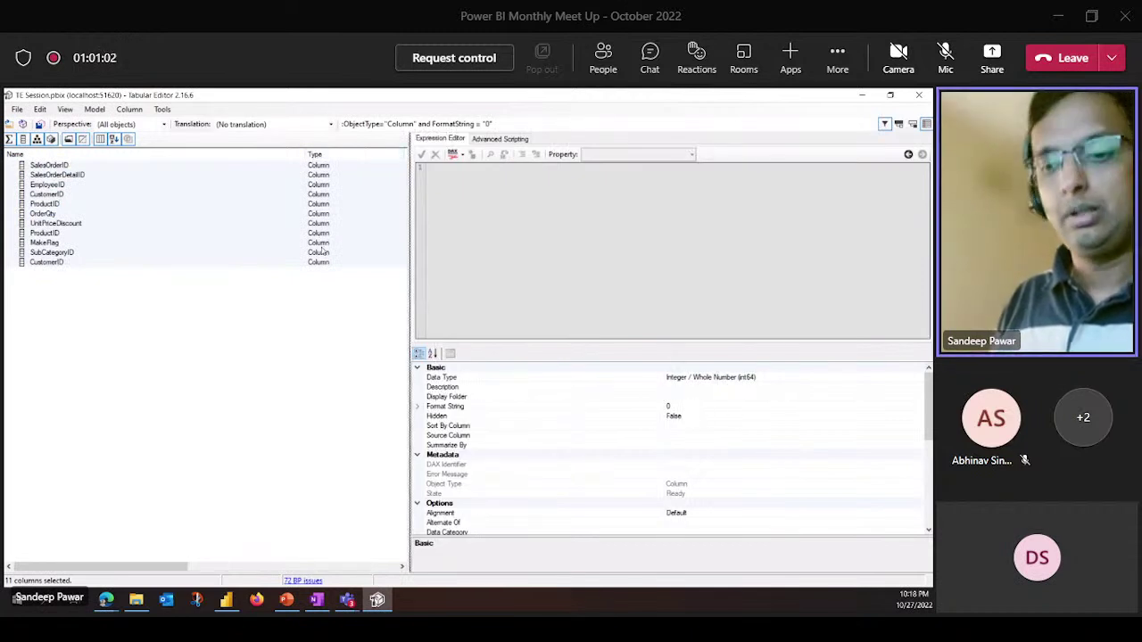
click(201, 292)
click(66, 262)
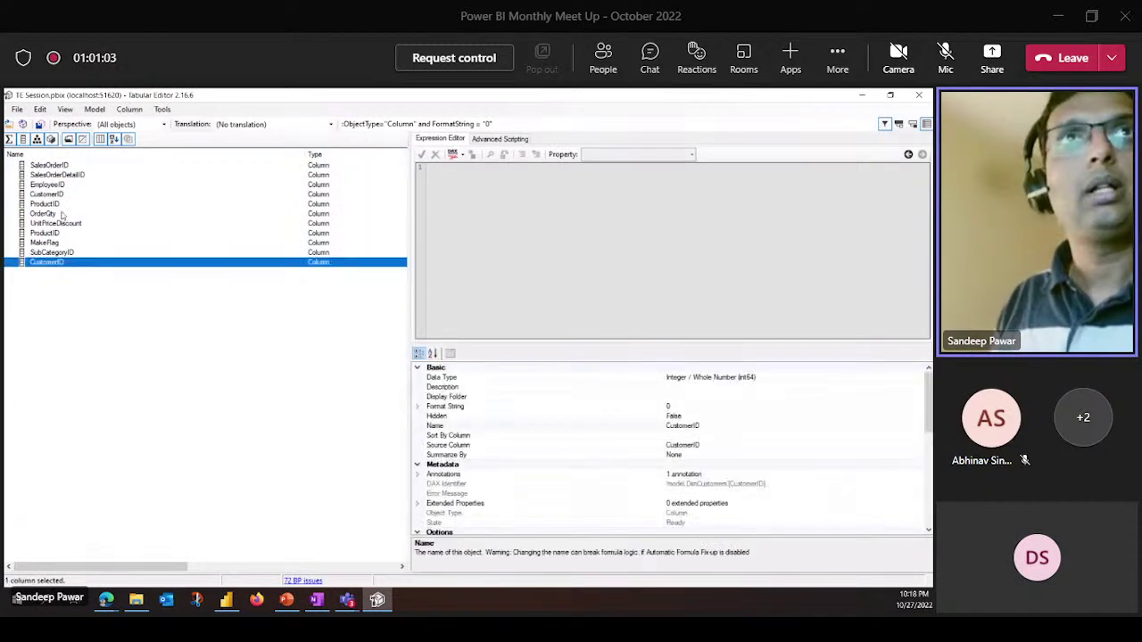
shift+click(60, 167)
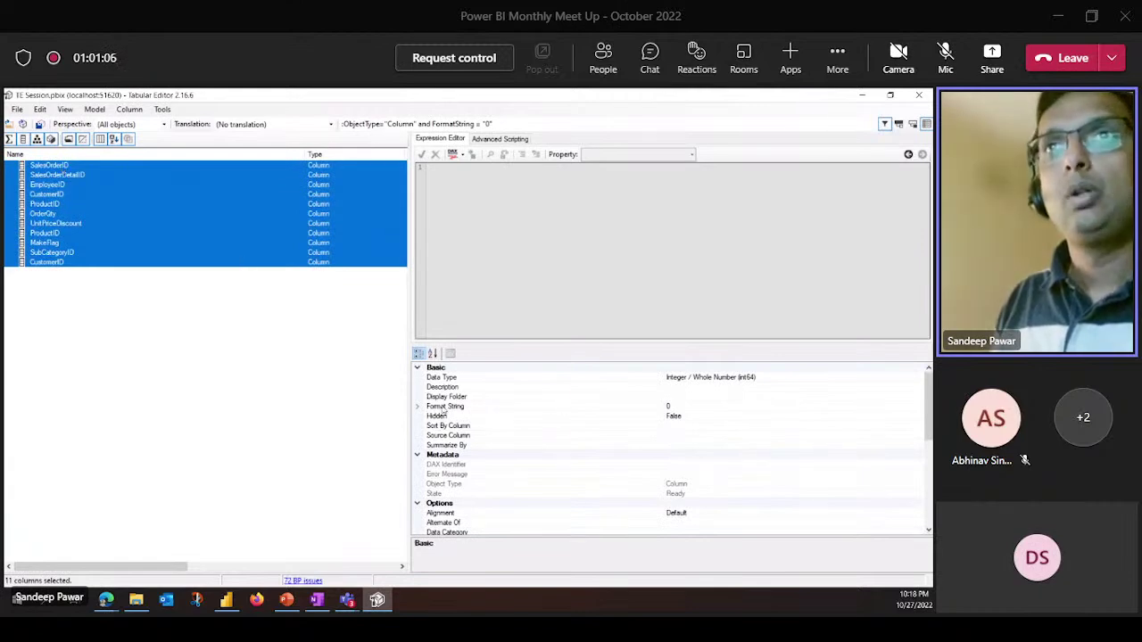
click(683, 406)
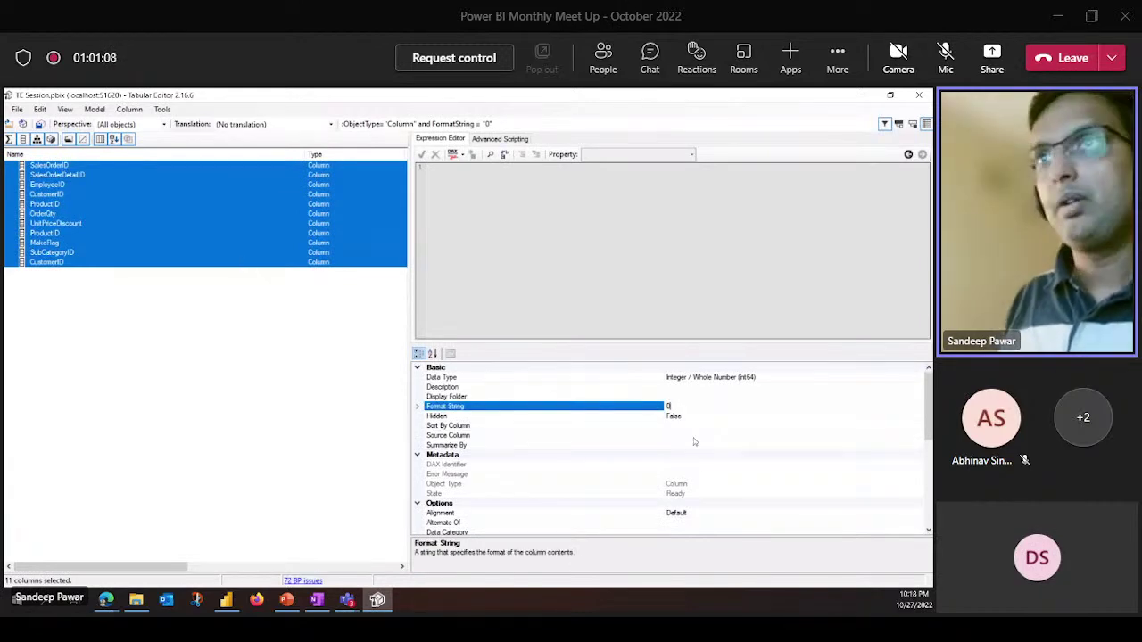
key(BackSpace)
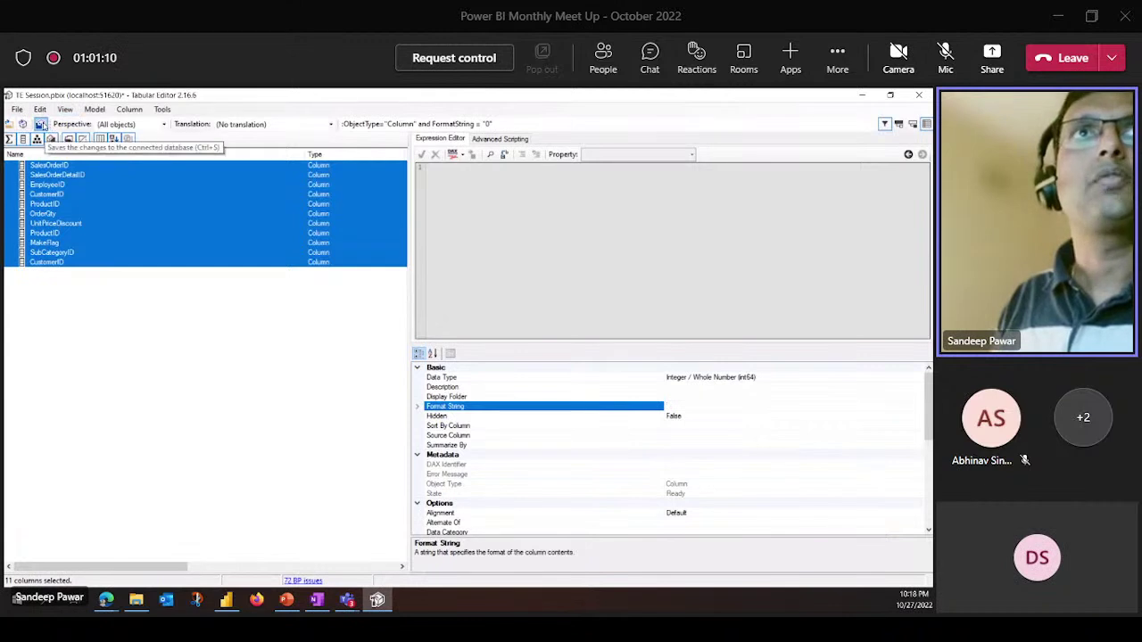
Save the changes to the connected model and clear the object filter
click(41, 125)
click(337, 125)
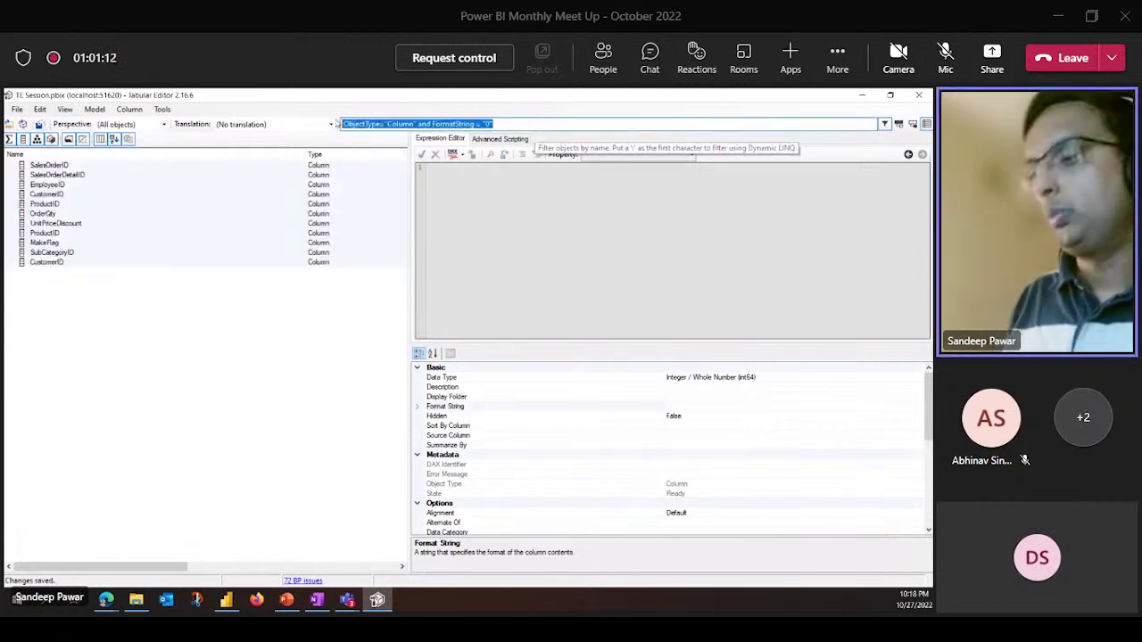
key(BackSpace)
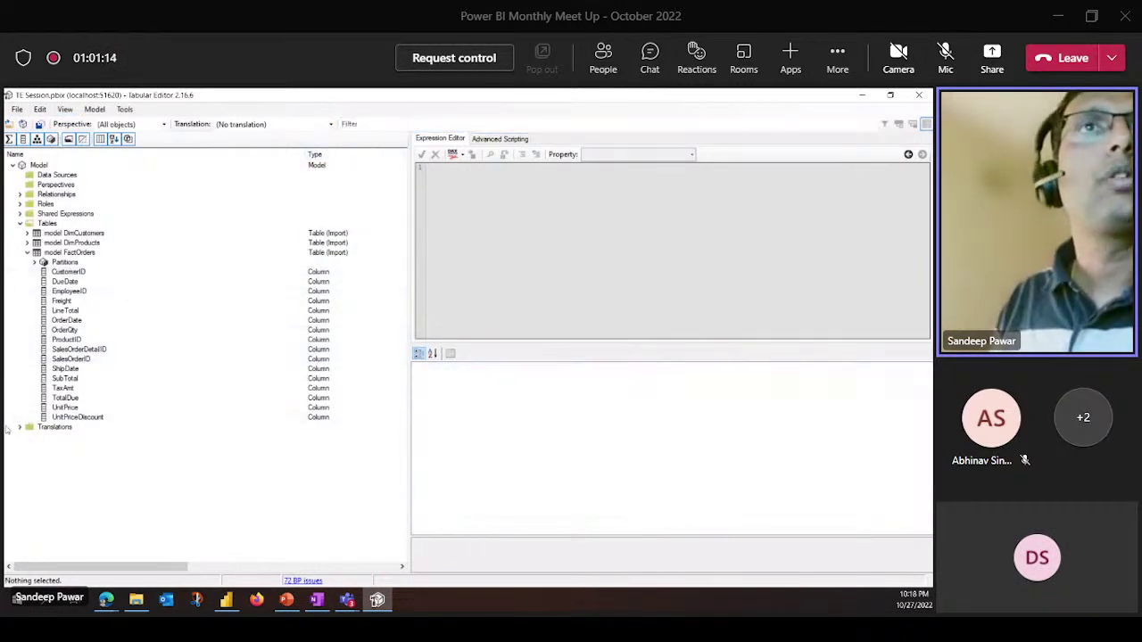
Expand the DimProducts and DimCustomers tables and widen the object tree until the Format and Source columns show
click(27, 243)
click(27, 232)
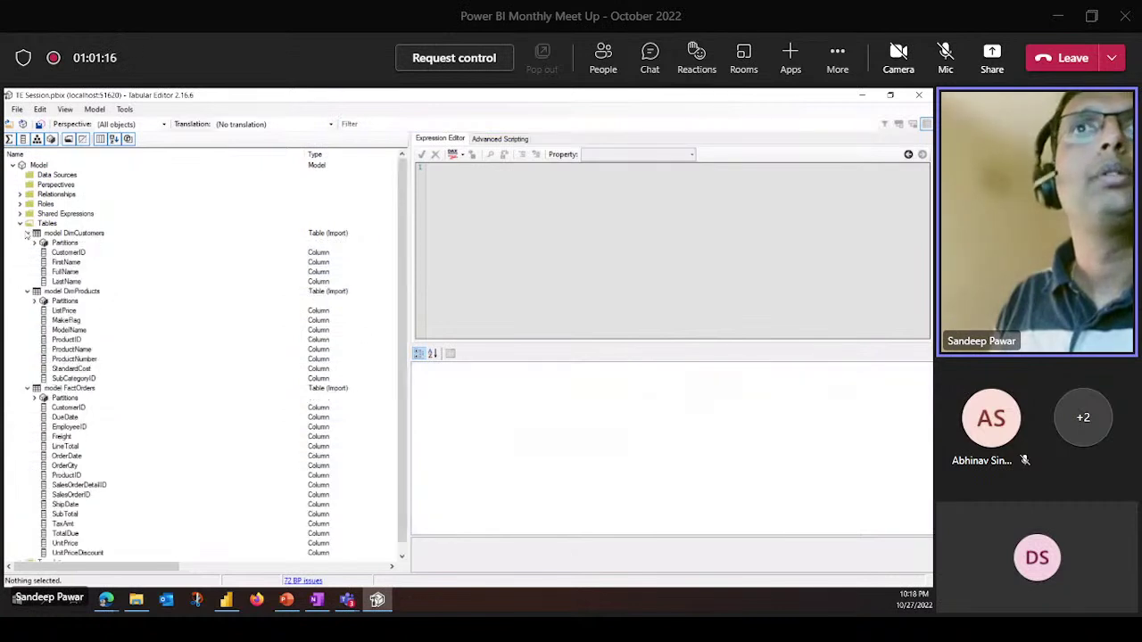
scroll(190, 380, down, 1)
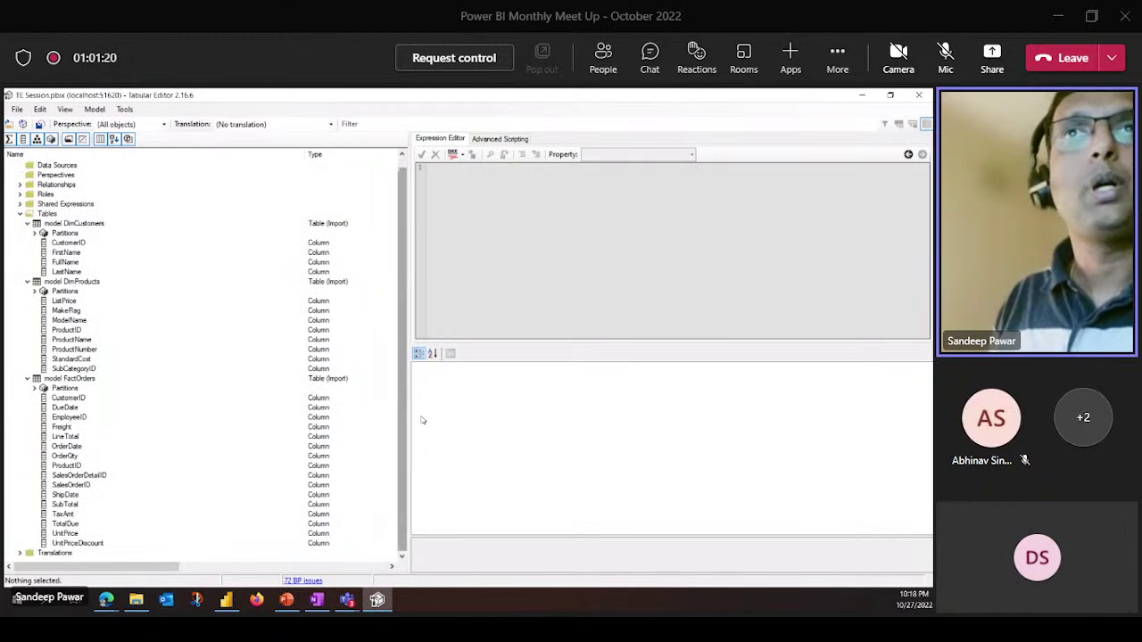
drag(410, 414, 391, 416)
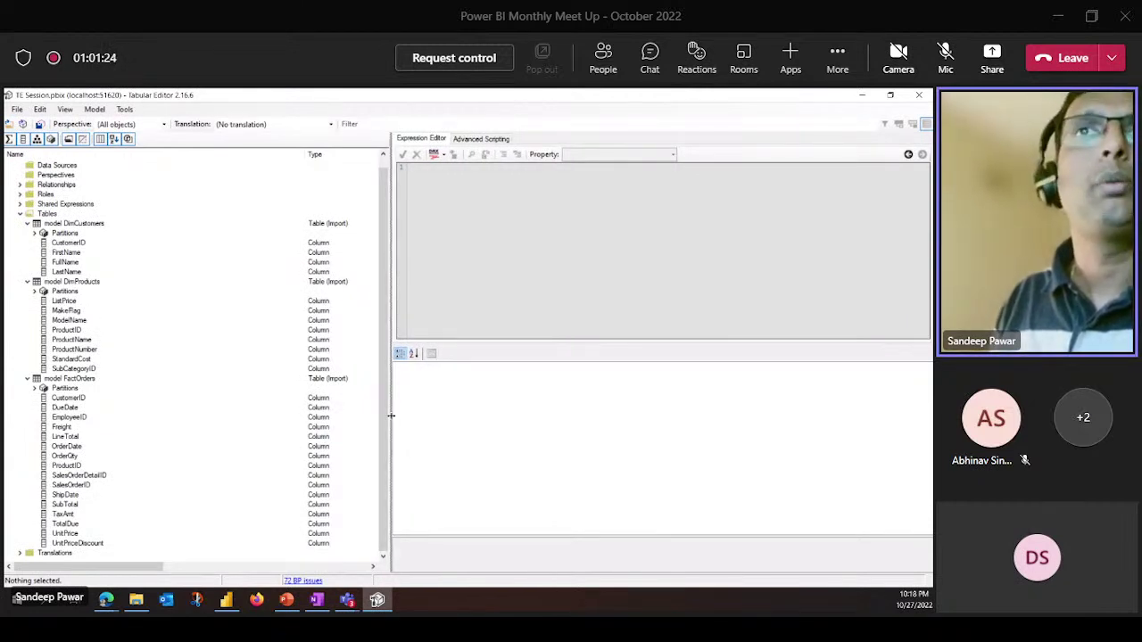
drag(391, 419, 585, 357)
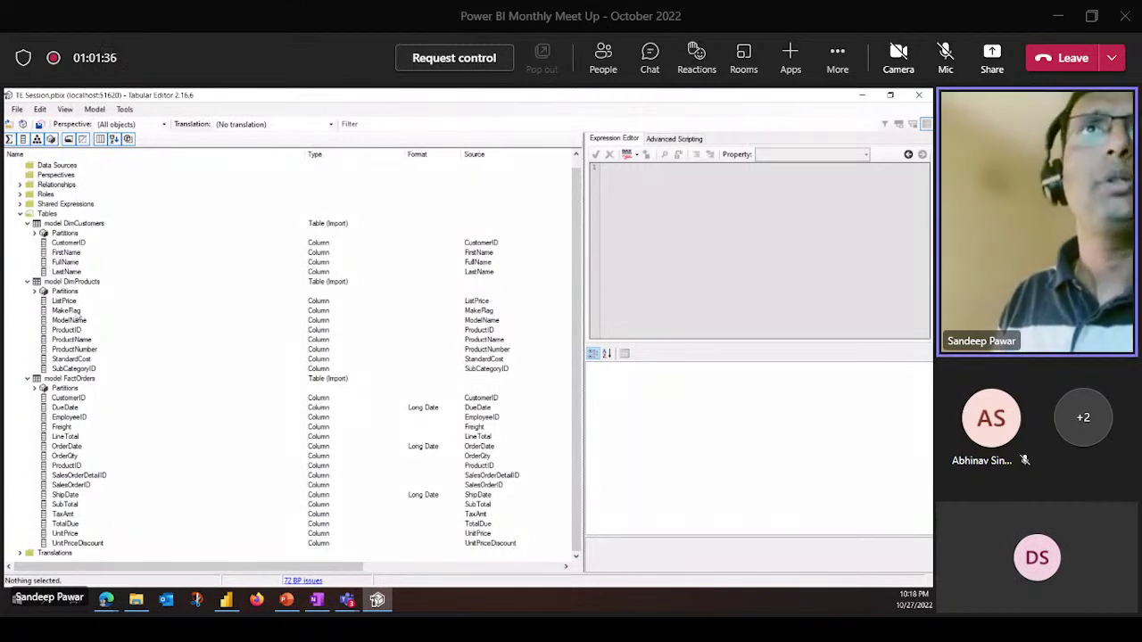
Examine the properties of the ListPrice column in DimProducts, then narrow the object tree and look at the Advanced Scripting editor
click(64, 302)
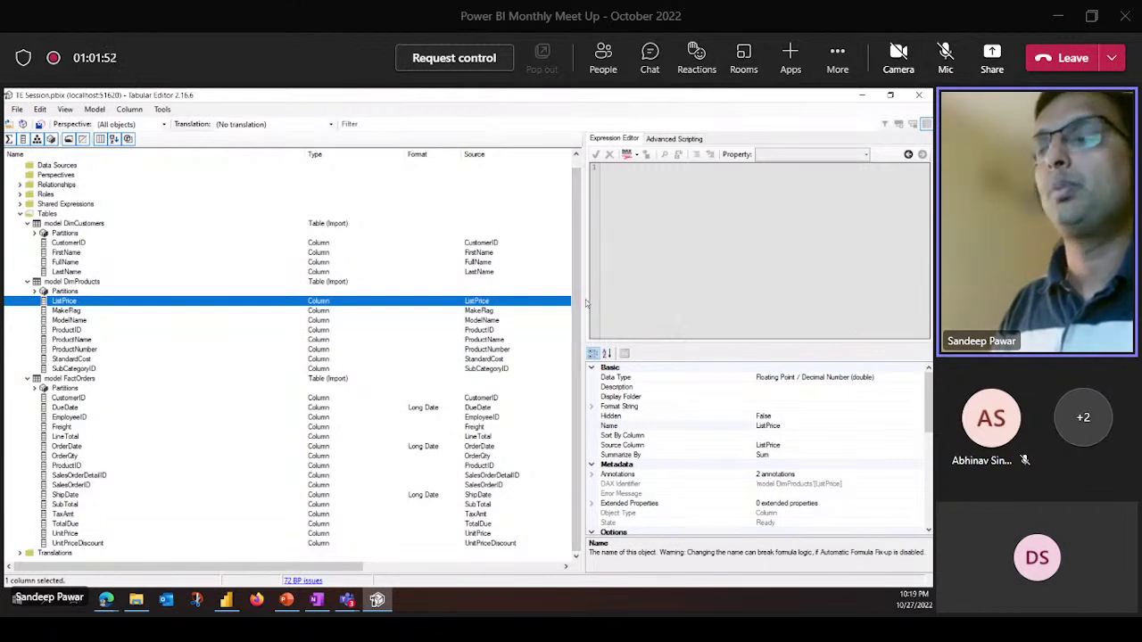
drag(587, 303, 343, 303)
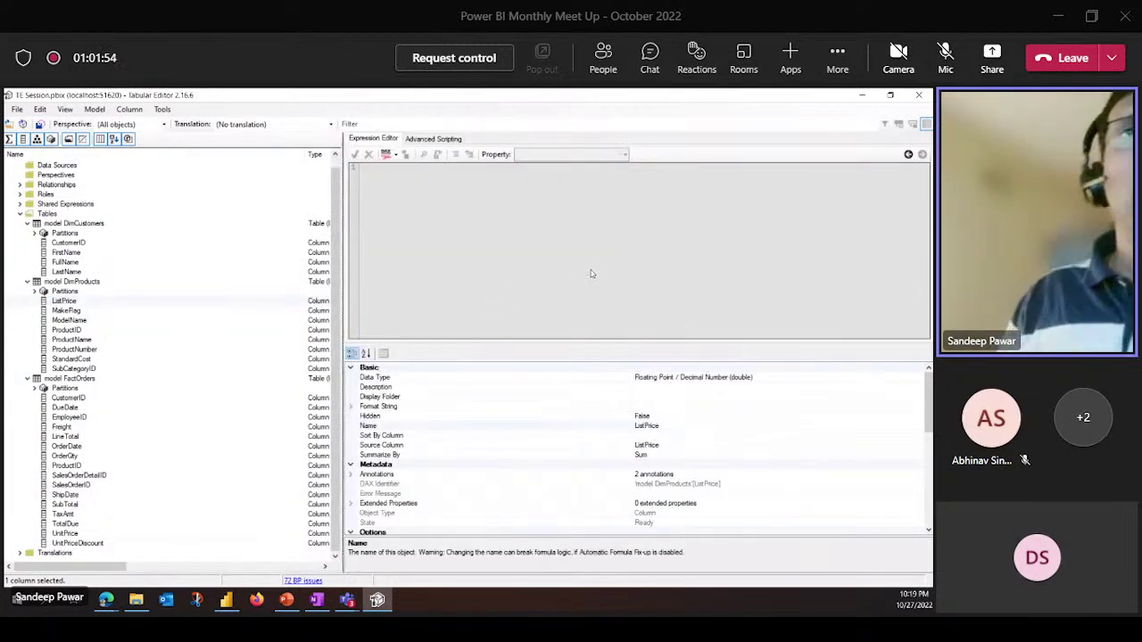
click(434, 138)
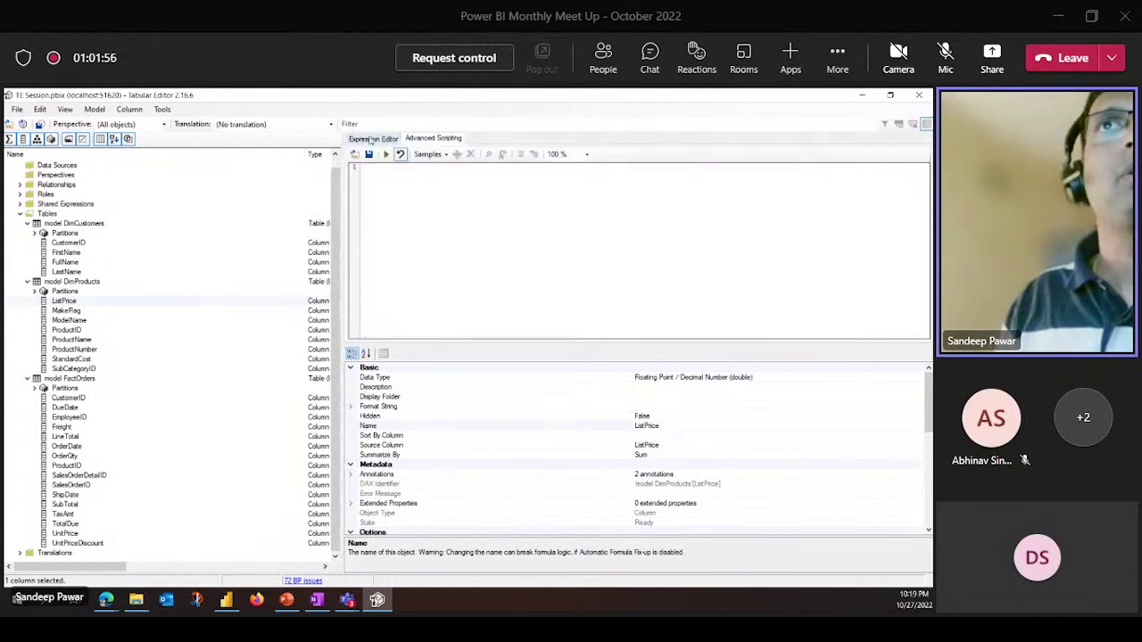
click(373, 138)
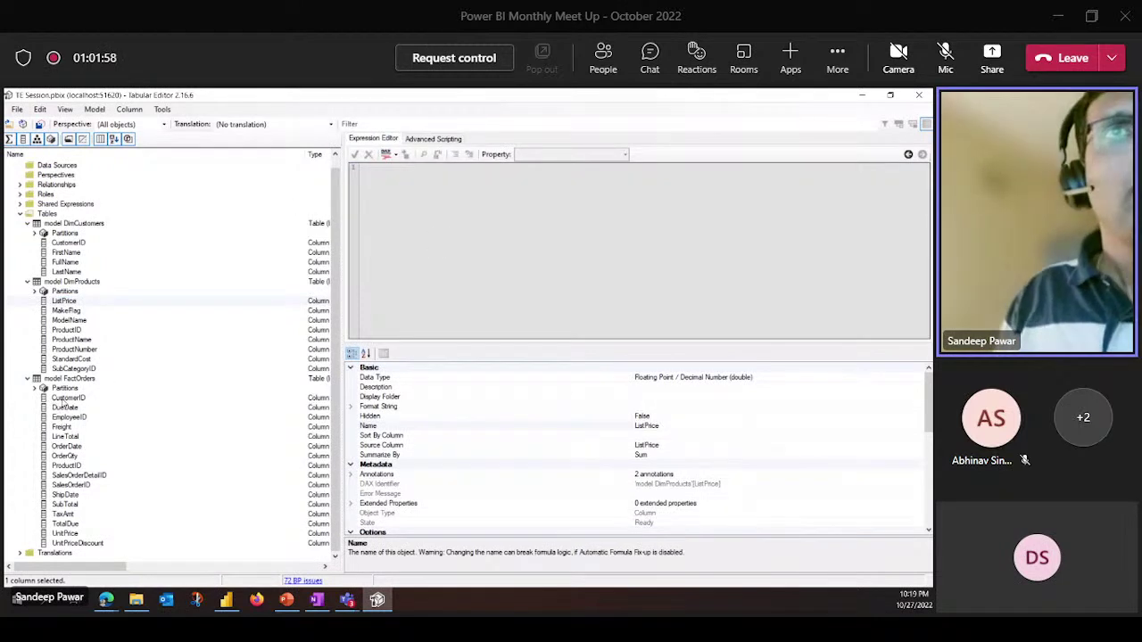
Expand the partitions of the FactOrders table and show the M expression of its import partition
click(63, 398)
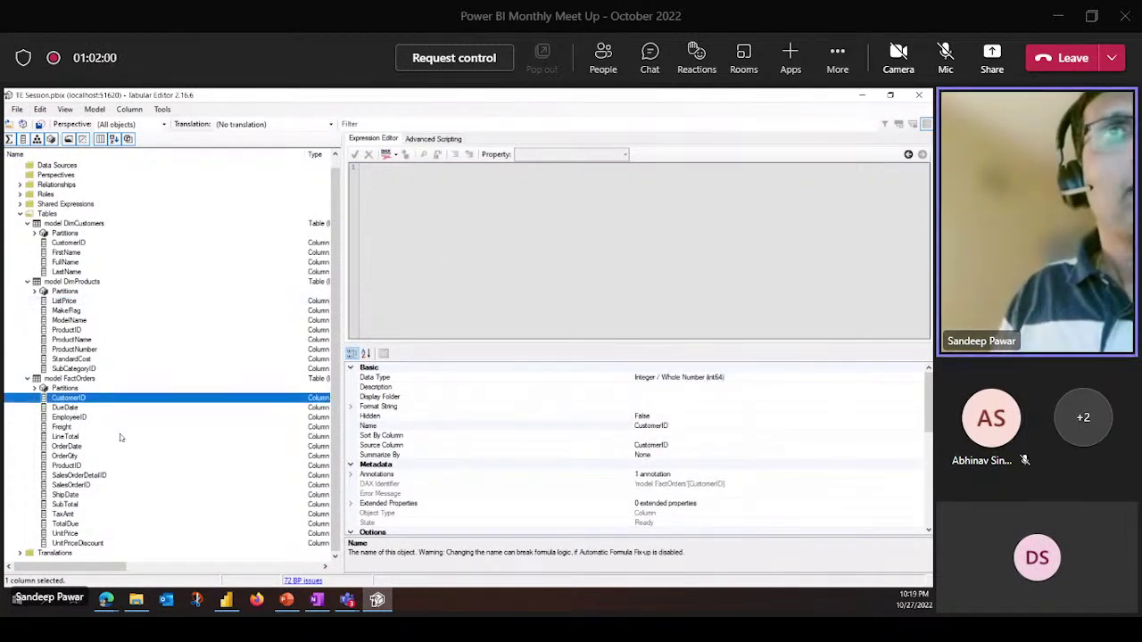
click(37, 389)
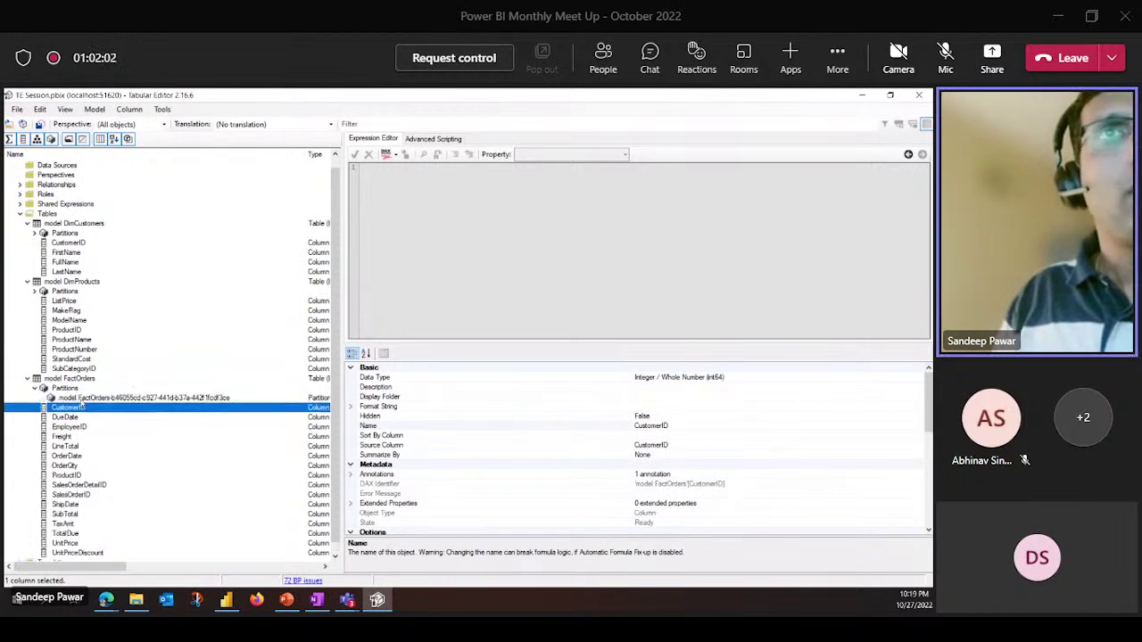
click(92, 398)
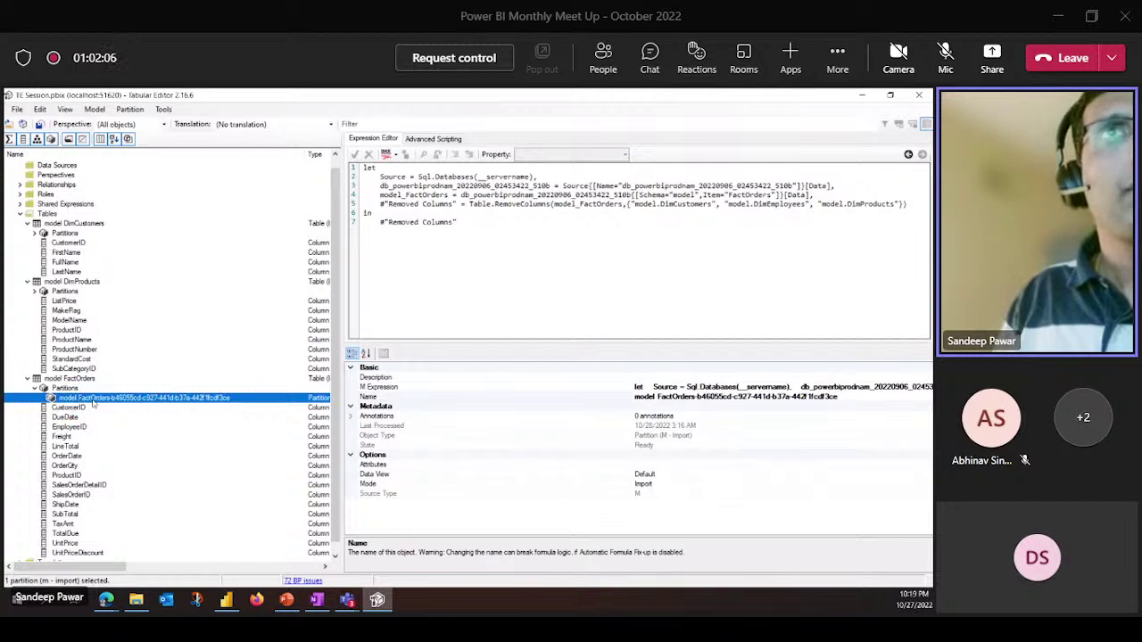
click(65, 389)
click(78, 400)
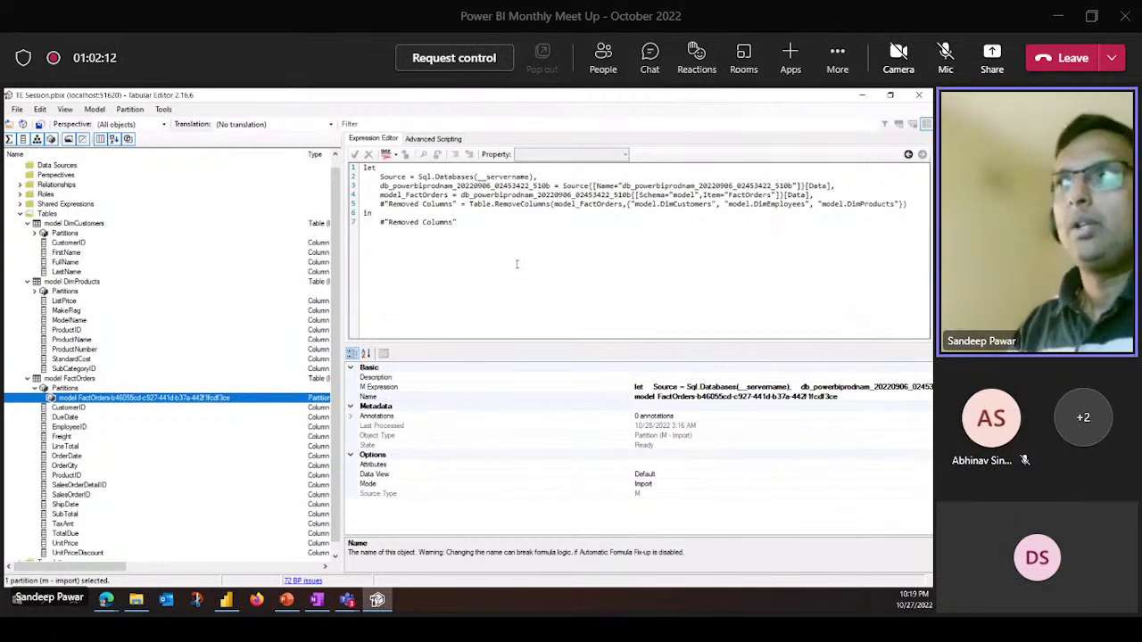
Examine the FactOrders partition's full M expression by highlighting it from let to the closing #"Removed Columns" line
drag(466, 227, 350, 169)
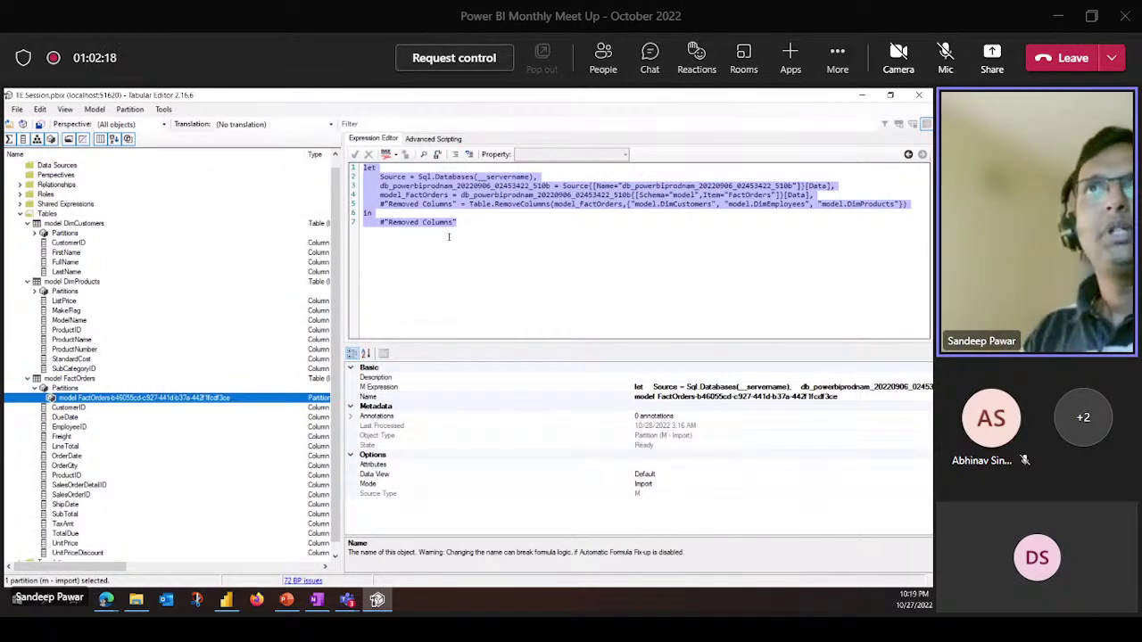
click(471, 221)
drag(471, 220, 361, 166)
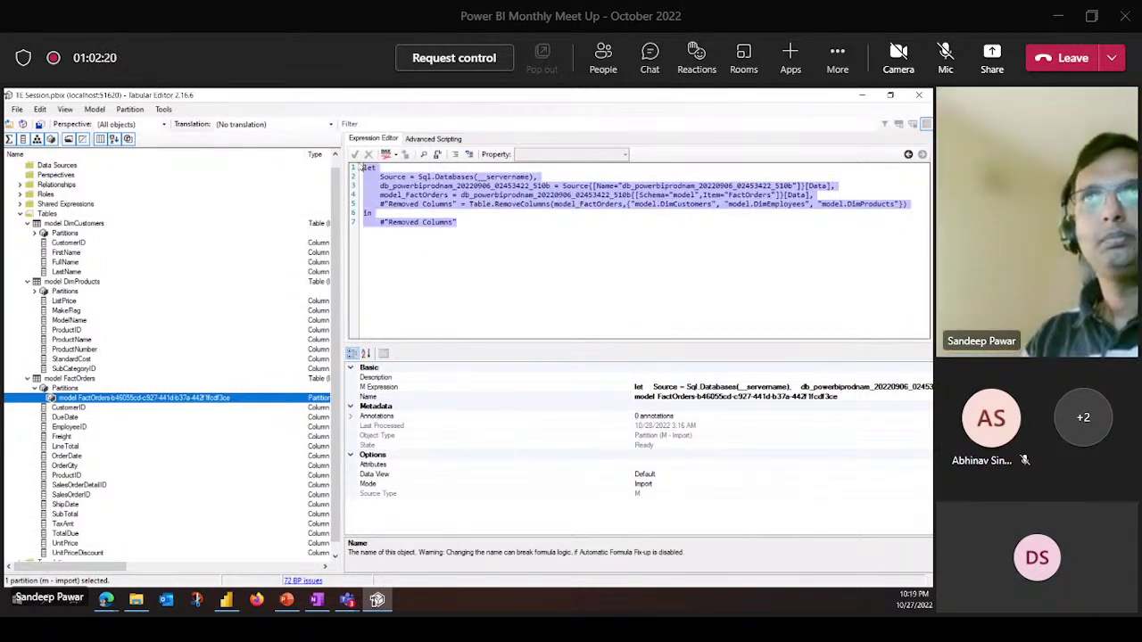
click(531, 220)
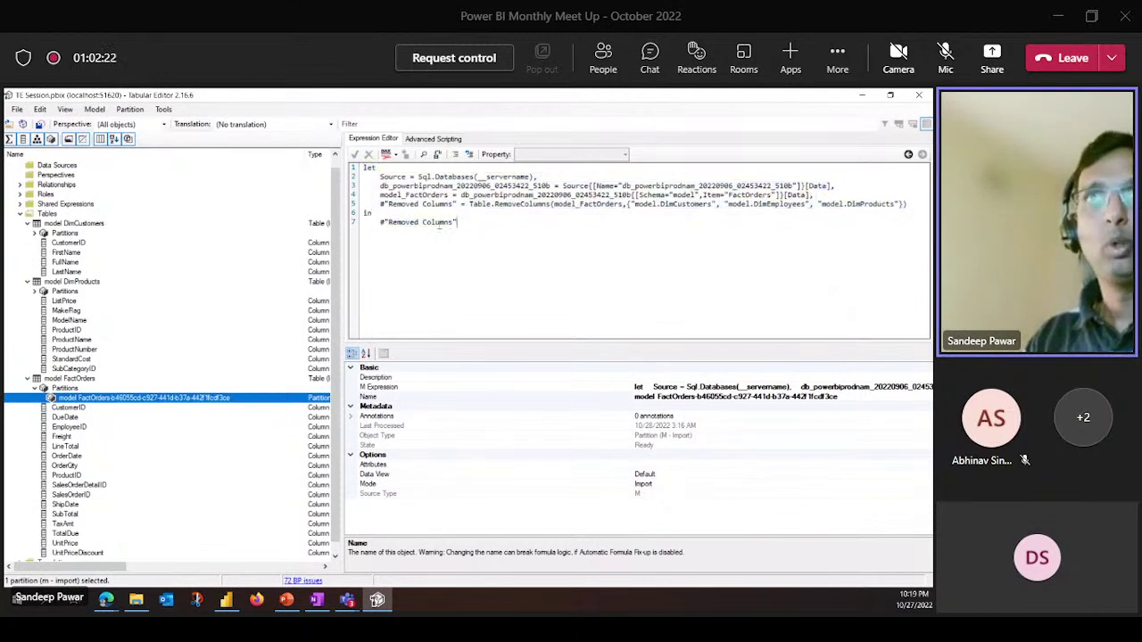
drag(456, 222, 362, 166)
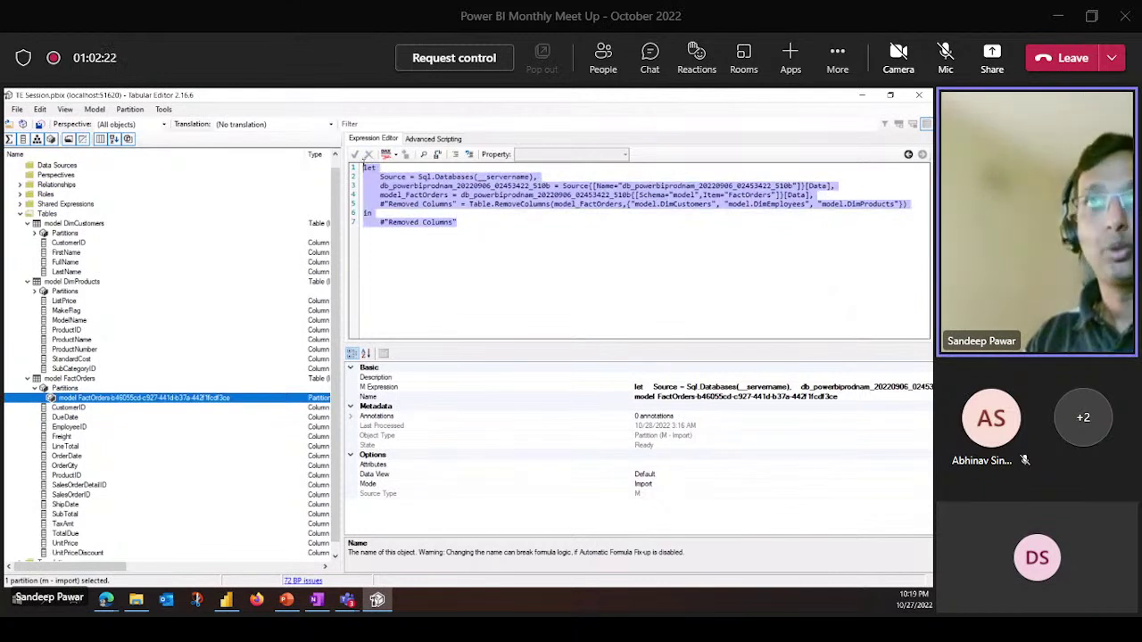
click(575, 233)
drag(464, 227, 362, 166)
click(478, 212)
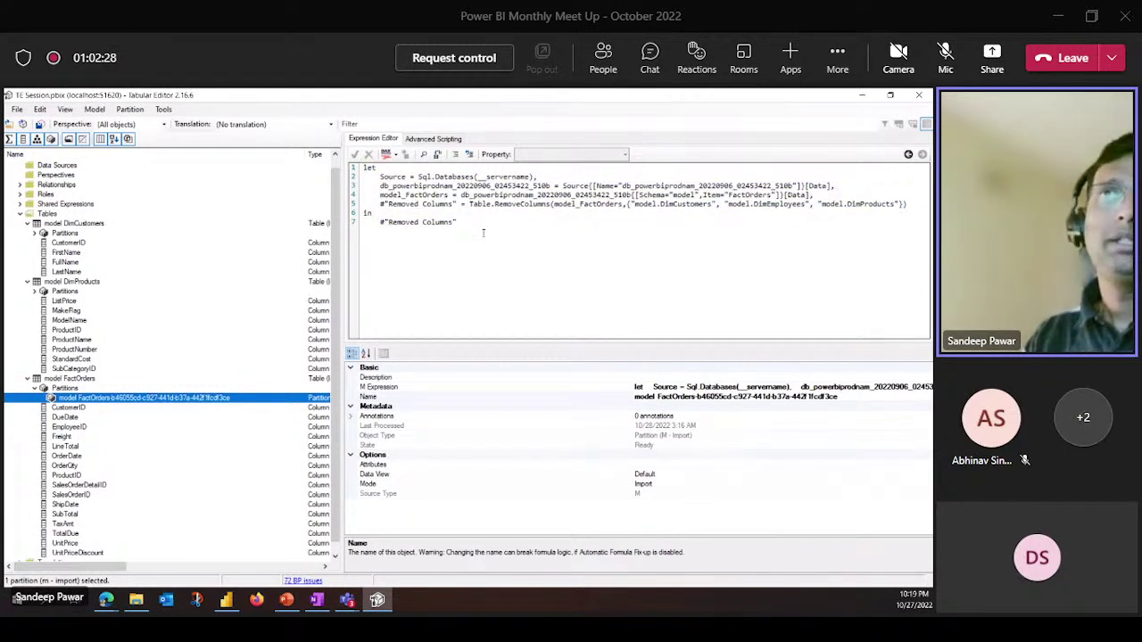
drag(478, 232, 362, 166)
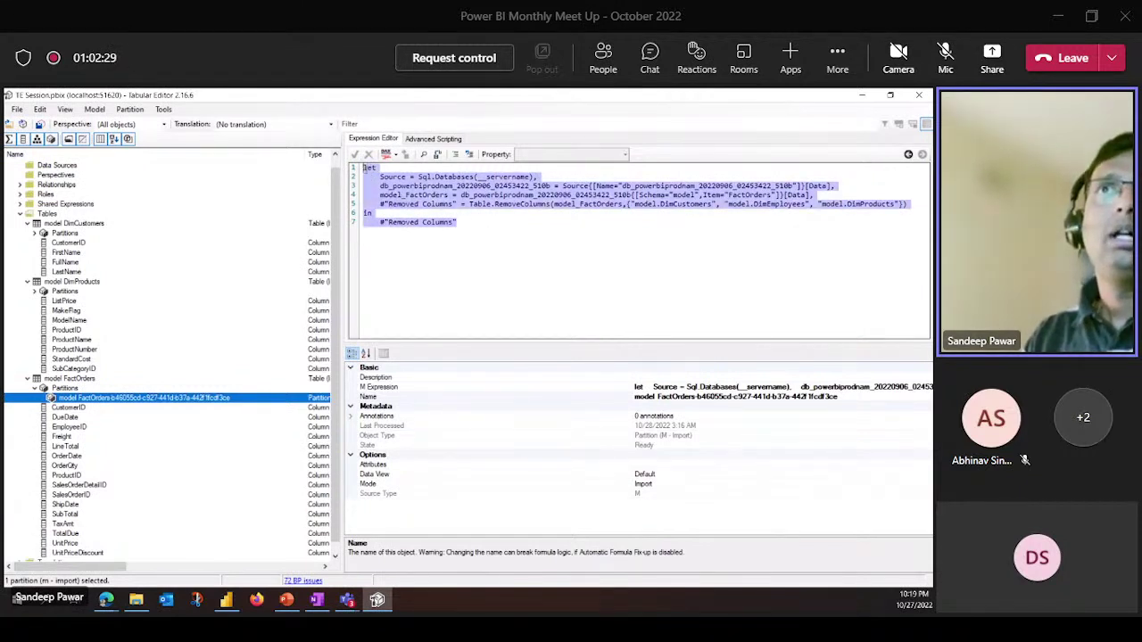
click(464, 228)
Switch to Task Manager, expand the Power BI Desktop process group and select a Microsoft Mashup Evaluation Container process
right_click(434, 599)
click(474, 538)
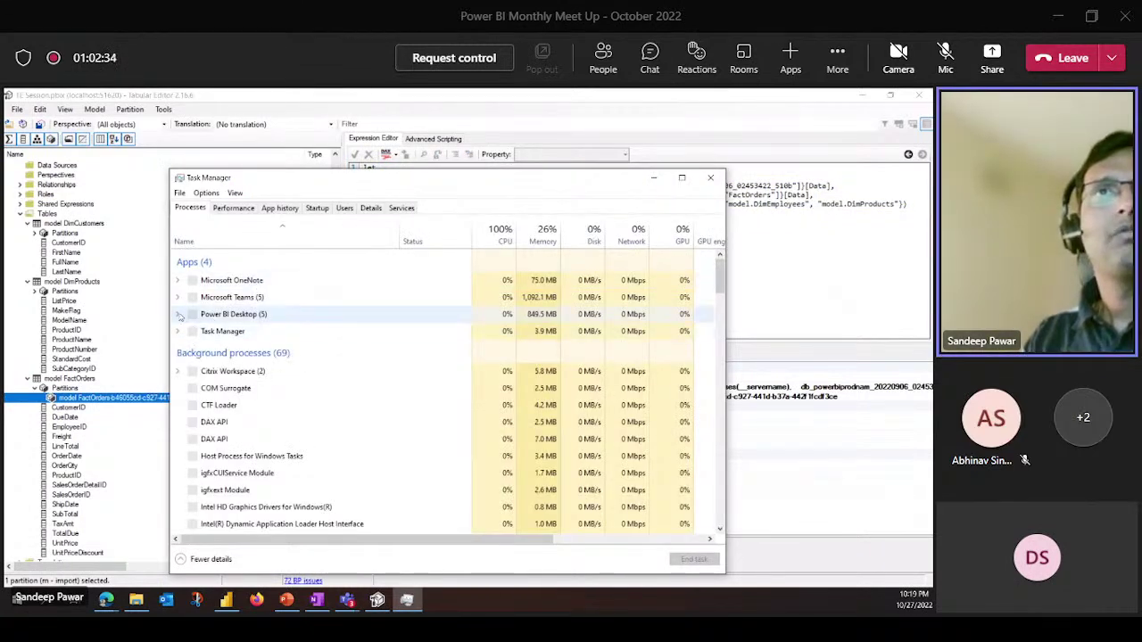
click(179, 348)
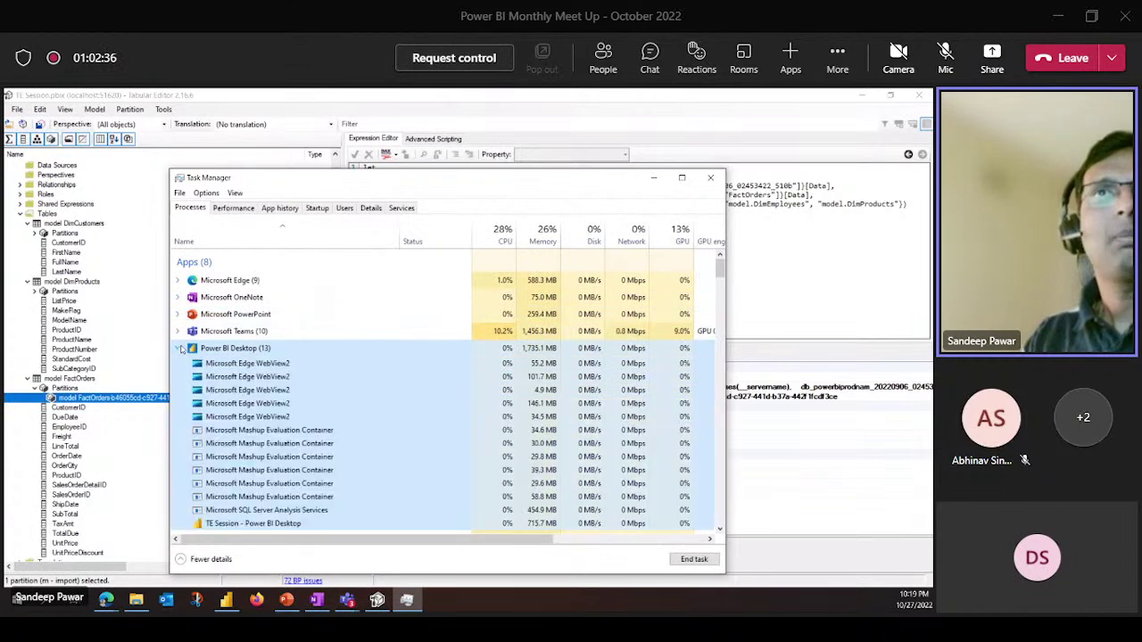
click(321, 457)
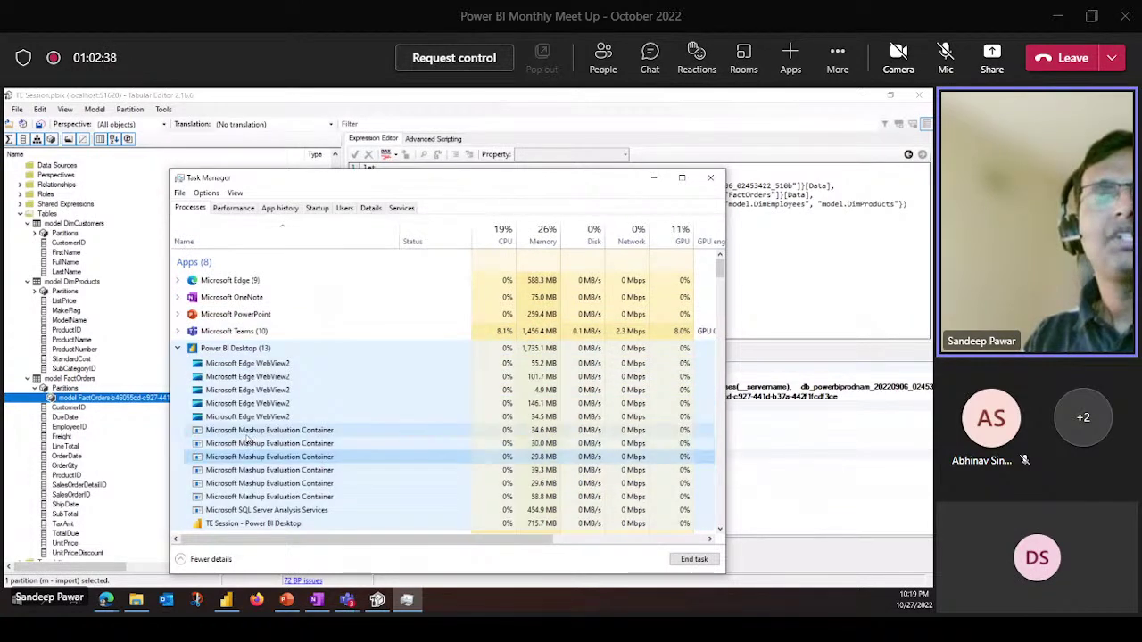
Examine the Microsoft Mashup Evaluation Container processes running under Power BI Desktop and close Task Manager
click(328, 468)
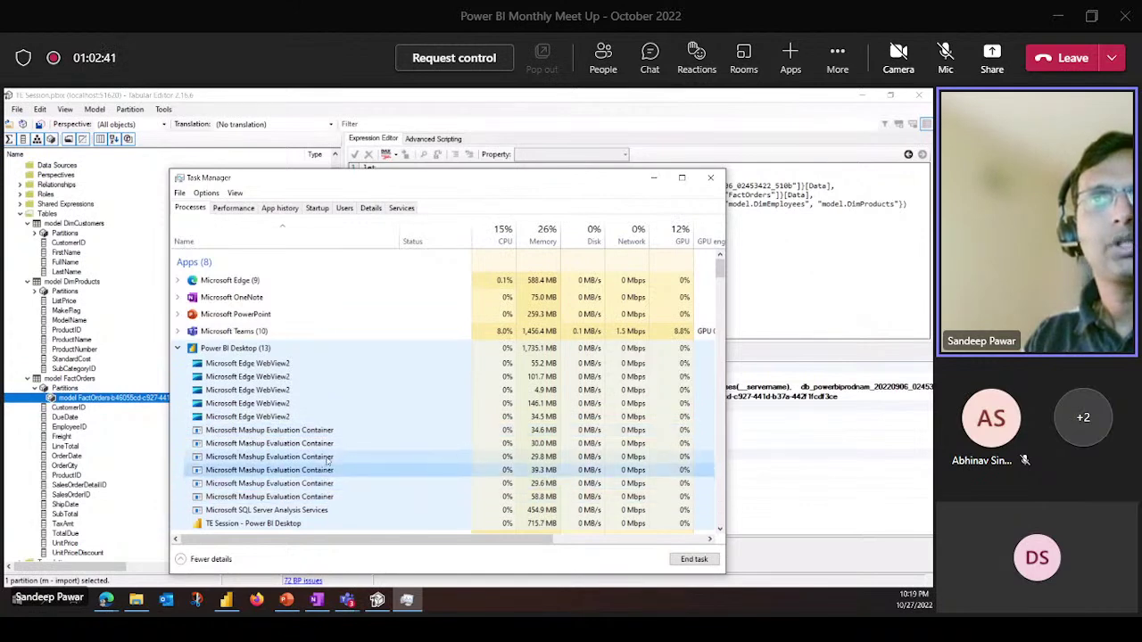
click(321, 430)
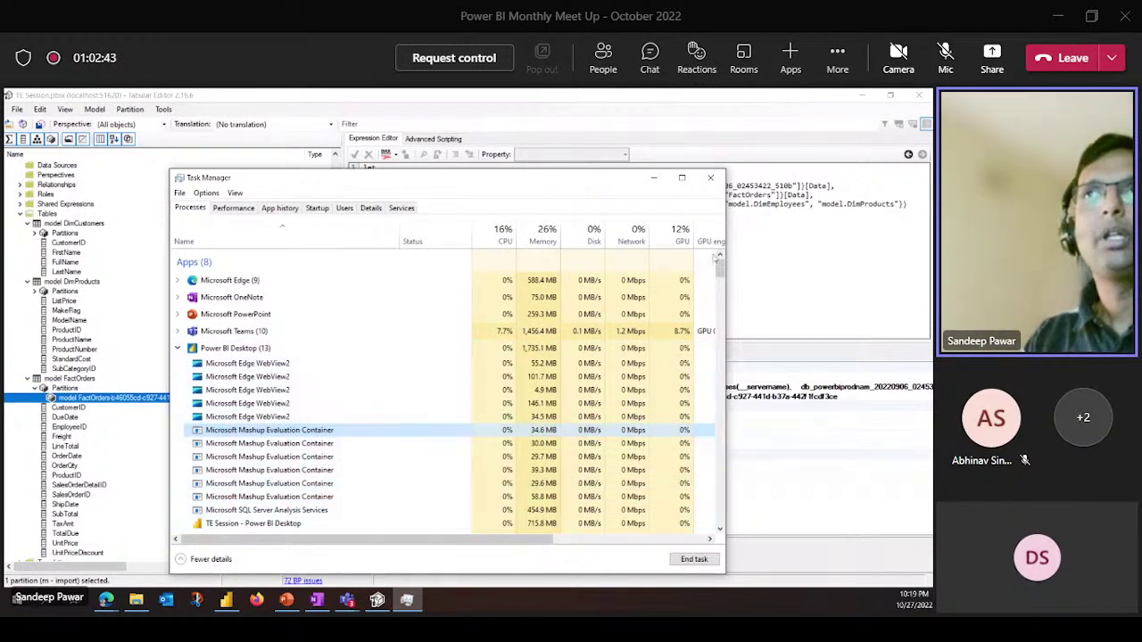
click(711, 178)
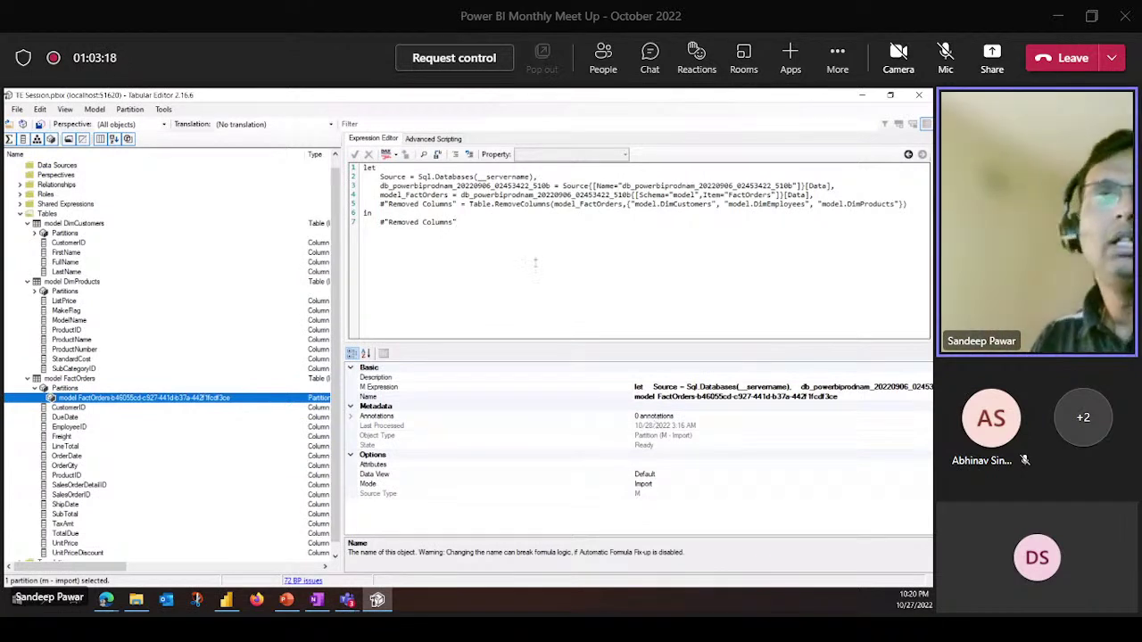
View the model FactOrders partition's M expression and check the option for creating a Power Query partition on that table
click(84, 408)
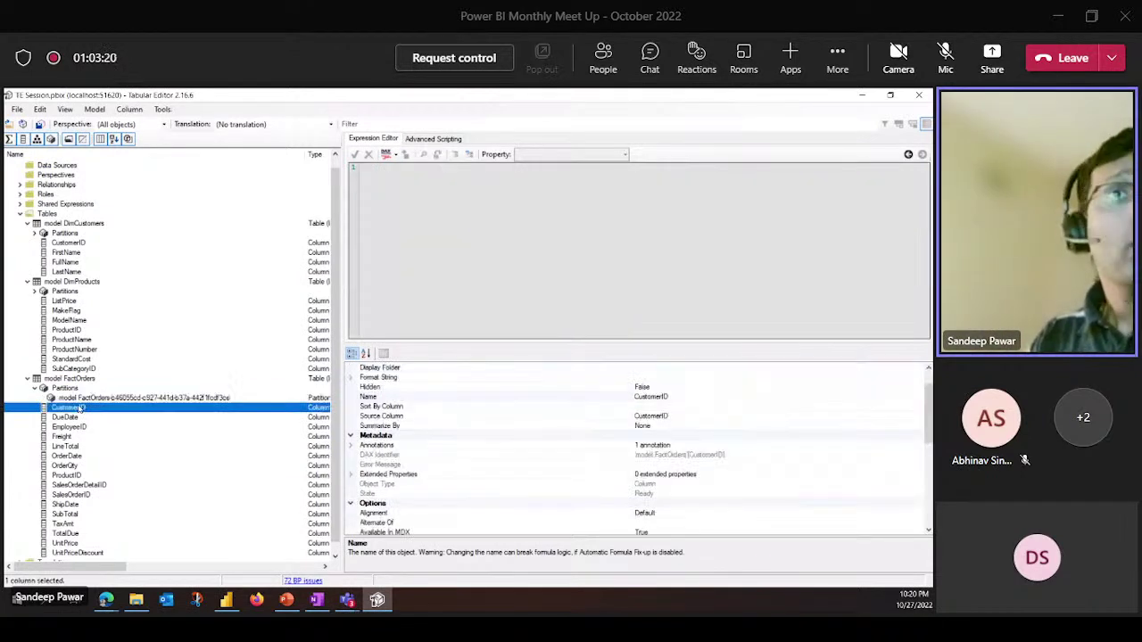
click(83, 399)
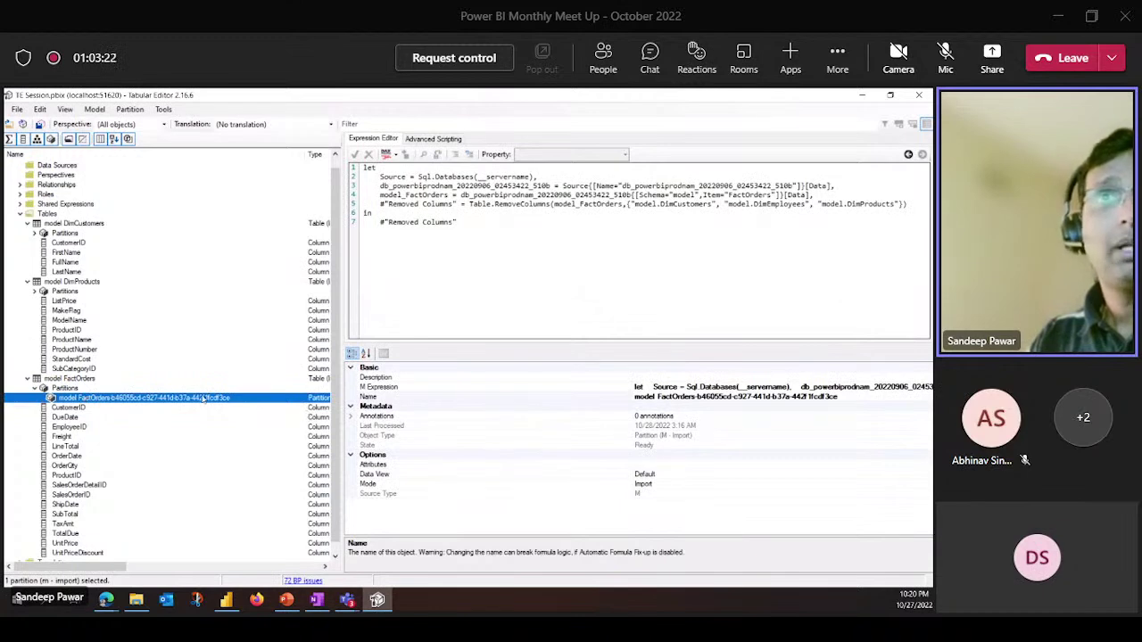
right_click(78, 380)
mouse_move(130, 391)
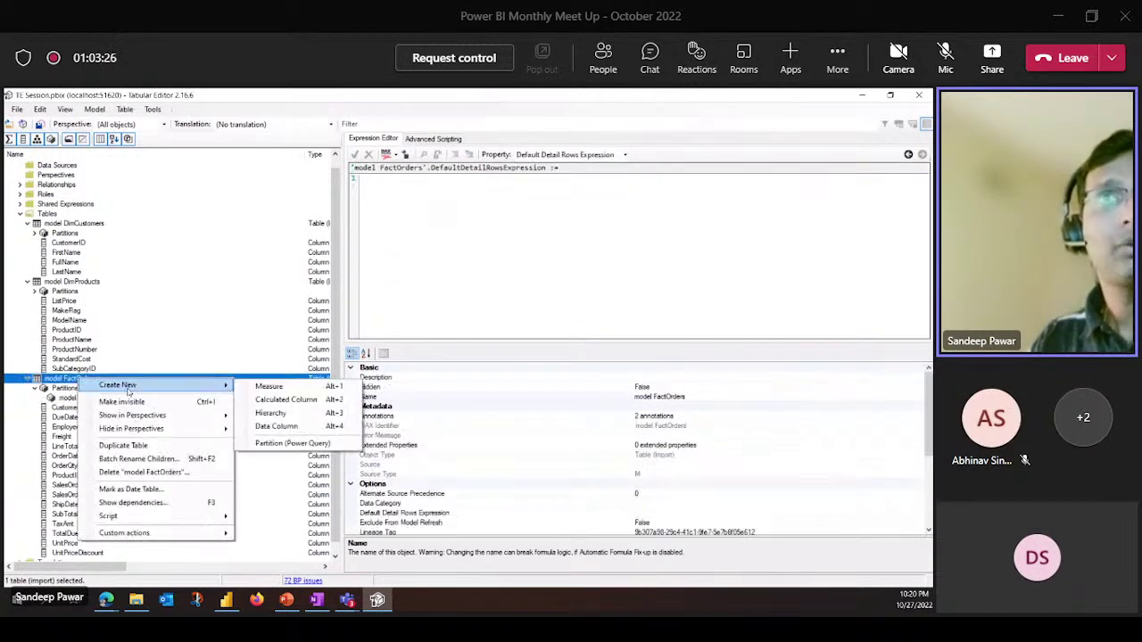
click(281, 444)
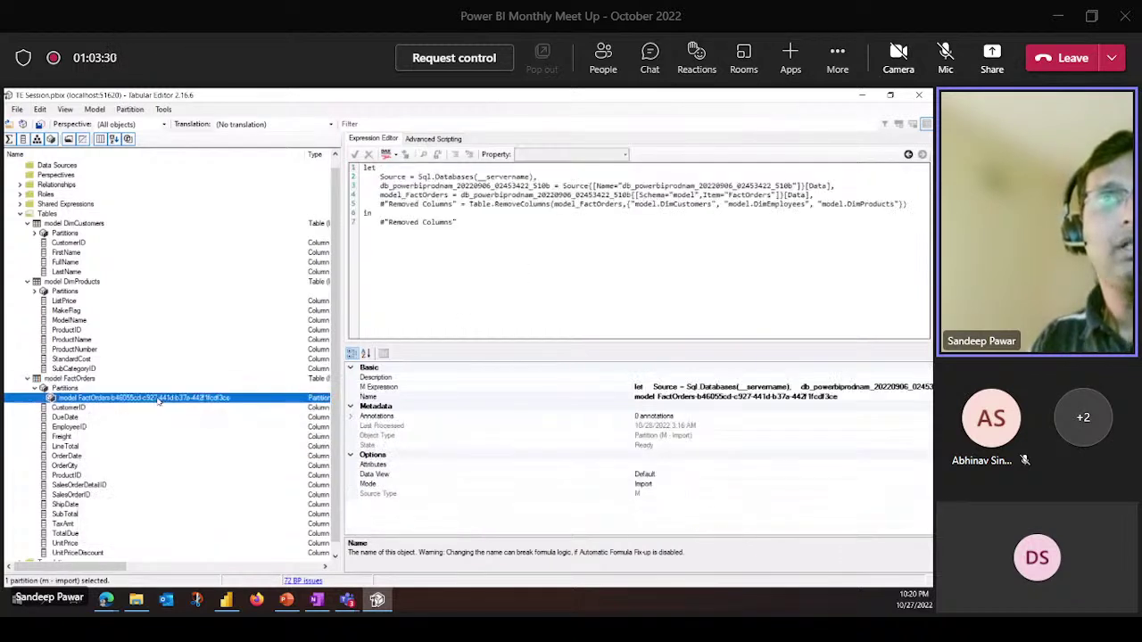
Duplicate the model FactOrders partition and delete the copy
right_click(159, 400)
click(232, 423)
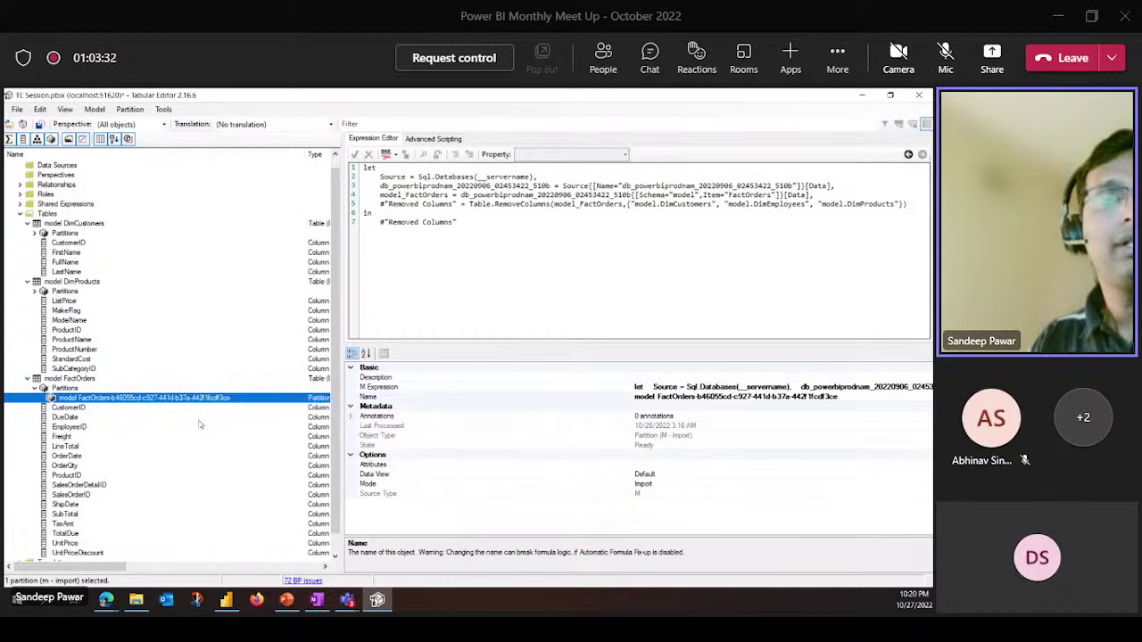
click(134, 408)
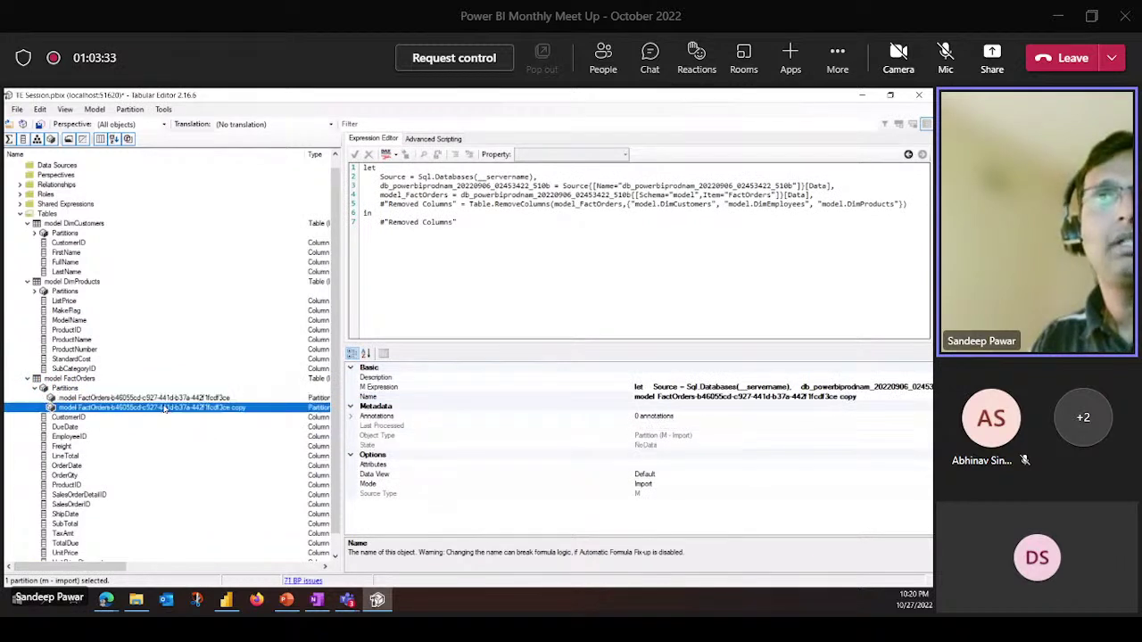
right_click(231, 410)
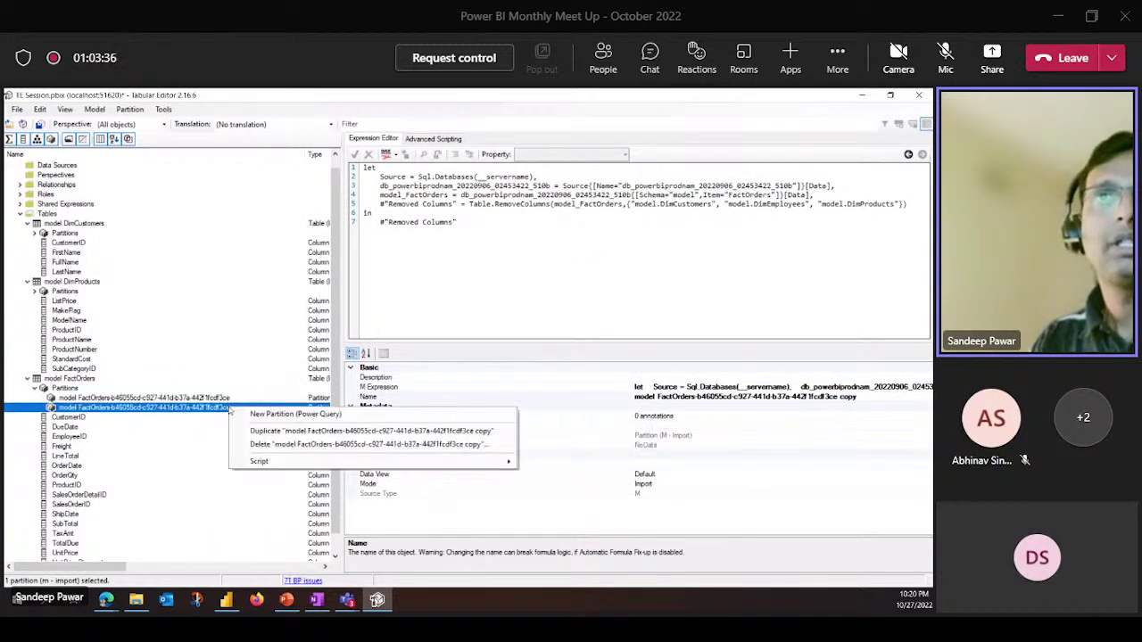
click(276, 444)
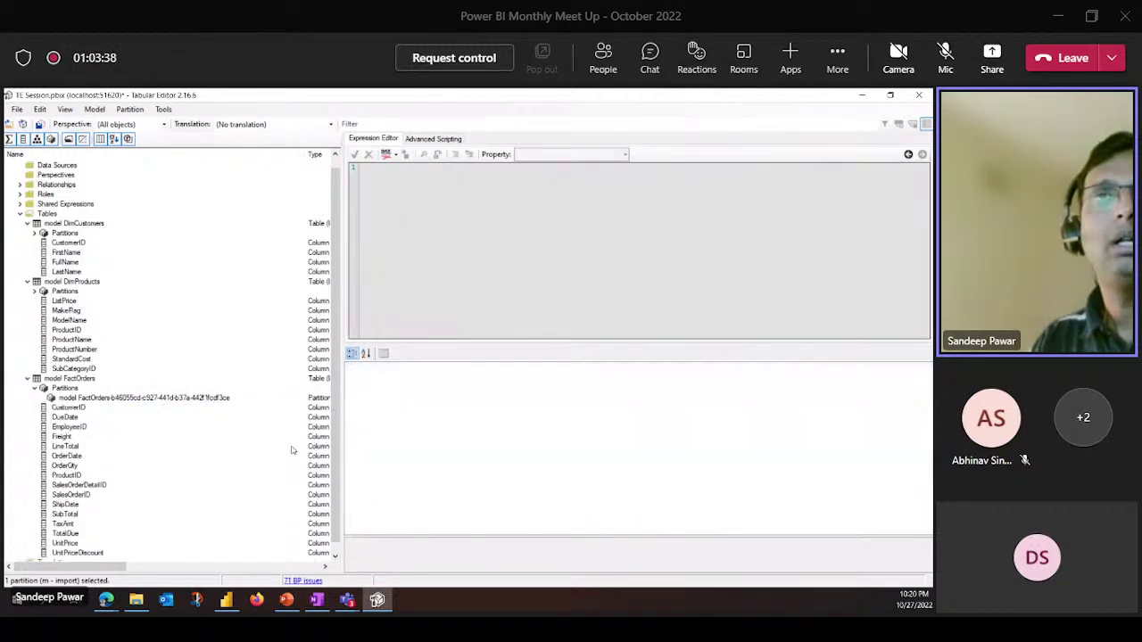
Review the FactOrders partition's M expression and the properties of its EmployeeID, Freight, SalesOrderDetailID and ShipDate columns
click(143, 397)
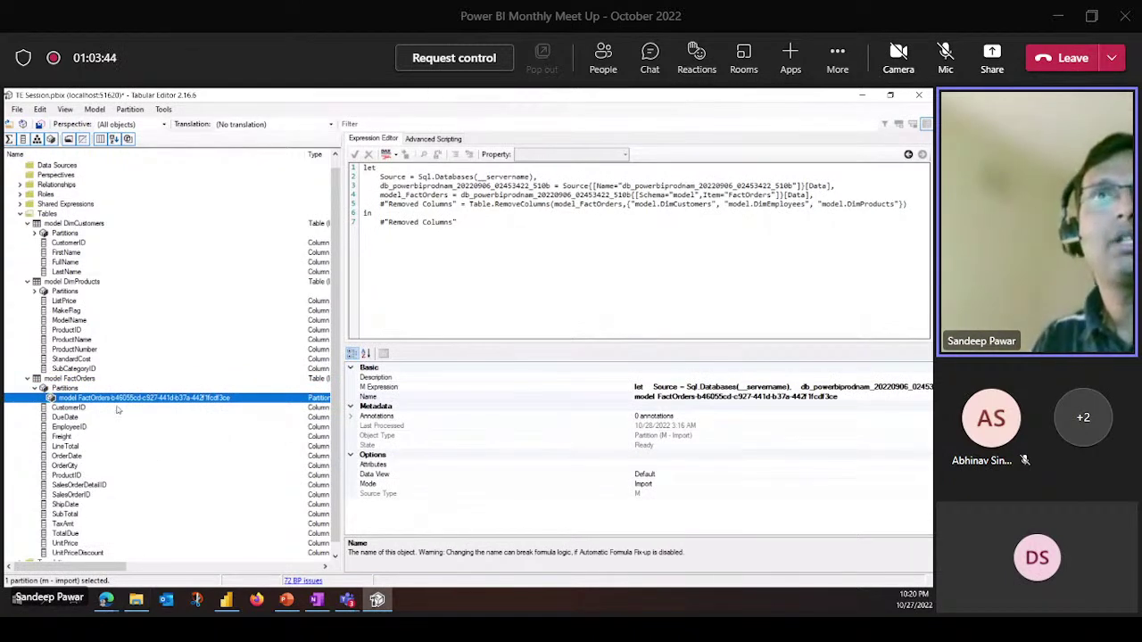
click(491, 291)
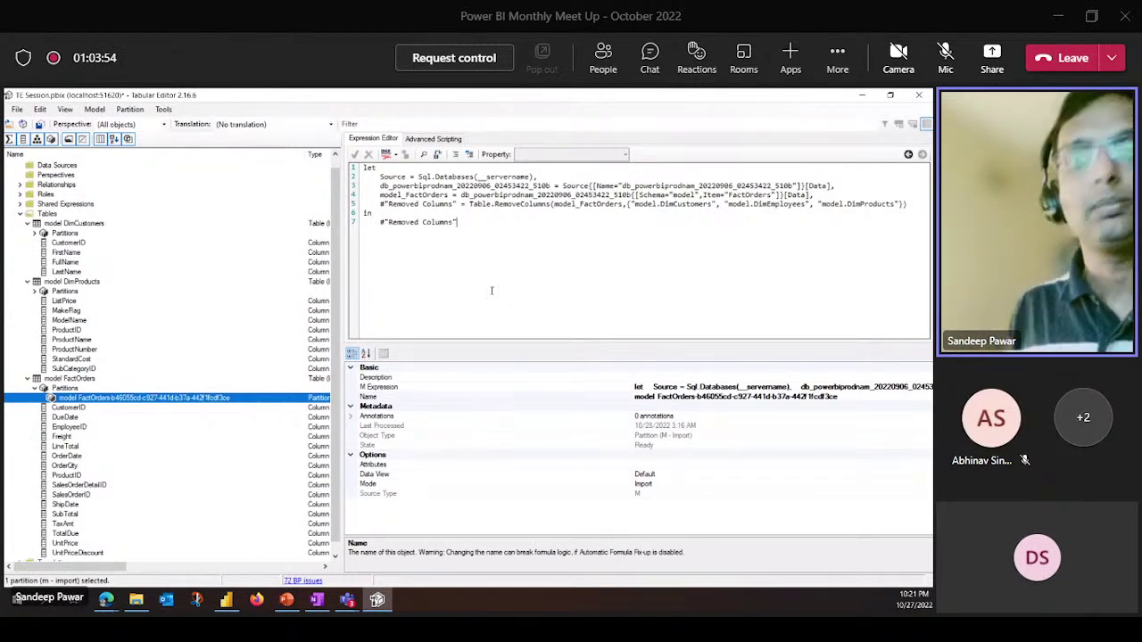
click(59, 429)
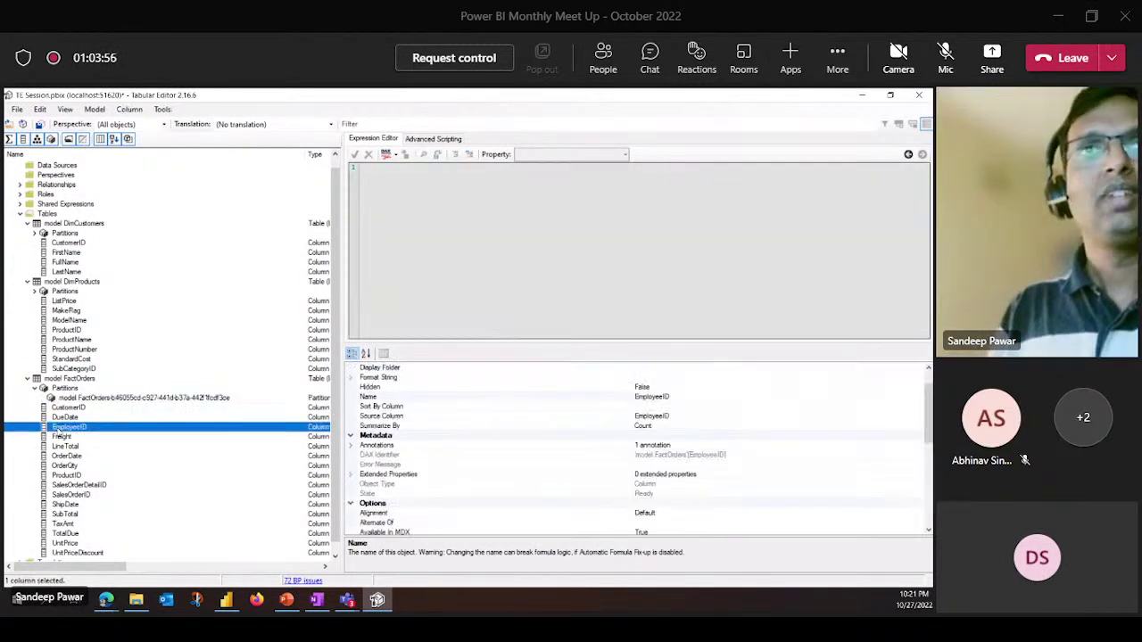
click(59, 436)
click(78, 485)
scroll(85, 498, down, 1)
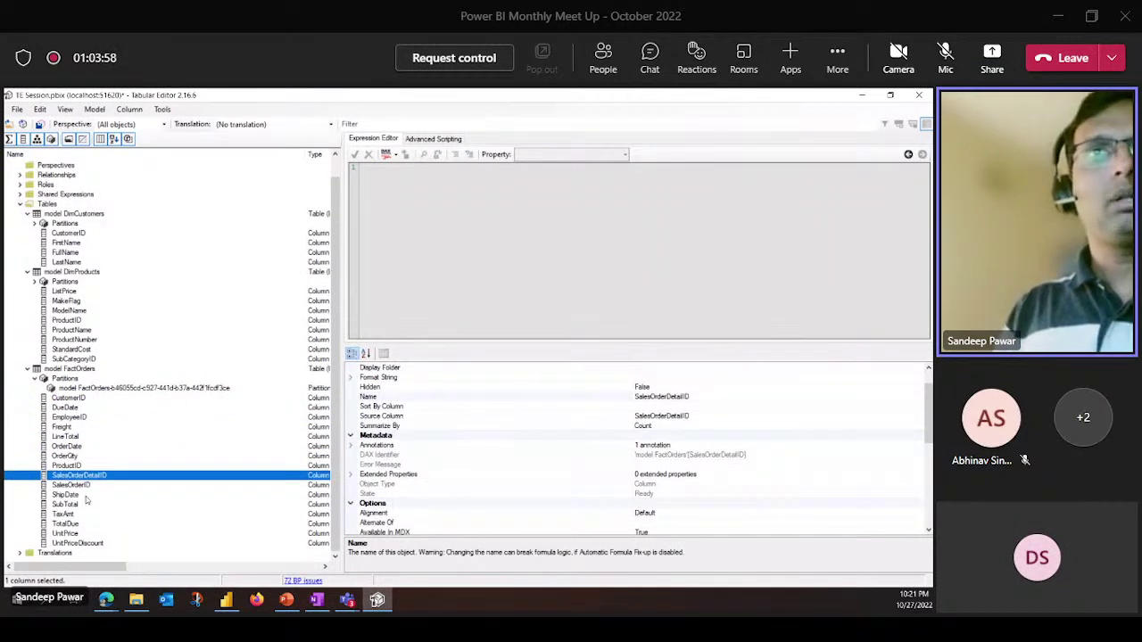
click(80, 497)
right_click(64, 498)
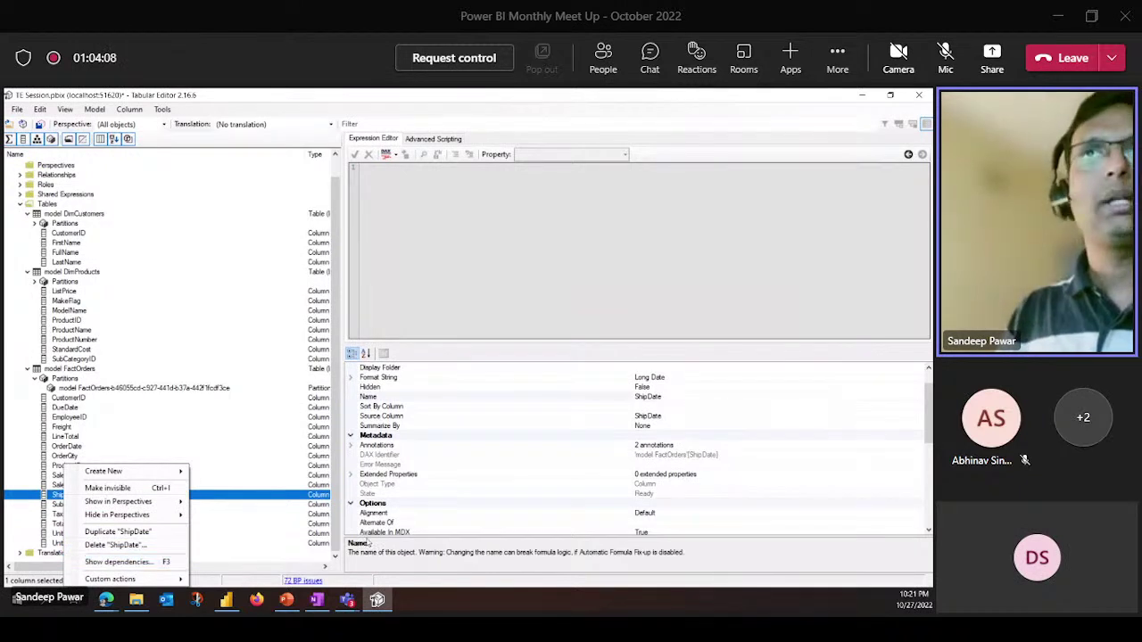
click(482, 286)
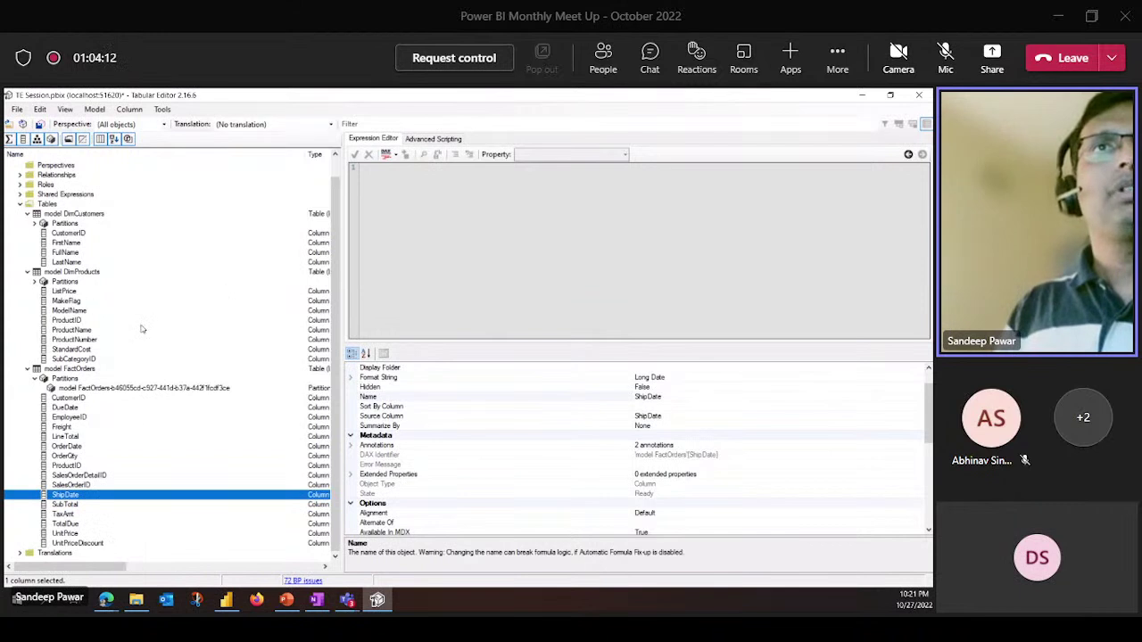
Create a new measure in the model DimCustomers table
scroll(125, 468, up, 1)
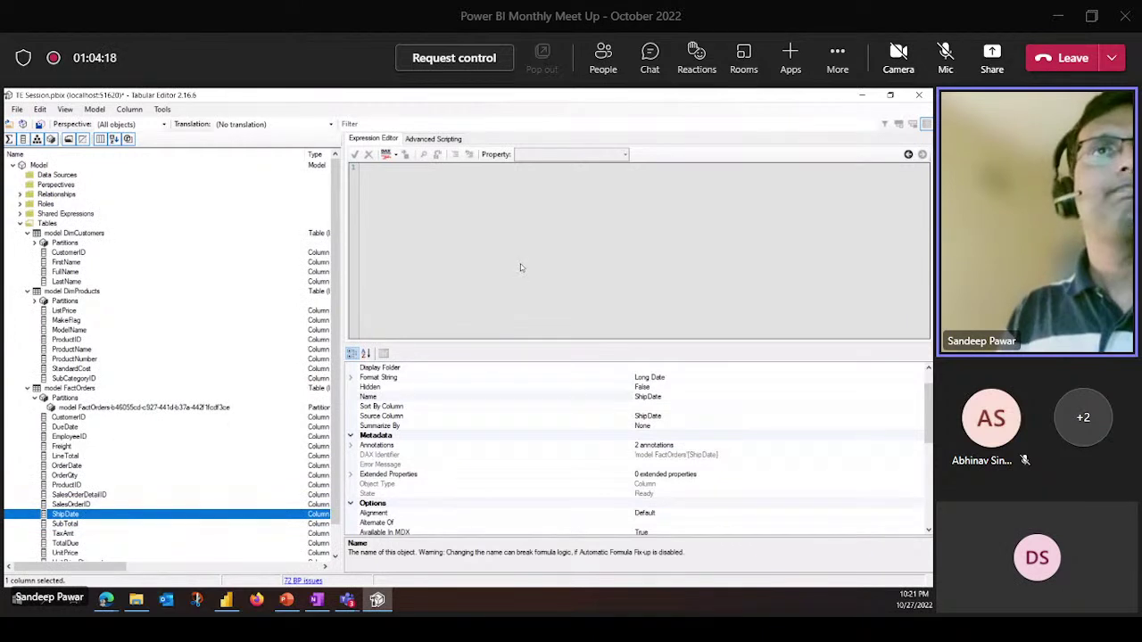
scroll(192, 475, down, 1)
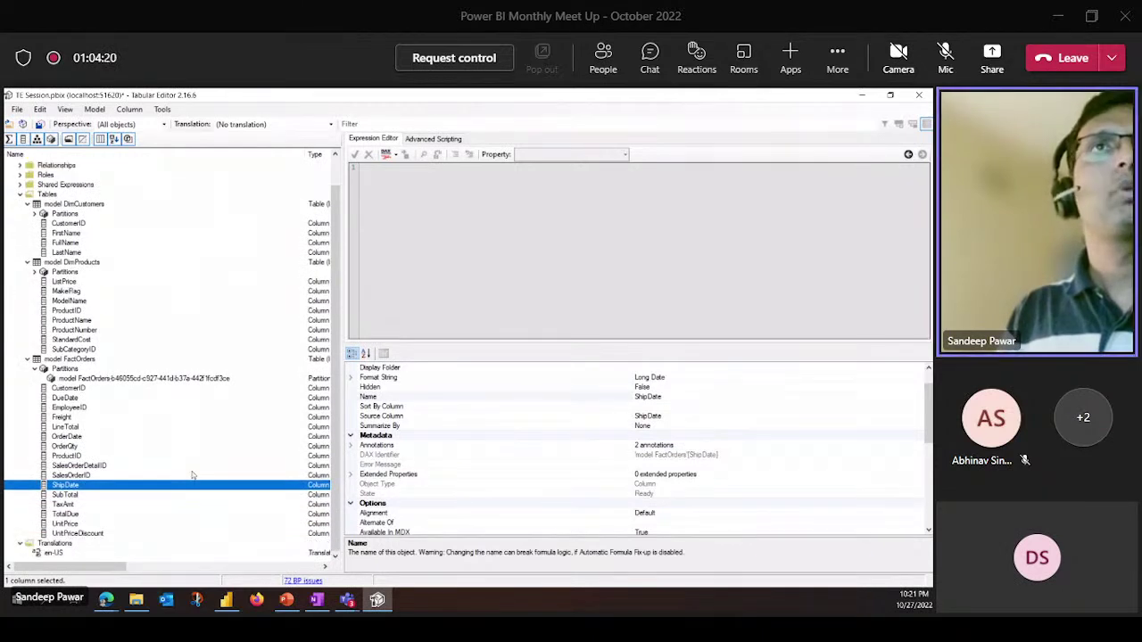
scroll(192, 475, up, 1)
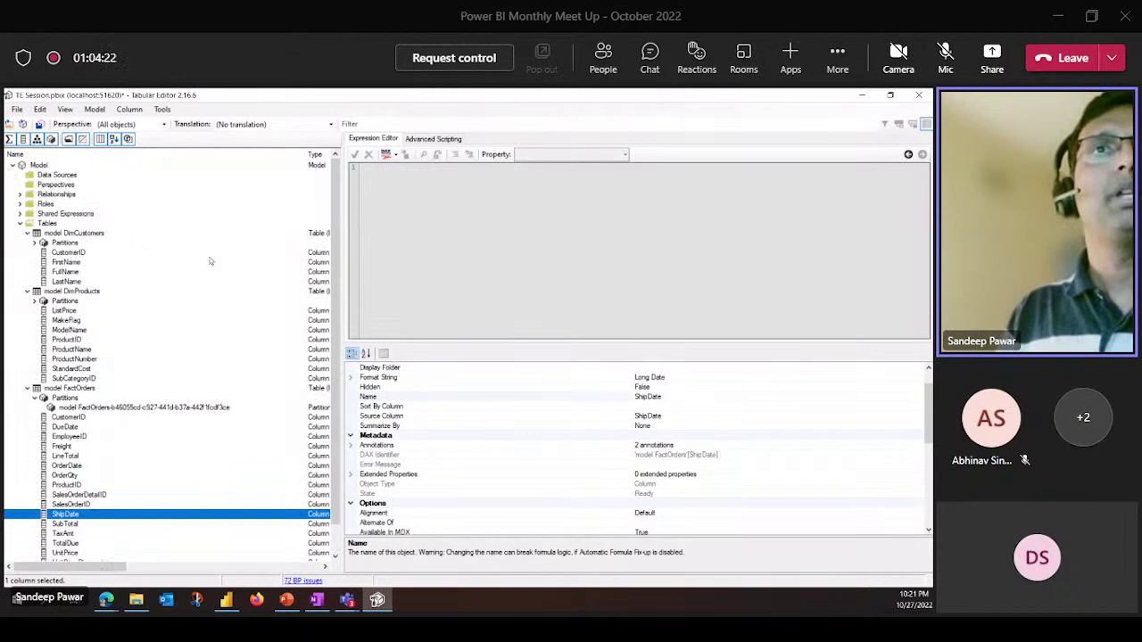
right_click(64, 234)
mouse_move(104, 243)
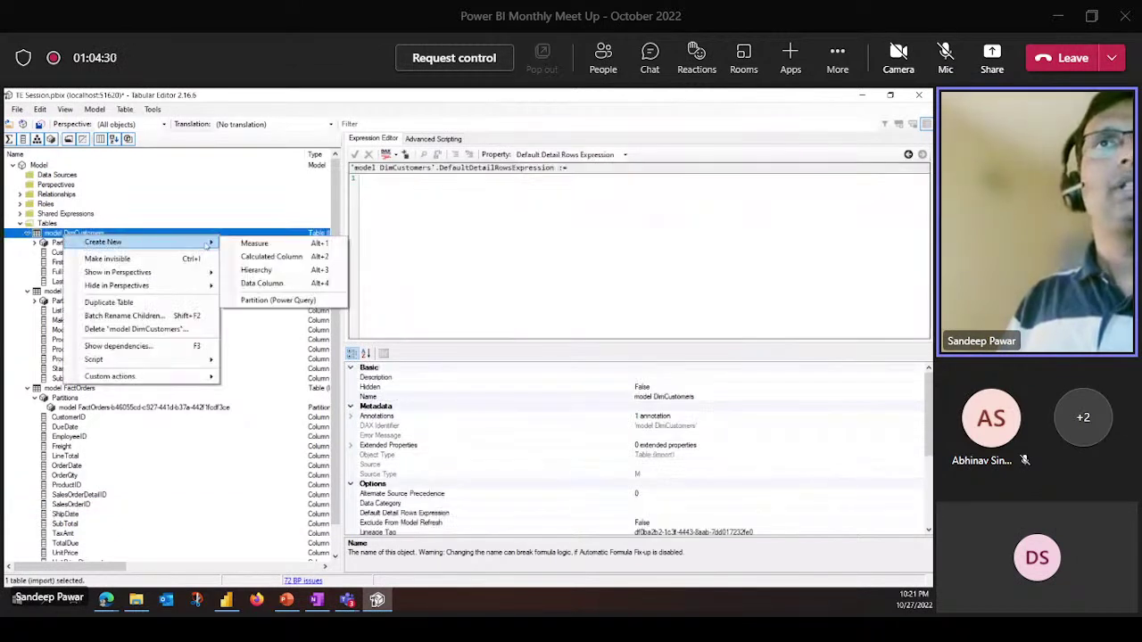
click(297, 248)
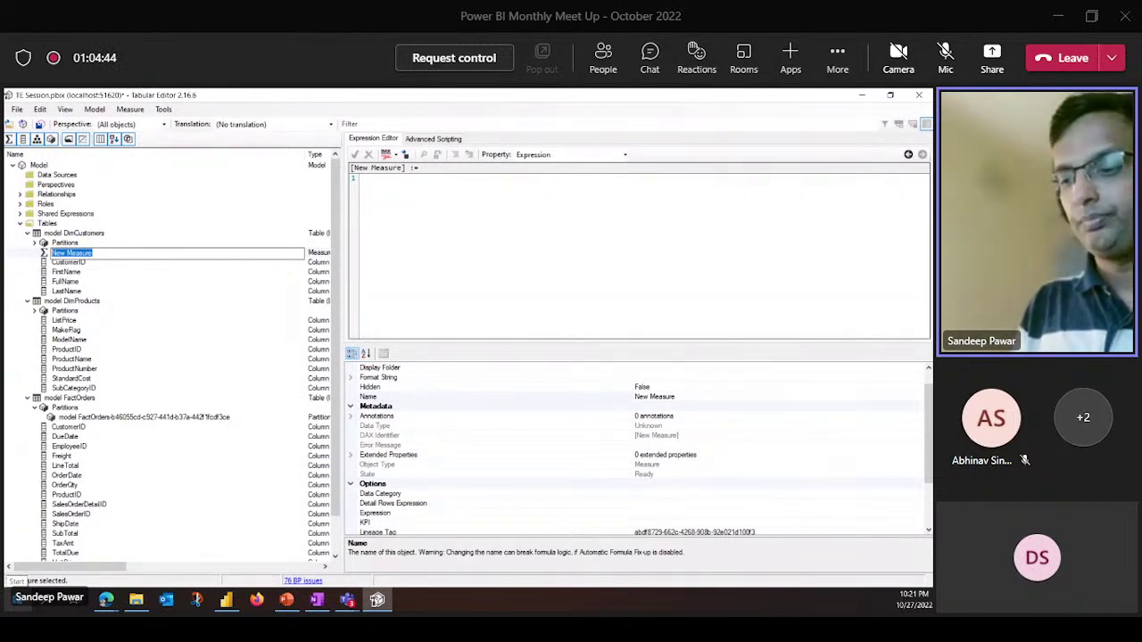
Try to name the new DimCustomers measure Customers Count
text(Custom)
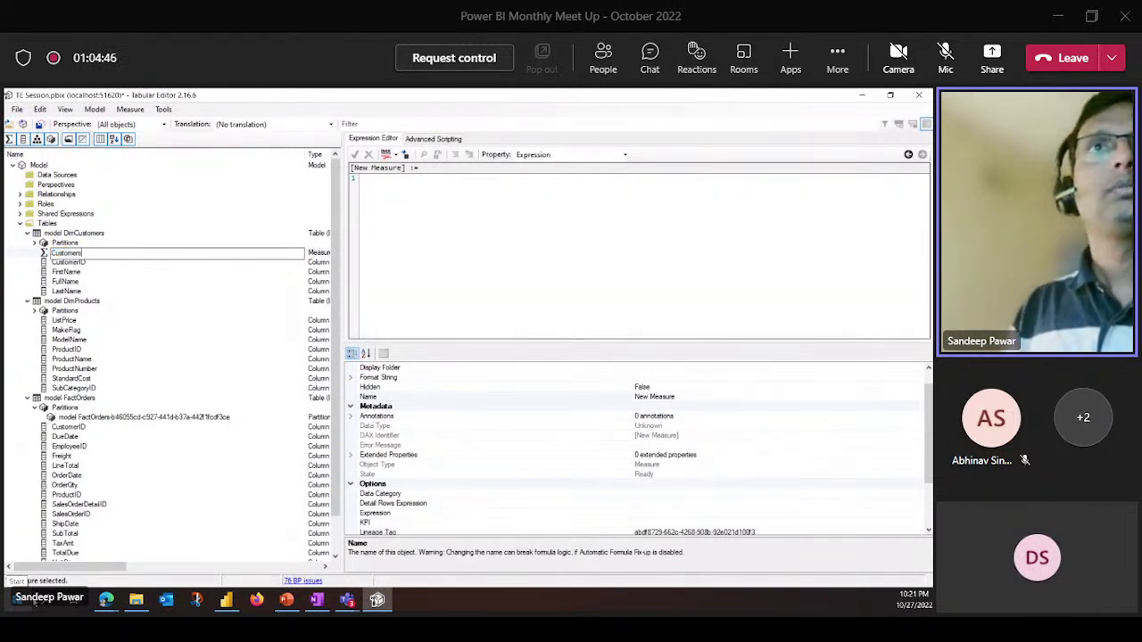
text(ers)
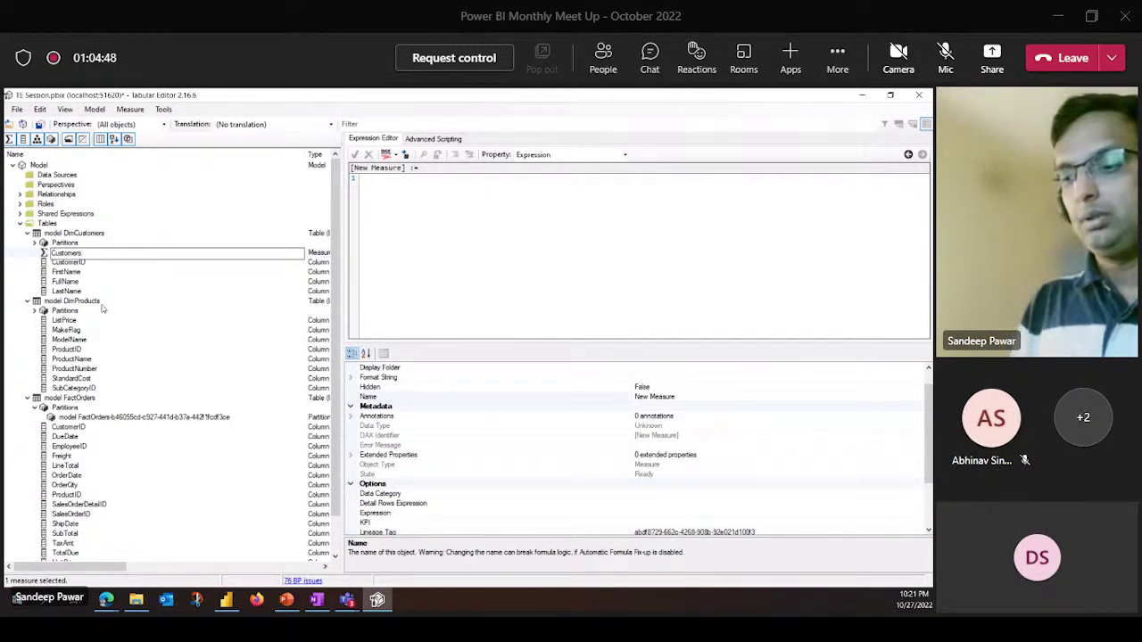
text( Count)
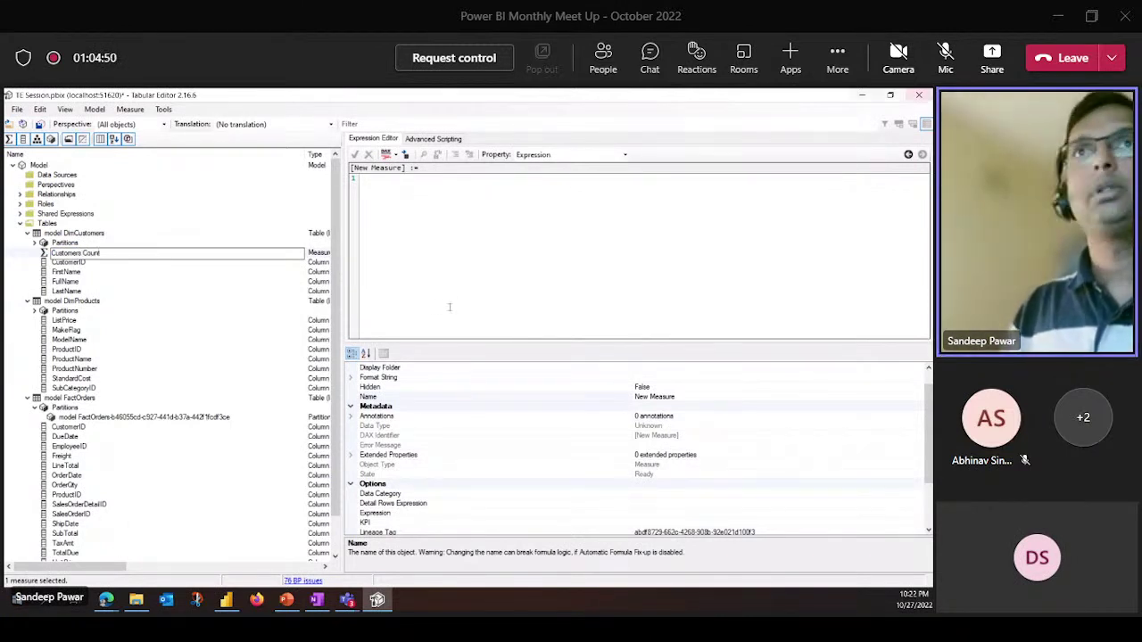
key(Escape)
Enter COUNTROW('model DimCustomers') as the new measure's expression, inserting the table reference from the model tree
text(COUNTROW)
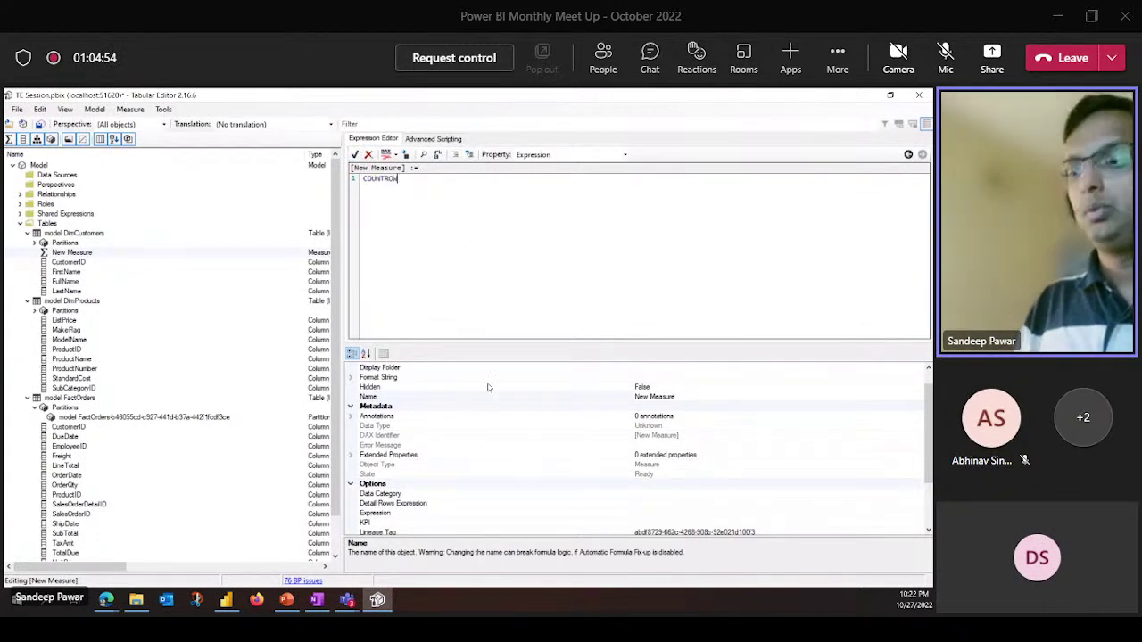
text(S()
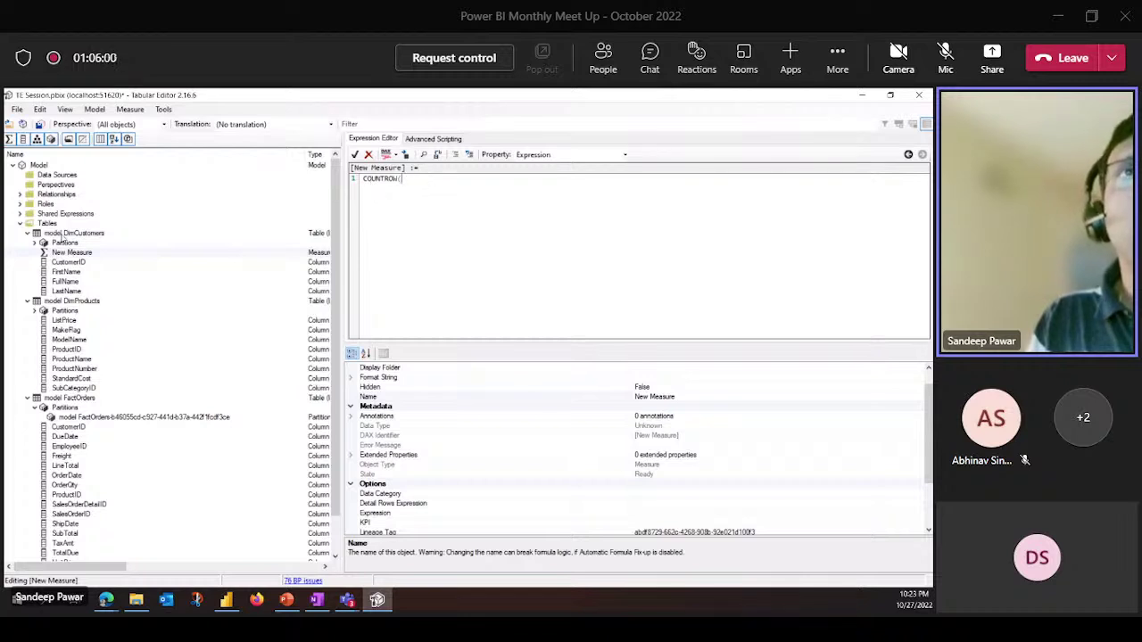
click(77, 233)
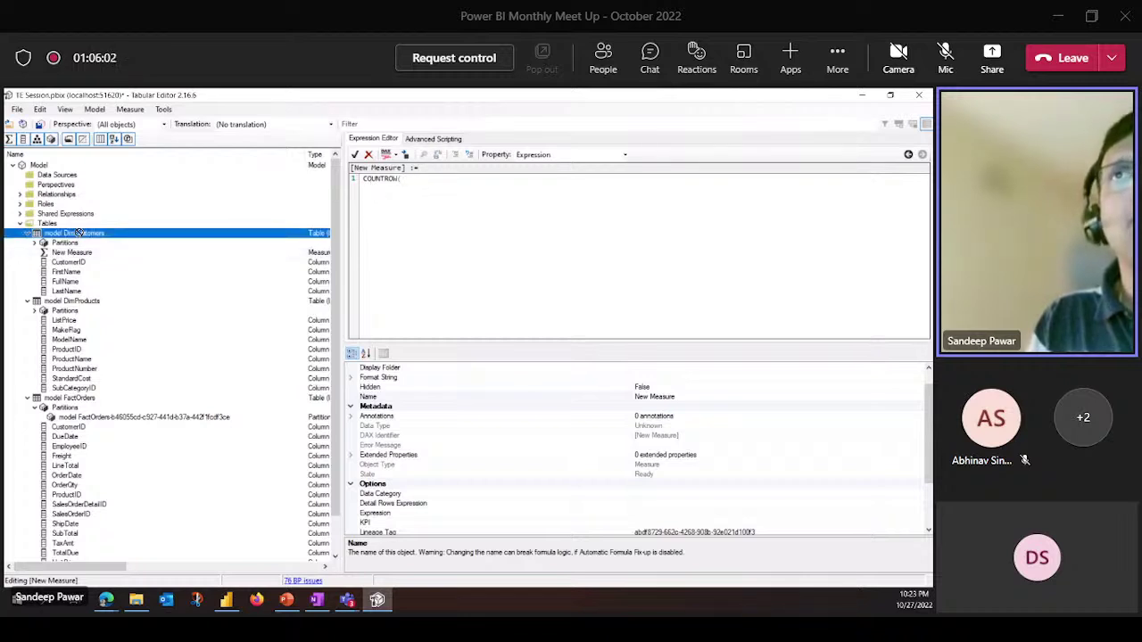
drag(79, 233, 436, 180)
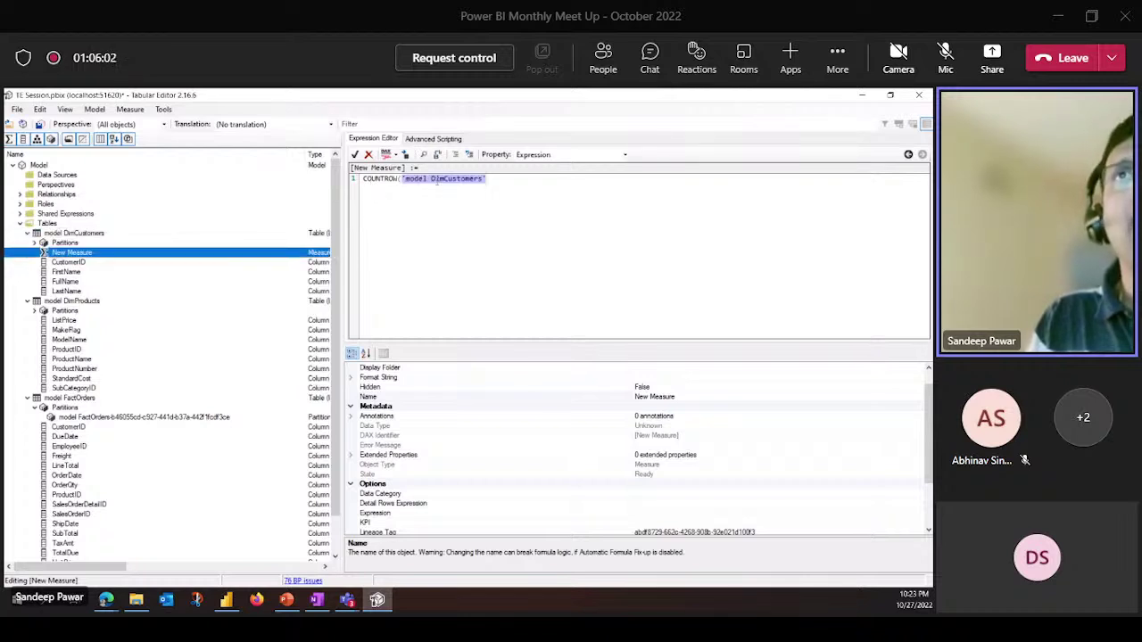
click(442, 252)
text())
Correct the function name in the new measure's expression to COUNTROWS
key(Left)
key(Left)
key(Left)
key(Left)
key(Left)
key(Left)
key(Left)
key(Left)
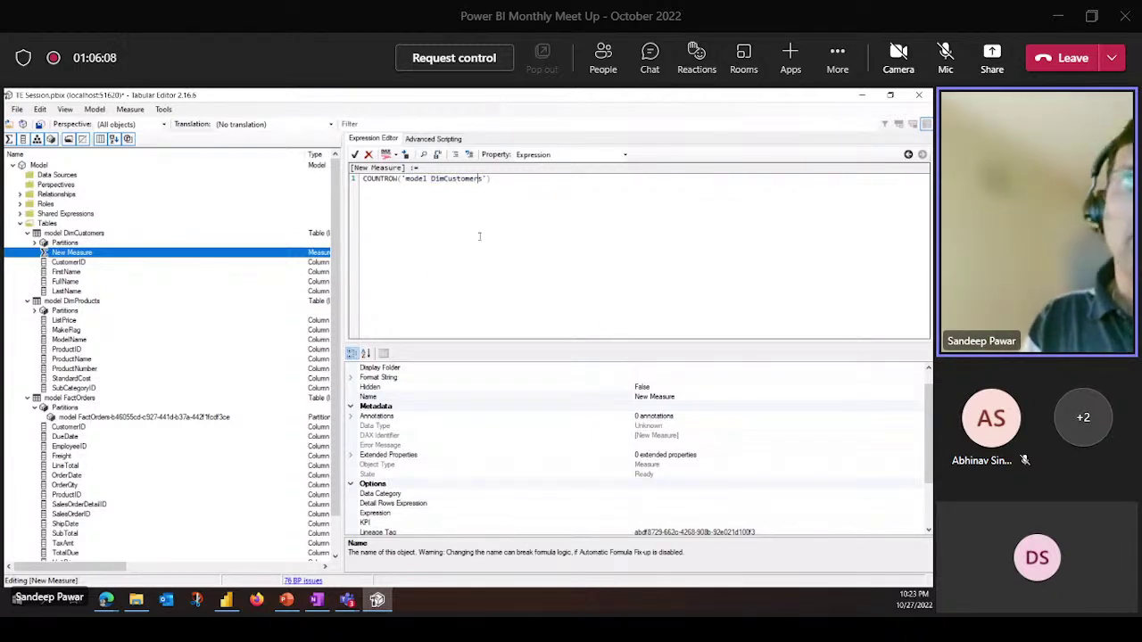
click(380, 178)
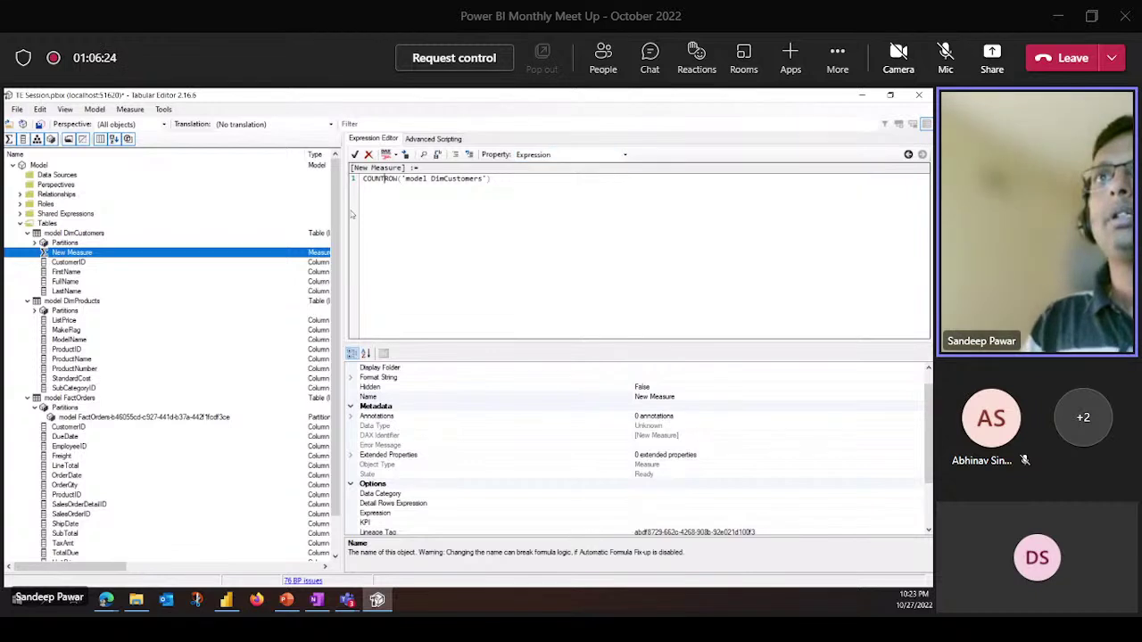
click(575, 227)
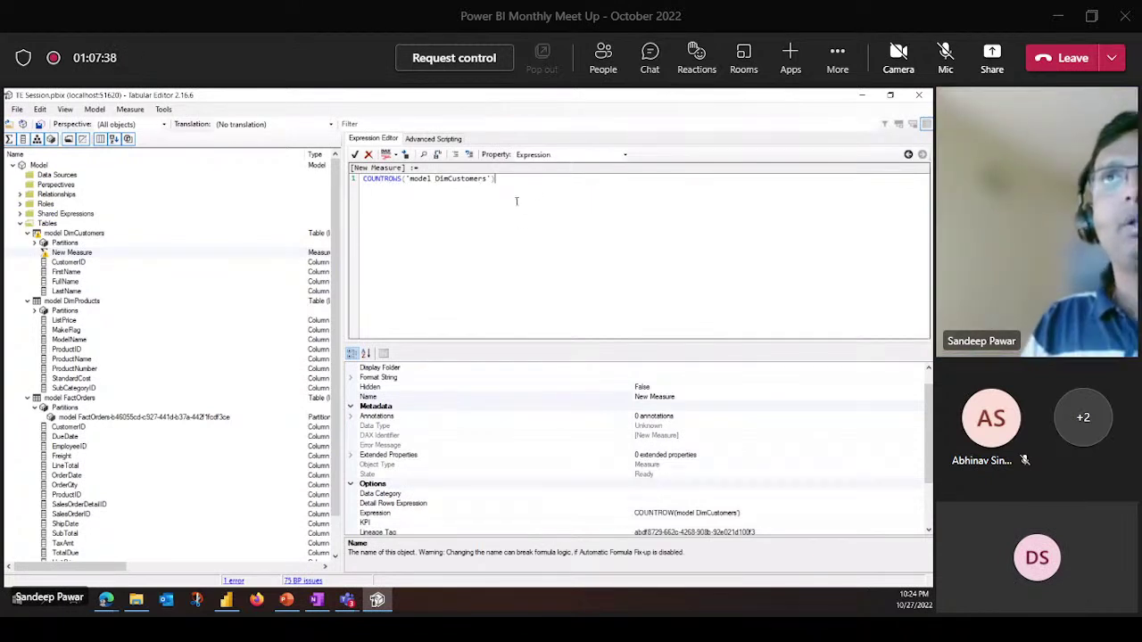
Change the new measure's expression to COUNTROWS(values('model DimCustomers'[FirstName])), inserting the column reference from the model tree, and save the model
drag(496, 178, 409, 178)
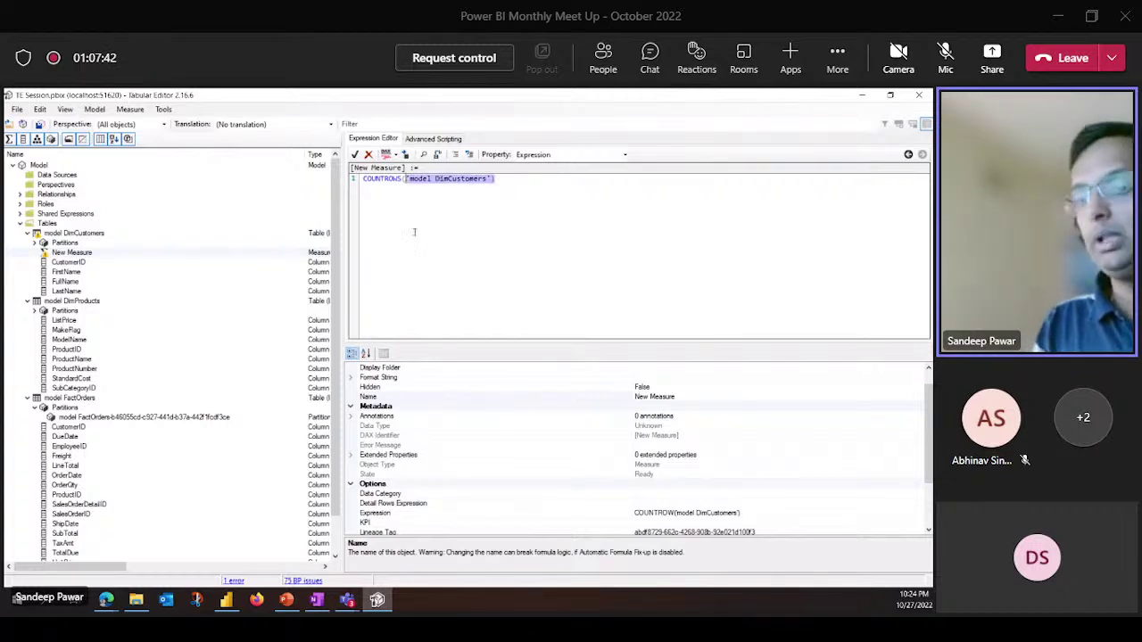
key(BackSpace)
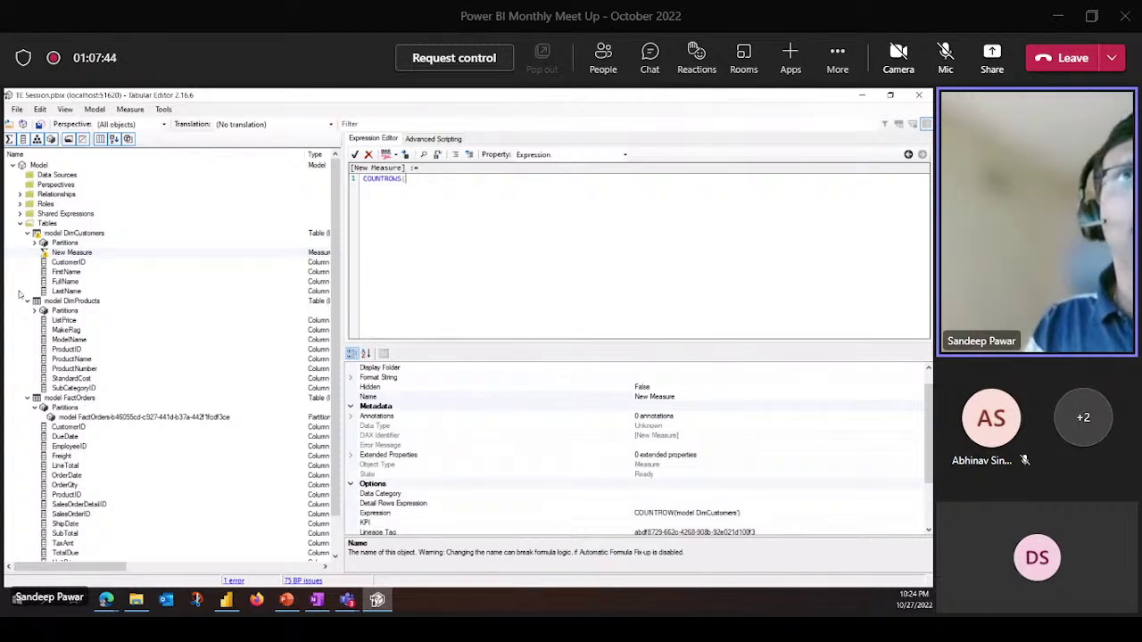
click(74, 253)
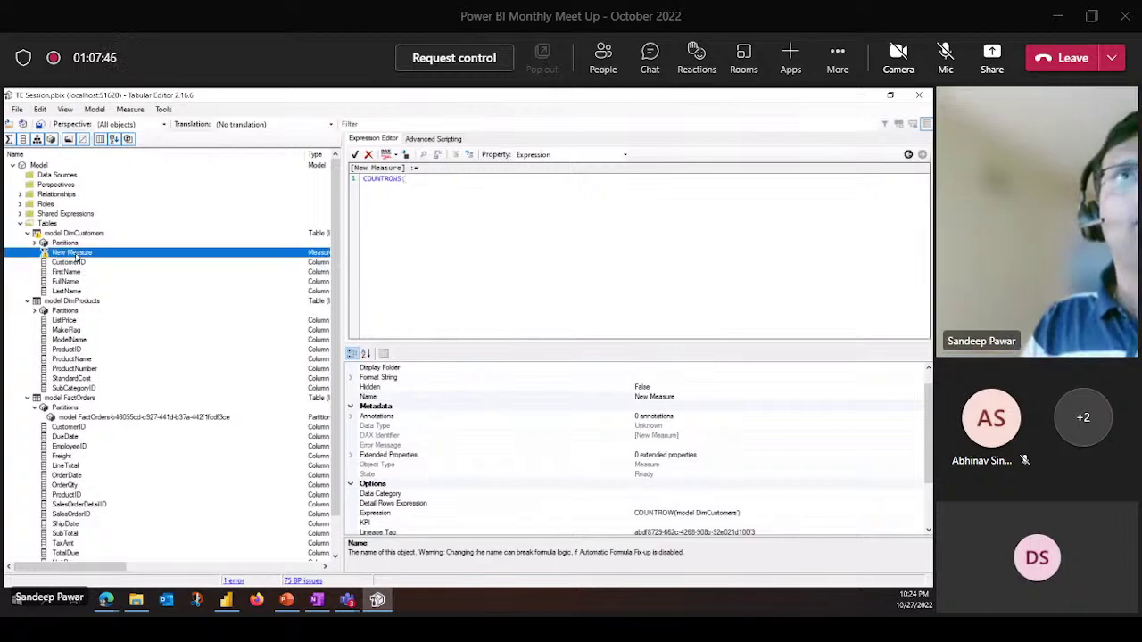
click(424, 179)
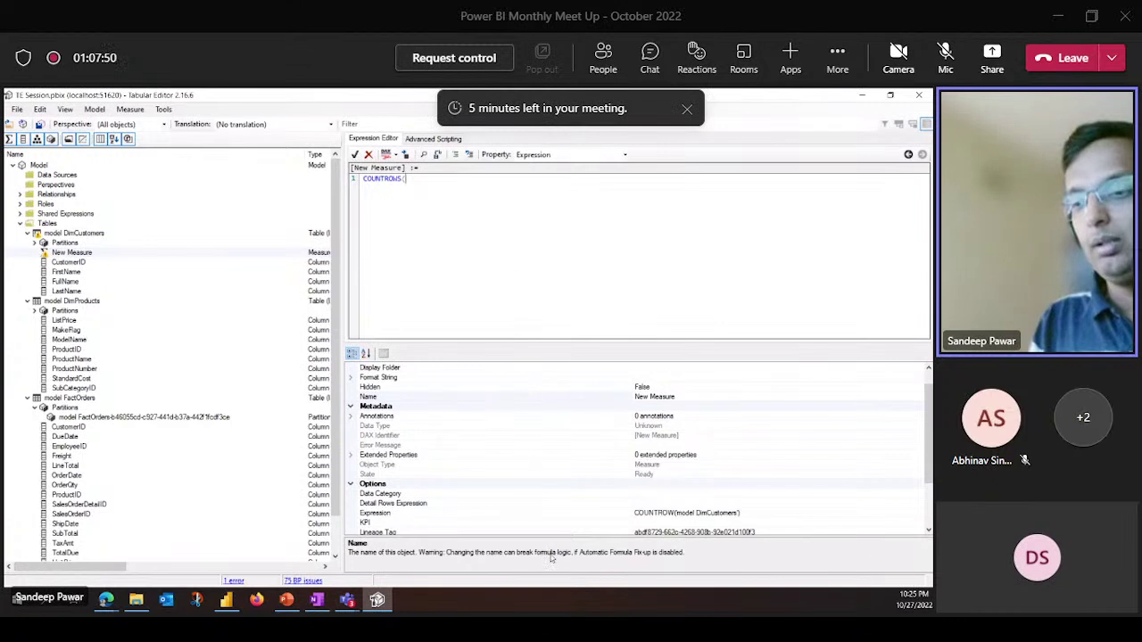
text(values()
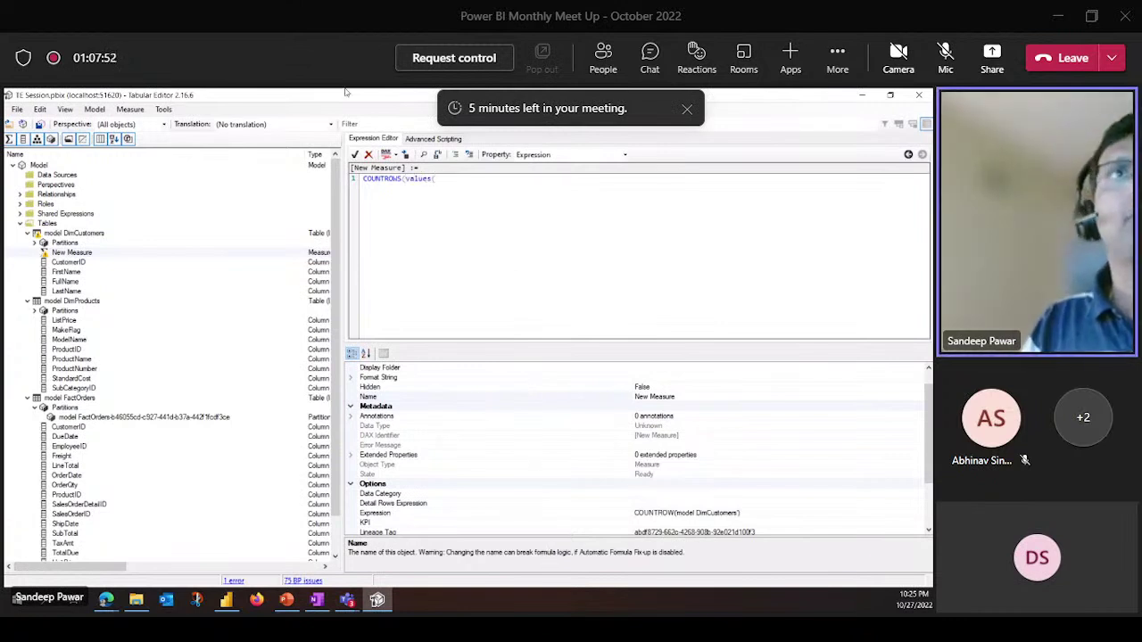
drag(66, 272, 473, 193)
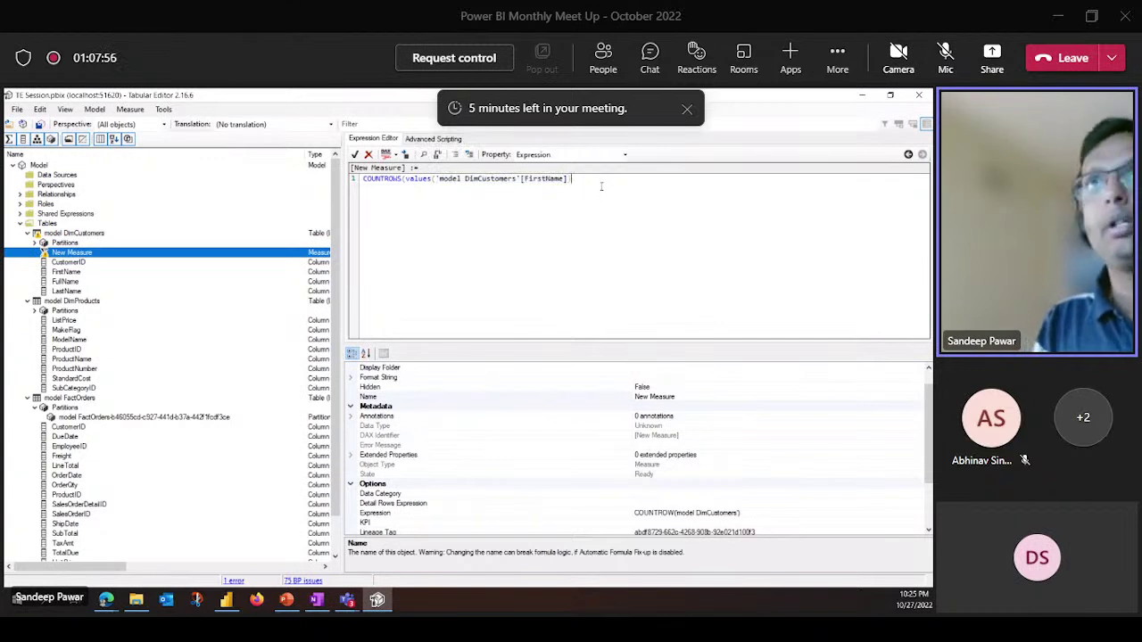
text()))
key(ctrl+s)
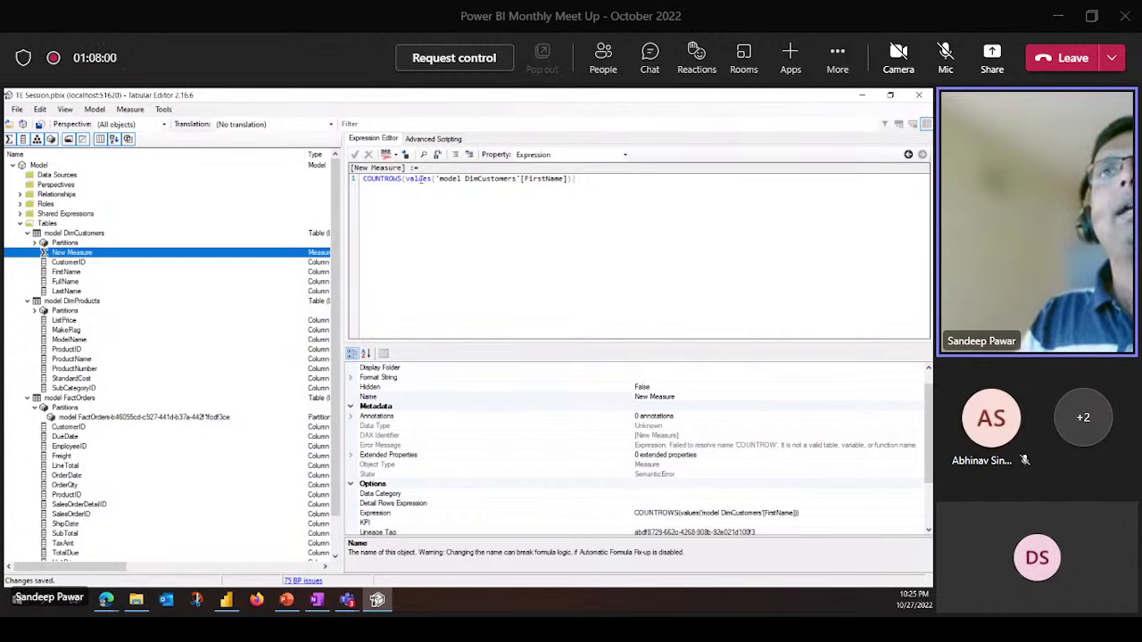
Format the new measure's DAX expression with the DAX formatter
drag(406, 178, 432, 179)
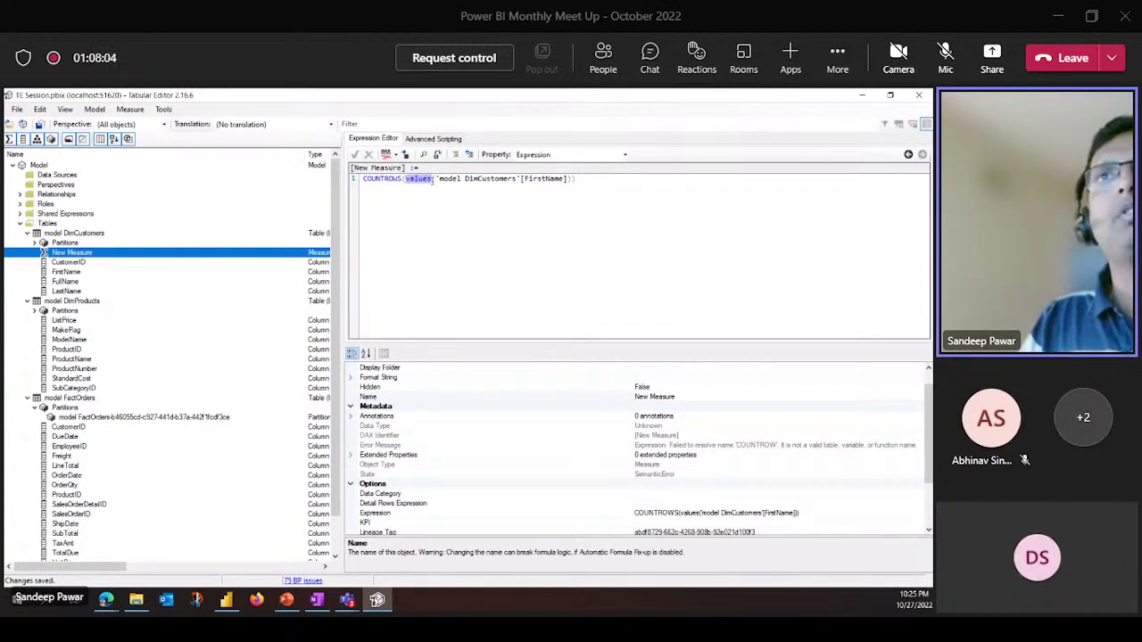
click(438, 179)
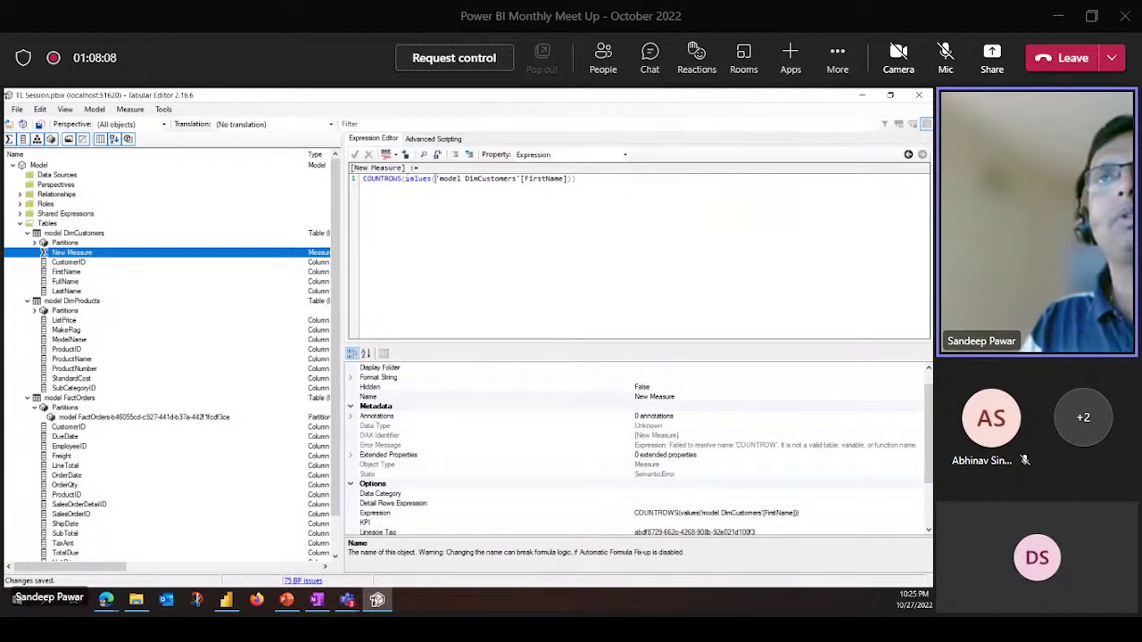
drag(406, 178, 432, 179)
click(426, 188)
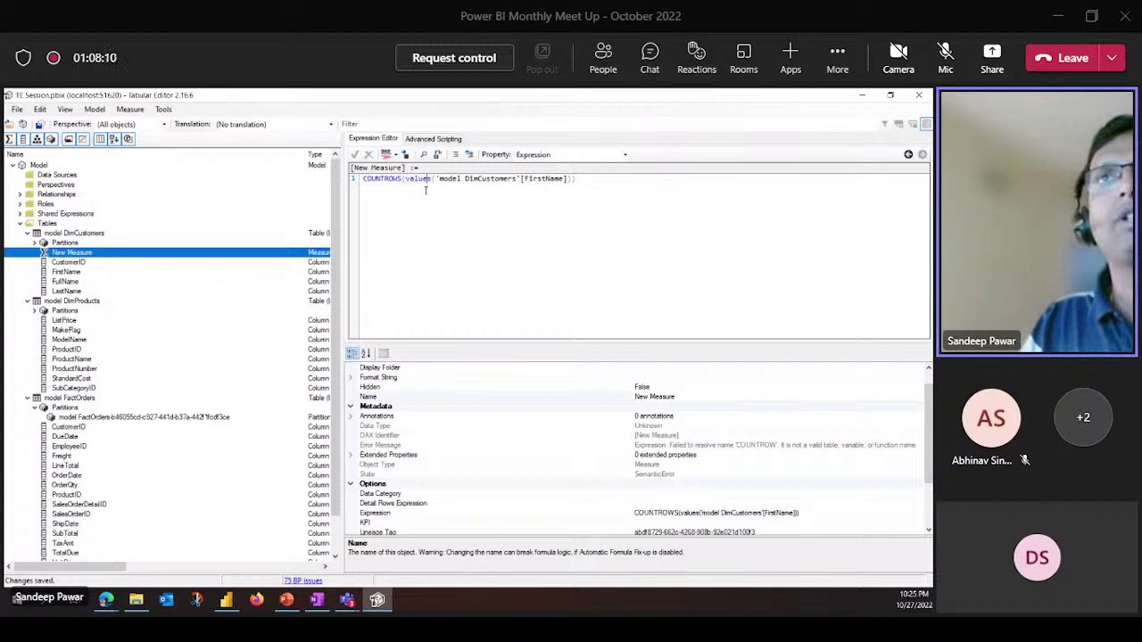
click(385, 155)
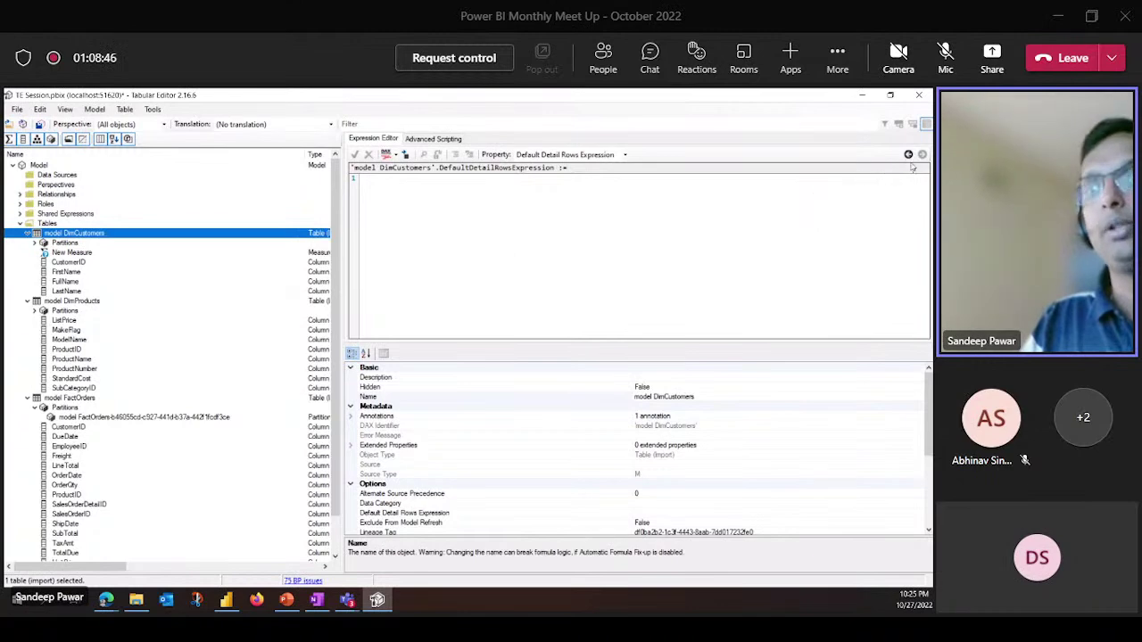
Navigate back through the expression history from the model DimCustomers table to the new measure
key(ctrl+1)
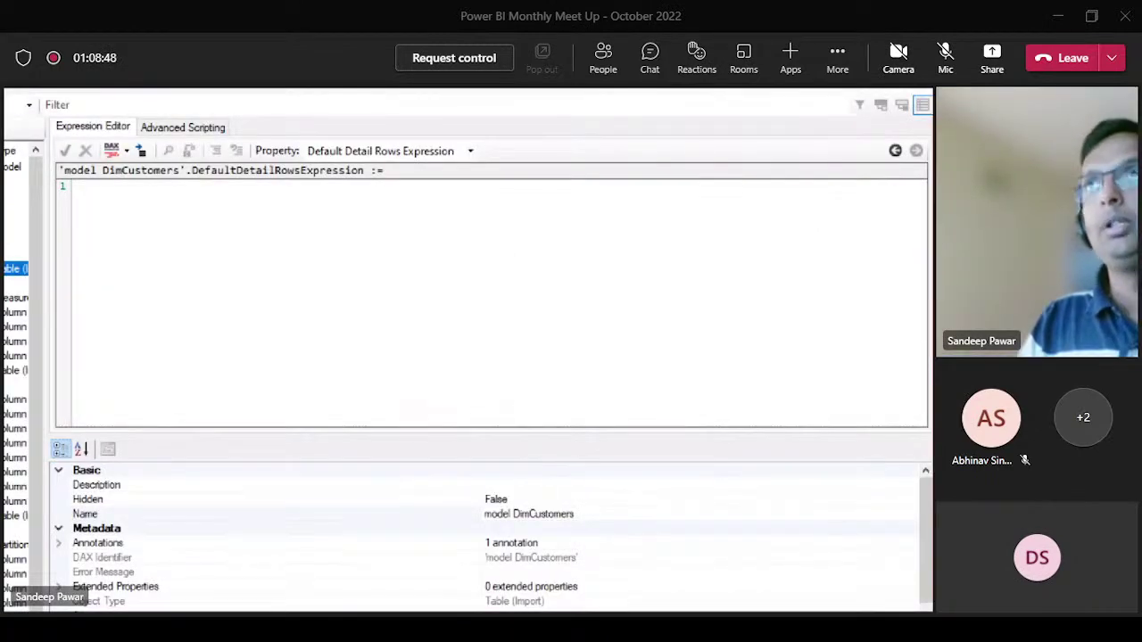
drag(874, 146, 928, 184)
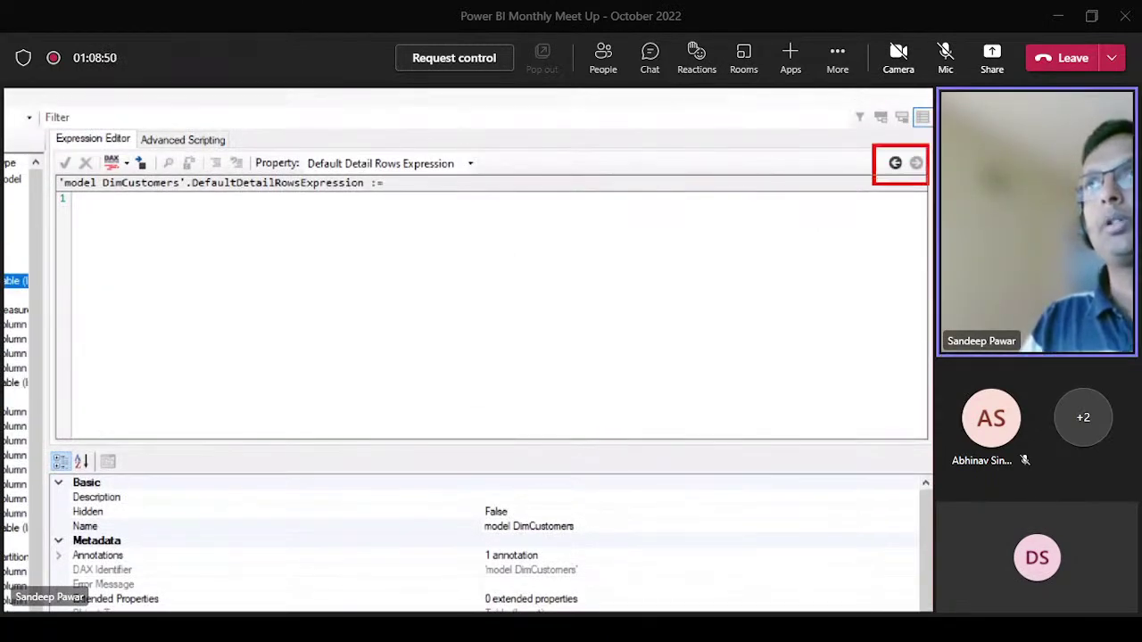
key(Escape)
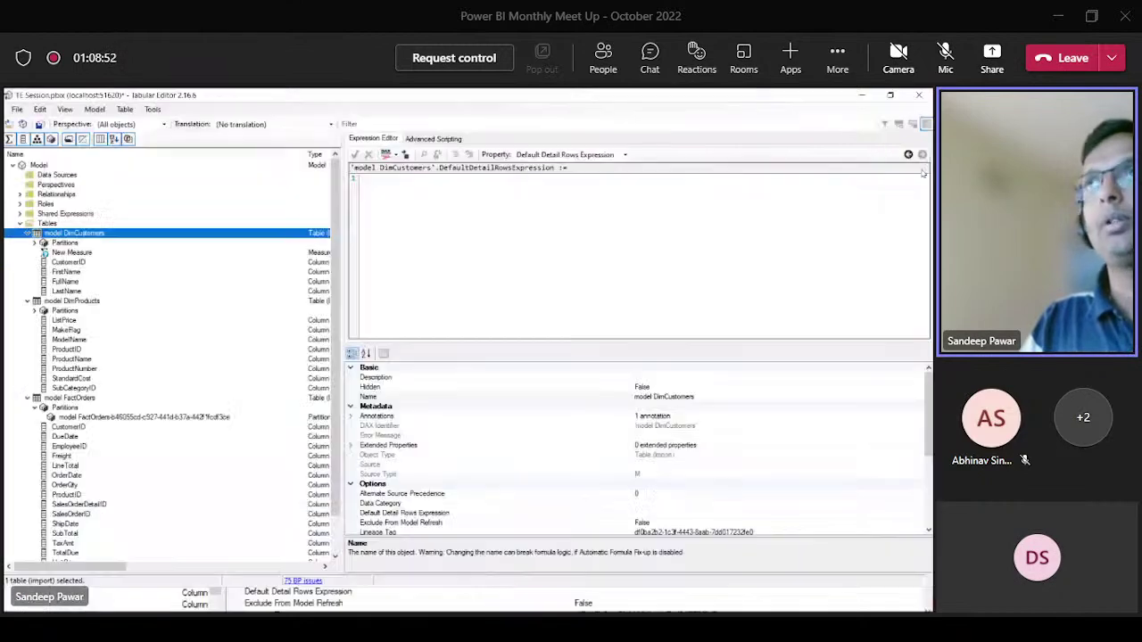
click(908, 155)
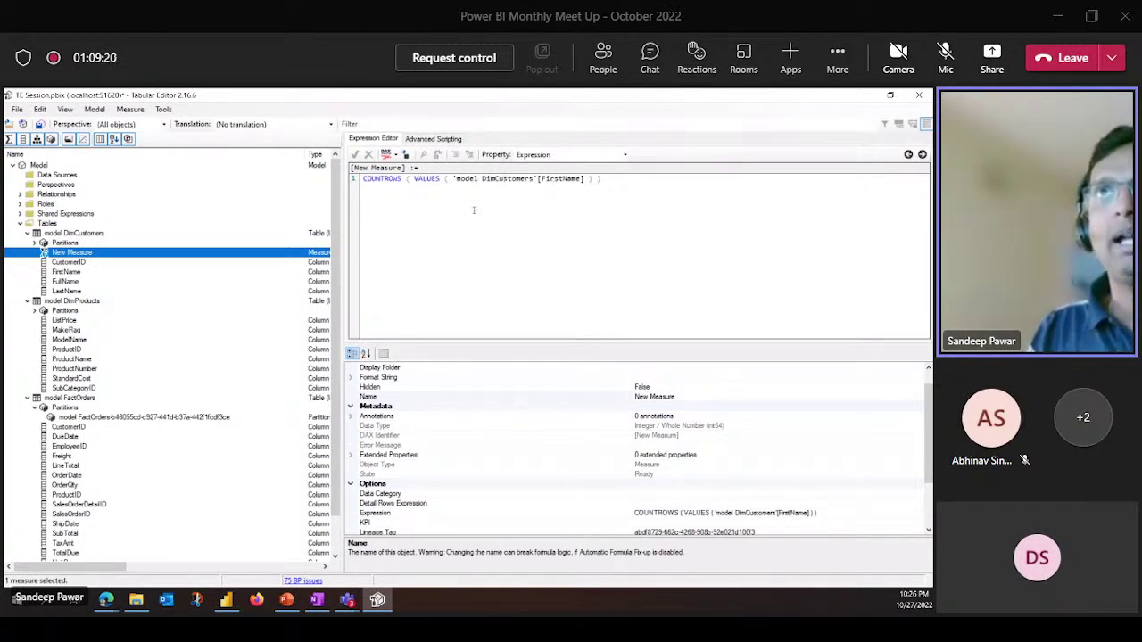
Navigate from the 'model DimCustomers'[FirstName] reference in the measure's expression to the FirstName column in the model tree
click(451, 180)
click(499, 178)
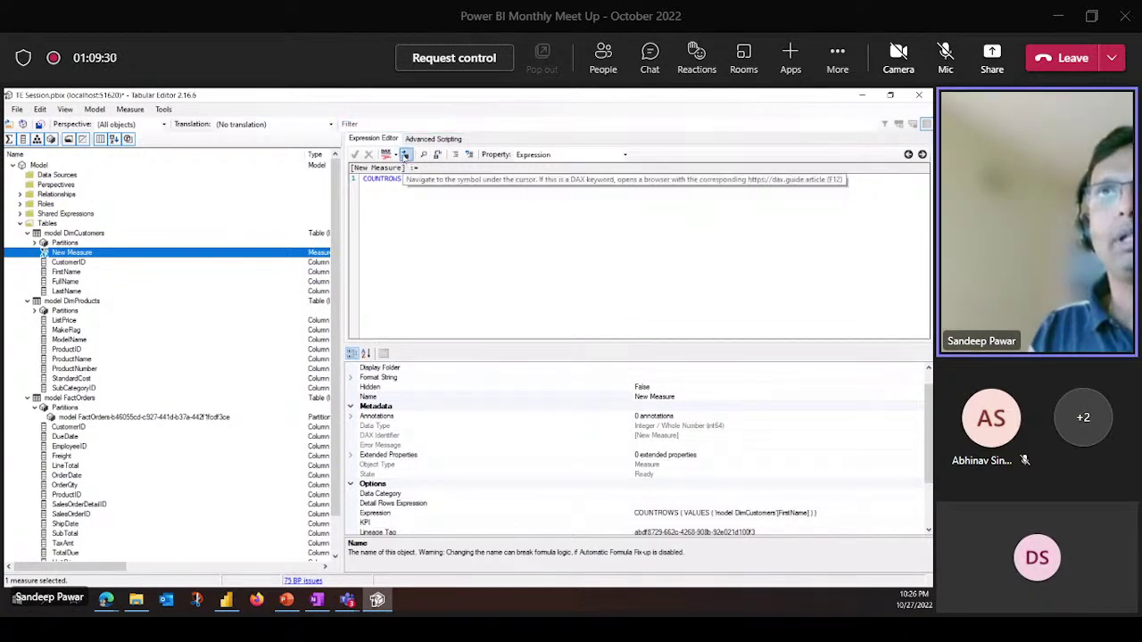
click(30, 272)
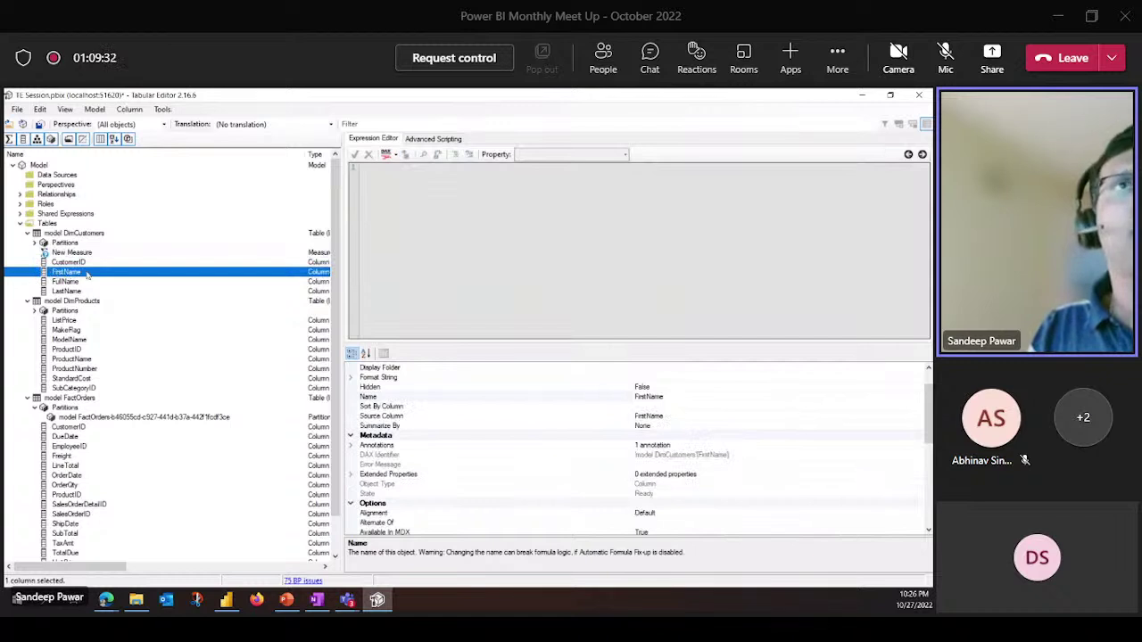
Return to the new measure's expression and save the formatted measure to the connected model
click(909, 154)
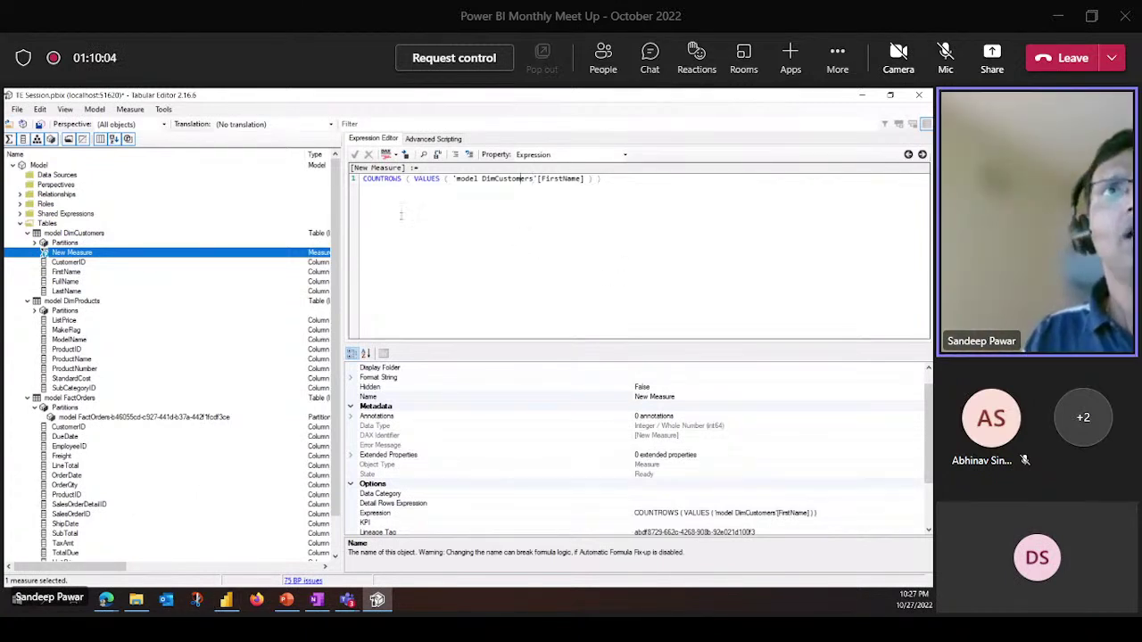
click(39, 125)
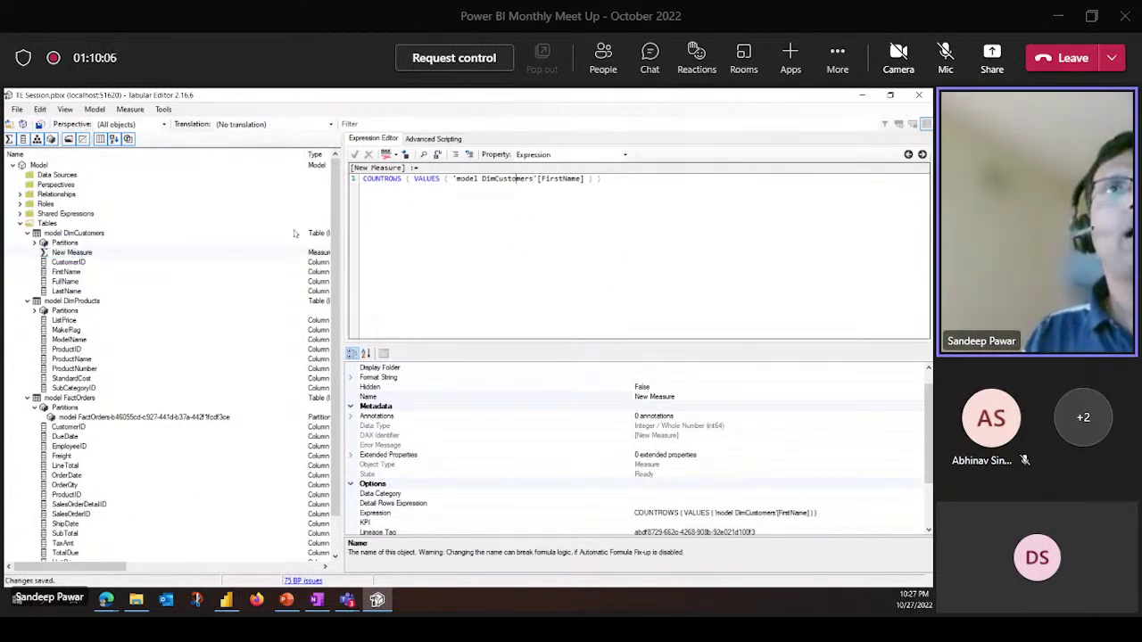
Show the objects on which the new measure depends, expanding its FirstName column dependency, and close the dependency view
right_click(80, 256)
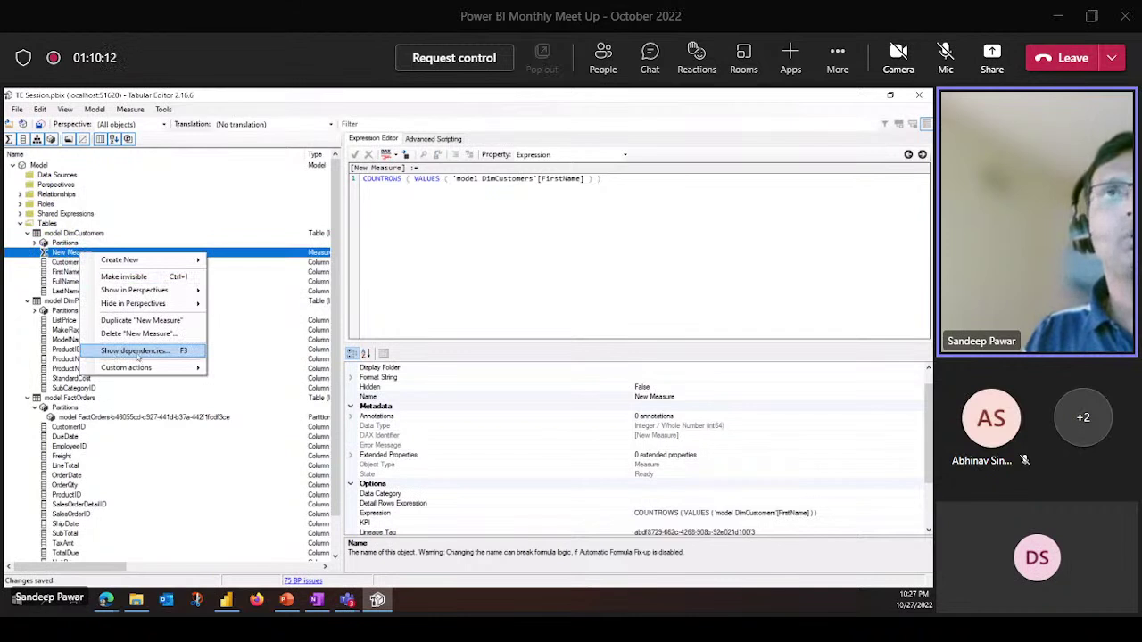
click(118, 352)
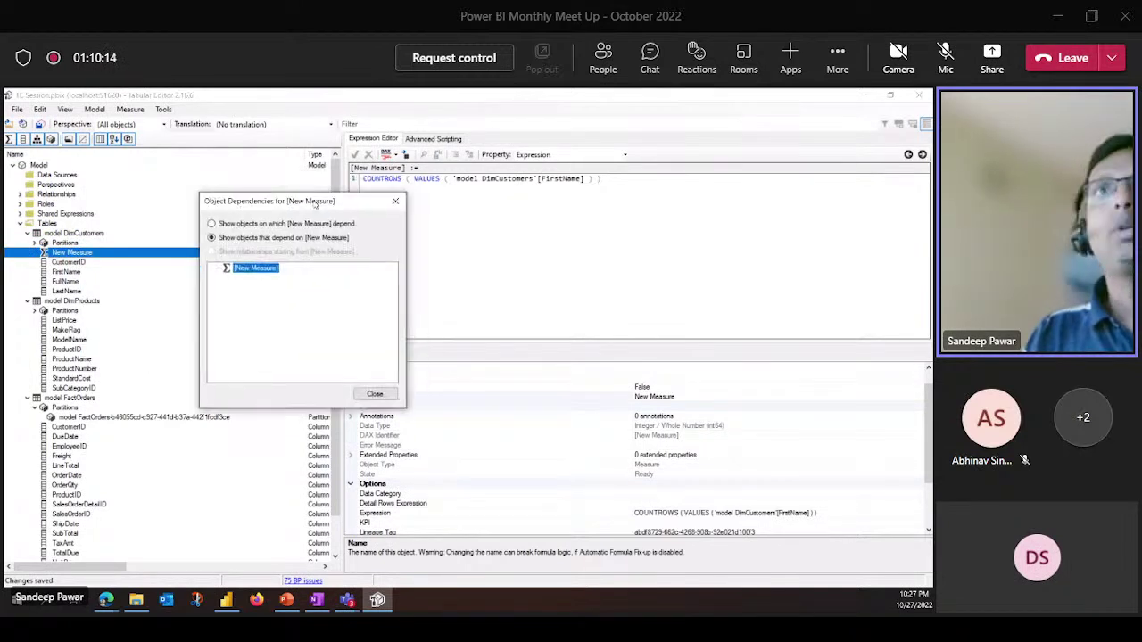
click(211, 223)
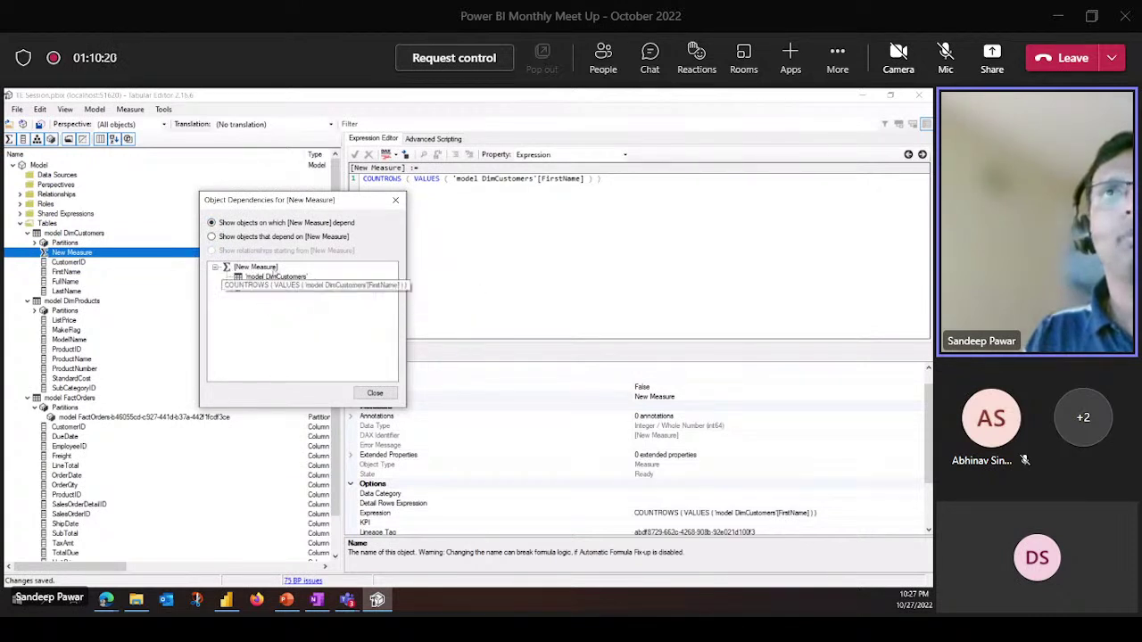
click(278, 279)
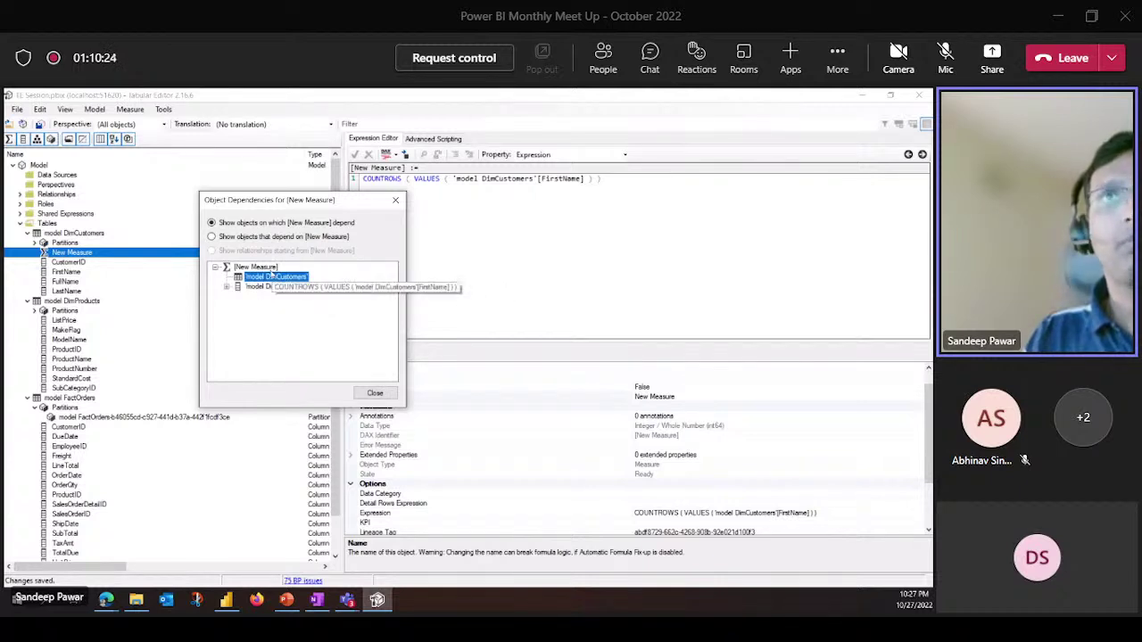
click(227, 288)
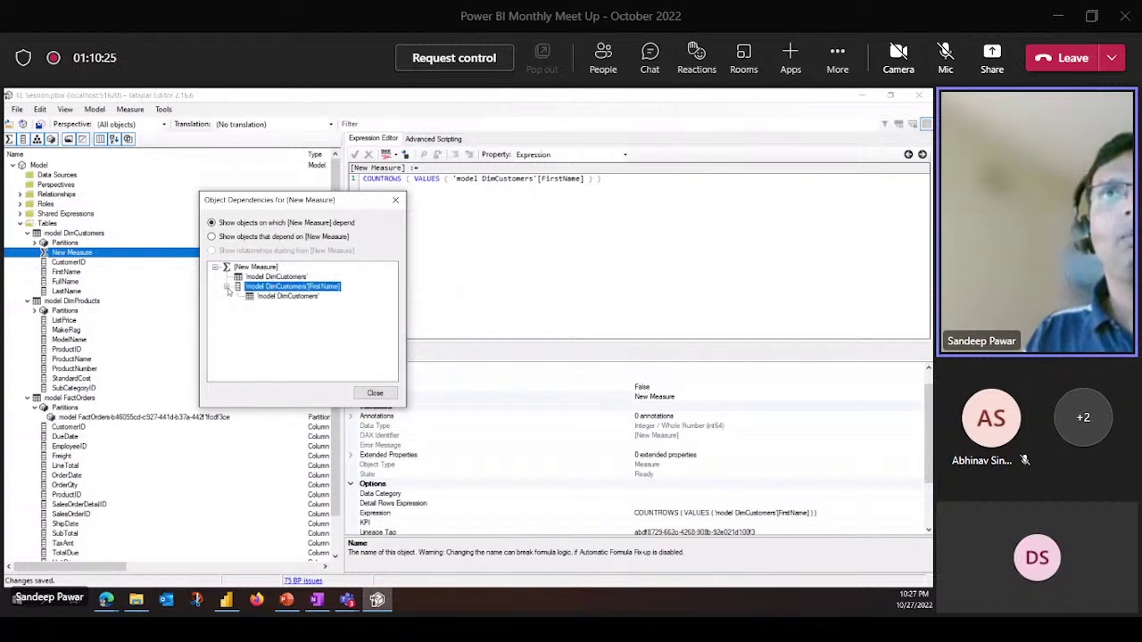
click(299, 298)
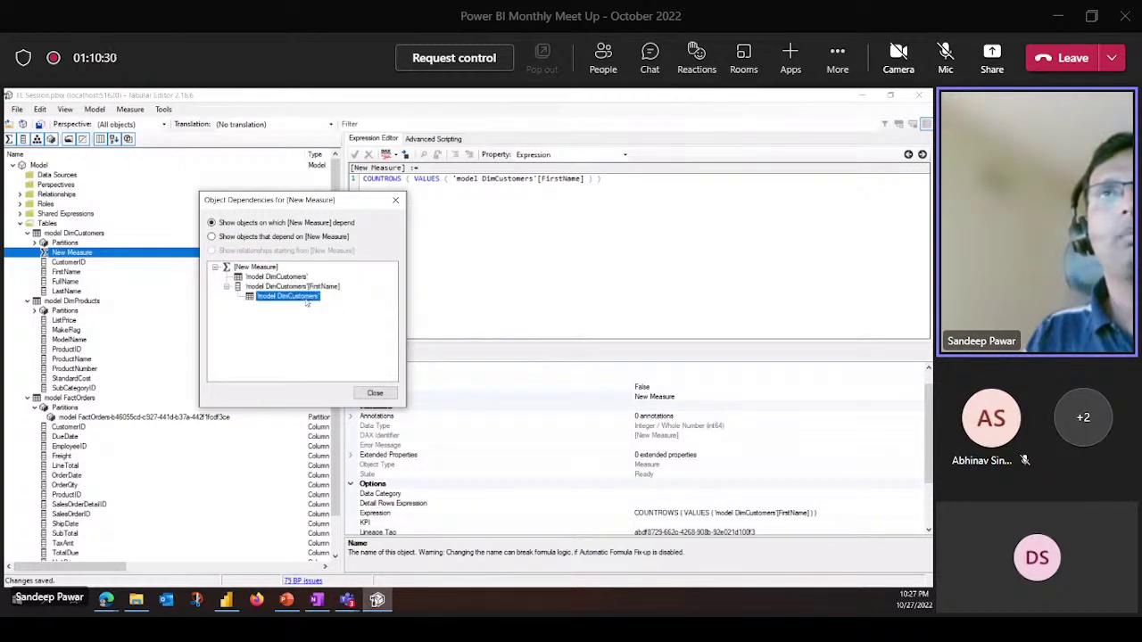
click(312, 288)
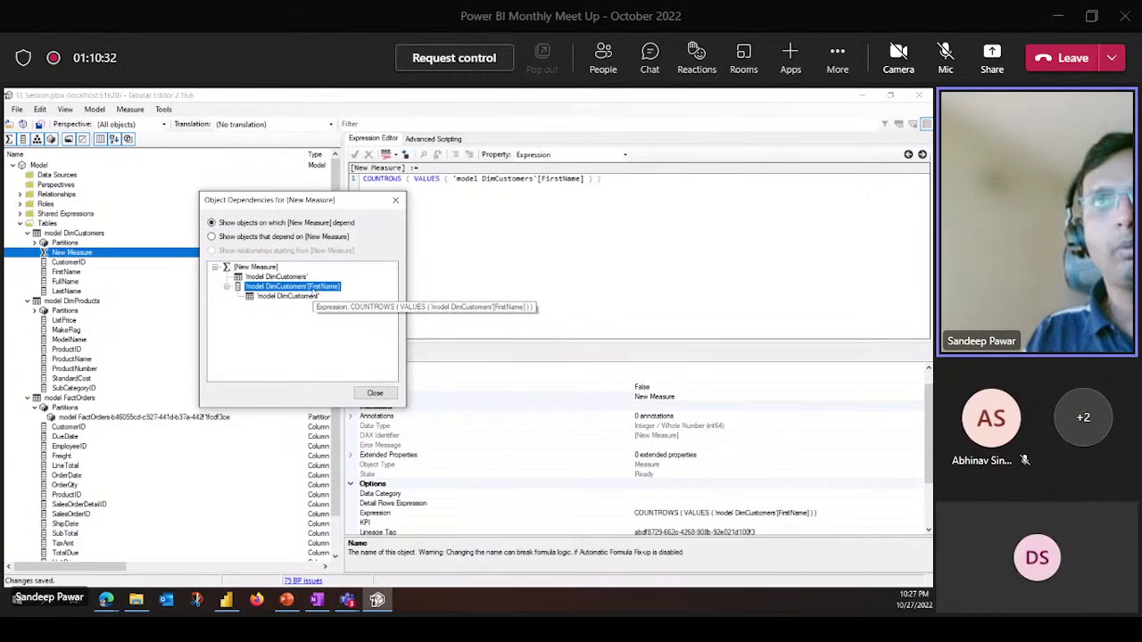
click(297, 299)
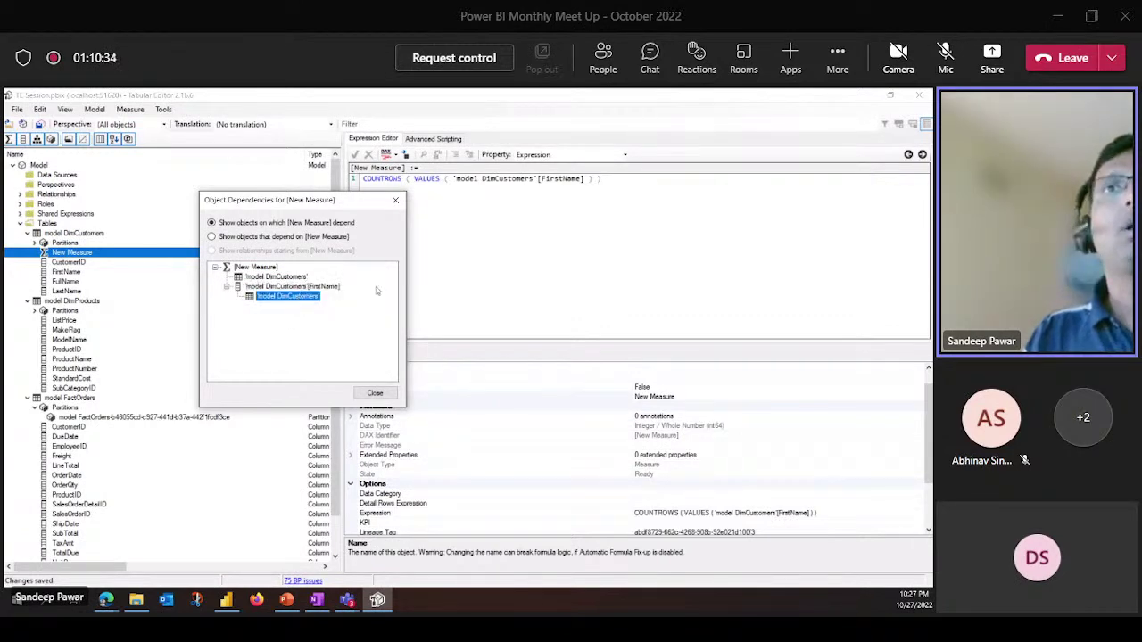
click(382, 394)
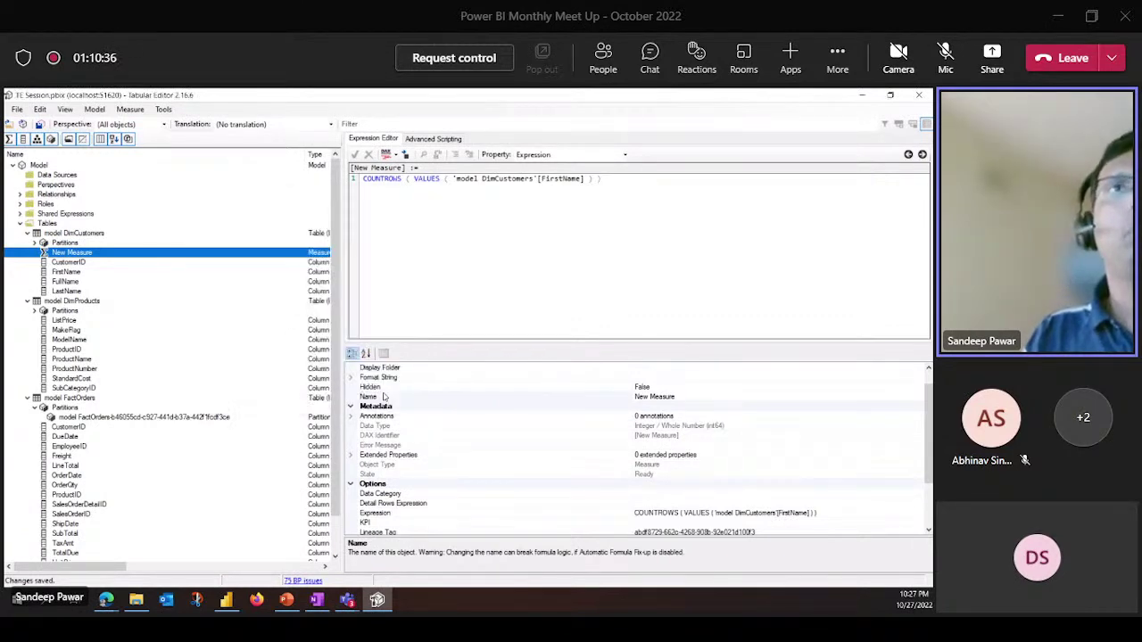
Show the dependencies of the model DimCustomers table, inspect its relationship to model FactOrders, and close the view
click(77, 234)
right_click(77, 233)
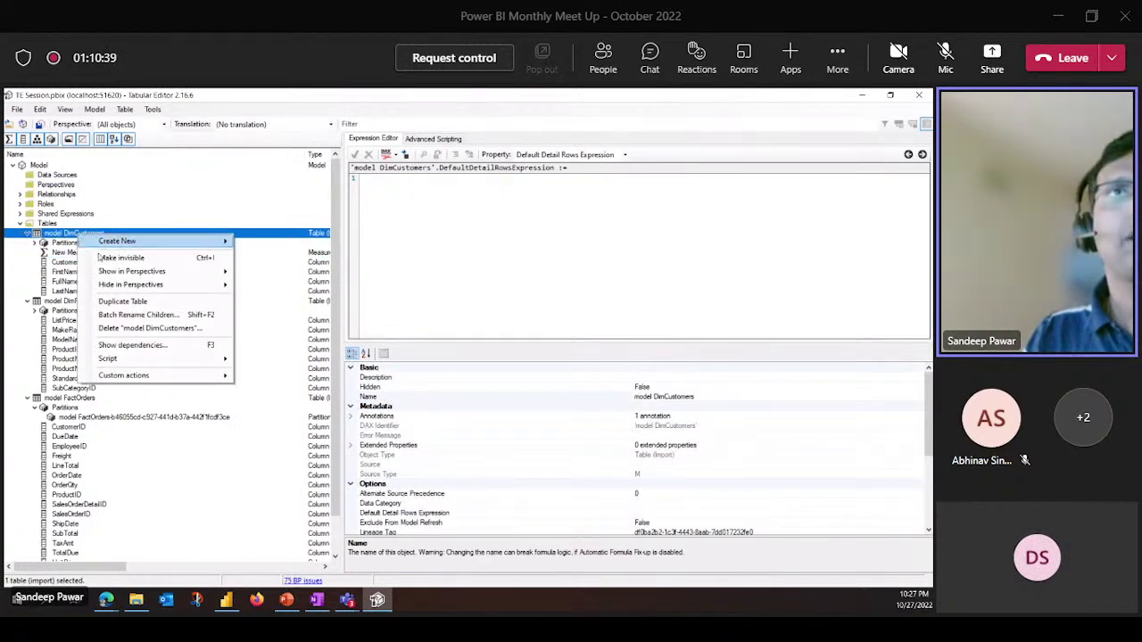
click(154, 345)
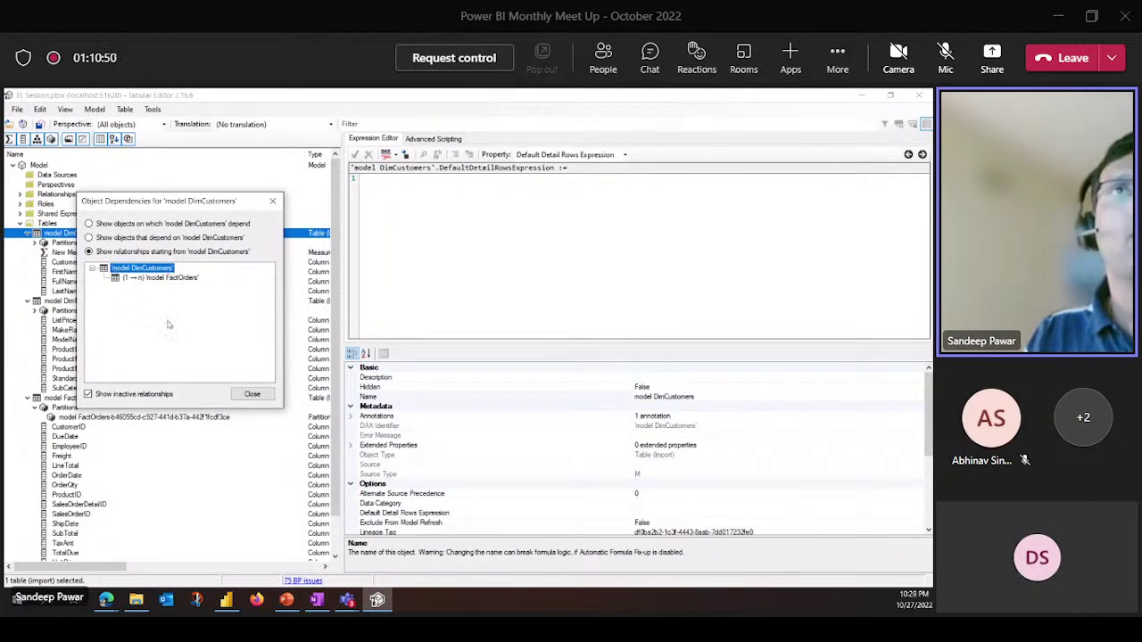
click(130, 281)
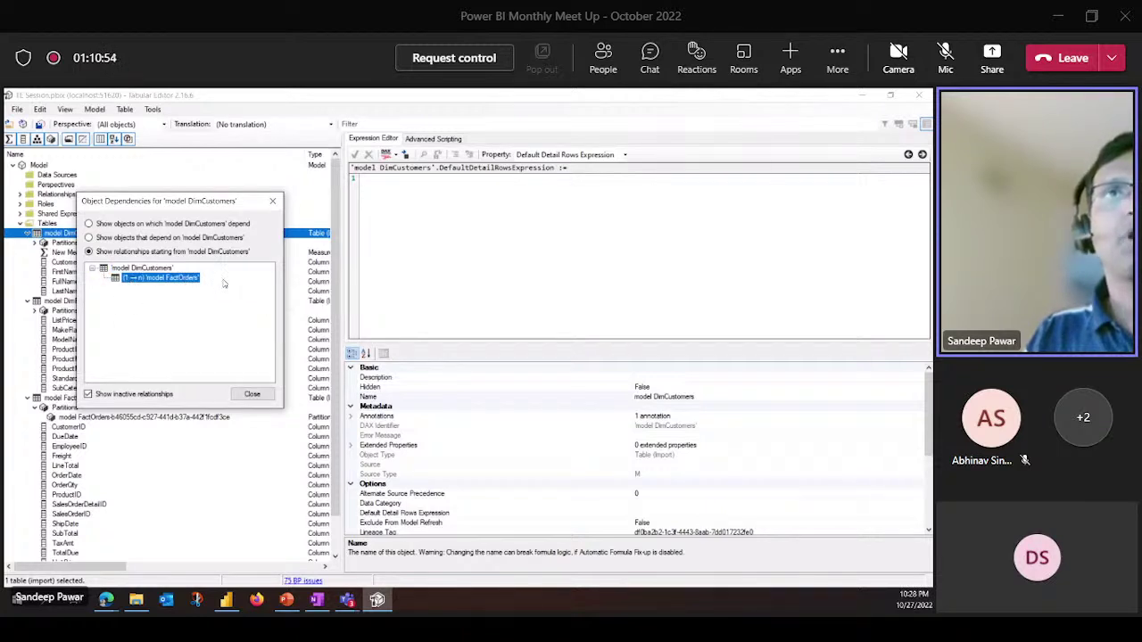
mouse_move(139, 287)
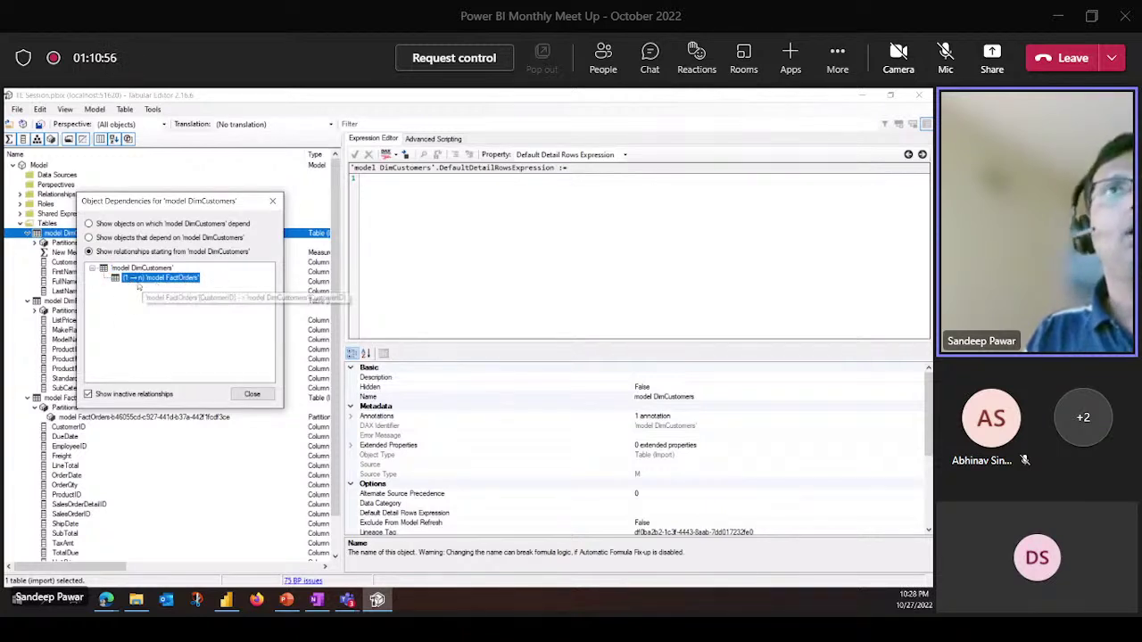
click(272, 201)
Select the model DimCustomers table and examine its partition and refresh policy properties
click(526, 257)
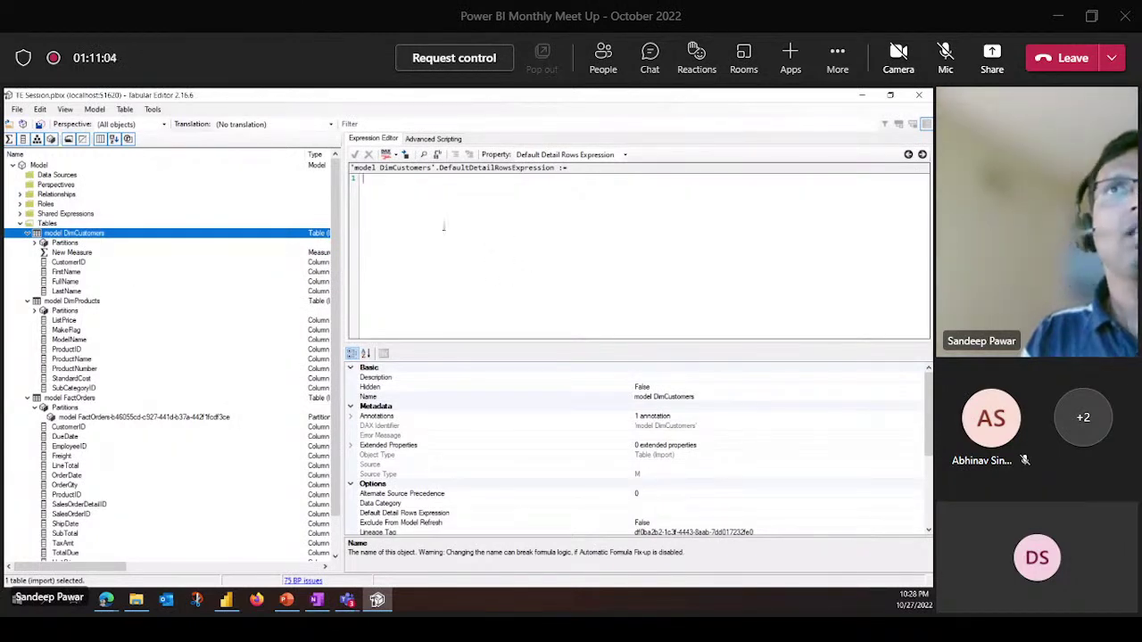
click(73, 246)
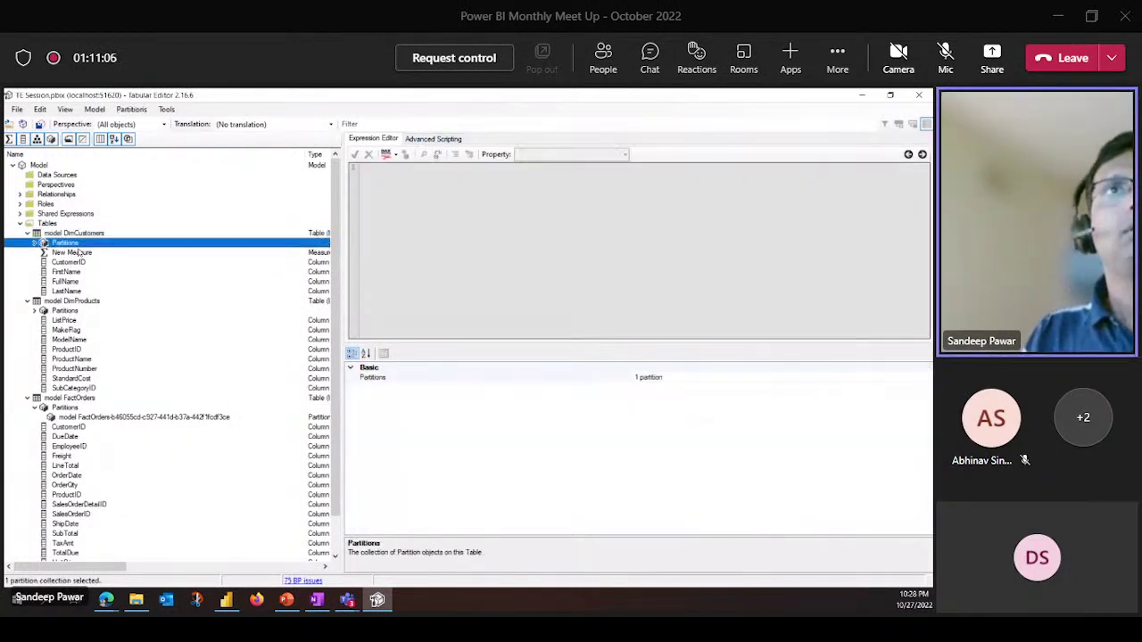
click(158, 235)
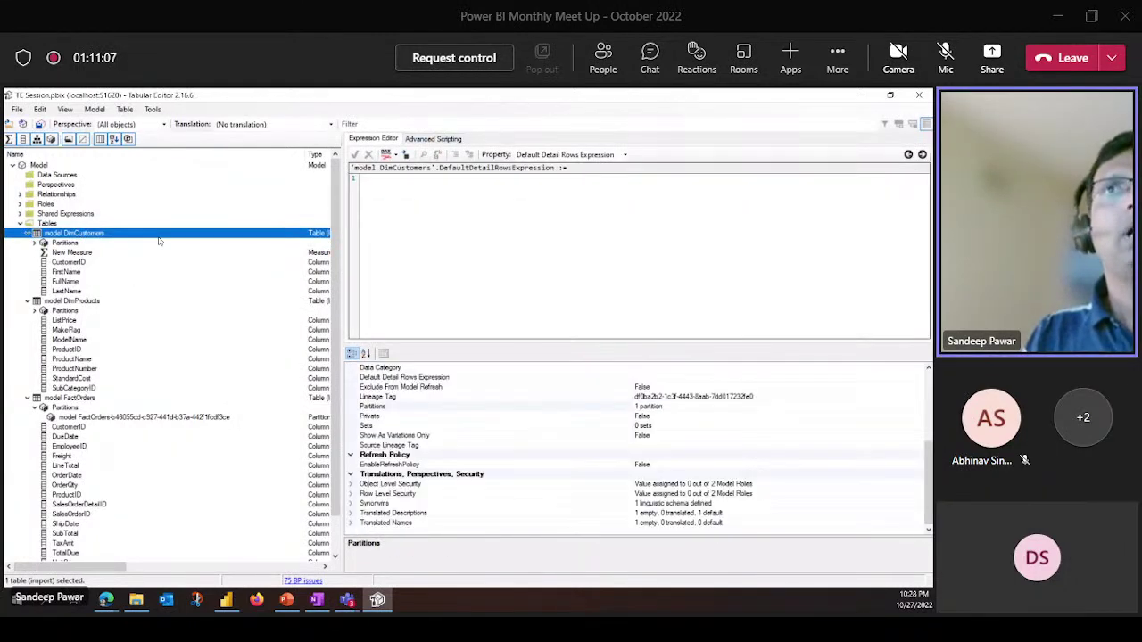
Insert blank lines before the closing brackets of the new measure's expression, clean it up with Format DAX, and save the model
click(82, 254)
click(587, 179)
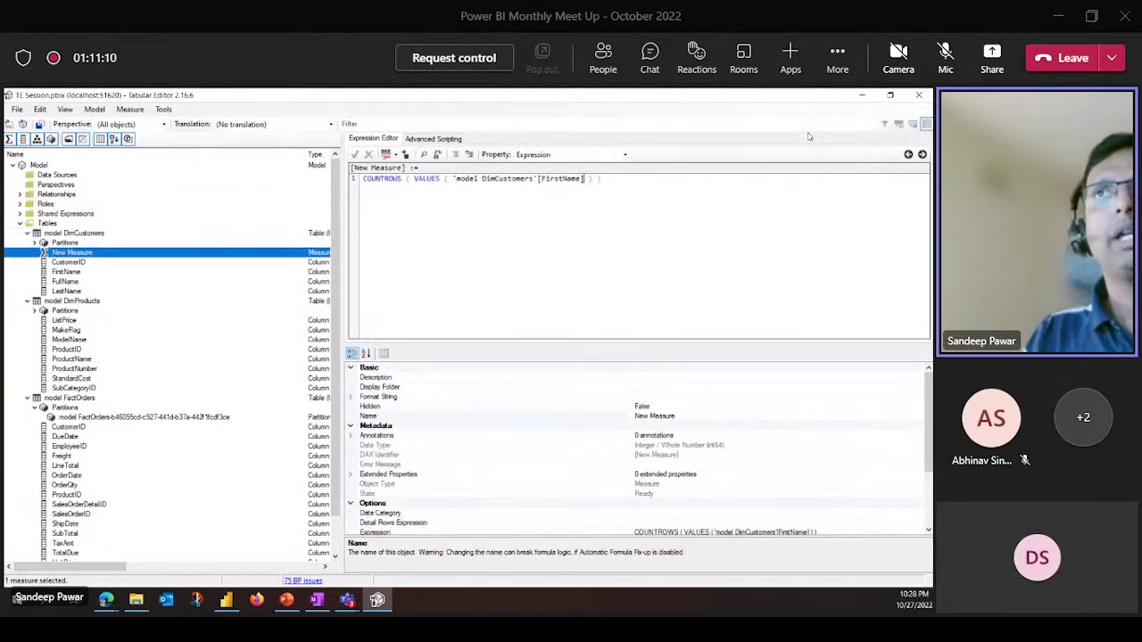
key(Return)
key(Return)
key(Return)
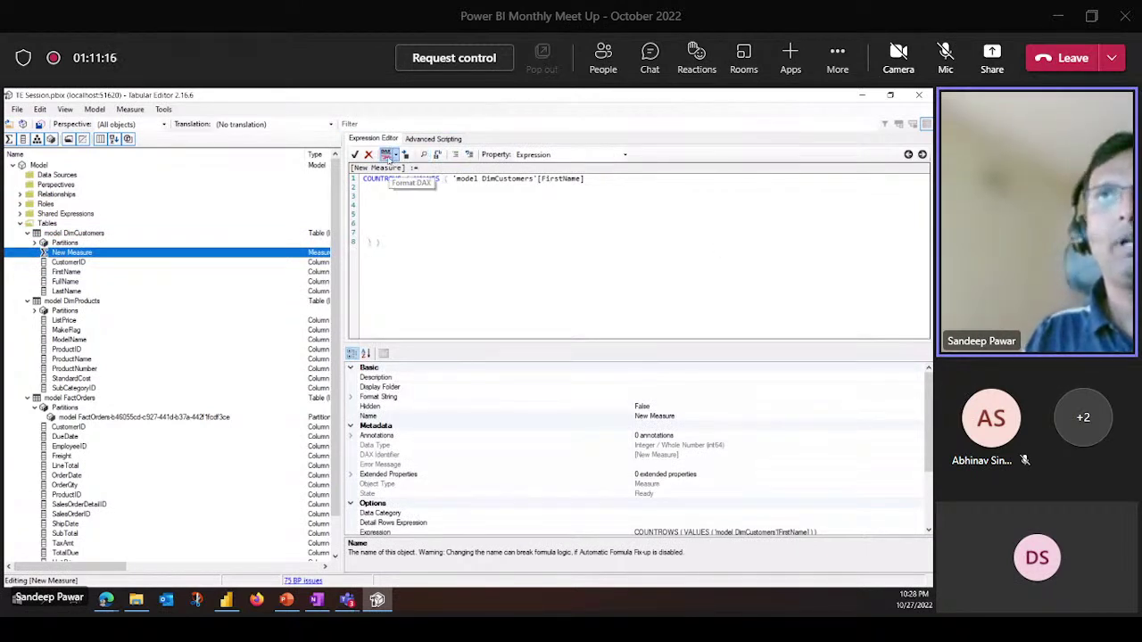
click(387, 154)
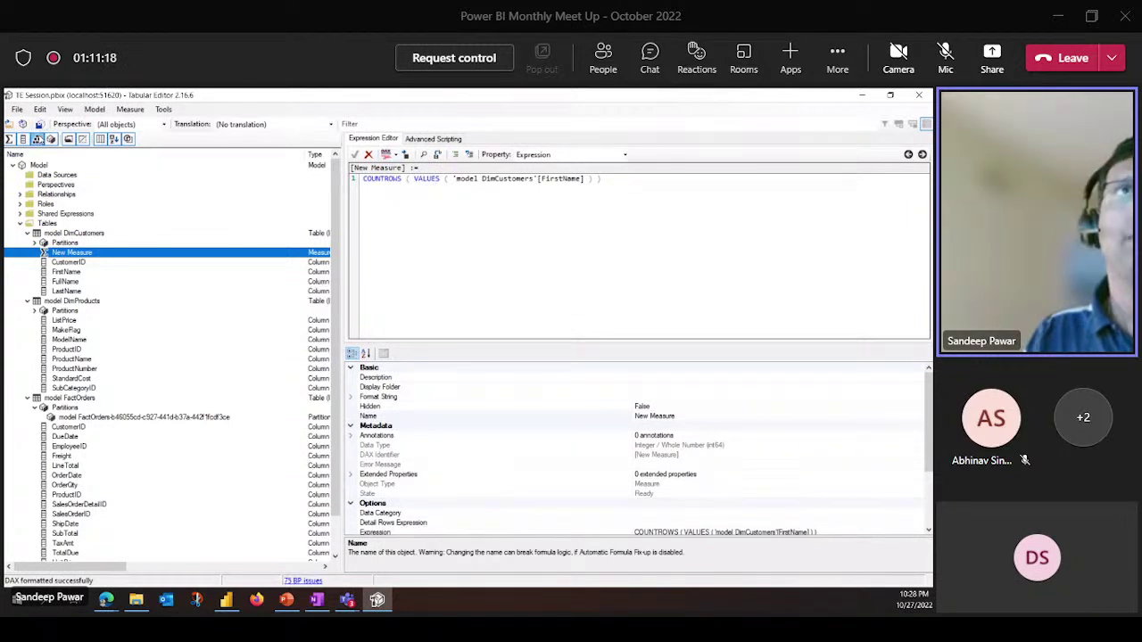
click(39, 139)
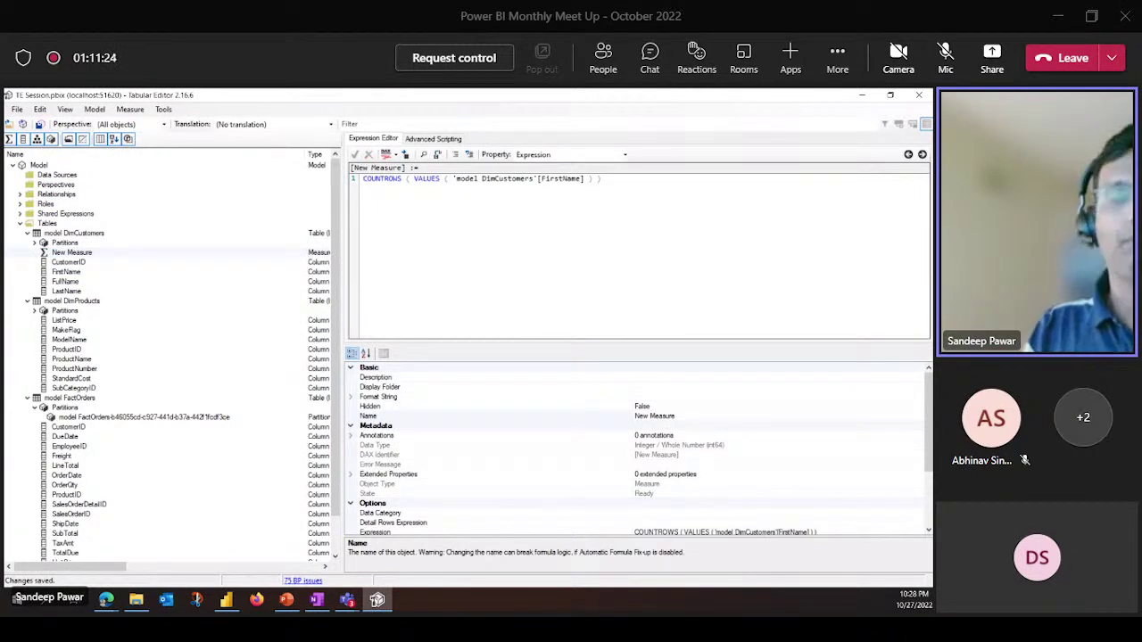
Hide columns and hierarchies in the model tree while keeping measures and partitions shown
click(426, 233)
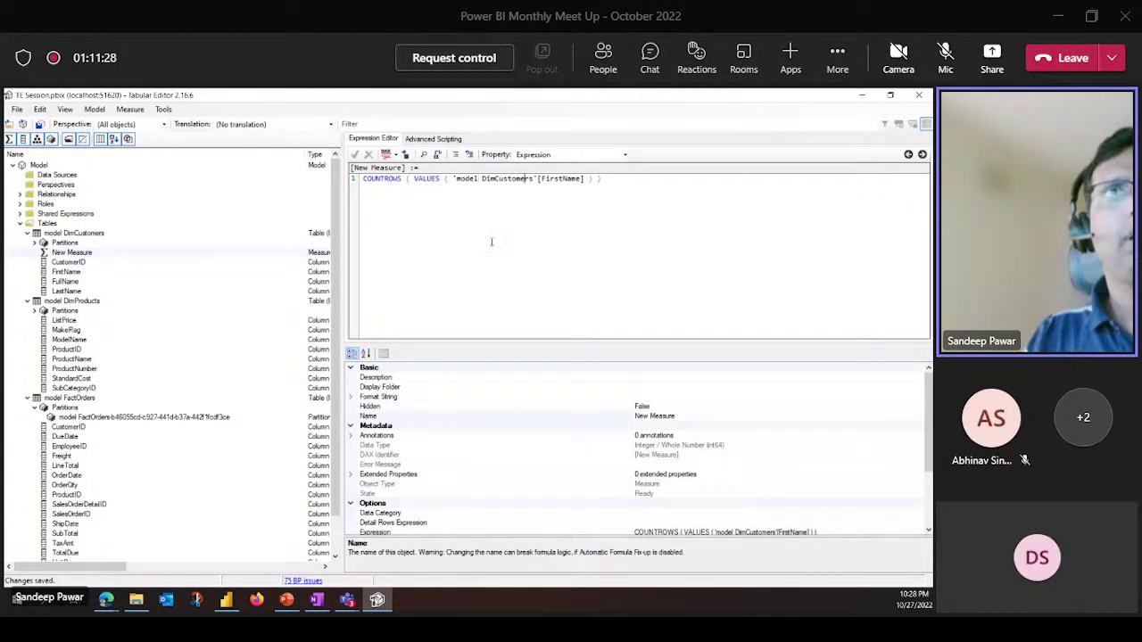
scroll(109, 470, down, 2)
scroll(116, 485, up, 2)
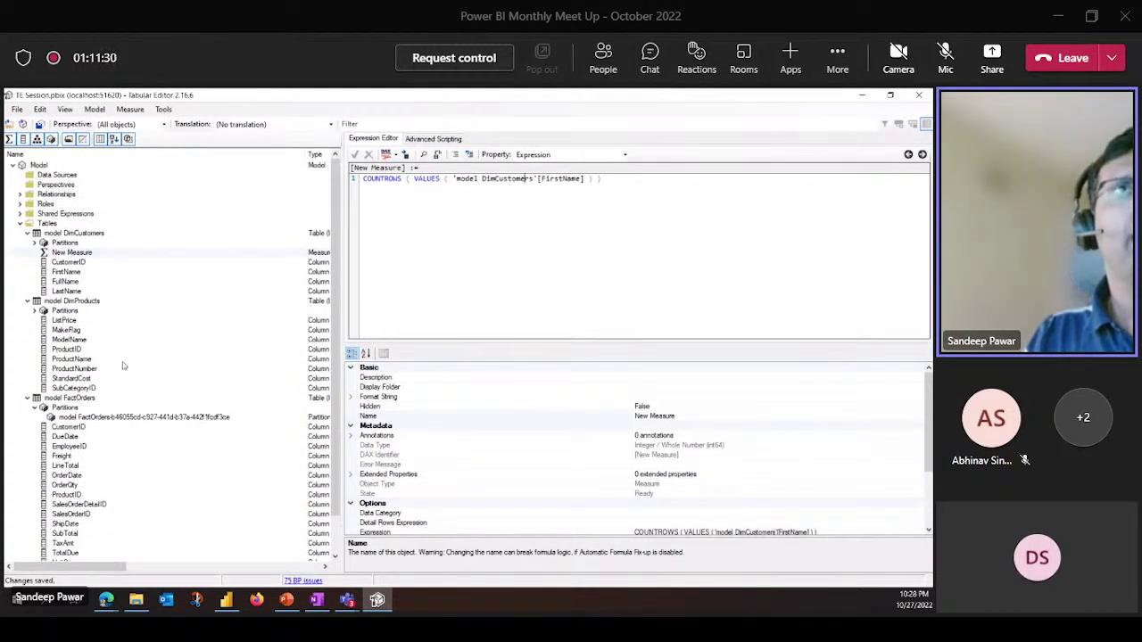
click(10, 140)
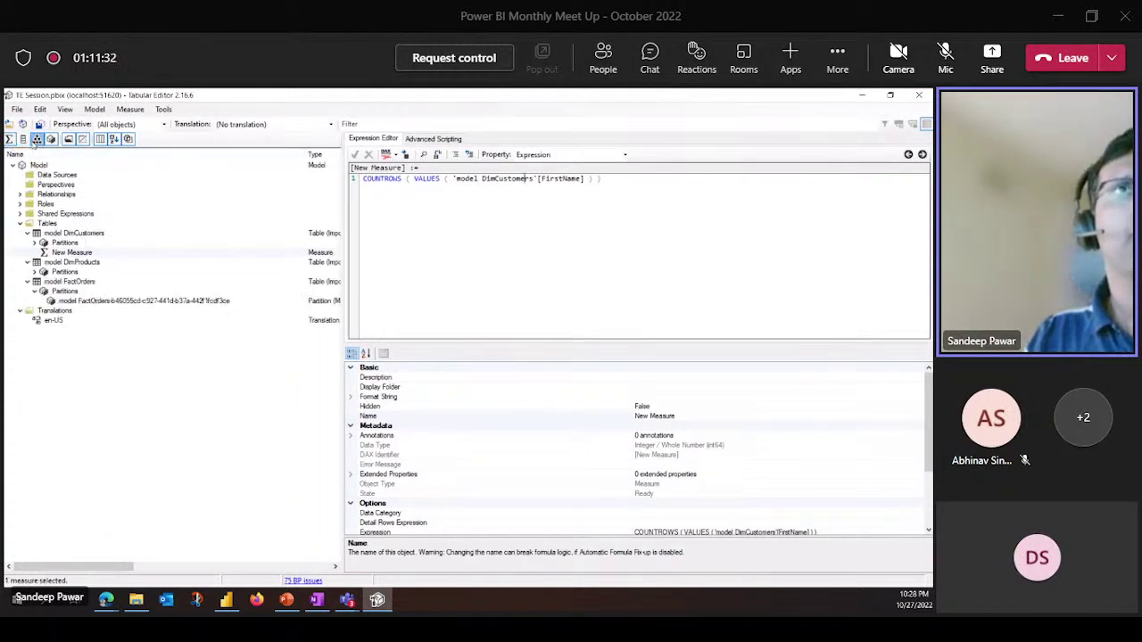
click(11, 141)
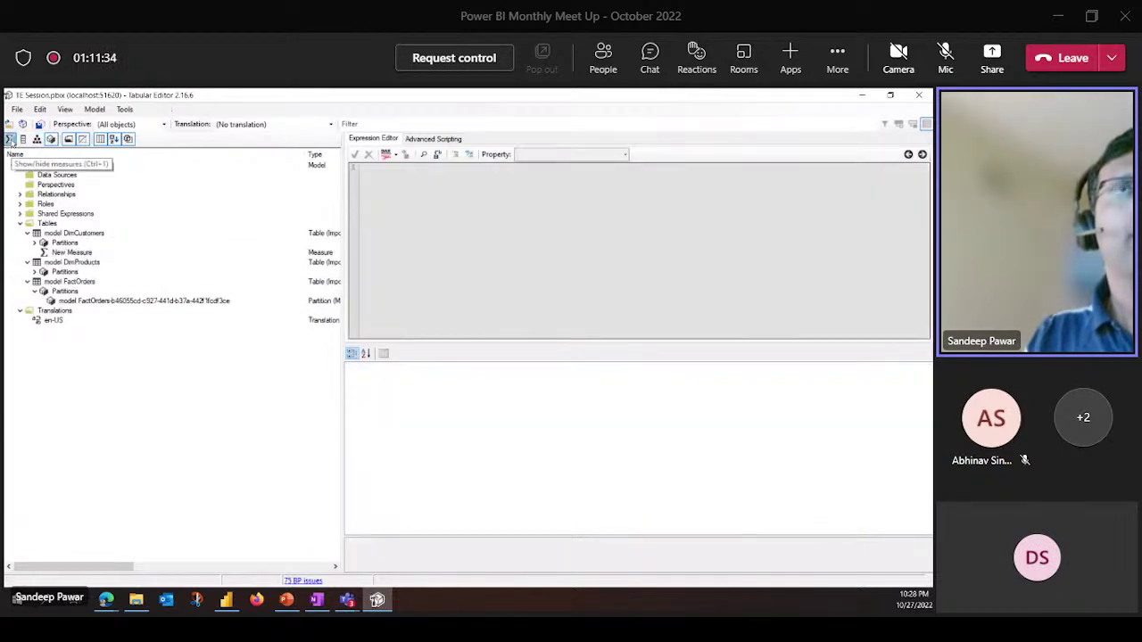
Filter the model tree to measures only with the expression :ObjectType = "Measure"
click(387, 125)
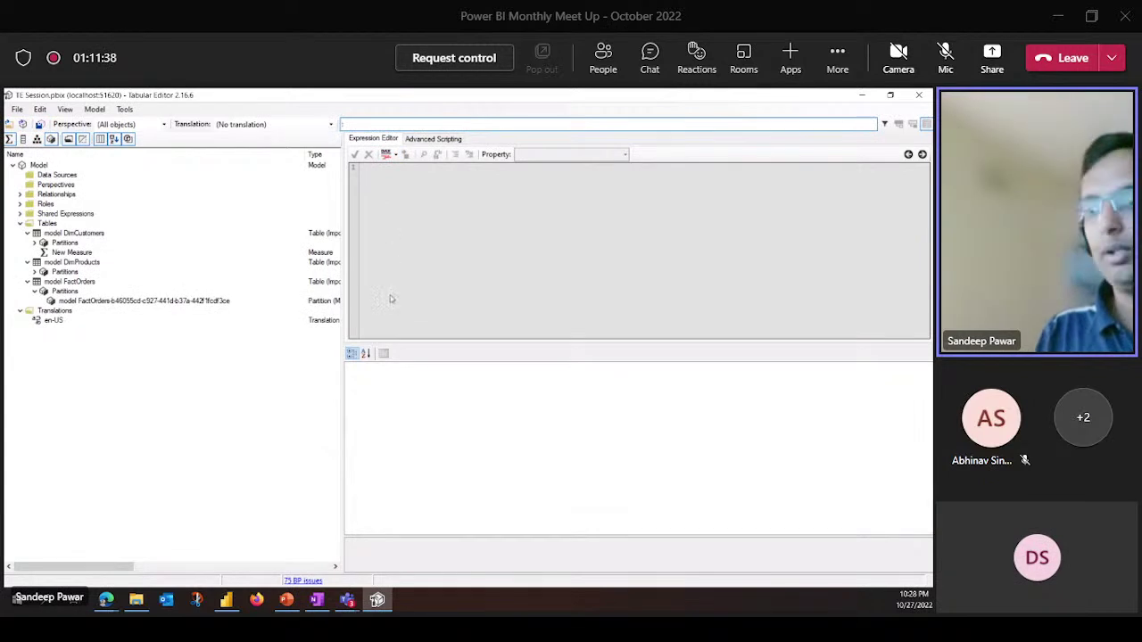
text(Object)
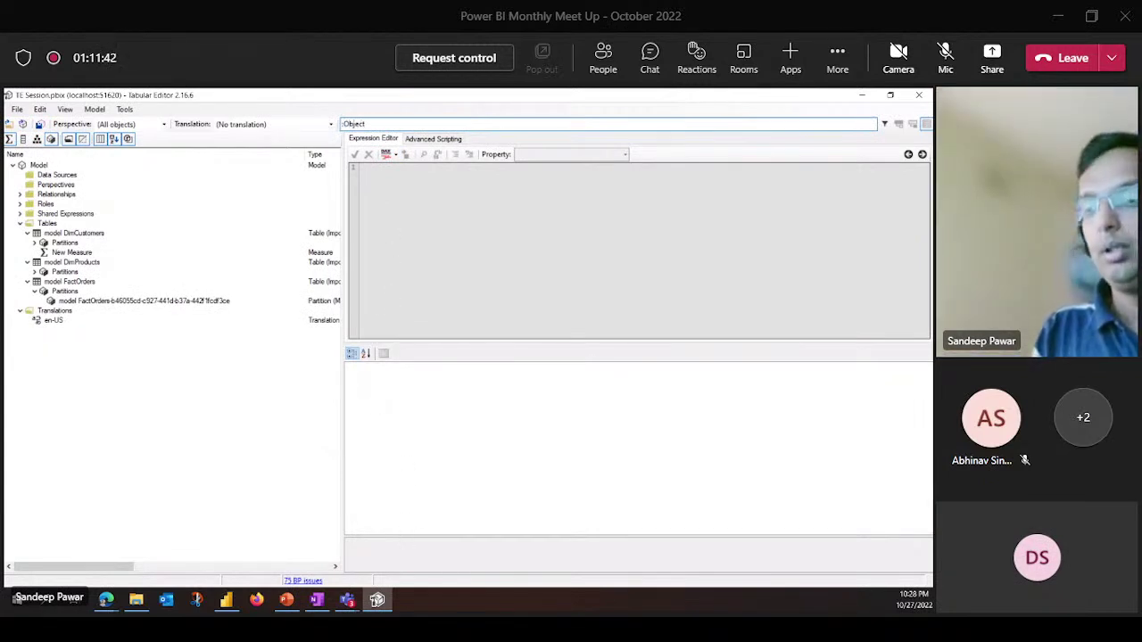
text(Type = ")
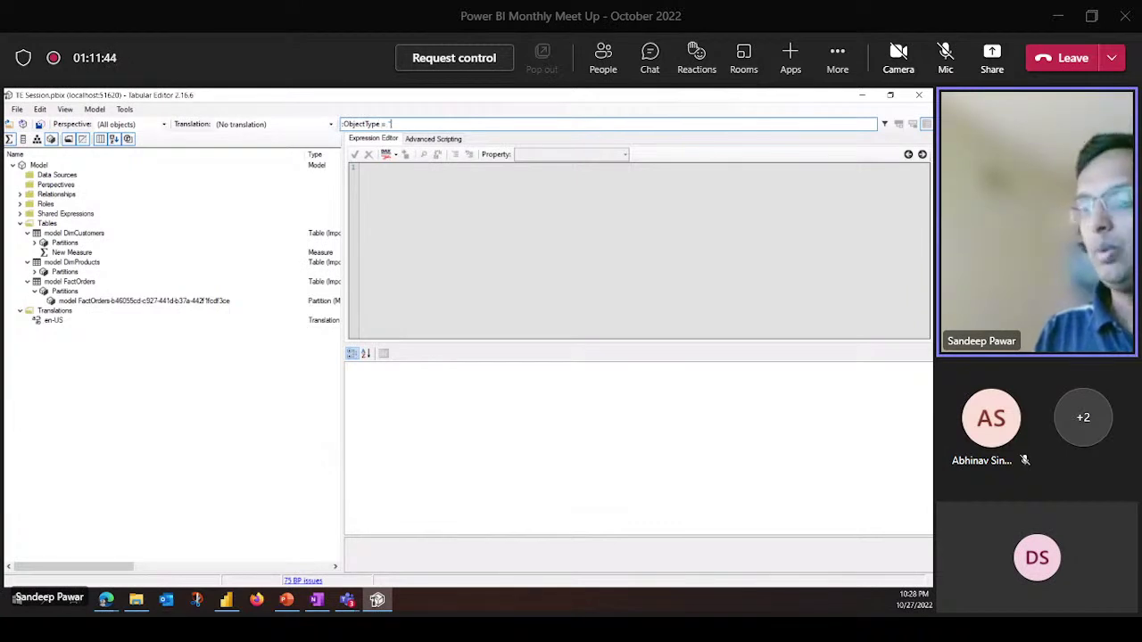
text(Measure")
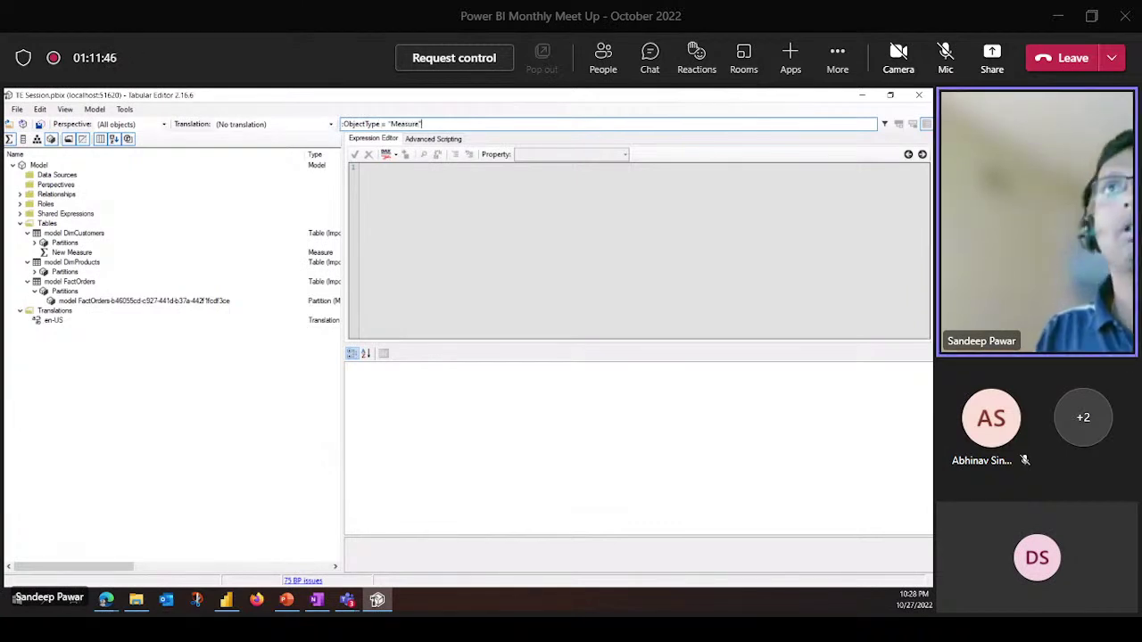
key(Return)
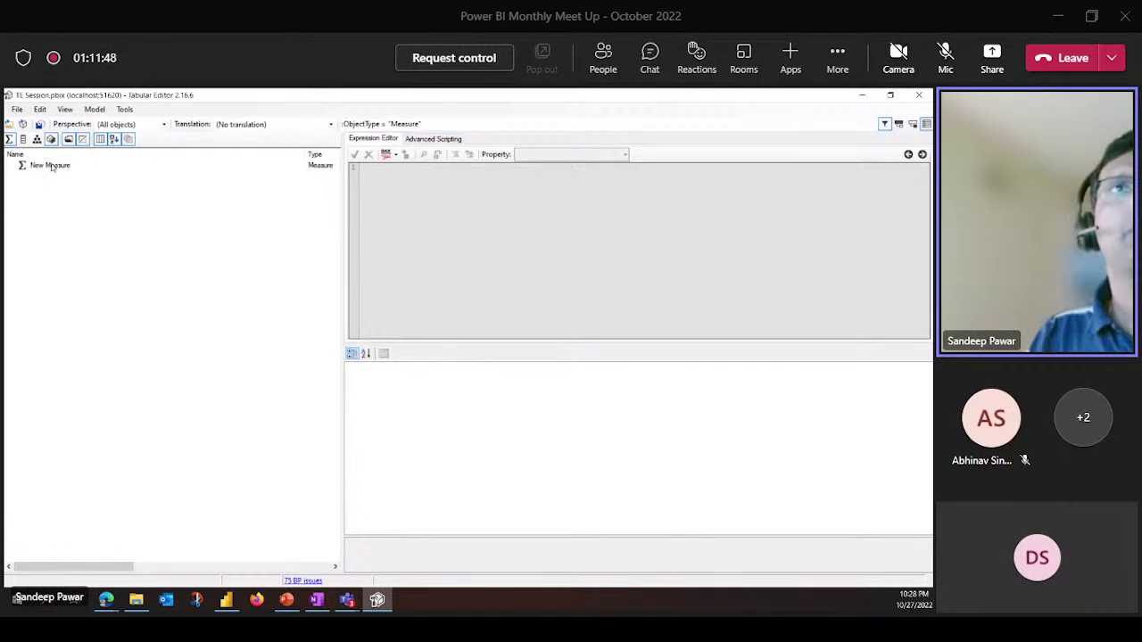
Duplicate New Measure twice in the filtered list
right_click(52, 165)
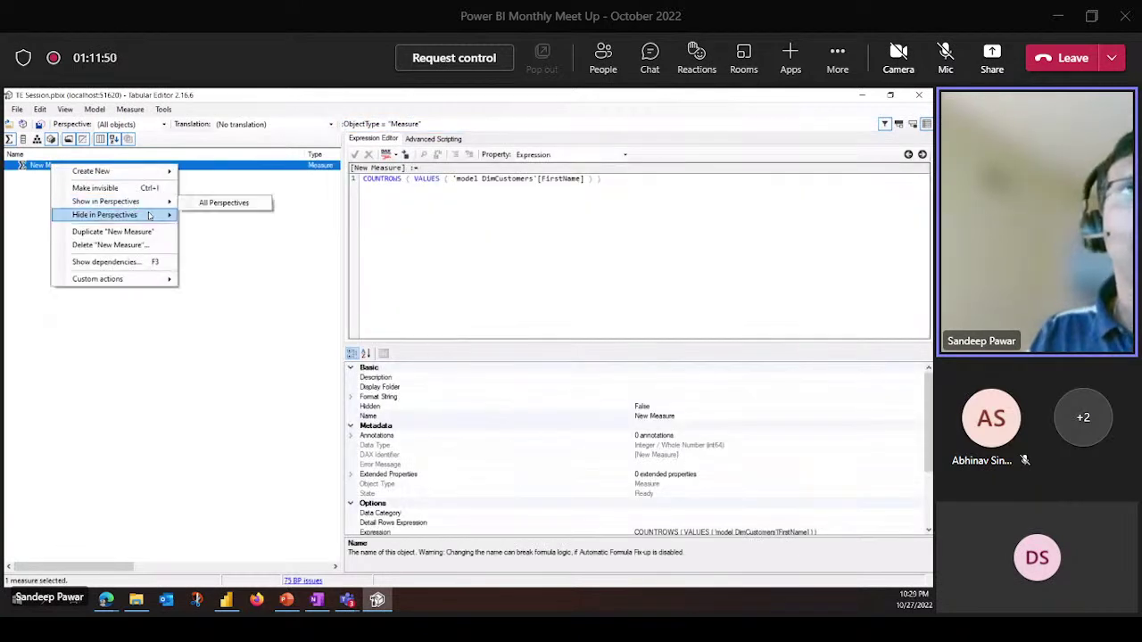
click(125, 231)
right_click(67, 168)
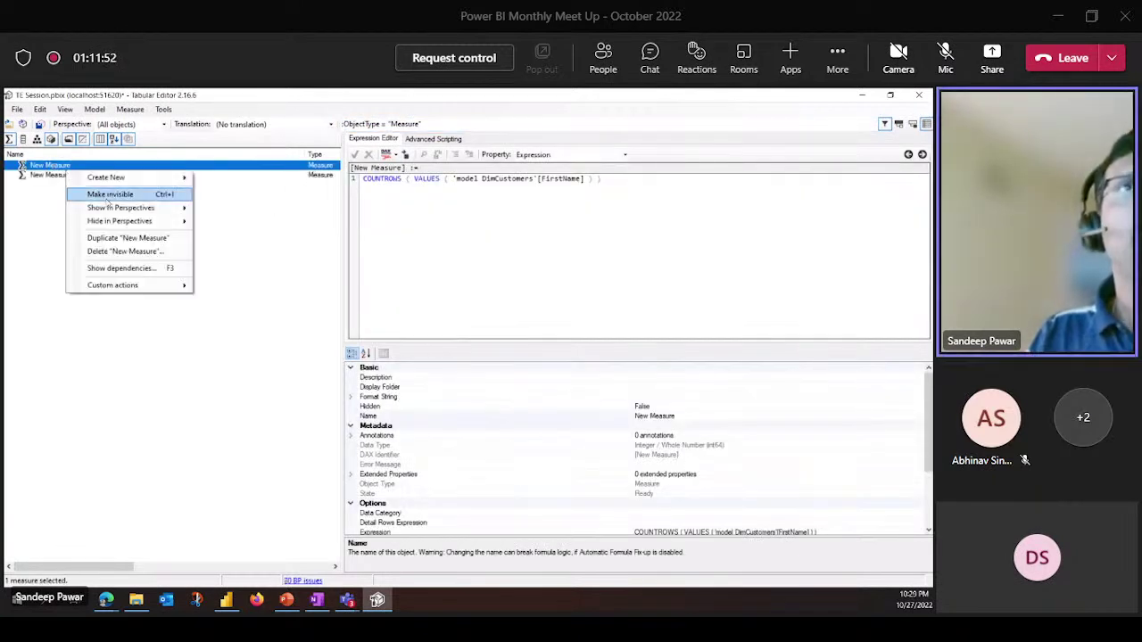
click(123, 237)
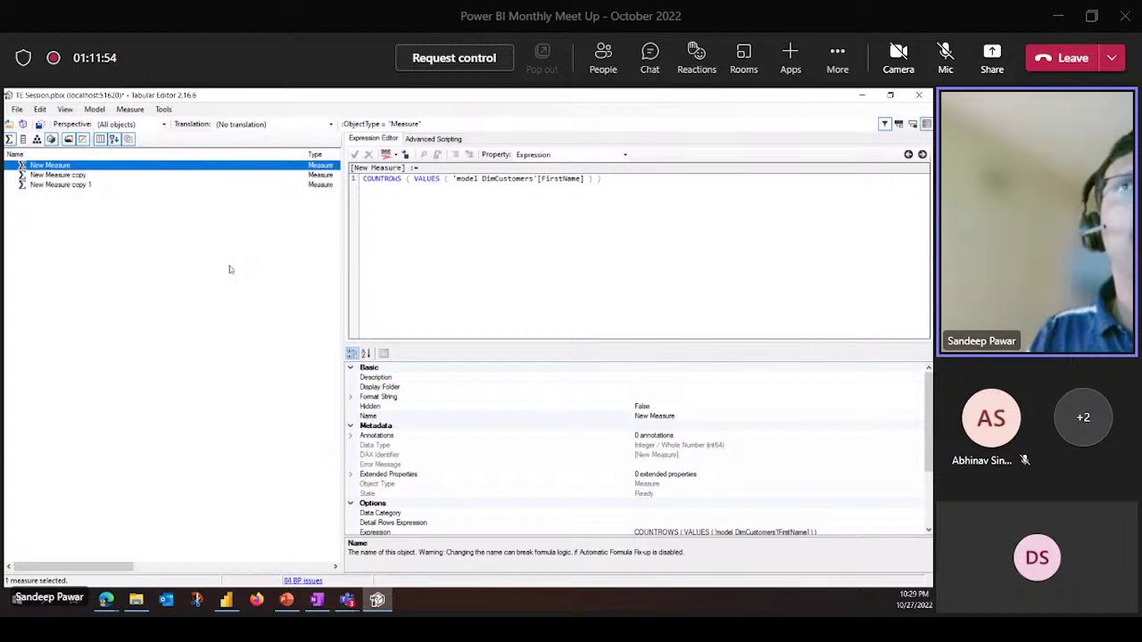
click(229, 268)
Clear the object type filter and expand the model tree down to the contents of the model DimCustomers table
drag(449, 123, 202, 114)
key(Delete)
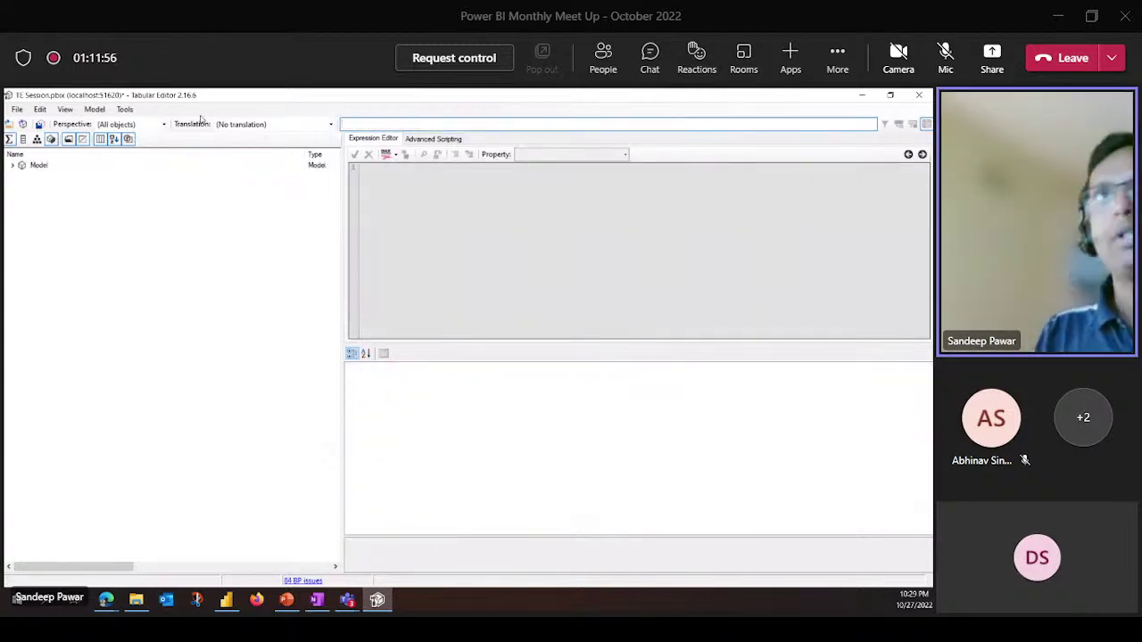
click(18, 168)
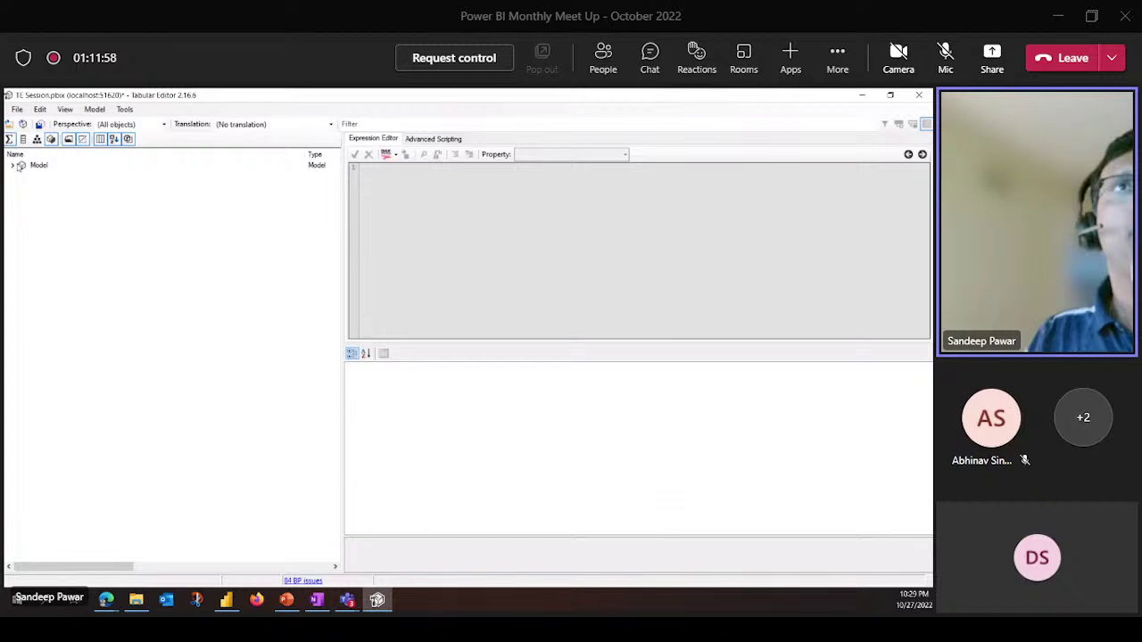
click(13, 165)
click(19, 223)
click(44, 234)
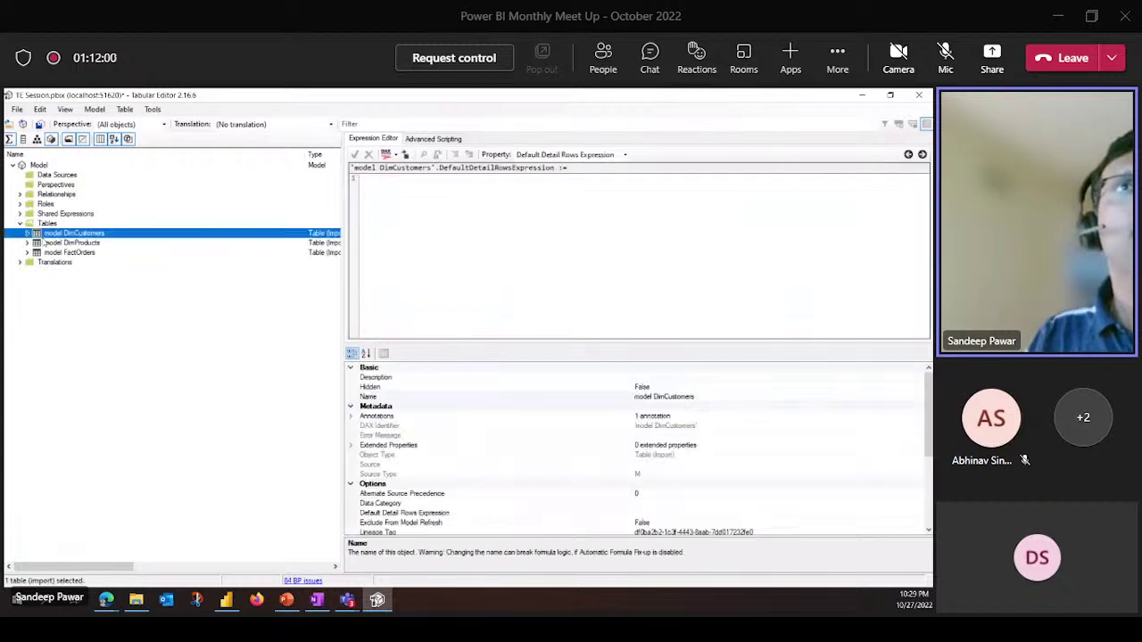
click(27, 234)
Group the three measures of model DimCustomers in a new display folder named Measures Folder
click(88, 256)
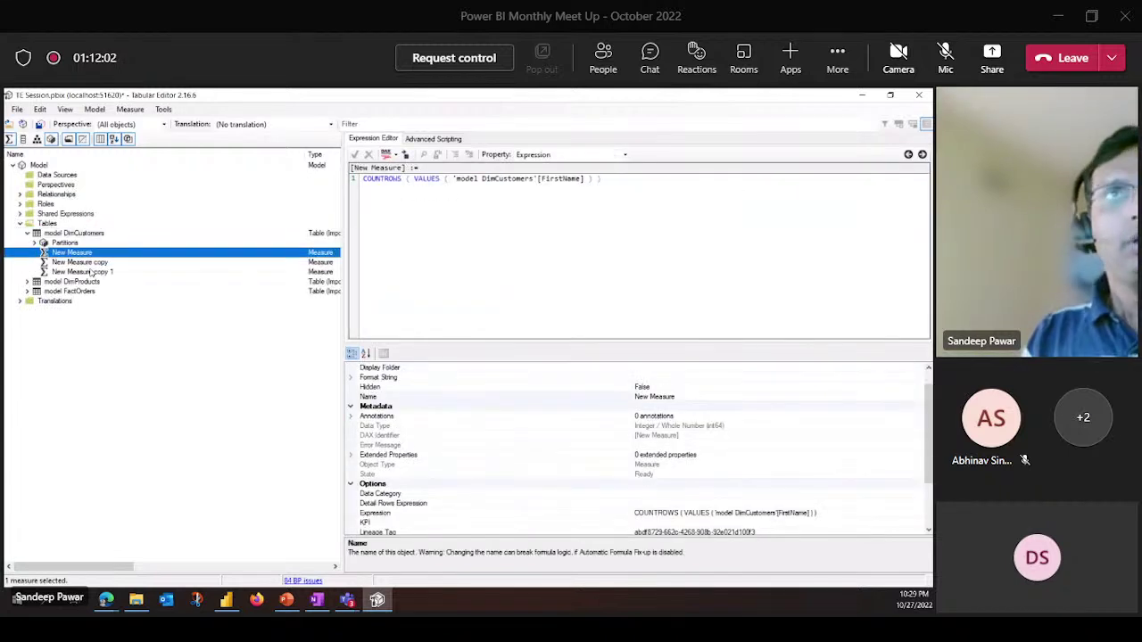
right_click(98, 275)
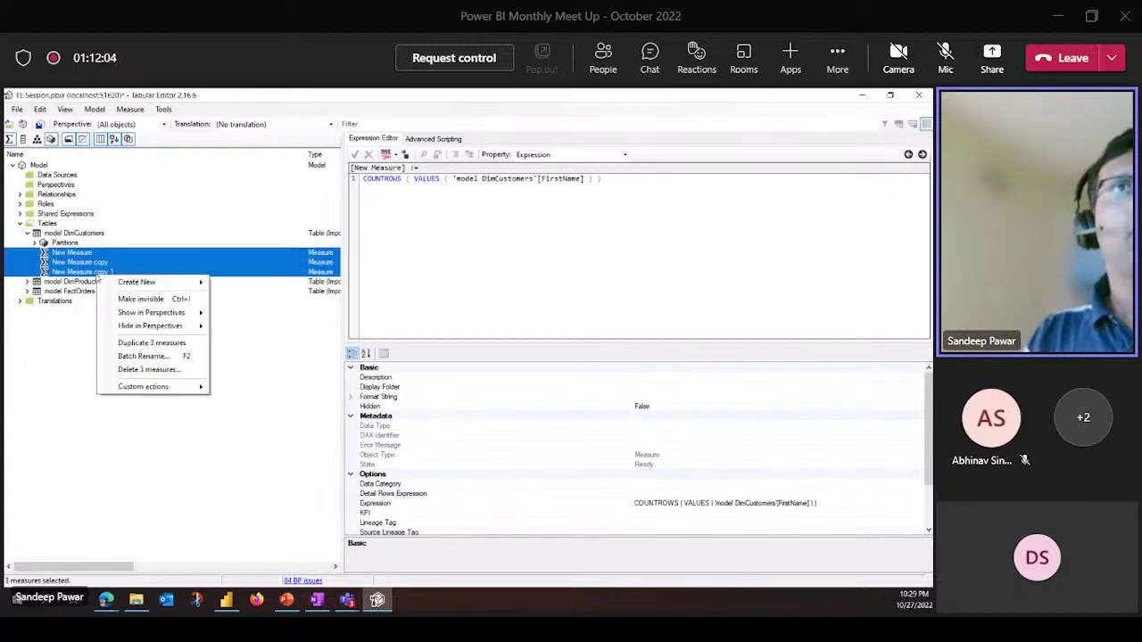
mouse_move(158, 288)
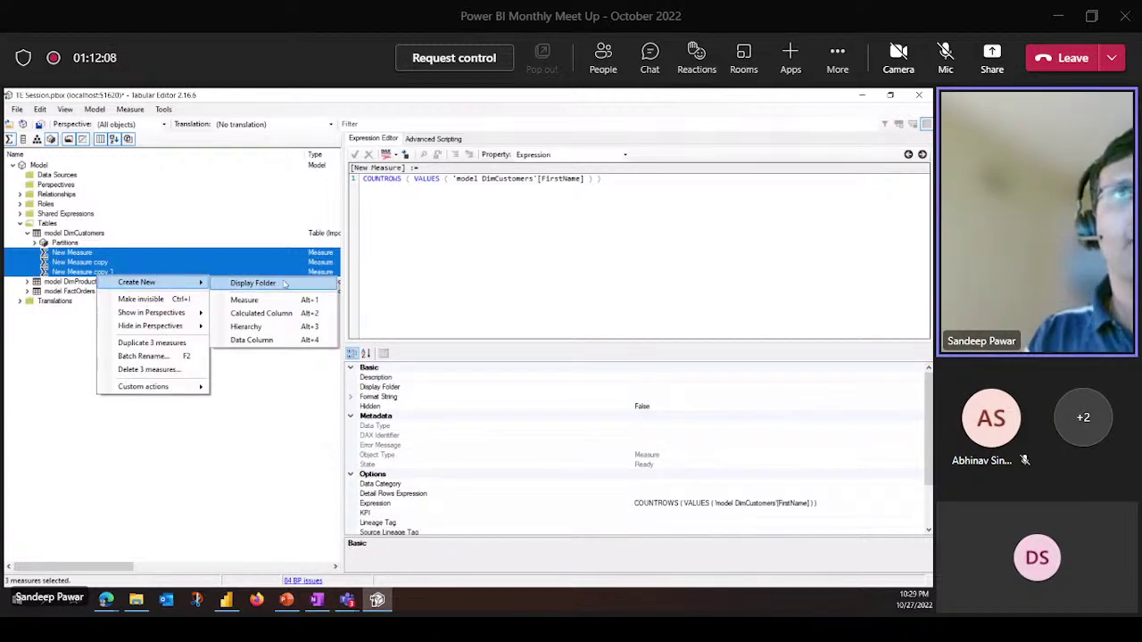
click(252, 283)
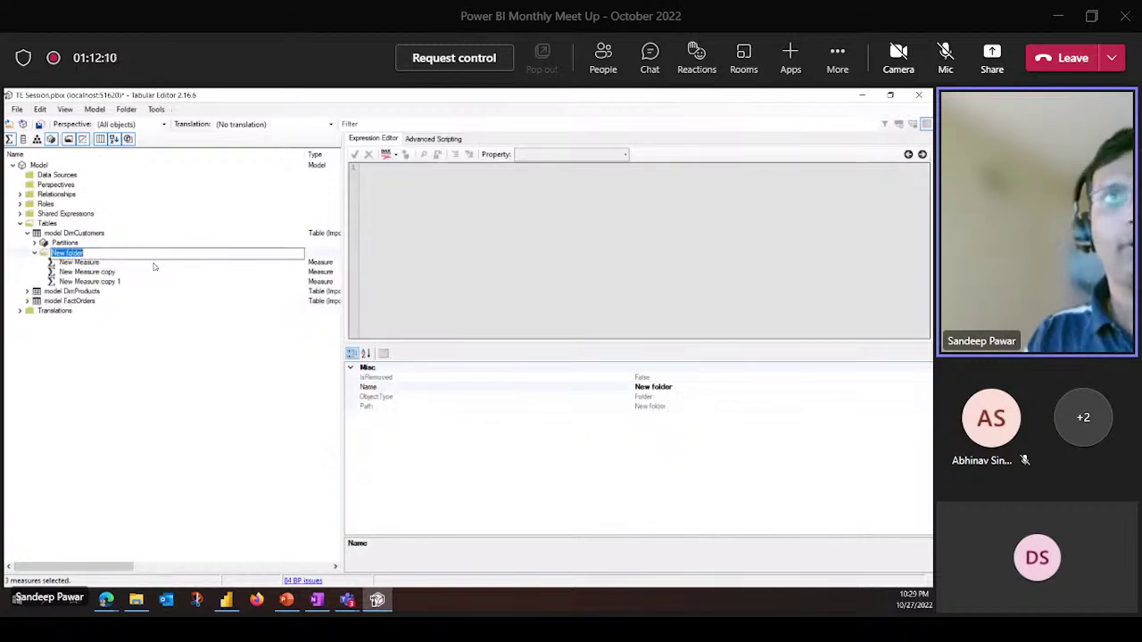
text(Measures Tab)
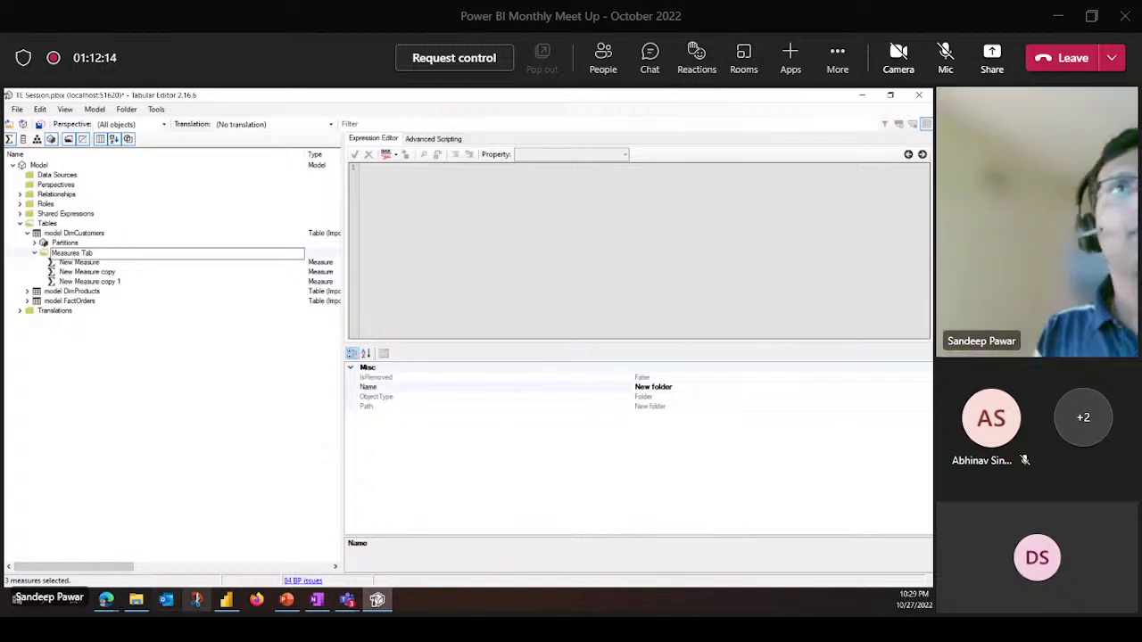
key(BackSpace)
key(BackSpace)
key(BackSpace)
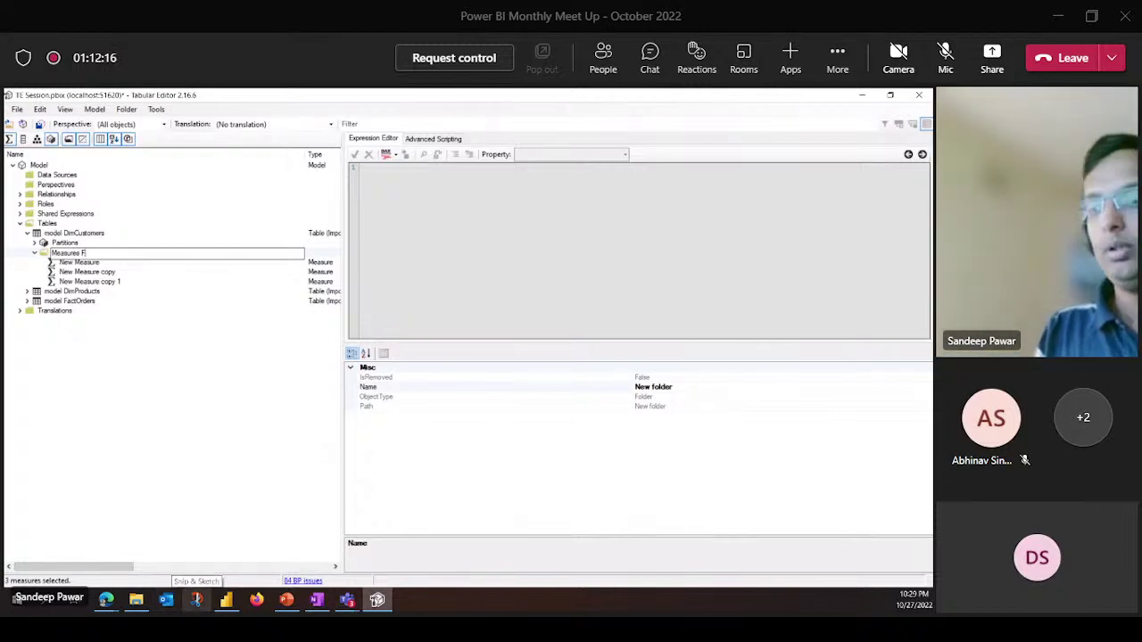
text(Folder)
key(Return)
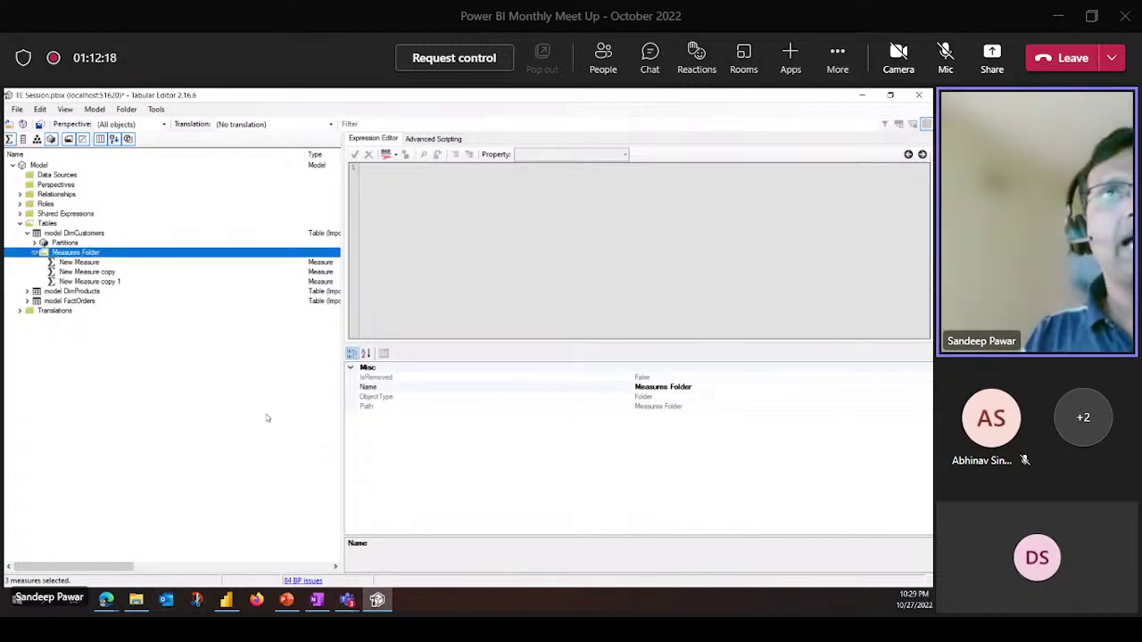
Switch to Power BI Desktop, examine the fields of model DimCustomers, and return to Tabular Editor
click(226, 599)
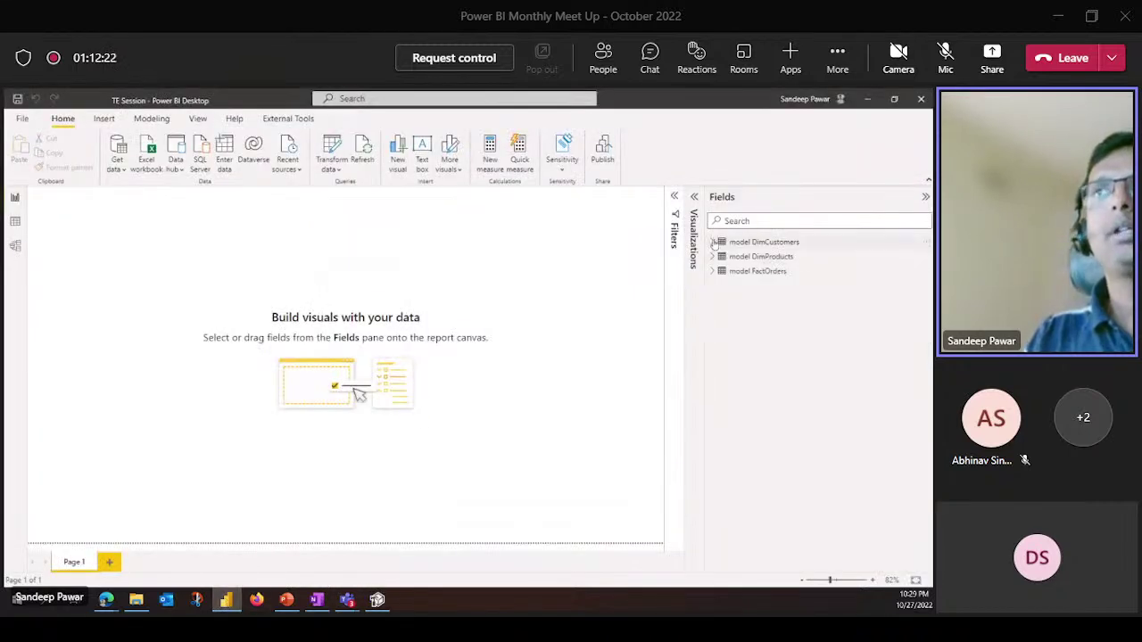
click(714, 243)
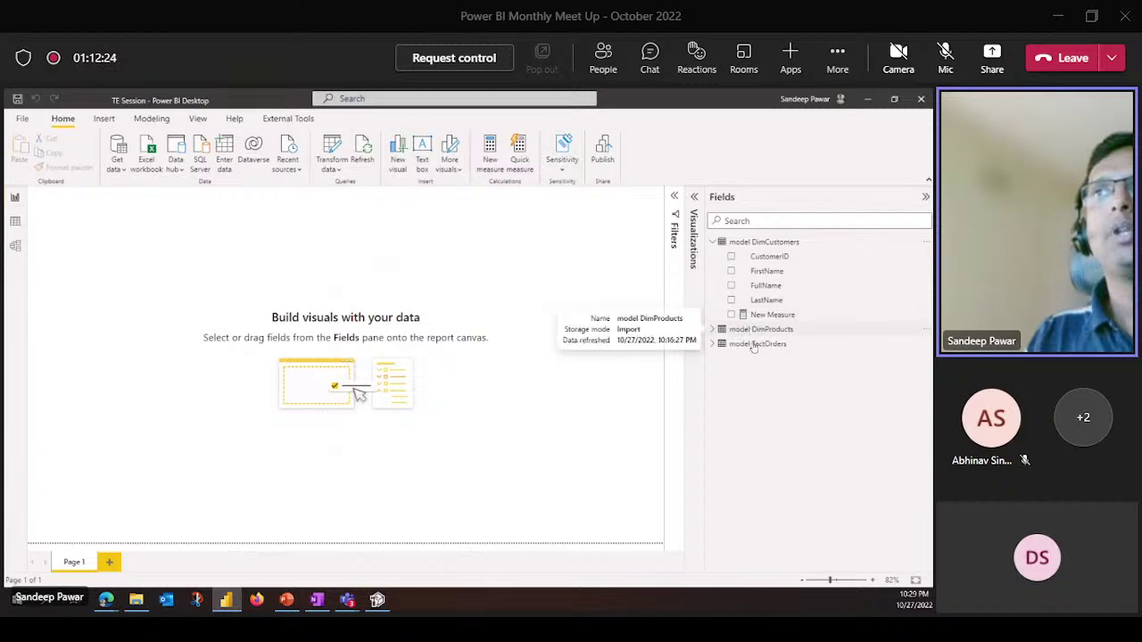
click(866, 100)
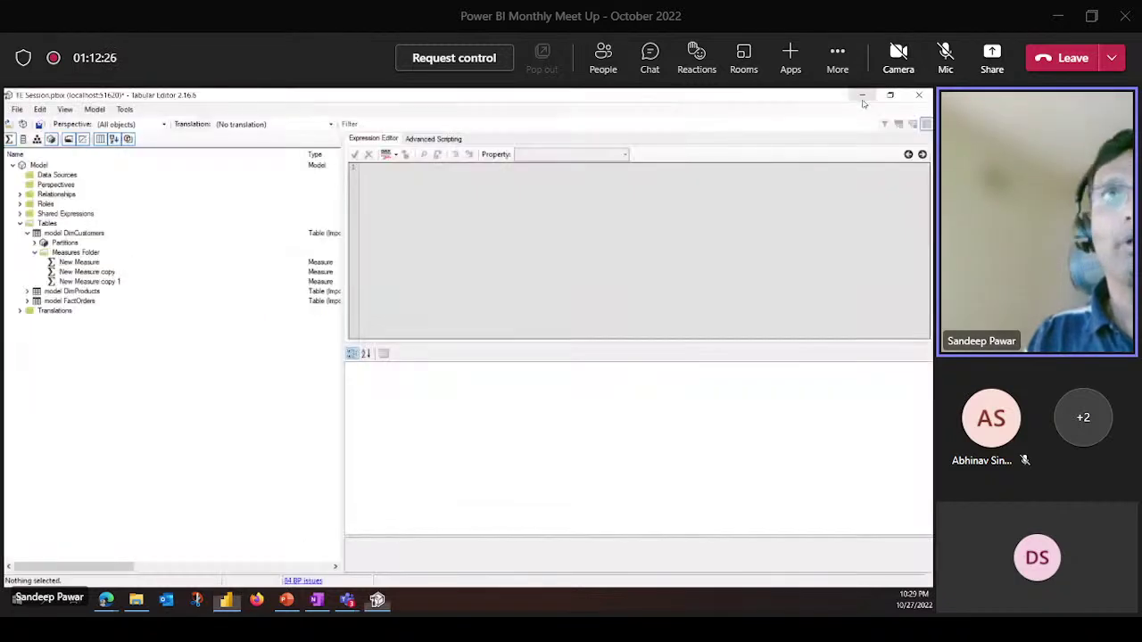
Group New Measure copy and New Measure copy 1 in a nested display folder inside Measures Folder, keeping the default folder name
click(102, 272)
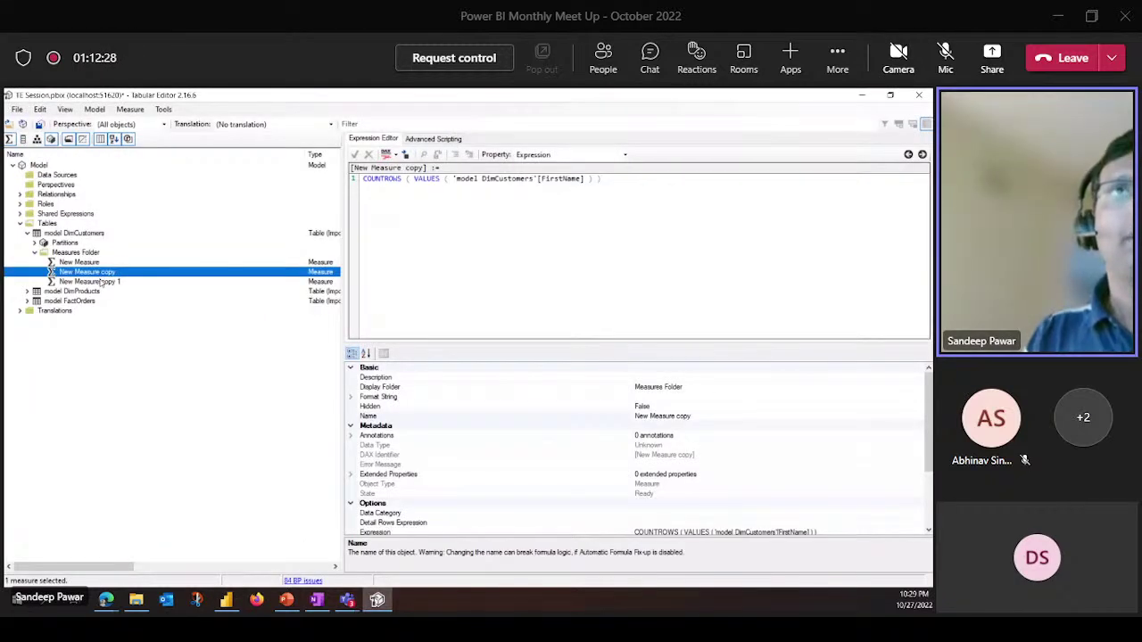
shift+click(101, 282)
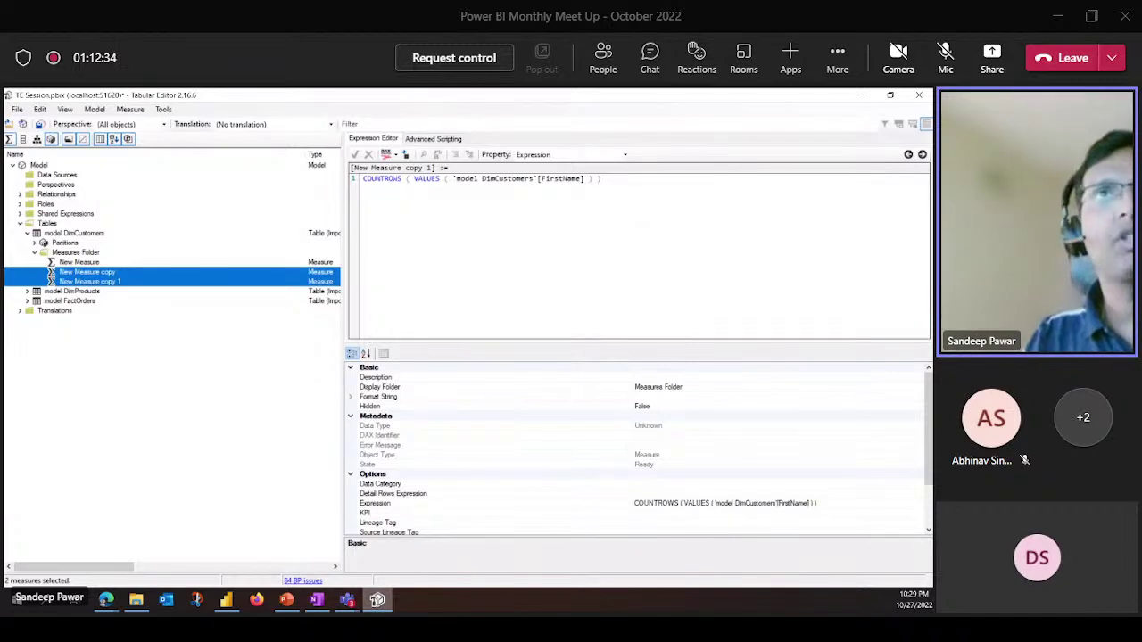
click(116, 382)
click(105, 274)
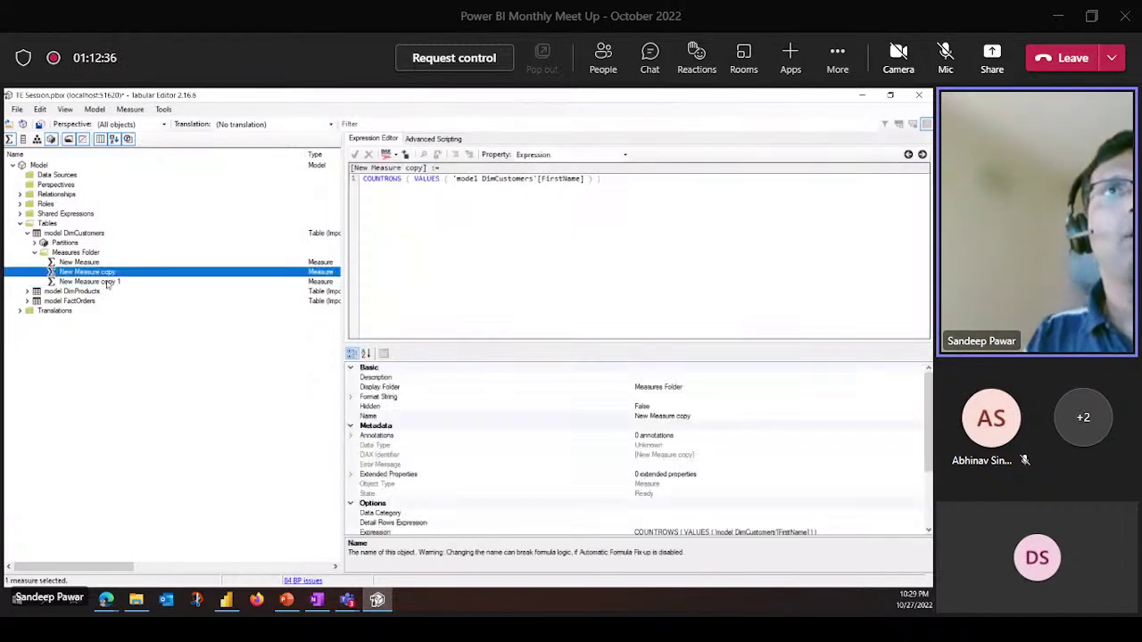
ctrl+click(107, 282)
right_click(108, 282)
mouse_move(178, 289)
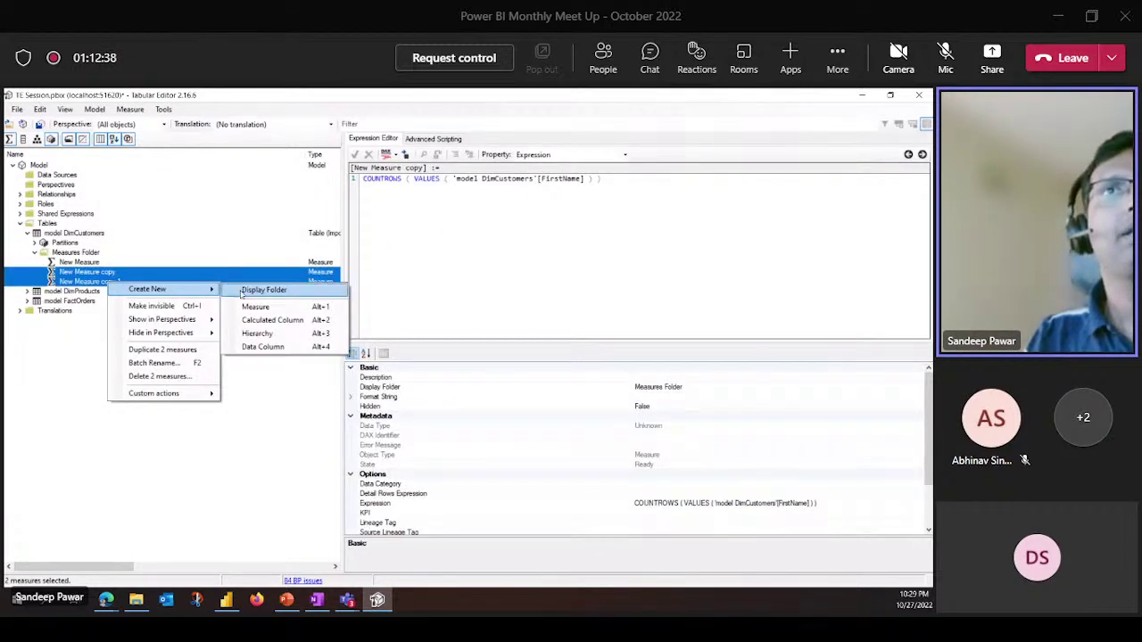
click(263, 291)
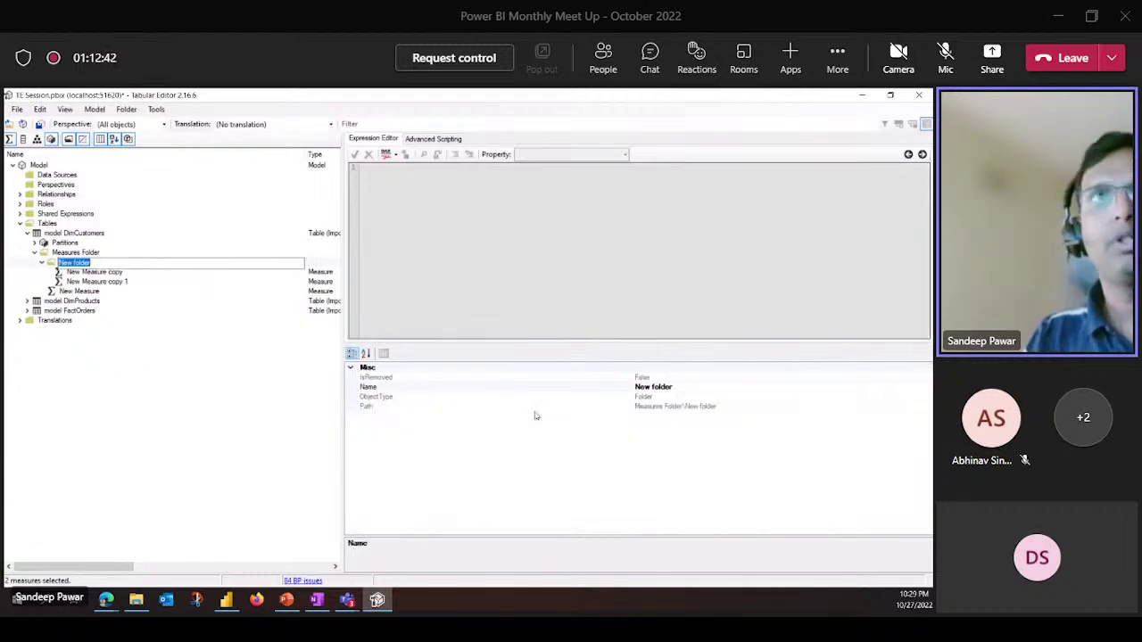
click(27, 303)
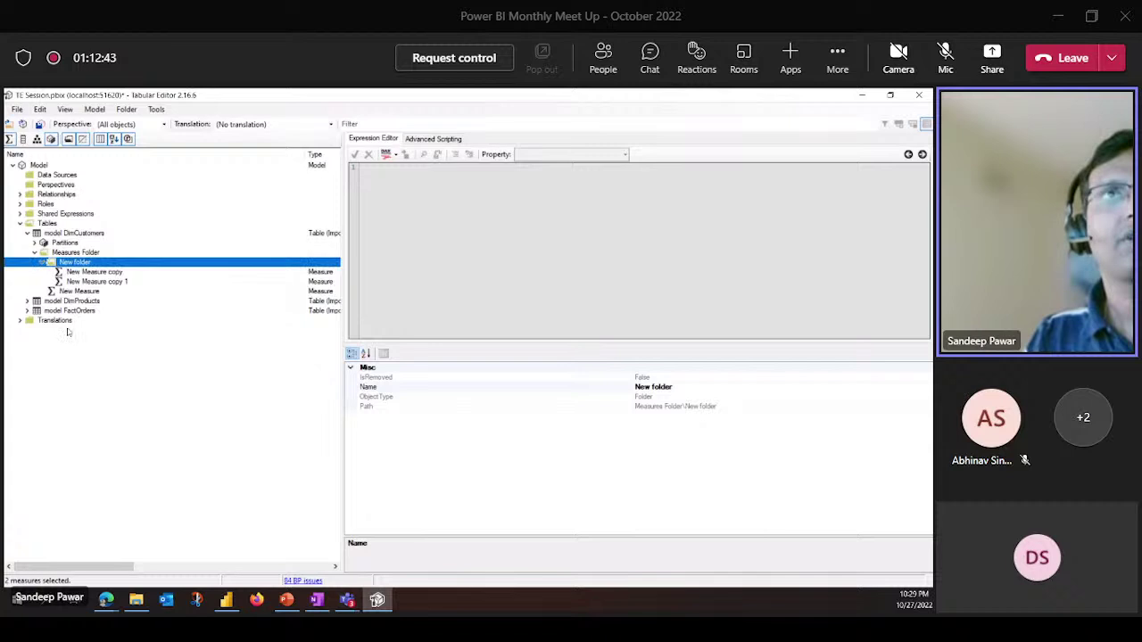
Show columns in the model tree and group ModelName, ProductID, ProductName and ProductNumber of model DimProducts in a display folder with the default name
click(28, 302)
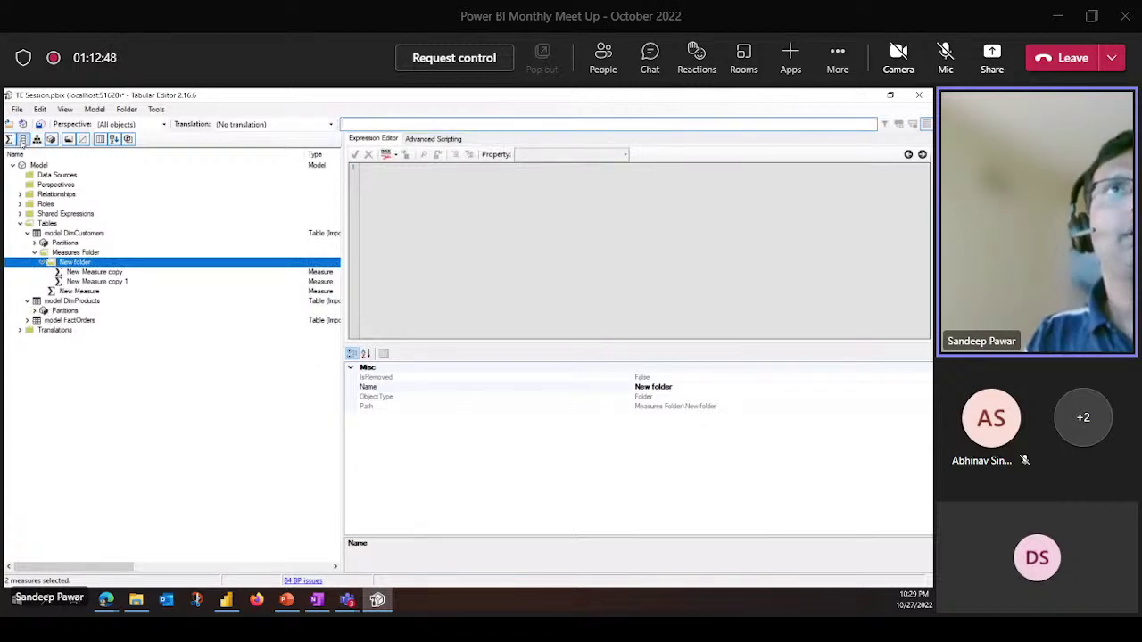
click(36, 140)
click(72, 378)
shift+click(77, 408)
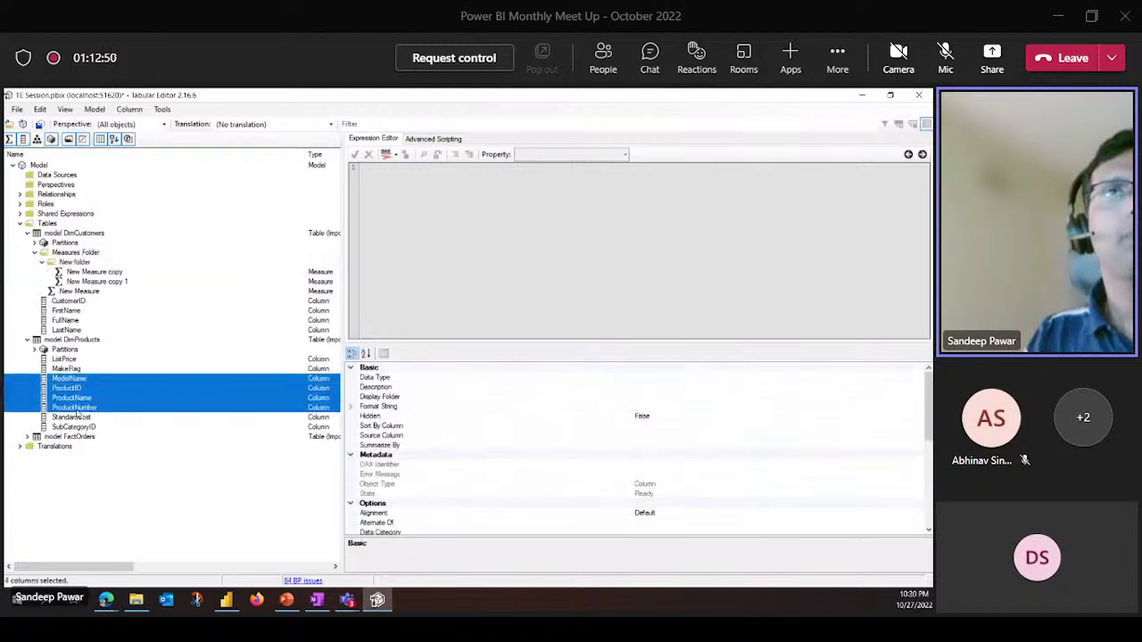
right_click(78, 410)
mouse_move(116, 417)
click(224, 417)
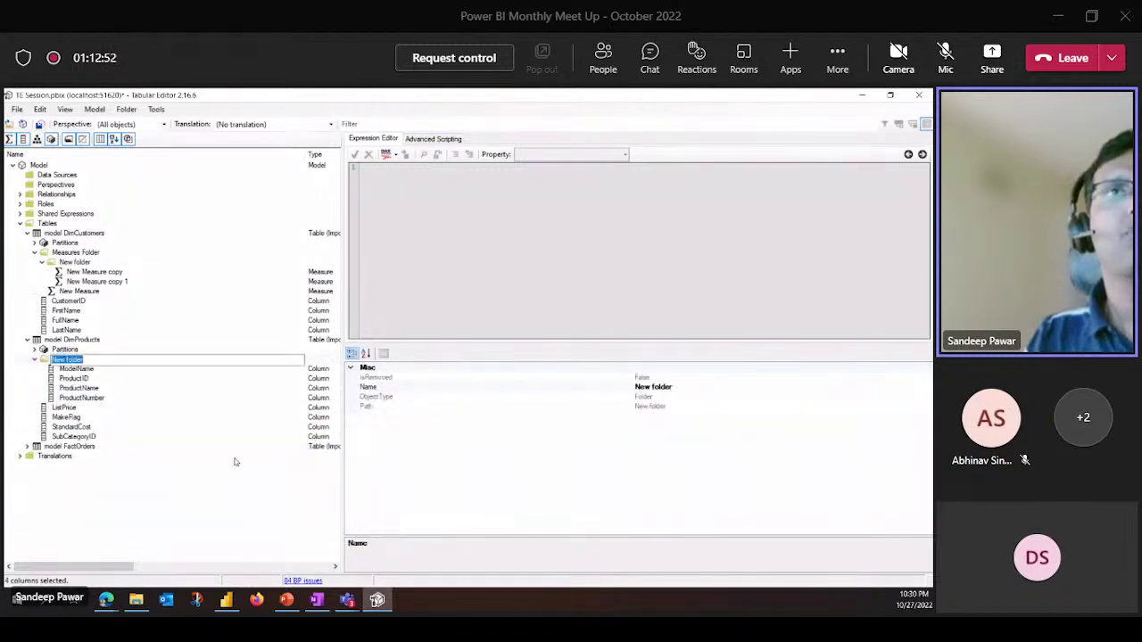
click(166, 471)
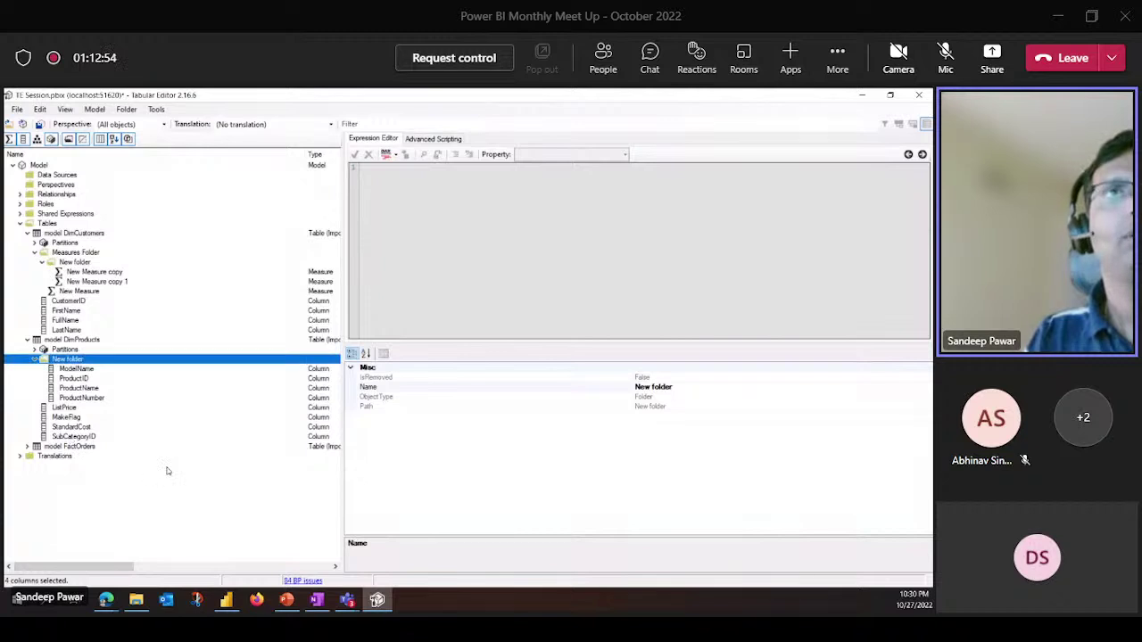
click(170, 471)
Try moving the four grouped columns out of the display folder to the root of model DimProducts, and undo the move
click(64, 364)
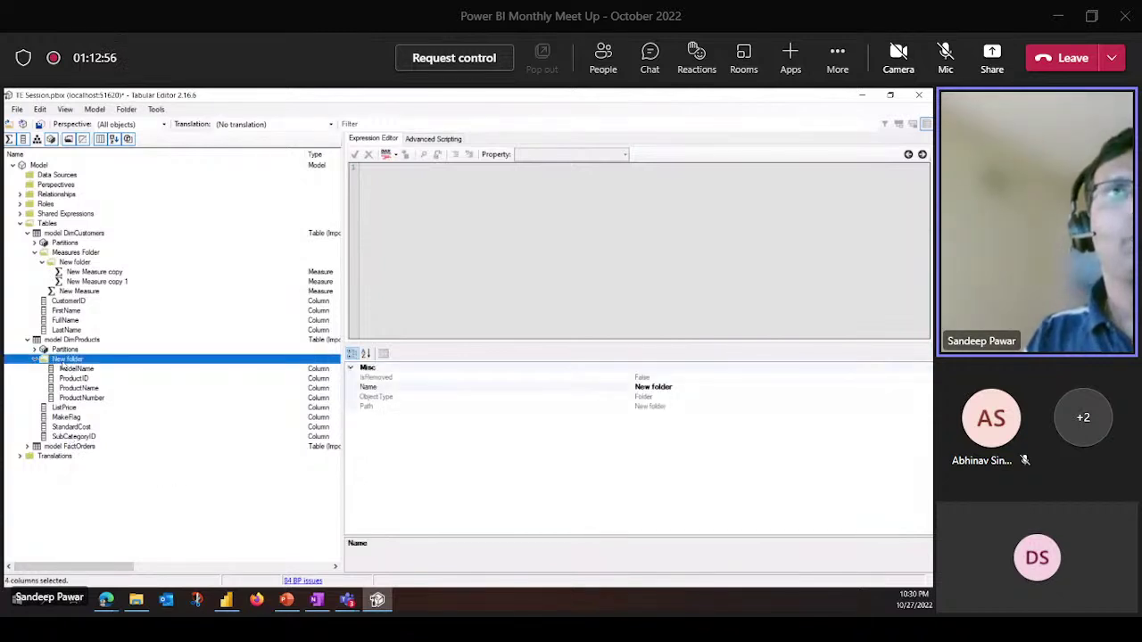
right_click(65, 364)
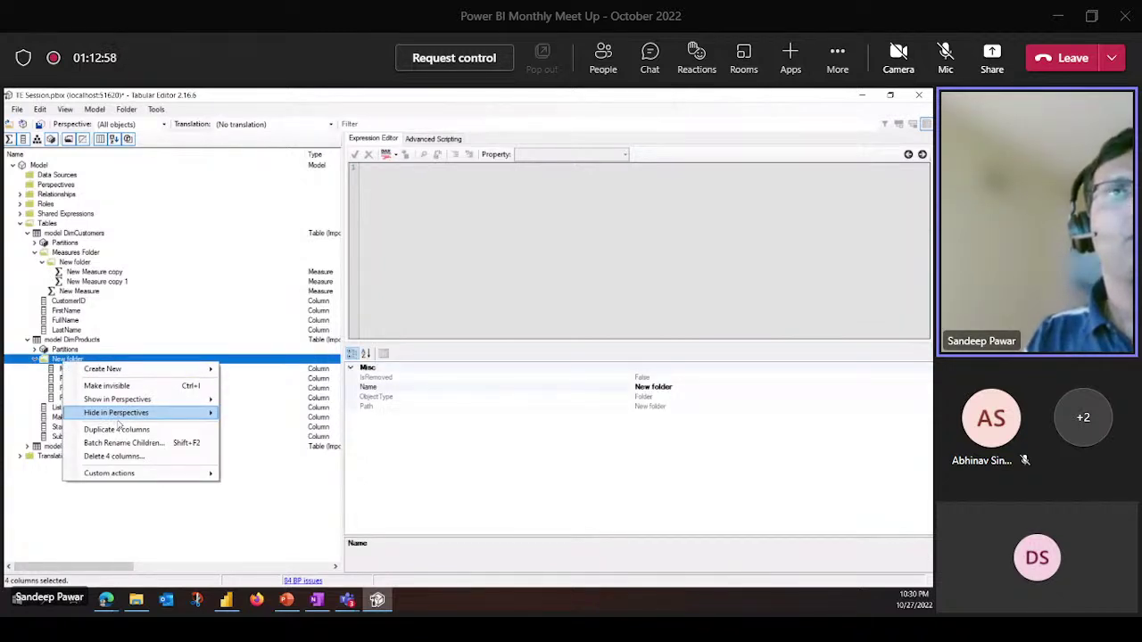
click(52, 399)
click(81, 369)
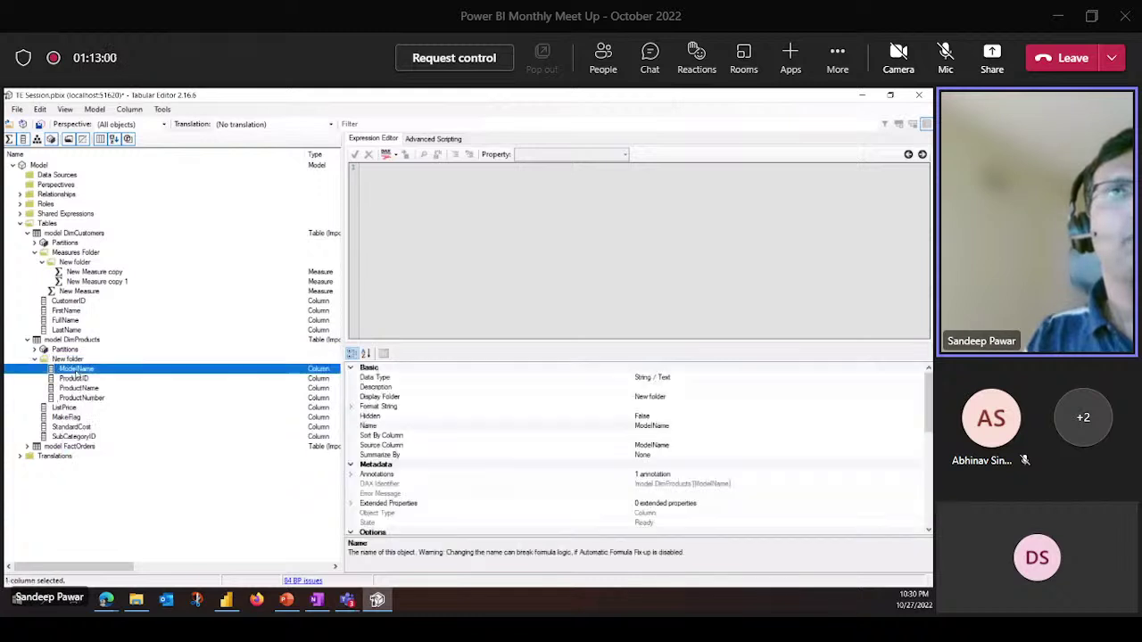
shift+click(85, 398)
drag(84, 373, 68, 349)
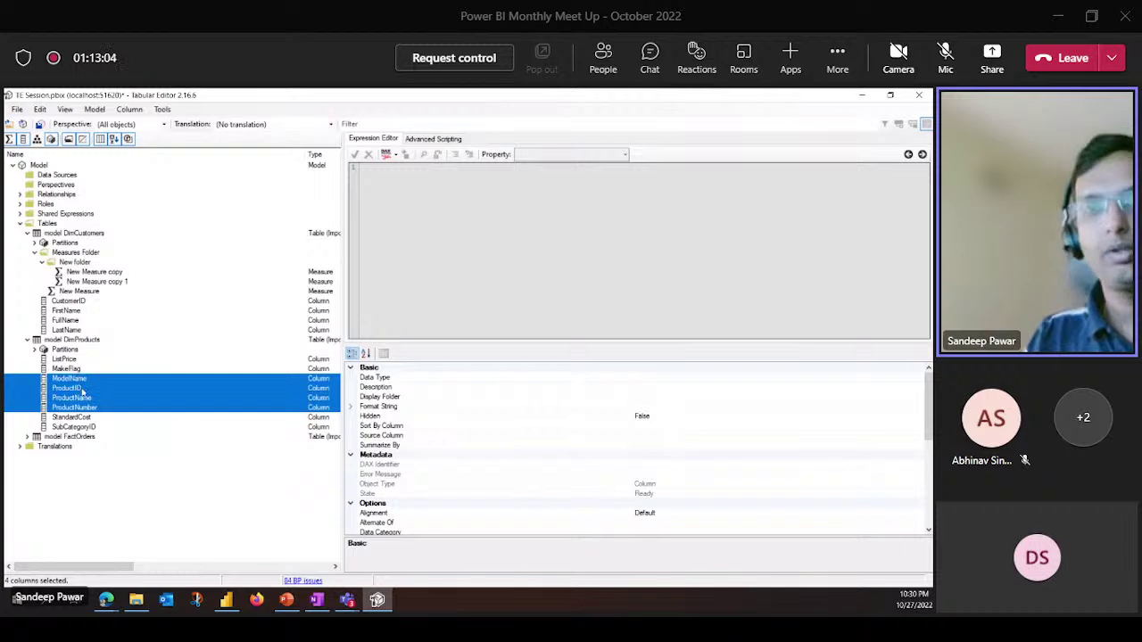
key(ctrl+z)
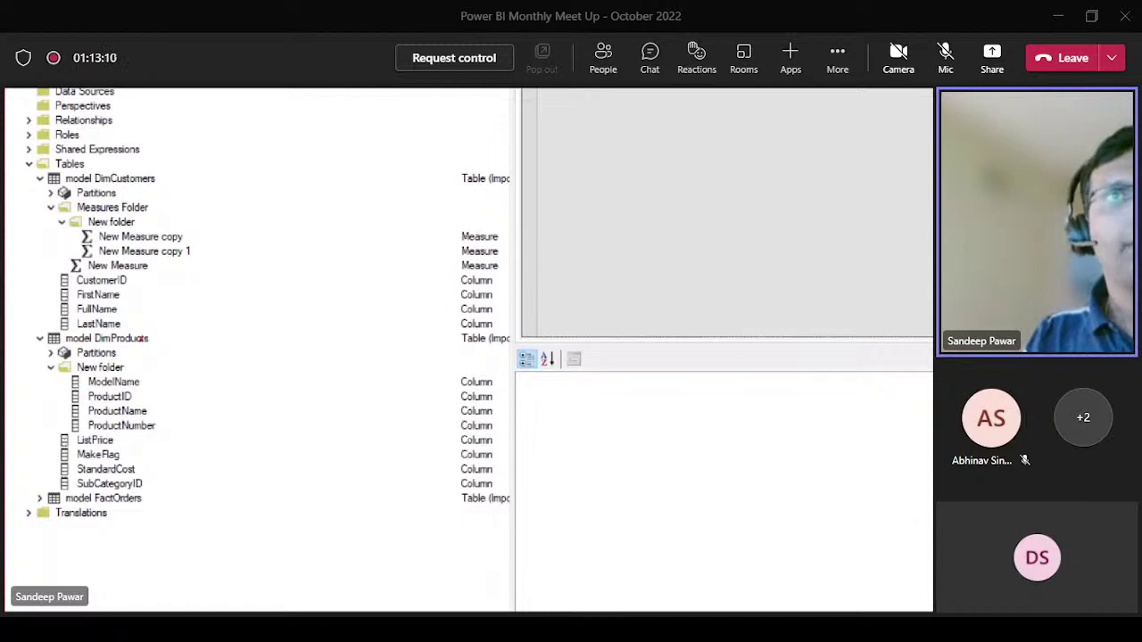
drag(63, 346, 150, 346)
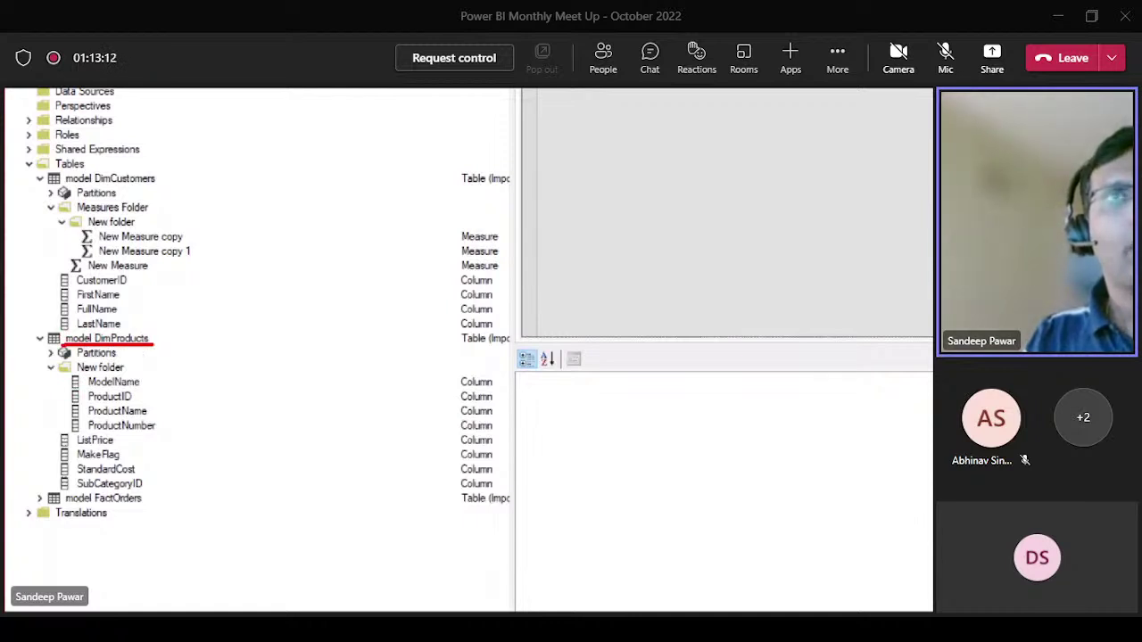
drag(75, 374, 129, 370)
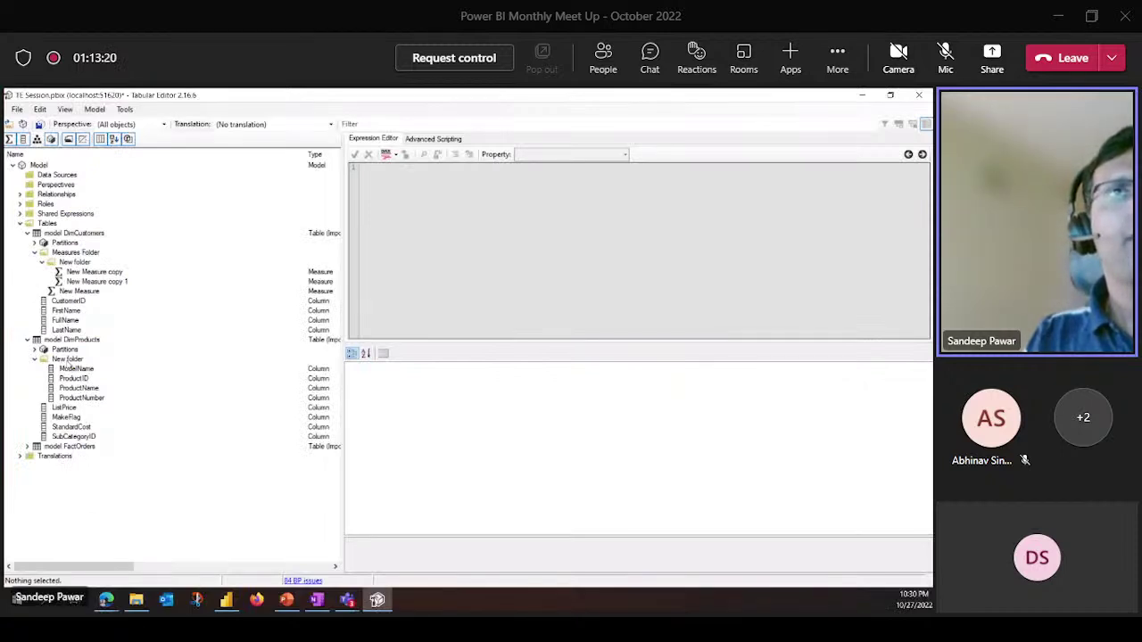
right_click(68, 359)
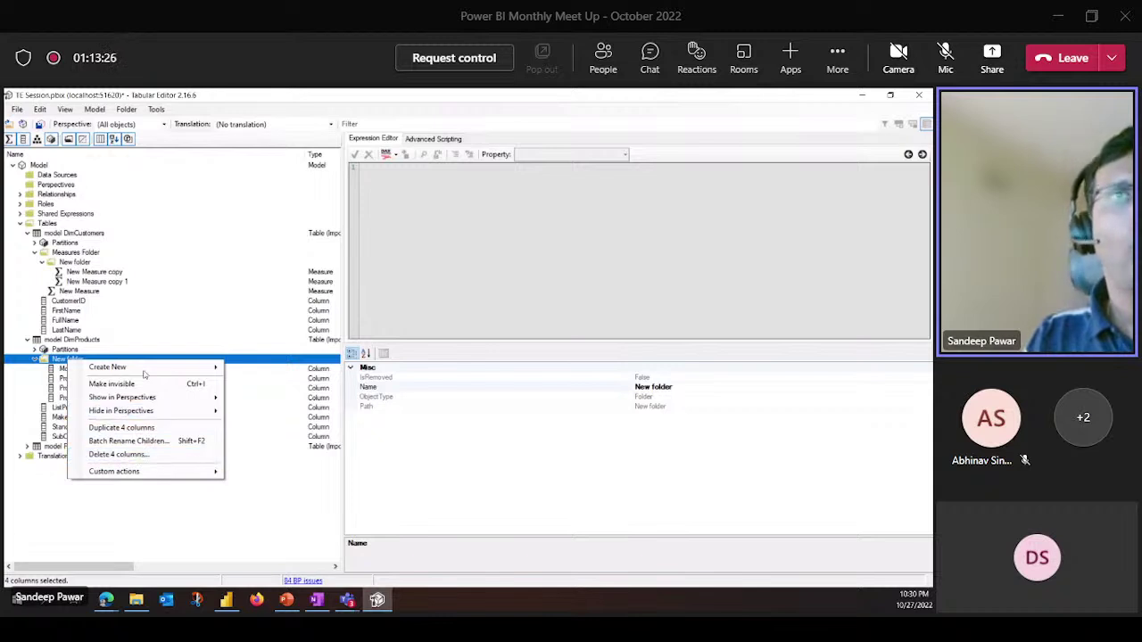
click(137, 458)
Move ModelName, ProductID, ProductName and ProductNumber out of their display folder to the root of model DimProducts, and clear the selection
click(80, 369)
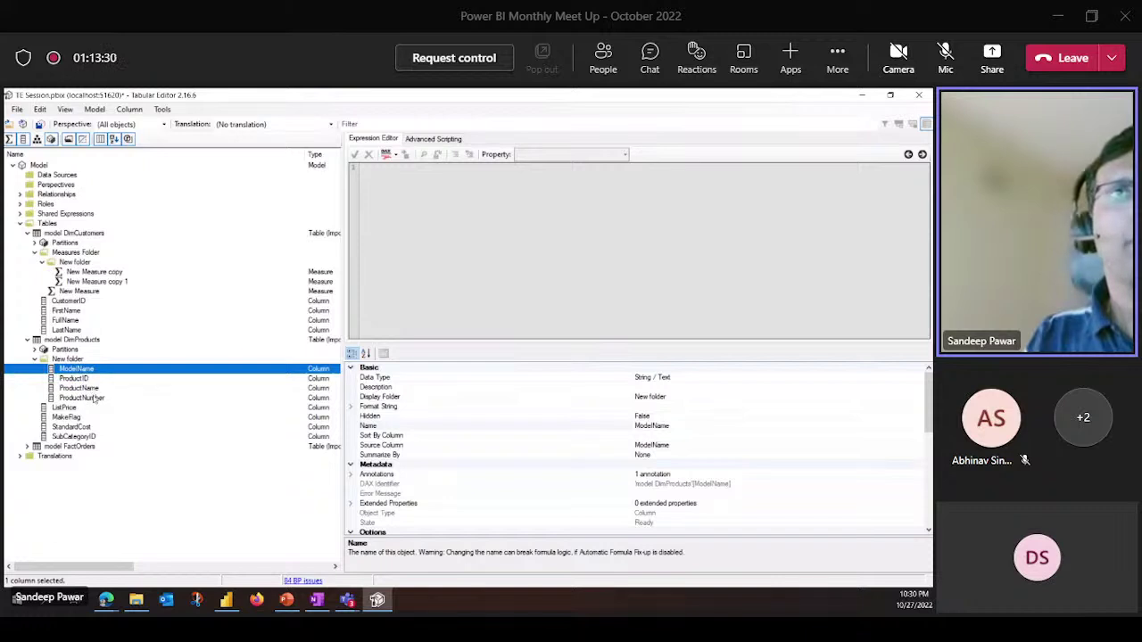
shift+click(93, 399)
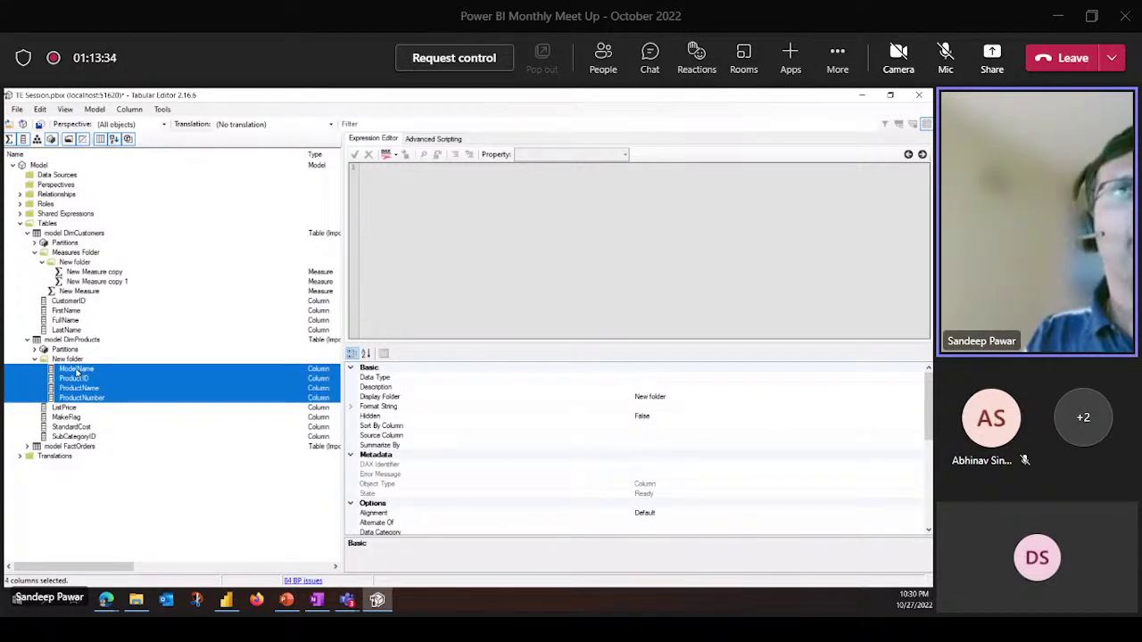
drag(77, 372, 73, 349)
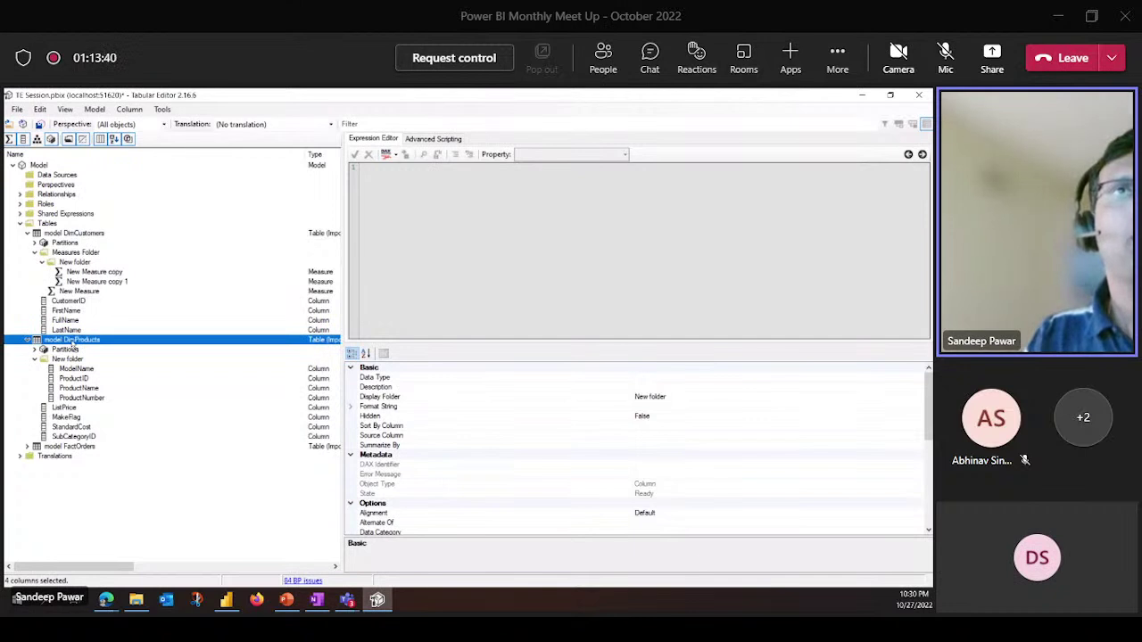
drag(73, 349, 70, 348)
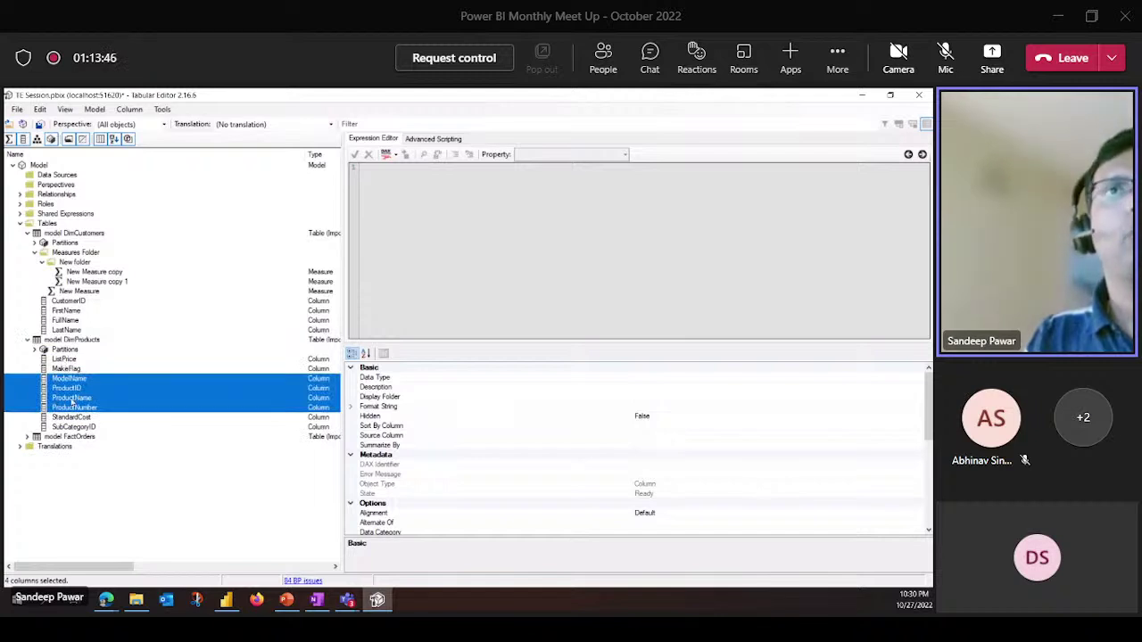
key(Escape)
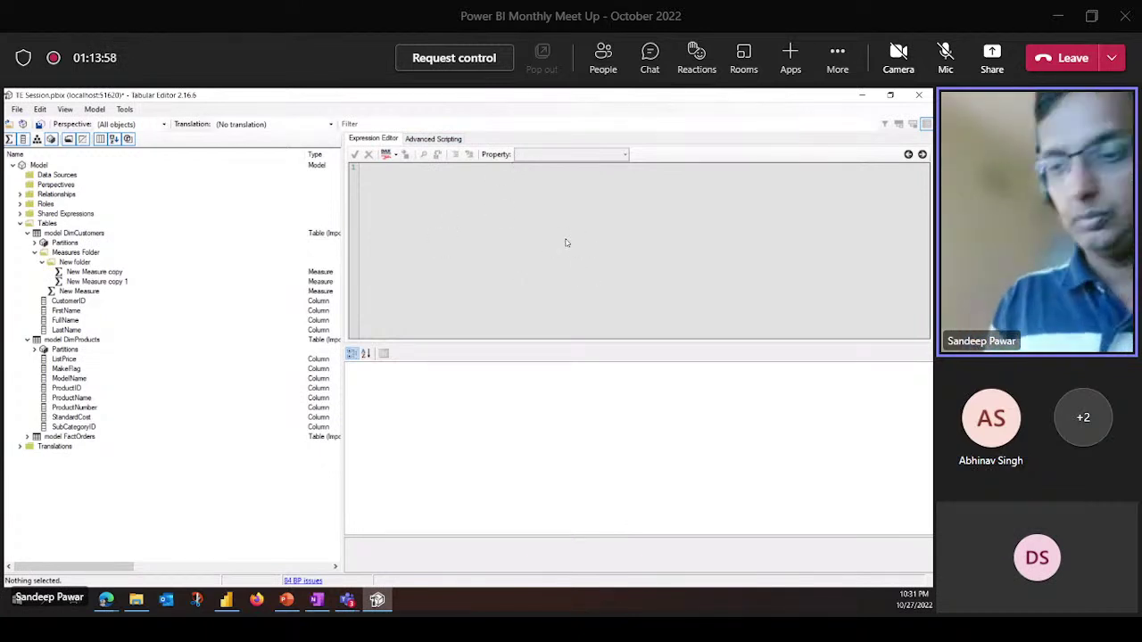
Compare the Expression Editor with the Advanced Scripting editor, leaving the empty script editor open
click(436, 139)
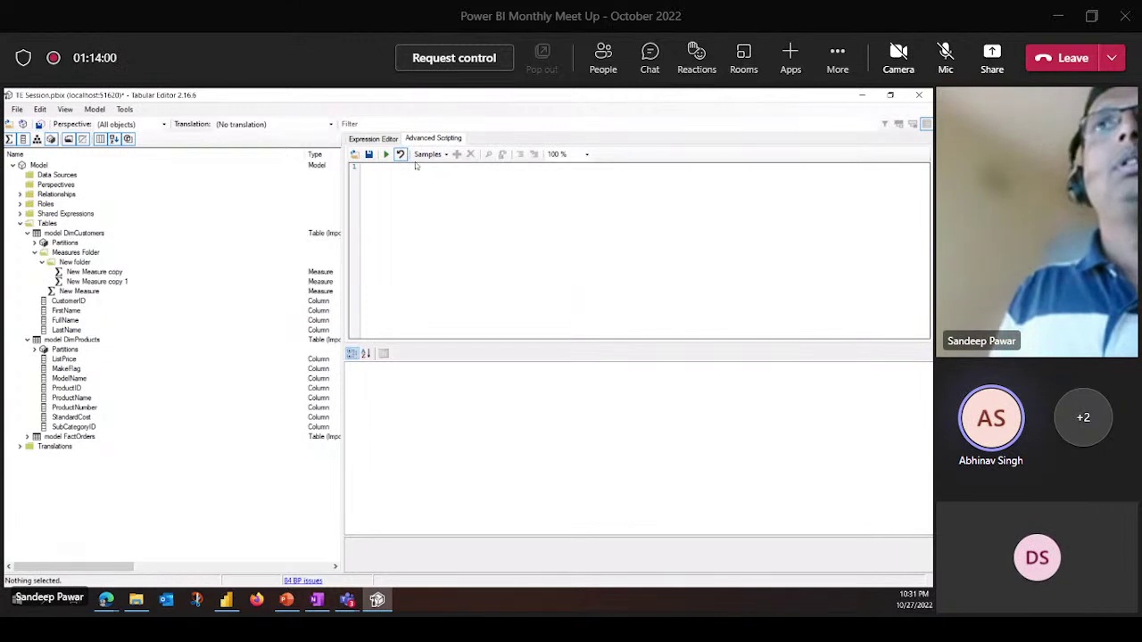
click(375, 140)
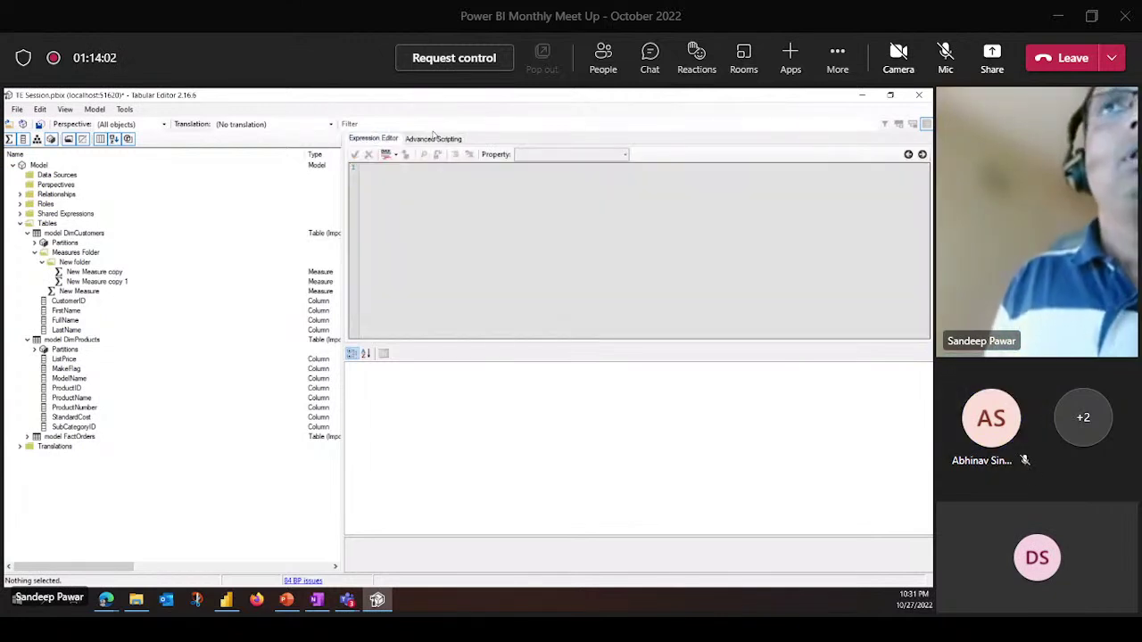
click(434, 139)
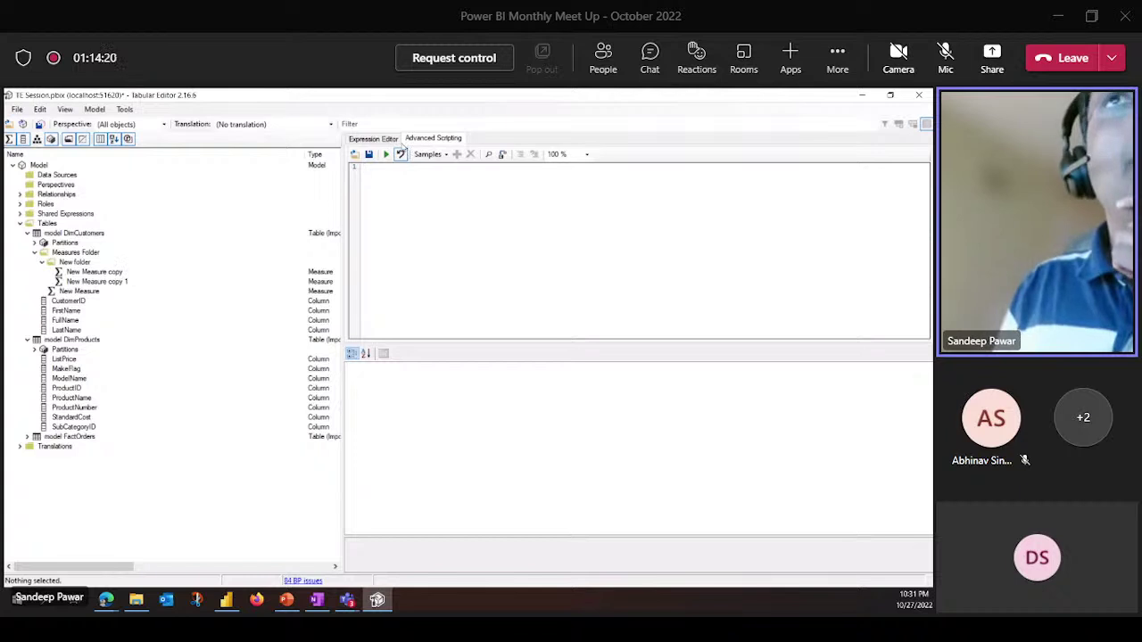
click(362, 139)
click(422, 140)
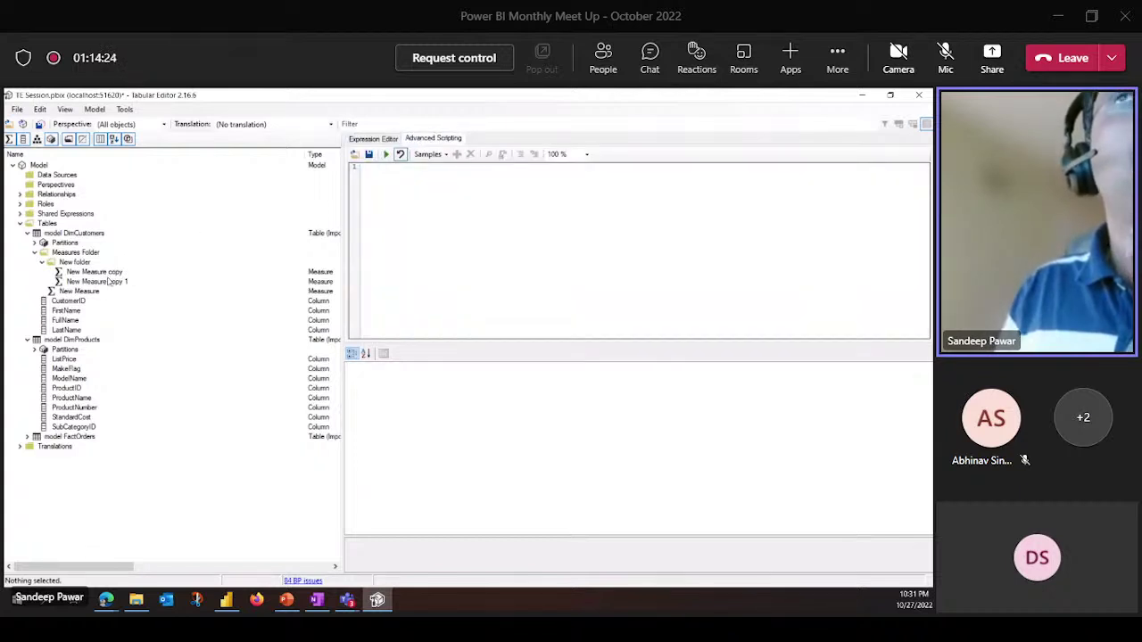
click(363, 124)
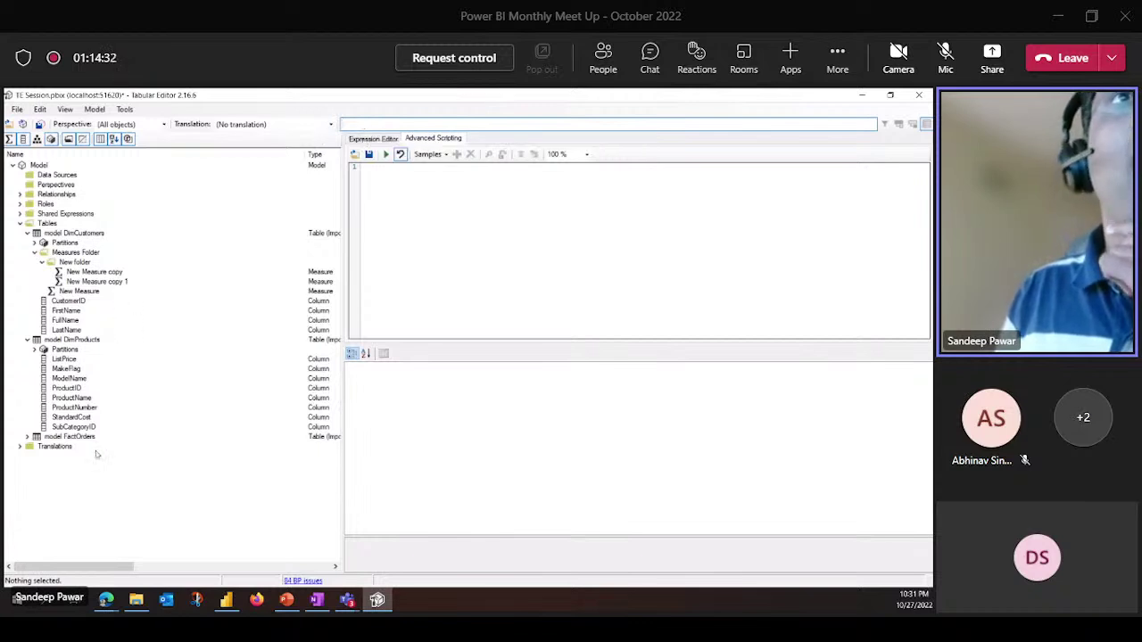
click(487, 179)
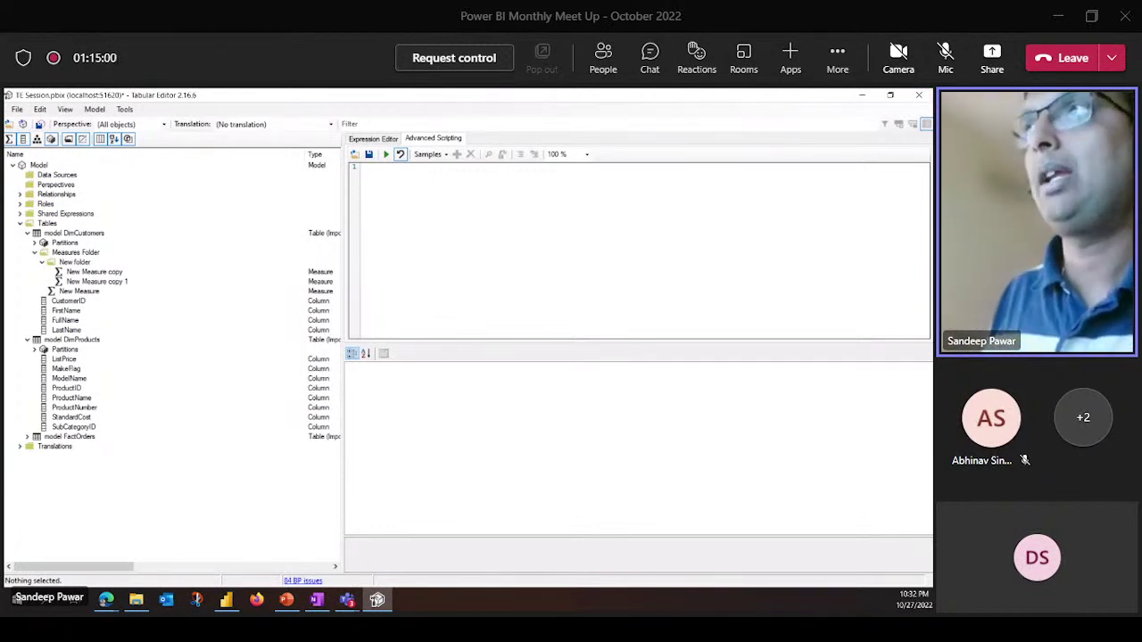
Switch to Microsoft Edge, search the web for "powersbi tips te scripts", and open the PowerBI-tips/TabularEditor-Scripts repository on GitHub
key(alt+Tab)
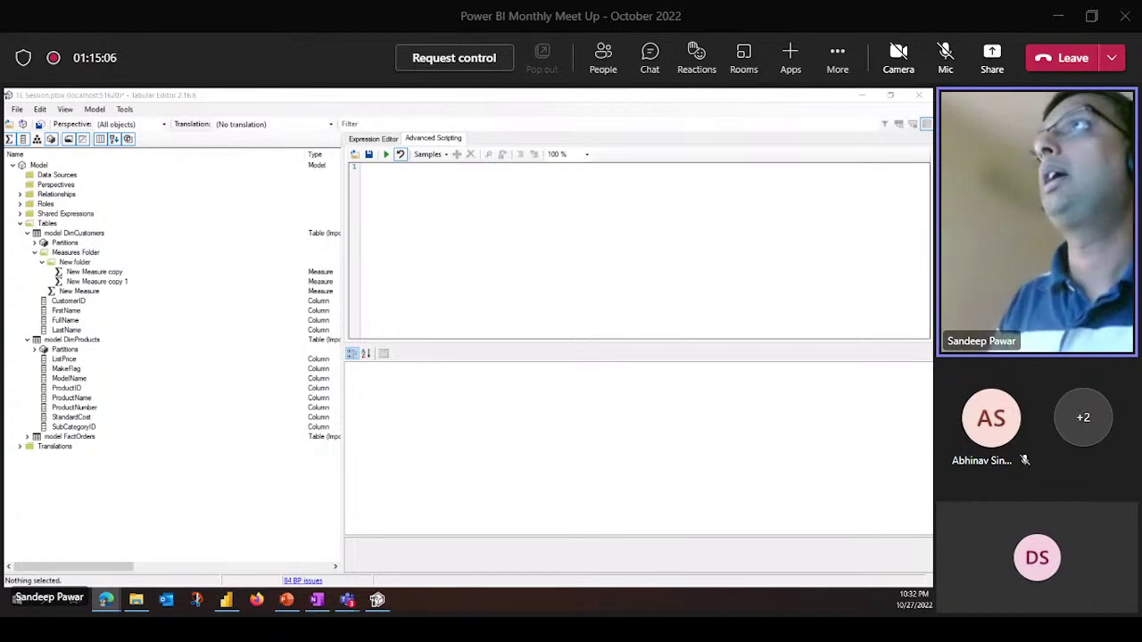
click(106, 599)
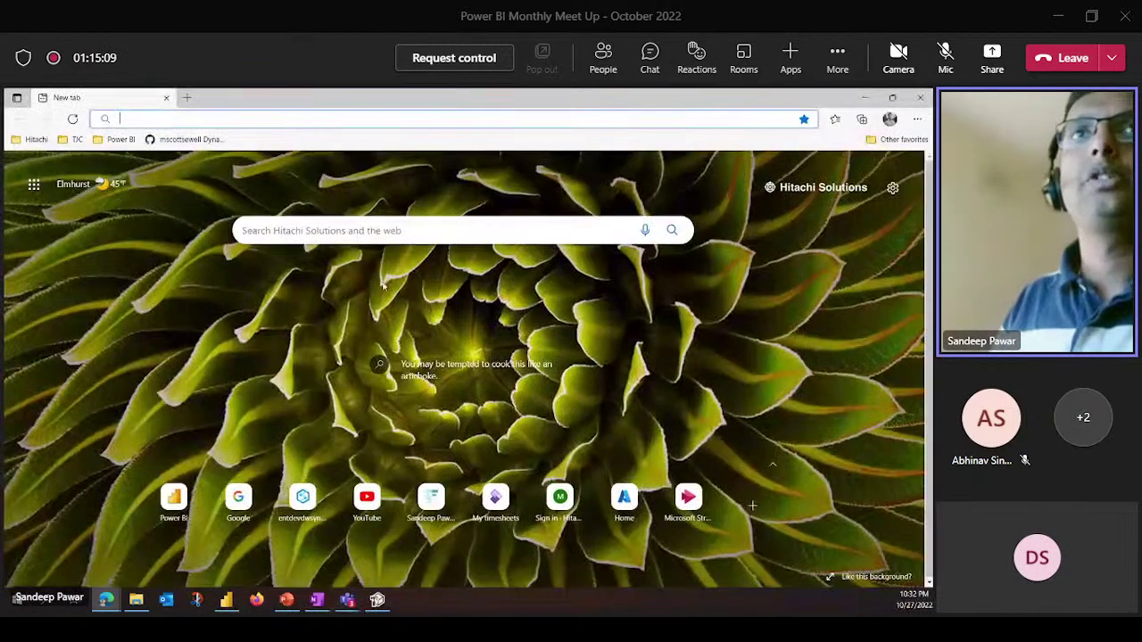
click(365, 232)
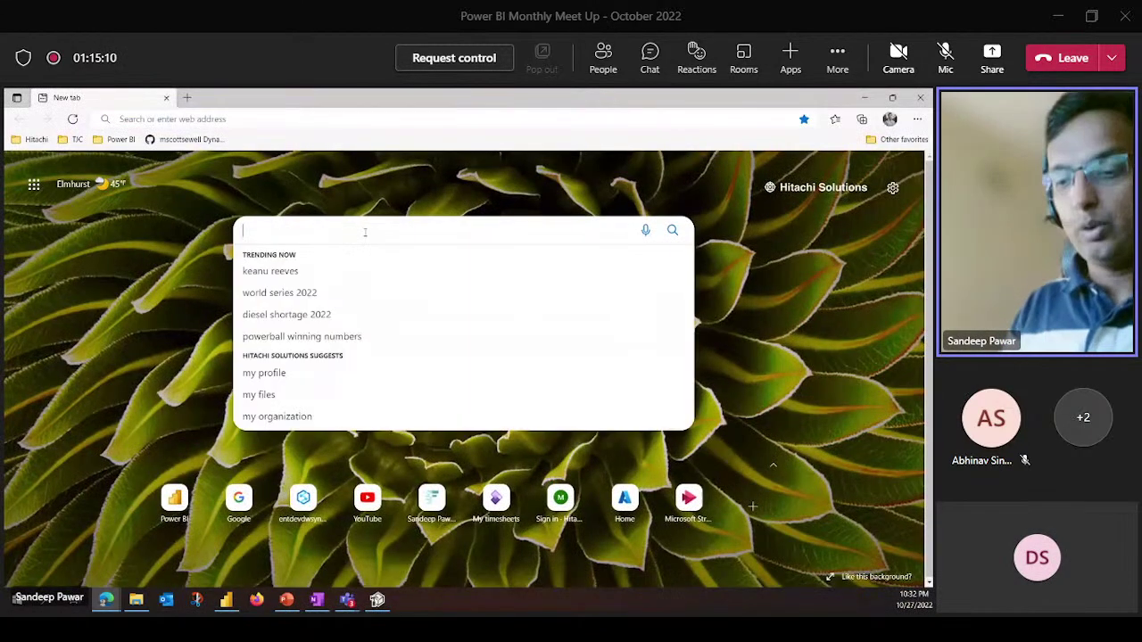
text(power)
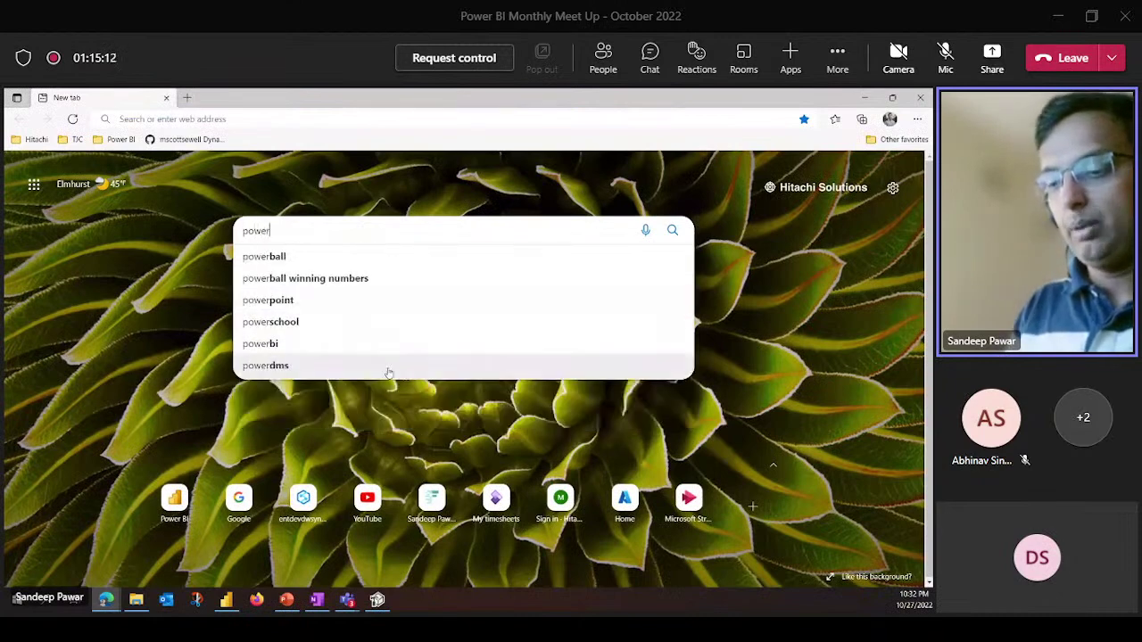
text(sbi tips)
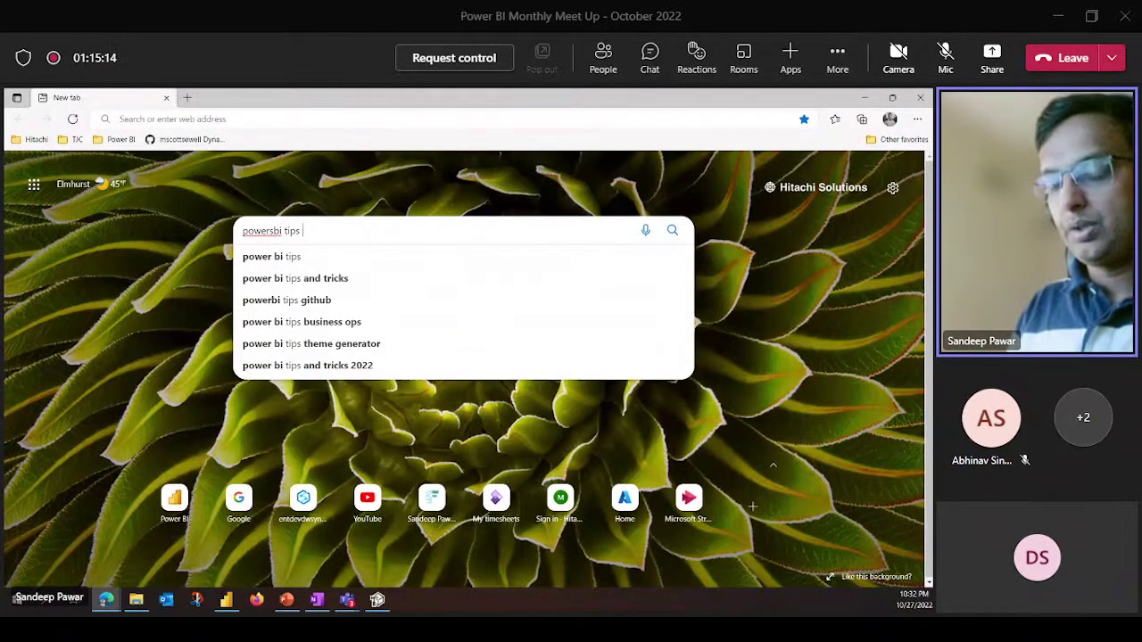
text( te scripts)
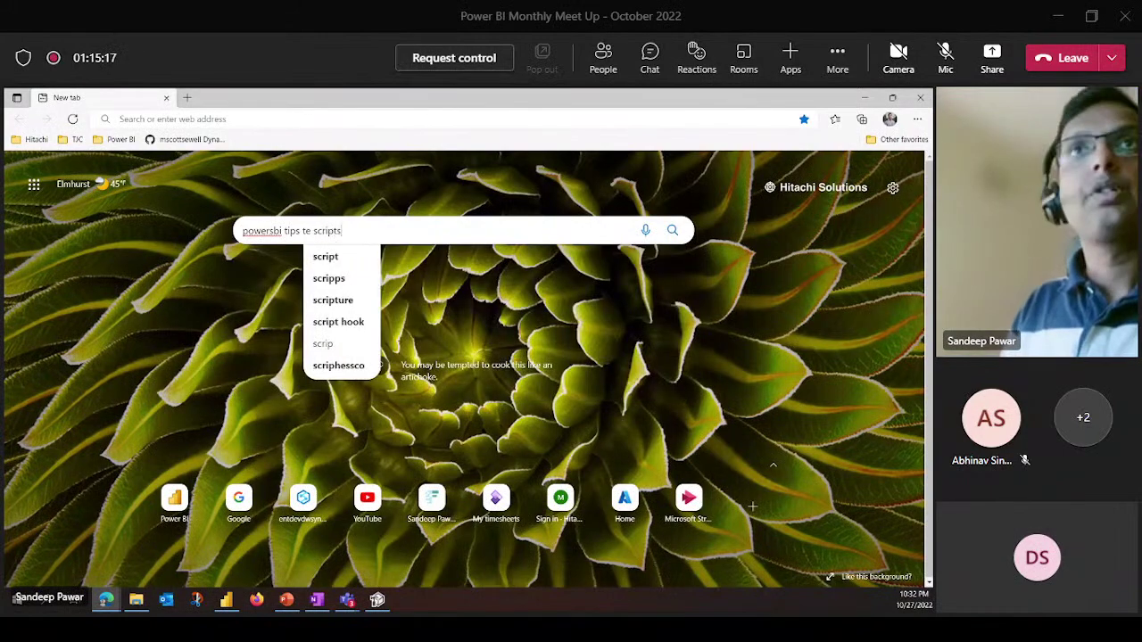
key(Return)
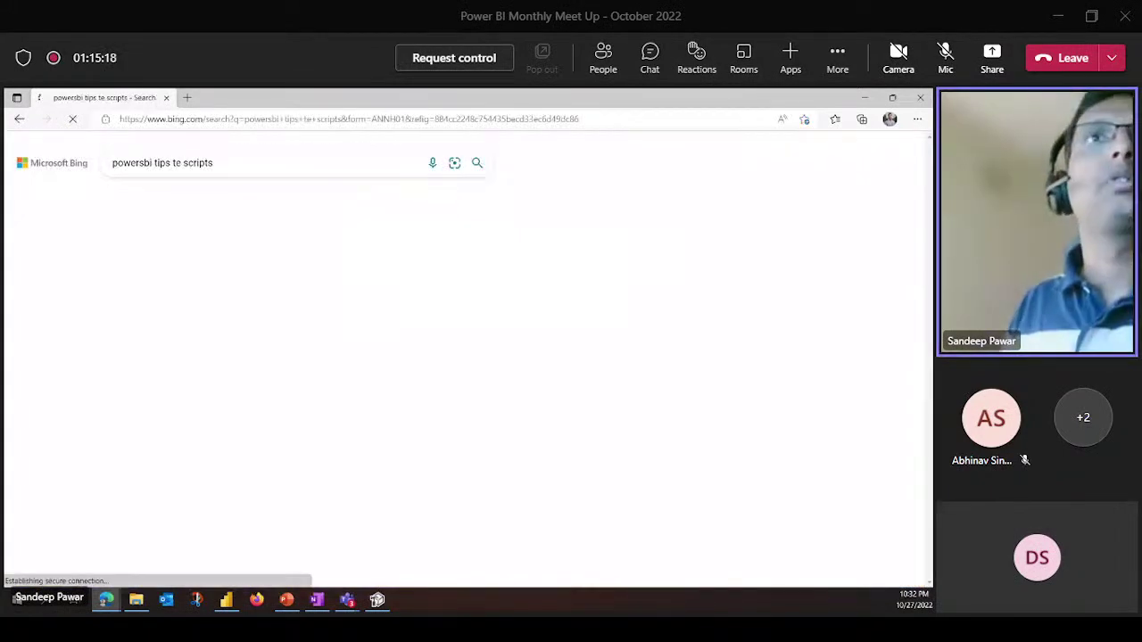
scroll(77, 439, down, 1)
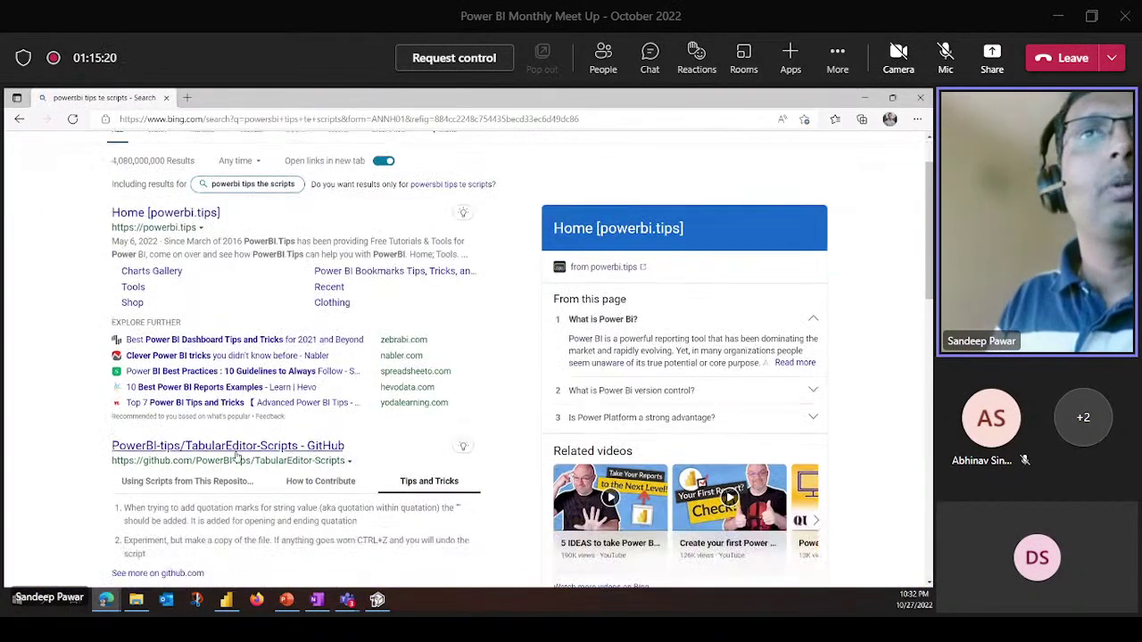
click(198, 446)
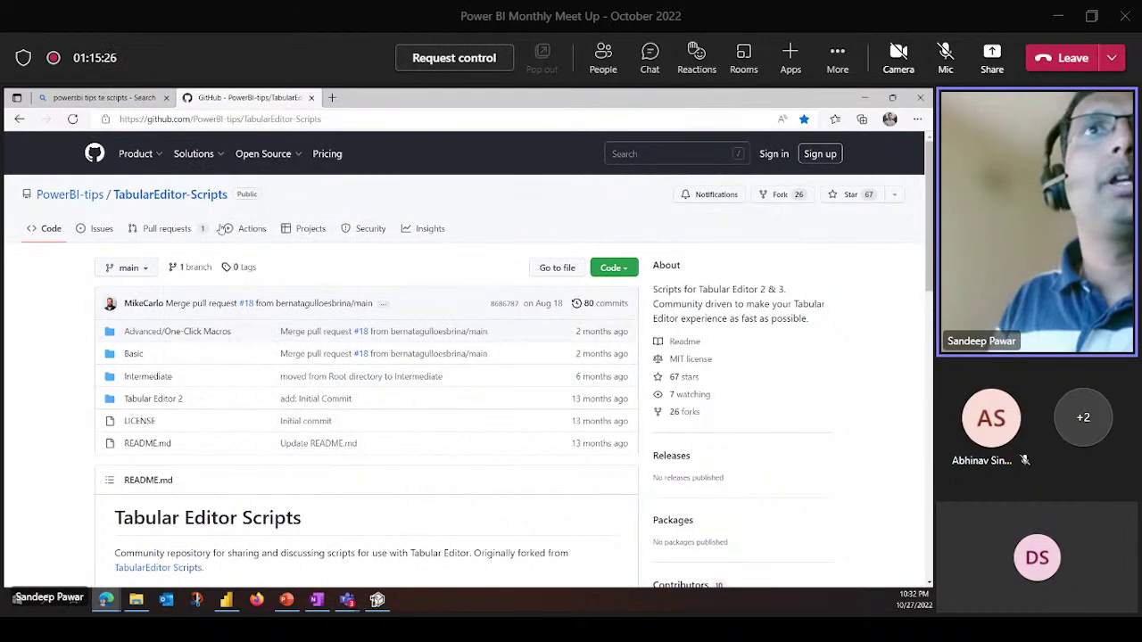
Open the Basic folder of the TabularEditor-Scripts repository and look through its list of scripts to the end
click(134, 355)
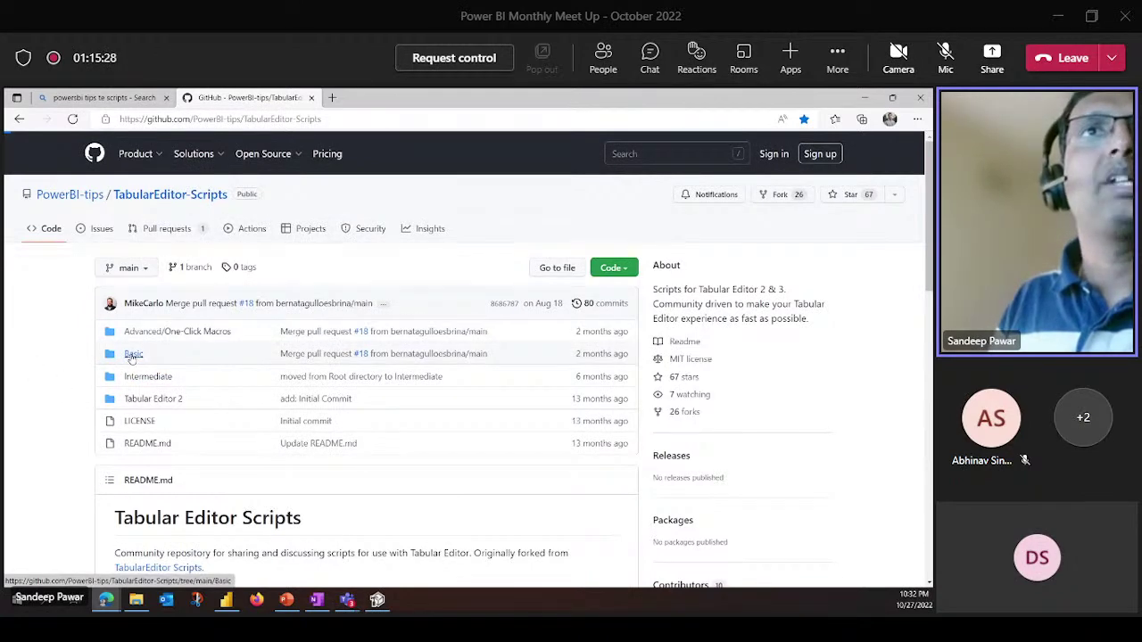
scroll(308, 420, down, 3)
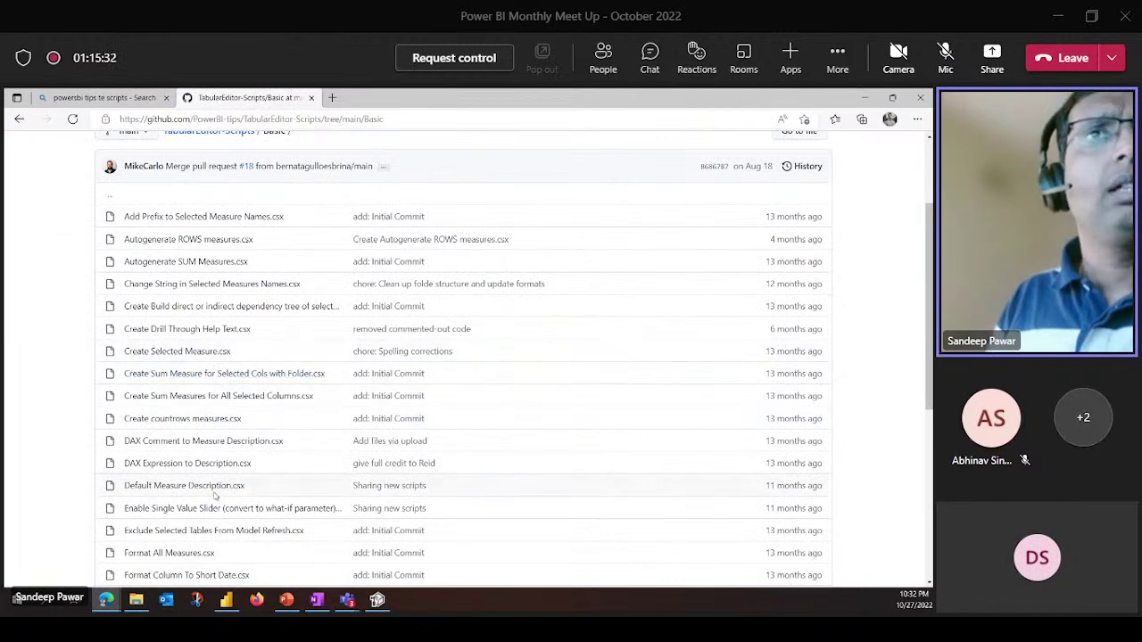
scroll(225, 511, down, 1)
scroll(225, 511, down, 2)
scroll(225, 510, down, 5)
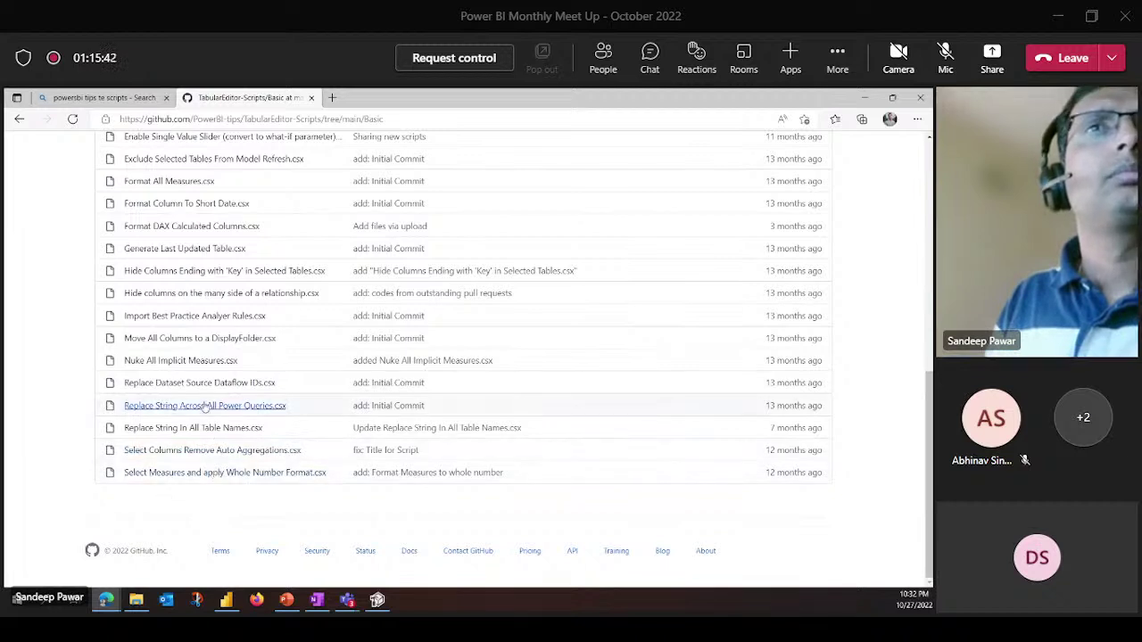
Open the Nuke All Implicit Measures.csx script, select its code for copying, and return to the empty script editor in Tabular Editor
click(176, 364)
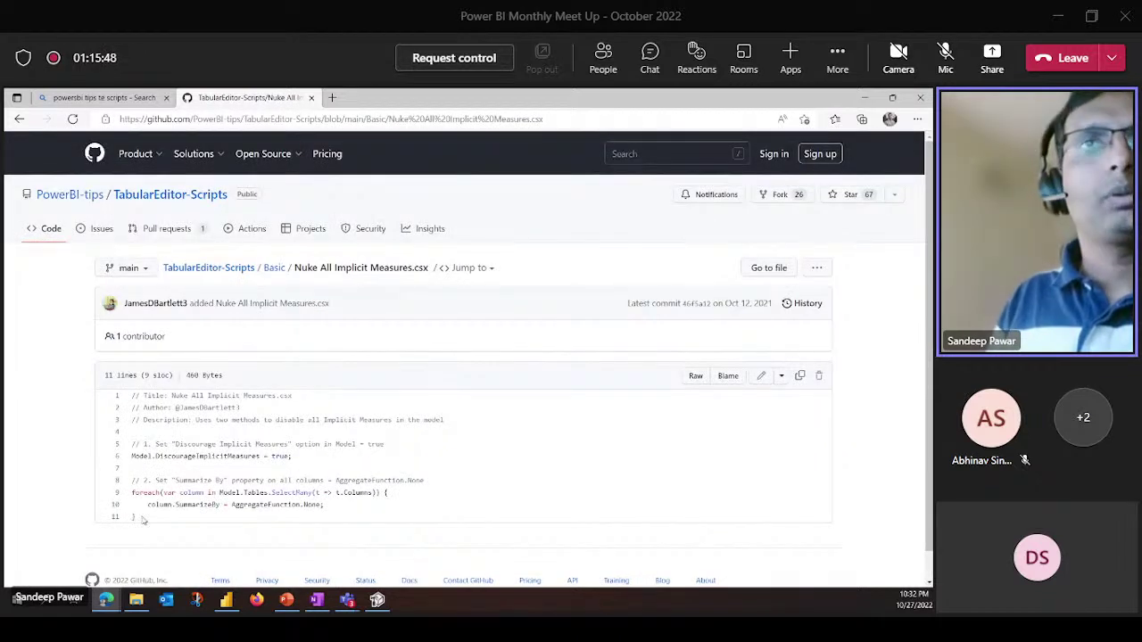
drag(135, 517, 130, 391)
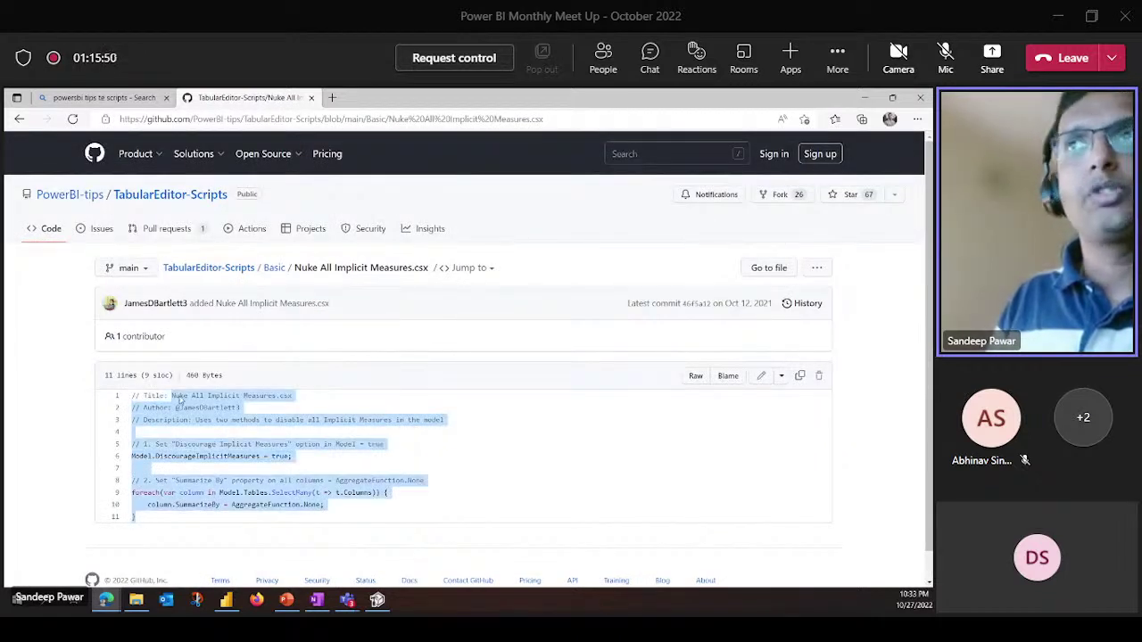
click(800, 376)
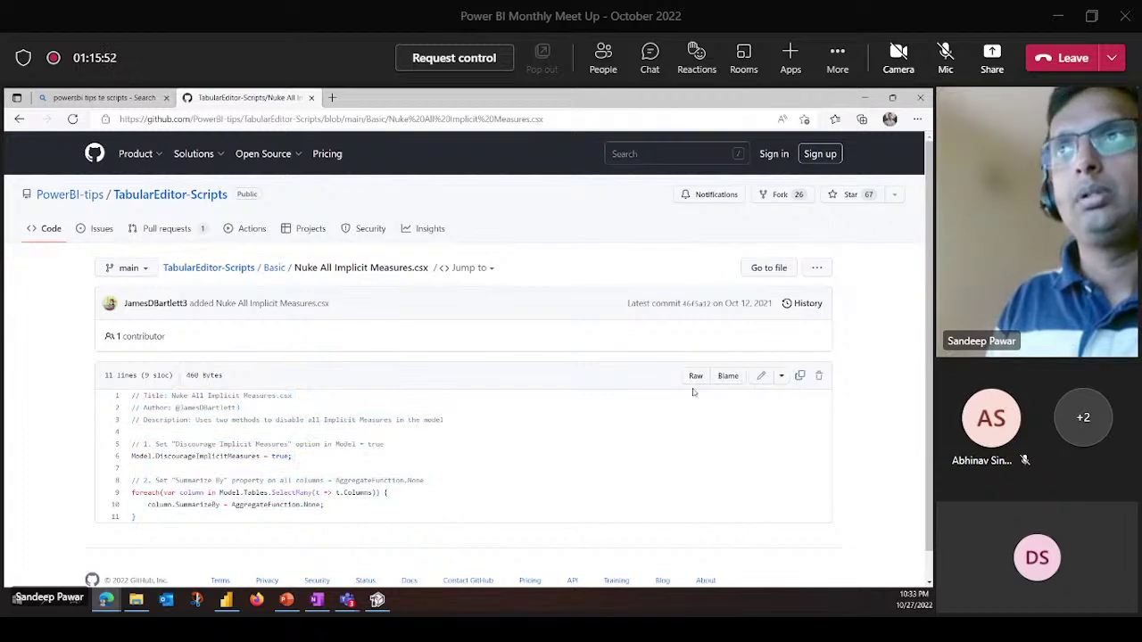
drag(141, 519, 236, 469)
click(864, 100)
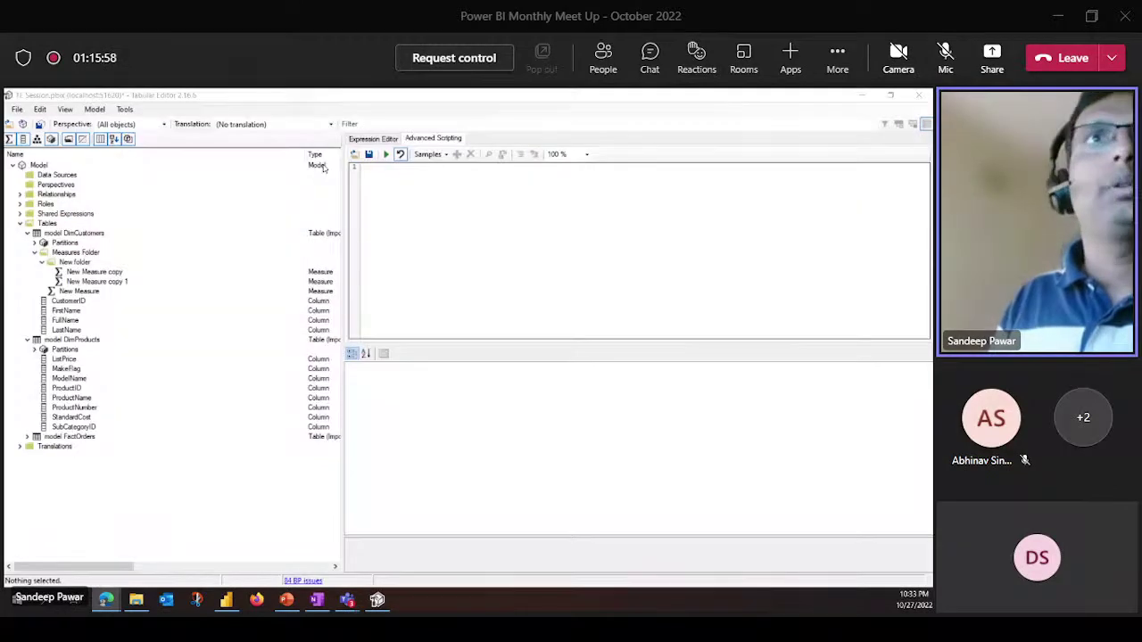
click(492, 289)
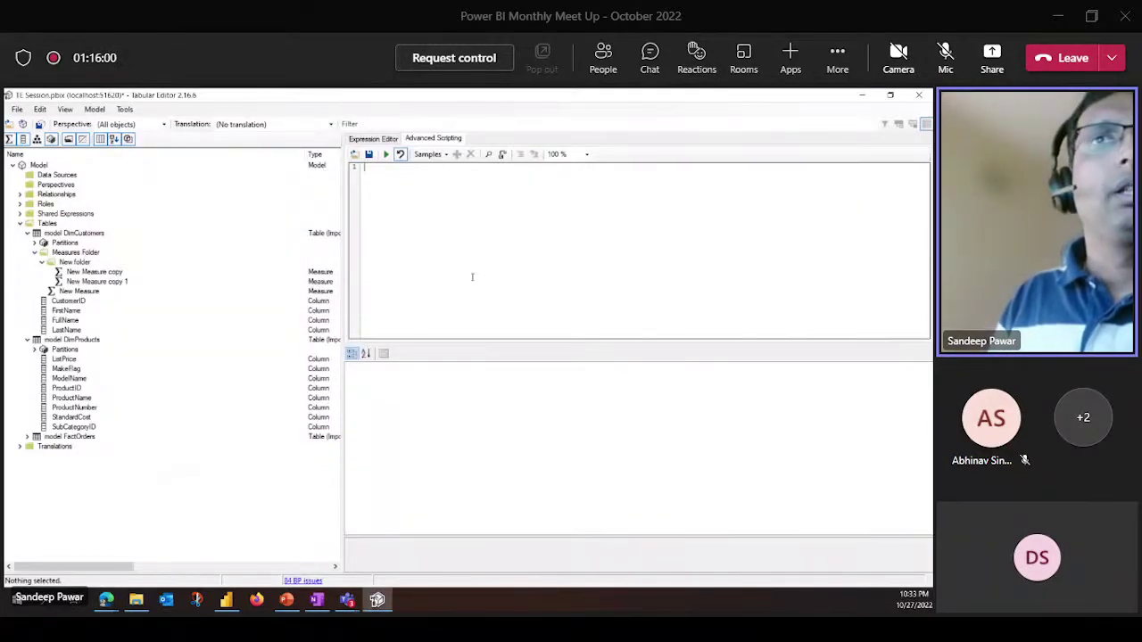
Switch to Power BI Desktop, expand the model DimProducts and model FactOrders tables, and check the default summarization of OrderDate
click(225, 600)
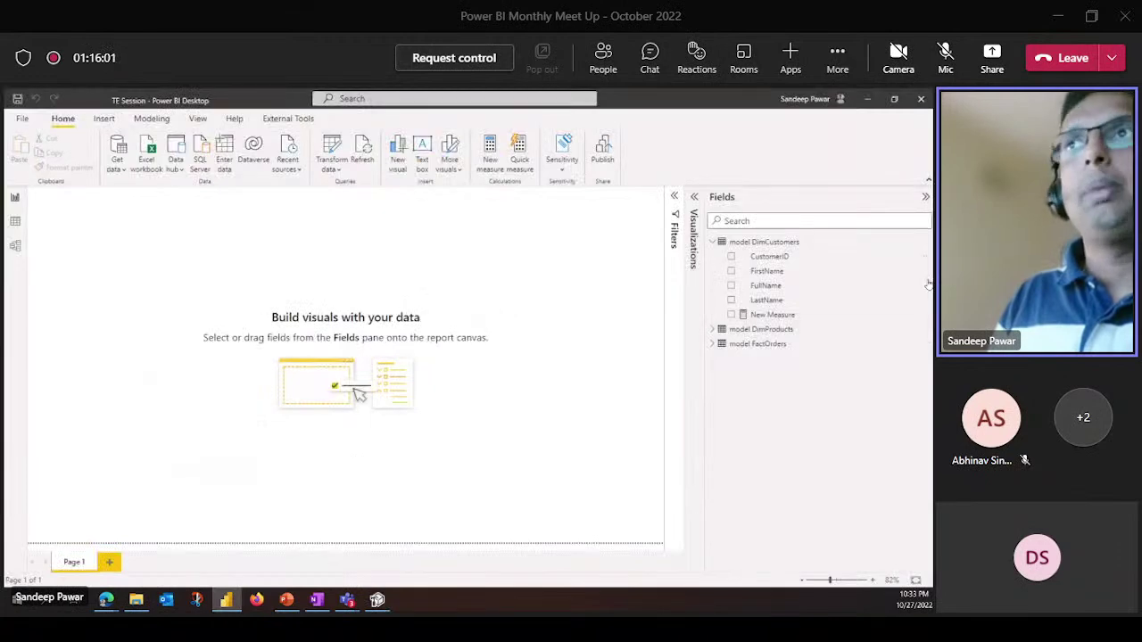
click(711, 330)
click(712, 460)
click(774, 446)
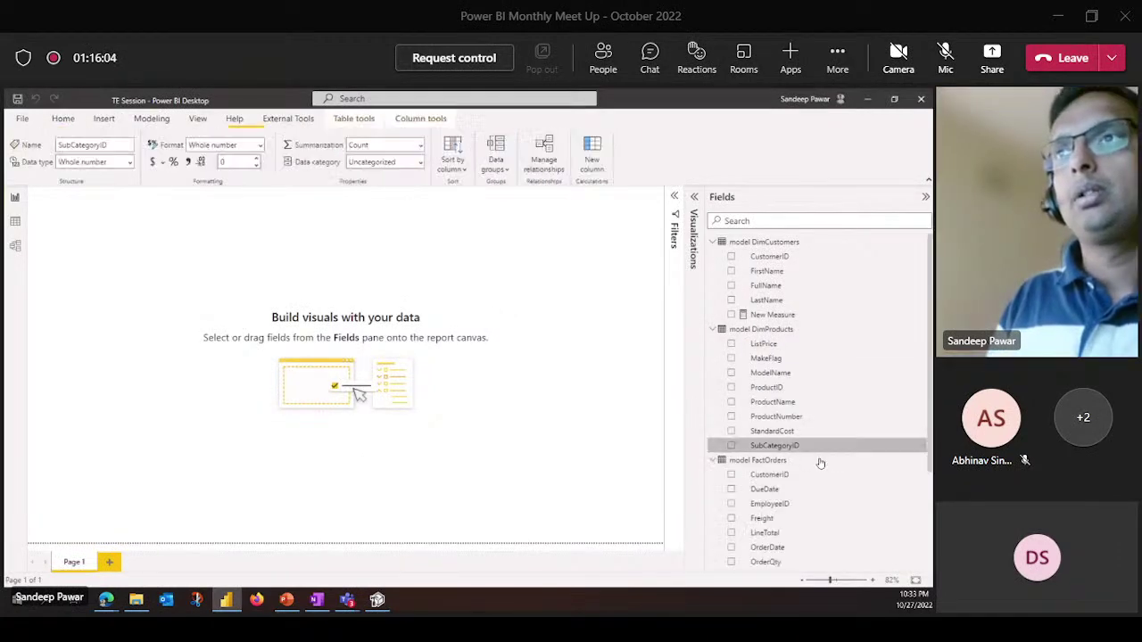
scroll(821, 463, down, 3)
click(767, 414)
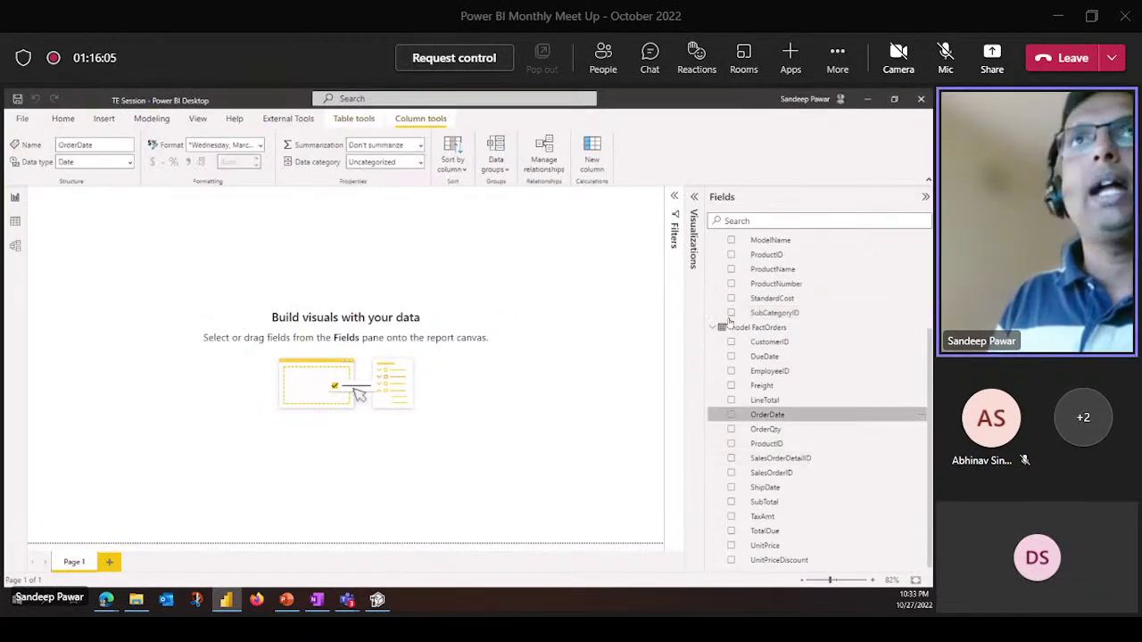
click(412, 144)
key(Escape)
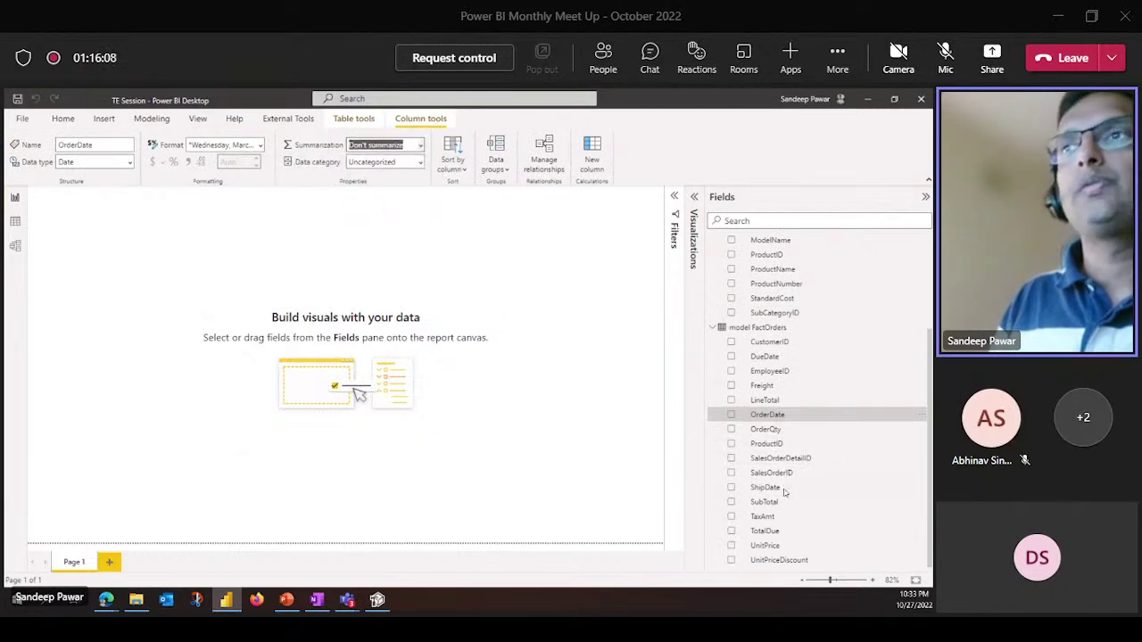
Set the summarization of SalesOrderID in model FactOrders to Average, and accept the external model change in Tabular Editor
click(772, 473)
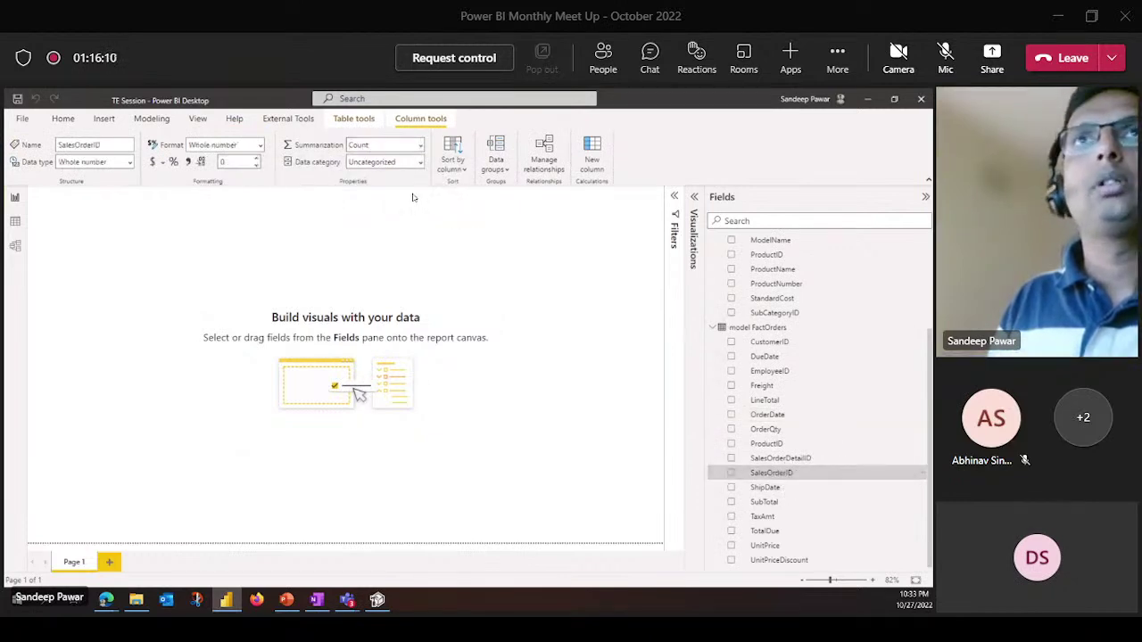
click(422, 144)
click(368, 199)
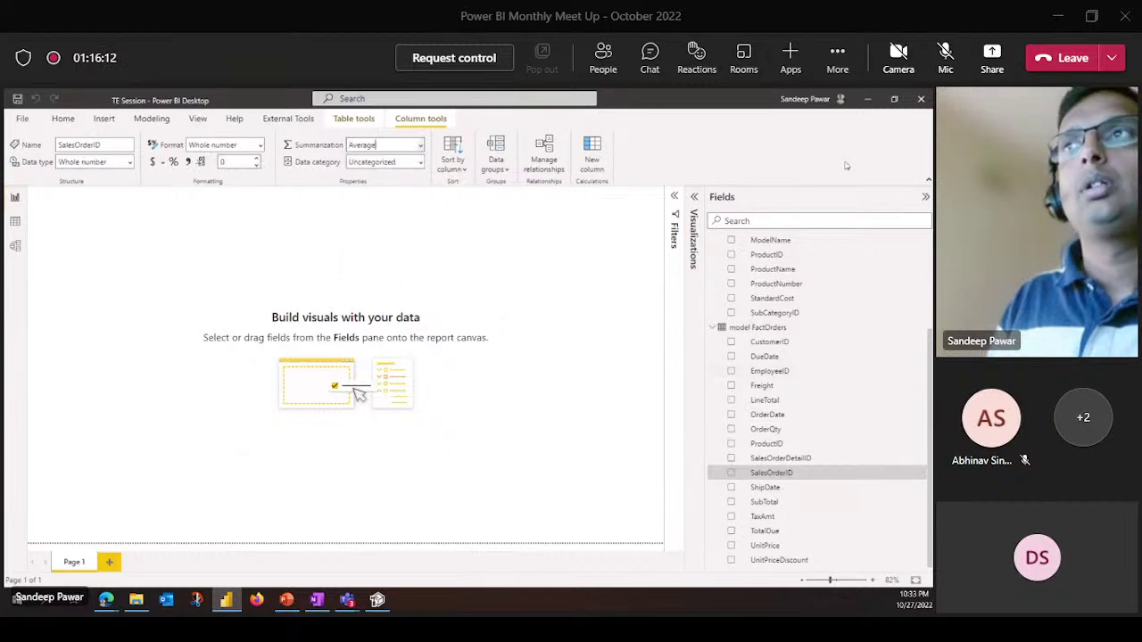
click(870, 103)
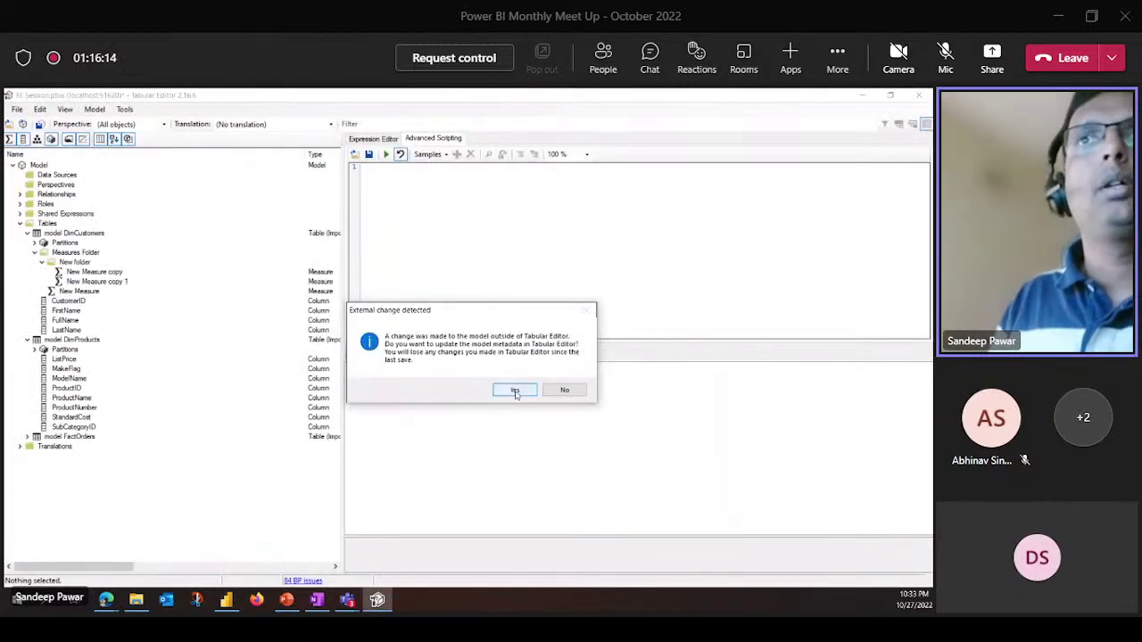
click(511, 387)
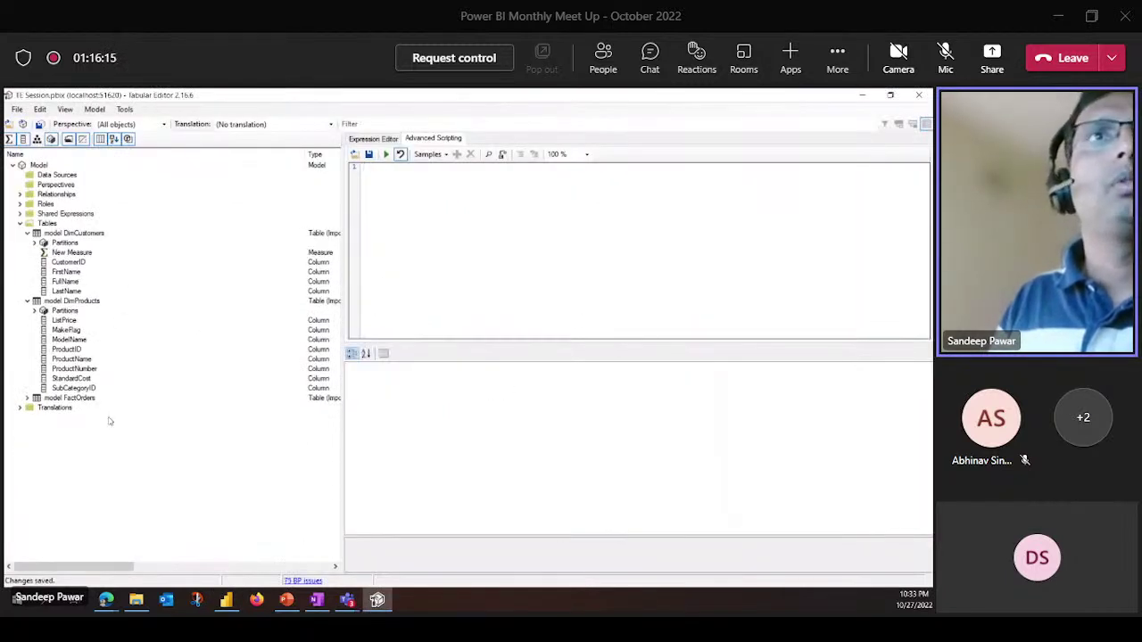
Examine the Model object's options in Tabular Editor, including its Discourage Implicit Measures property
click(377, 600)
click(377, 600)
click(225, 599)
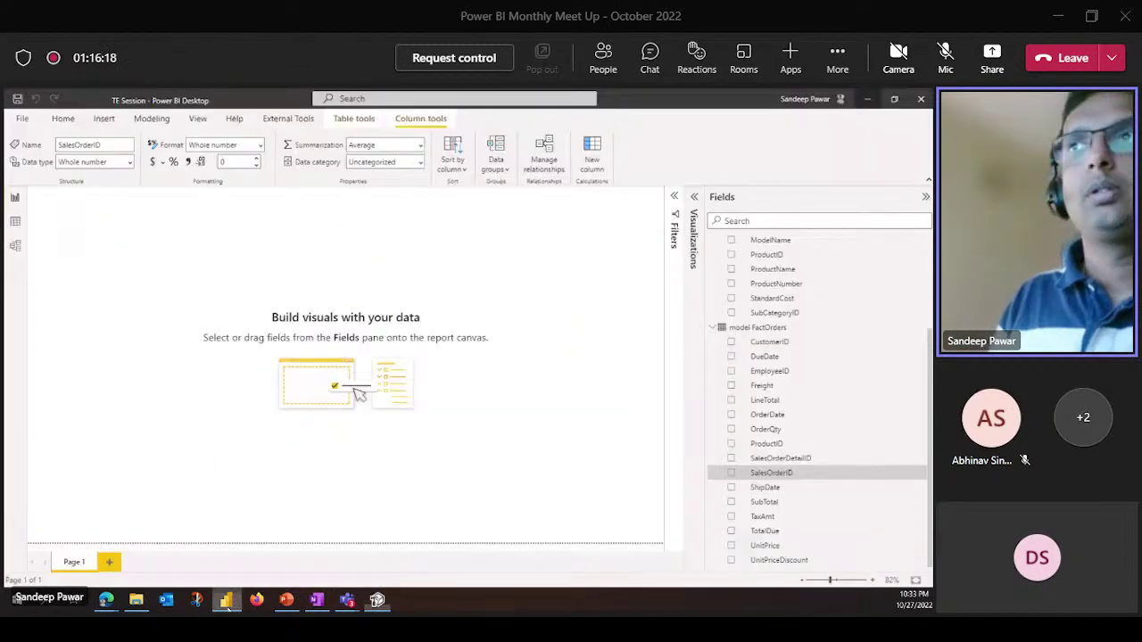
click(376, 600)
click(38, 167)
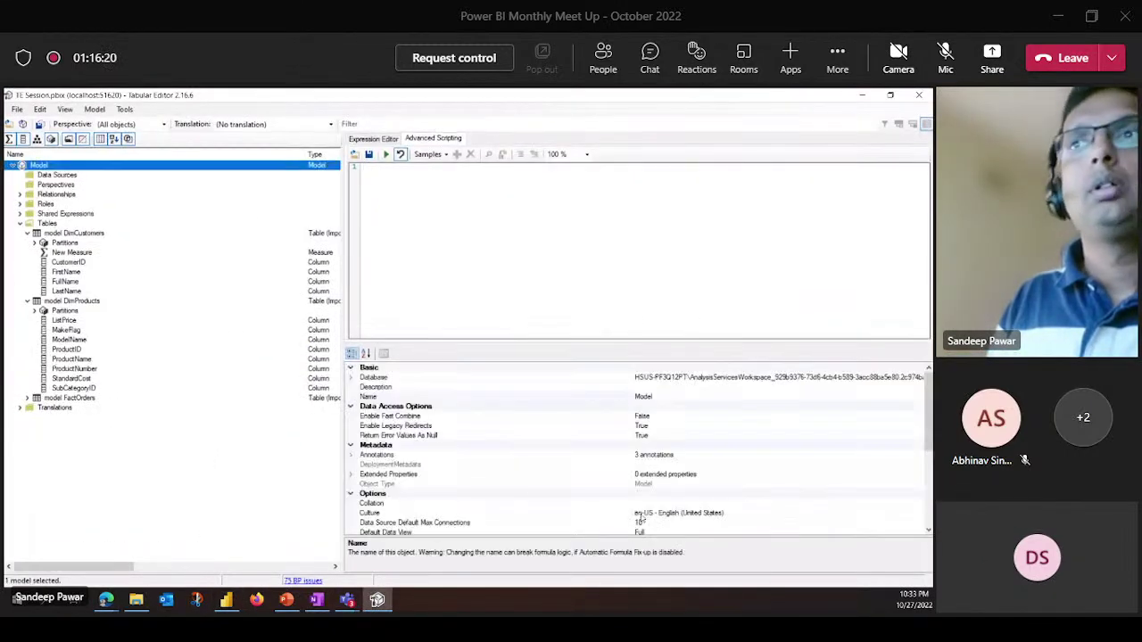
scroll(498, 489, down, 6)
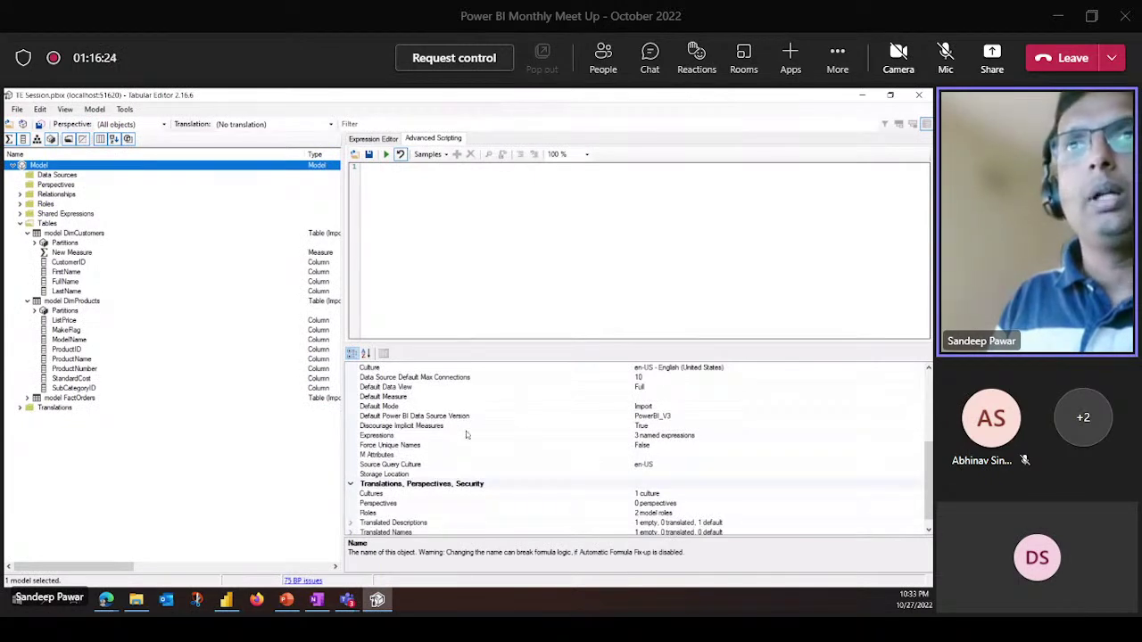
click(585, 243)
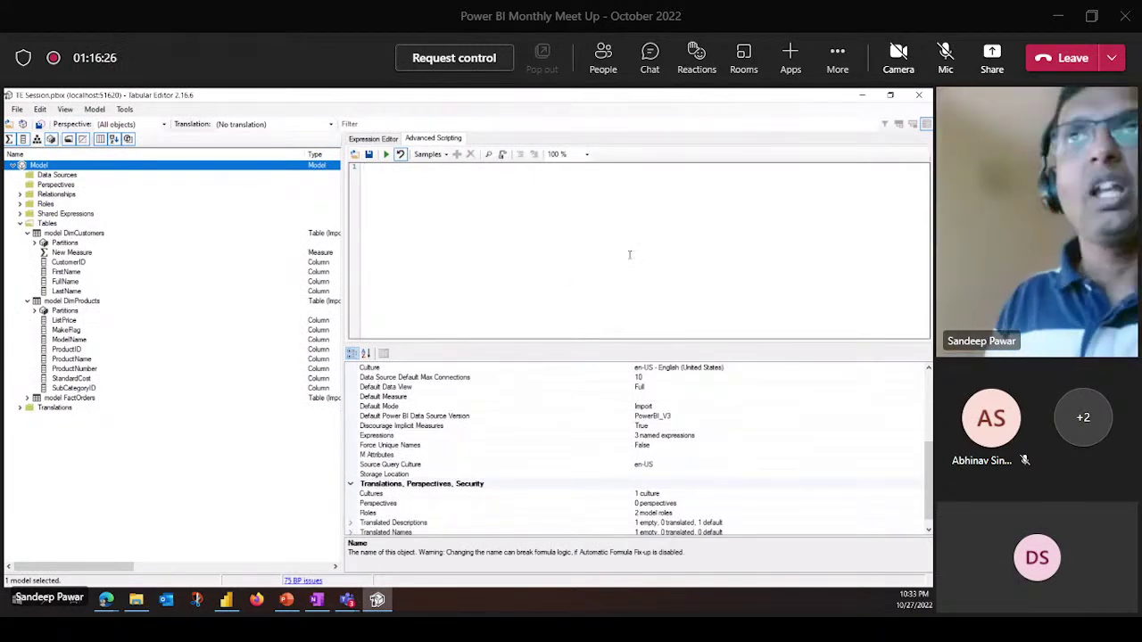
Switch to Power BI Desktop and examine the default summarization of ProductName and LineTotal
key(alt+Tab)
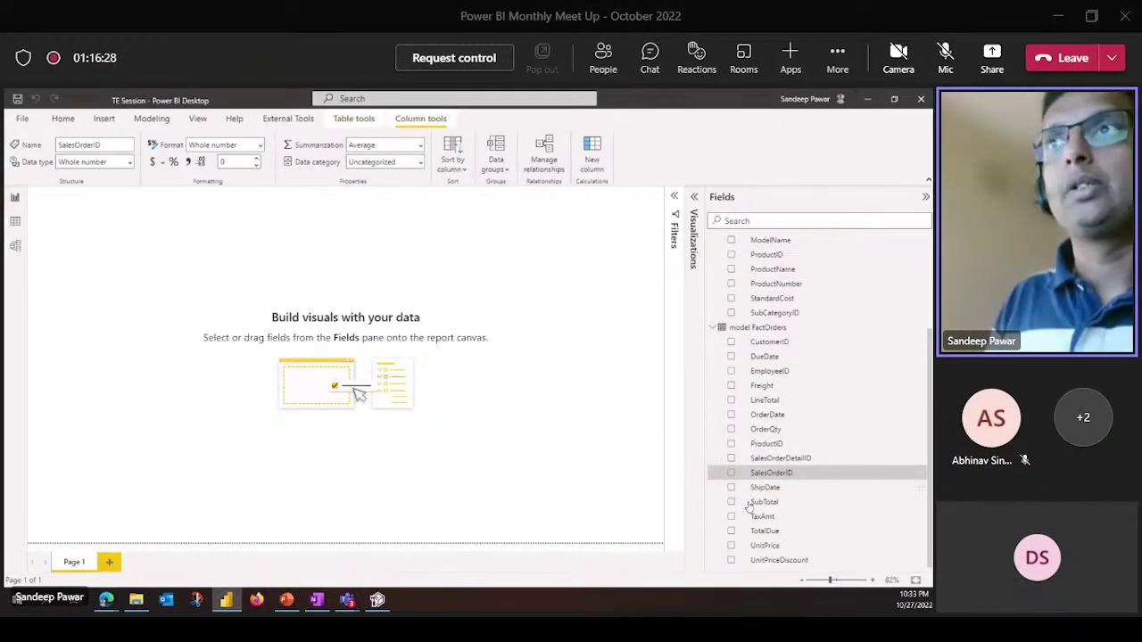
scroll(797, 384, up, 3)
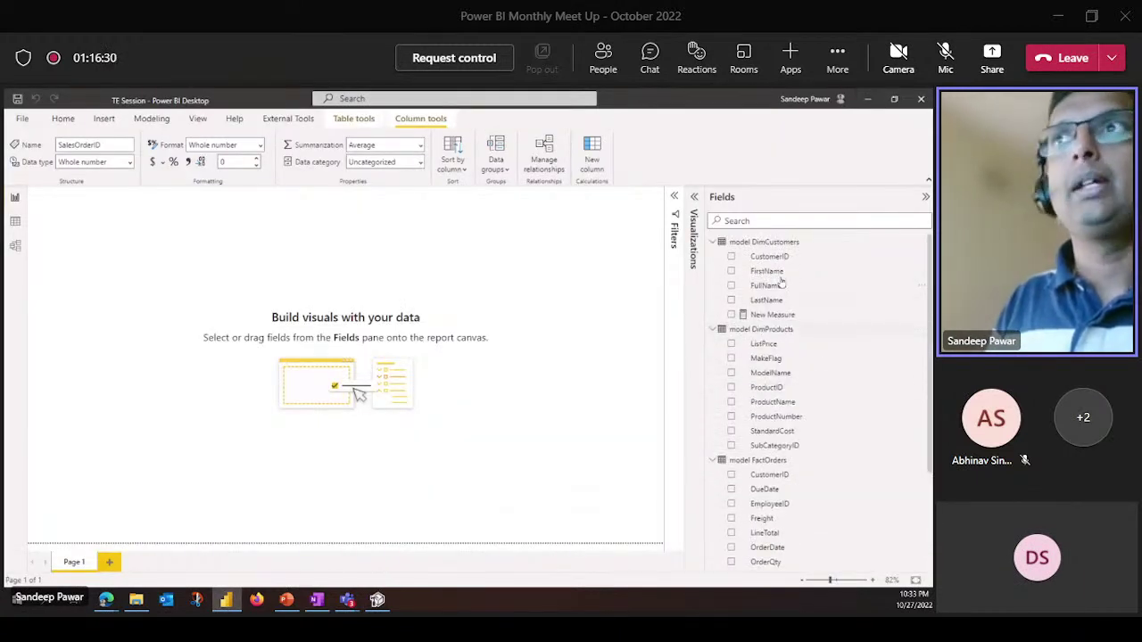
click(774, 401)
scroll(795, 427, down, 2)
scroll(795, 428, down, 1)
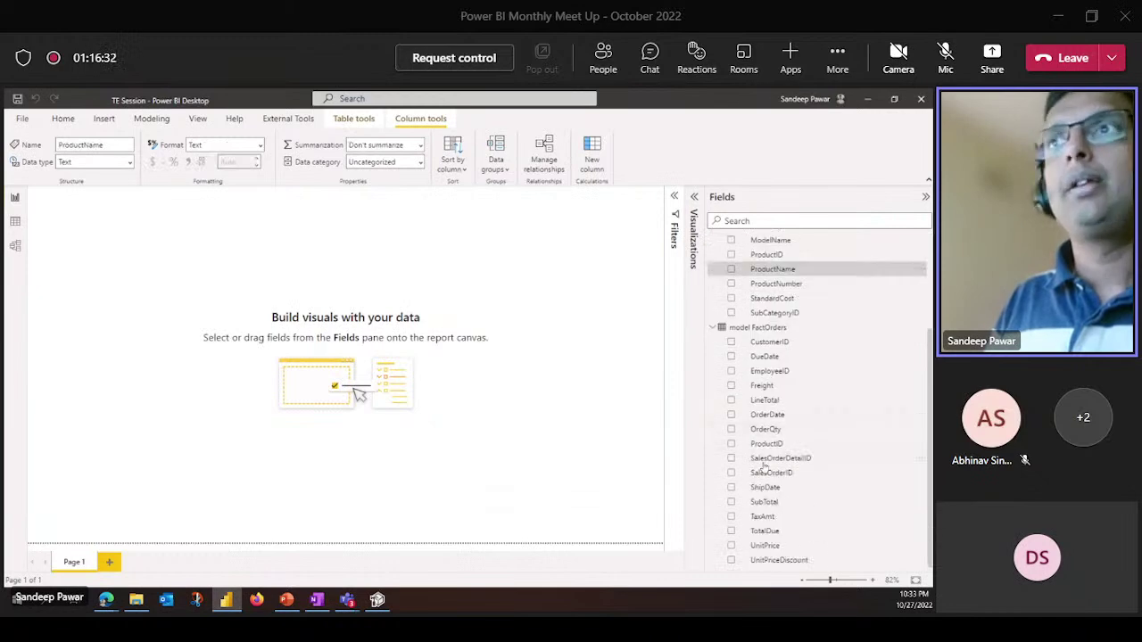
click(776, 402)
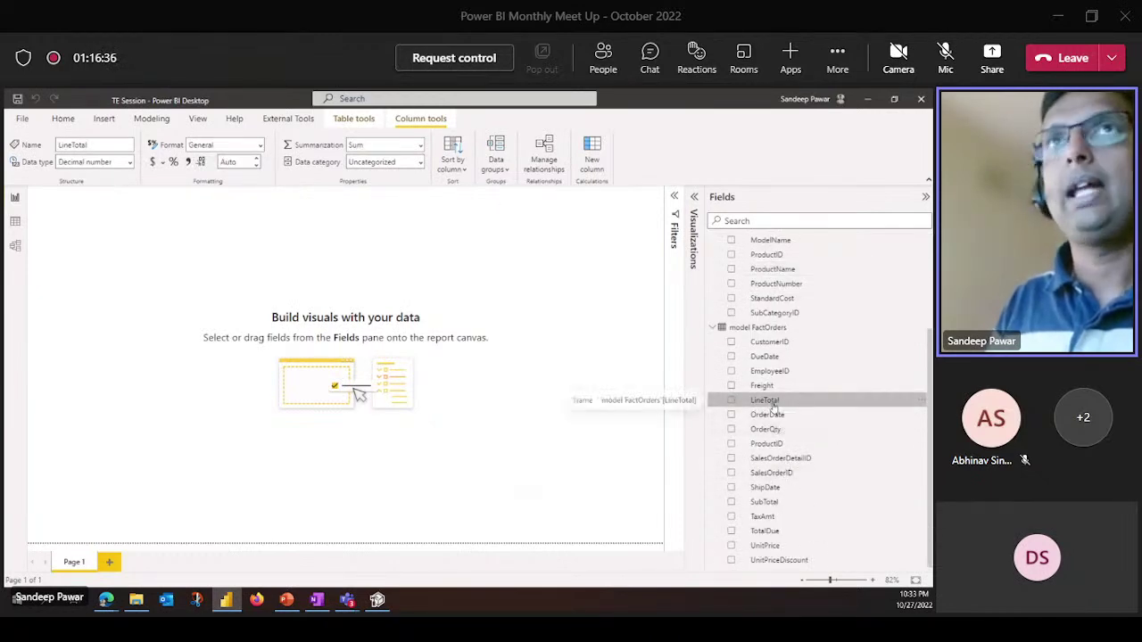
click(422, 149)
click(378, 182)
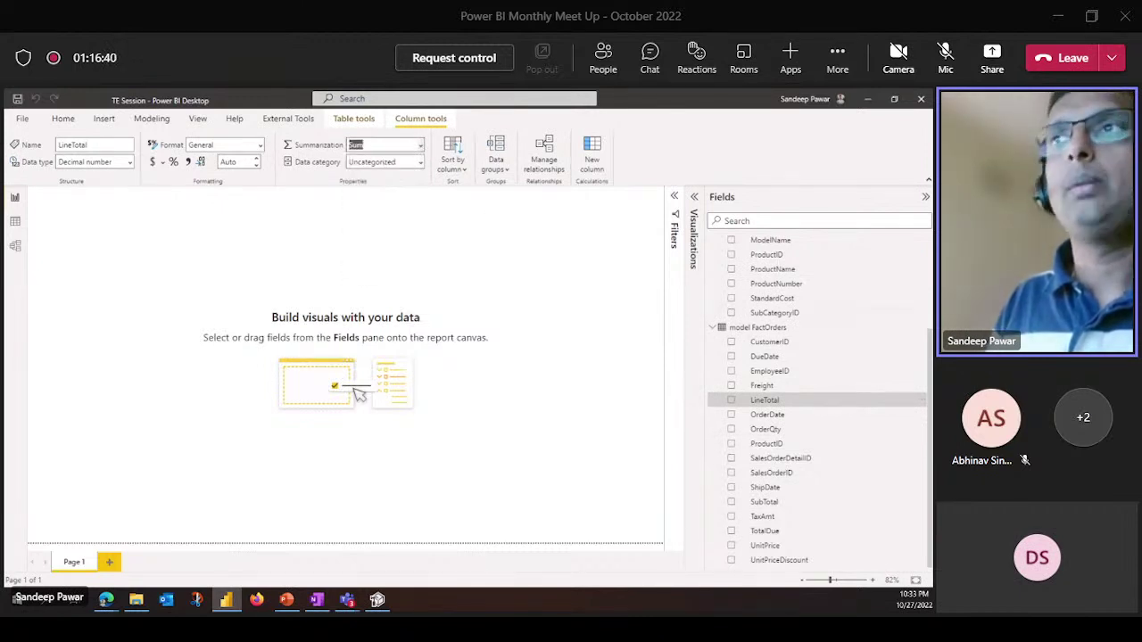
Check the summarization options of ProductID in model FactOrders, review the field list, and return to Tabular Editor
click(787, 447)
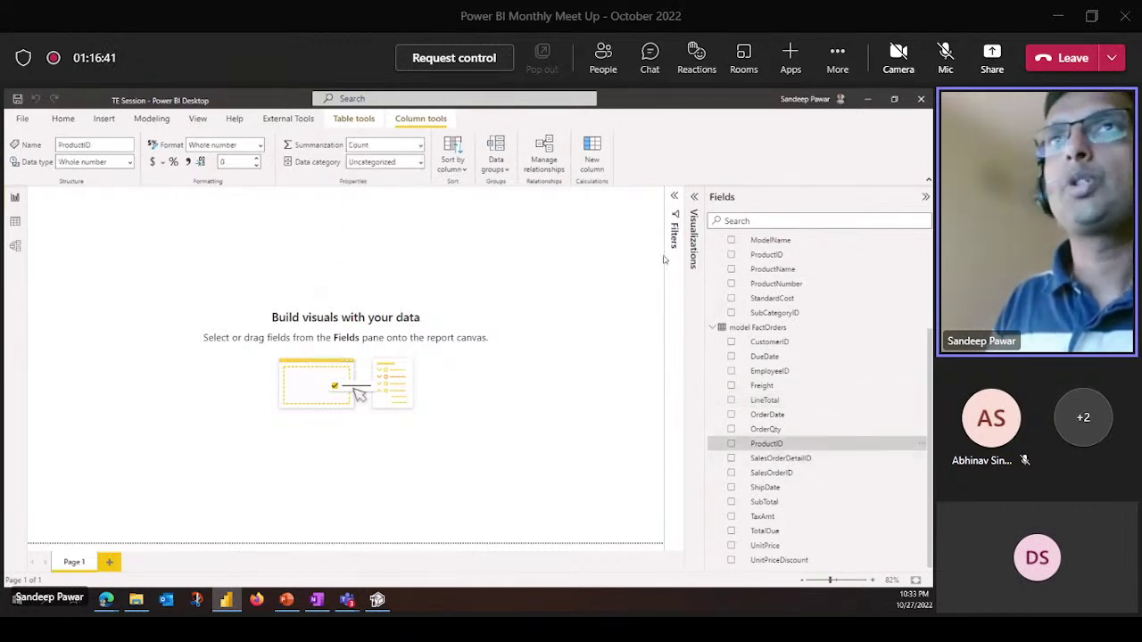
click(420, 146)
click(519, 266)
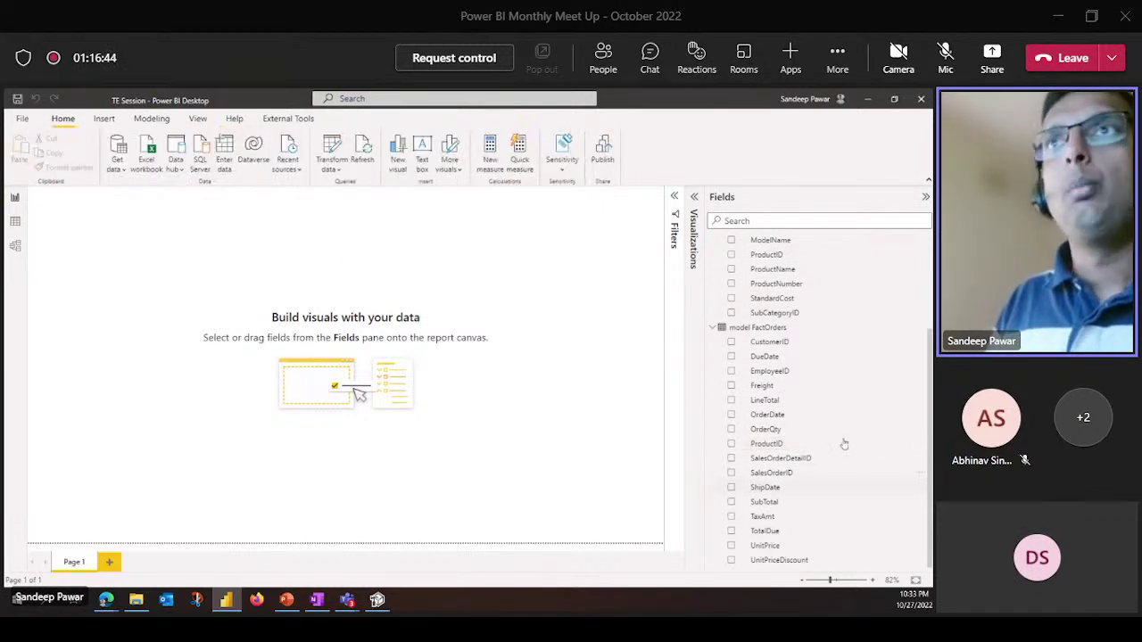
scroll(778, 445, up, 3)
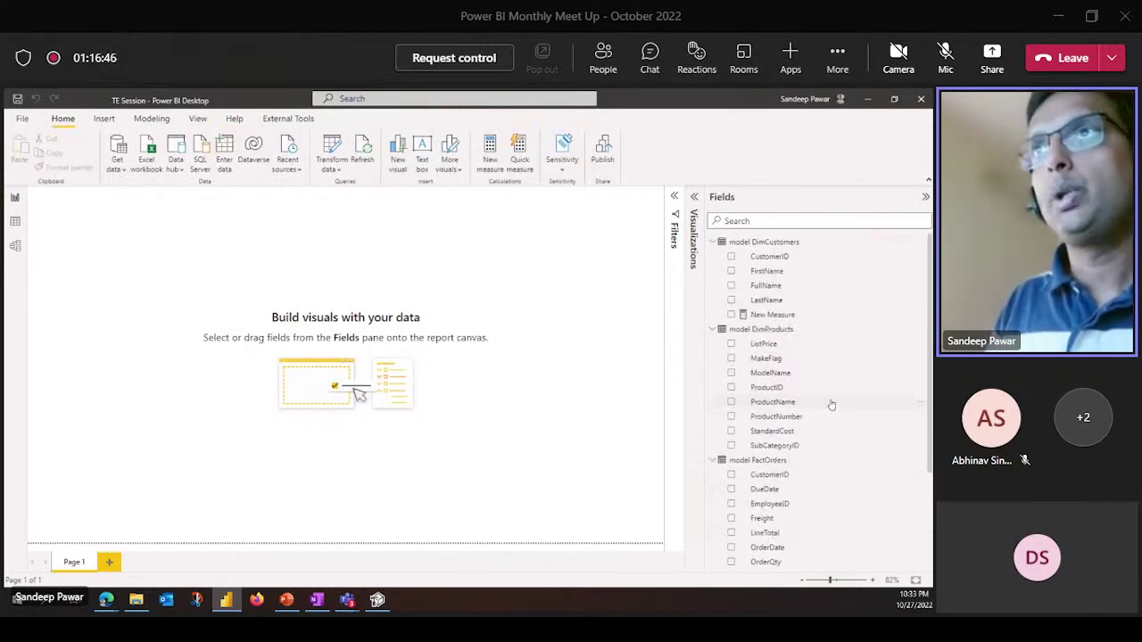
scroll(786, 476, down, 3)
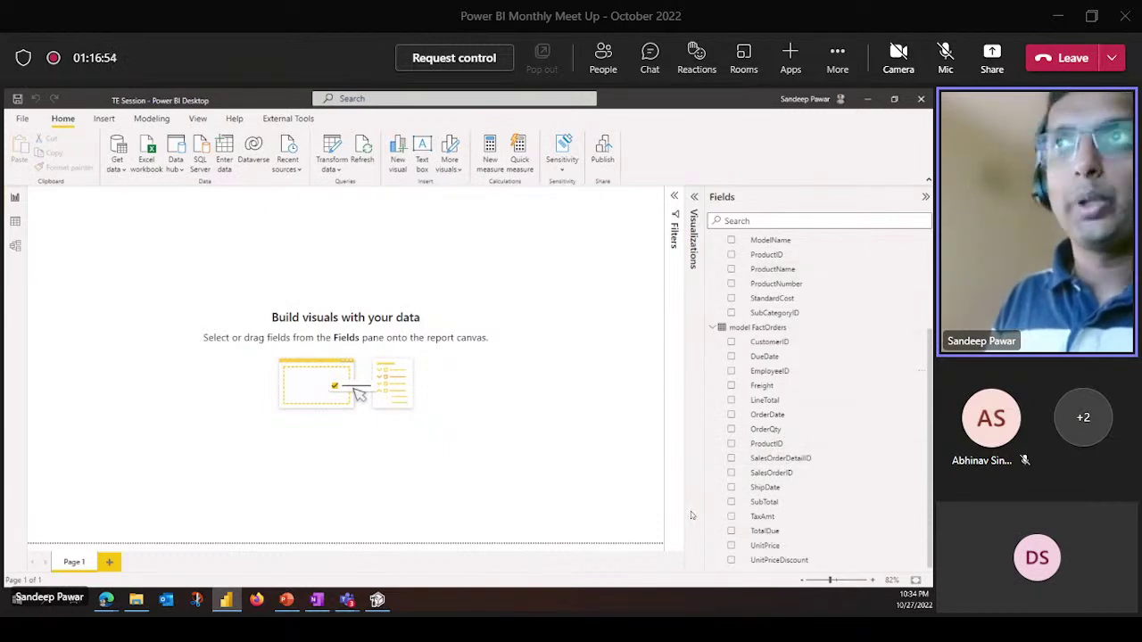
click(869, 100)
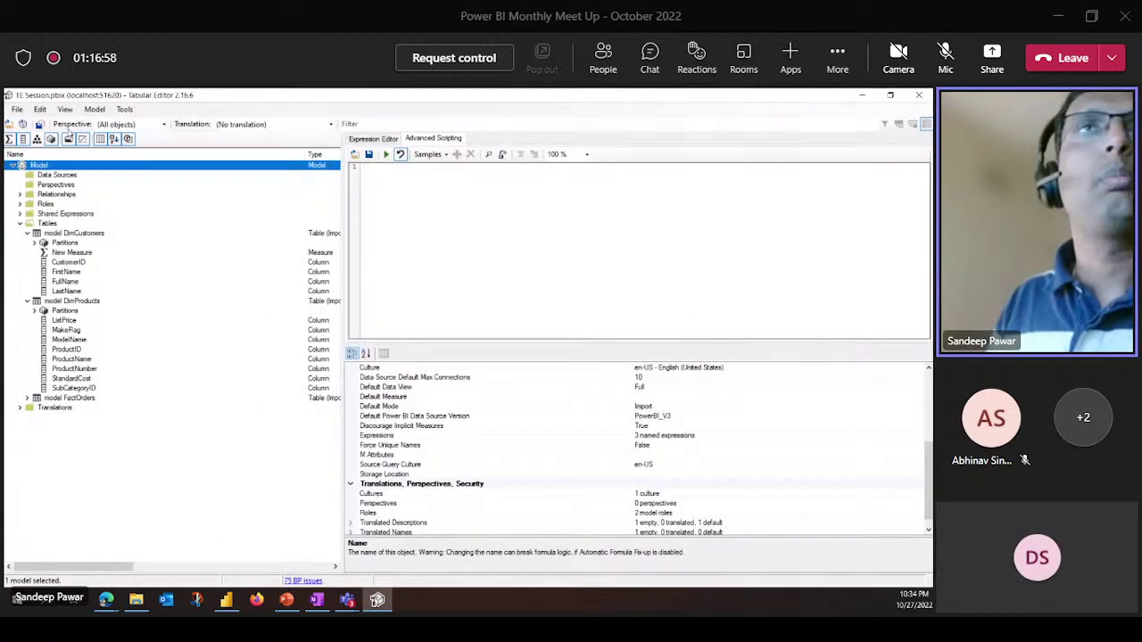
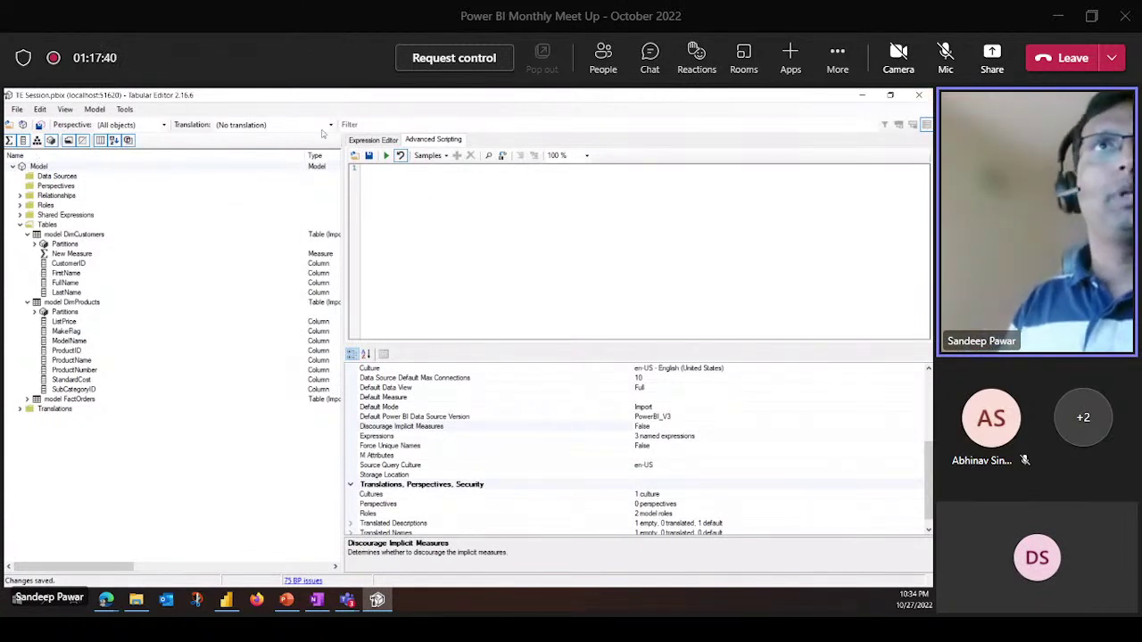
Examine the model's Discourage Implicit Measures choices, check the field icons in Power BI Desktop, and return to Tabular Editor
click(39, 167)
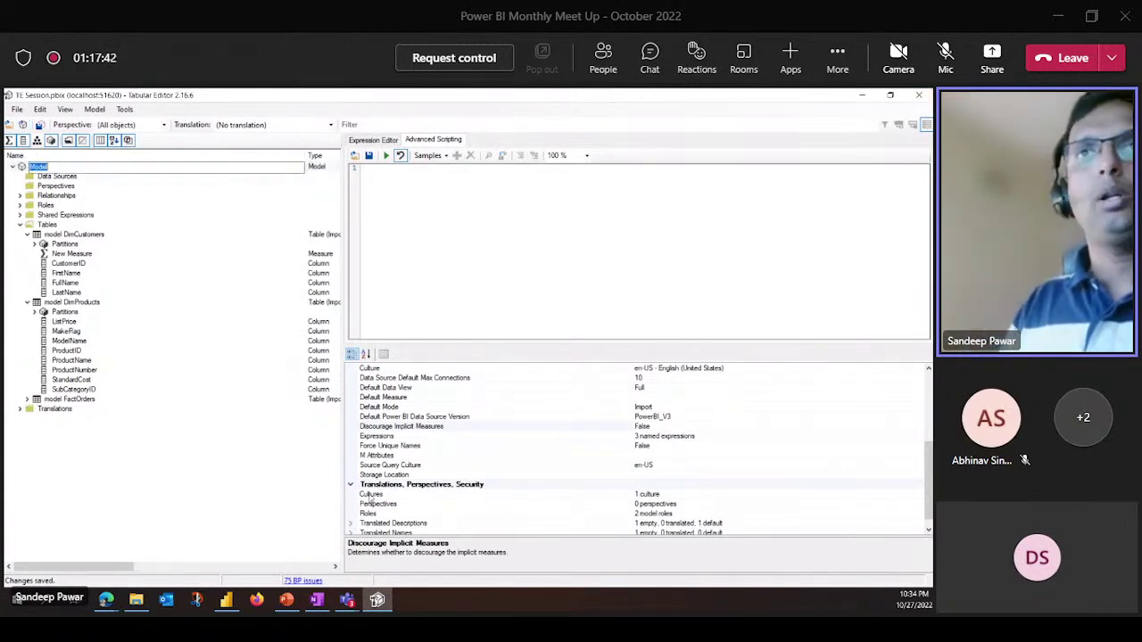
scroll(388, 518, down, 1)
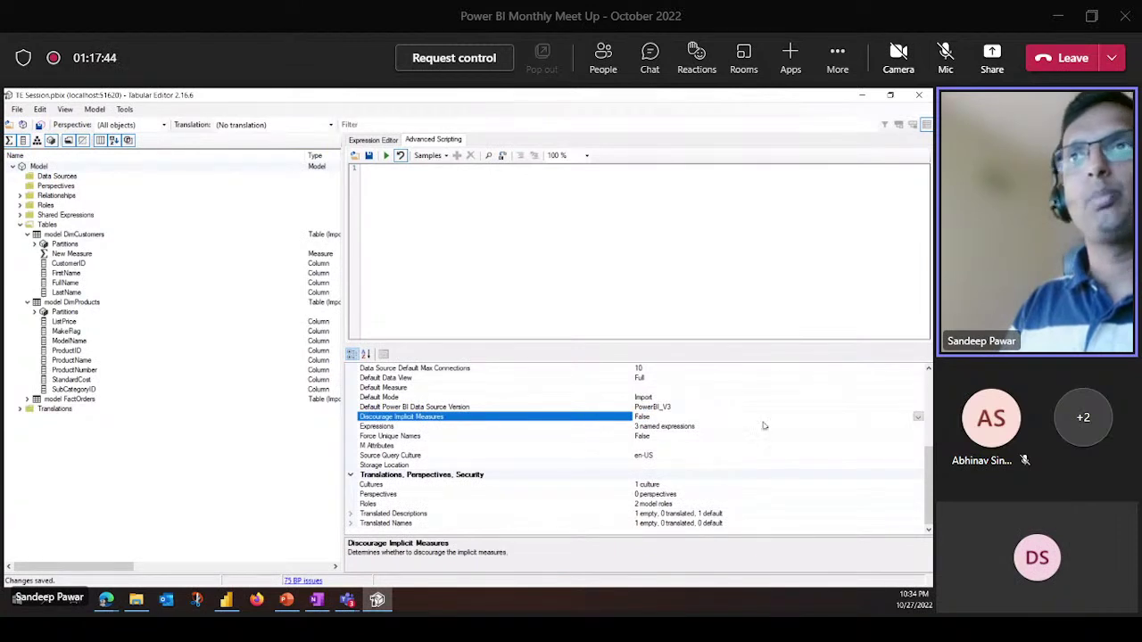
click(919, 418)
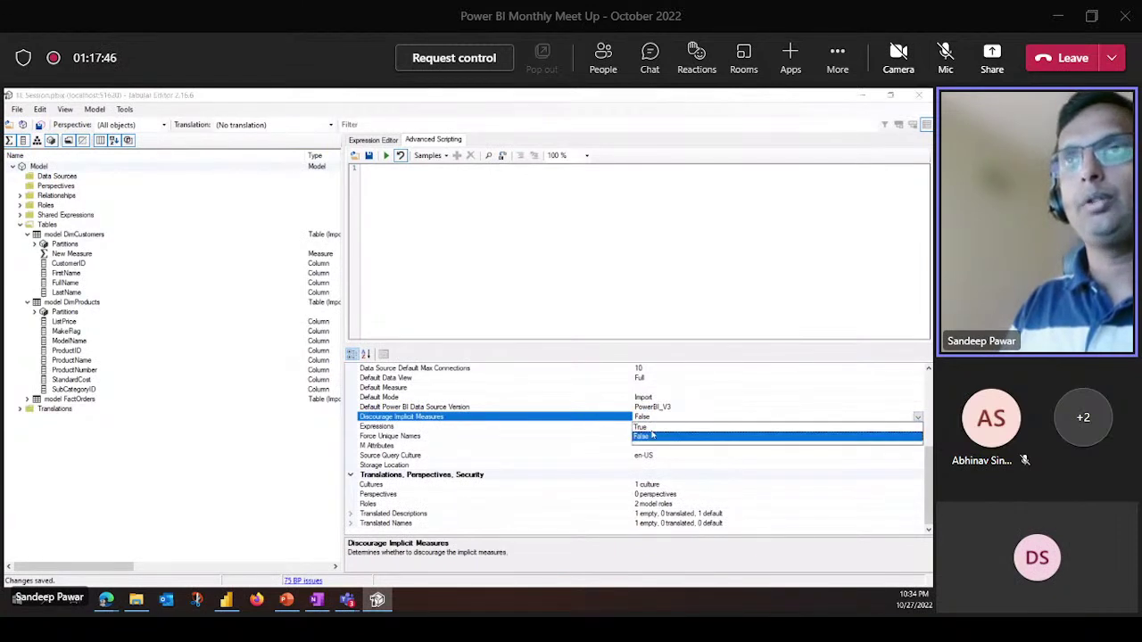
click(508, 205)
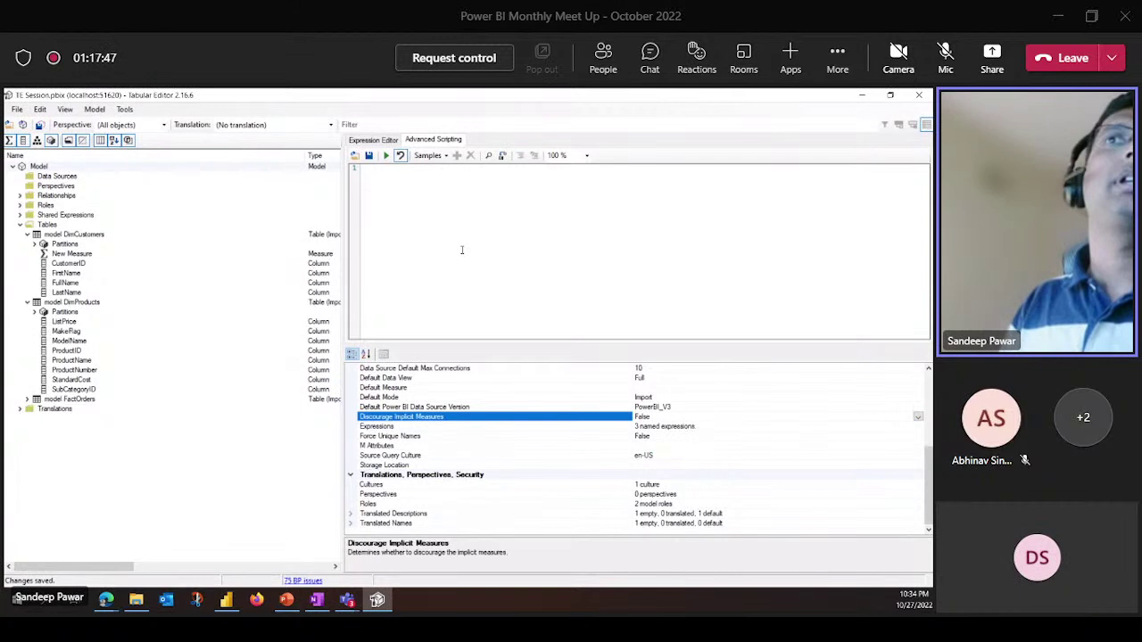
click(793, 273)
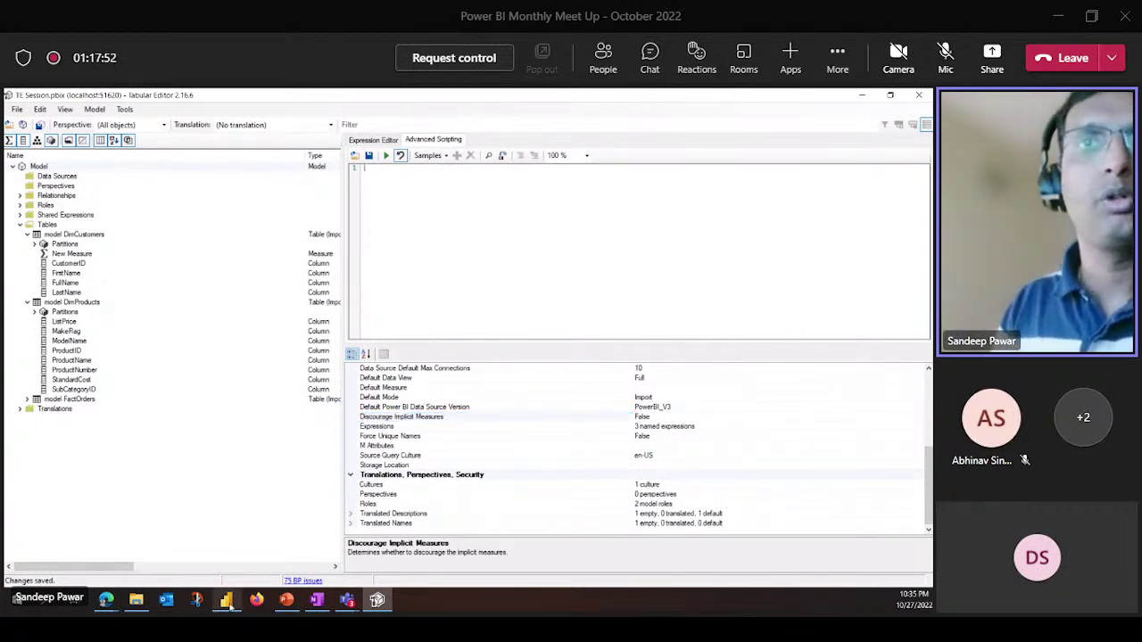
click(226, 600)
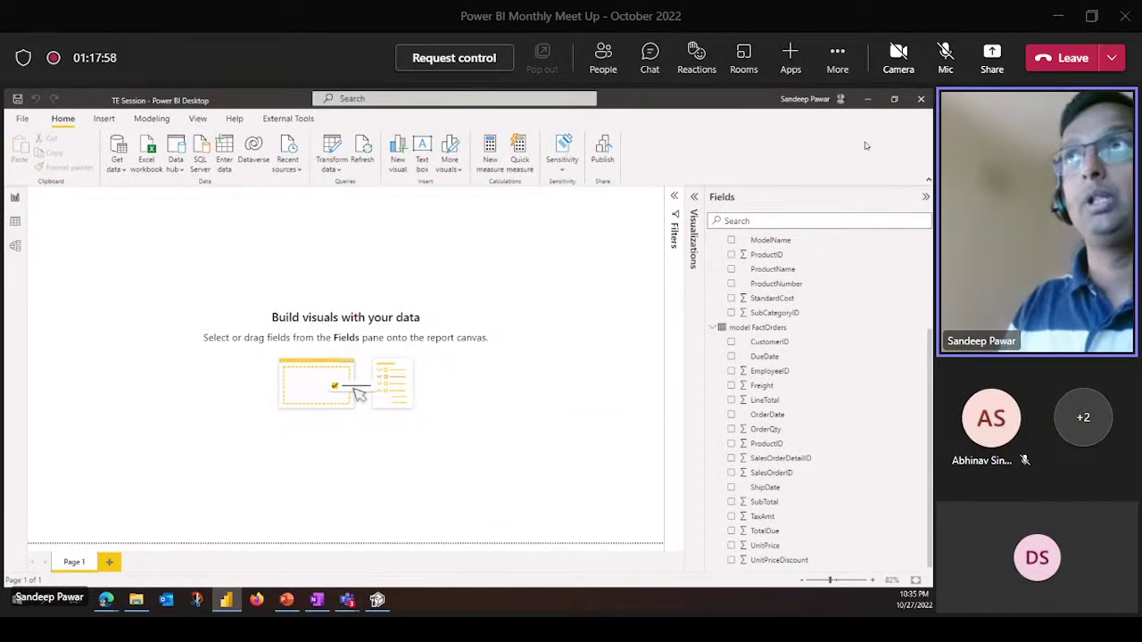
click(867, 98)
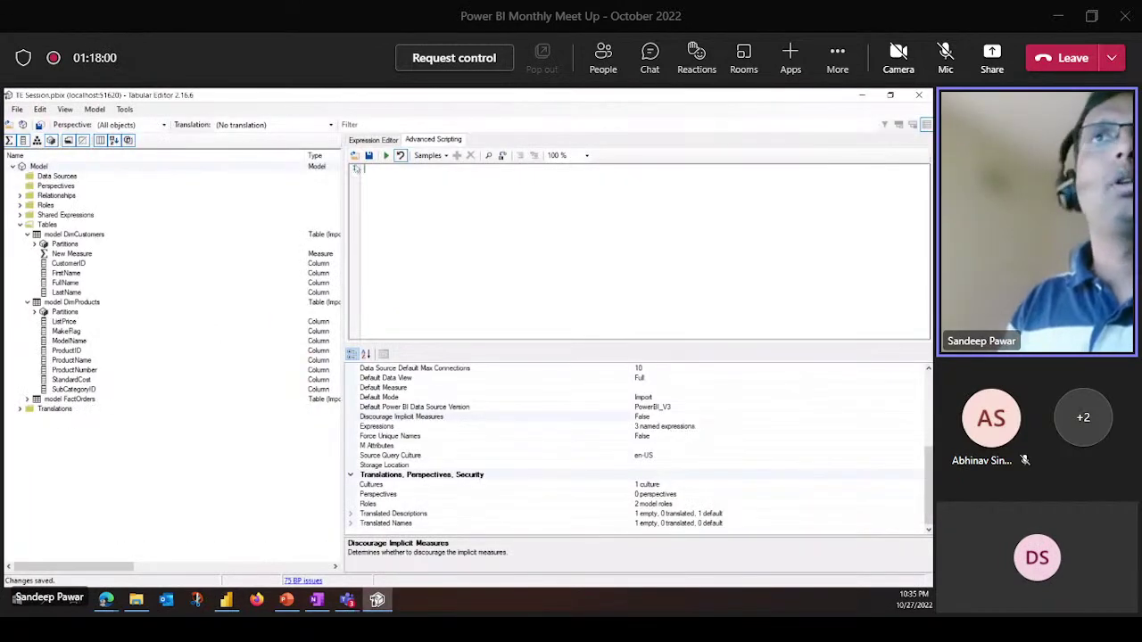
Copy the Nuke All Implicit Measures.csx code, starting at Model.DiscourageImplicitMeasures, from GitHub in the browser and paste it into Tabular Editor's advanced script
mouse_move(106, 600)
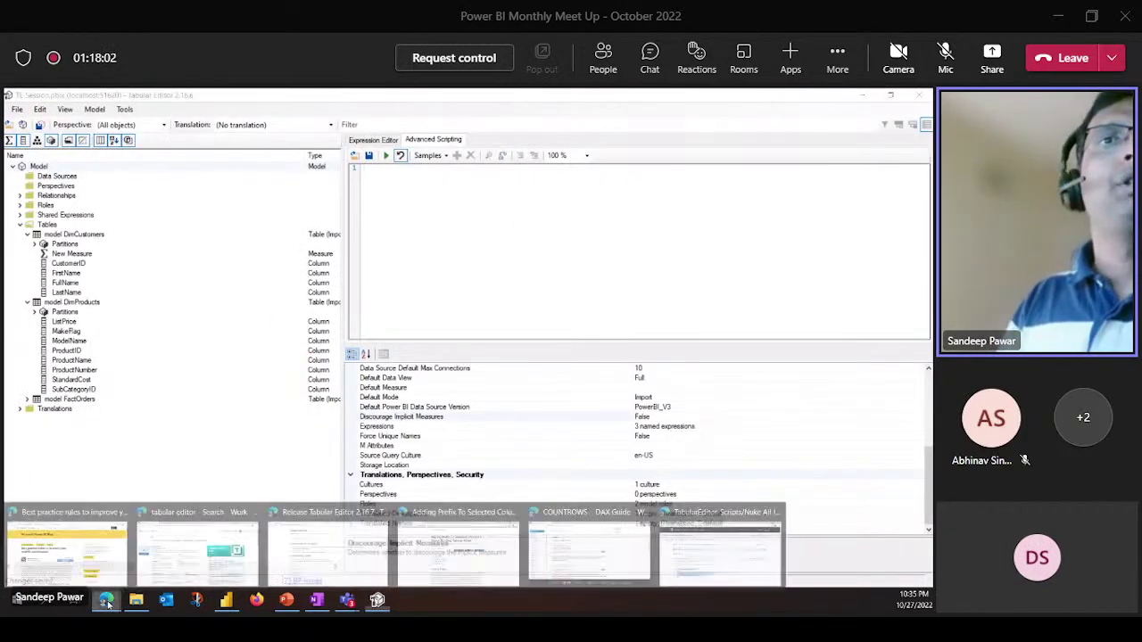
click(730, 569)
click(188, 506)
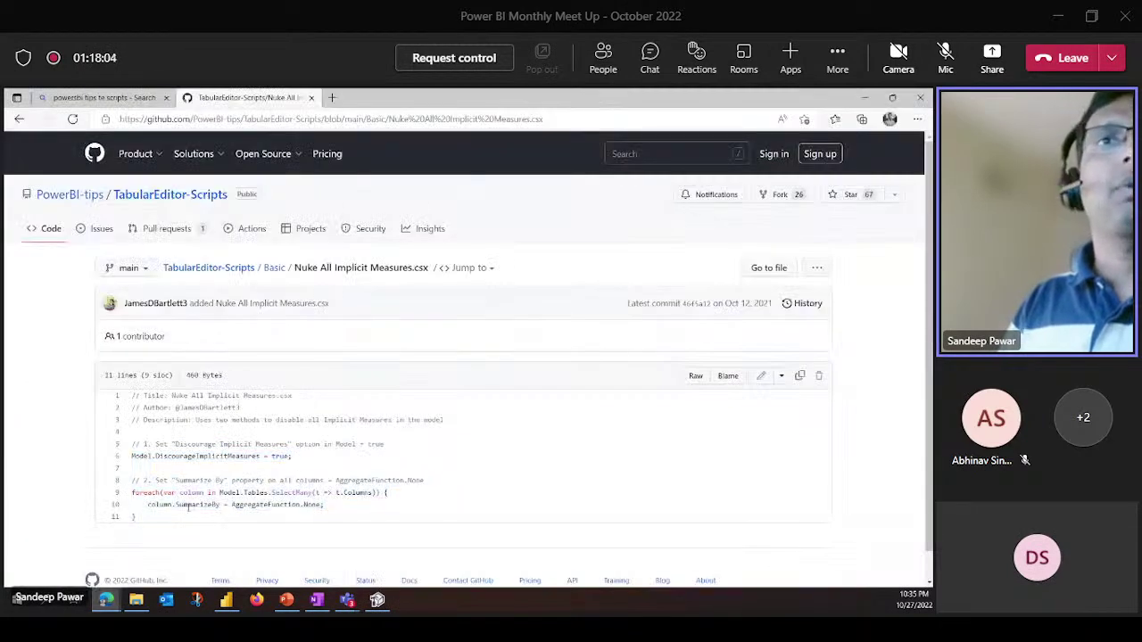
drag(149, 519, 132, 456)
key(ctrl+c)
click(863, 98)
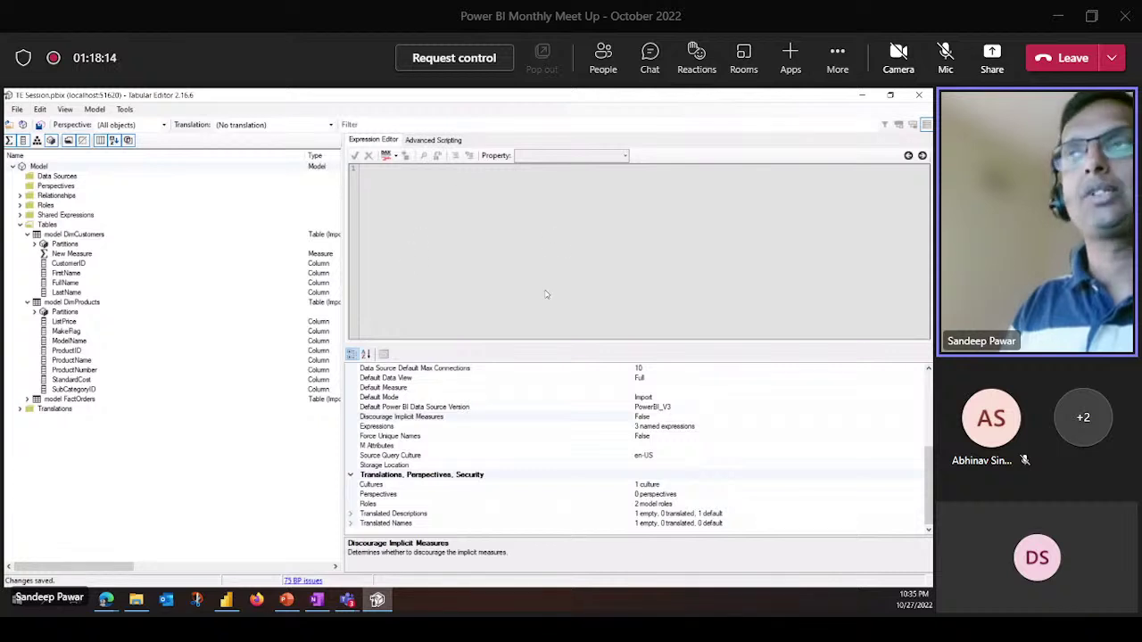
click(431, 141)
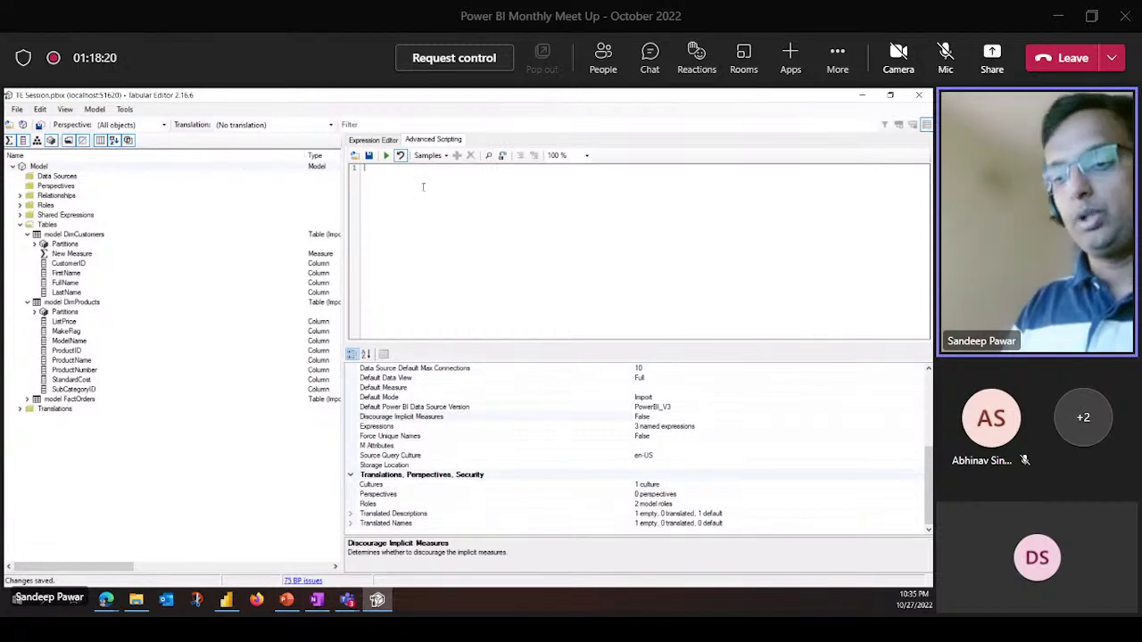
key(ctrl+v)
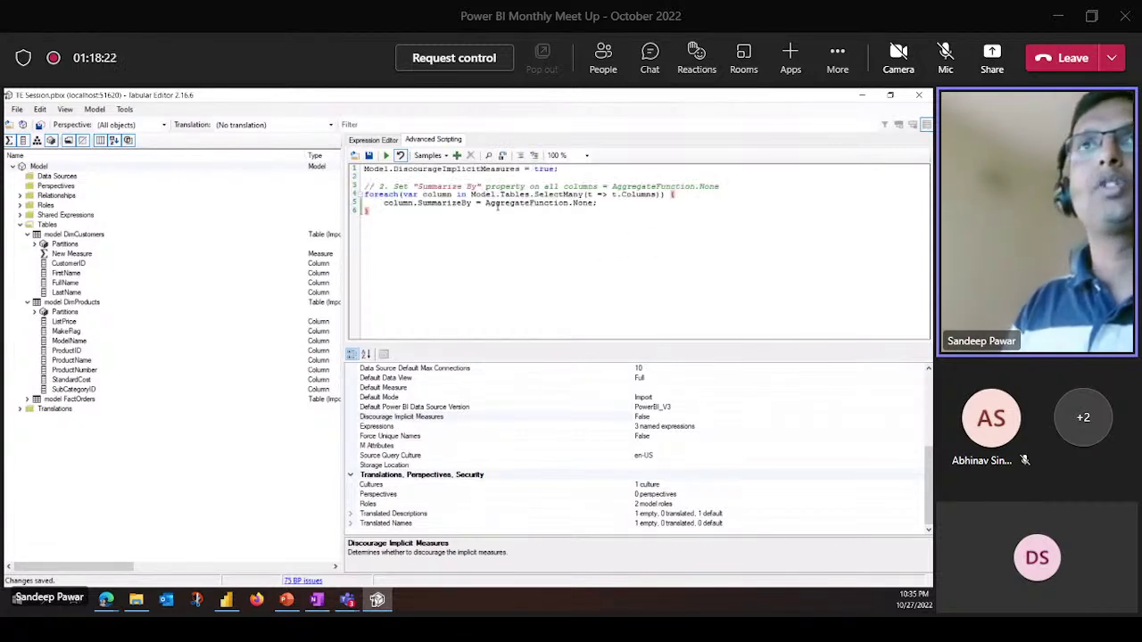
Review the script's foreach loop and SummarizeBy assignment, and run the whole script on the model
drag(365, 195, 591, 194)
click(617, 203)
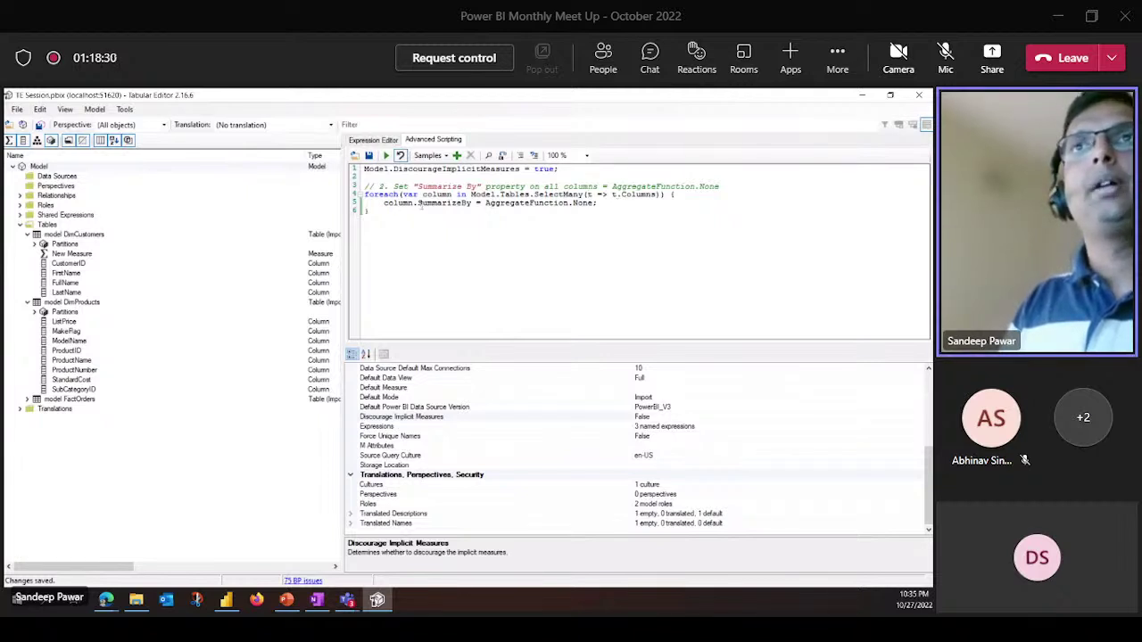
drag(418, 202, 478, 202)
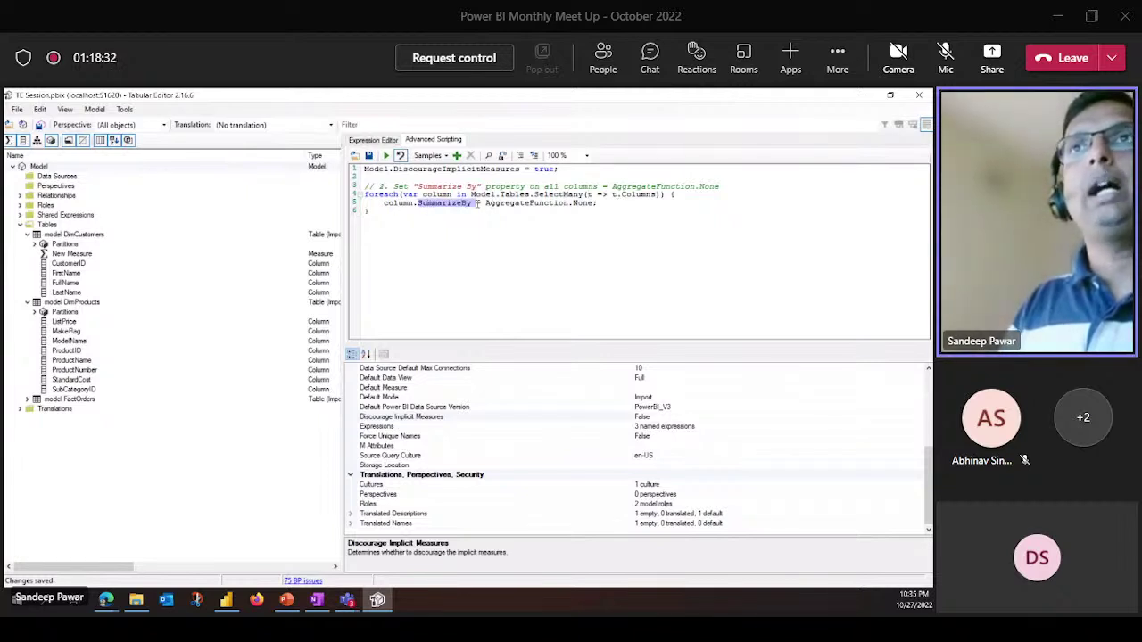
click(500, 203)
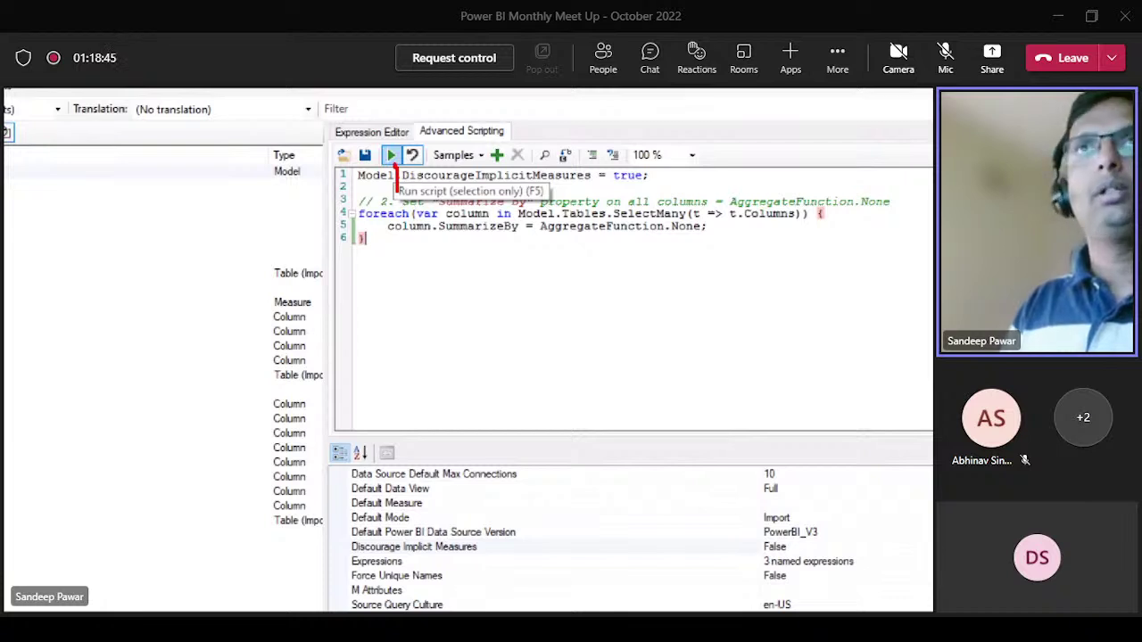
click(392, 157)
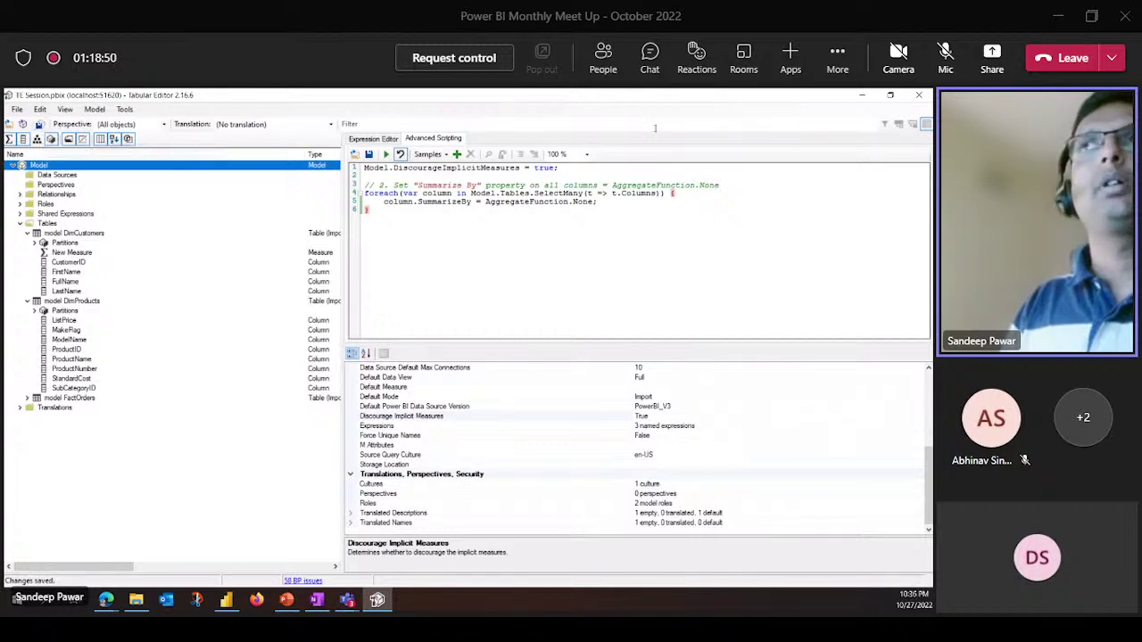
Check the field icons in Power BI Desktop, return to Tabular Editor, and inspect the properties of ProductID in model DimProducts
click(862, 95)
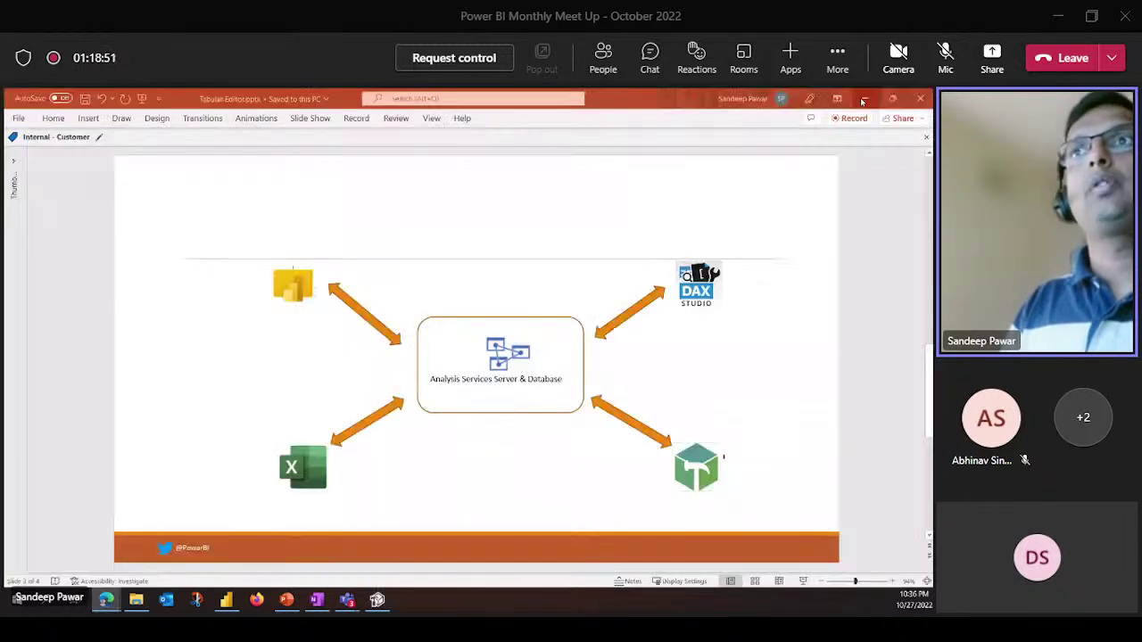
click(226, 600)
scroll(811, 496, up, 3)
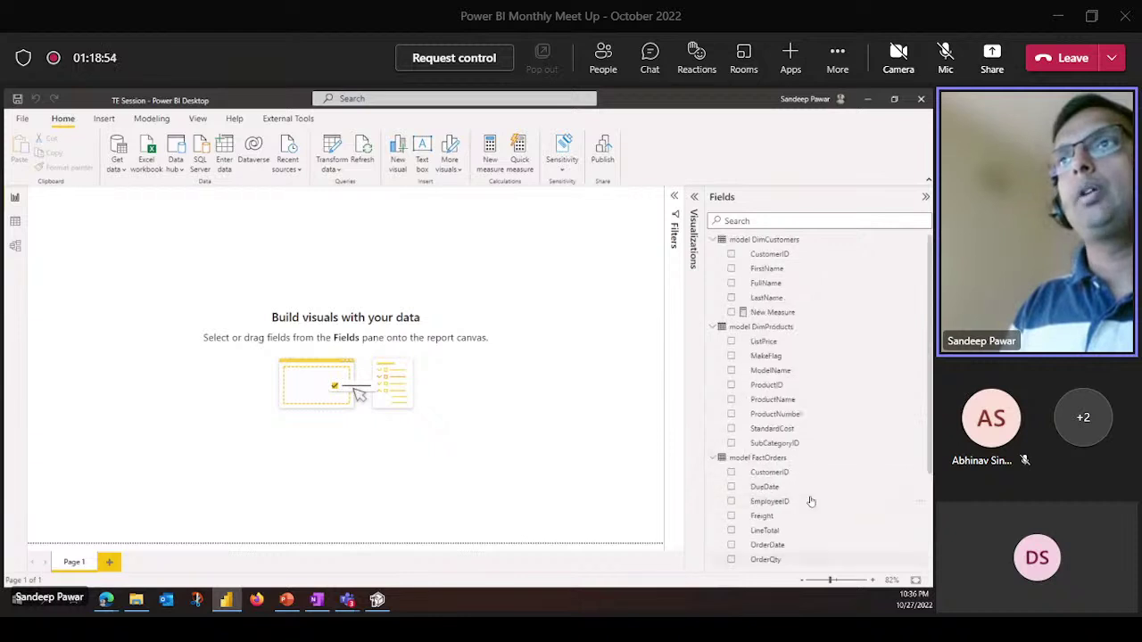
click(377, 600)
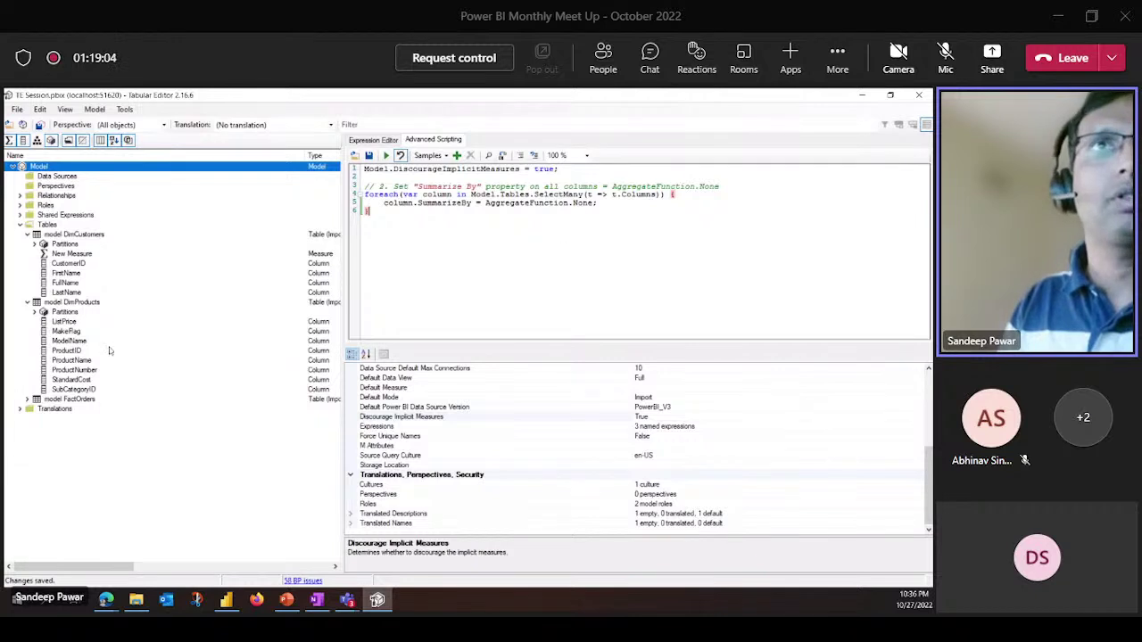
click(68, 350)
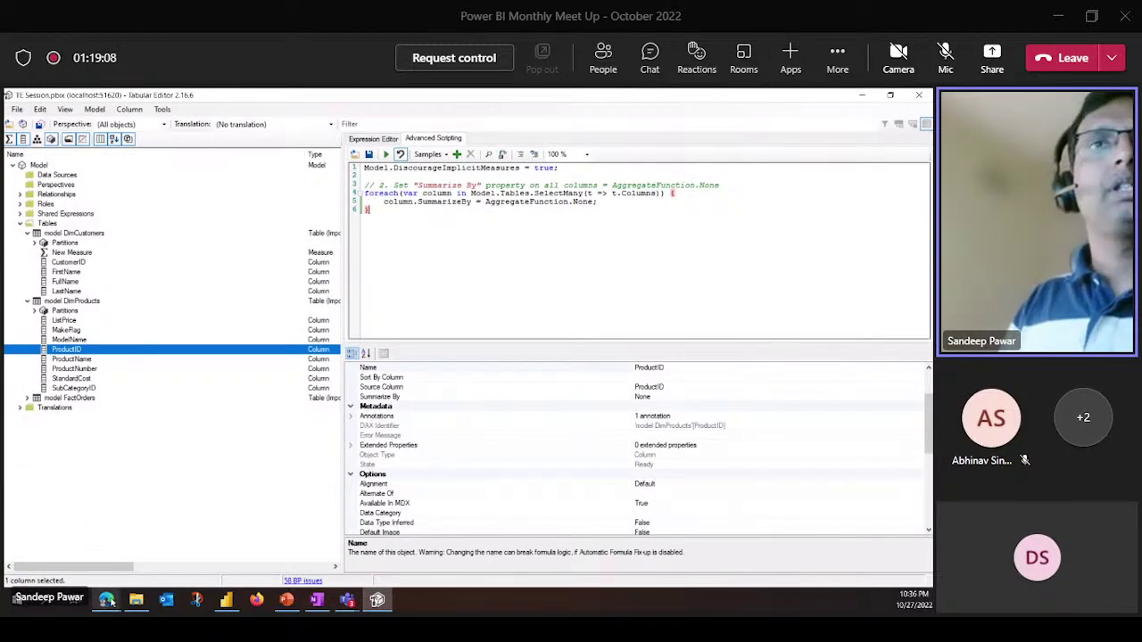
Delete the entire pasted script so the advanced script editor is empty
mouse_move(109, 605)
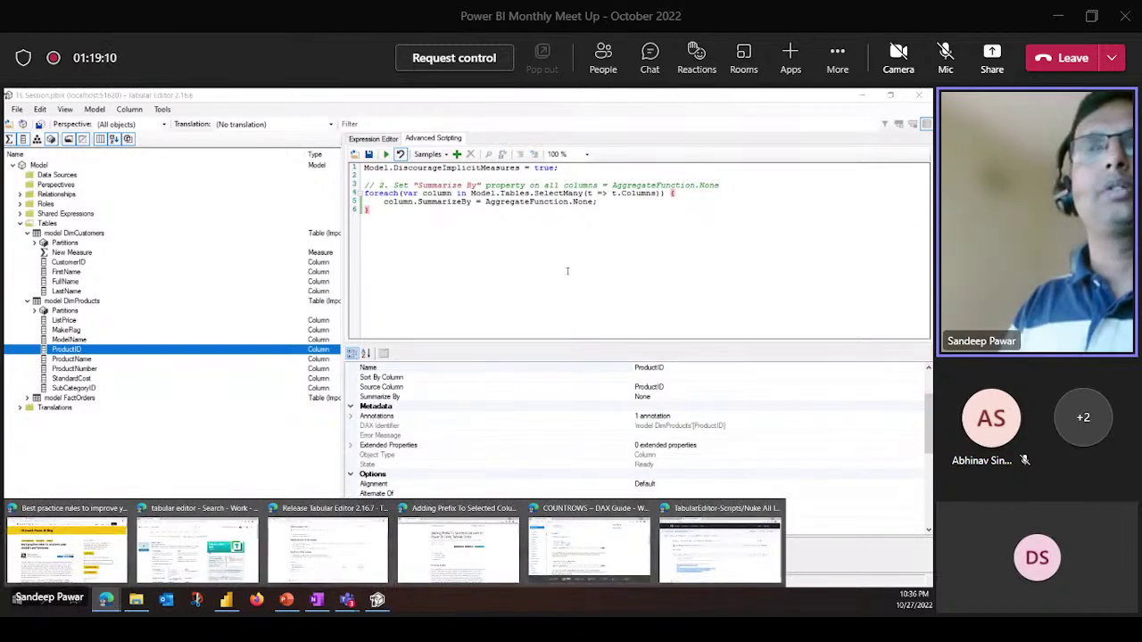
key(ctrl+a)
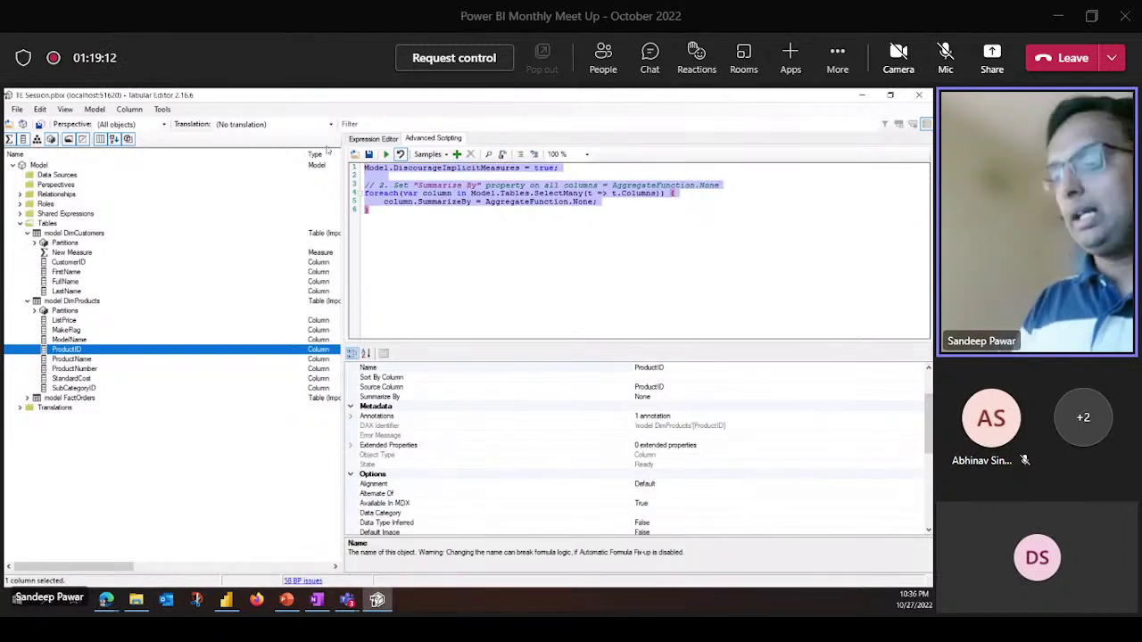
key(Delete)
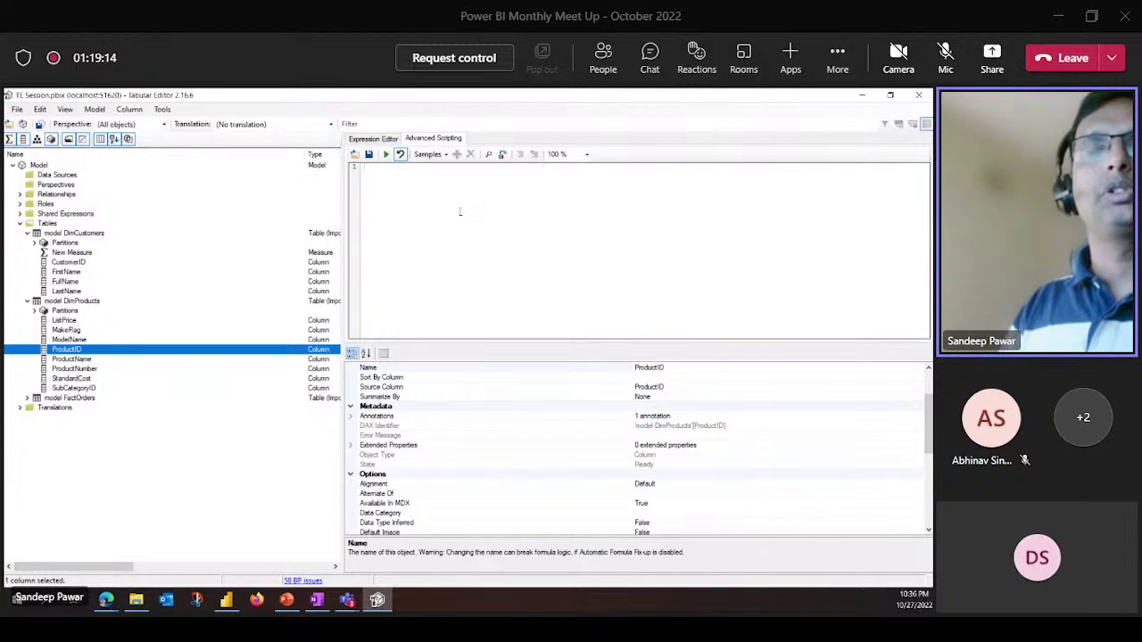
click(373, 140)
click(443, 140)
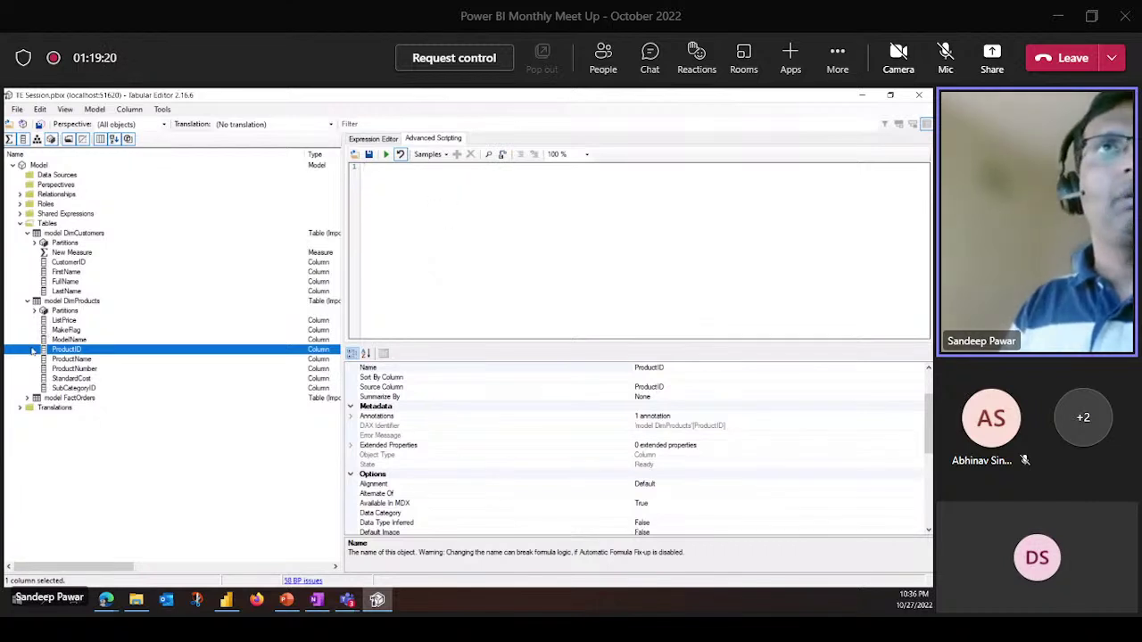
Select all model DimProducts columns from ListPrice to SubCategoryID to view their shared properties
click(77, 321)
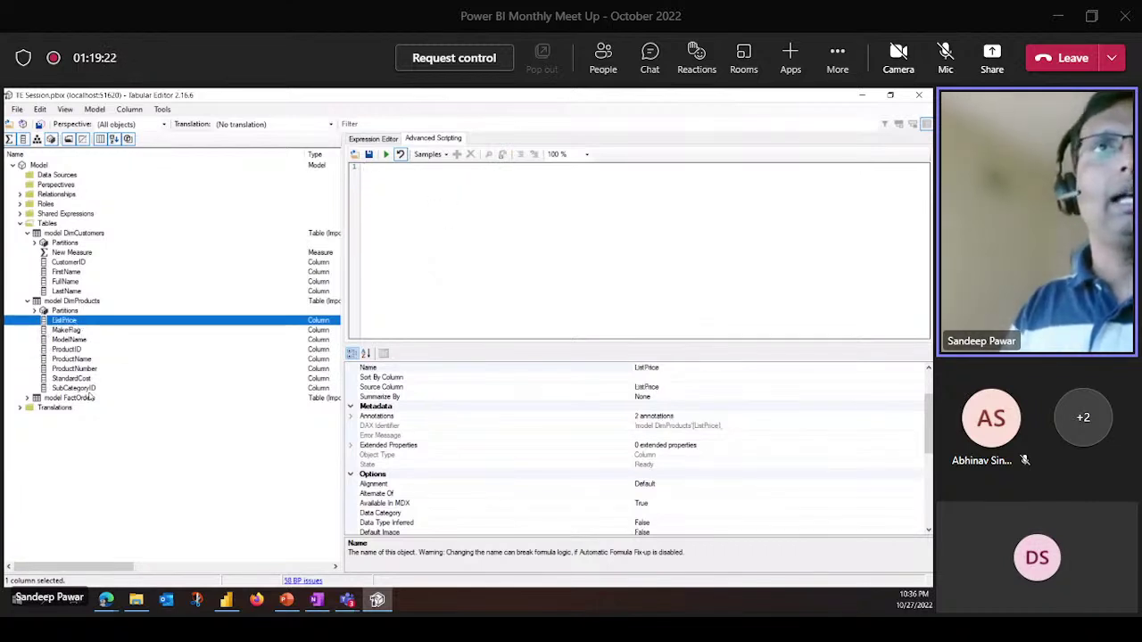
shift+click(89, 393)
click(495, 210)
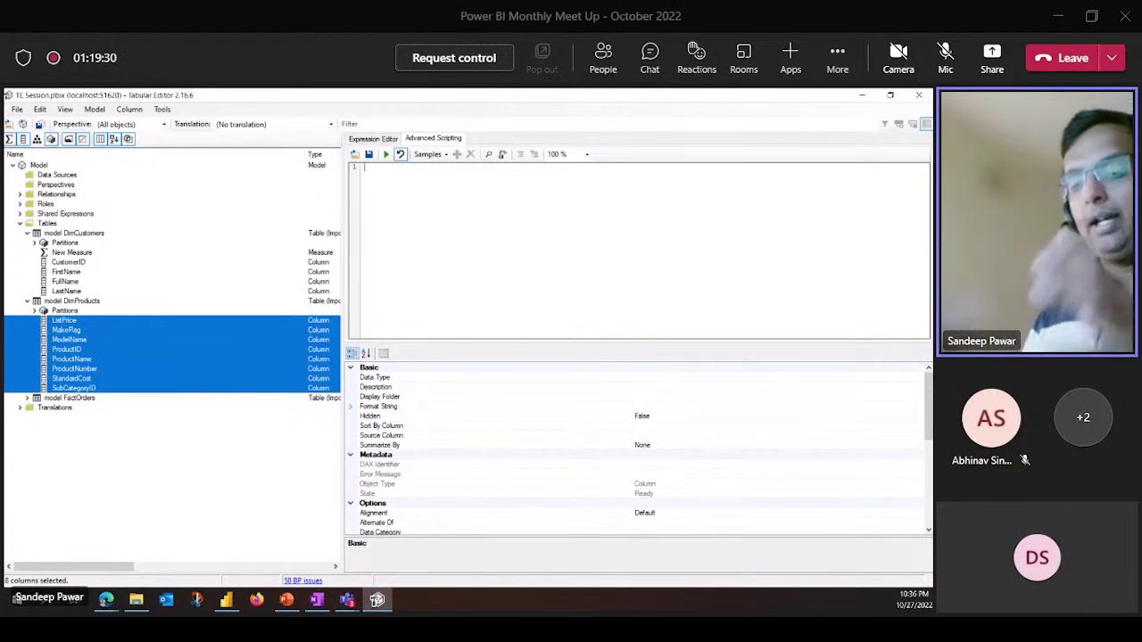
Create three additional blank measures in the model DimCustomers table, keeping their default names
click(71, 254)
right_click(71, 254)
mouse_move(134, 261)
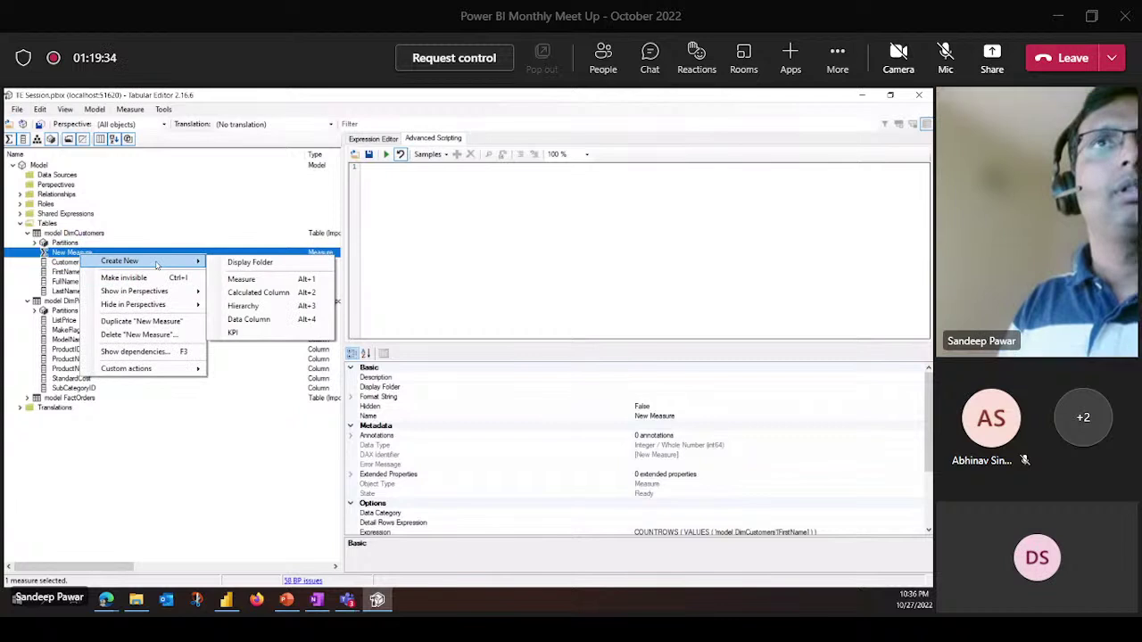
click(278, 282)
click(154, 312)
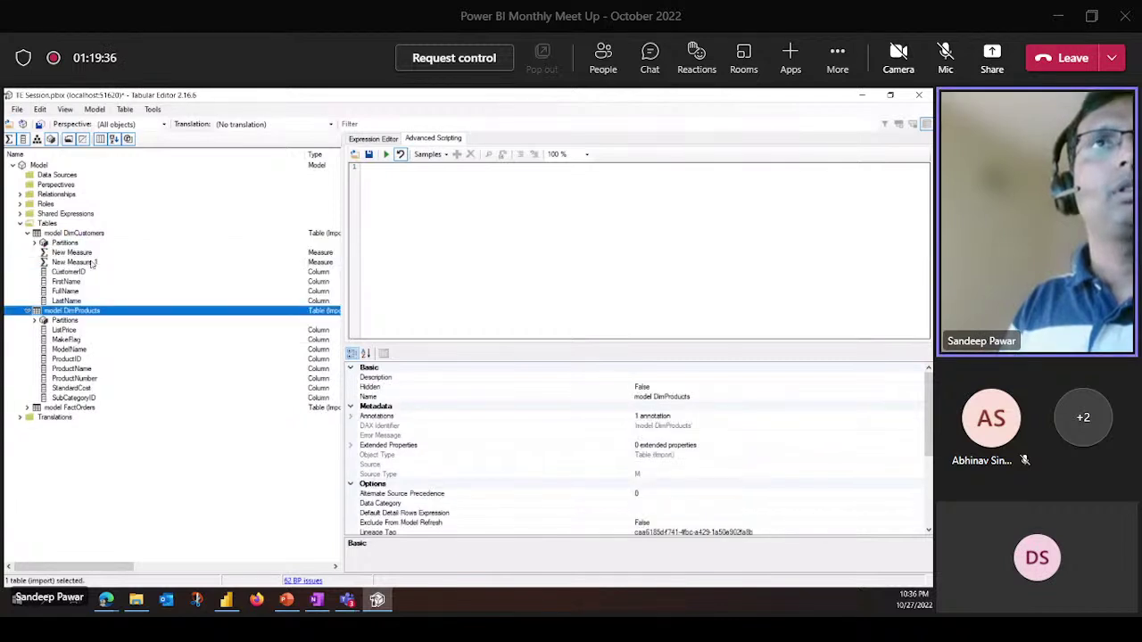
right_click(92, 262)
mouse_move(150, 272)
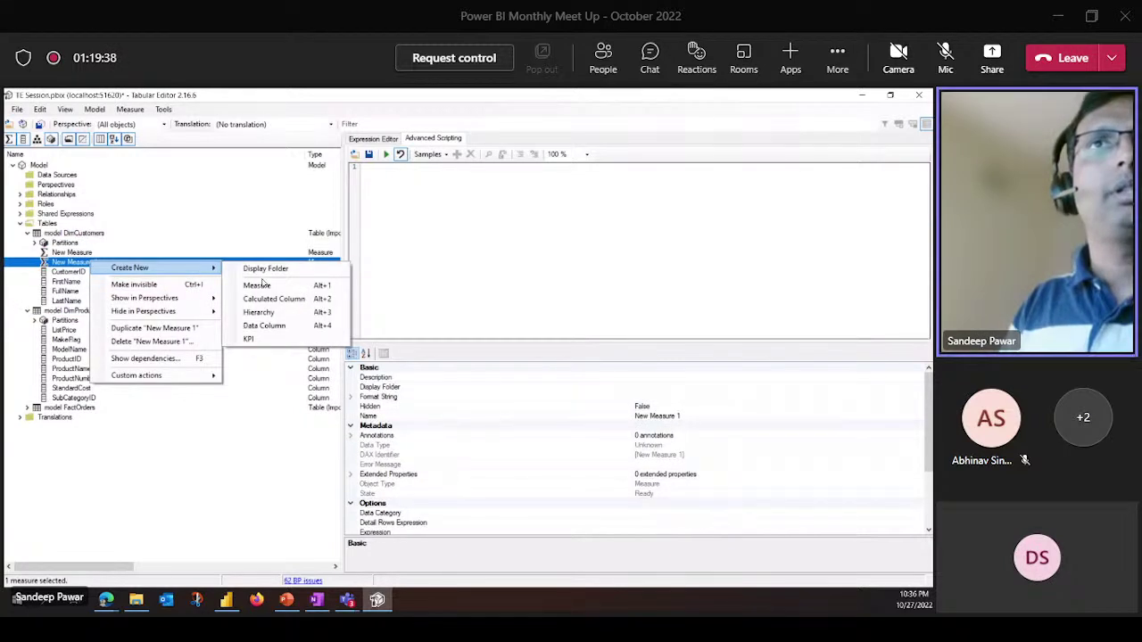
click(264, 283)
click(119, 301)
right_click(106, 276)
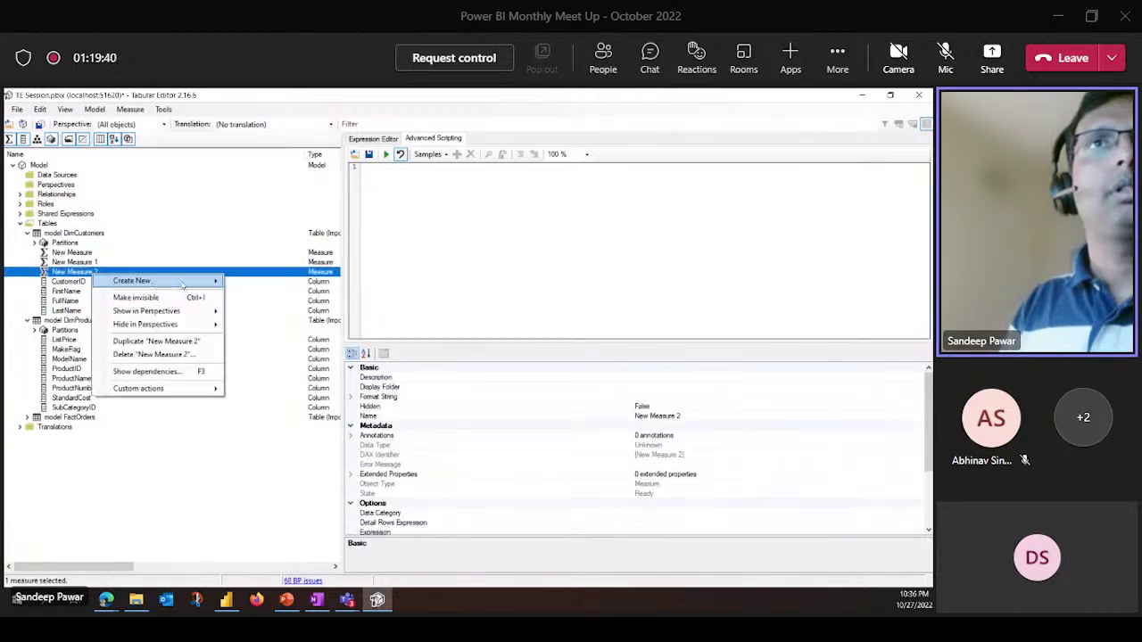
click(257, 300)
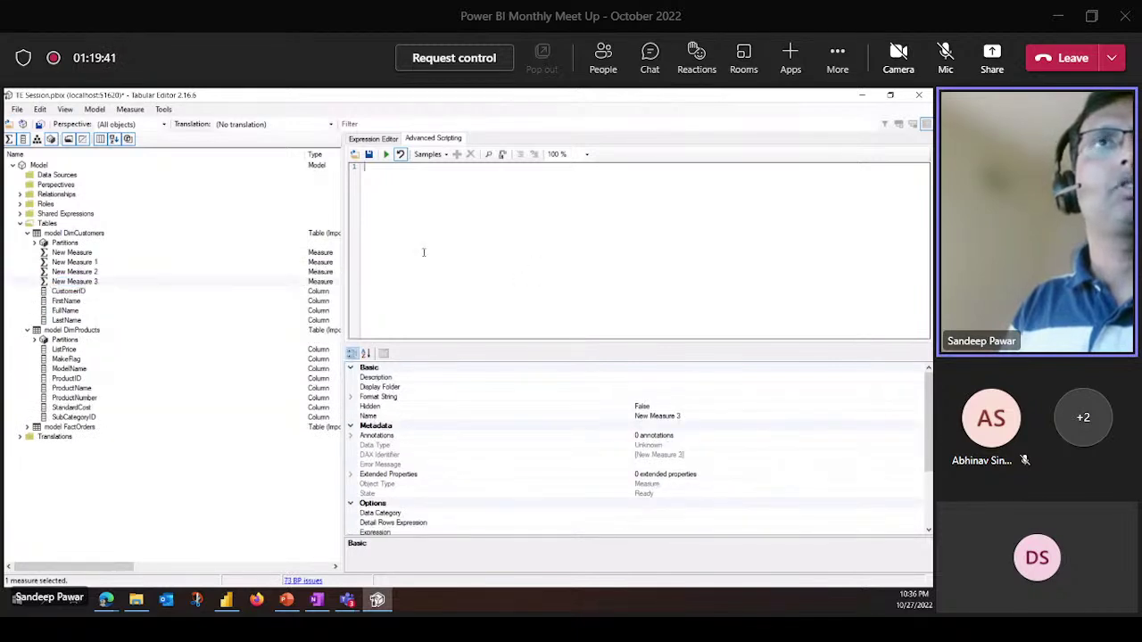
Examine the model DimCustomers measures in the Expression Editor and select all four from New Measure to New Measure 3
click(95, 252)
shift+click(99, 282)
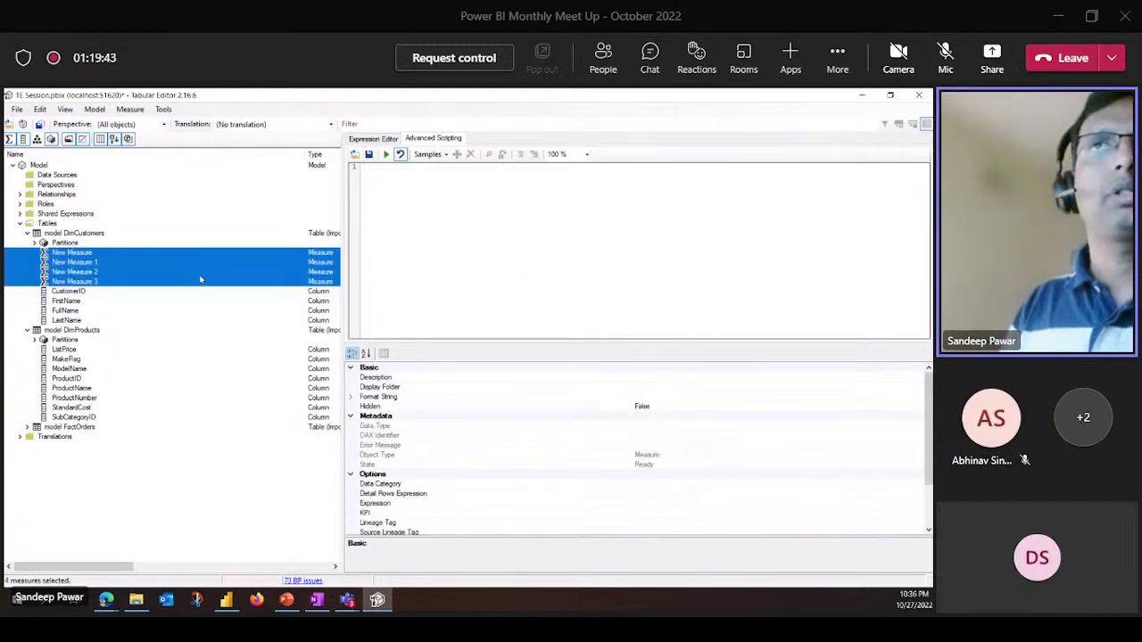
click(78, 256)
click(88, 271)
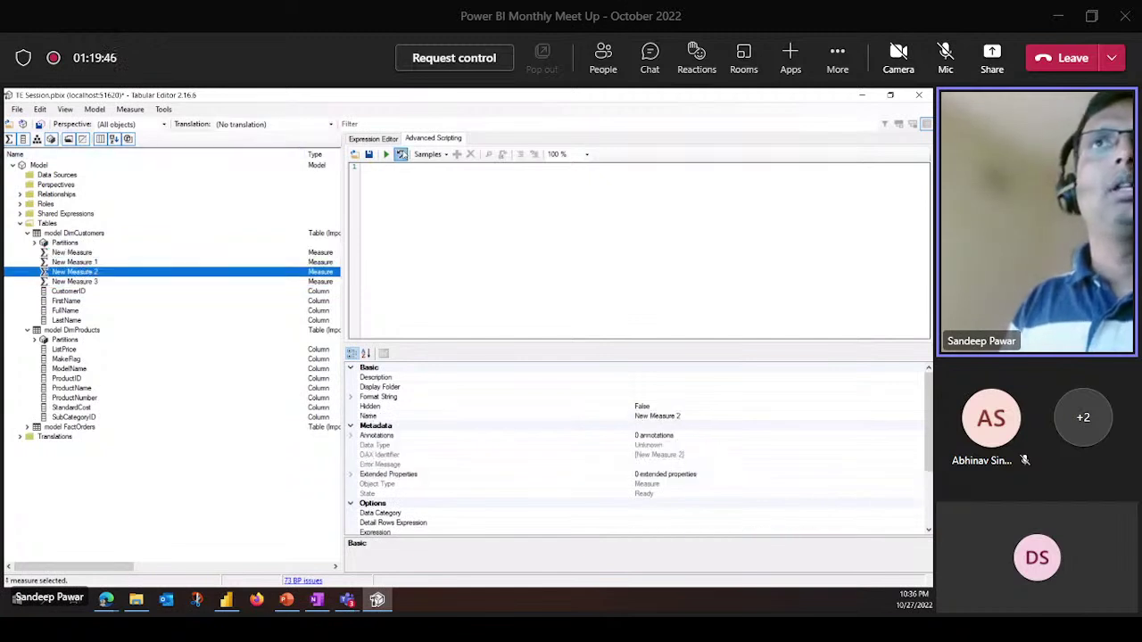
click(395, 140)
click(419, 139)
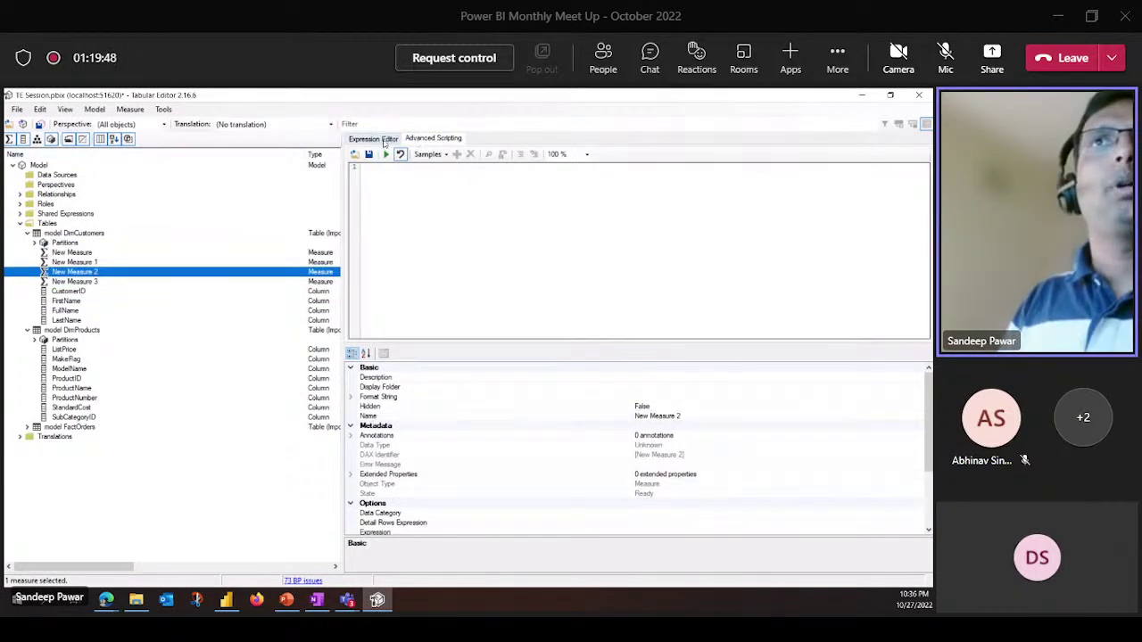
click(375, 139)
click(93, 282)
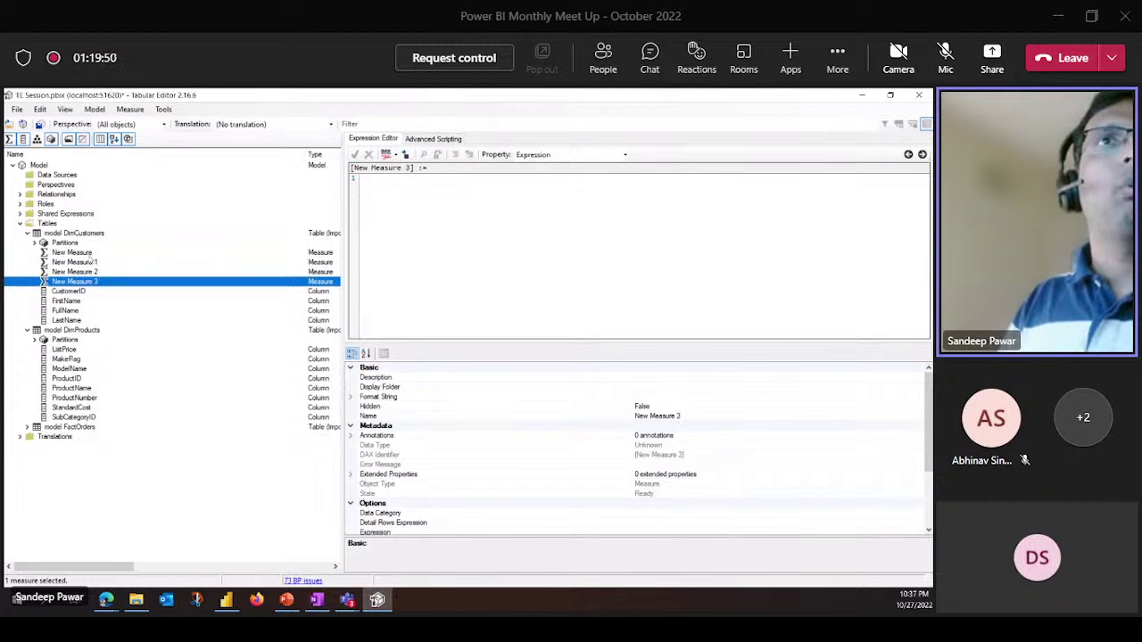
shift+click(89, 255)
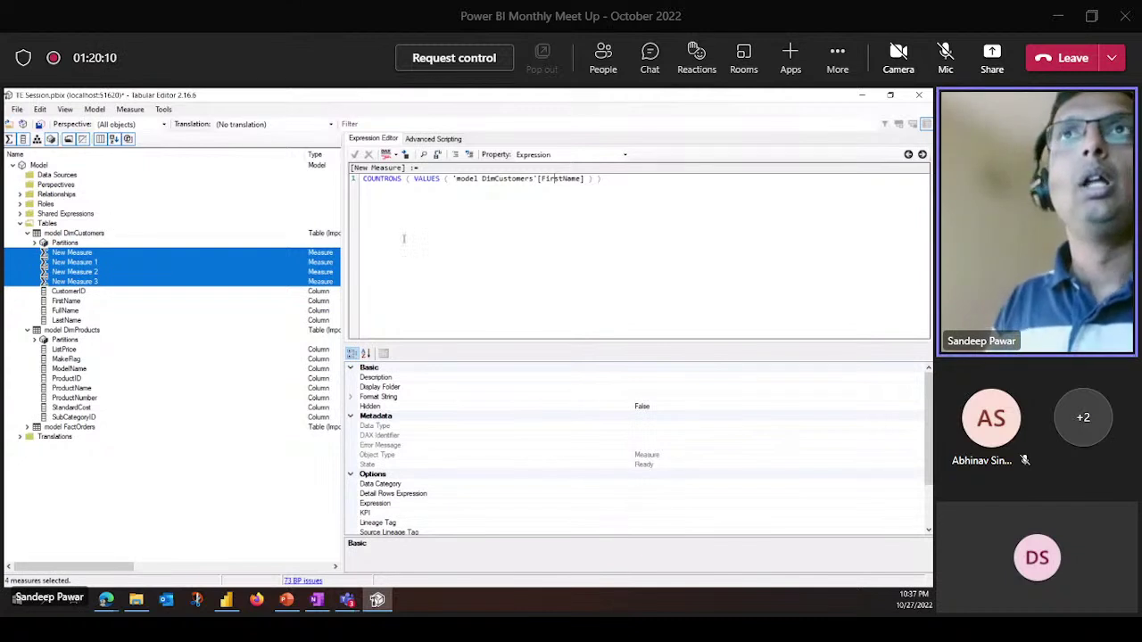
Start an advanced script with the expression Model.AllMeasures, choosing AllMeasures from the suggested members
click(437, 140)
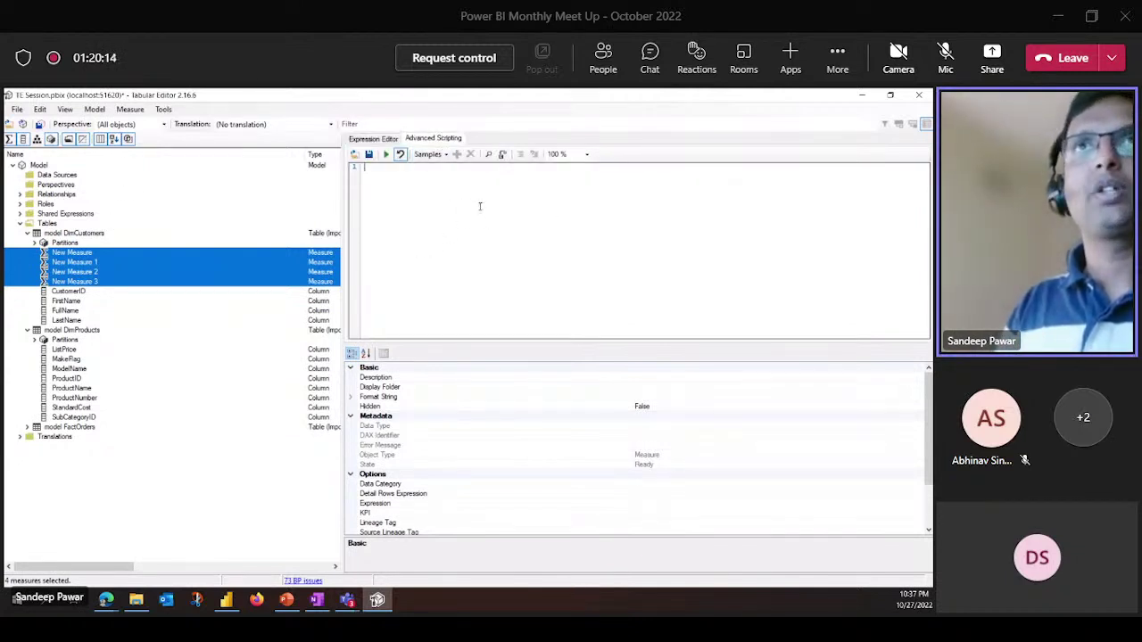
text(M)
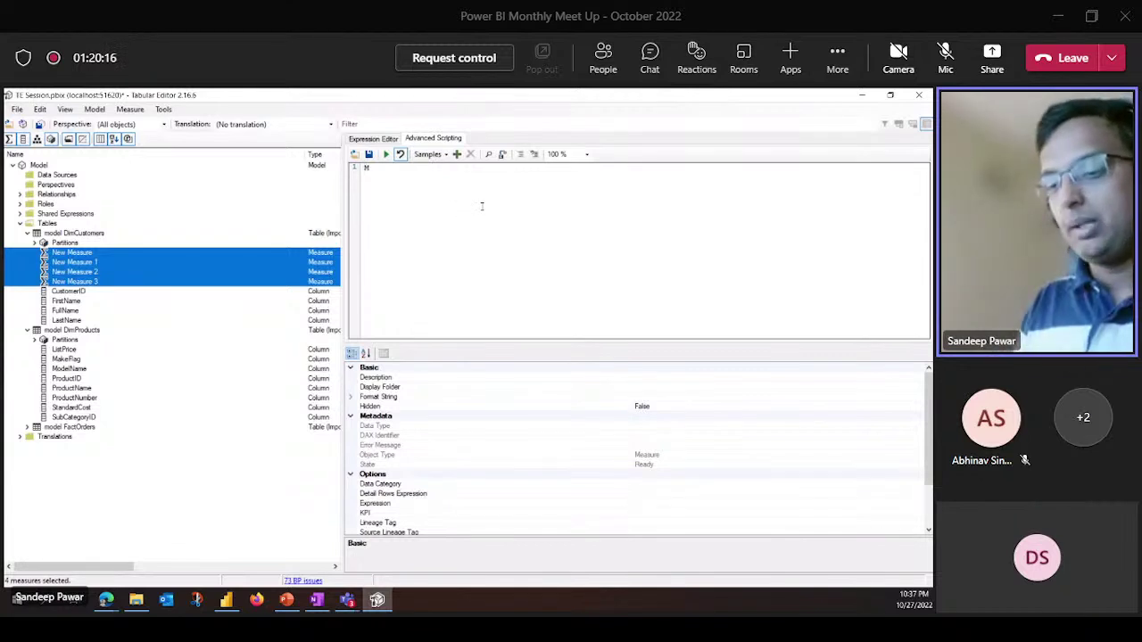
text(odel.)
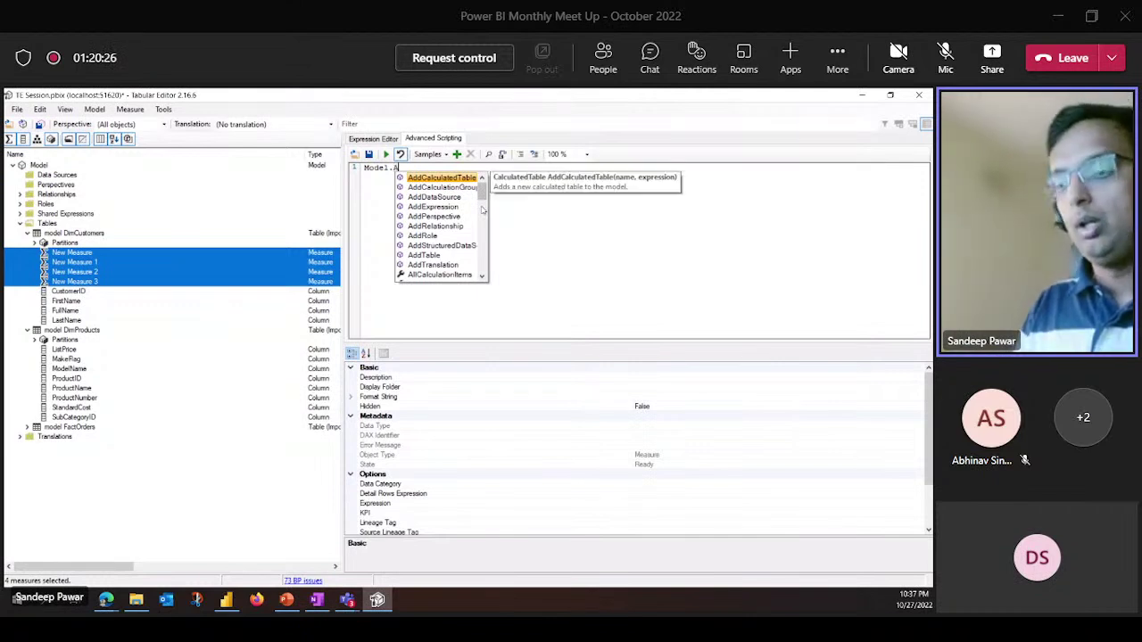
text(All)
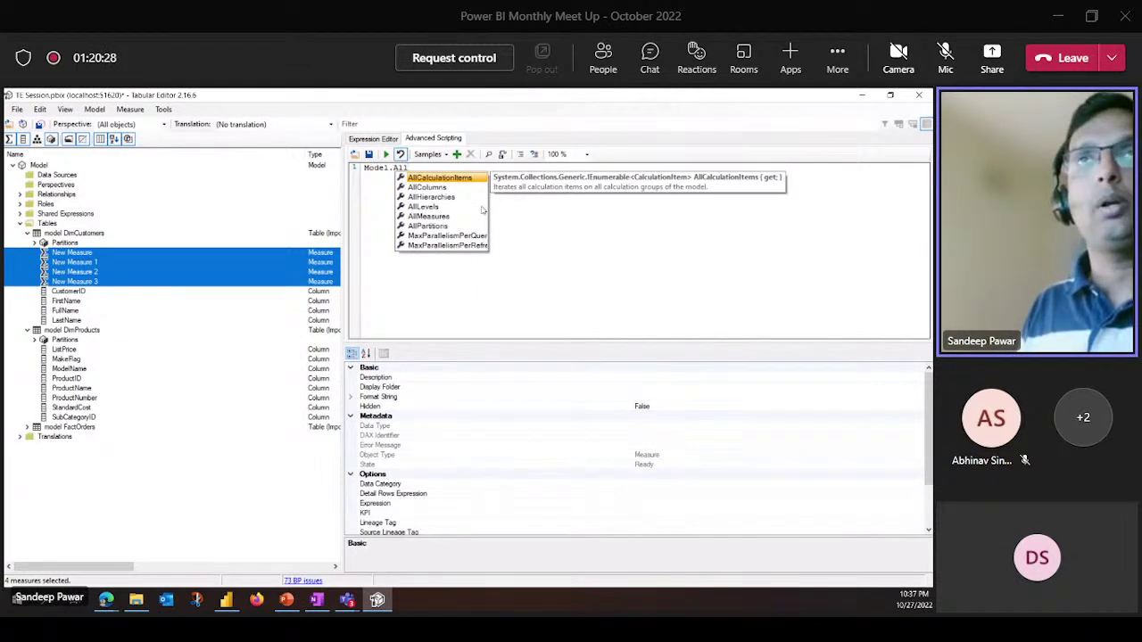
key(Down)
key(Down)
key(Down)
key(Down)
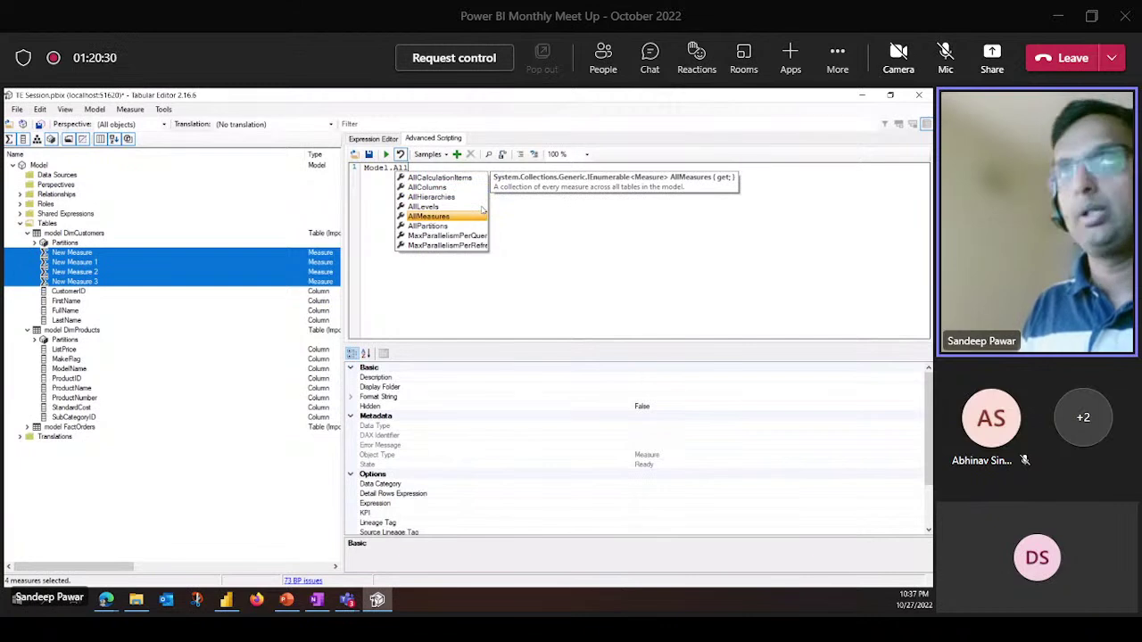
key(Return)
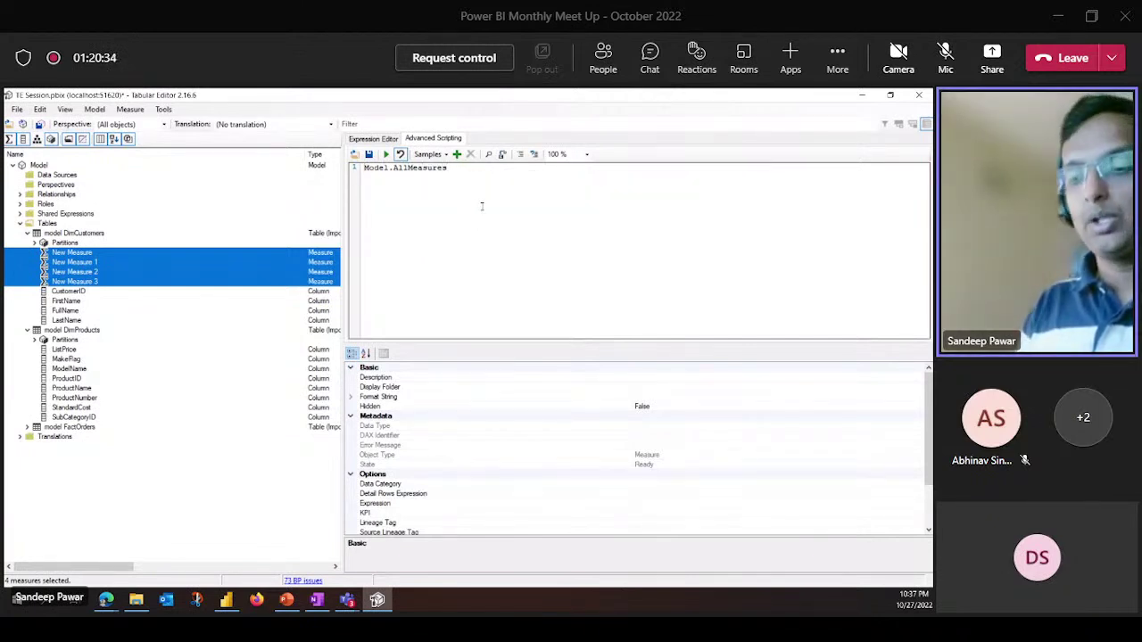
Wrap the expression in an export call so the script line reads ExportProperties(Model.AllMeasures).Output();
key(Home)
text(Export()
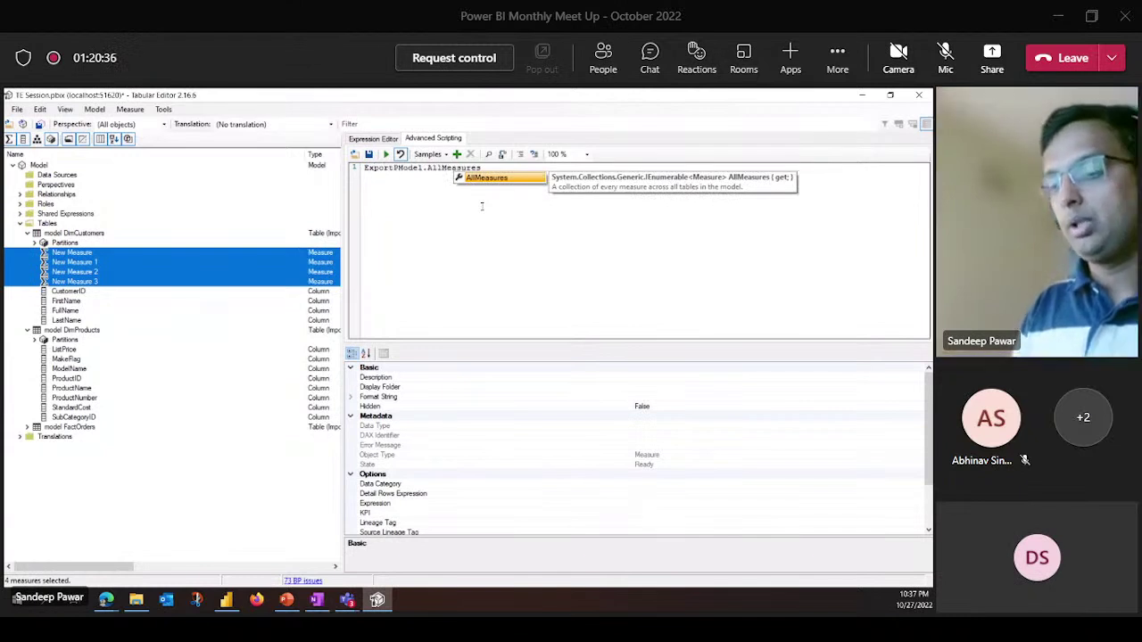
text(roperties()
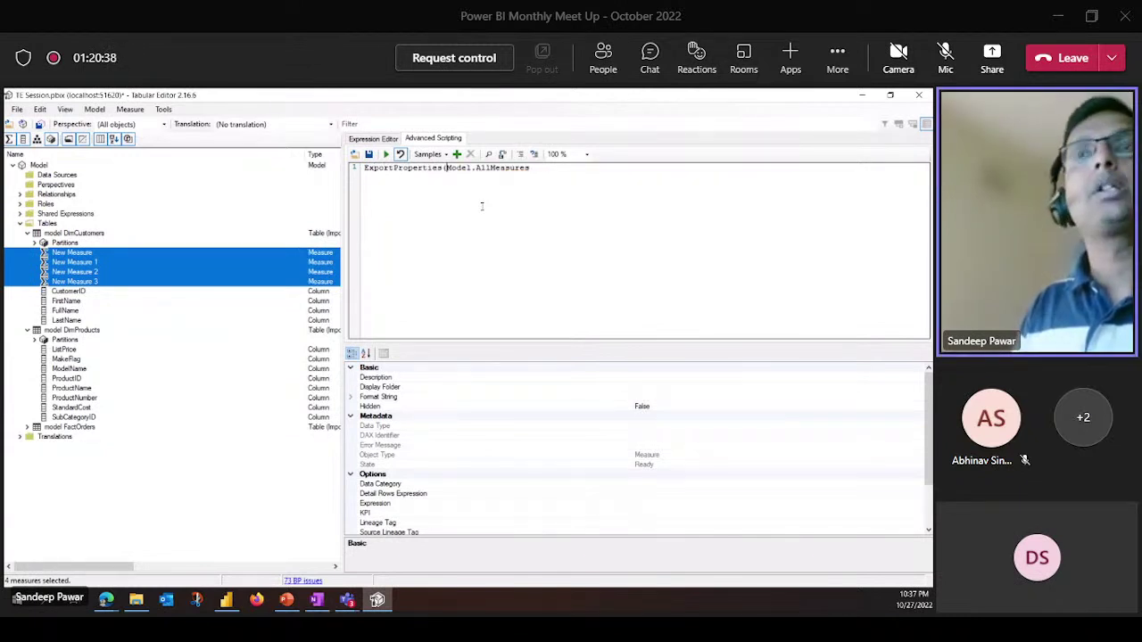
key(ctrl+Right)
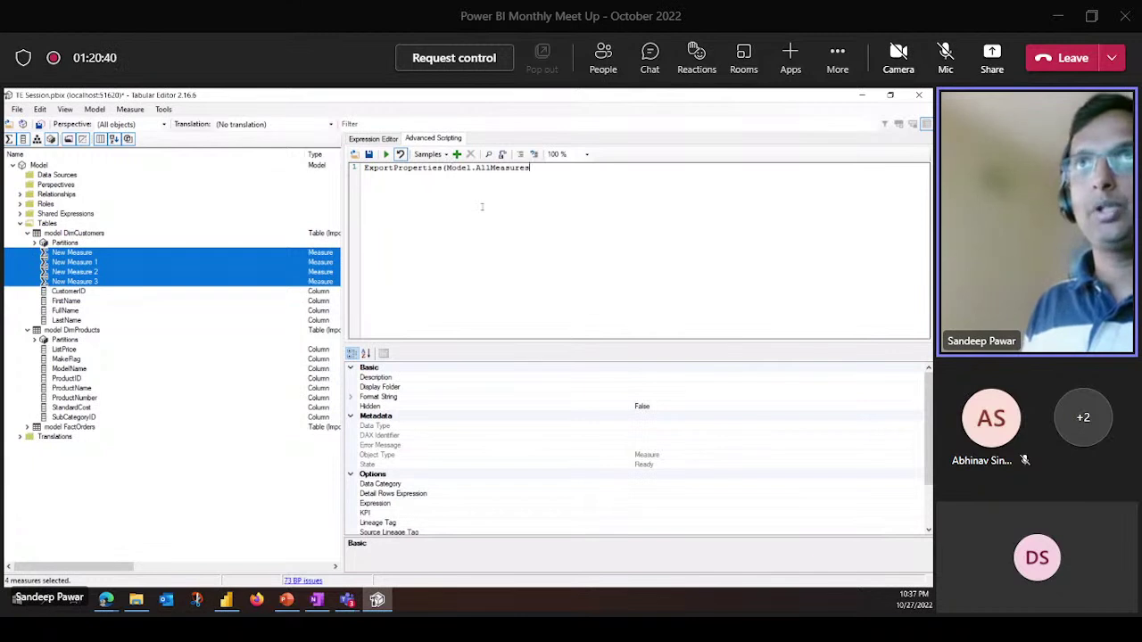
text())
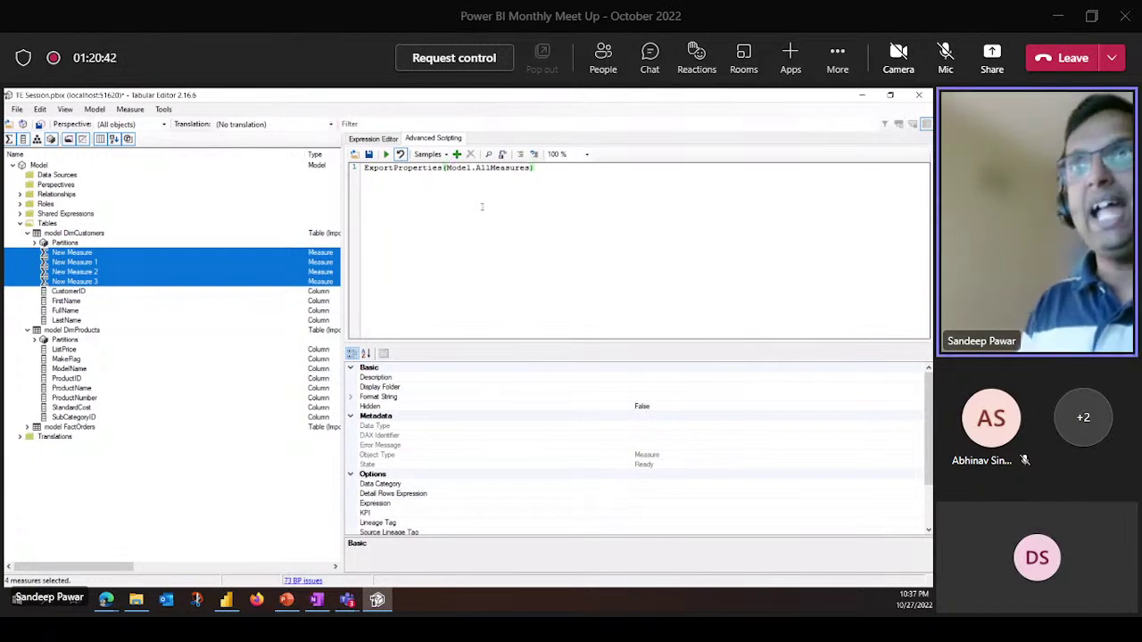
text(.Outpu)
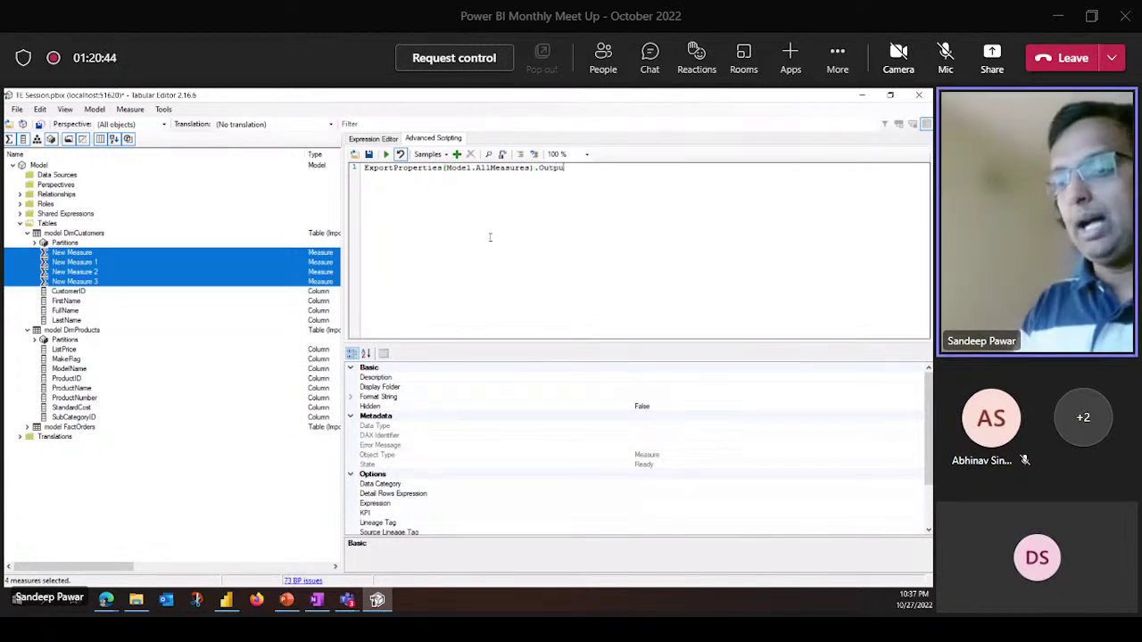
text(t();)
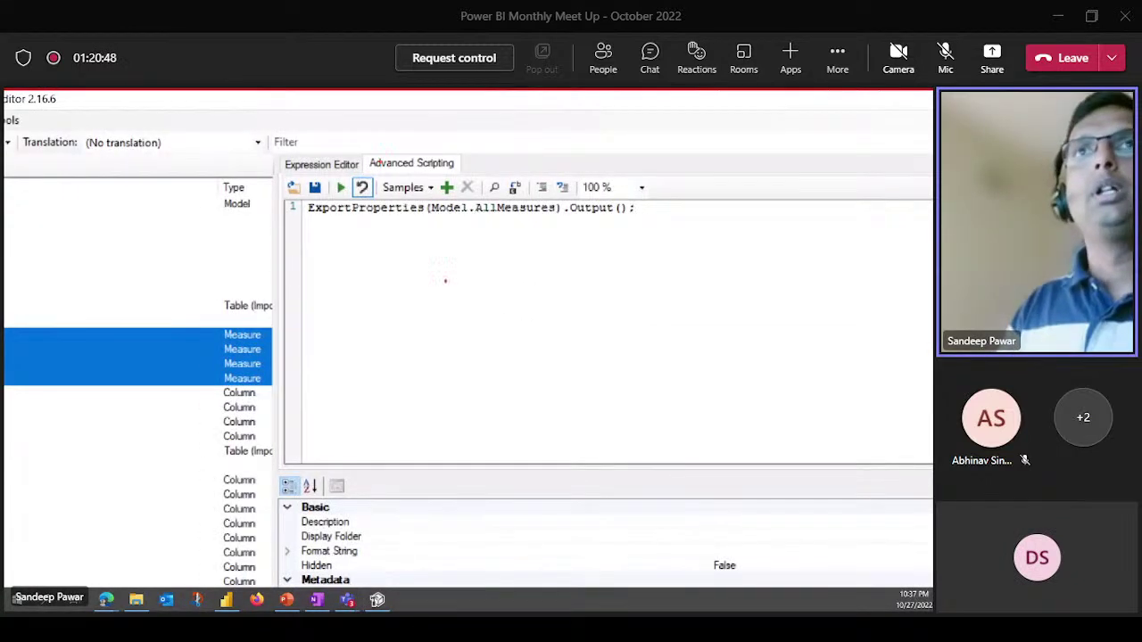
drag(426, 214, 557, 214)
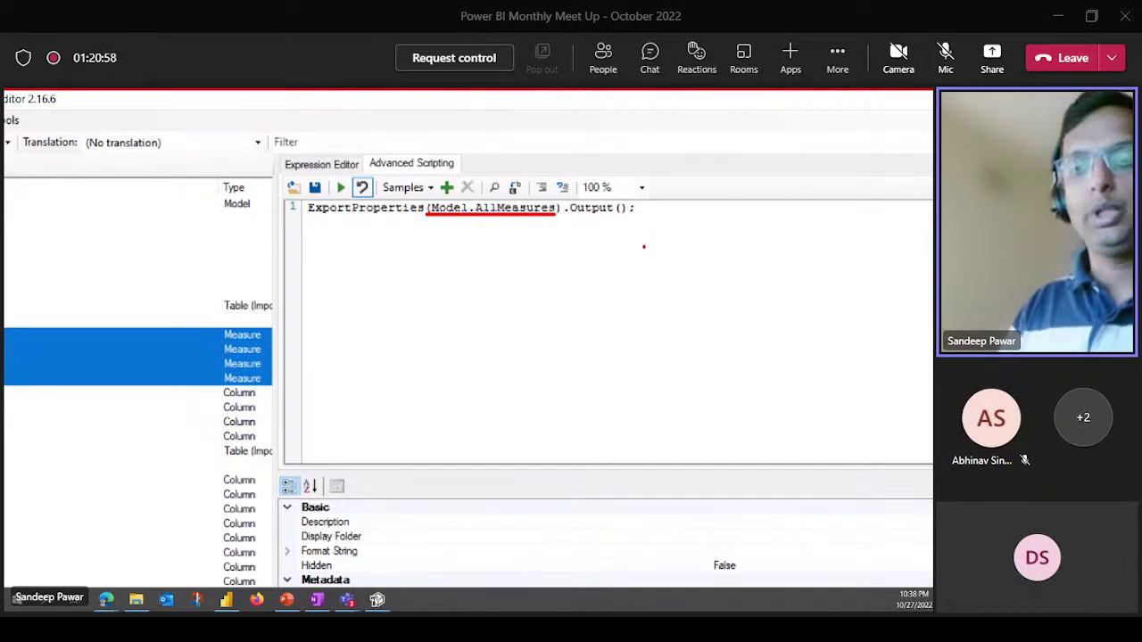
key(Escape)
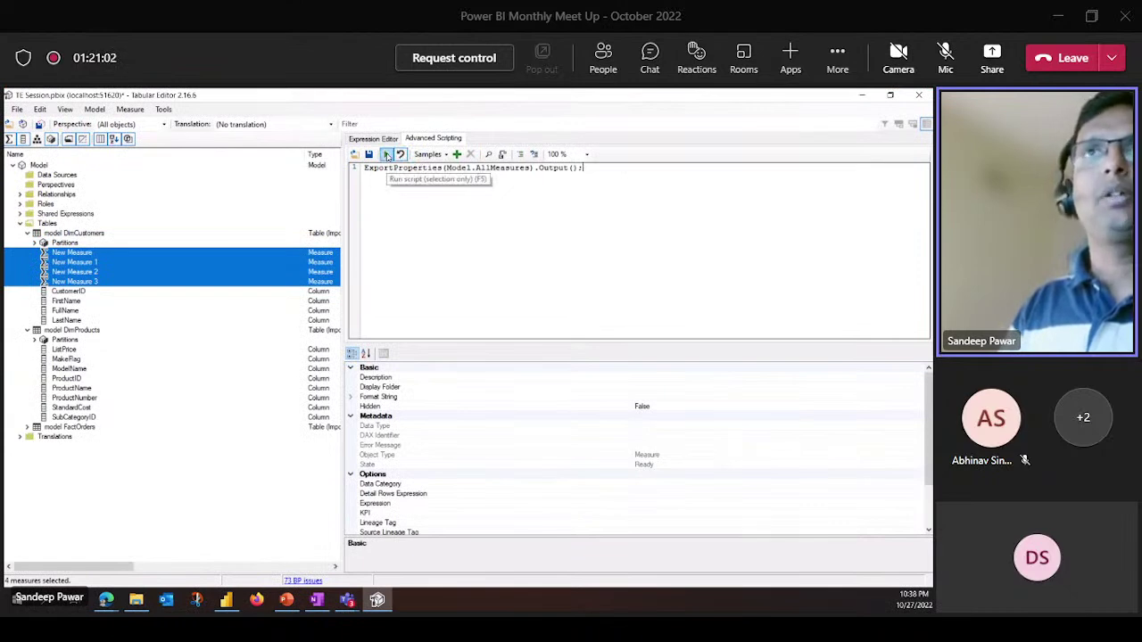
Run the measure export script and copy its output to the clipboard
click(387, 155)
drag(365, 217, 366, 147)
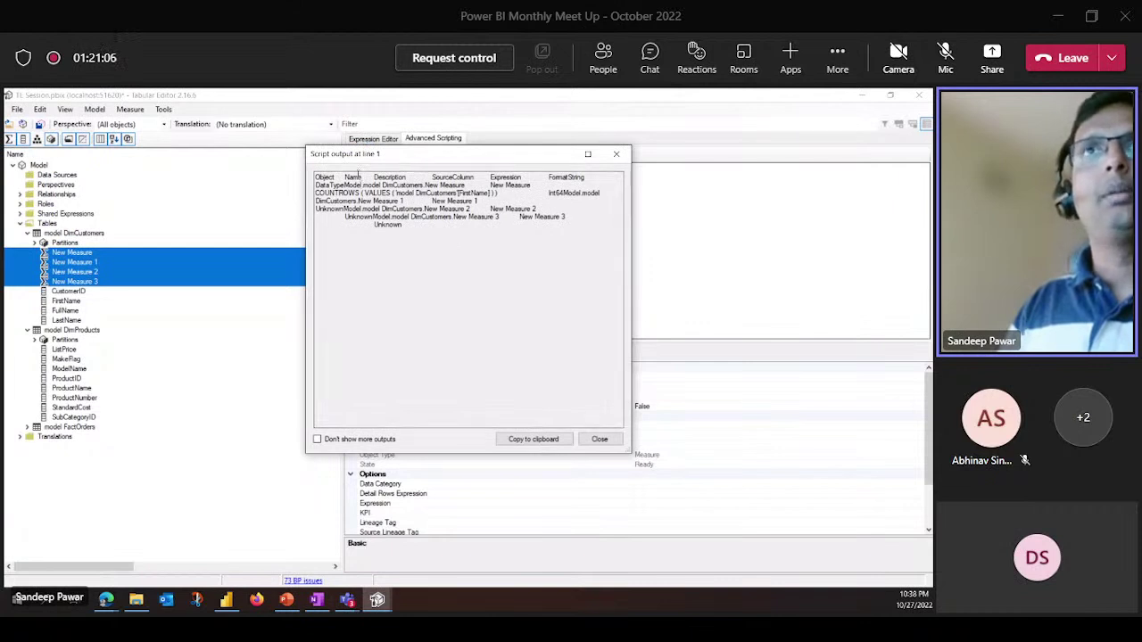
click(532, 439)
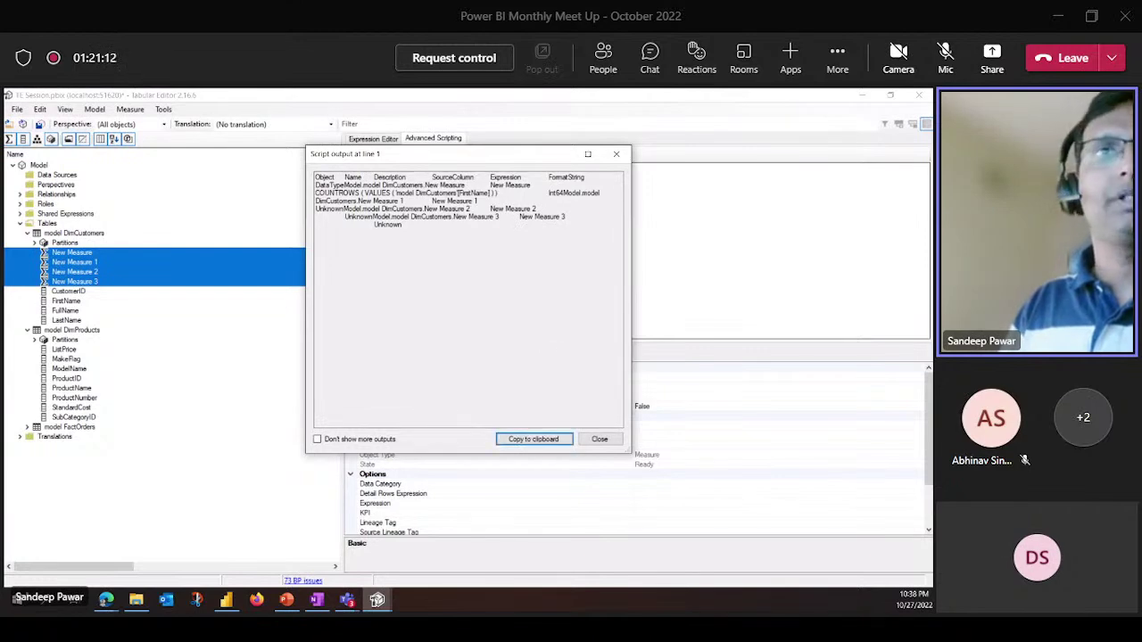
Switch to Excel, create a blank workbook and paste the exported measure properties starting at cell A1
click(44, 600)
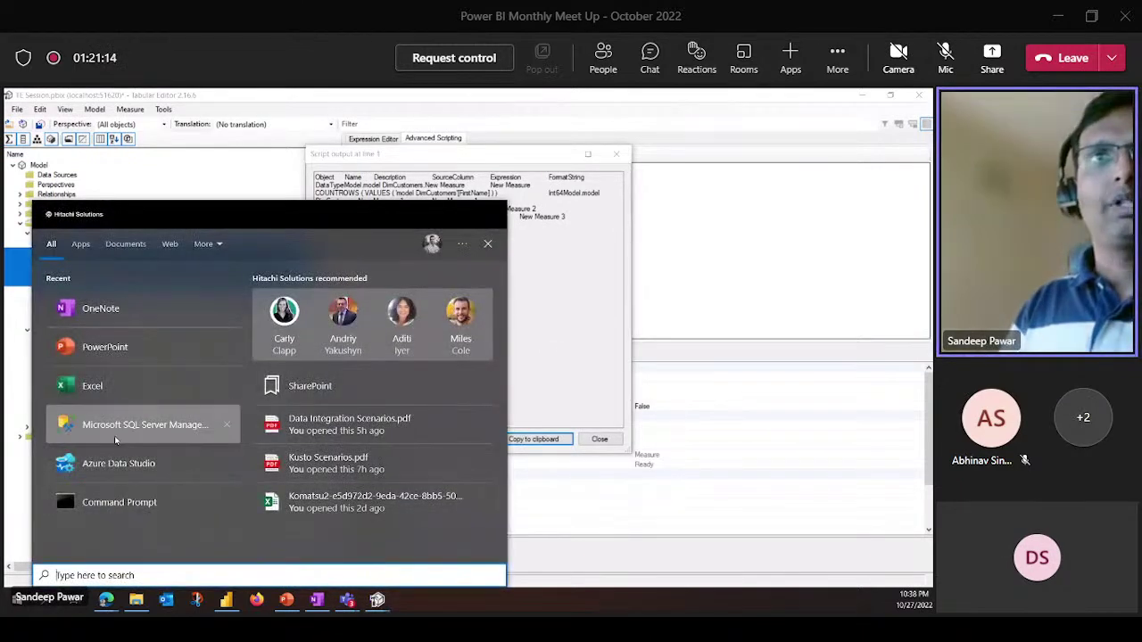
click(92, 386)
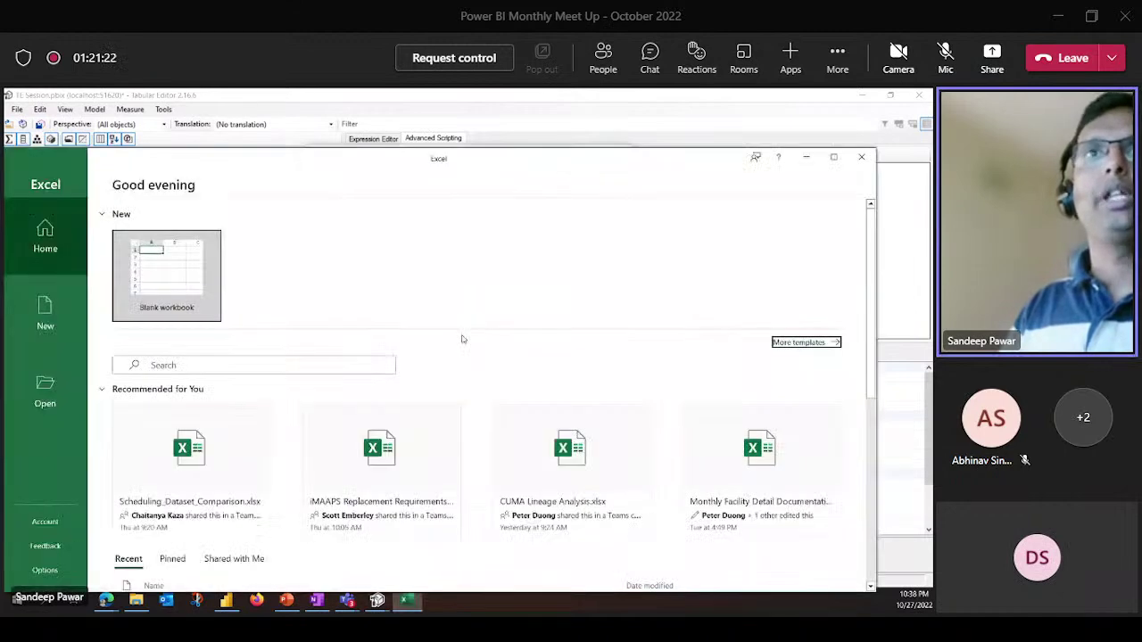
click(178, 278)
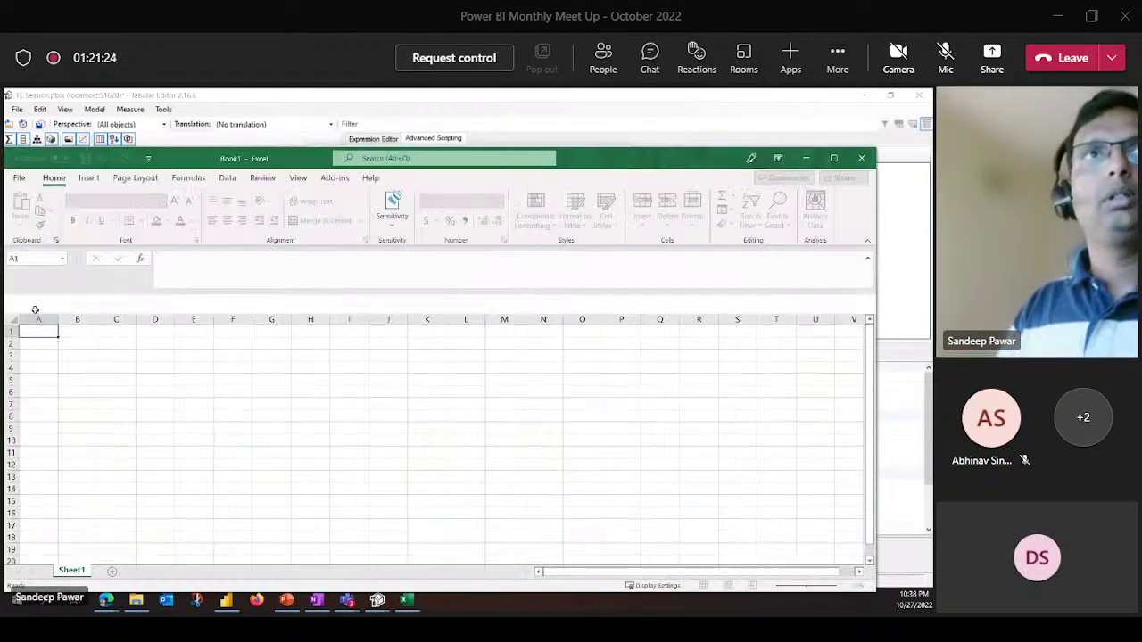
key(ctrl+v)
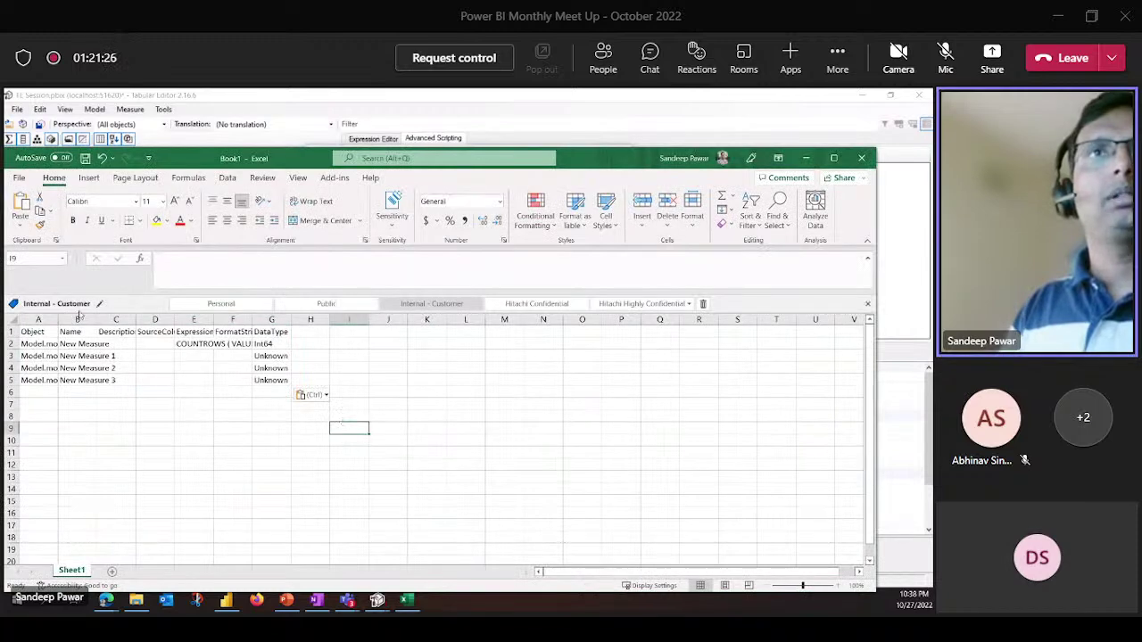
Autofit all columns of the sheet to the pasted measure properties
click(51, 319)
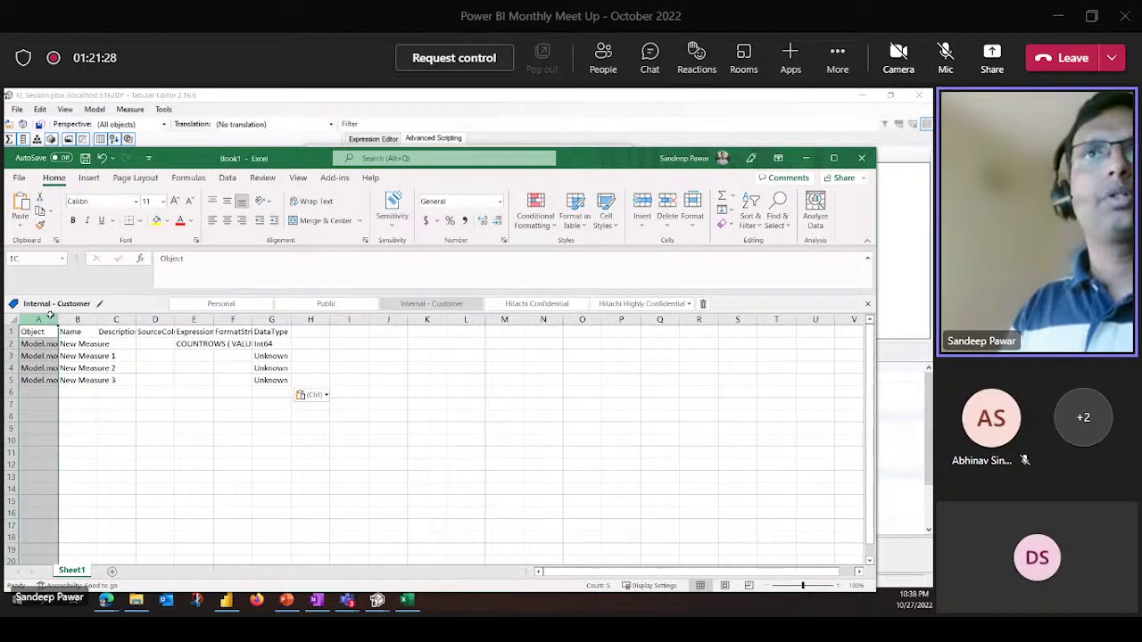
key(ctrl+a)
double_click(58, 319)
click(602, 392)
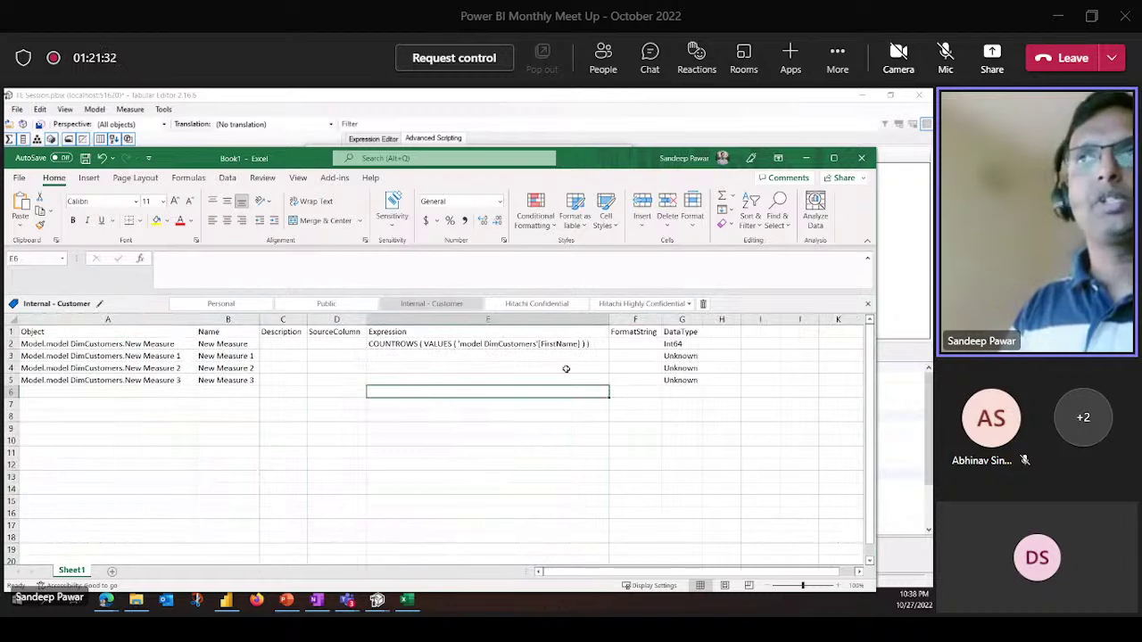
Fill the Description cells C2 to C5 with the placeholder texts sdfs, sdfs, sdfs and fs
click(287, 344)
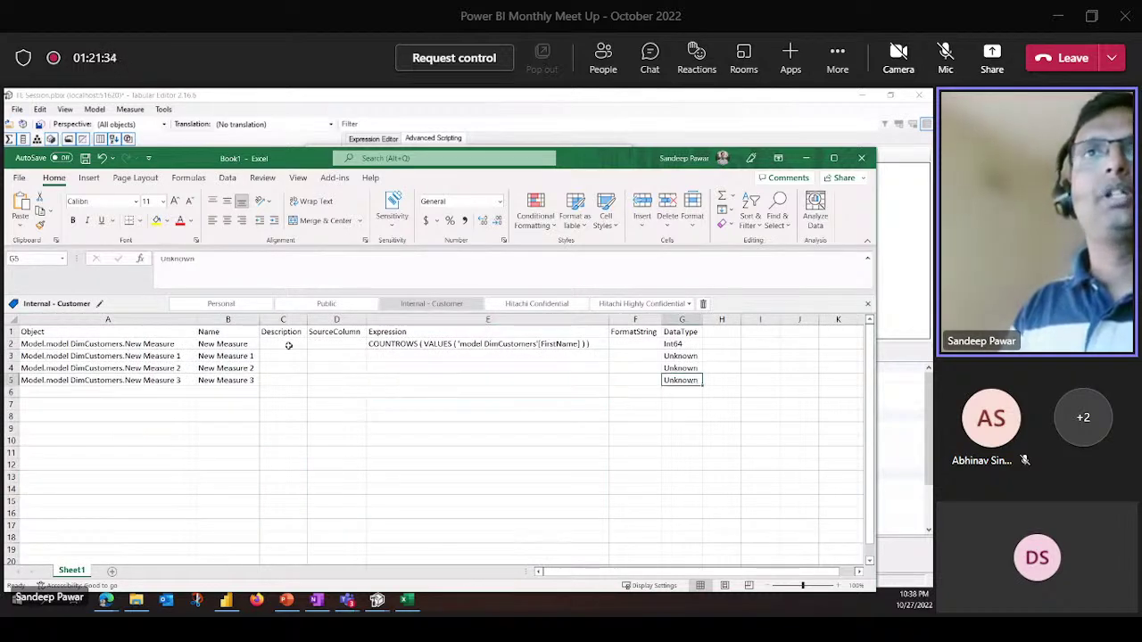
double_click(287, 344)
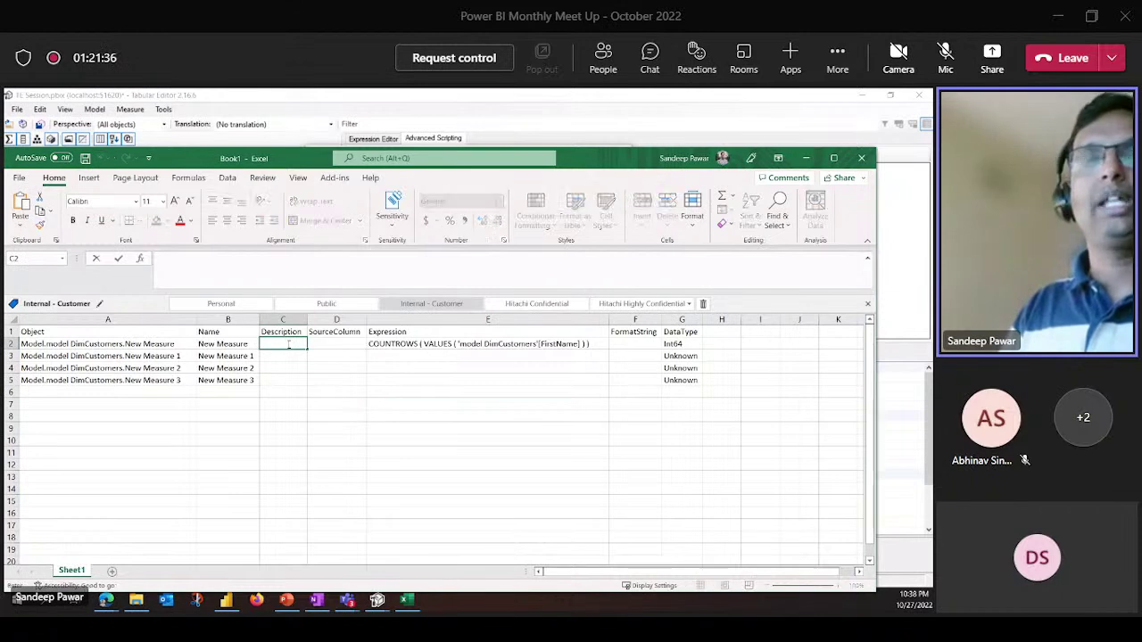
text(sdfs)
key(Return)
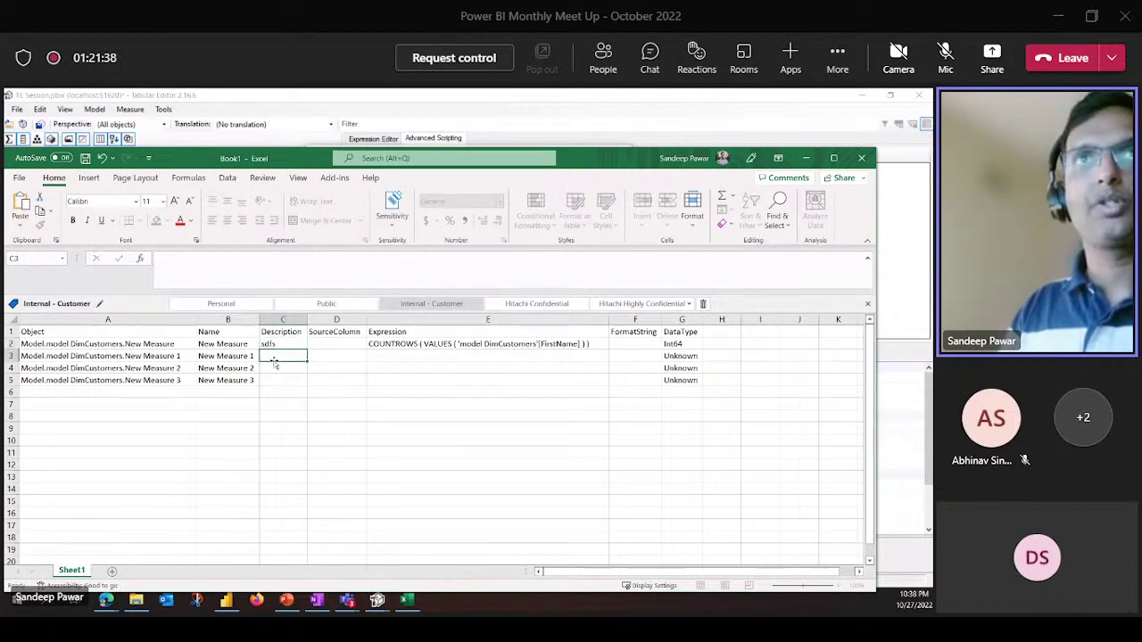
text(sdfs)
key(Return)
text(sdfs)
key(Return)
text(fs)
key(Return)
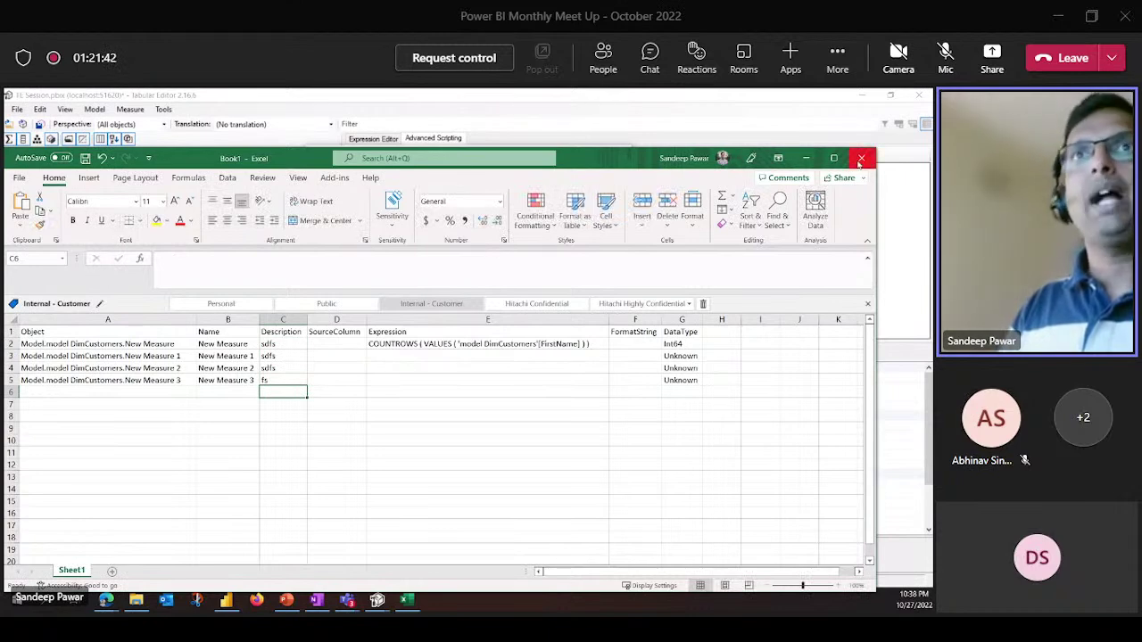
Close the Excel workbook without saving, return to Tabular Editor and close the script output
click(851, 159)
click(483, 441)
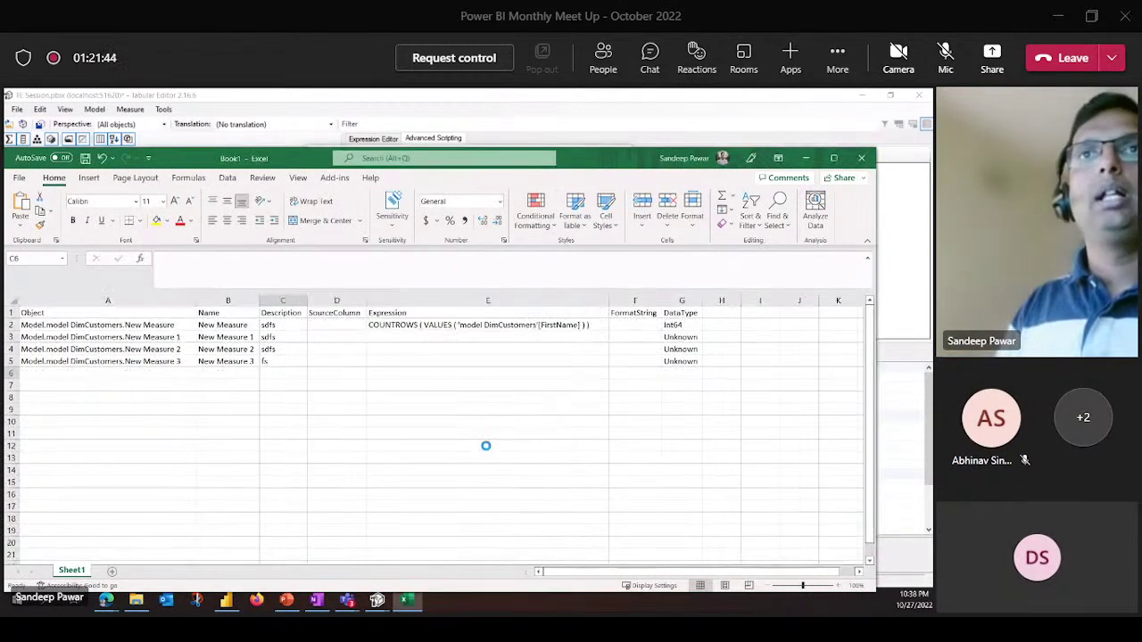
click(599, 439)
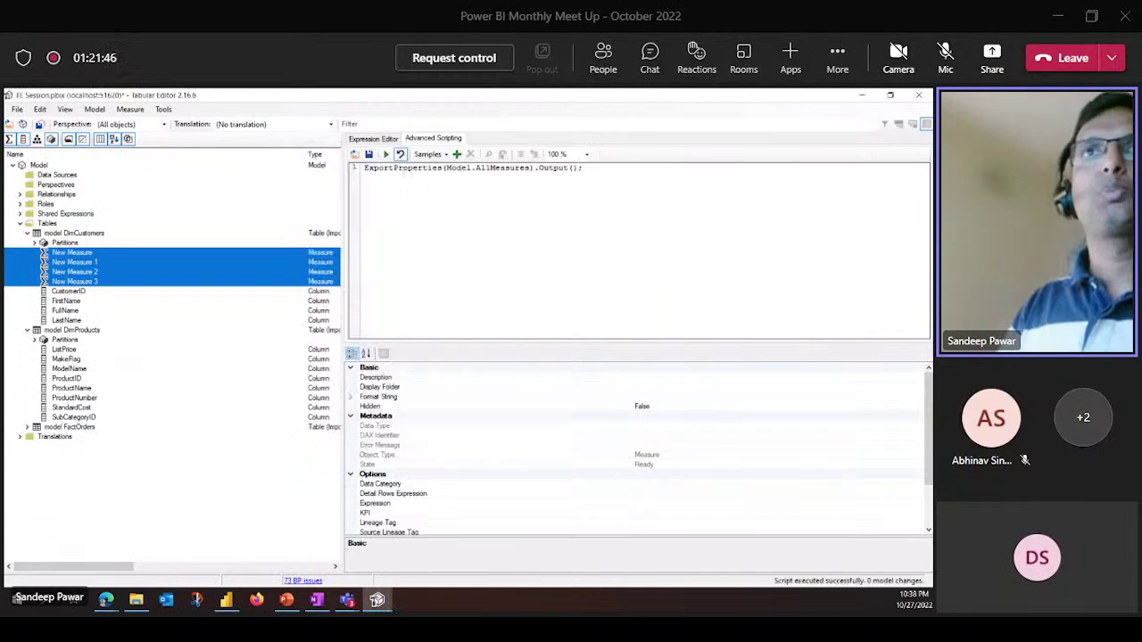
Replace AllMeasures with AllColumns so the script reads ExportProperties(Model.AllColumns).Output();
click(404, 288)
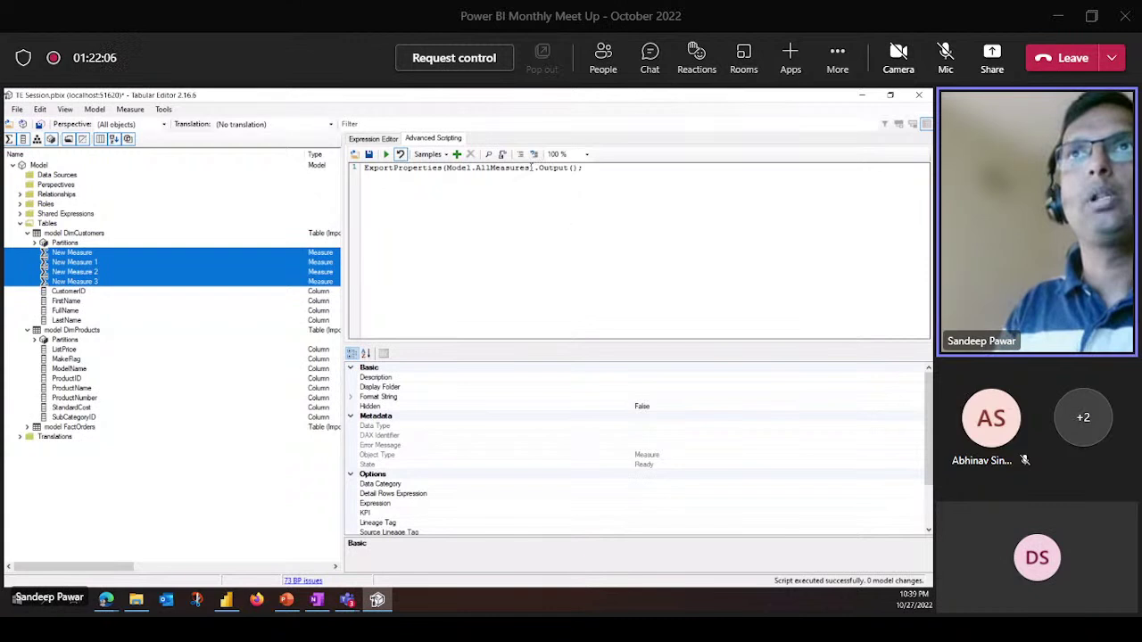
drag(532, 167, 491, 167)
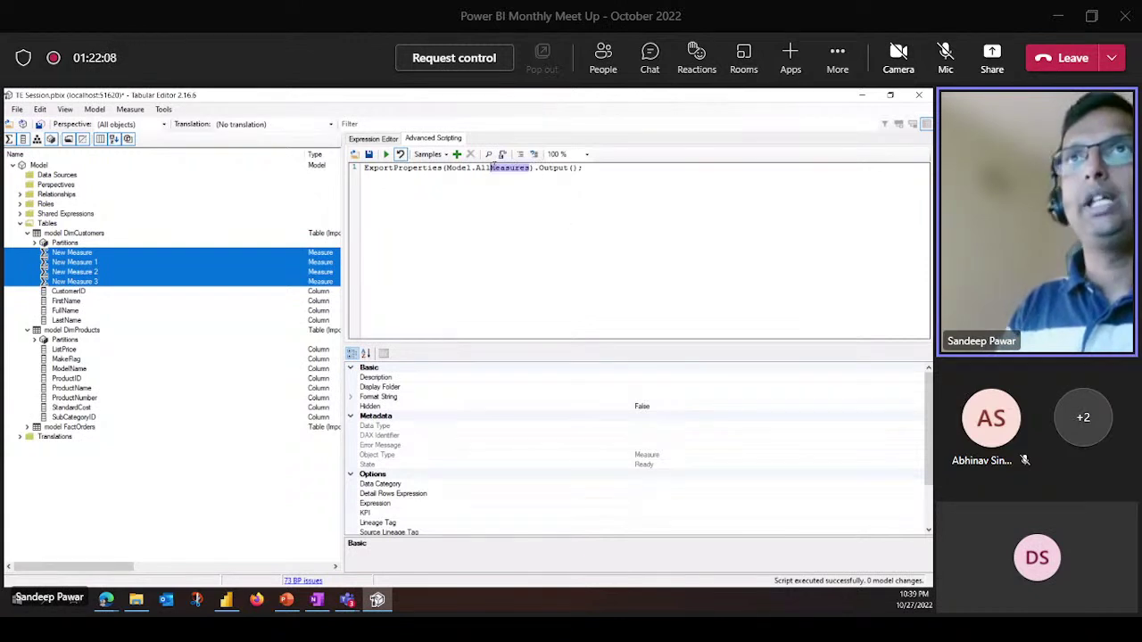
key(BackSpace)
text(Col)
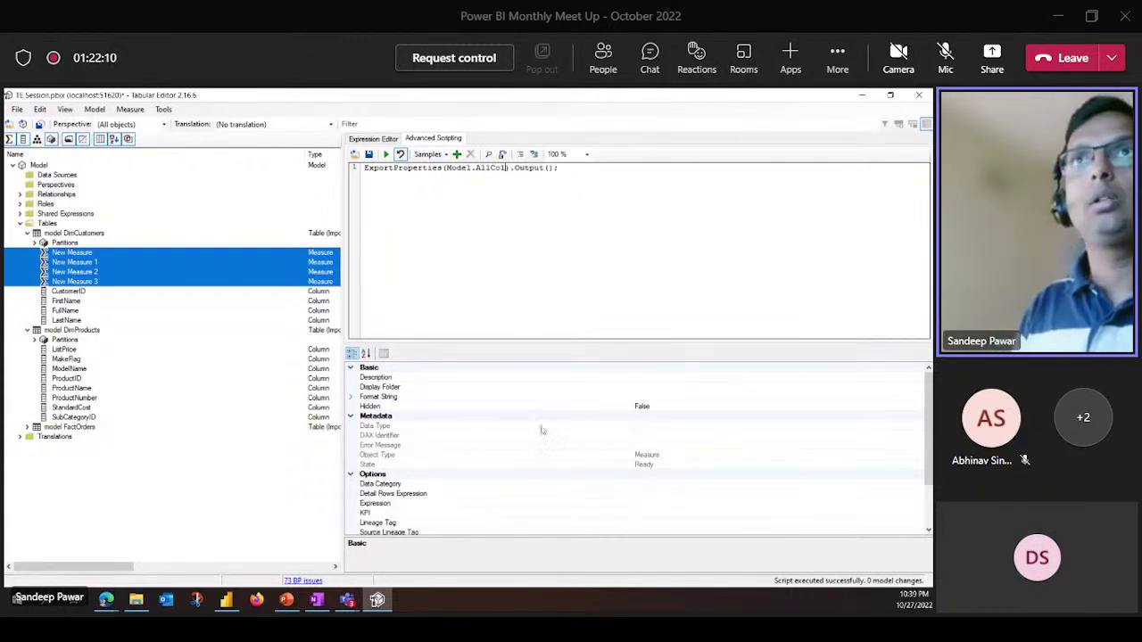
text(umns)
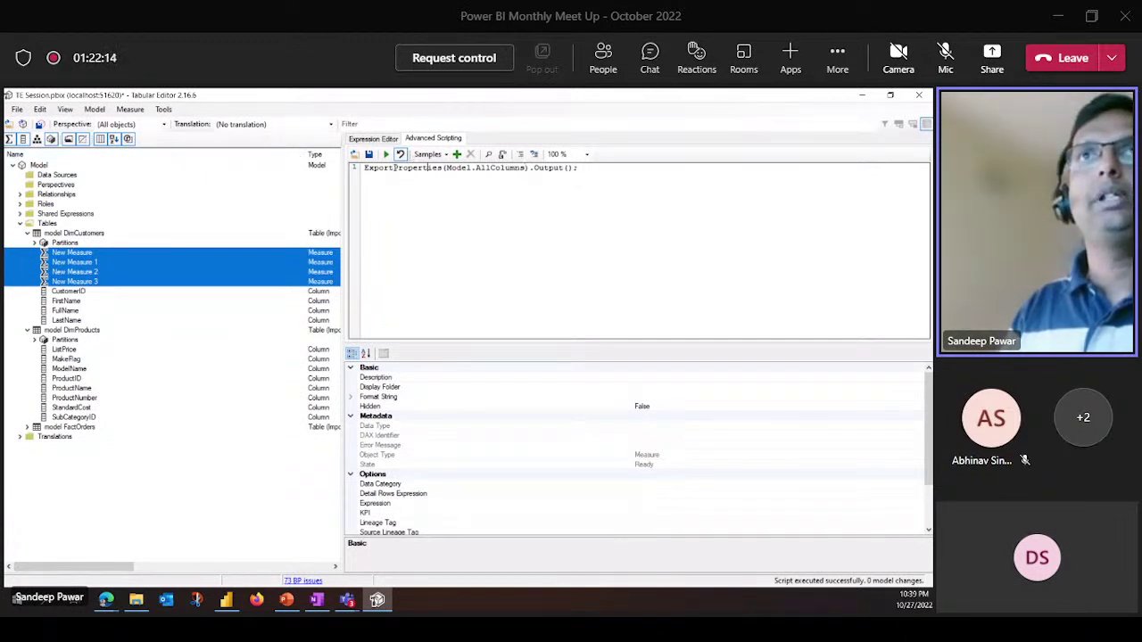
Run the column export script, examine the exported column properties in an enlarged output window and close it
key(F5)
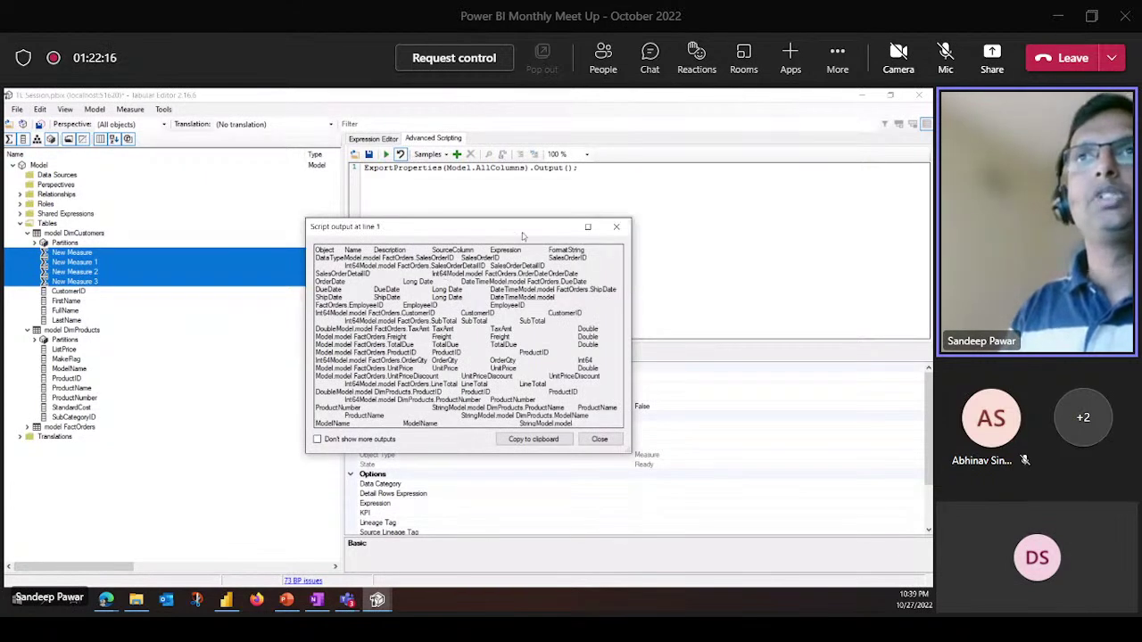
drag(522, 225, 413, 119)
drag(524, 344, 816, 489)
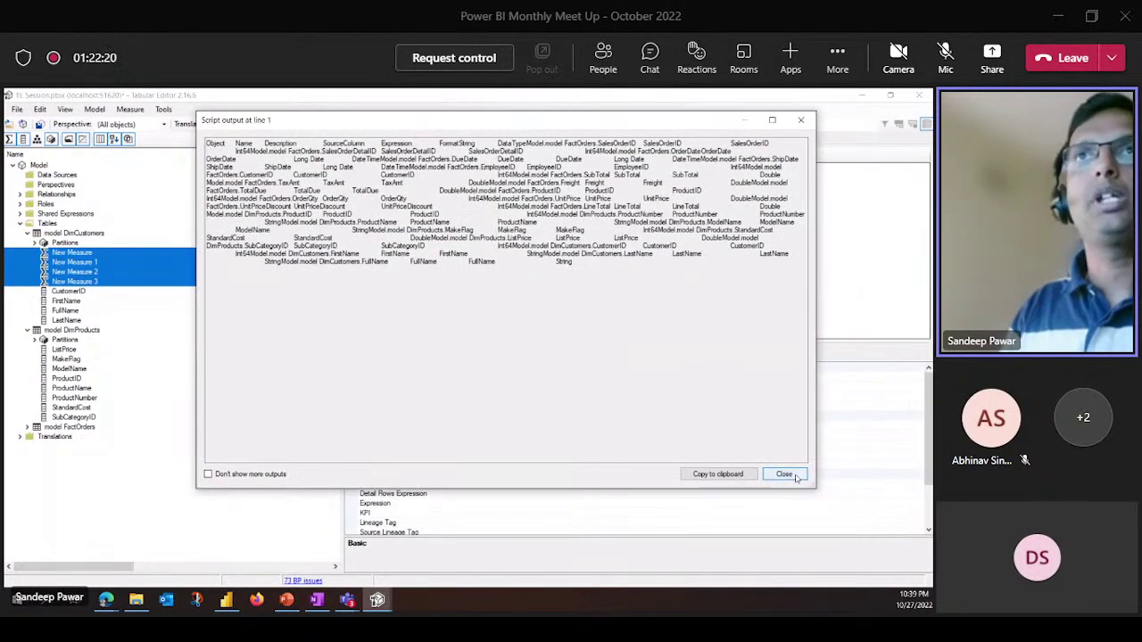
click(796, 476)
Select the FirstName column of the model DimCustomers table to show its properties
click(83, 302)
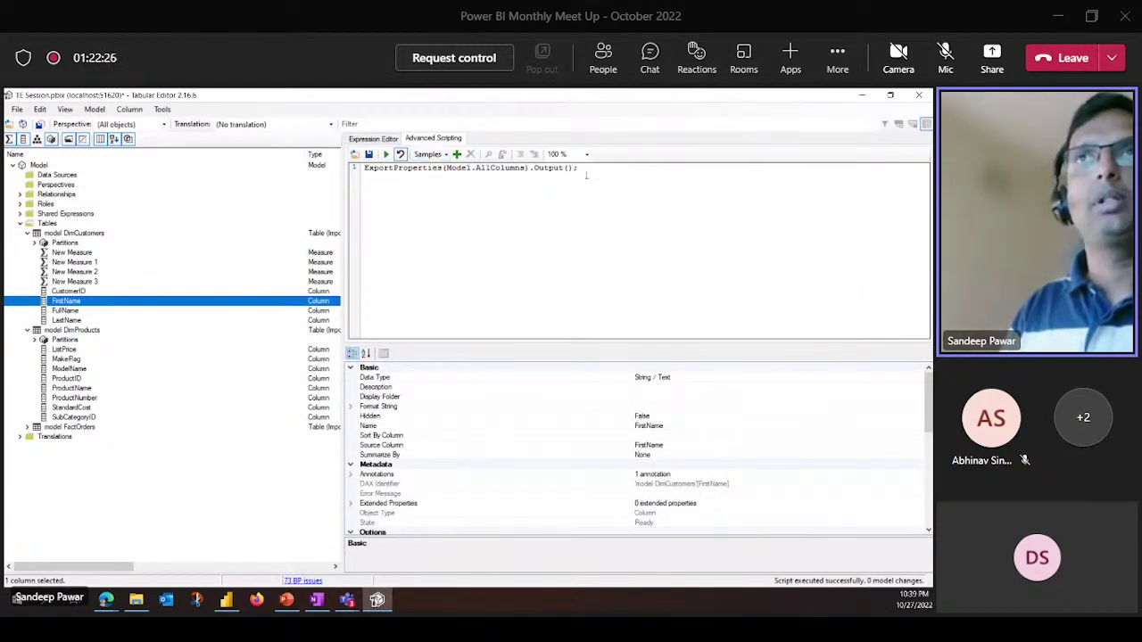
Try to rewrite the script to save the column export to a file, starting with SaveFile(ExportProperties(Model.AllColumns),
drag(579, 168, 529, 172)
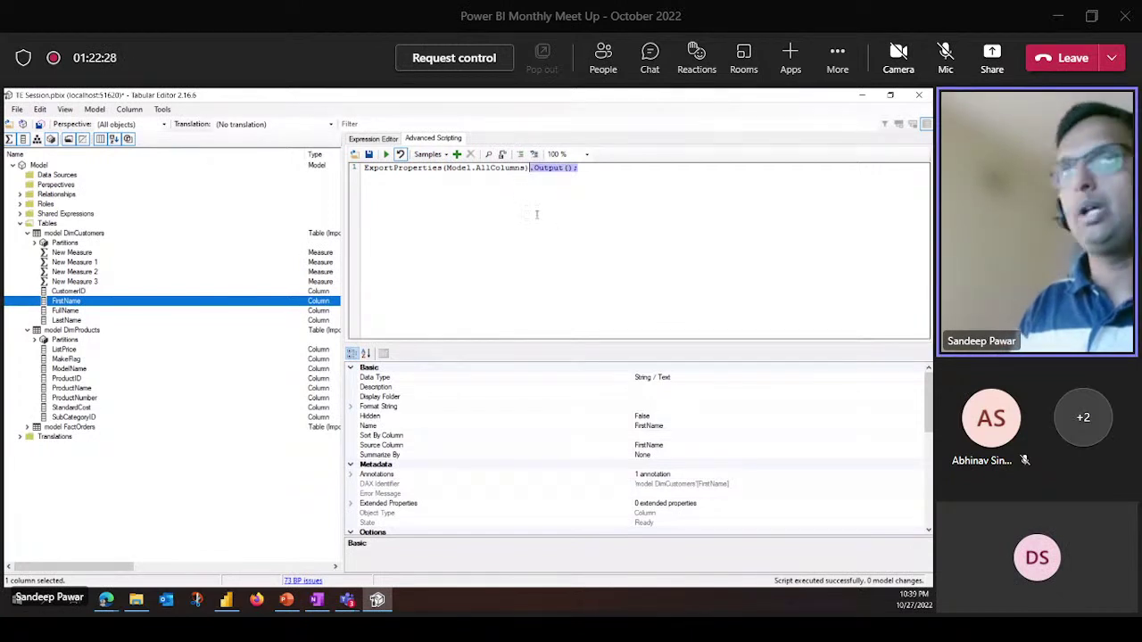
key(BackSpace)
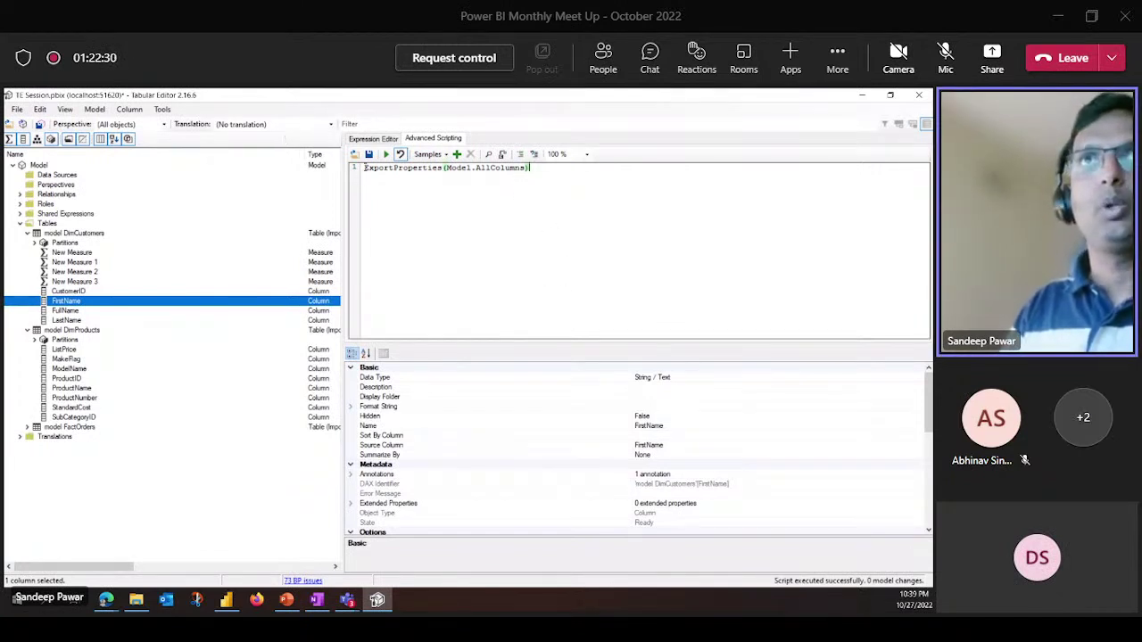
text(SaveF)
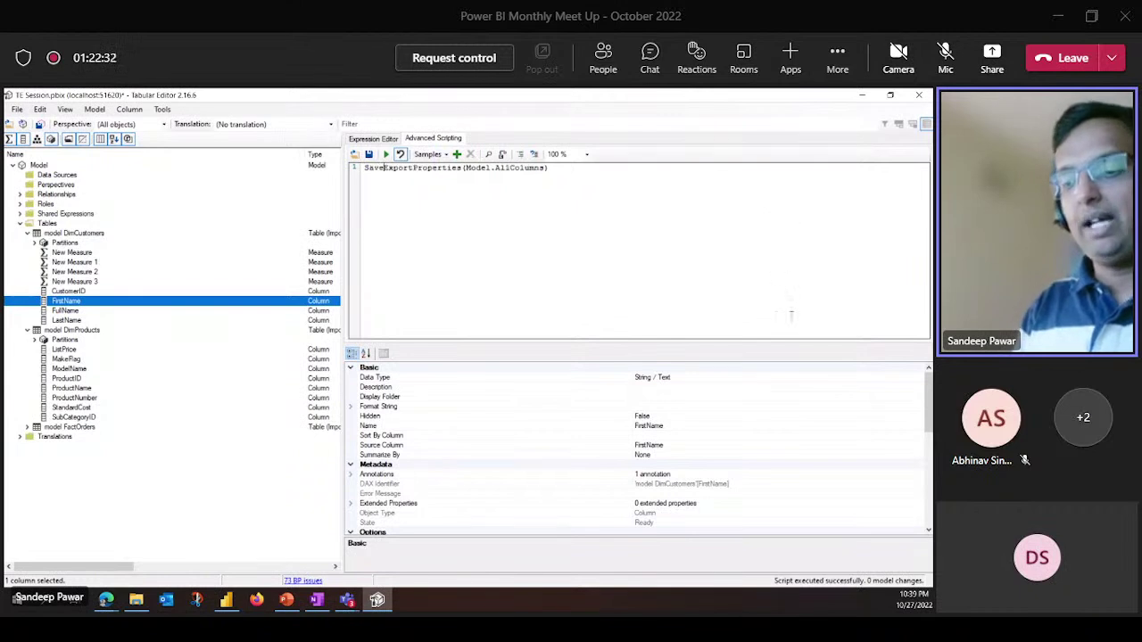
text(ile()
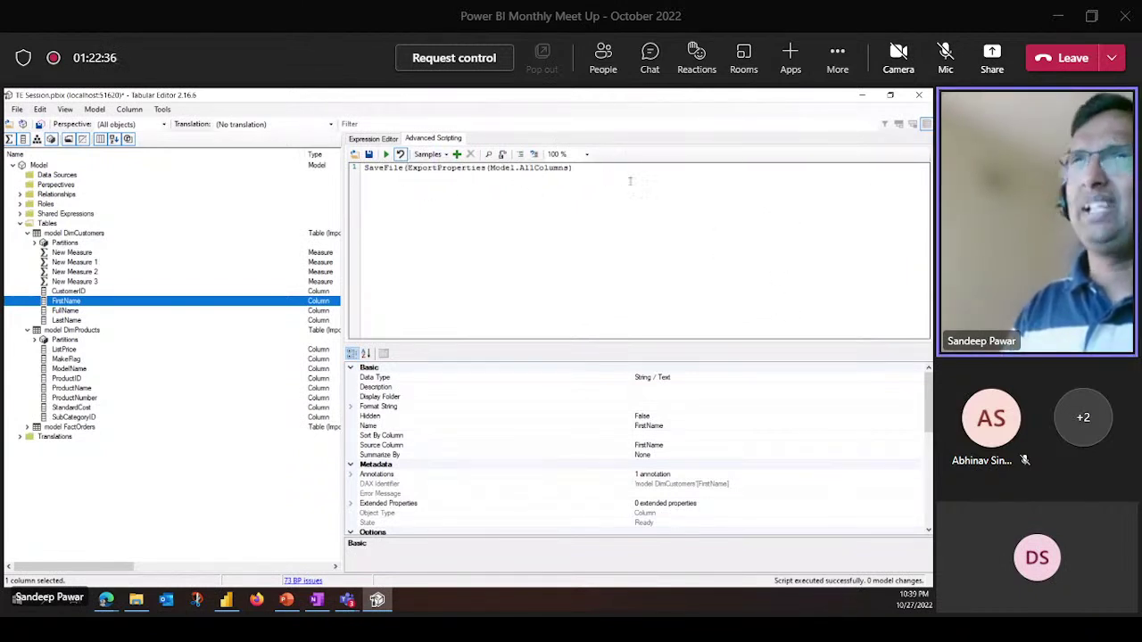
click(593, 178)
text(,)
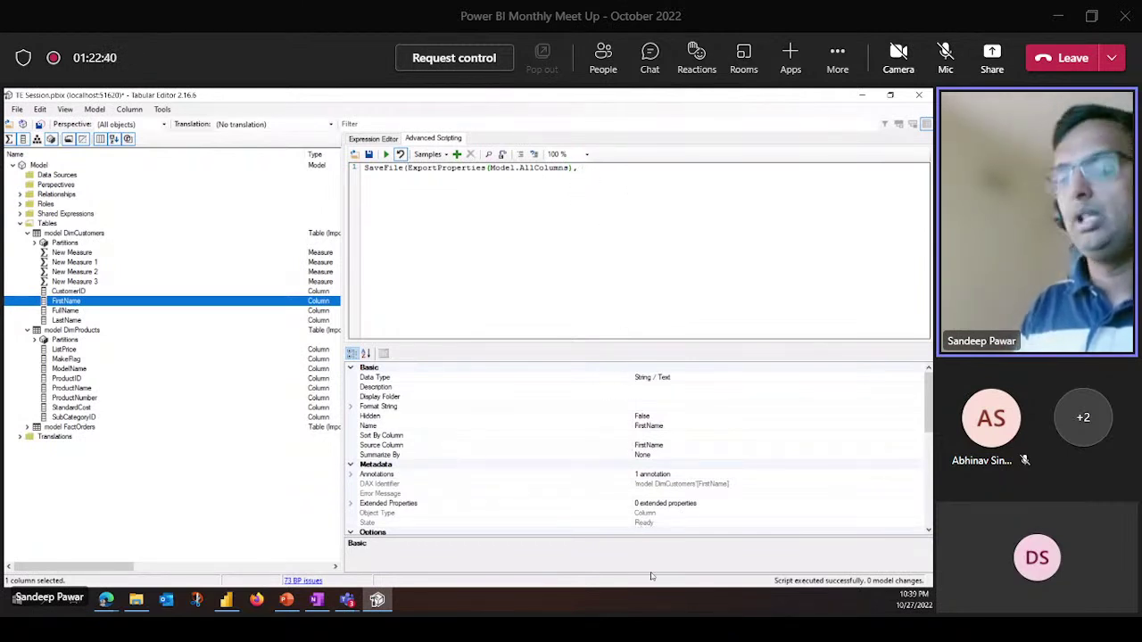
click(541, 230)
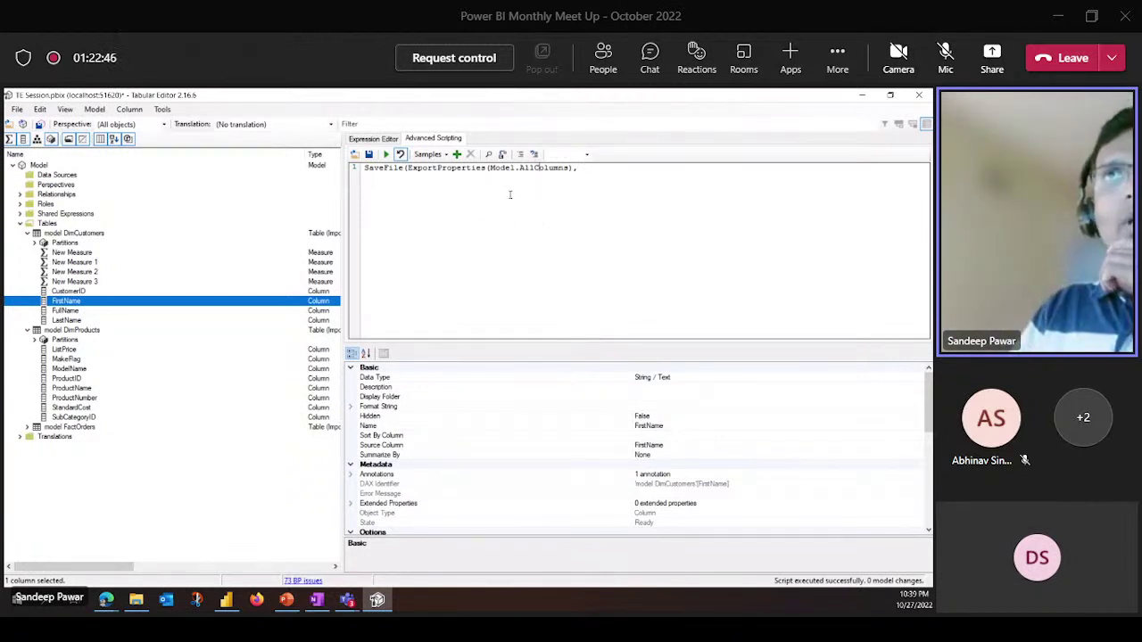
Clear all code from the script editor
key(ctrl+a)
key(BackSpace)
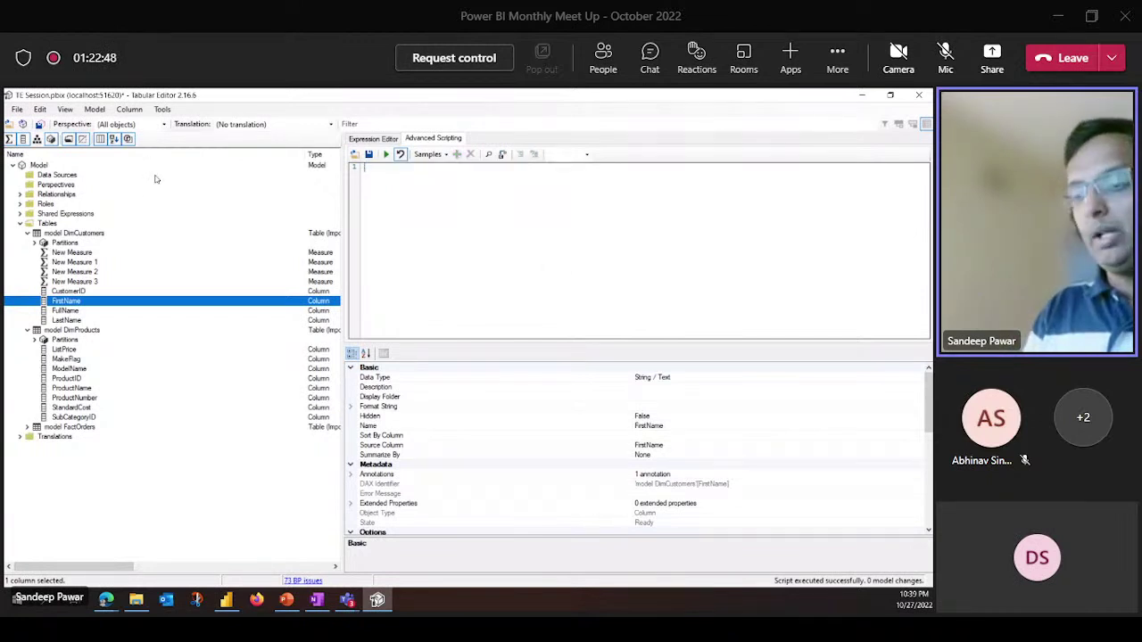
text(Model.)
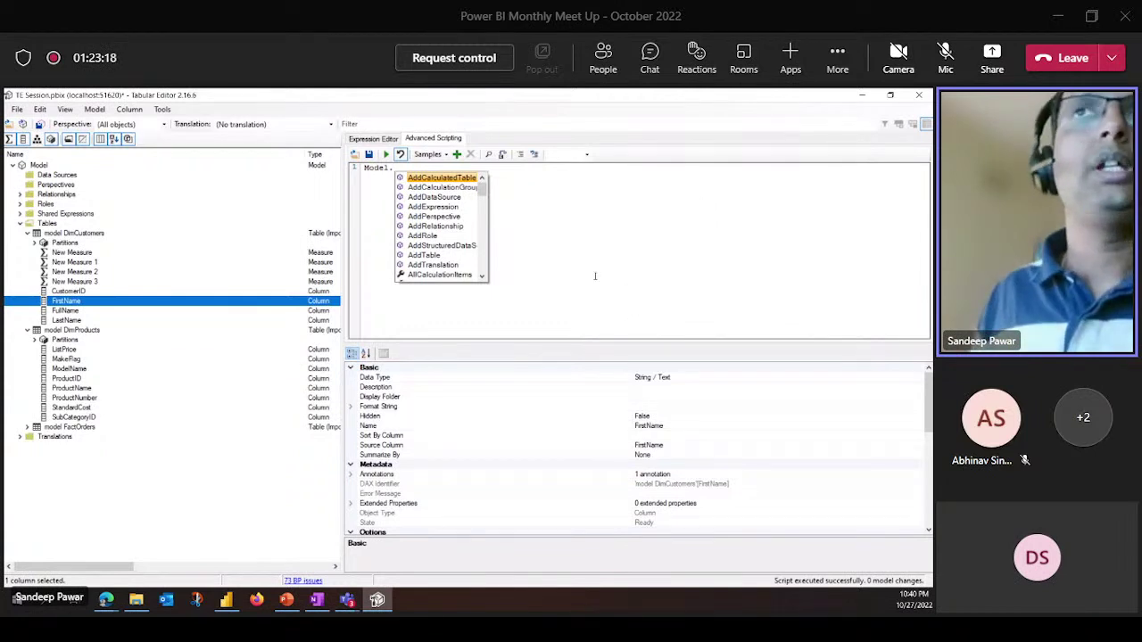
key(ctrl+a)
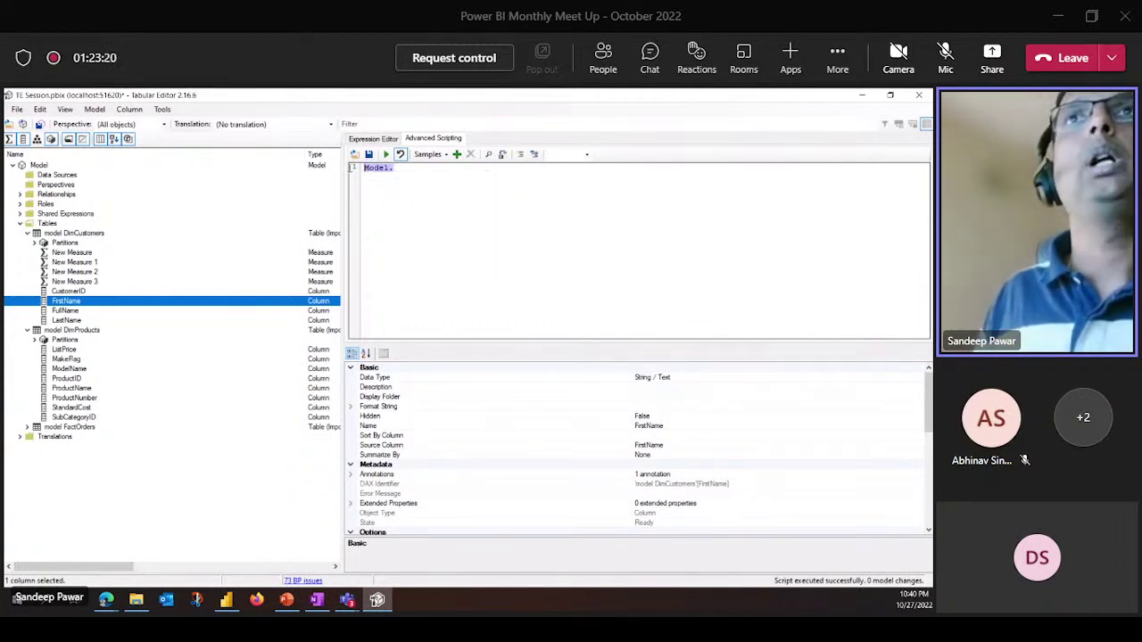
key(Delete)
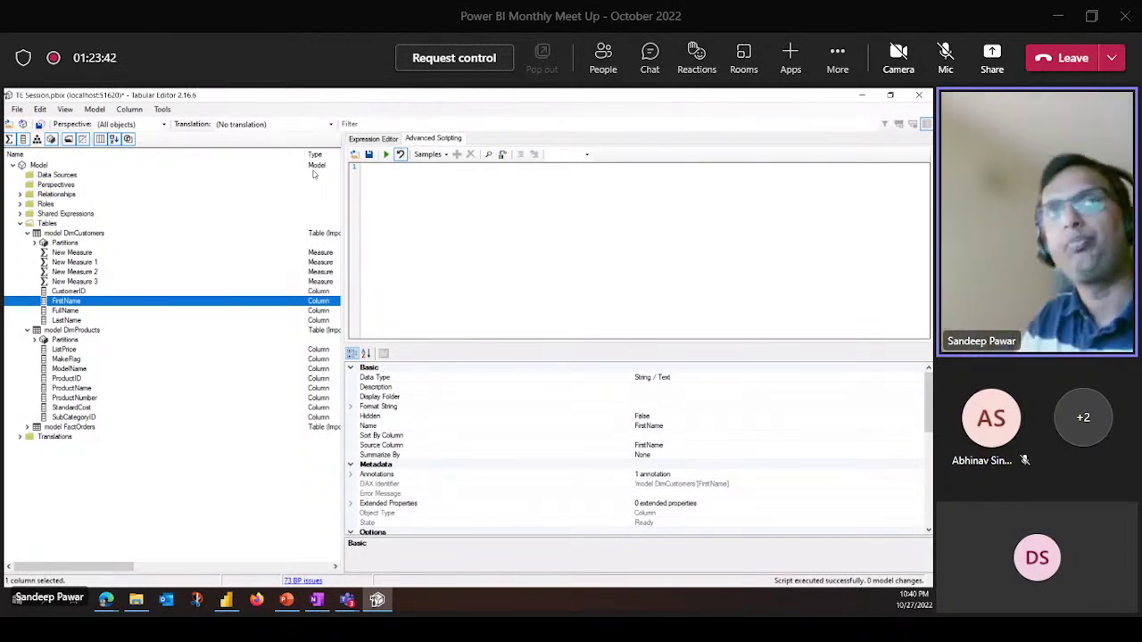
Switch to the browser, look through the Basic scripts folder of the TabularEditor-Scripts repository, and return to Tabular Editor
click(108, 601)
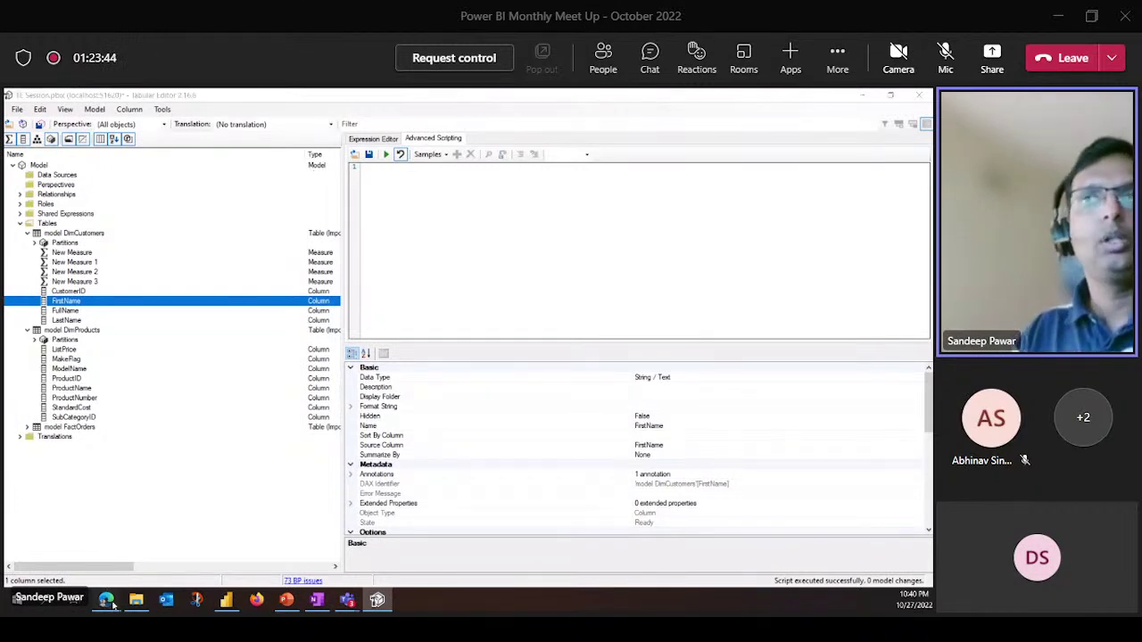
click(709, 556)
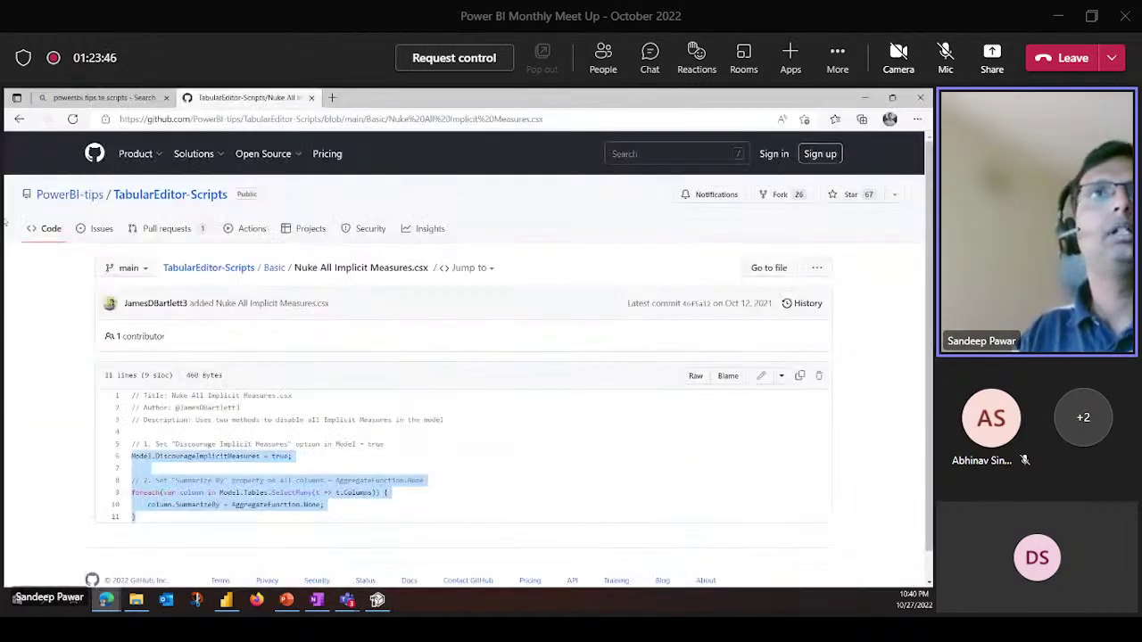
click(22, 118)
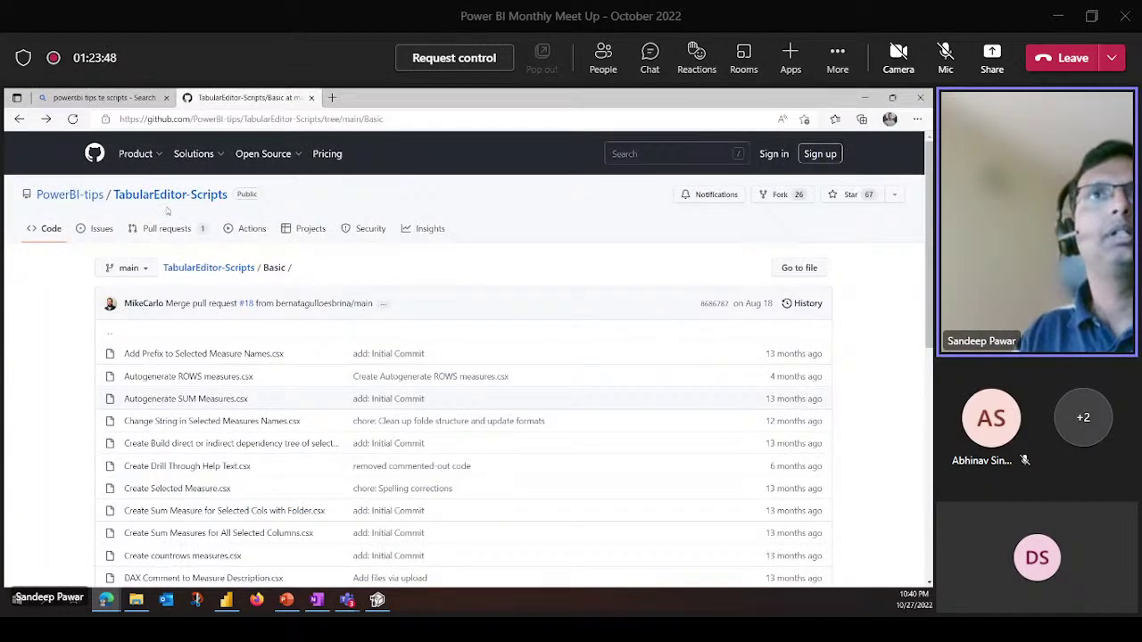
scroll(179, 215, down, 5)
scroll(247, 476, up, 5)
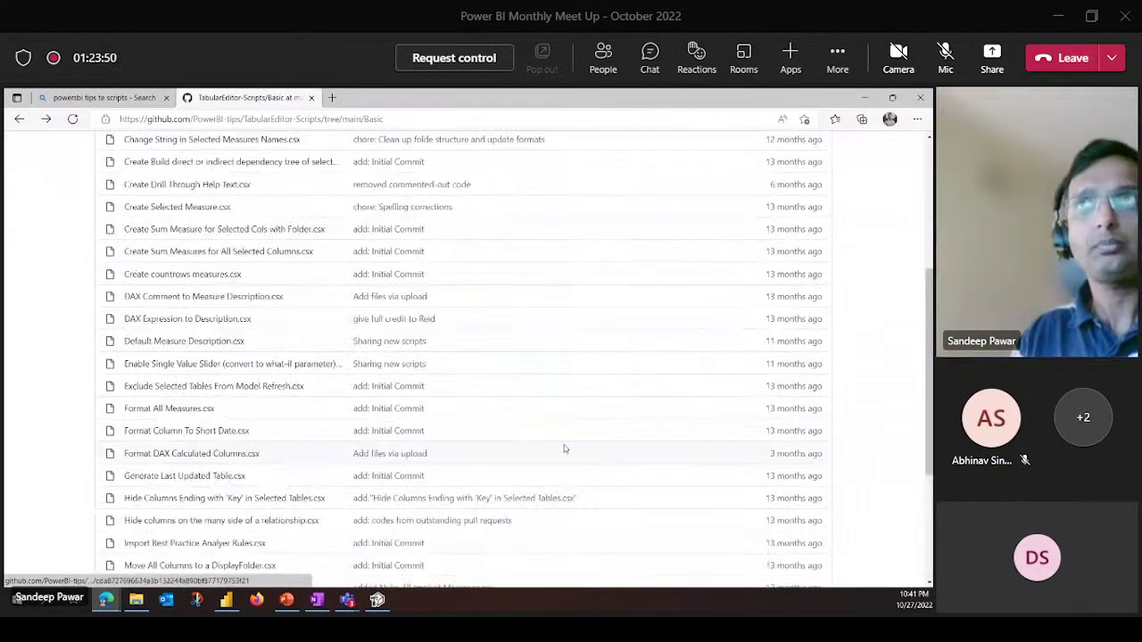
click(864, 97)
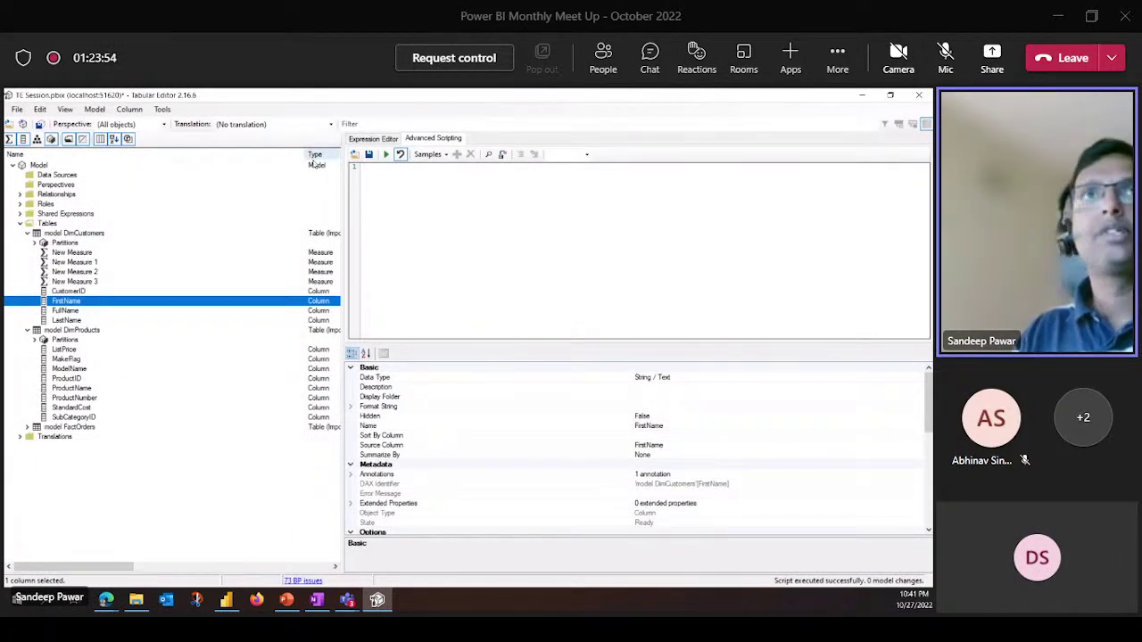
Switch to the browser window with the Power BI blog post "Best practice rules to improve your model's performance"
mouse_move(106, 599)
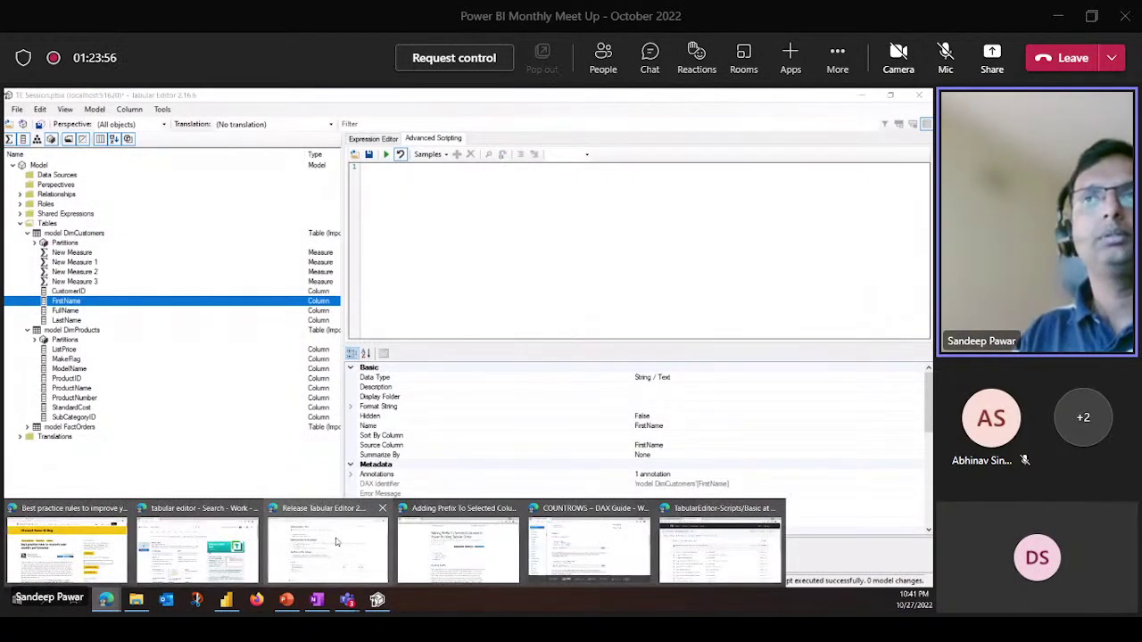
click(725, 548)
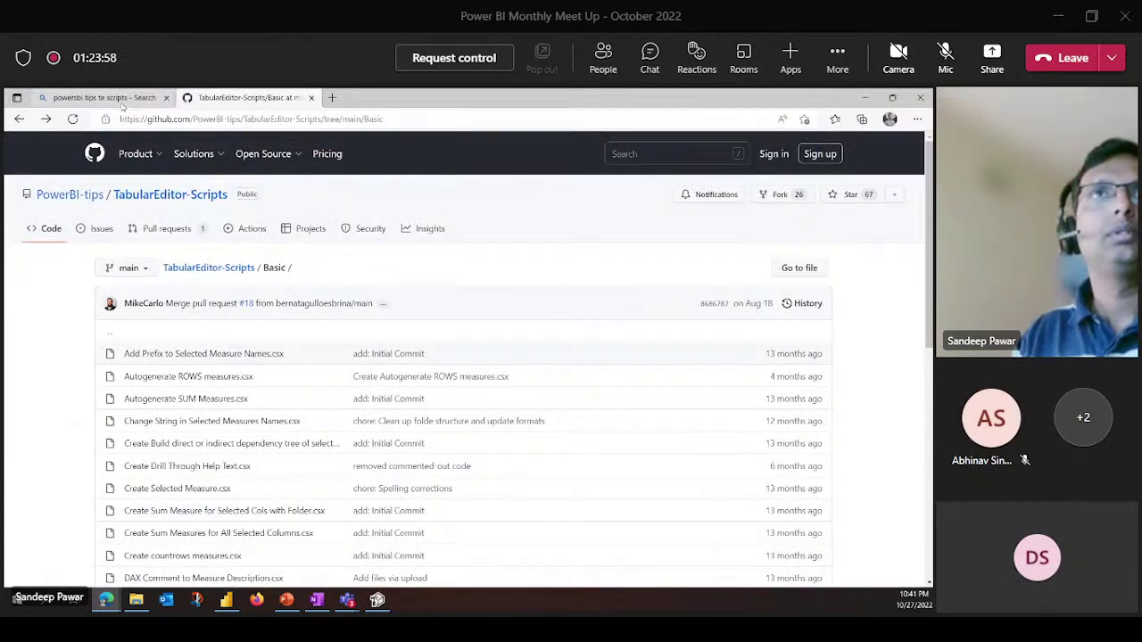
mouse_move(106, 599)
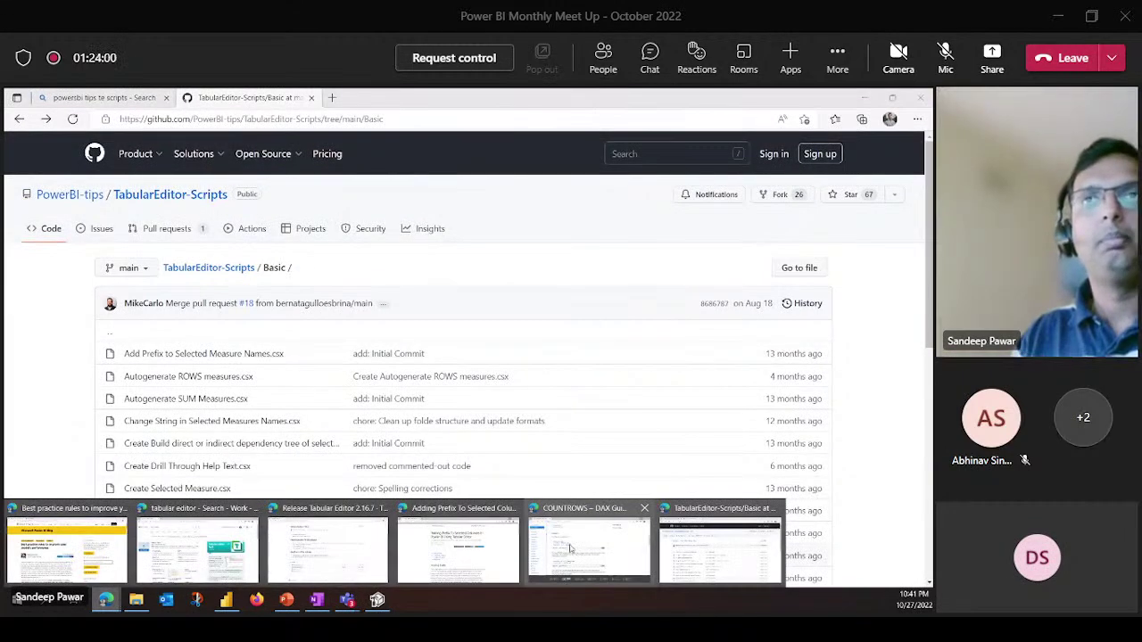
click(632, 571)
click(921, 98)
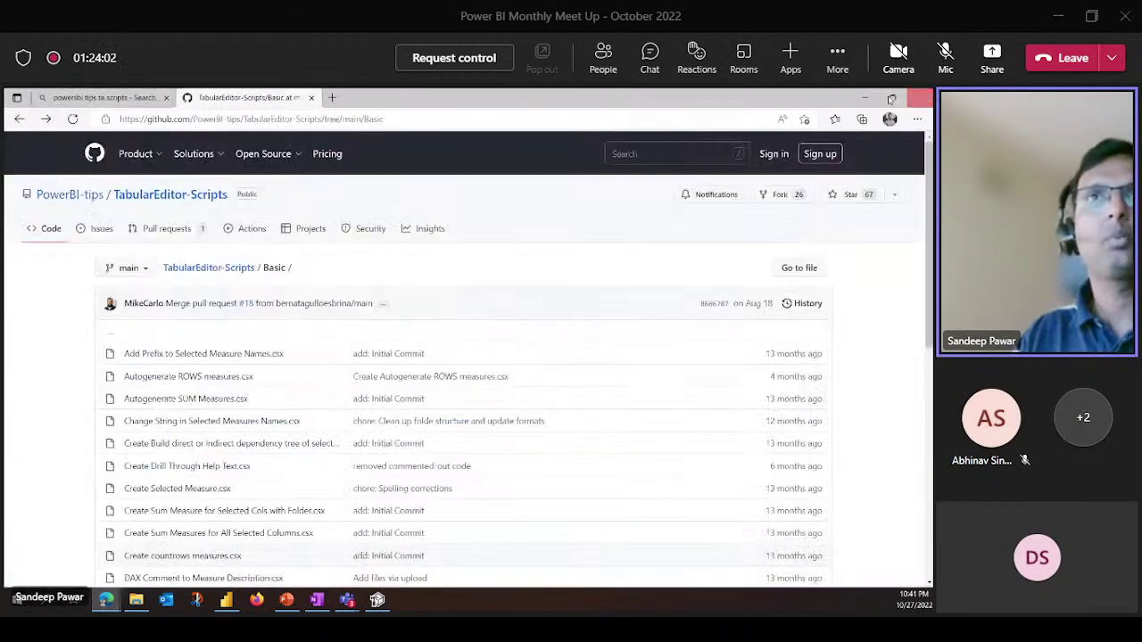
mouse_move(106, 600)
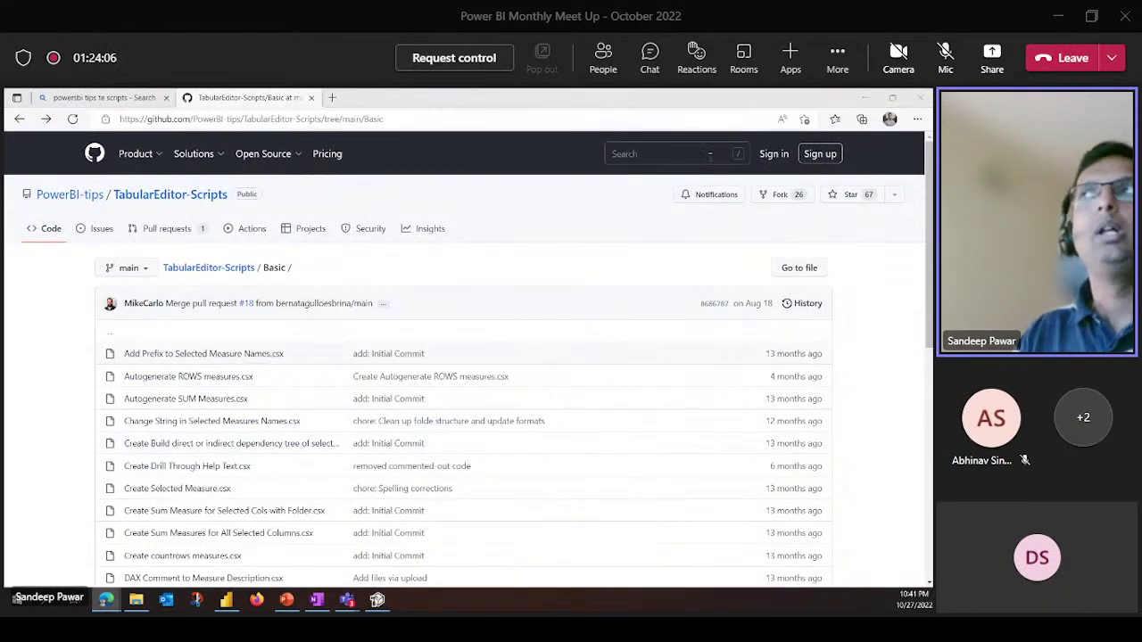
key(alt+Tab)
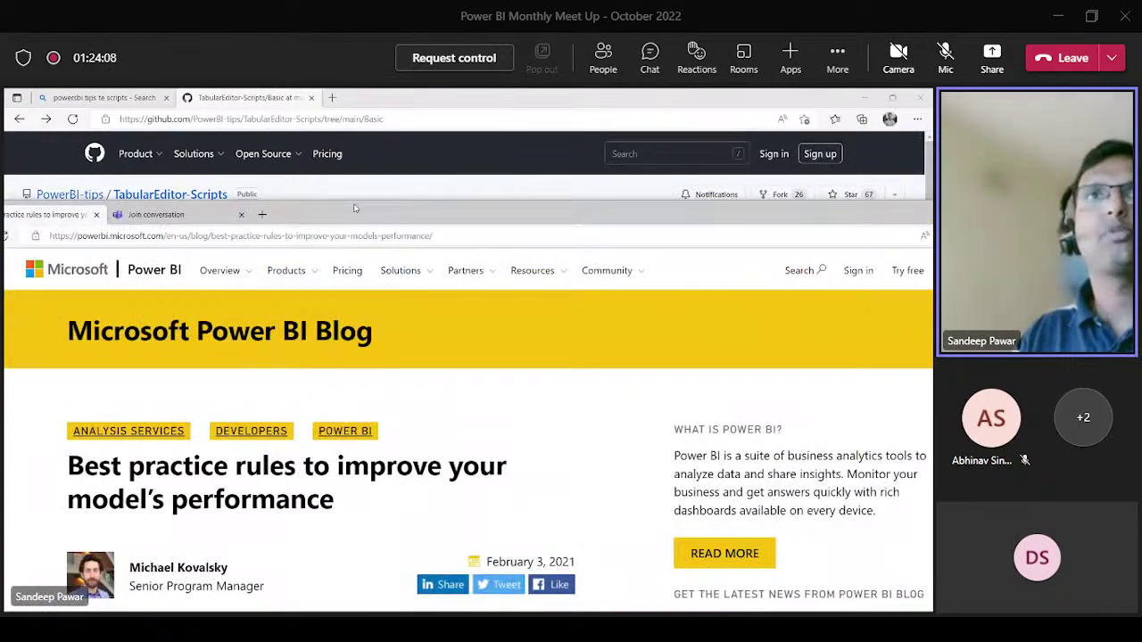
Copy the complete rule download script from the Loading the Rules section of the blog post
scroll(262, 452, down, 15)
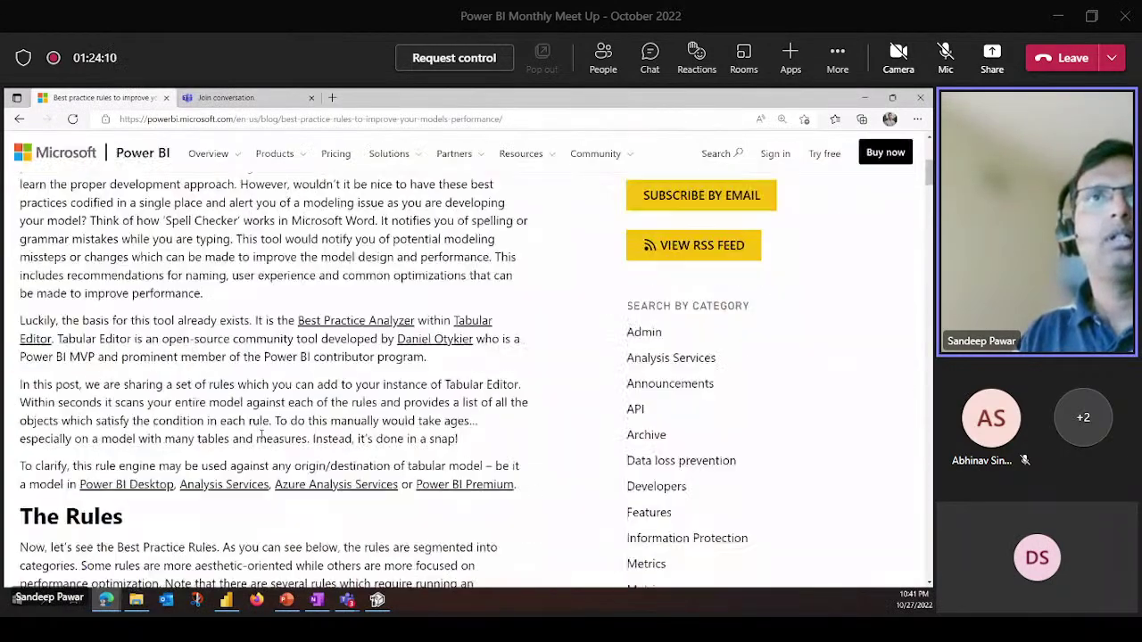
scroll(263, 451, down, 20)
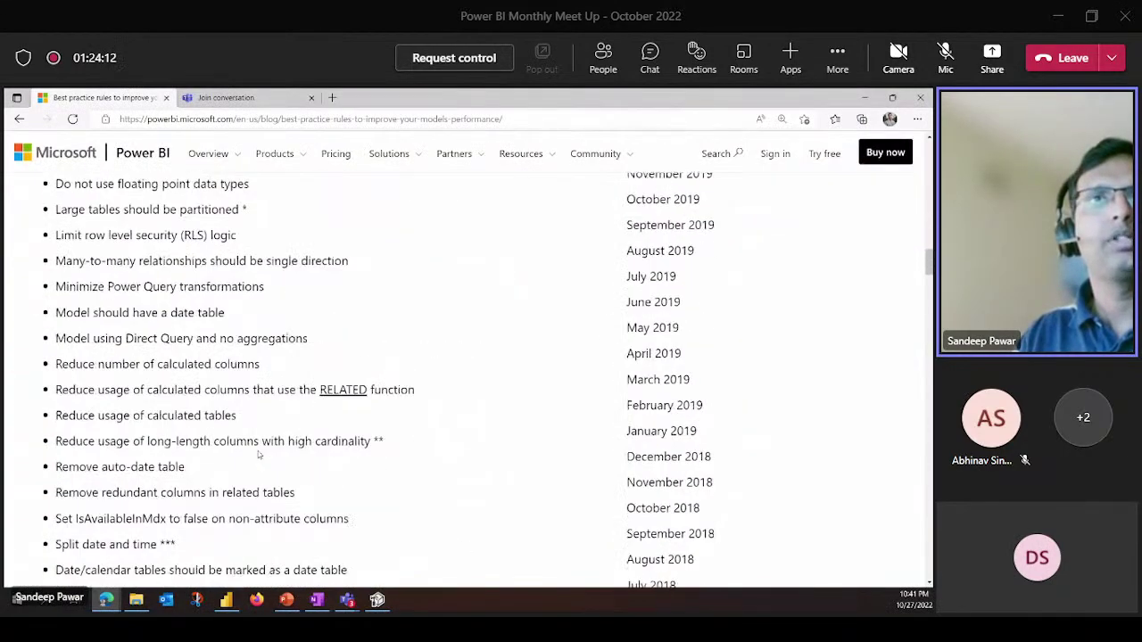
scroll(268, 464, down, 3)
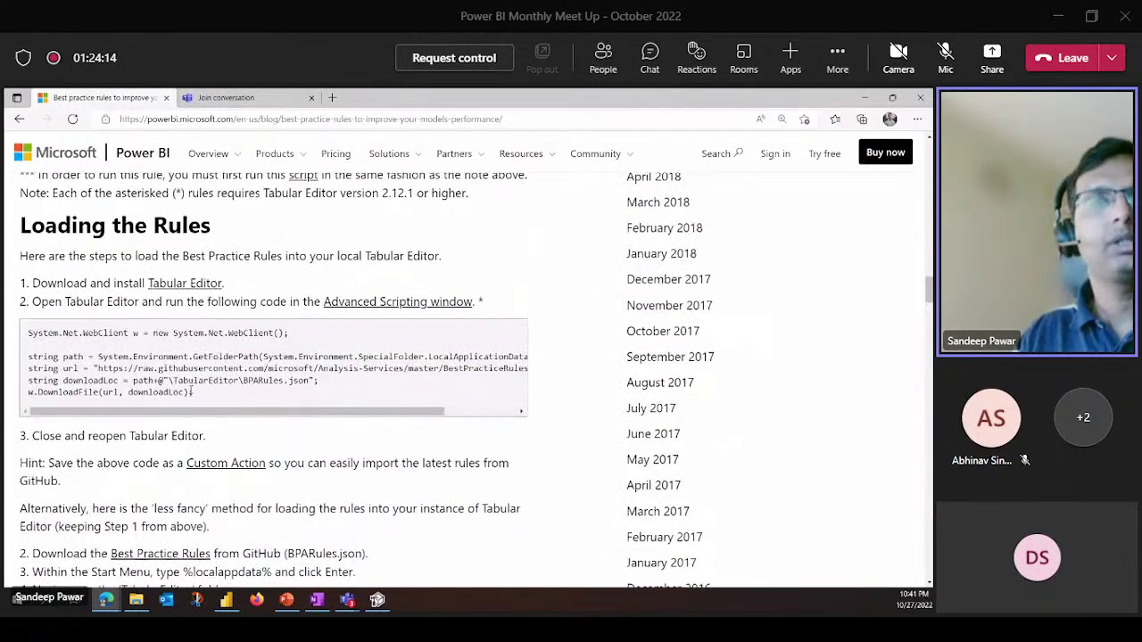
drag(202, 401, 19, 341)
key(ctrl+c)
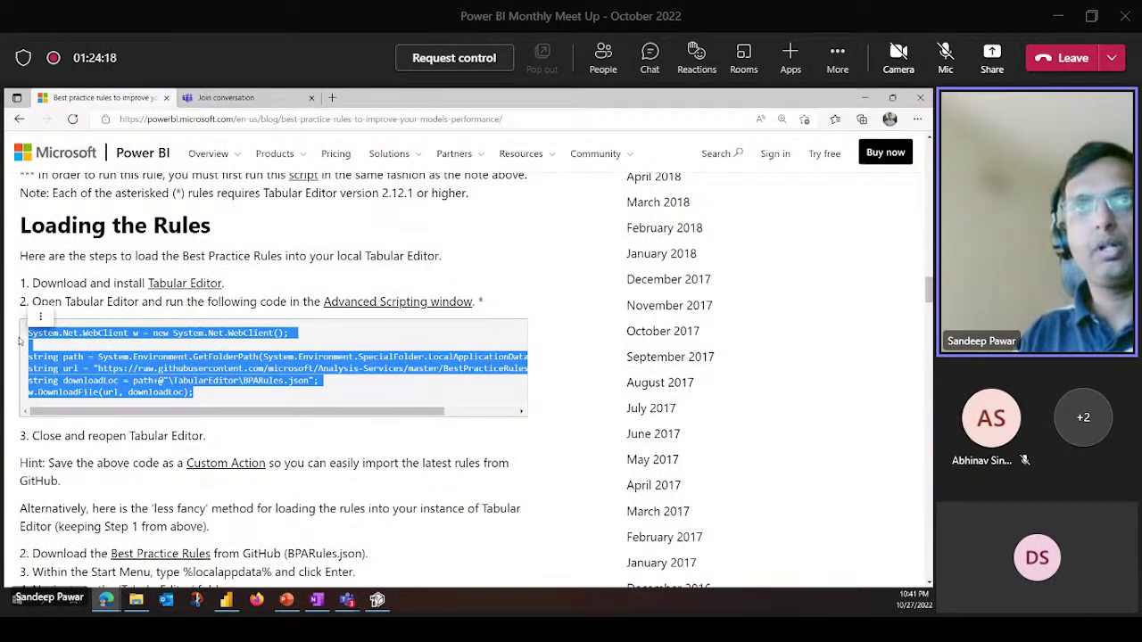
Return to Tabular Editor, paste the copied BPARules.json download code into the empty script editor and run it
key(alt+Tab)
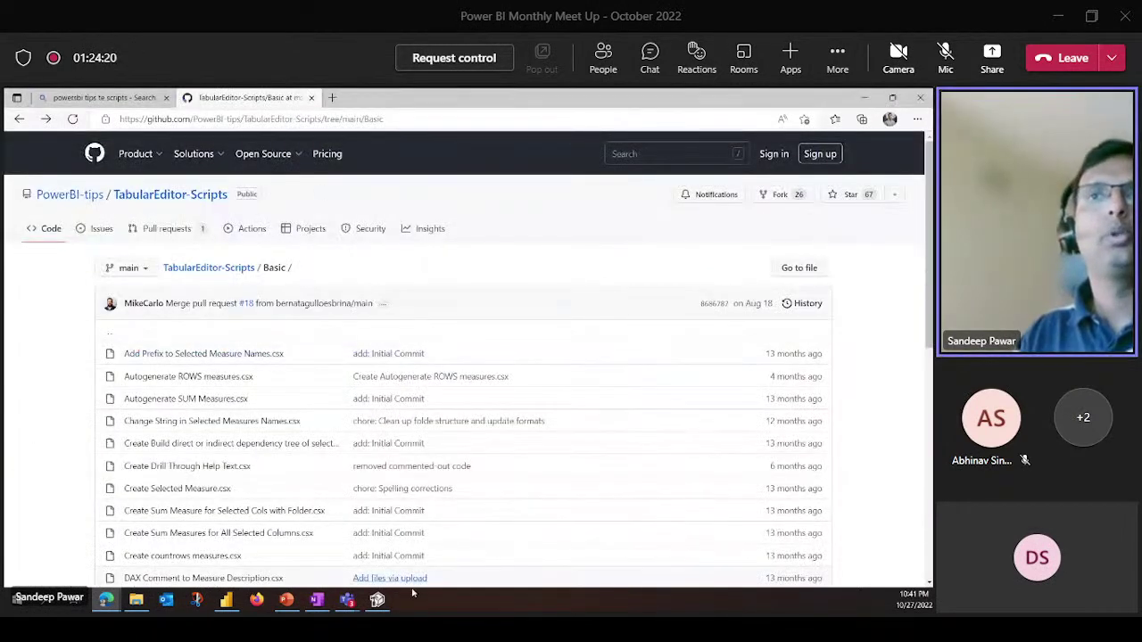
key(alt+Tab)
click(473, 208)
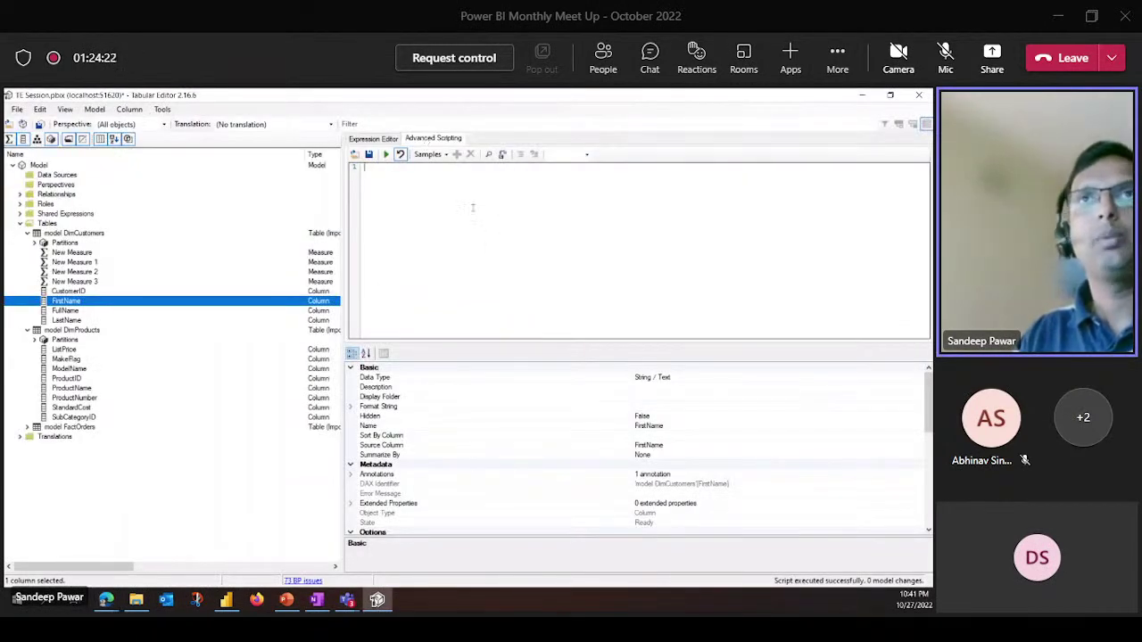
key(ctrl+v)
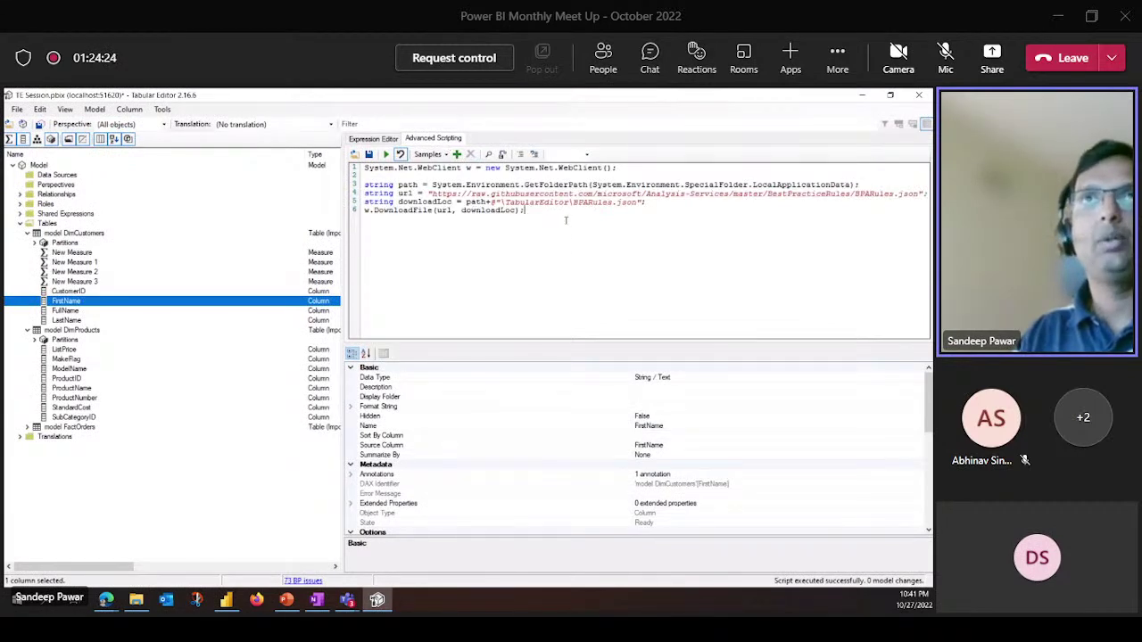
click(387, 154)
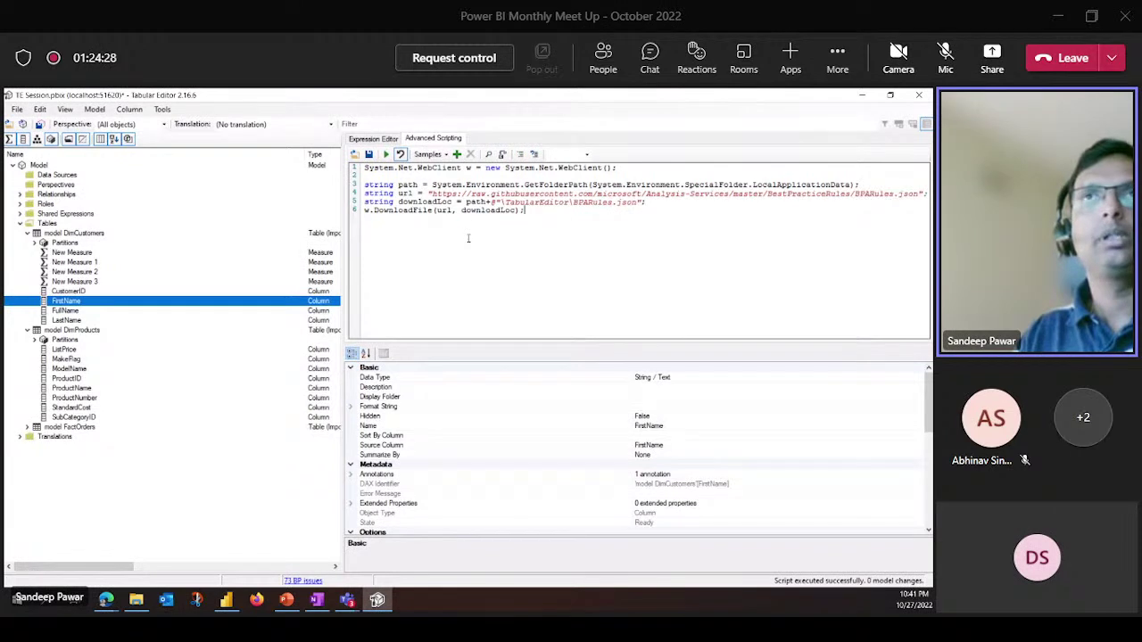
Apply the Best Practice Analyzer's fix for the rule "Do not use floating point data types" and save the changes to the model
click(294, 581)
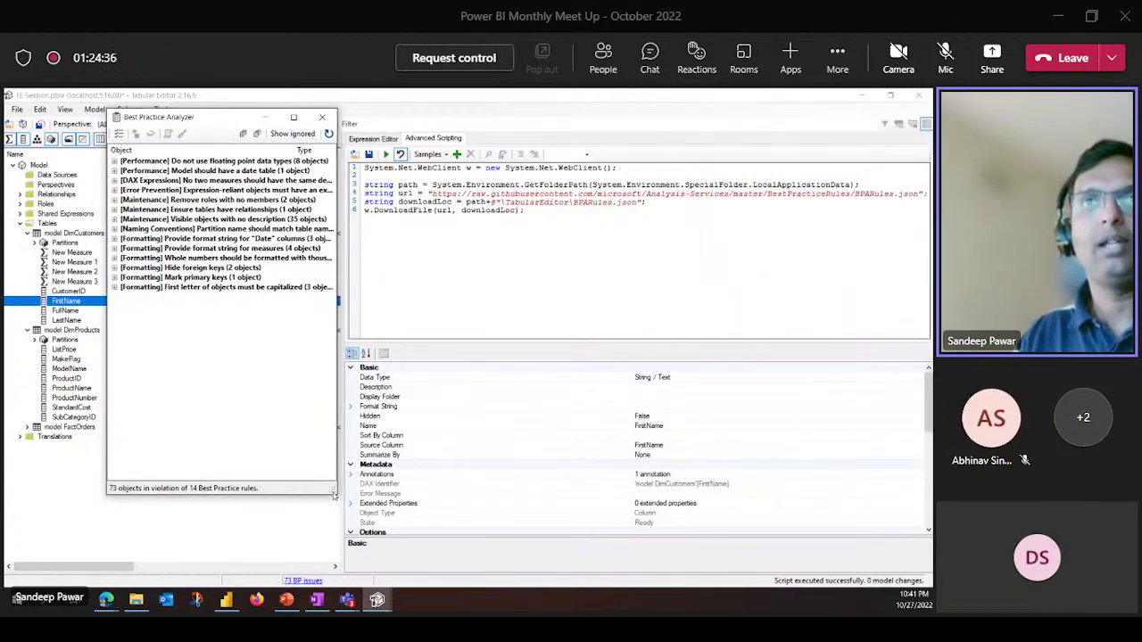
drag(335, 491, 679, 481)
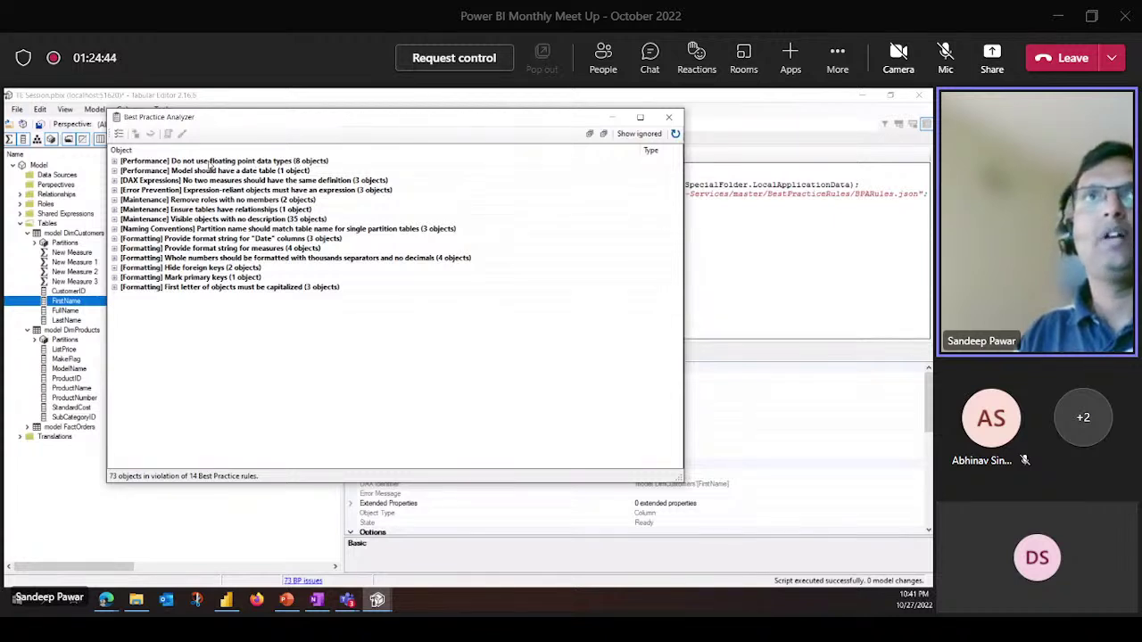
click(209, 164)
right_click(209, 164)
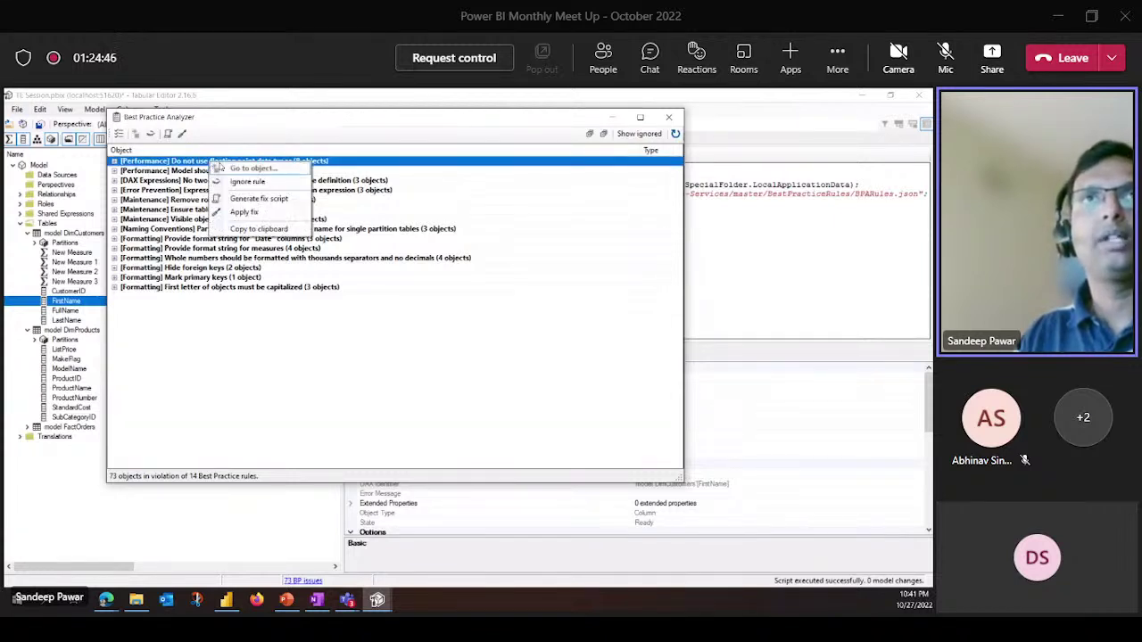
click(263, 216)
key(ctrl+s)
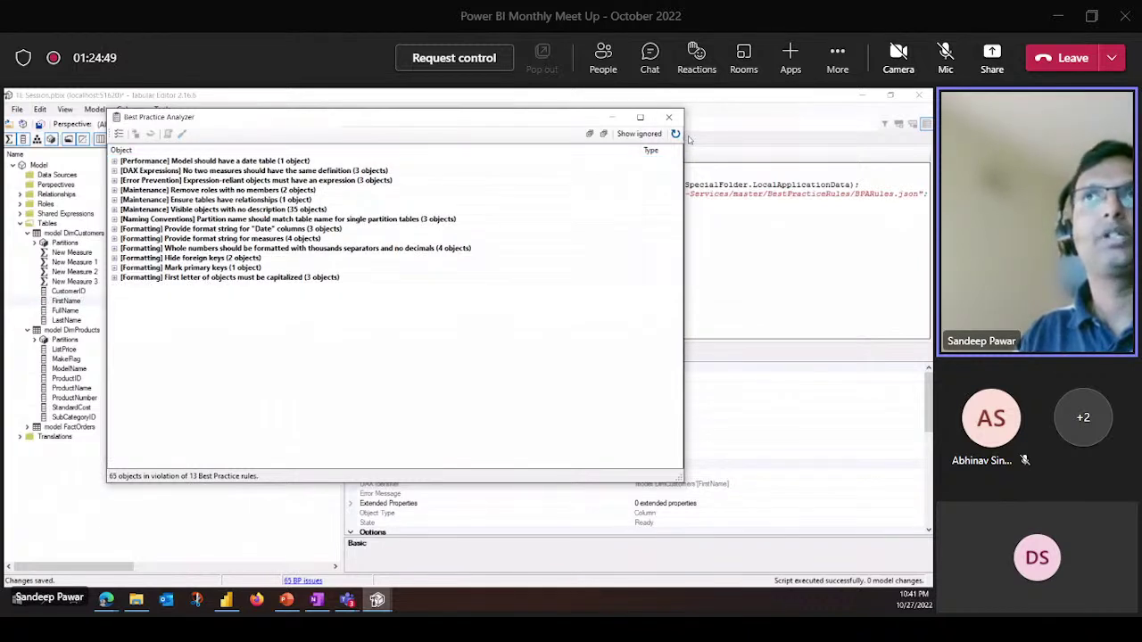
Minimize the Best Practice Analyzer and select the ProductID column of the model DimProducts table to show its properties
click(614, 120)
click(119, 379)
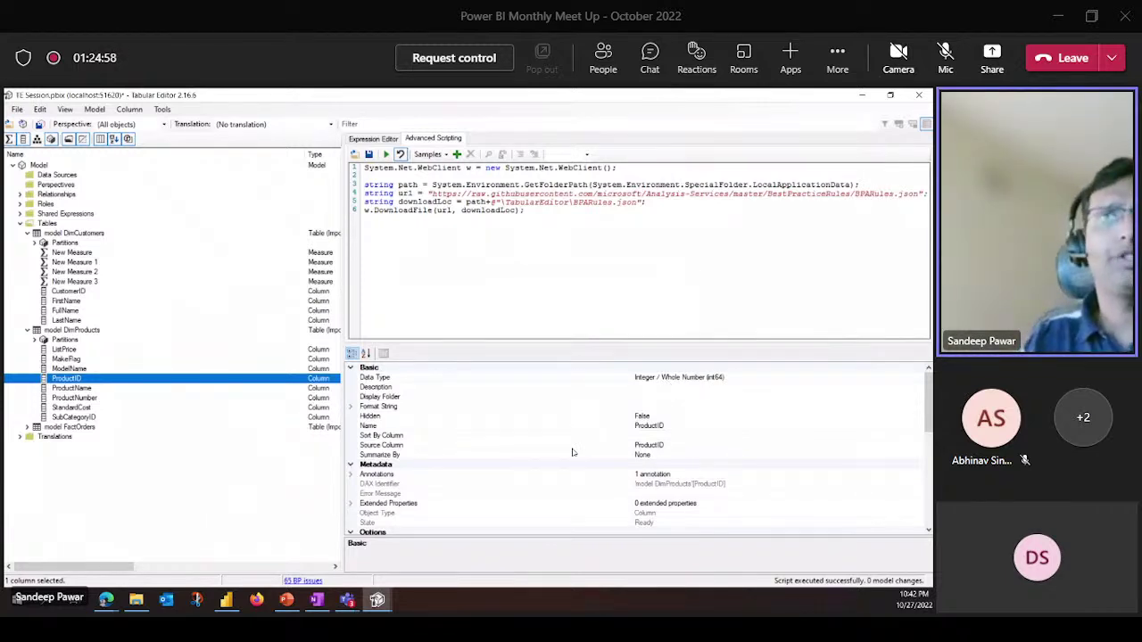
click(603, 248)
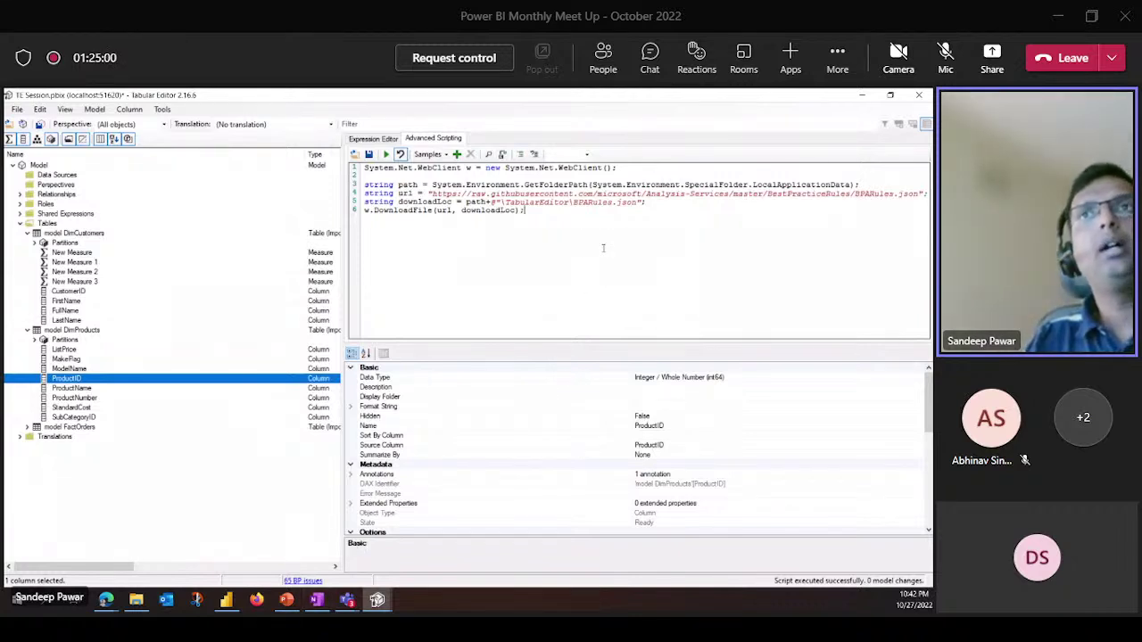
Replace the download code with the script ExportProperties(Selected).Output();, run it on the selected ProductID column and close the output
drag(561, 225, 340, 150)
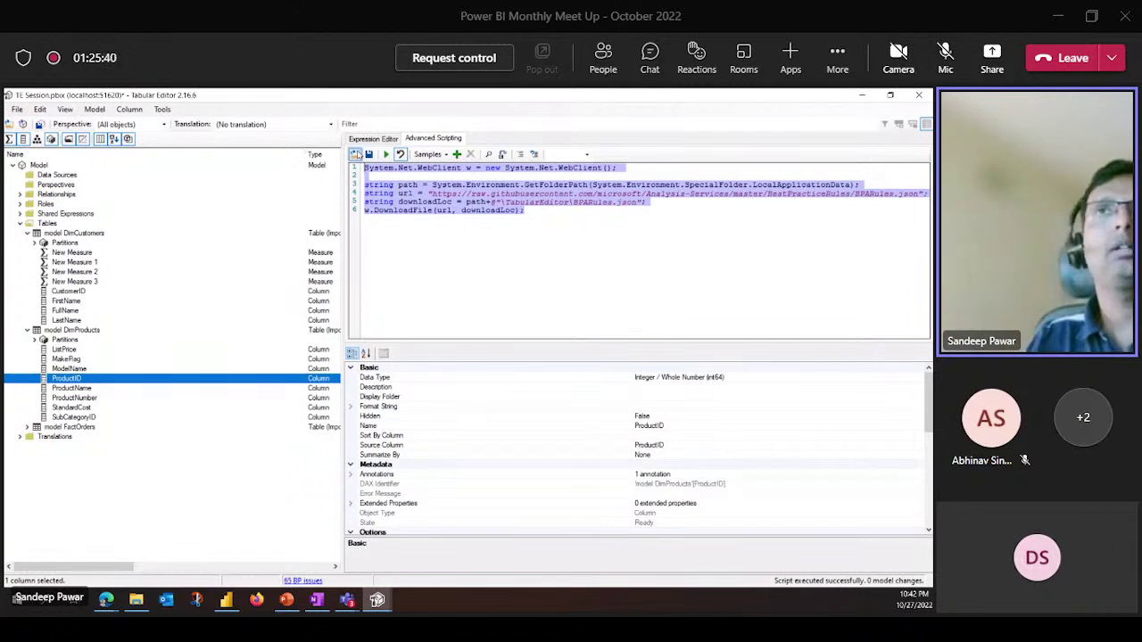
click(355, 154)
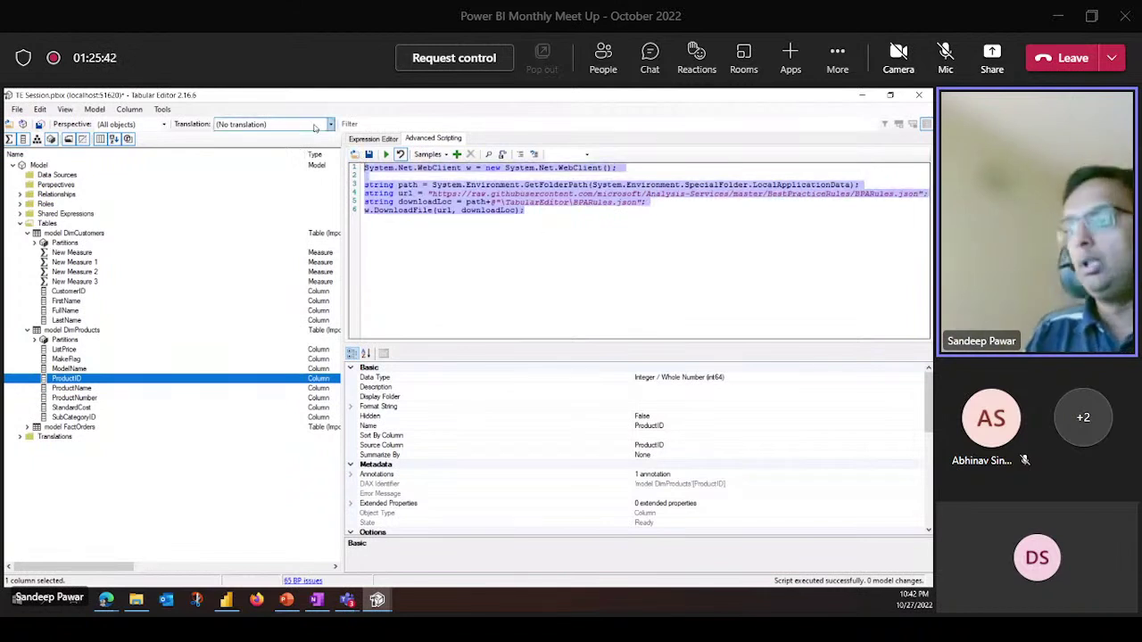
key(Delete)
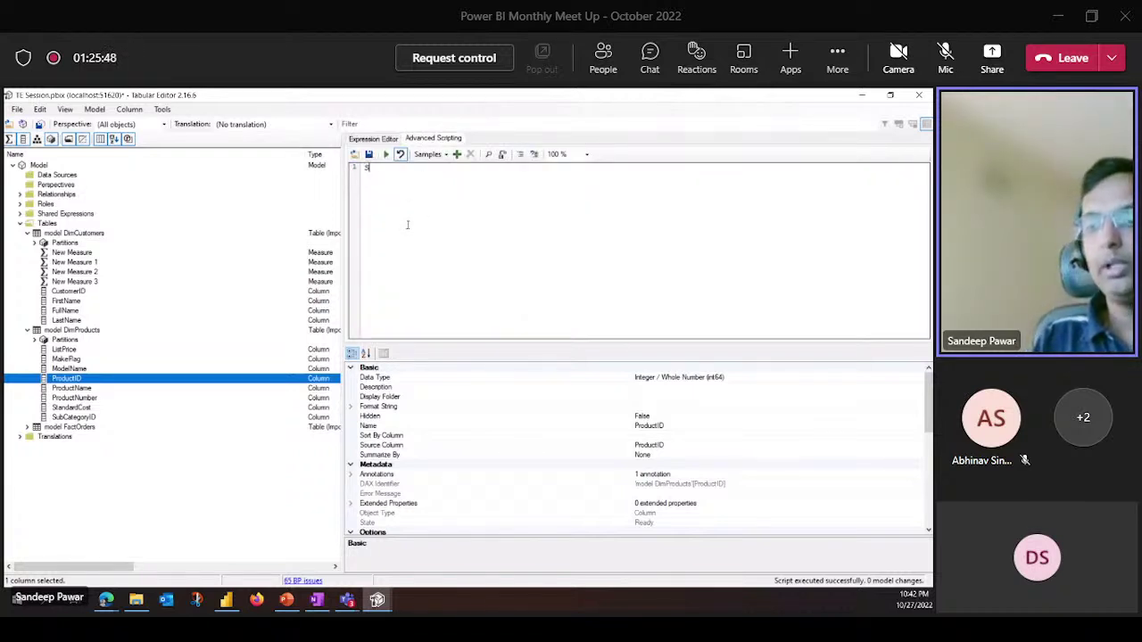
text(Selected)
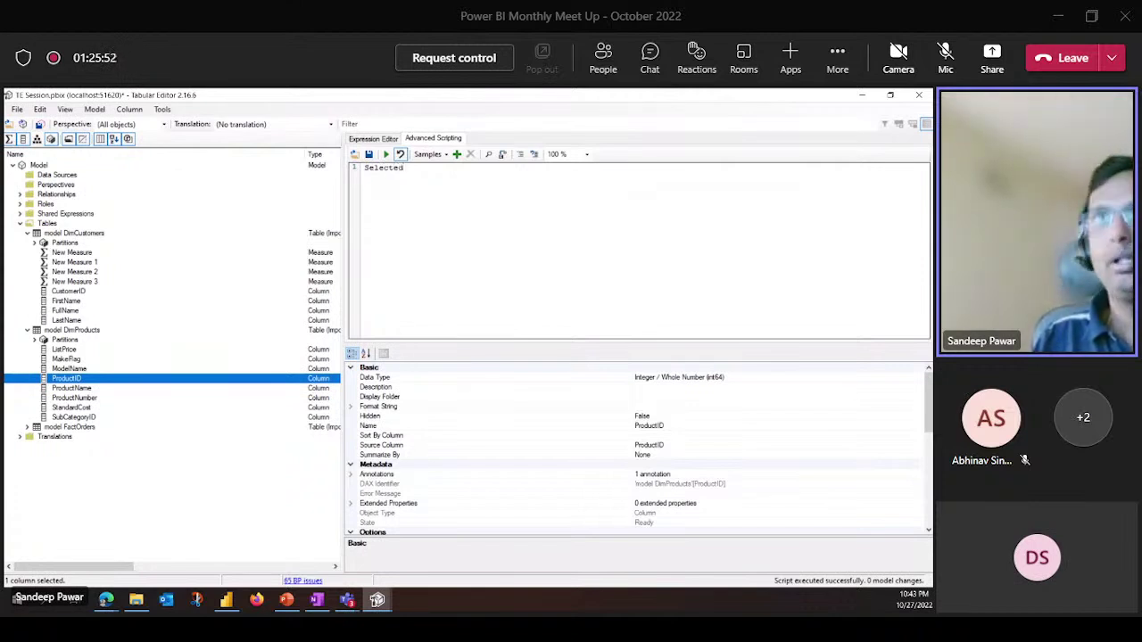
text(Export)
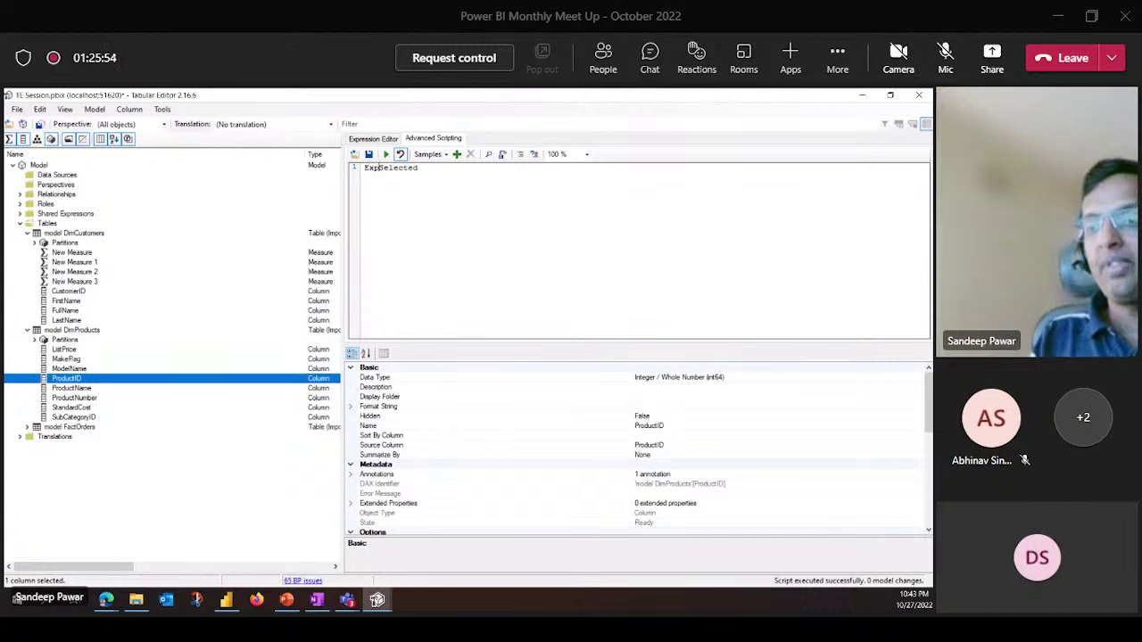
text(Properties()
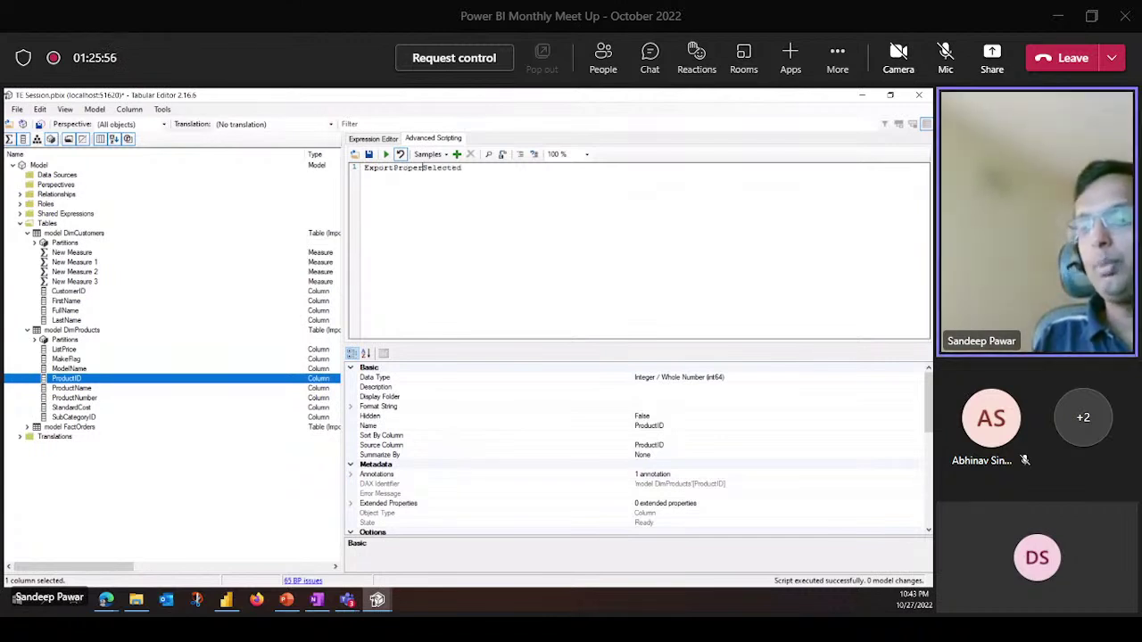
click(486, 168)
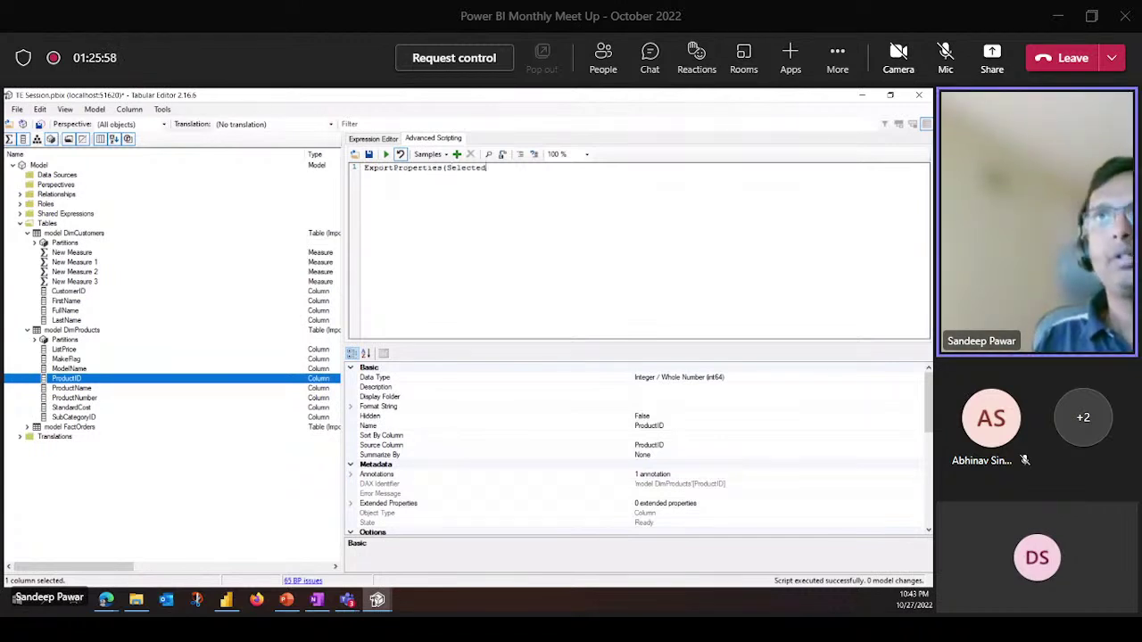
text().O)
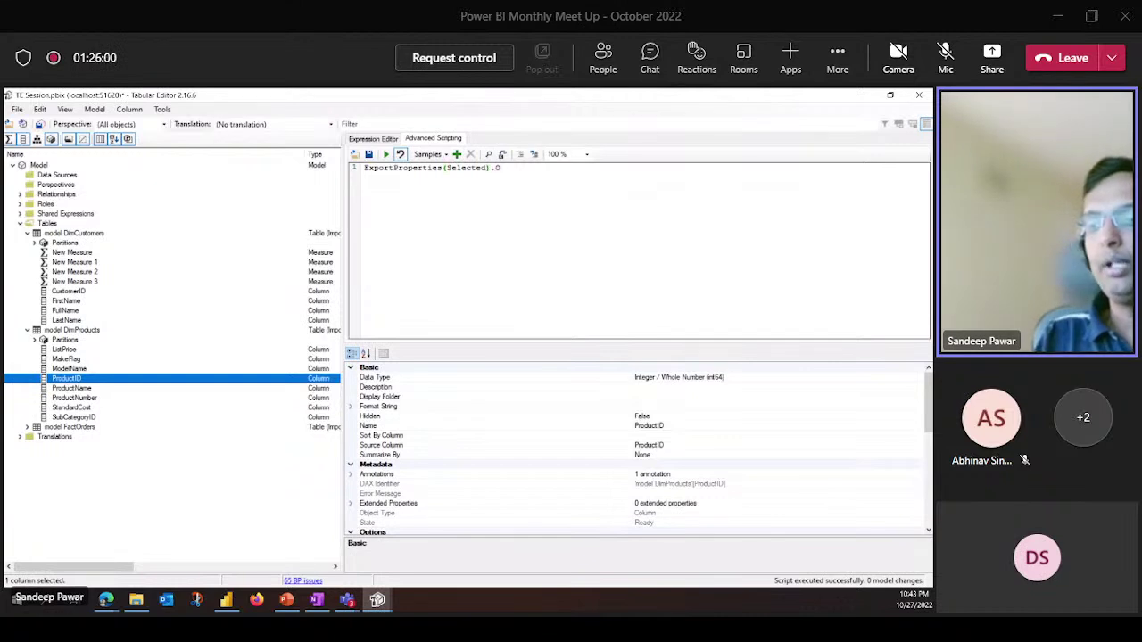
text(utput();)
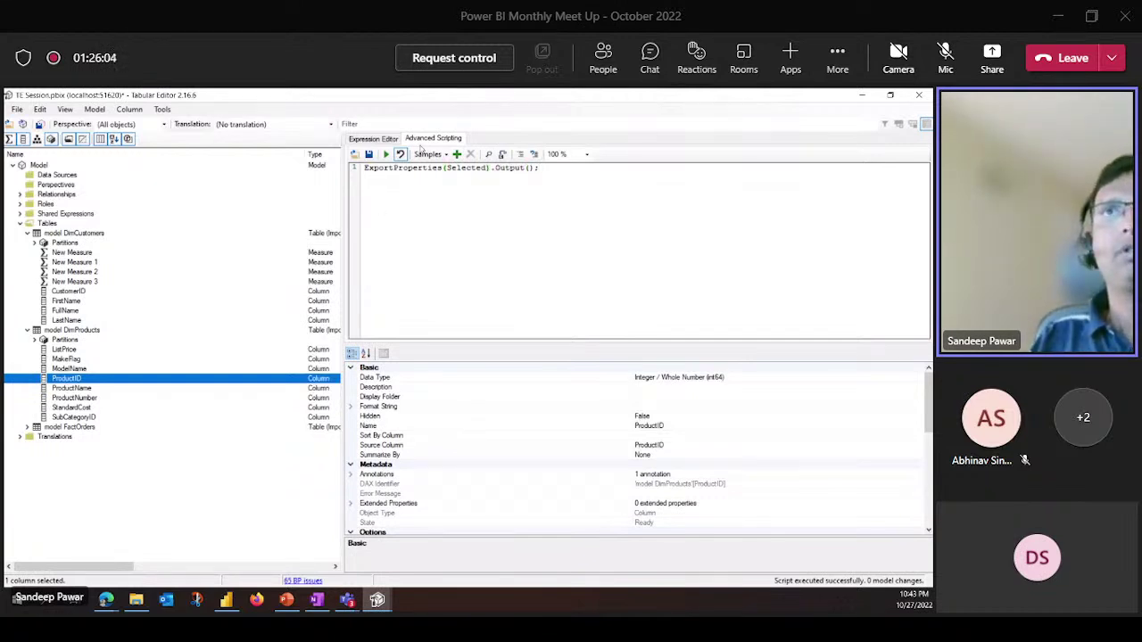
click(385, 153)
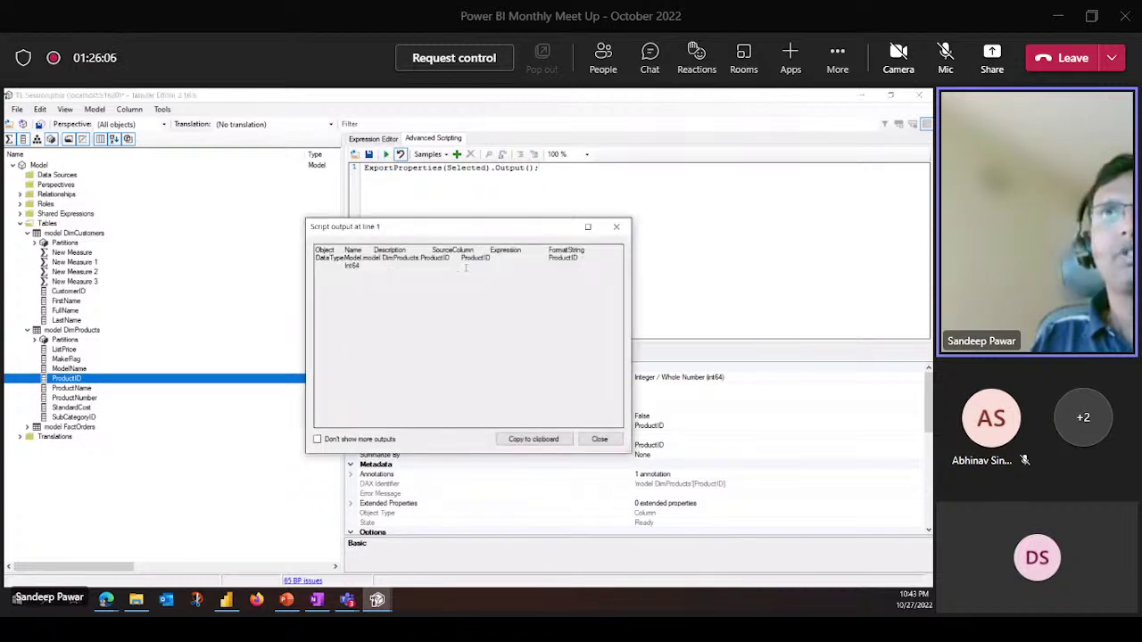
click(600, 439)
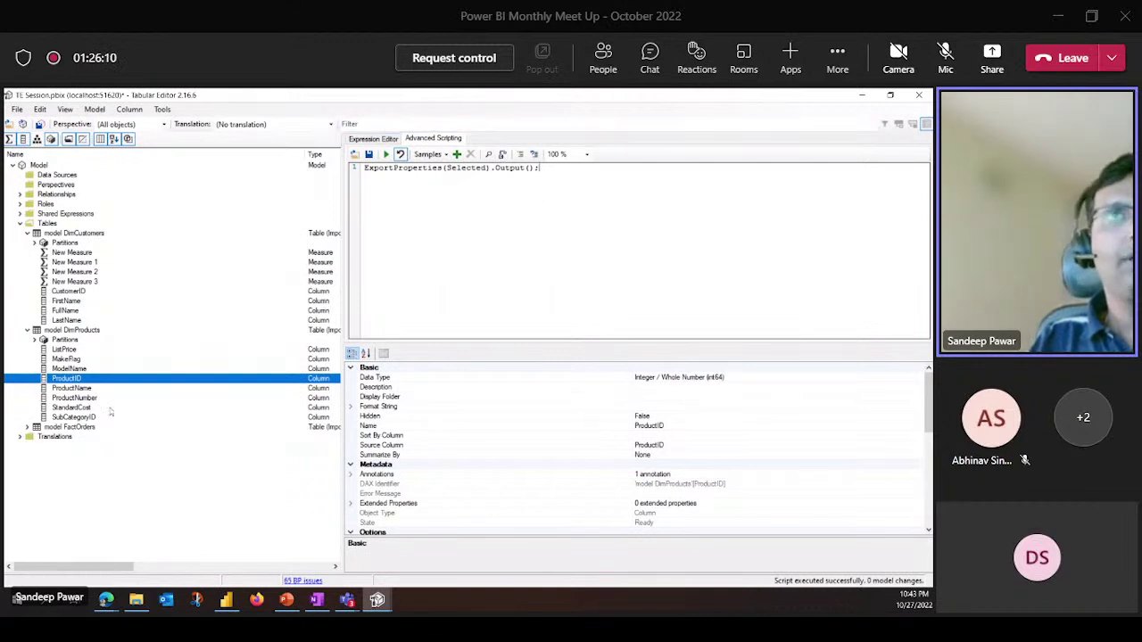
Look at the options for saving the whole script as a custom action in the Column context, and cancel without saving
key(ctrl+a)
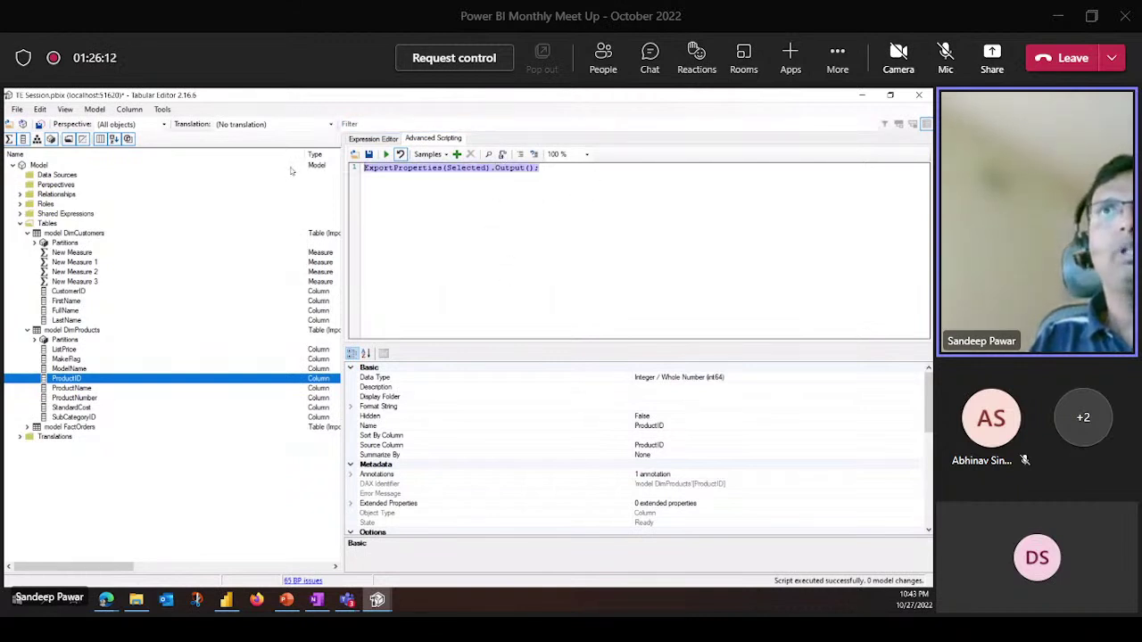
click(456, 156)
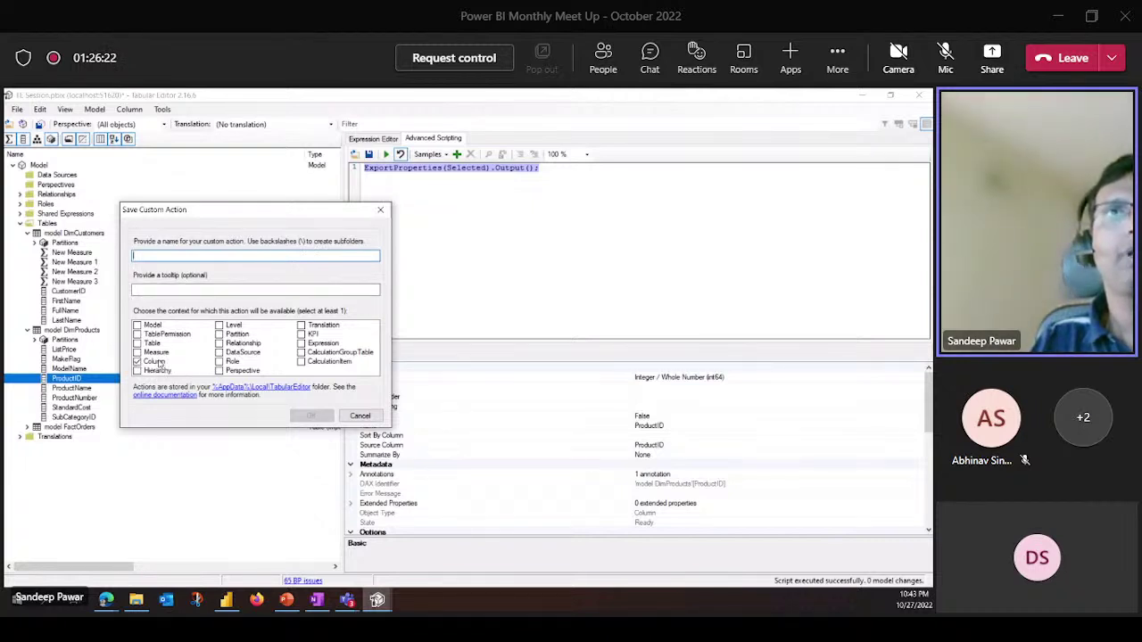
click(161, 362)
click(188, 255)
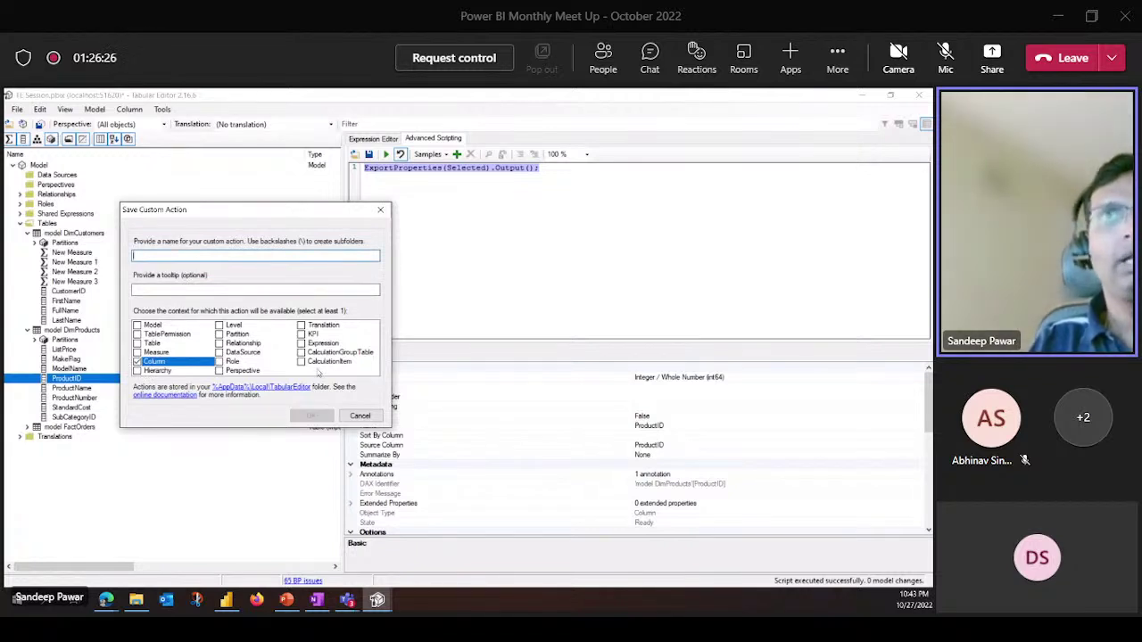
click(360, 416)
click(523, 249)
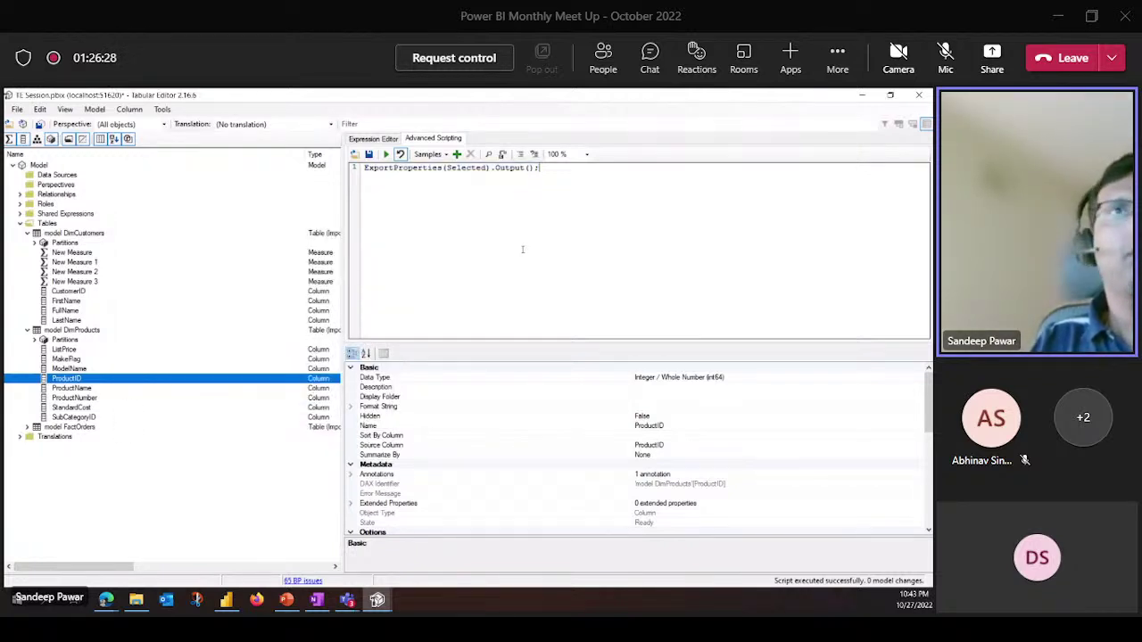
Show the custom actions available for the ProductID column of the model DimProducts table
click(114, 417)
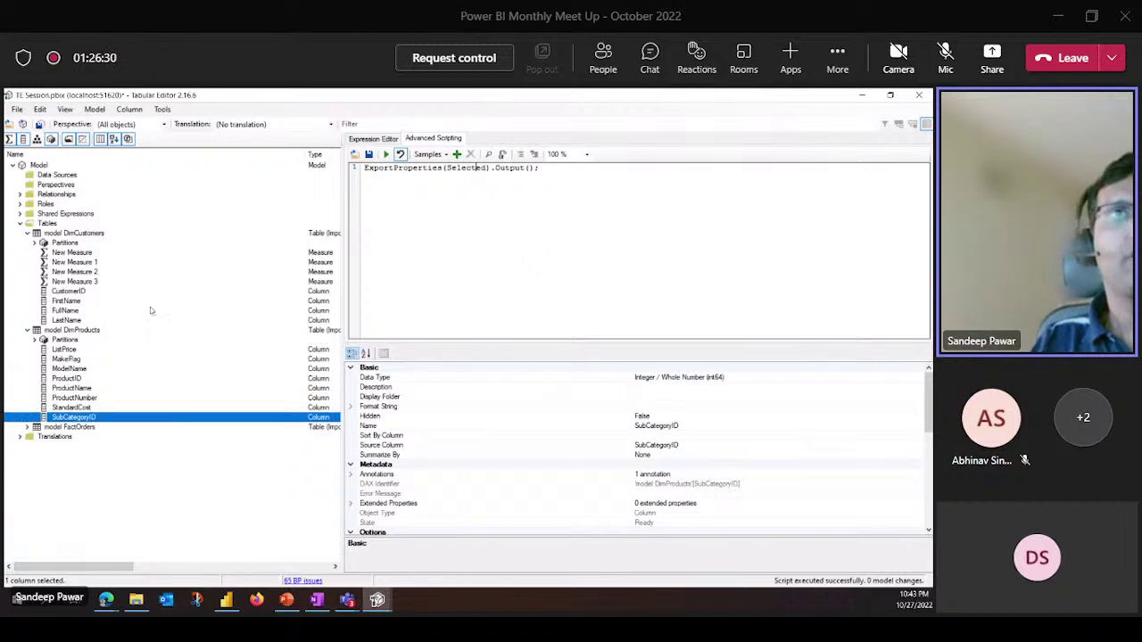
right_click(67, 379)
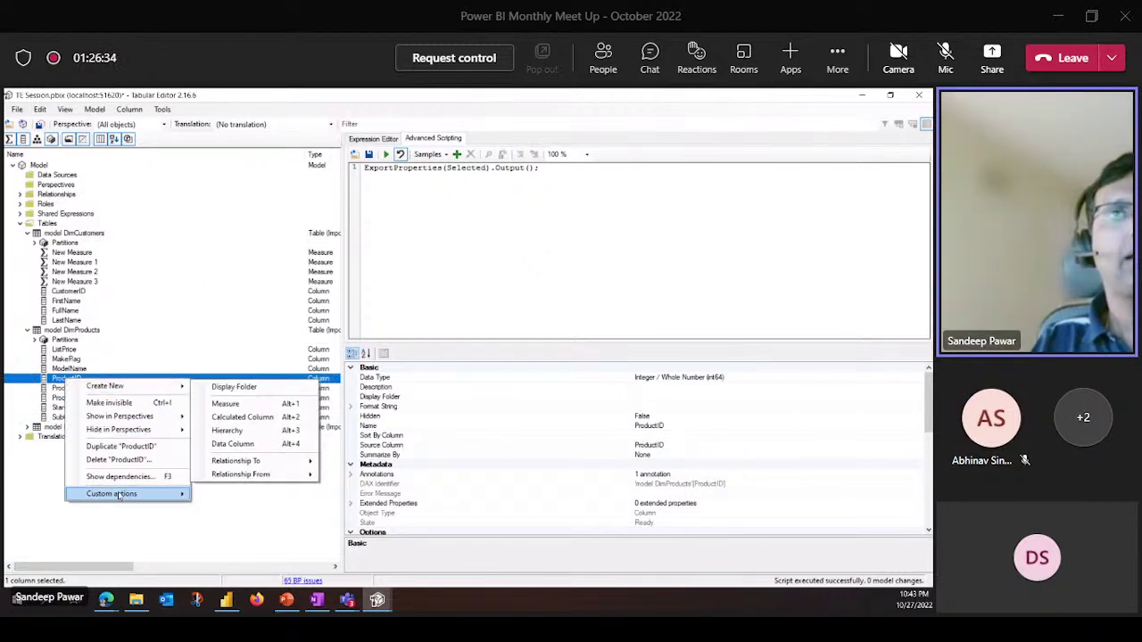
mouse_move(118, 496)
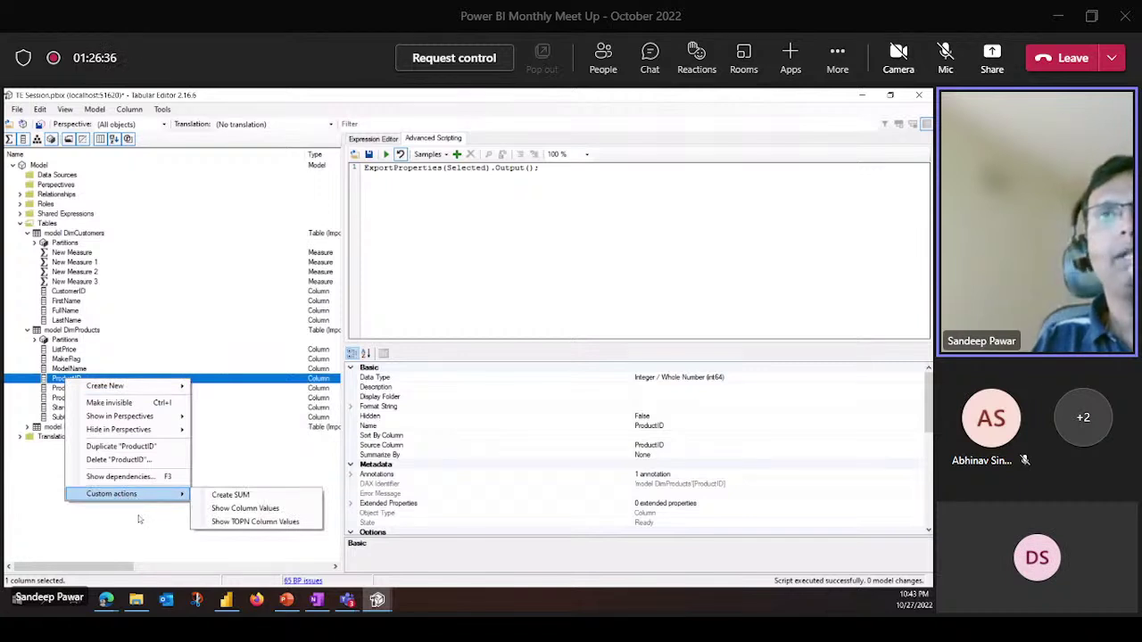
click(223, 494)
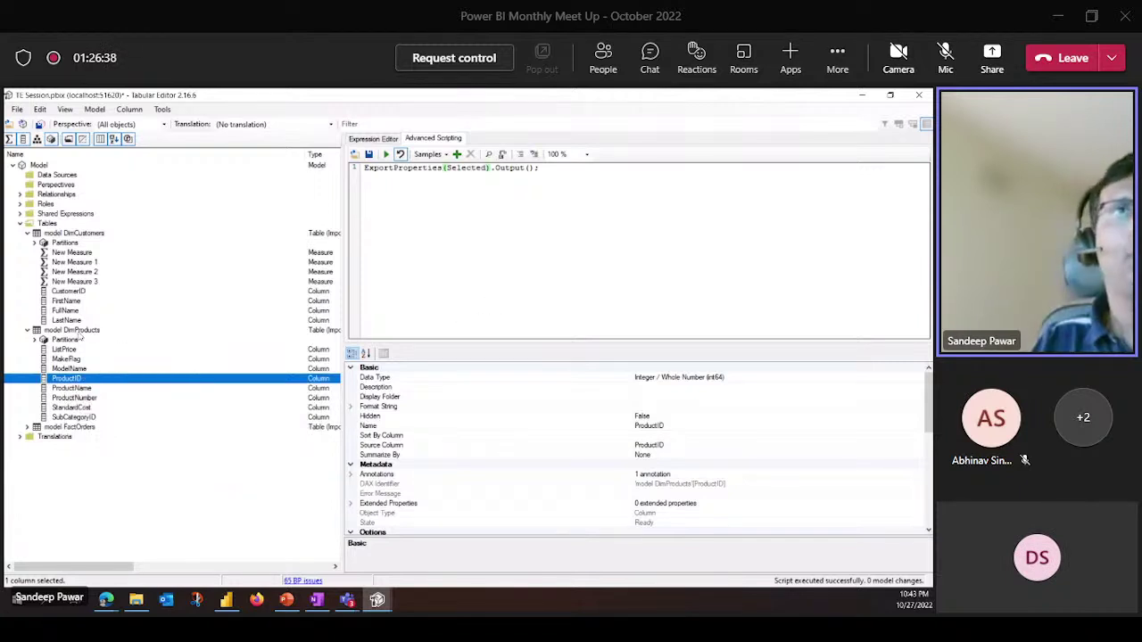
Run the custom action that previews the rows of the model DimProducts table, widen the output to inspect more columns, and close it
click(76, 332)
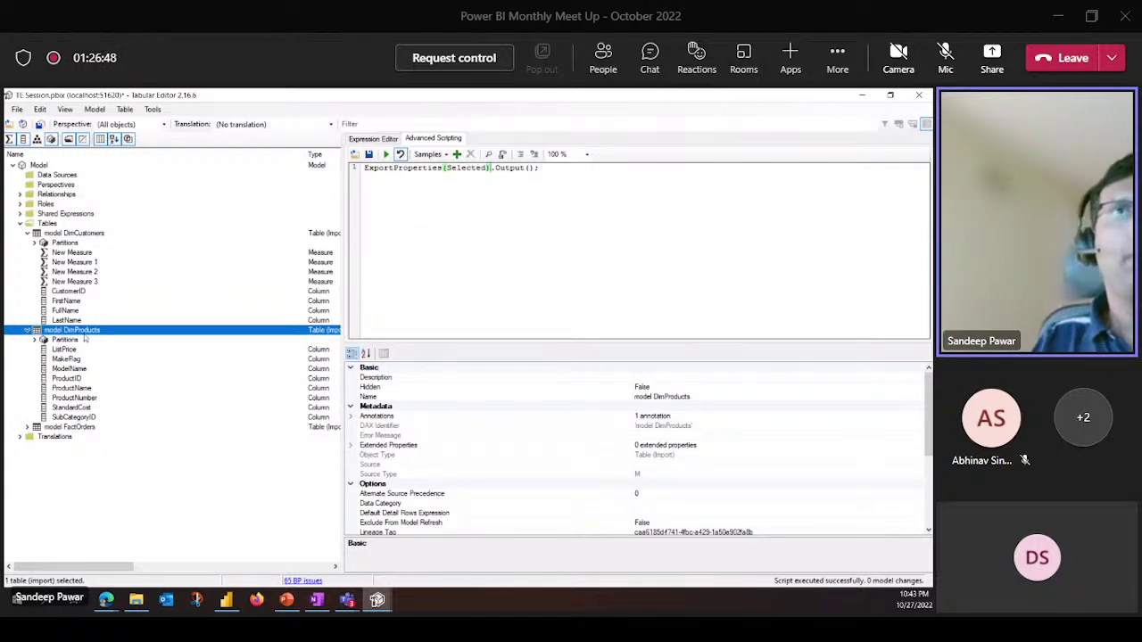
right_click(90, 332)
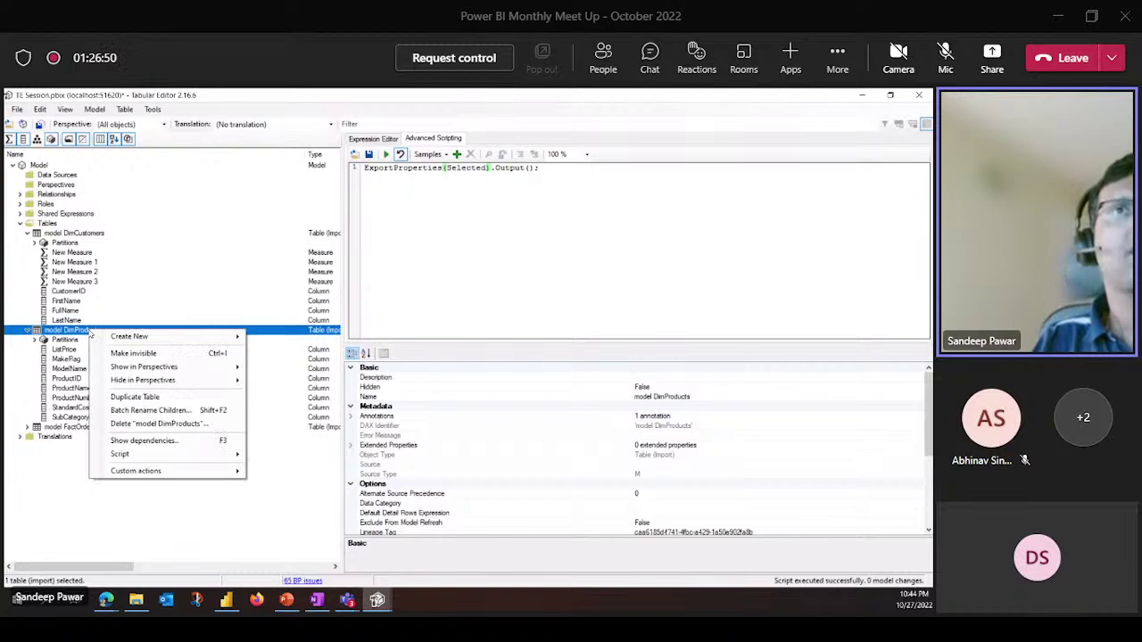
right_click(76, 333)
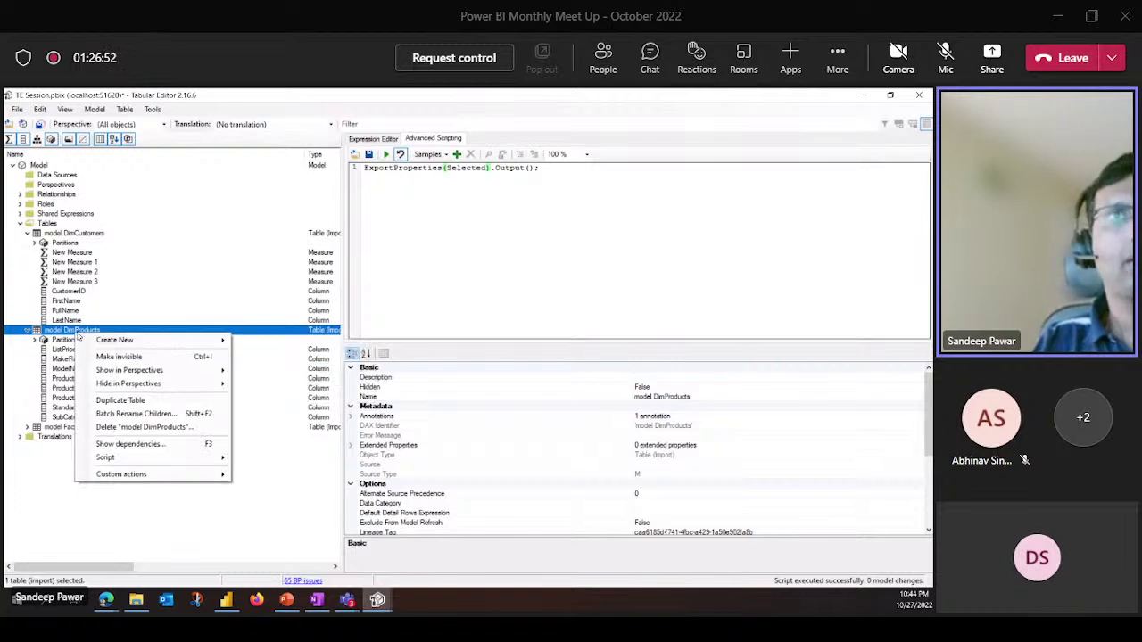
mouse_move(141, 480)
click(271, 476)
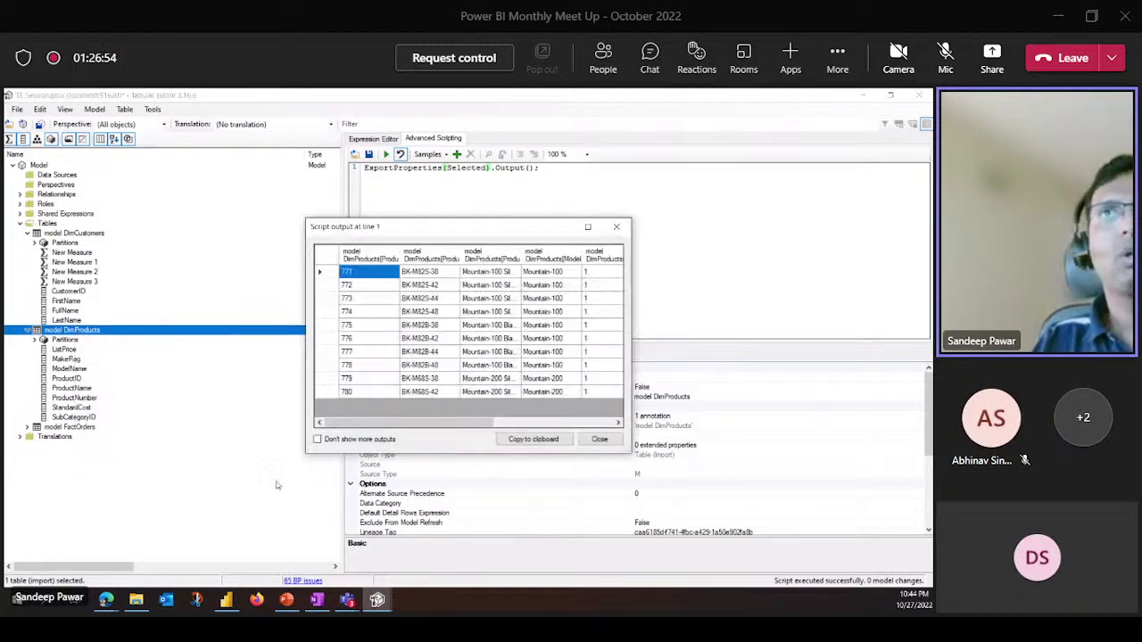
drag(625, 449, 848, 450)
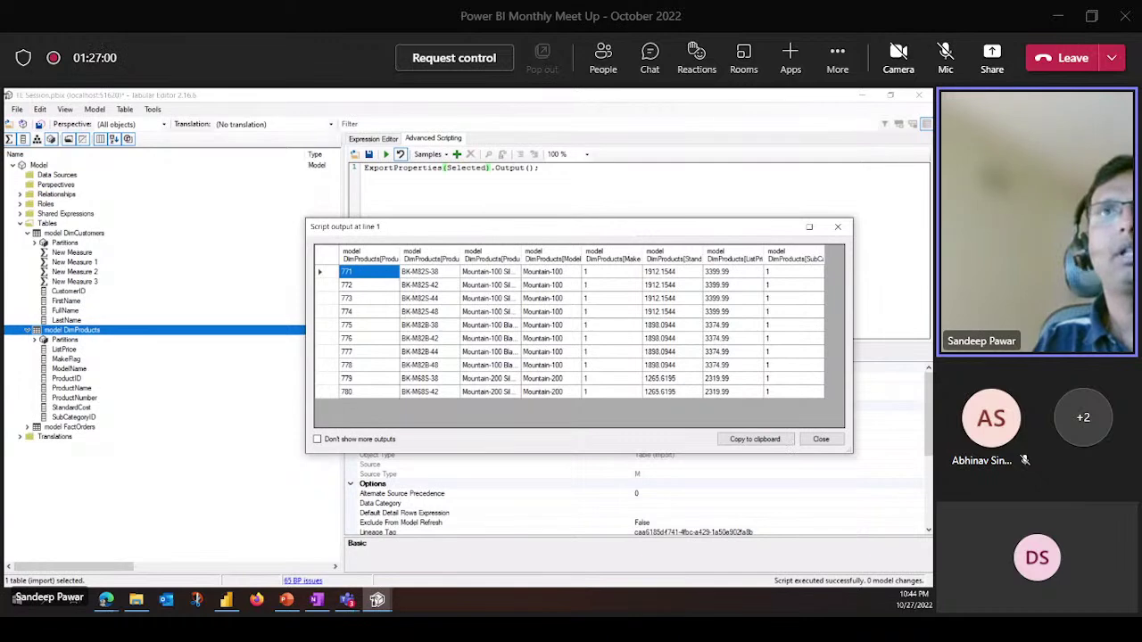
drag(514, 230, 284, 198)
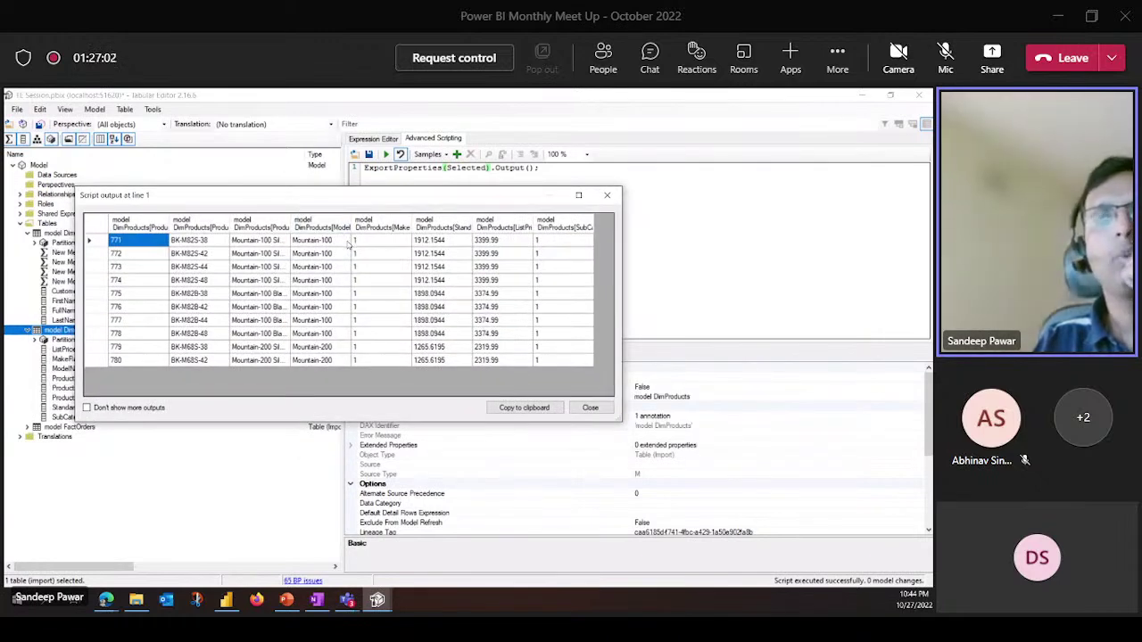
click(591, 409)
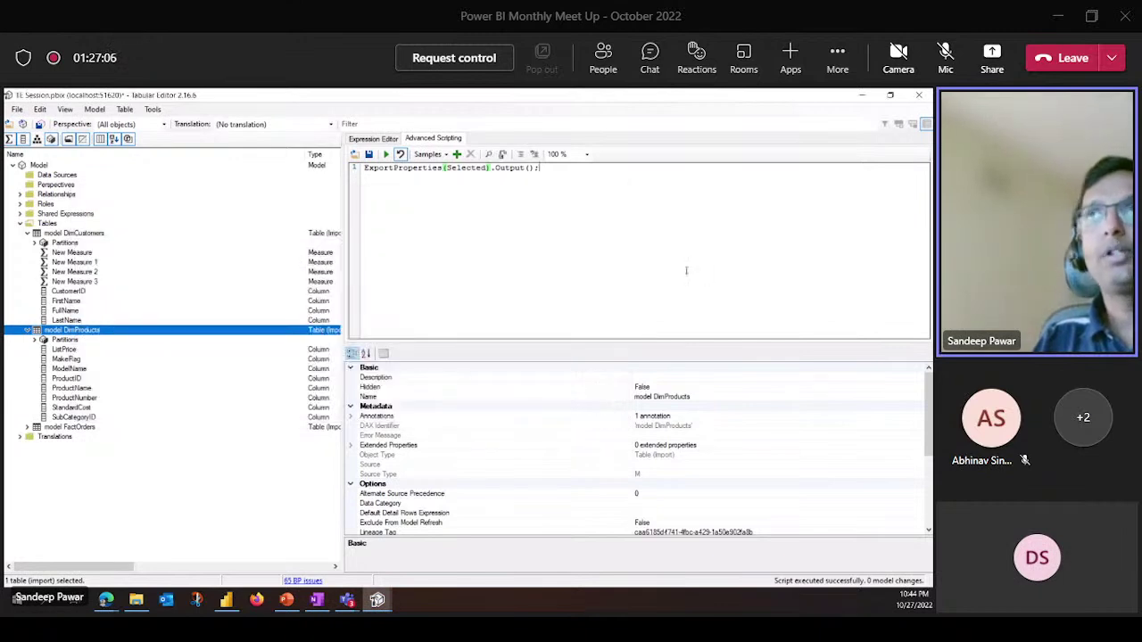